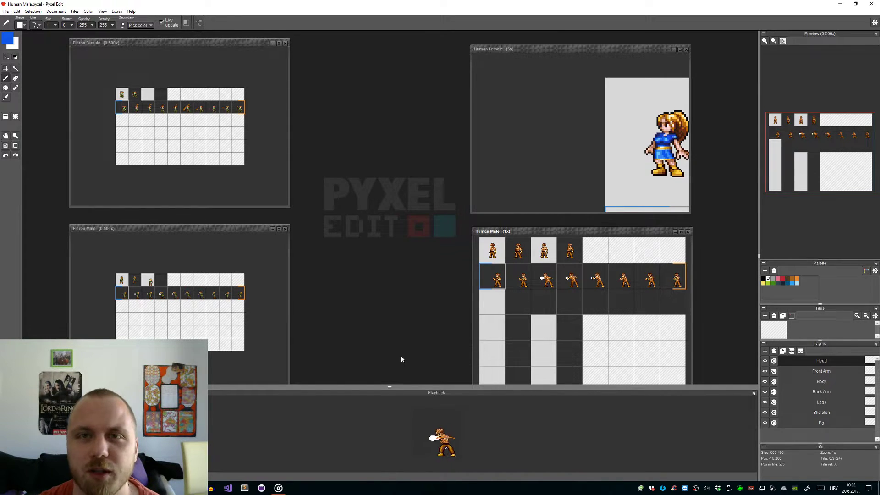
Step: Maximize the Human Male document and hide its Skeleton layer
drag(391, 387, 390, 365)
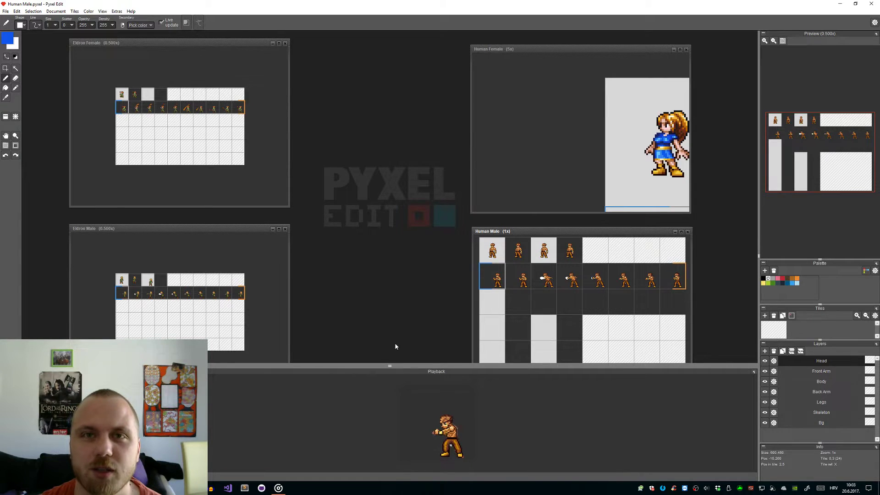
drag(389, 365, 389, 367)
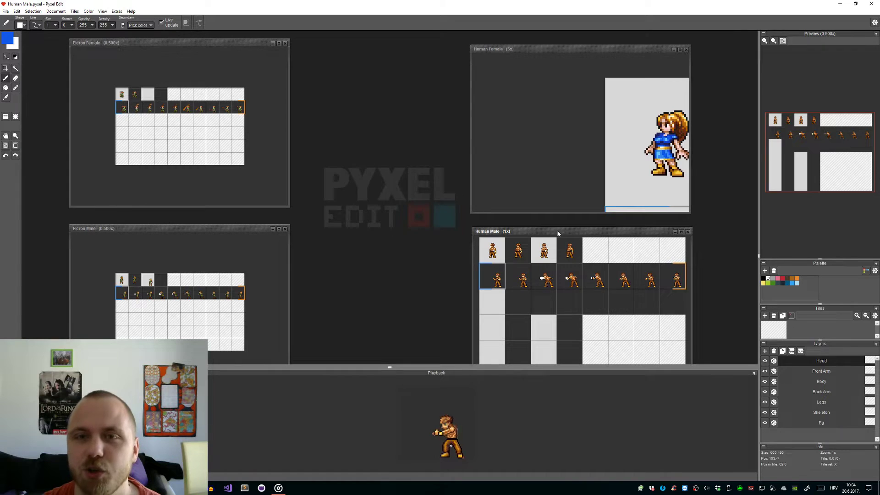
click(681, 231)
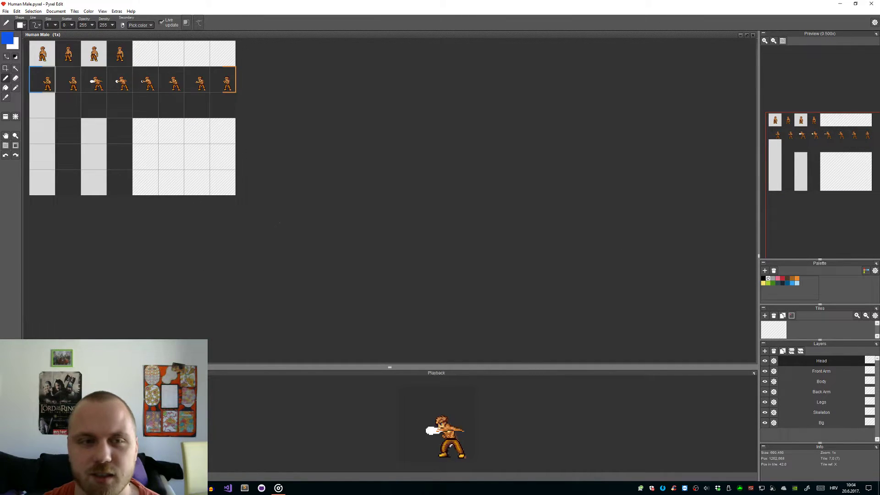
scroll(234, 138, up, 1)
scroll(304, 221, up, 1)
scroll(388, 259, down, 1)
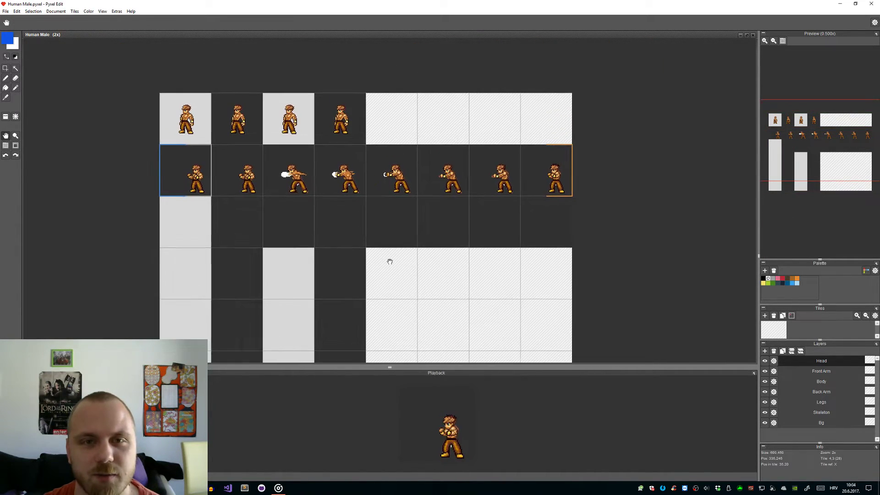
scroll(406, 226, up, 1)
click(765, 412)
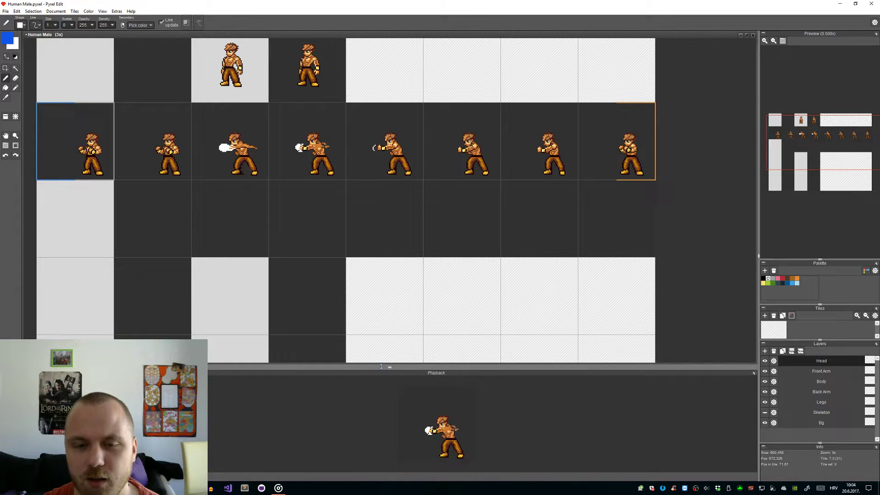
Step: Enlarge the animation playback and preview the Human Female, Eldron Female and Eldron Male animations
drag(394, 369, 394, 208)
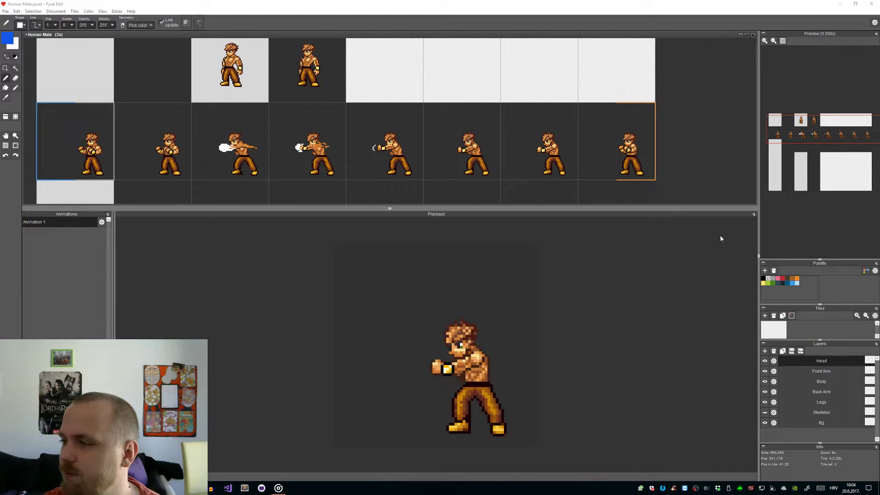
click(747, 35)
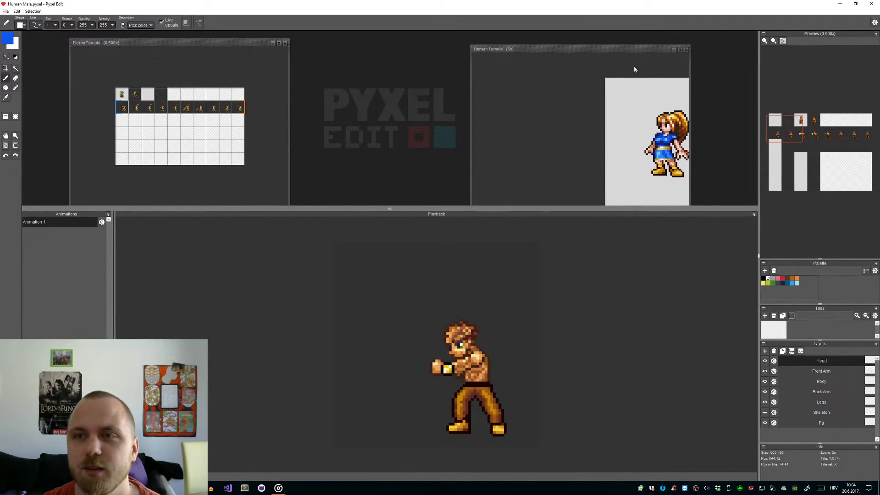
click(681, 50)
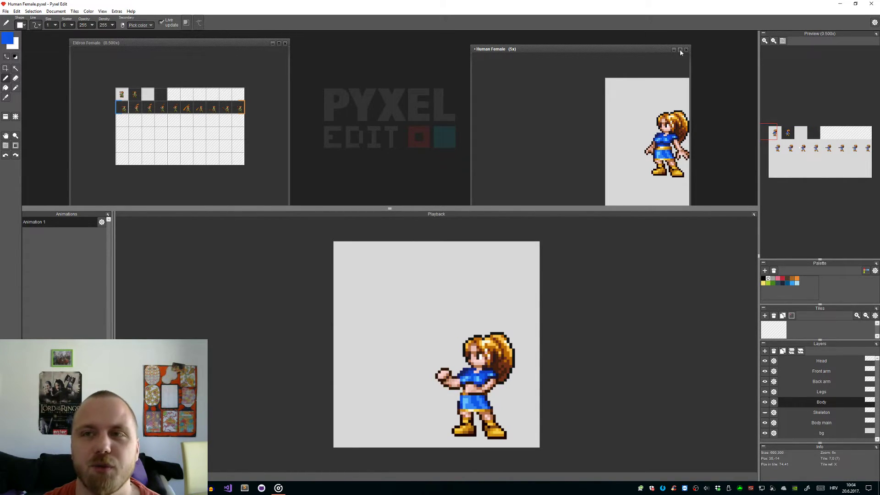
click(194, 49)
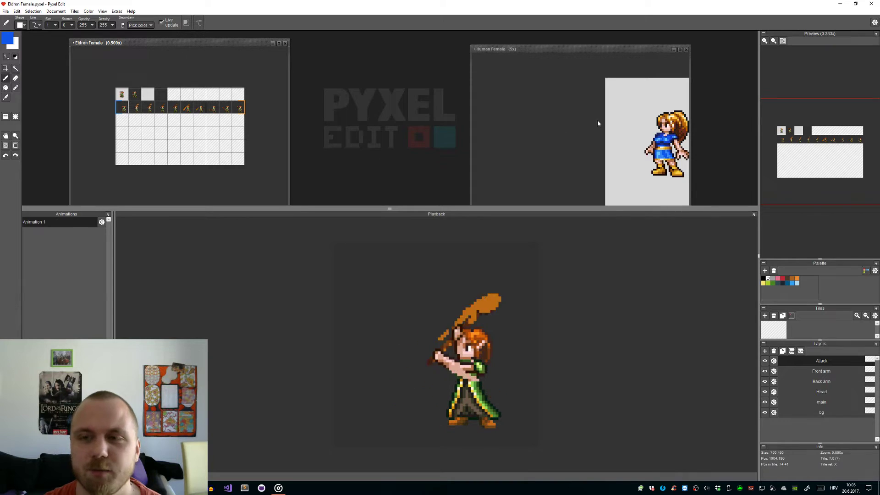
drag(398, 208, 402, 171)
click(217, 228)
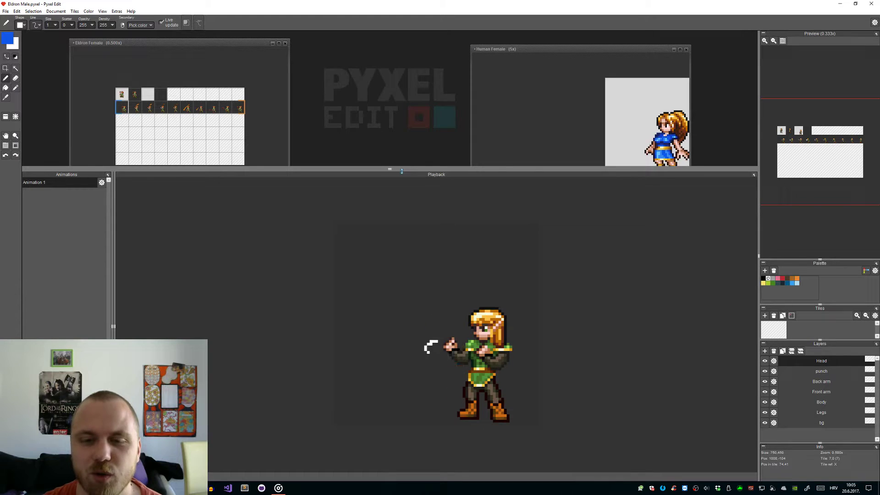
drag(401, 171, 390, 334)
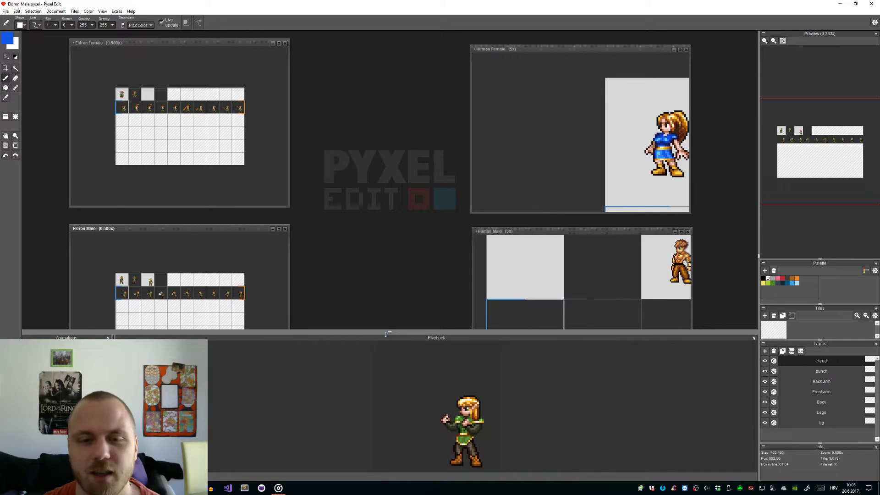
drag(388, 332, 389, 290)
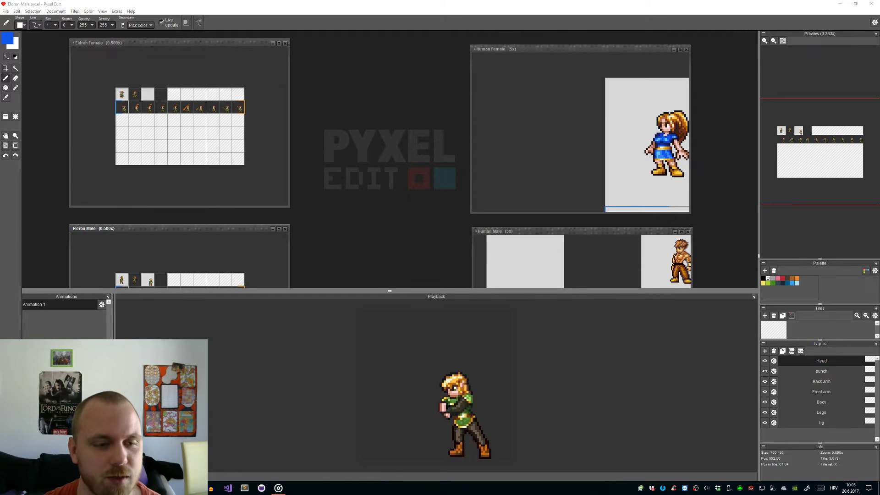
Step: Switch to File Explorer and open Rhizard Male.pyxel from the Animations folder
key(ctrl+Tab)
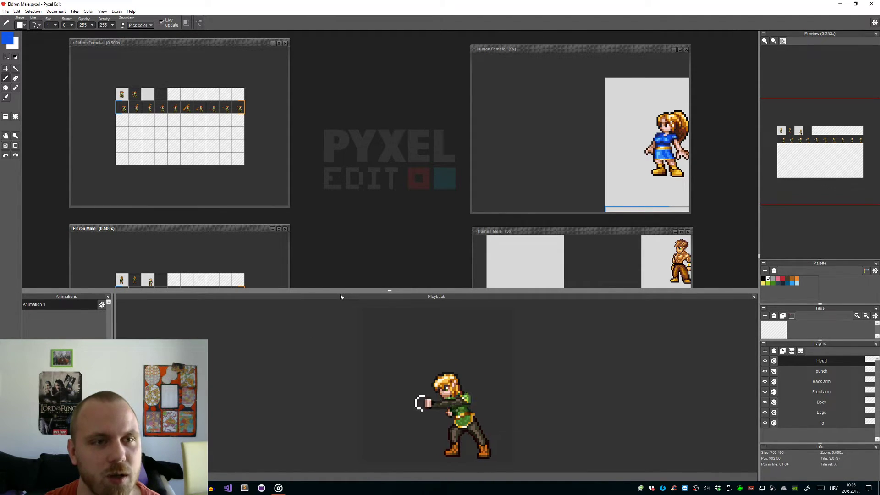
key(alt+Tab)
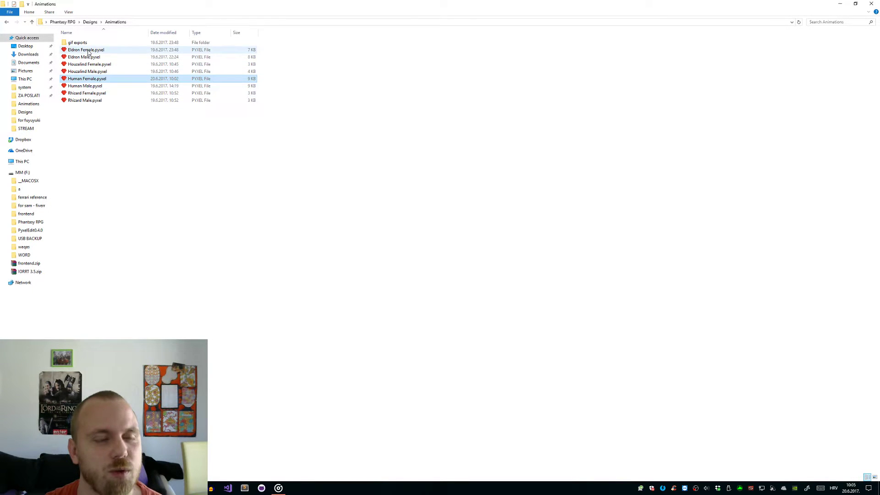
click(87, 100)
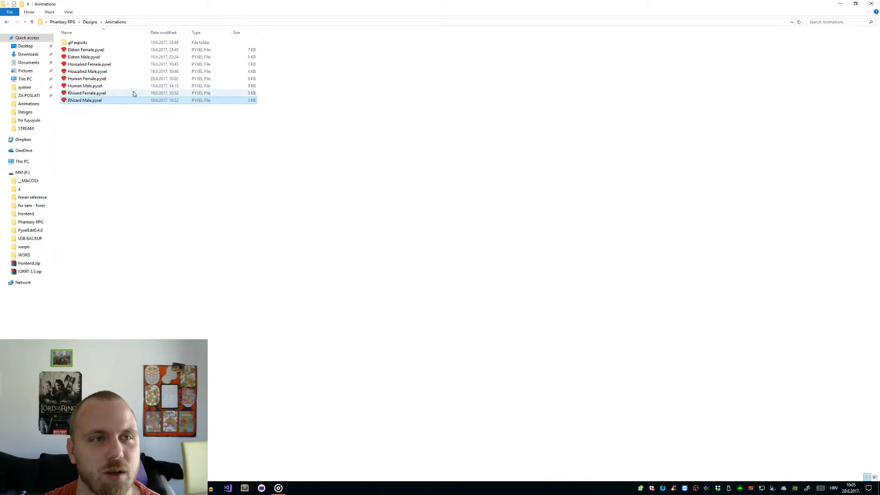
click(840, 3)
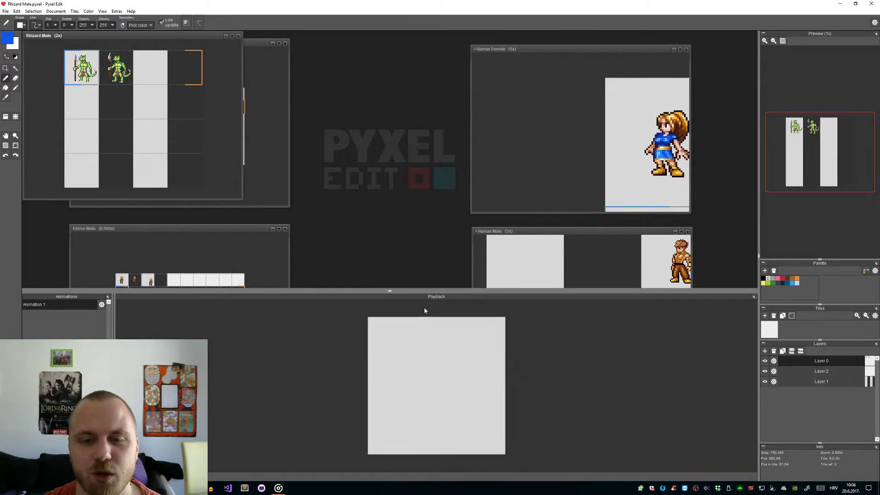
Step: Examine the Rhizard Male sprites up close in a maximized document view with a smaller playback area
drag(381, 291, 381, 401)
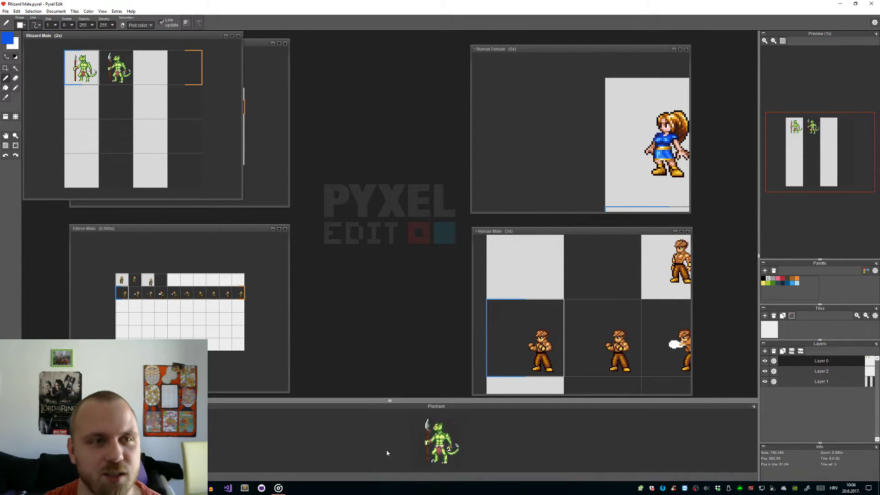
click(232, 36)
scroll(428, 216, up, 2)
scroll(377, 171, up, 1)
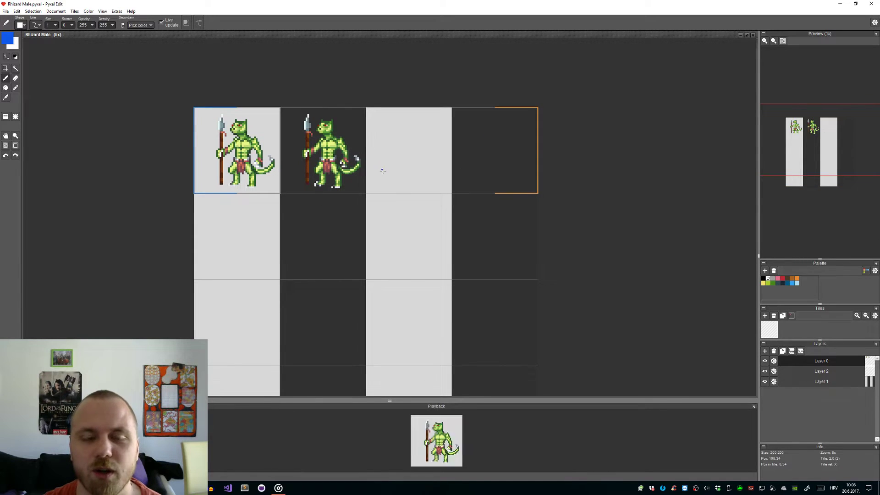
drag(515, 200, 484, 214)
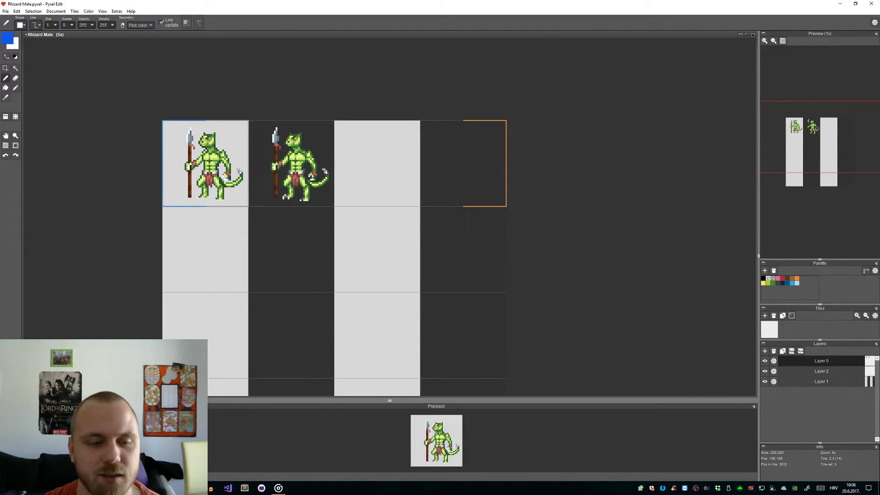
scroll(515, 214, down, 1)
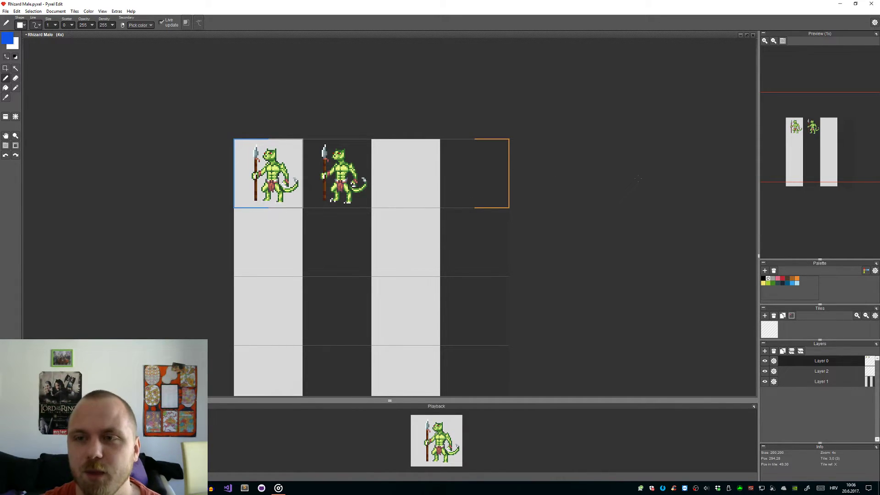
click(819, 373)
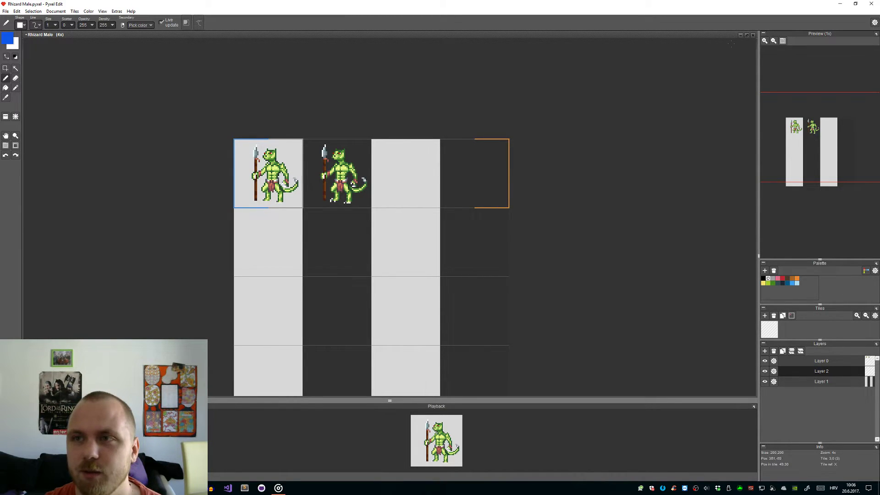
click(746, 36)
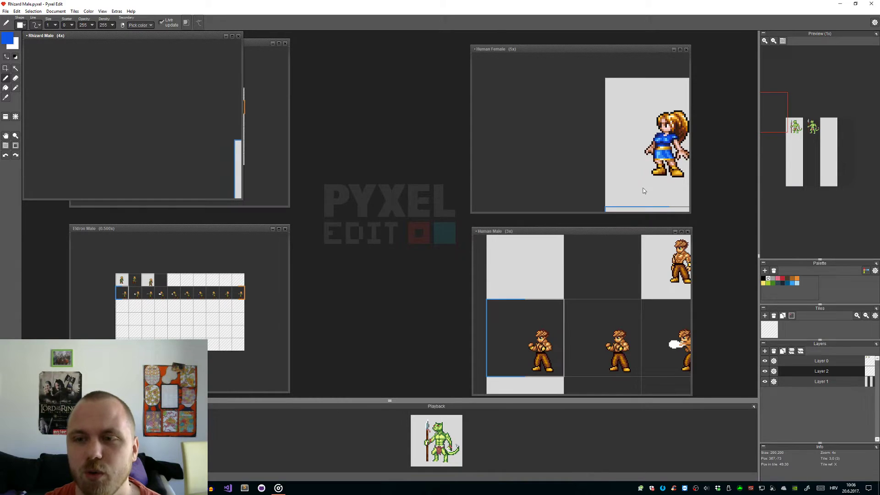
Step: Maximize the Human Male document again and enlarge its animation playback
drag(624, 231, 451, 153)
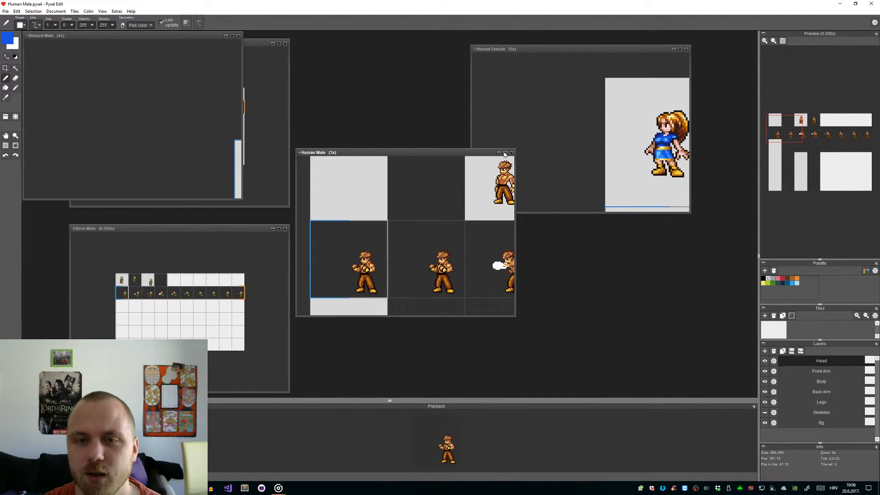
click(504, 153)
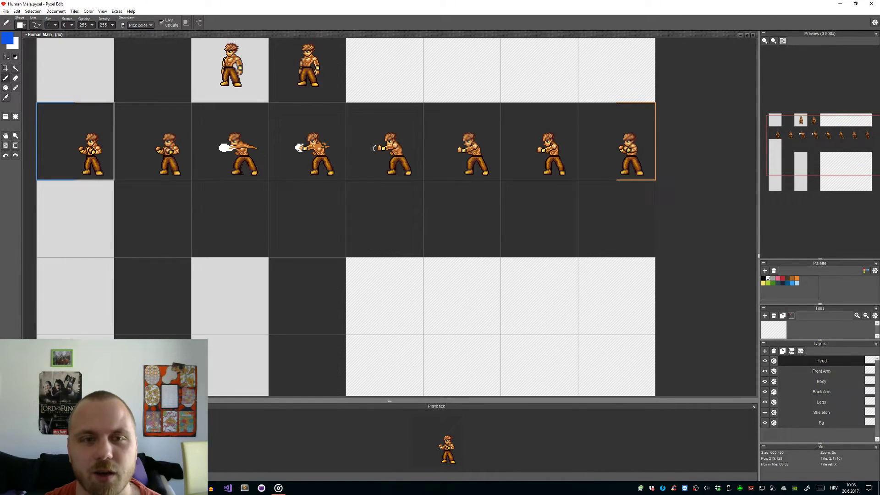
drag(389, 402, 389, 300)
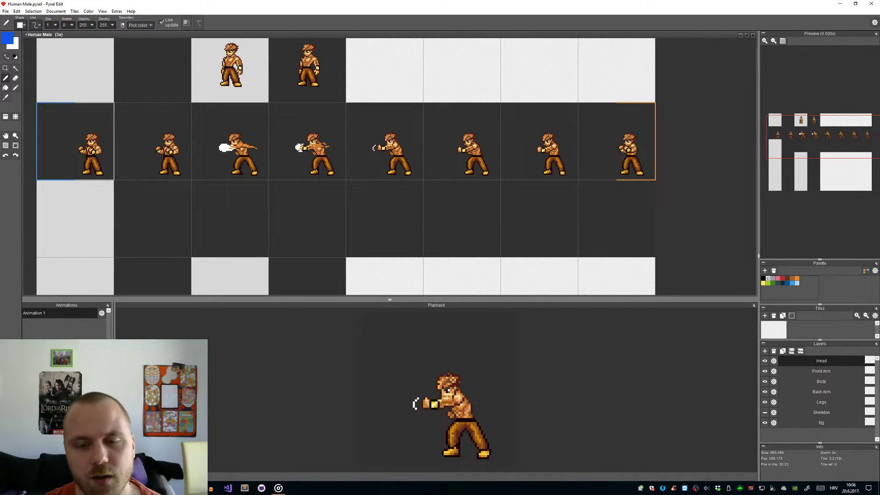
Step: Hide the Legs, Back Arm, Body, Front Arm and Head layers and show the Skeleton layer
key(space)
mouse_move(367, 149)
mouse_down()
mouse_move(413, 166)
mouse_move(407, 183)
mouse_up()
click(765, 402)
click(765, 391)
click(765, 382)
click(765, 371)
click(765, 361)
click(765, 412)
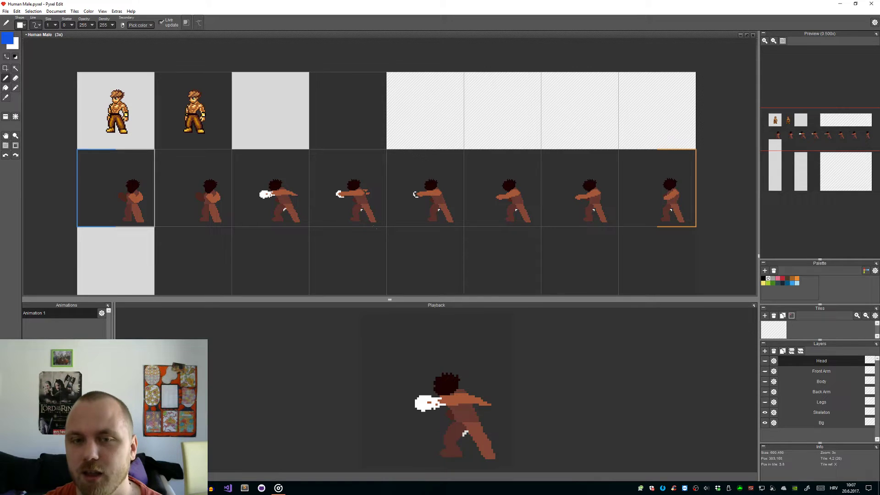
Step: Select the Skeleton layer with the Eraser and examine the rough silhouettes across the punch animation frames
click(780, 412)
scroll(280, 212, up, 5)
key(e)
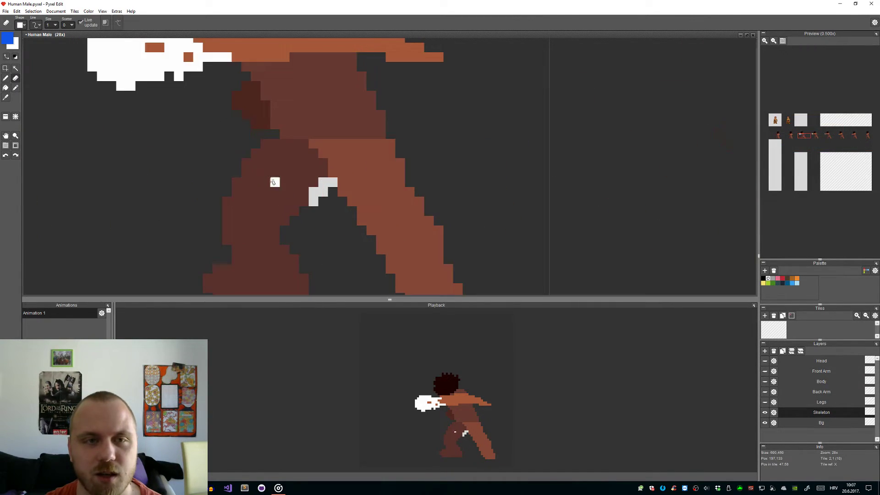
scroll(188, 127, down, 5)
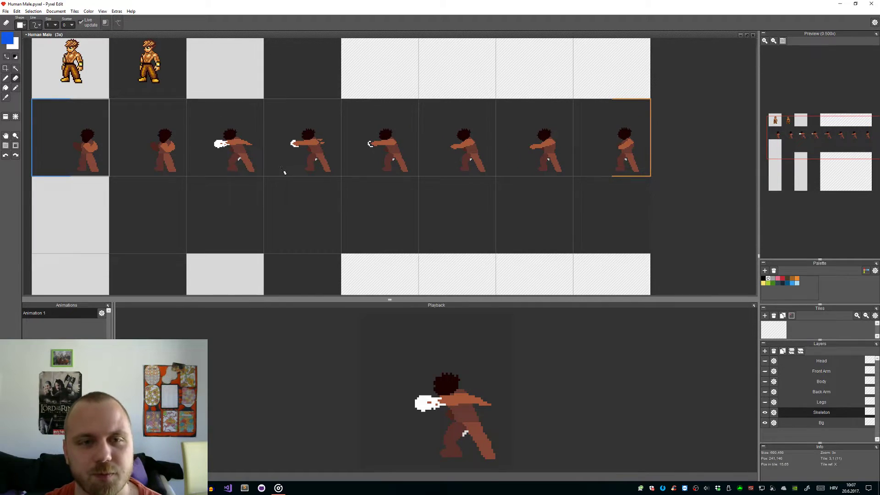
scroll(285, 165, down, 1)
scroll(262, 160, up, 1)
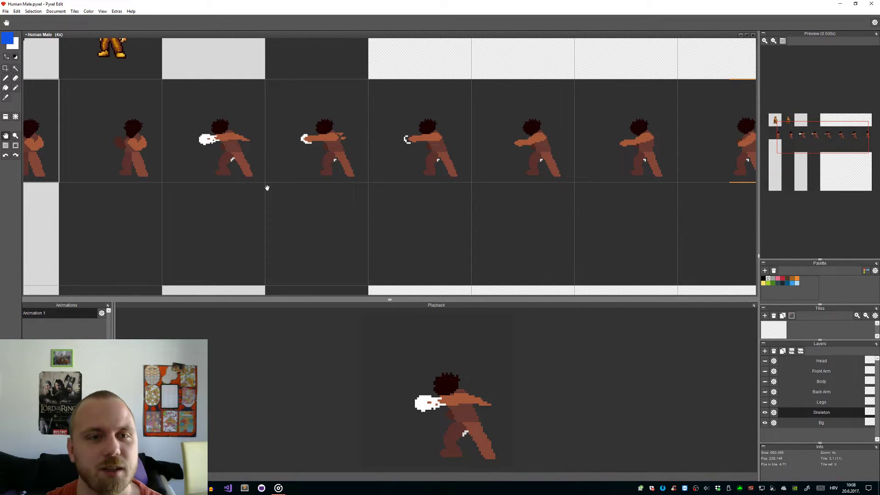
drag(281, 216, 315, 246)
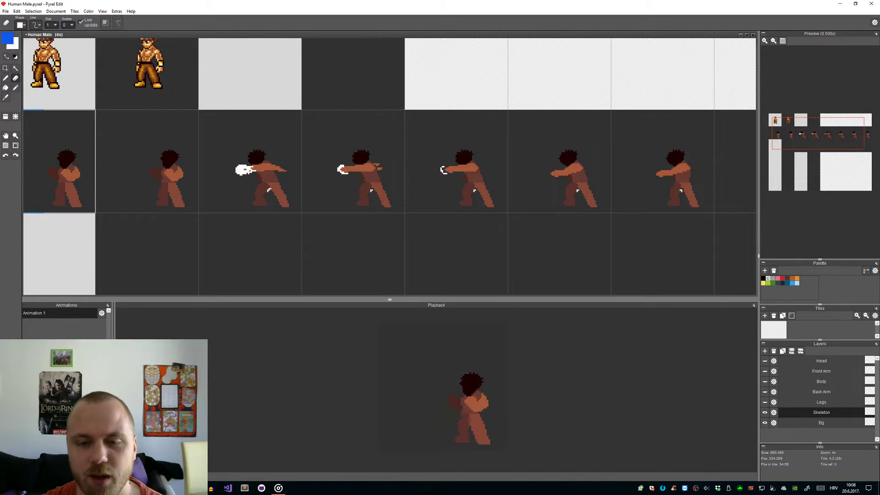
Step: Show the Head, Body, Legs, Front Arm and Back Arm layers over the skeleton silhouettes
click(765, 361)
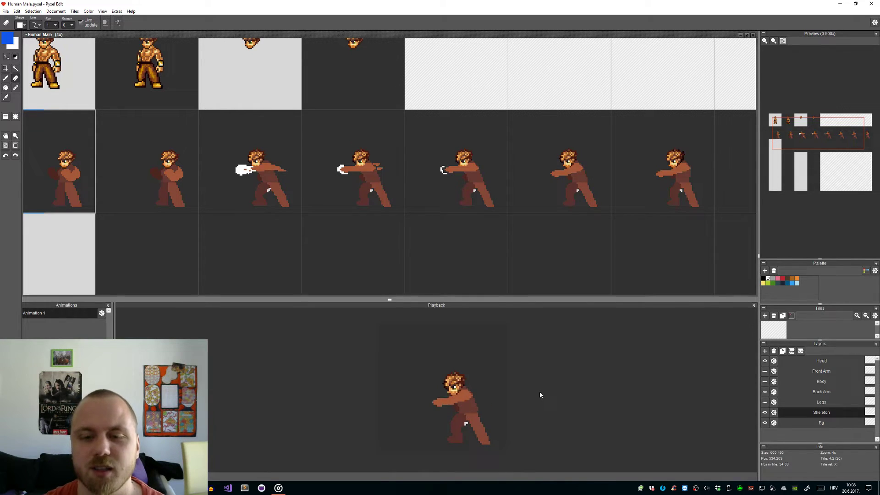
click(765, 382)
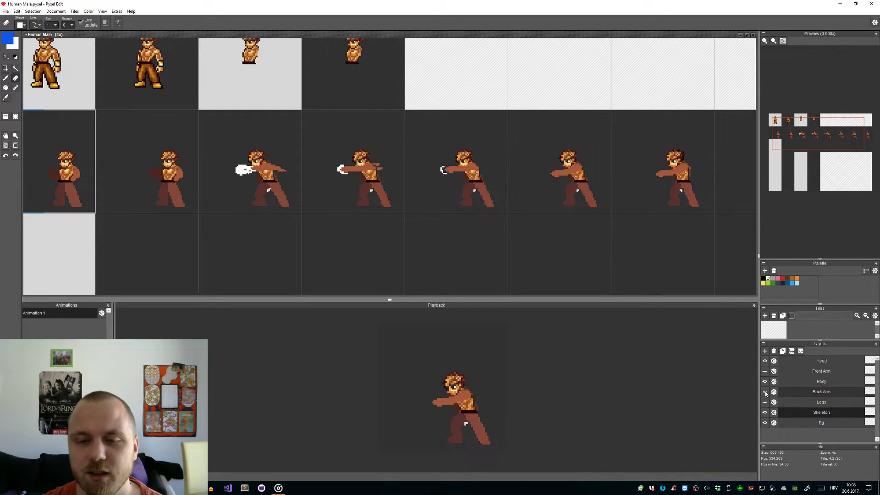
click(765, 402)
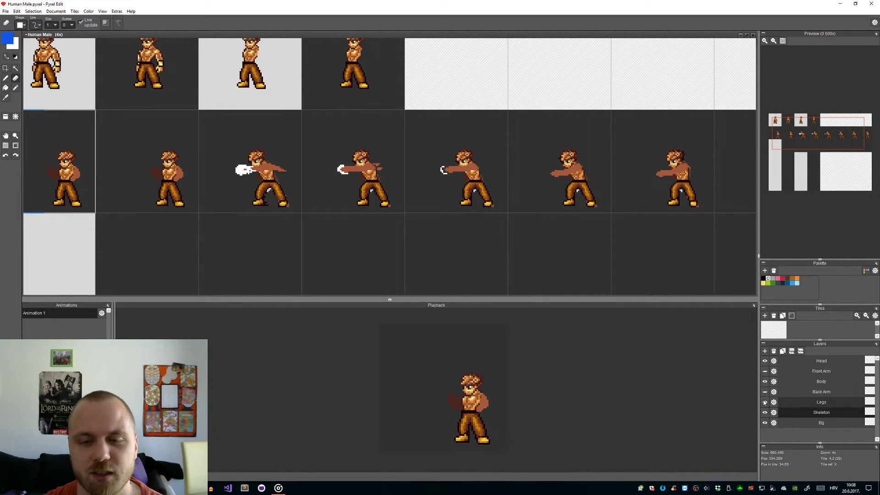
click(764, 372)
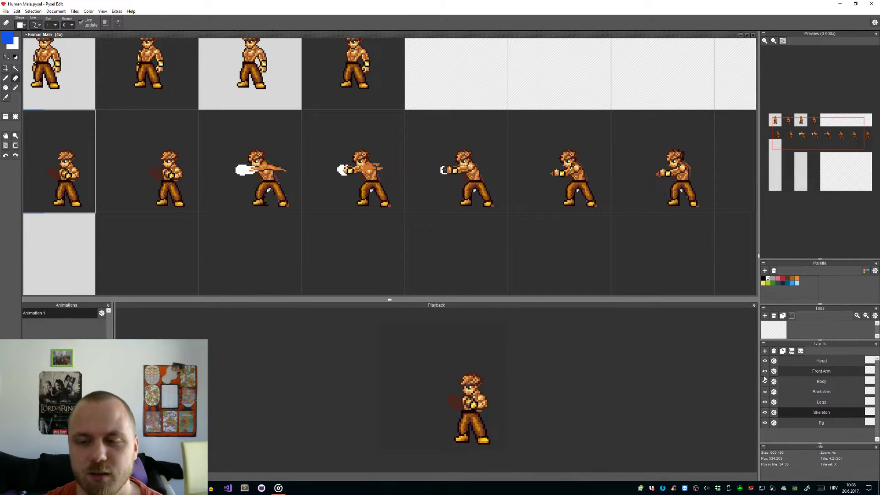
click(764, 392)
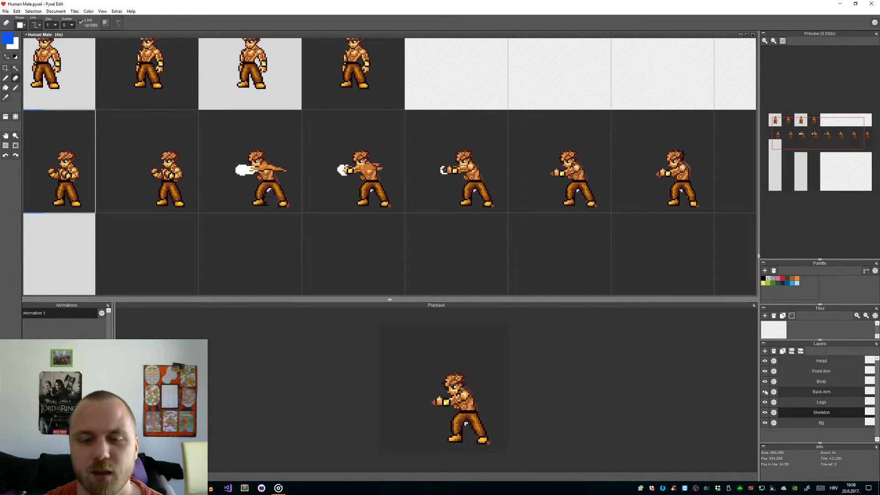
Step: Hide the Head, Front Arm, Body, Back Arm and Legs layers, leaving only the Skeleton layer shown over the background
click(765, 413)
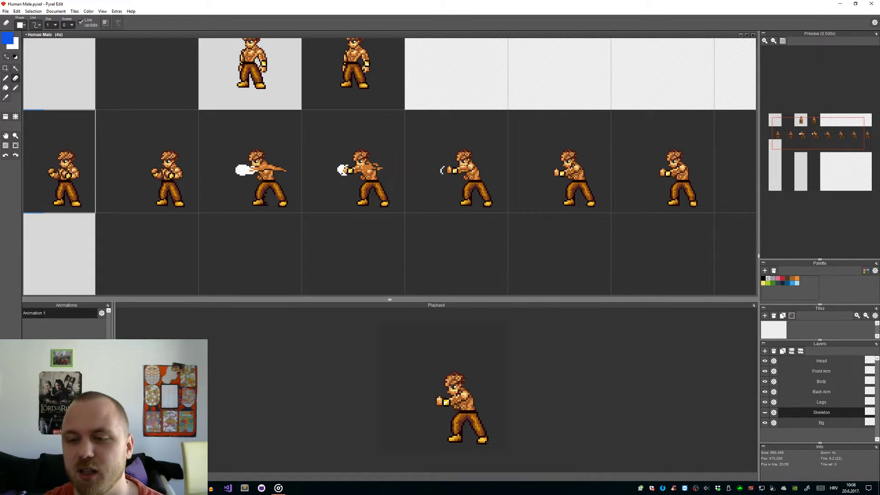
click(765, 361)
click(765, 371)
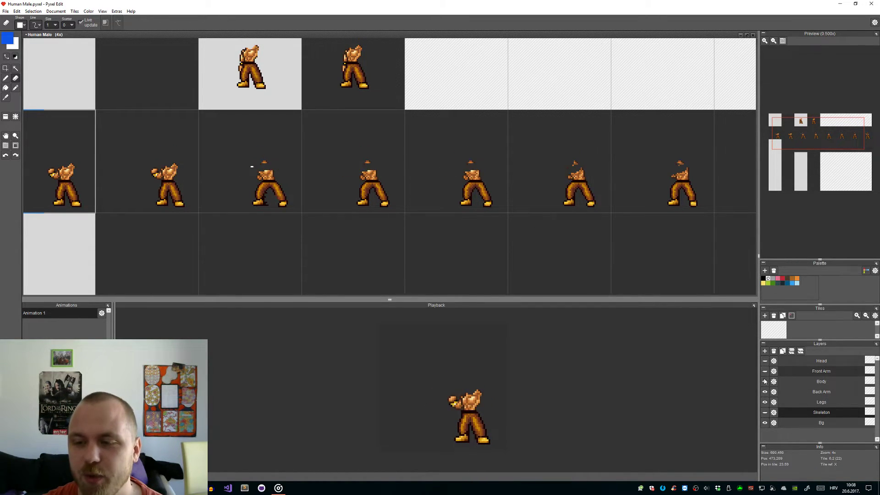
click(765, 381)
click(765, 392)
click(765, 402)
click(764, 413)
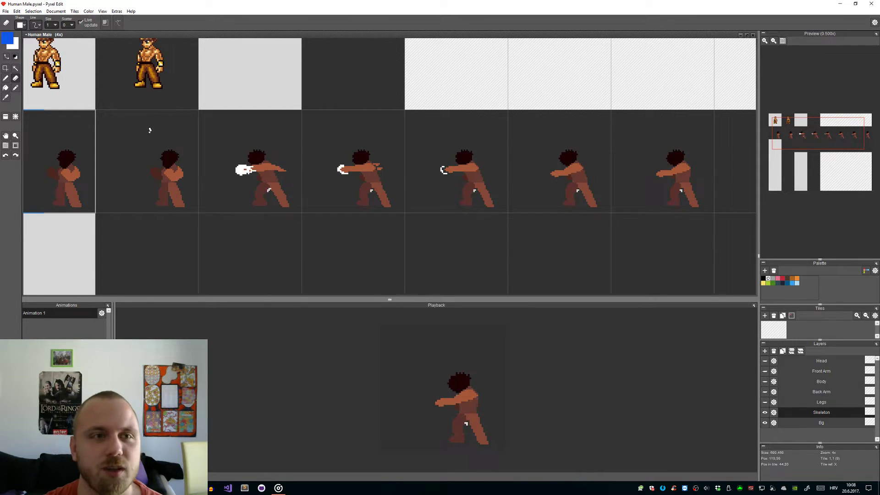
Step: Show the Head, Front Arm, Body, Back Arm and Legs layers one after another over the skeleton, and hide the Skeleton layer
scroll(236, 154, down, 1)
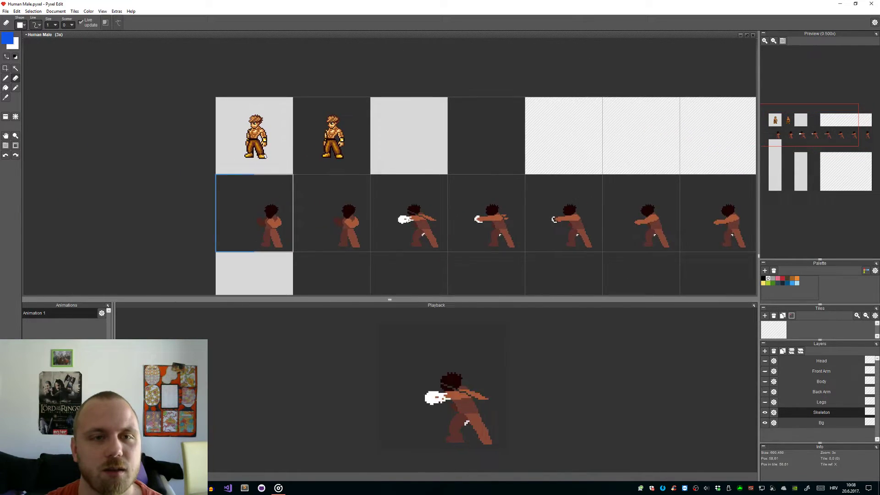
scroll(265, 158, up, 2)
scroll(259, 165, down, 2)
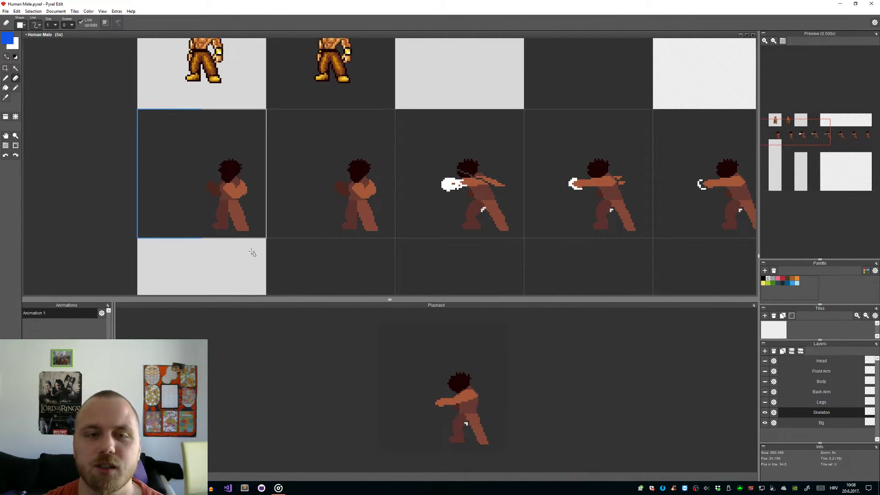
scroll(202, 207, down, 1)
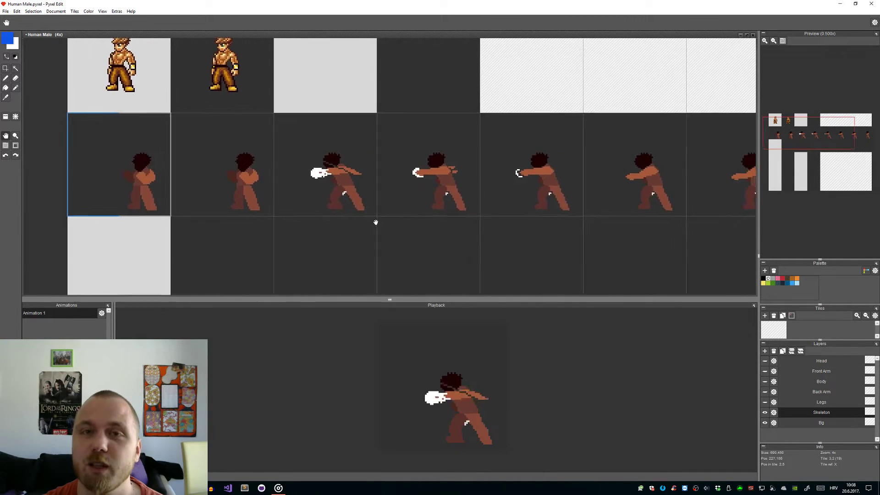
scroll(381, 226, down, 1)
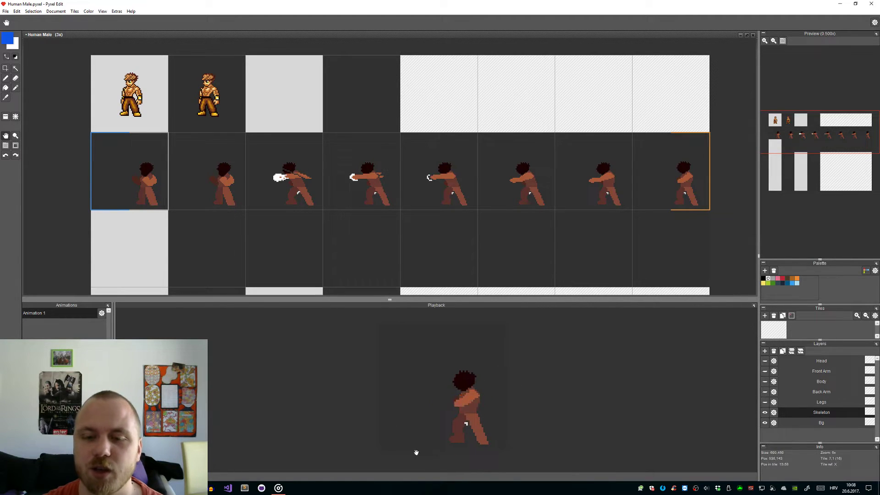
click(764, 361)
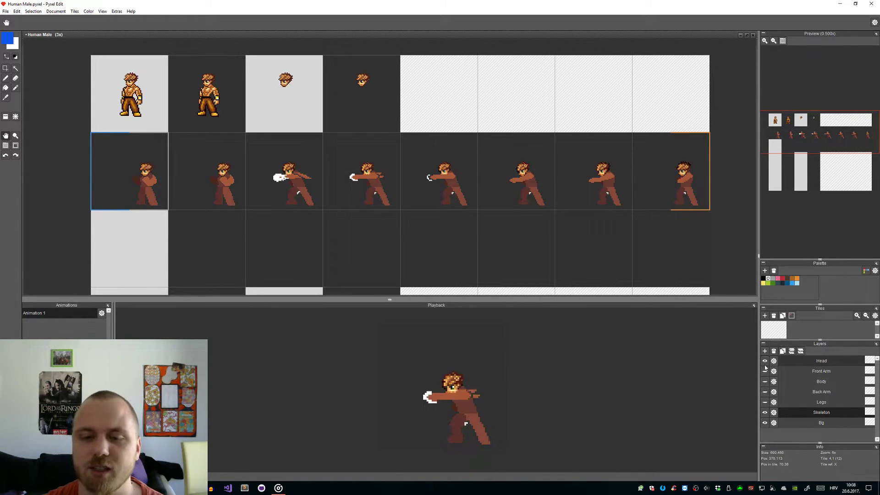
click(765, 371)
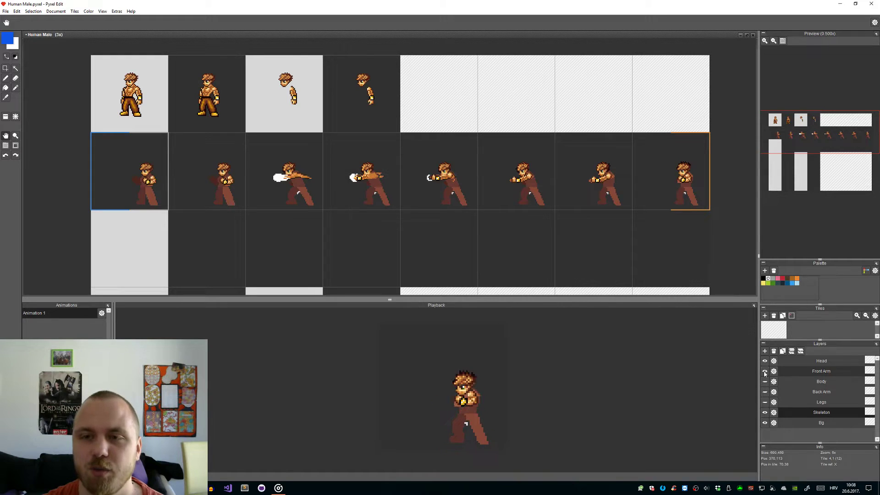
click(765, 387)
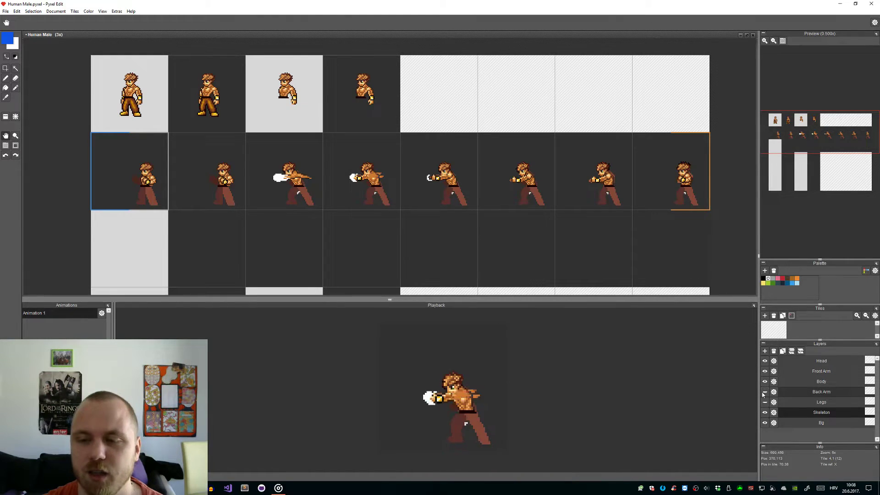
click(764, 392)
click(764, 403)
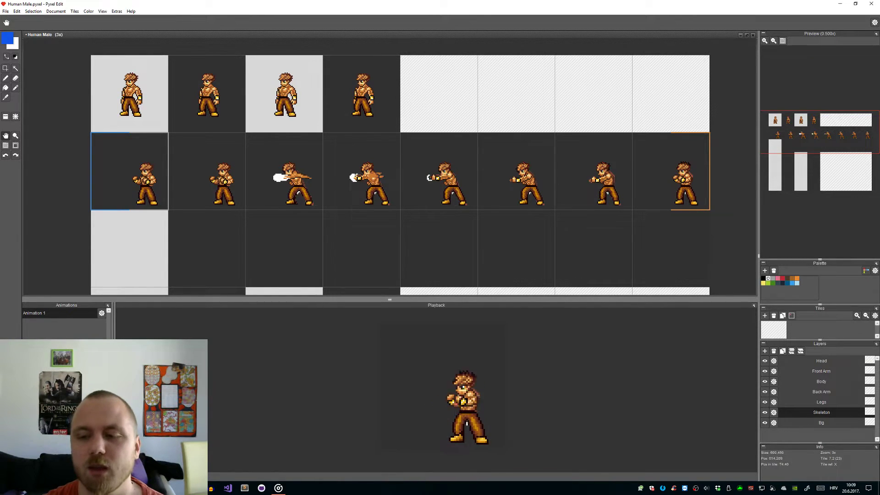
click(765, 413)
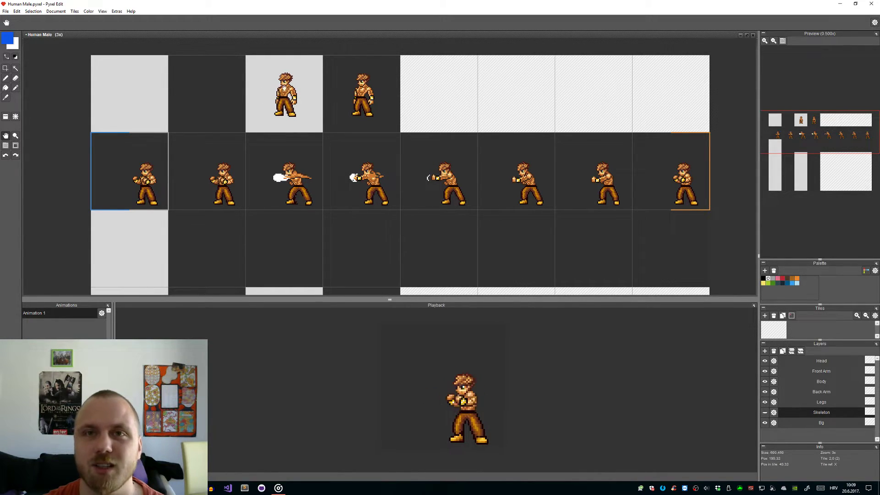
Step: Restore the Human Male document to a floating window, shrink the playback area and place the window below Human Female
click(747, 36)
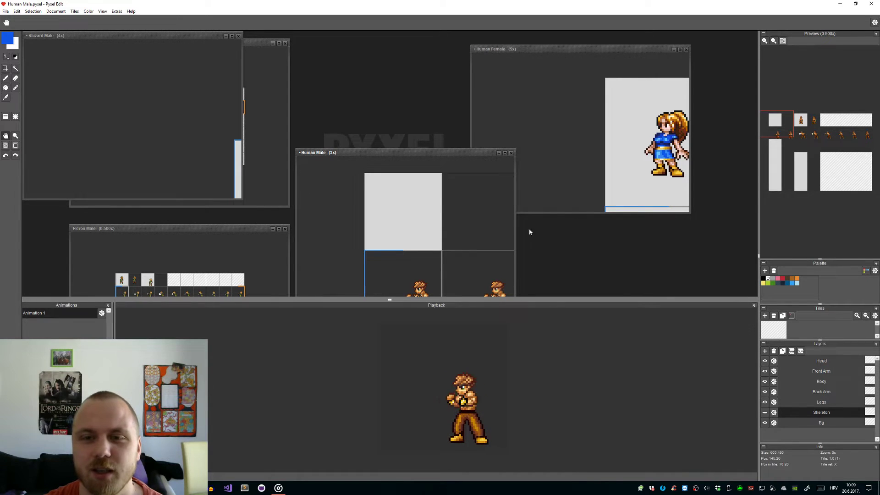
drag(402, 301, 402, 437)
drag(425, 160, 435, 166)
drag(595, 250, 605, 254)
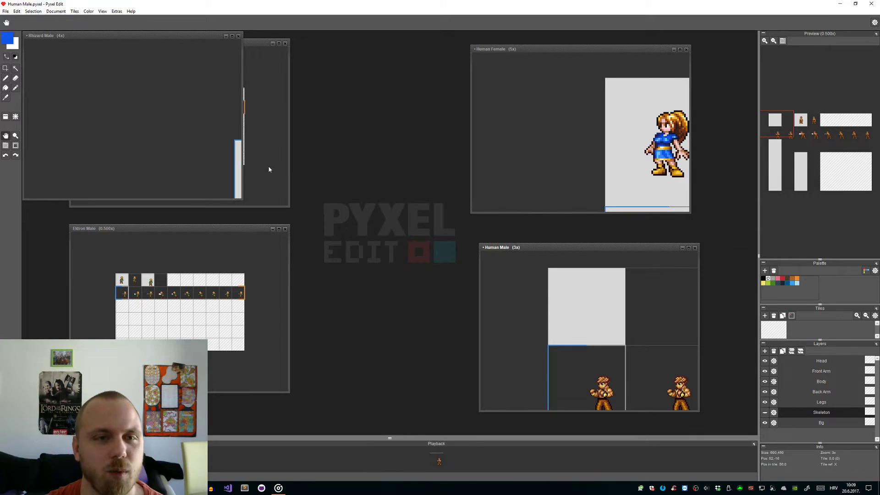
Step: Maximize the Eldron Female document and enlarge its playback to review the staff attack animation and its frames
click(266, 165)
click(278, 43)
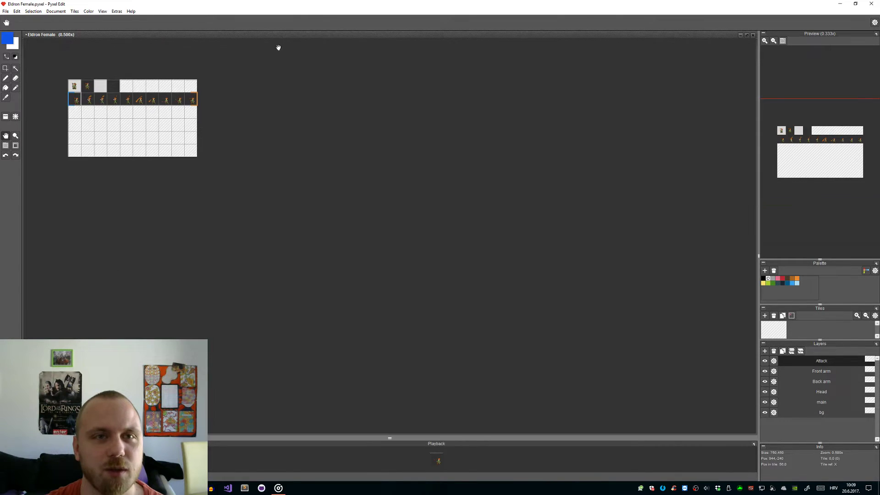
scroll(343, 191, up, 2)
scroll(401, 270, up, 1)
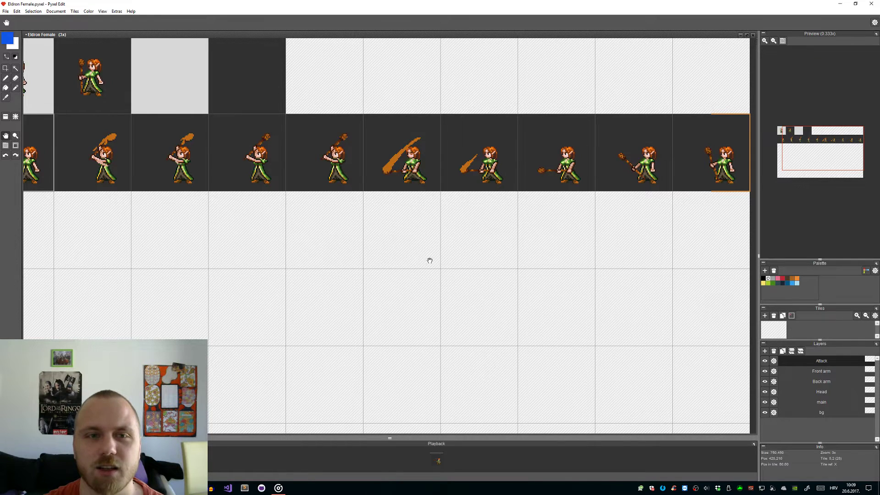
drag(426, 259, 467, 294)
scroll(325, 265, down, 1)
scroll(324, 265, up, 1)
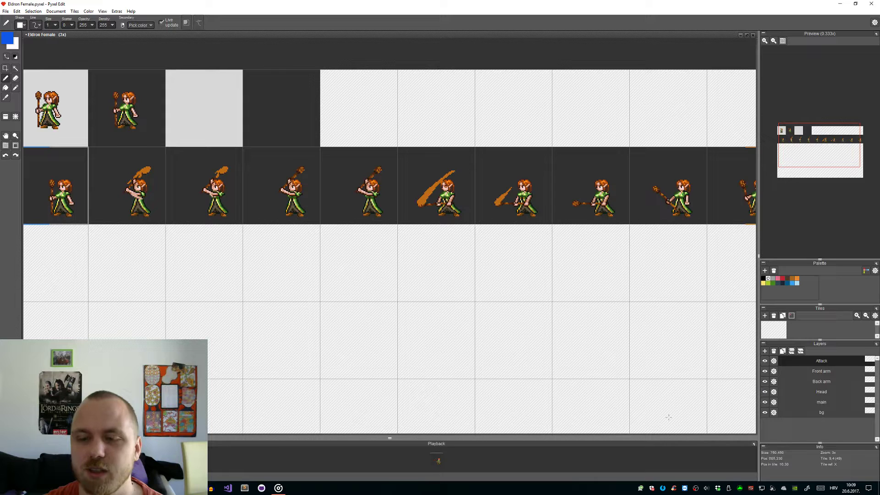
drag(432, 437, 432, 214)
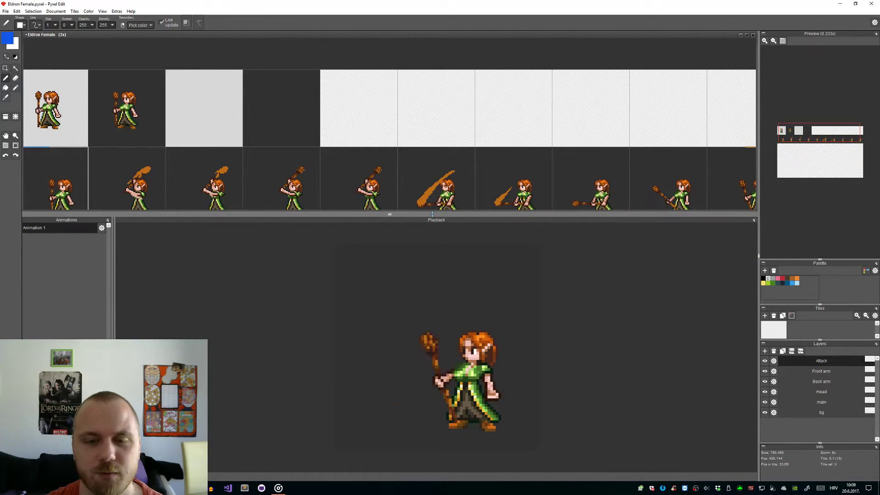
drag(493, 121, 471, 94)
scroll(472, 94, down, 1)
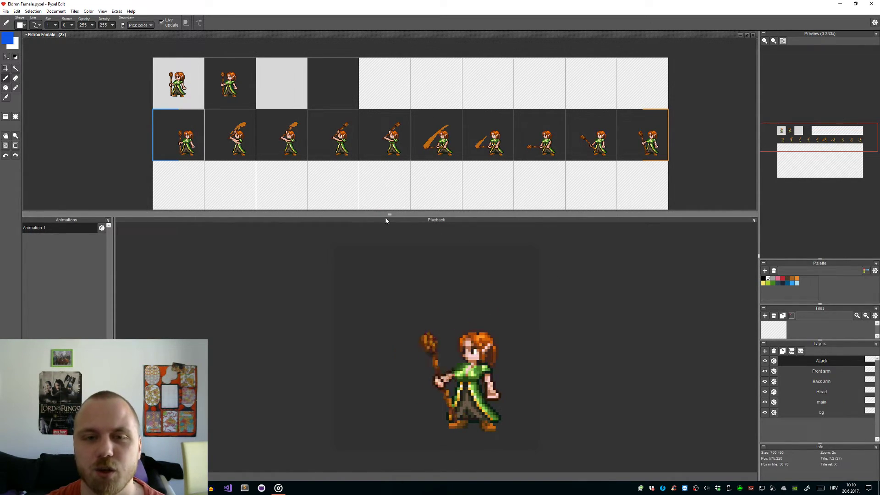
Step: Return Eldron Female to a floating window, maximize Eldron Male and enlarge its playback to review the punch animation
drag(390, 213, 390, 430)
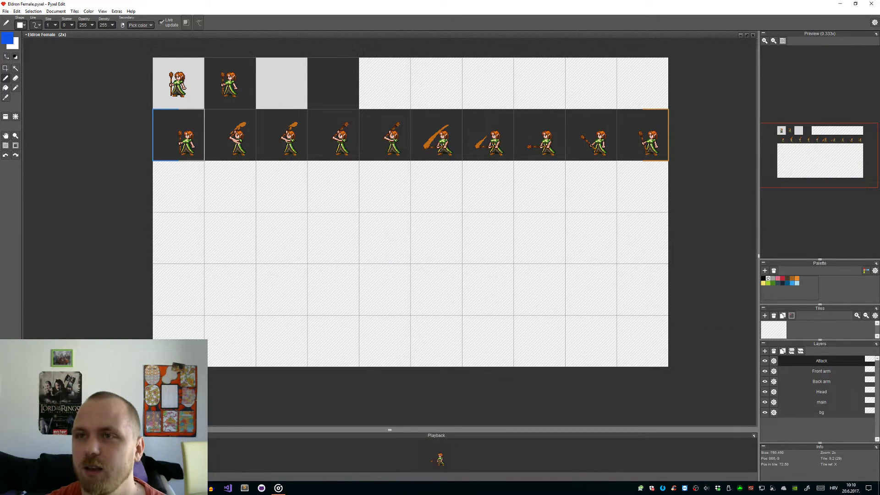
click(747, 35)
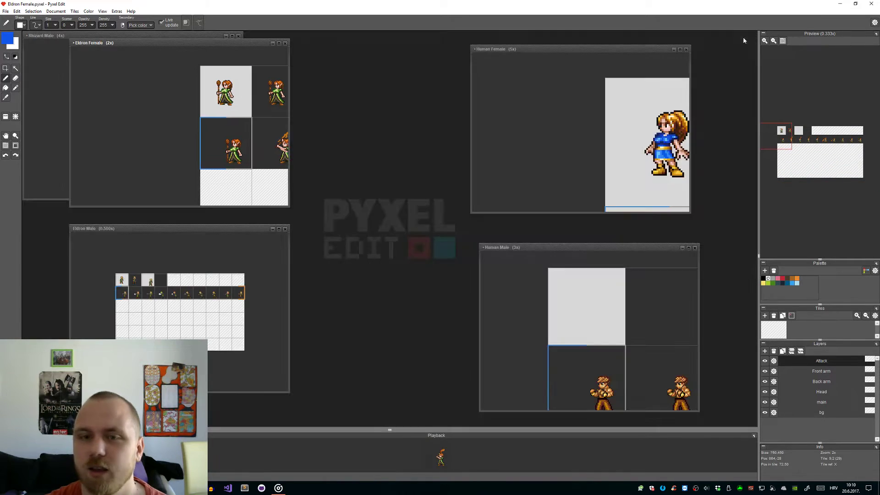
click(216, 243)
click(278, 229)
drag(397, 429, 455, 318)
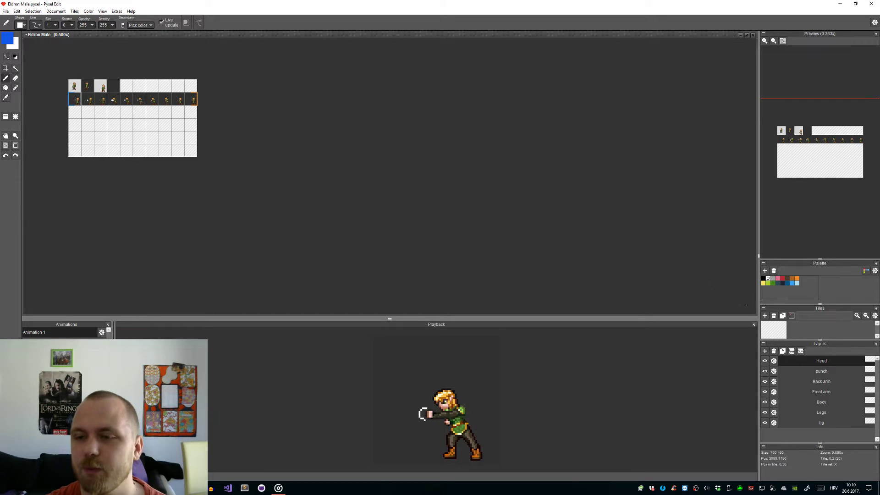
Step: Restore the Eldron Male window, maximize the Rhizard Male document and examine its spear-holding sprite tiles
click(747, 35)
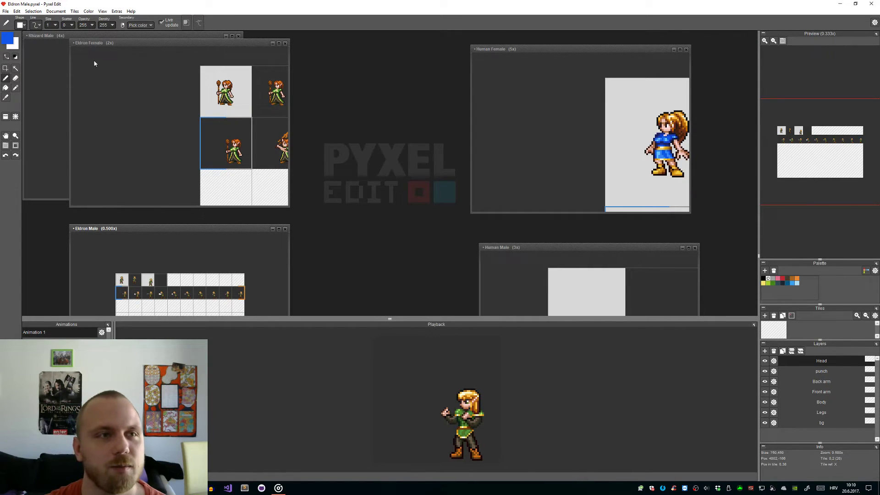
click(67, 38)
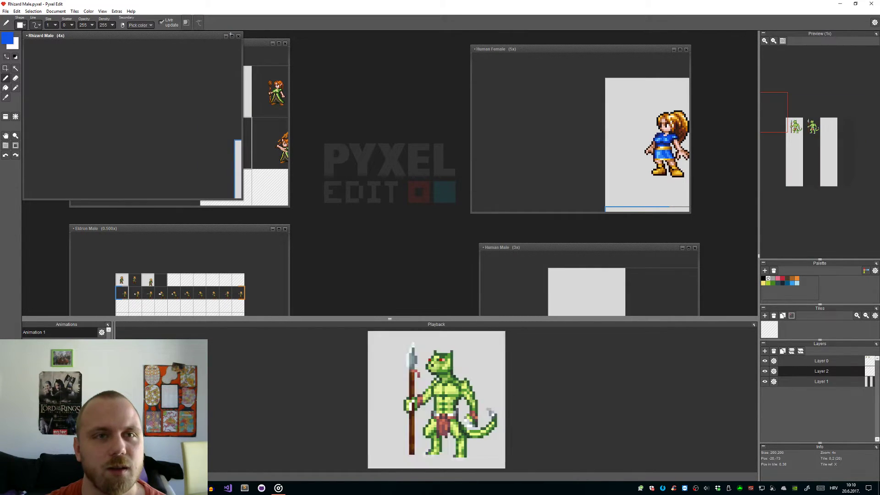
click(232, 35)
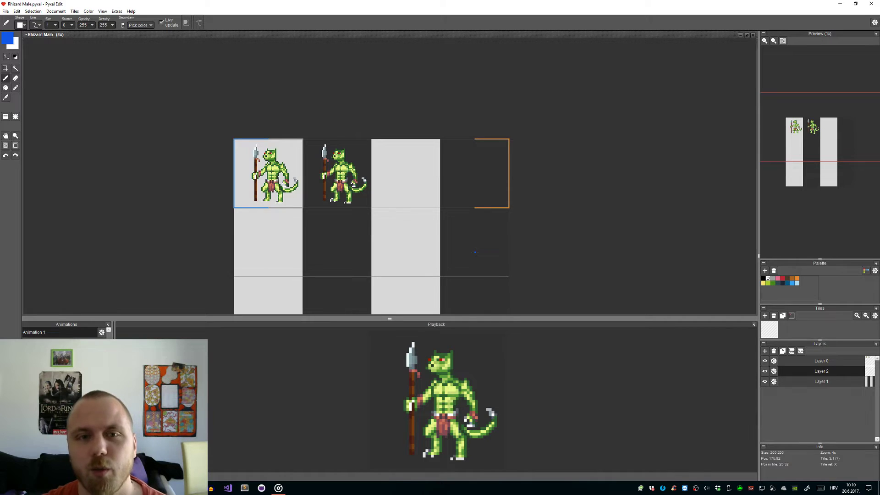
mouse_move(335, 170)
mouse_down()
mouse_move(359, 189)
mouse_move(334, 180)
mouse_up()
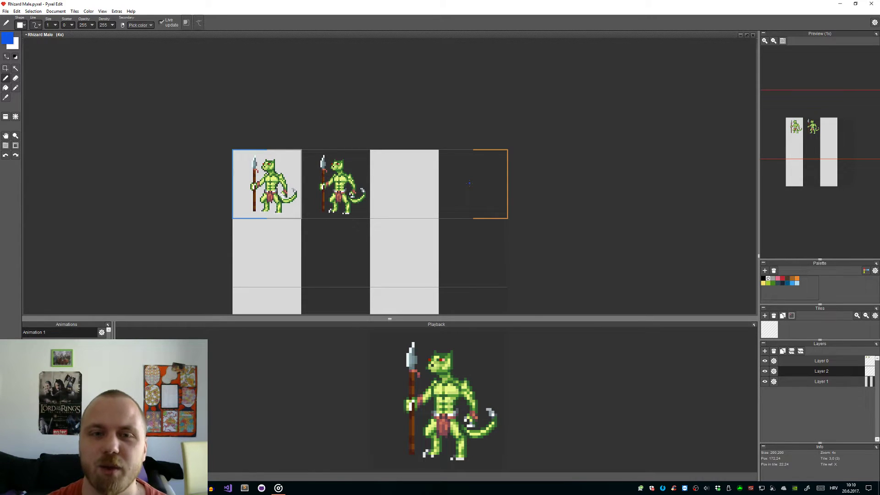
scroll(474, 160, down, 1)
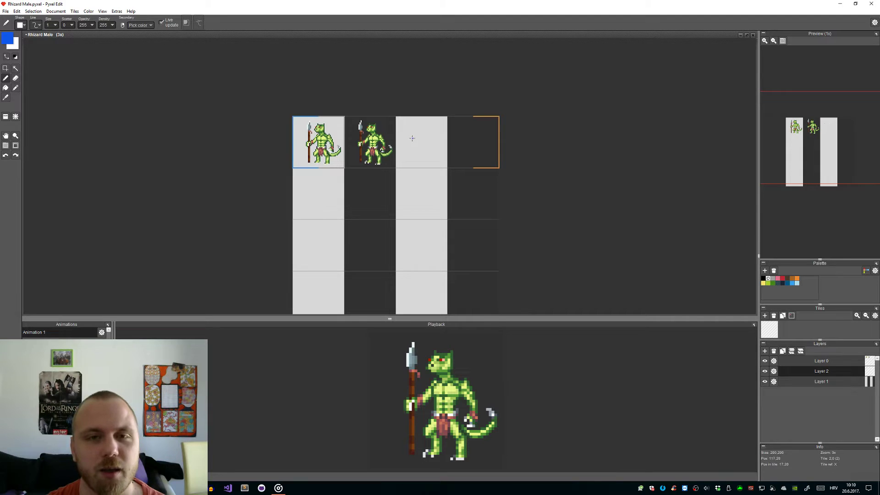
scroll(357, 129, up, 1)
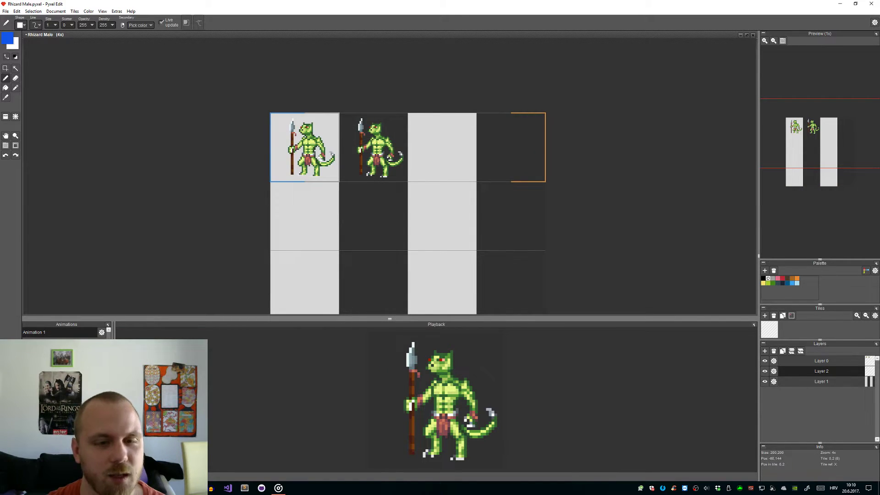
scroll(600, 246, down, 1)
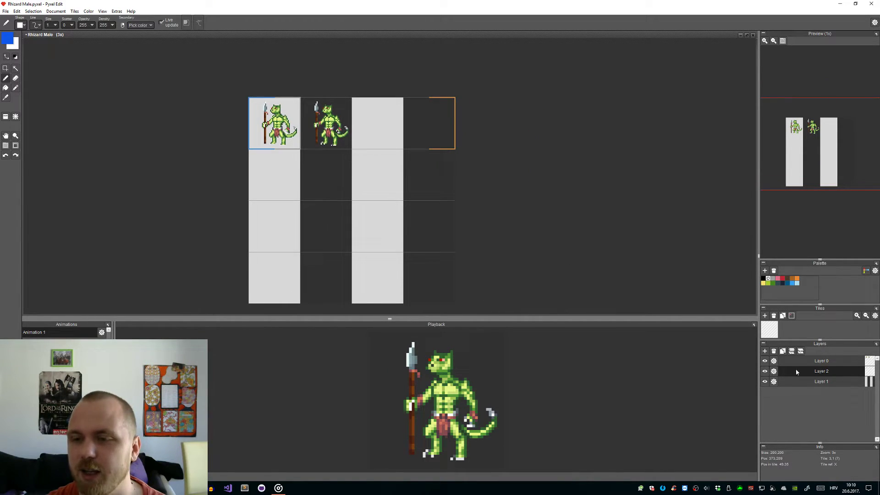
Step: Select Layer 1 and use the tile placer to cover the three lower rows with the light grey tile
click(807, 382)
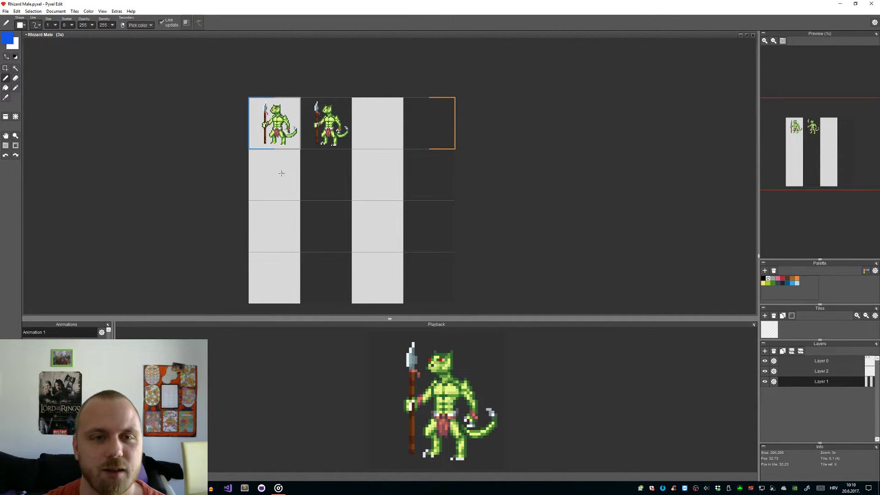
key(t)
mouse_move(301, 183)
mouse_down()
mouse_move(511, 184)
mouse_move(503, 195)
mouse_move(382, 191)
mouse_move(324, 232)
mouse_up()
scroll(509, 187, down, 1)
scroll(270, 201, up, 1)
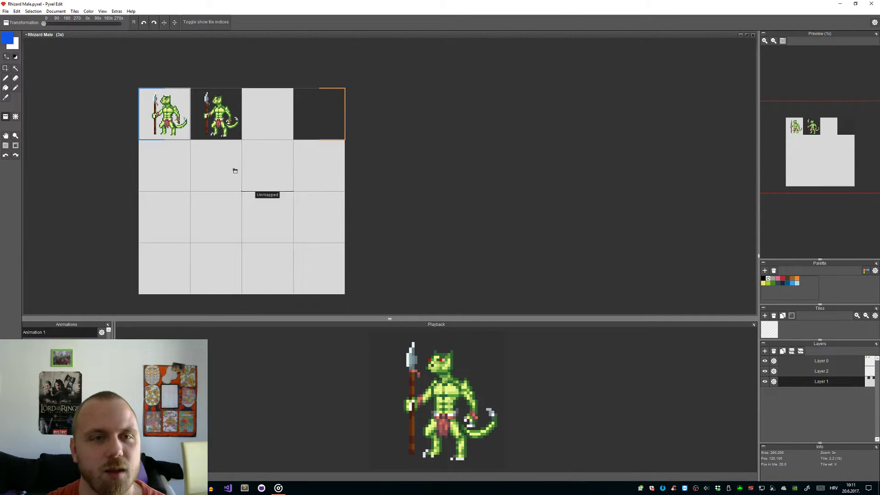
Step: Change the Rhizard Male document's tile size to 75 by 75 pixels with the tile content centred
click(56, 12)
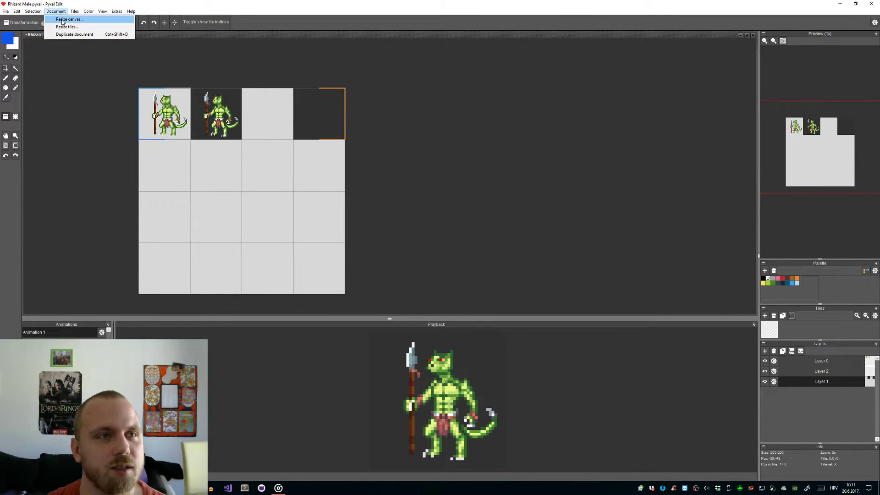
click(69, 31)
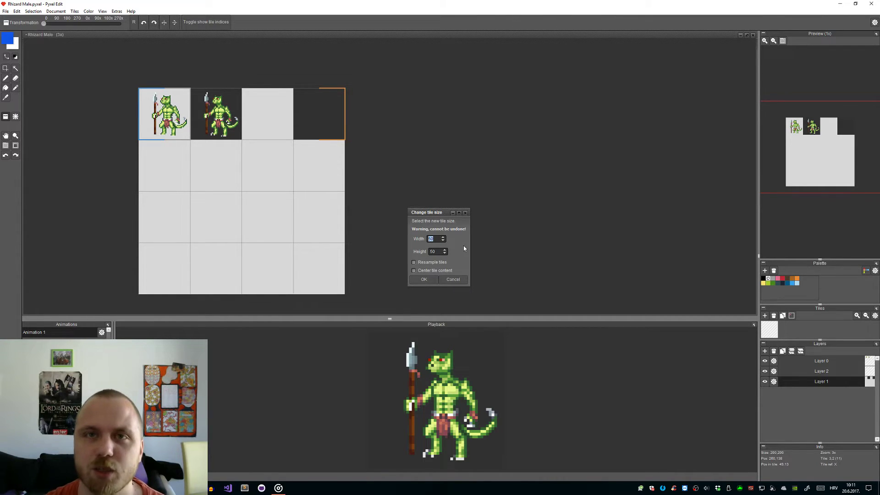
text(75)
key(Tab)
text(75)
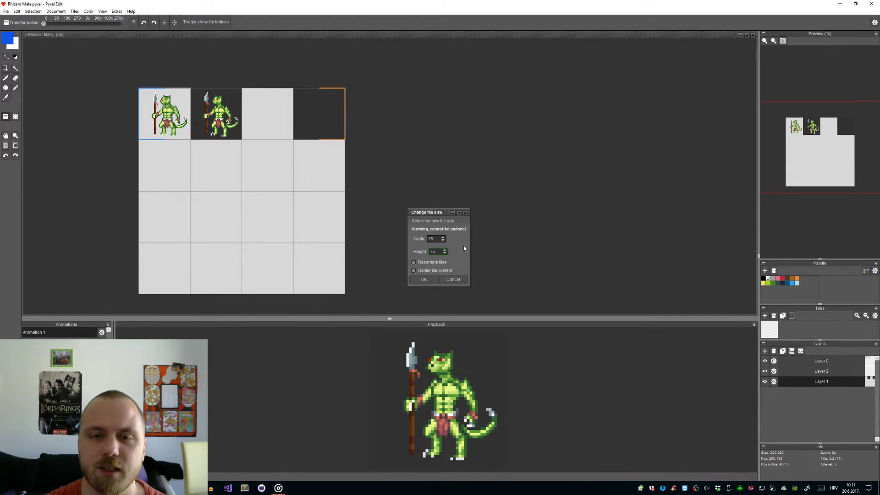
click(414, 270)
click(425, 279)
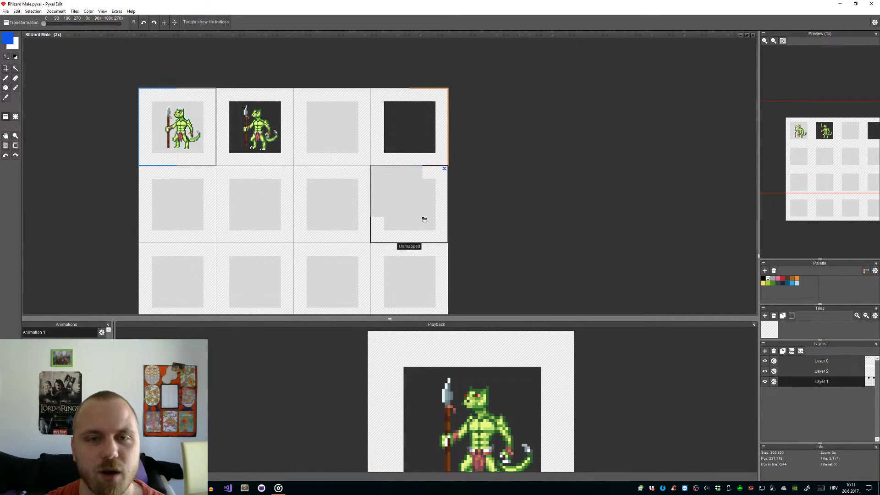
Step: Shrink the playback area and fill the border of the first Rhizard tile on Layer 1 with its sampled light grey
drag(523, 224, 482, 188)
scroll(482, 188, down, 1)
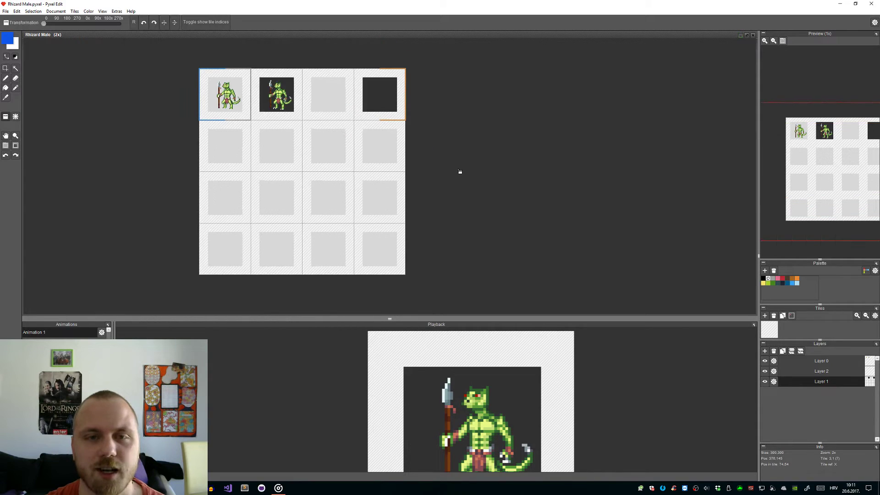
click(56, 11)
click(392, 322)
drag(392, 322, 393, 378)
scroll(249, 99, up, 1)
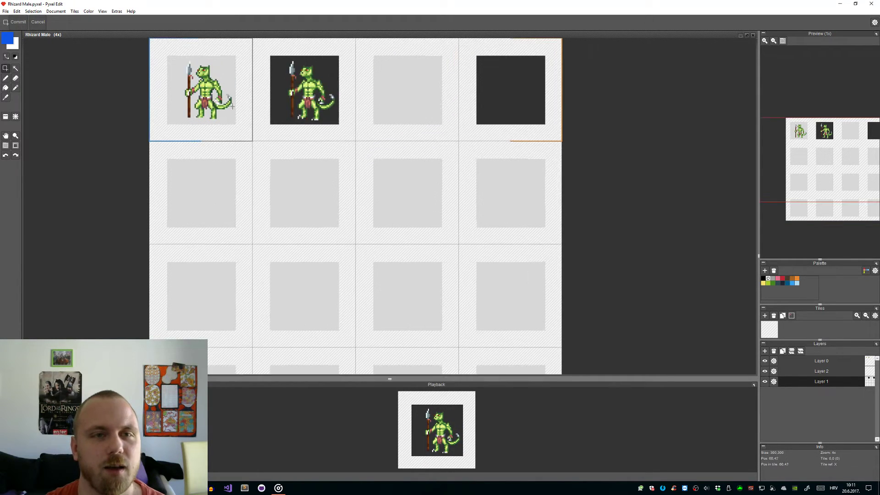
click(230, 117)
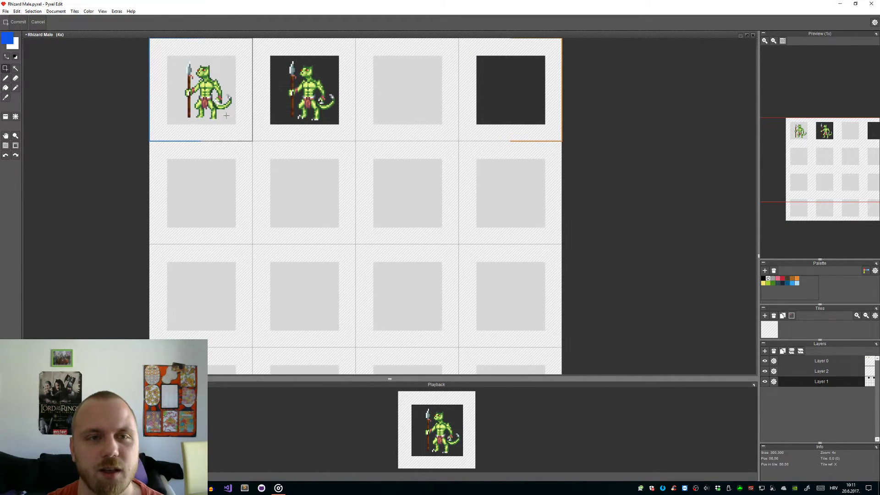
key(b)
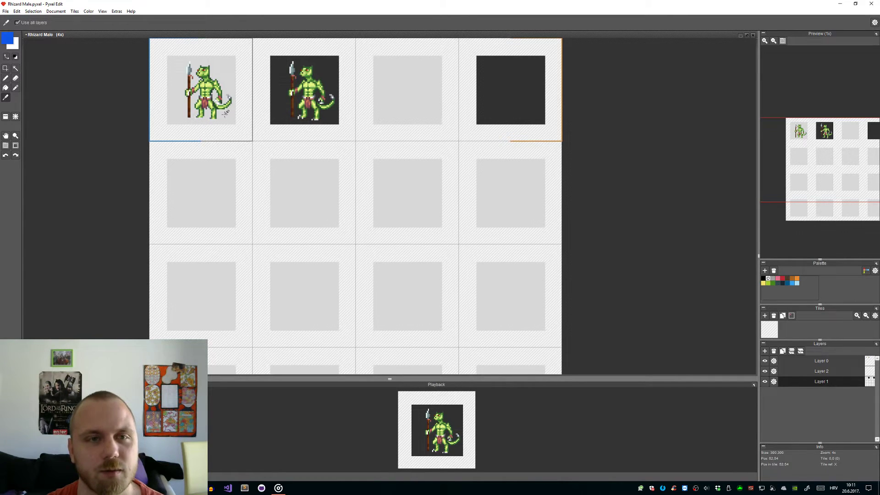
alt+click(225, 114)
key(i)
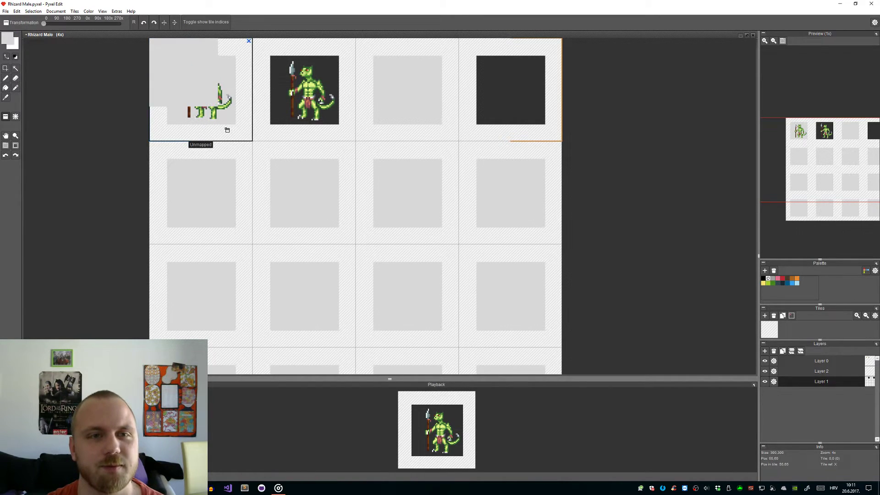
key(f)
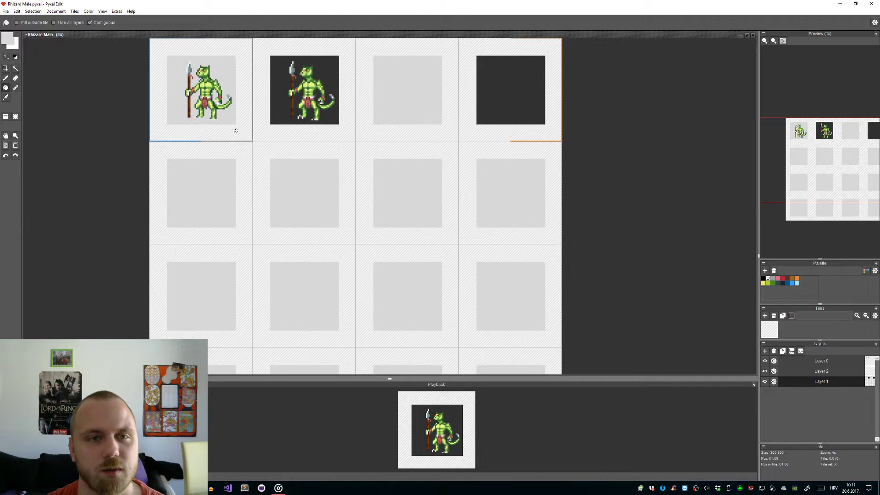
click(231, 132)
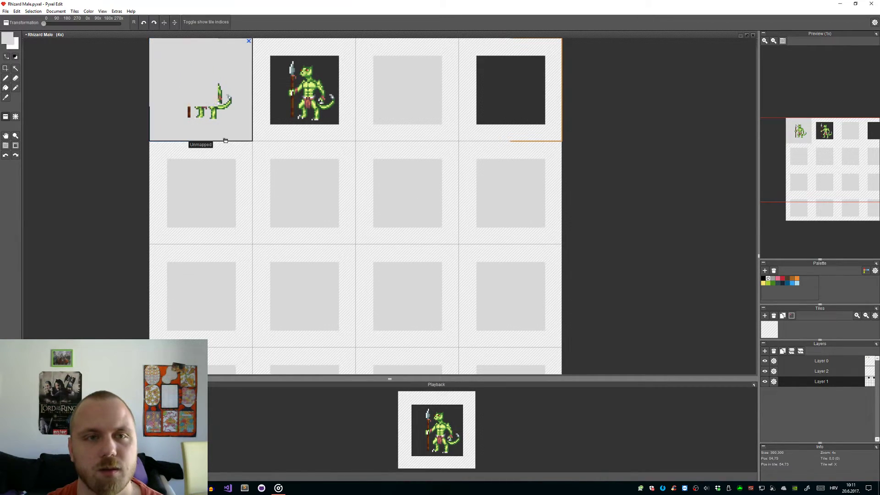
Step: Fill the second-row tile borders with light grey and the second and fourth top-row tile borders with the sampled dark grey
click(334, 204)
alt+click(334, 117)
click(342, 127)
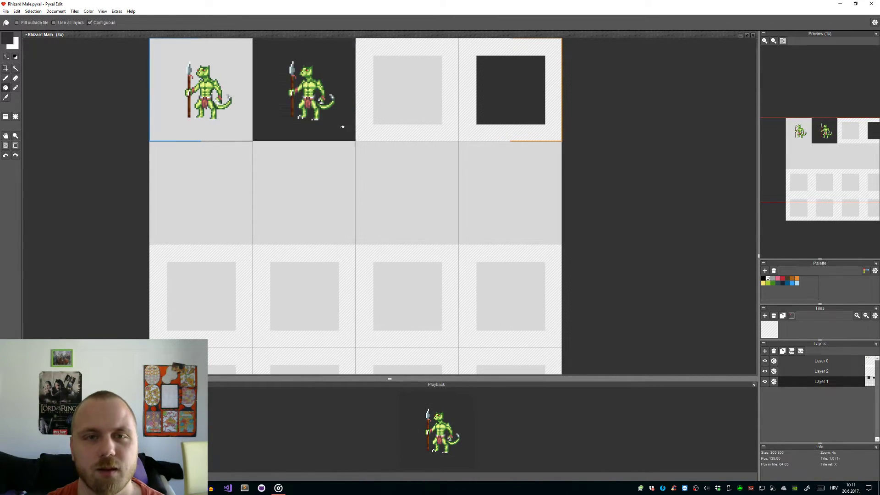
click(559, 108)
scroll(596, 139, down, 2)
drag(625, 147, 531, 195)
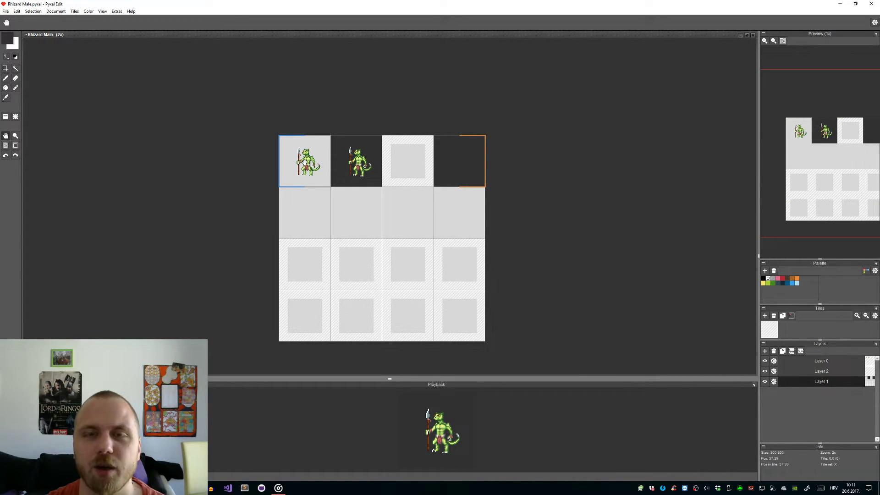
scroll(304, 162, up, 1)
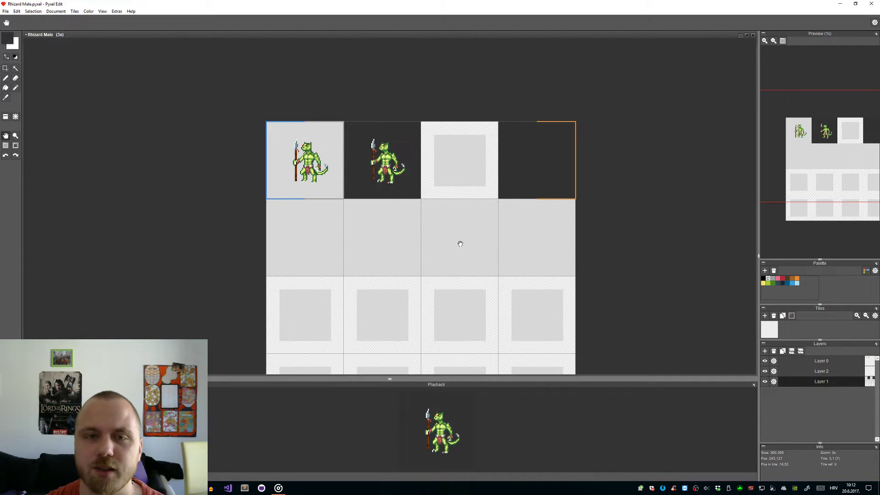
Step: Restore the Rhizard Male window, maximize Human Male and enlarge its playback to review the punch animation
click(747, 36)
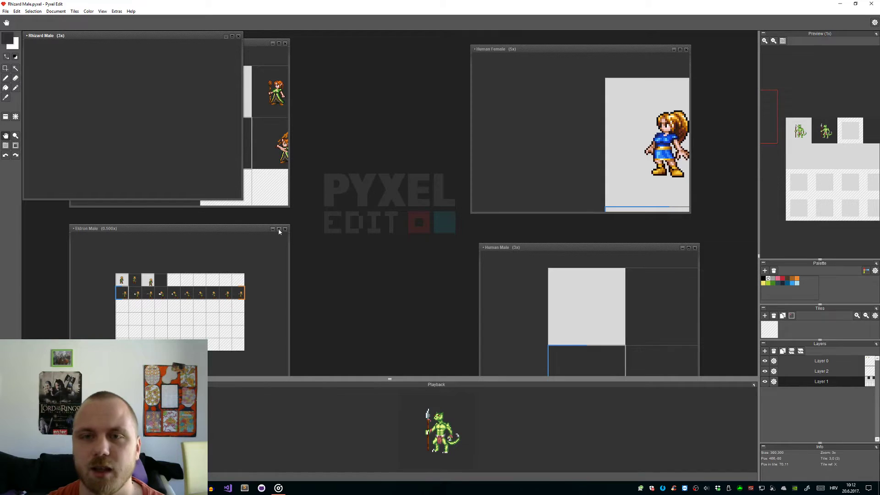
mouse_move(586, 251)
mouse_down()
mouse_move(584, 132)
mouse_move(581, 253)
mouse_move(571, 254)
mouse_up()
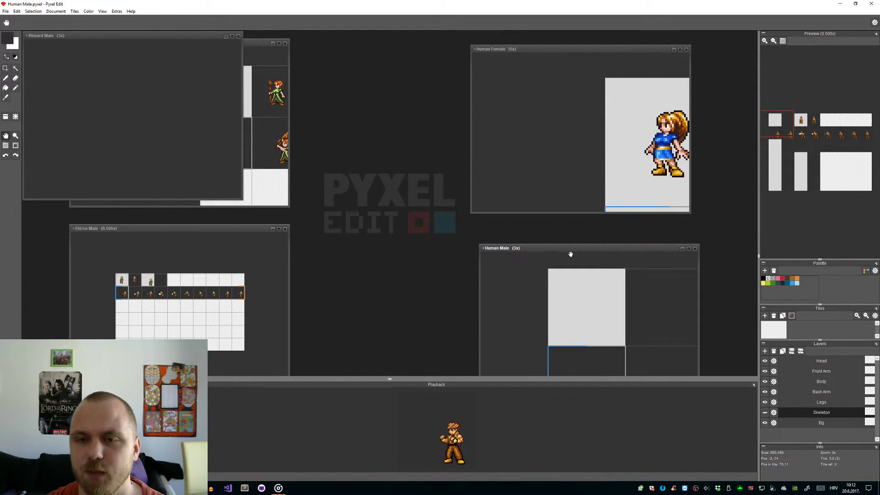
click(688, 249)
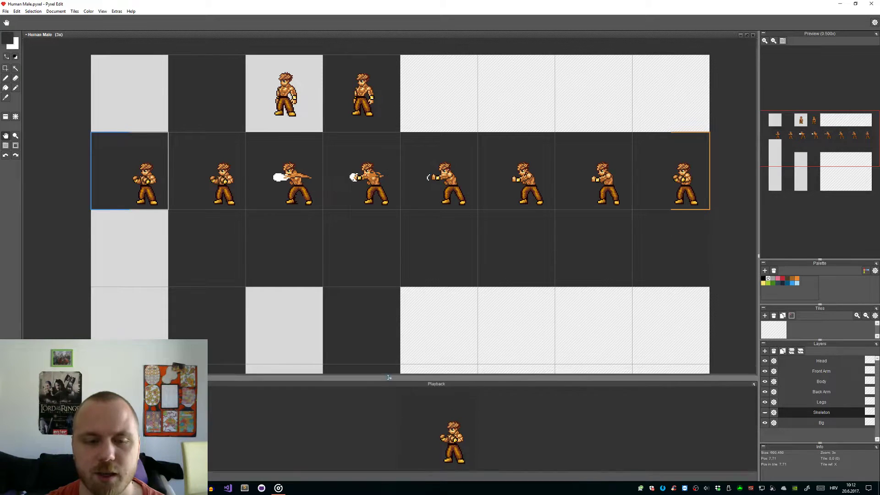
drag(391, 383, 391, 313)
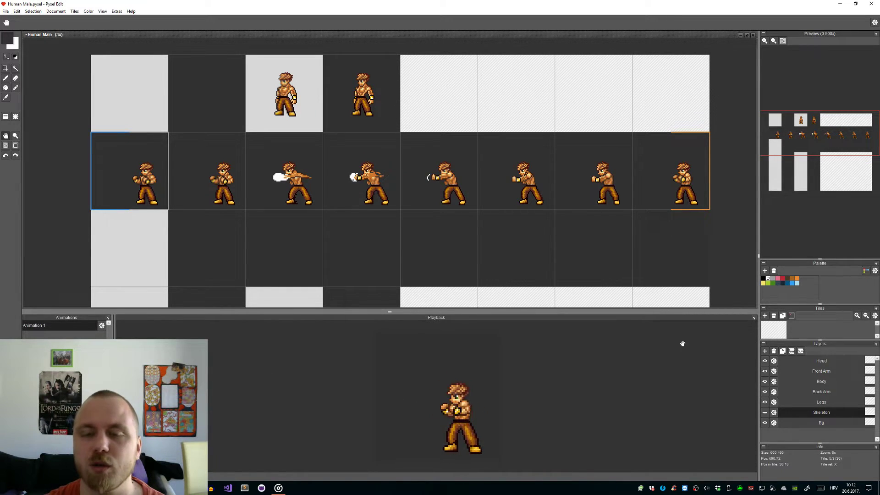
Step: Switch the punch row on Human Male's Bg layer to light grey and back to dark, and restore the window
click(835, 424)
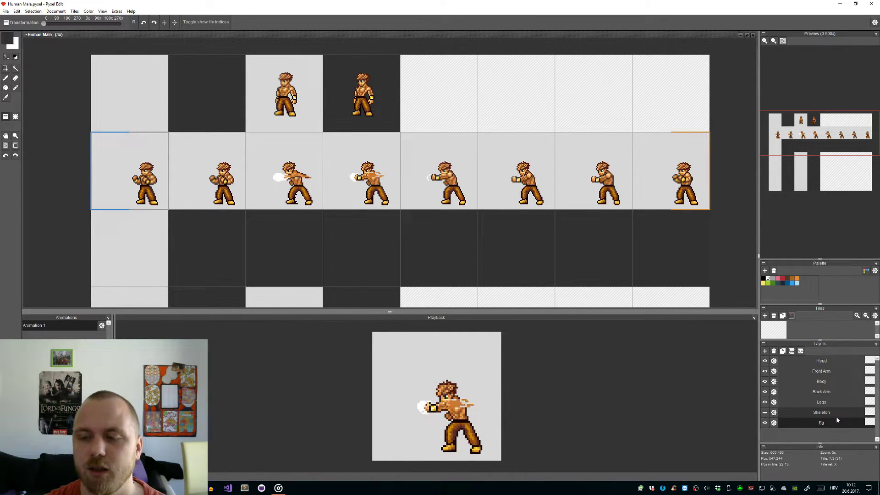
mouse_move(137, 169)
mouse_down()
mouse_move(132, 165)
mouse_move(743, 177)
mouse_up()
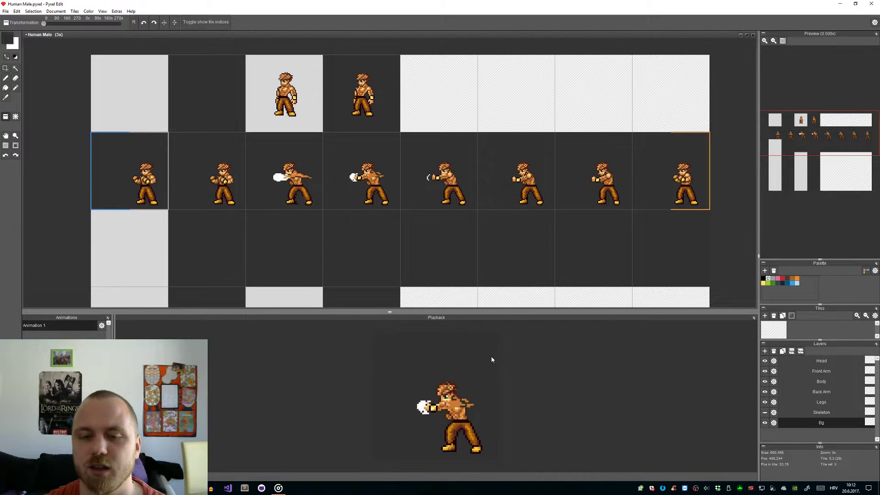
click(747, 34)
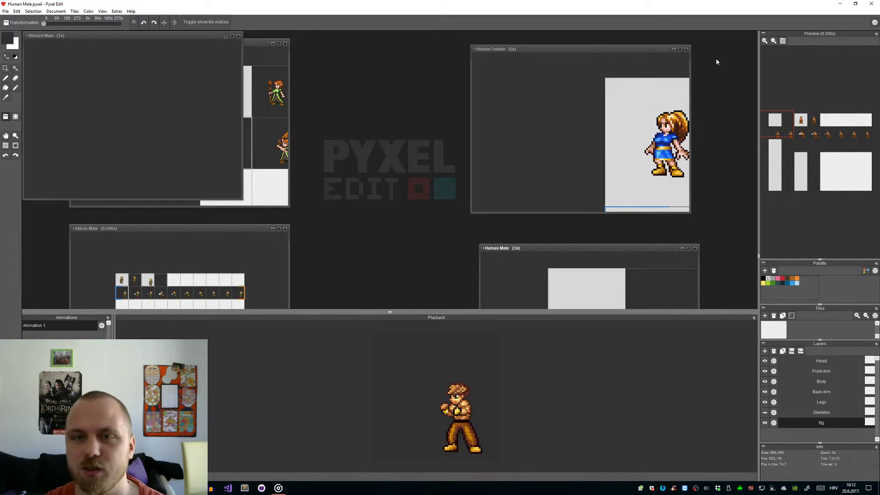
Step: Maximize Rhizard Male and clear the light grey tiles from the two bottom rows of Layer 1
click(232, 36)
drag(607, 230, 396, 159)
scroll(428, 190, down, 2)
key(f)
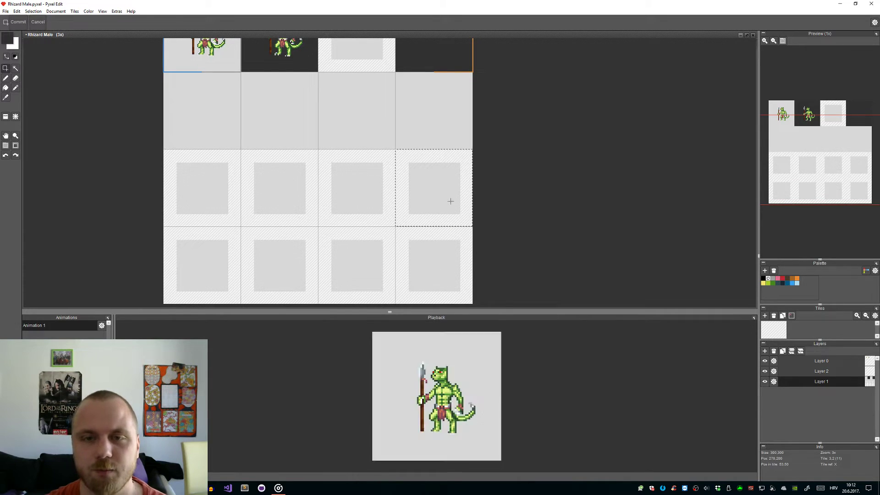
click(445, 202)
mouse_move(438, 206)
mouse_down()
mouse_move(147, 226)
mouse_move(418, 270)
mouse_move(523, 267)
mouse_up()
scroll(525, 218, down, 2)
Step: Cover the third top-row tile on Layer 1 completely with light grey
drag(535, 196, 487, 231)
scroll(488, 230, up, 2)
click(383, 181)
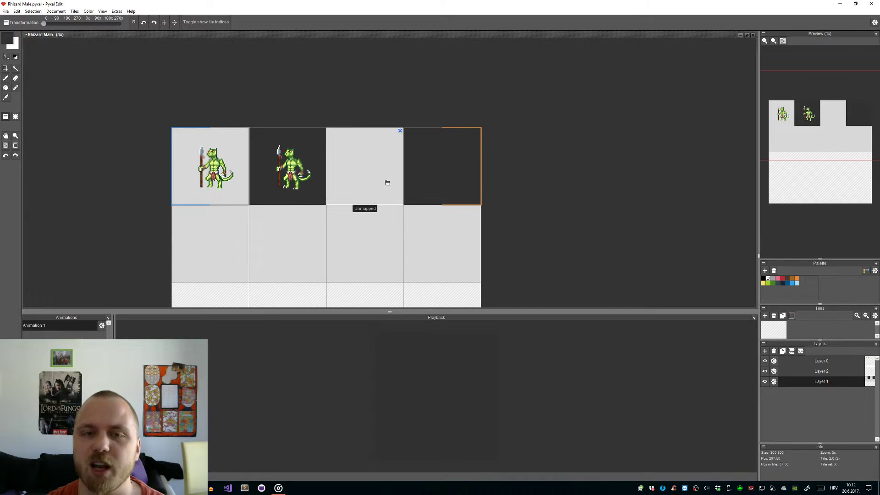
Step: Resize the Rhizard Male canvas to 8 tiles wide and extend the second row with light grey tiles
scroll(546, 221, down, 1)
drag(538, 221, 432, 157)
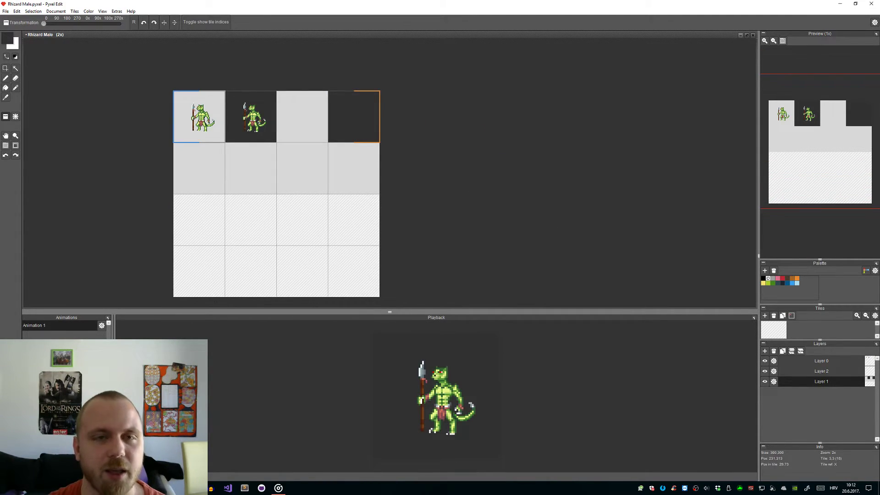
click(75, 11)
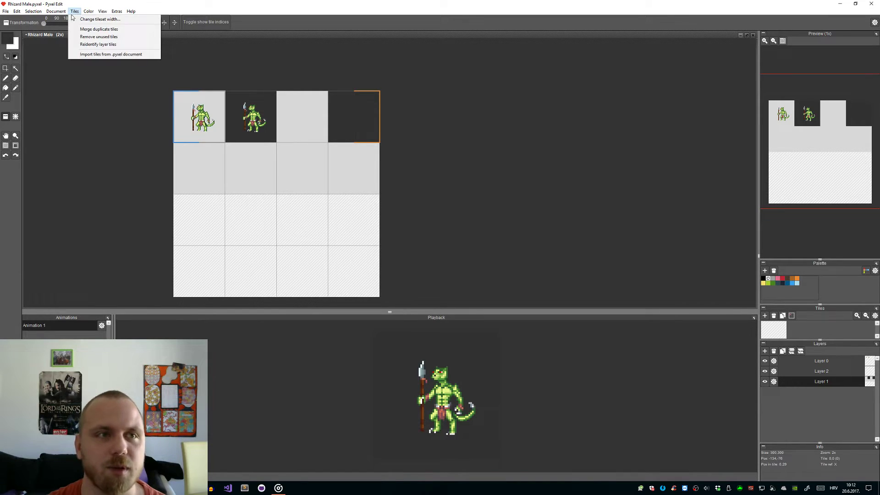
click(68, 19)
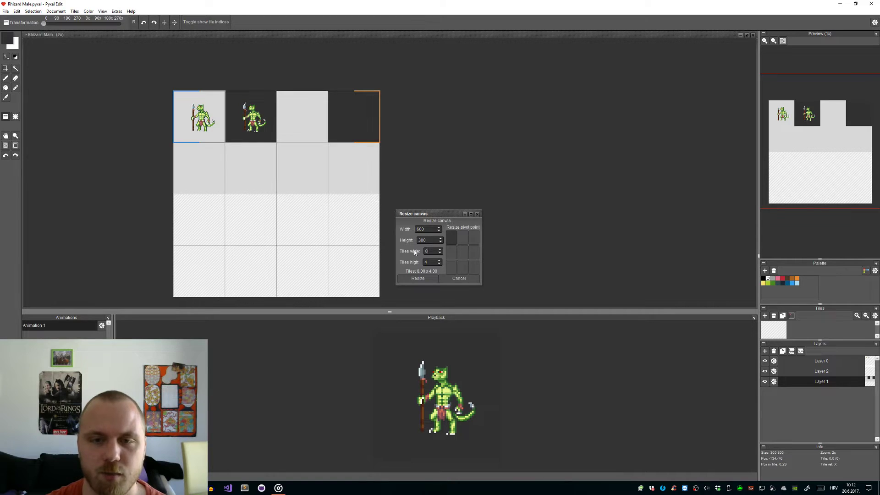
key(Return)
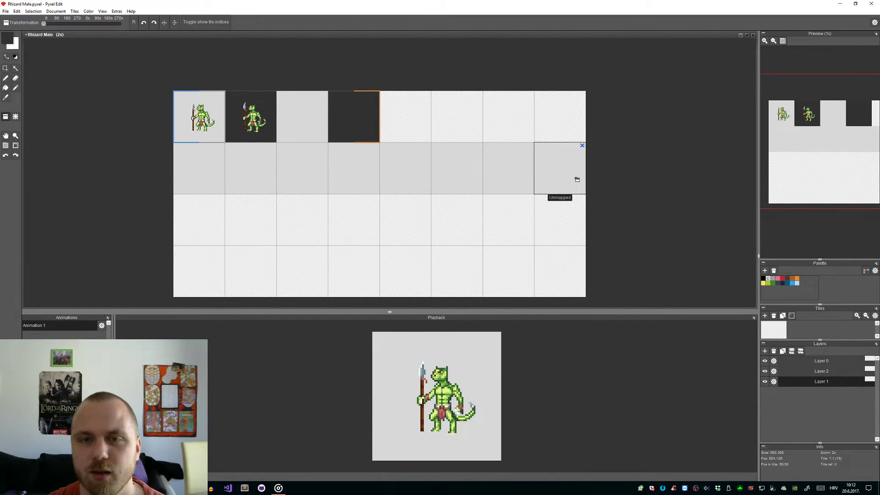
Step: Set Animation 1's base tile to 8 and its length to 8 so it covers the second row
double_click(88, 327)
click(71, 289)
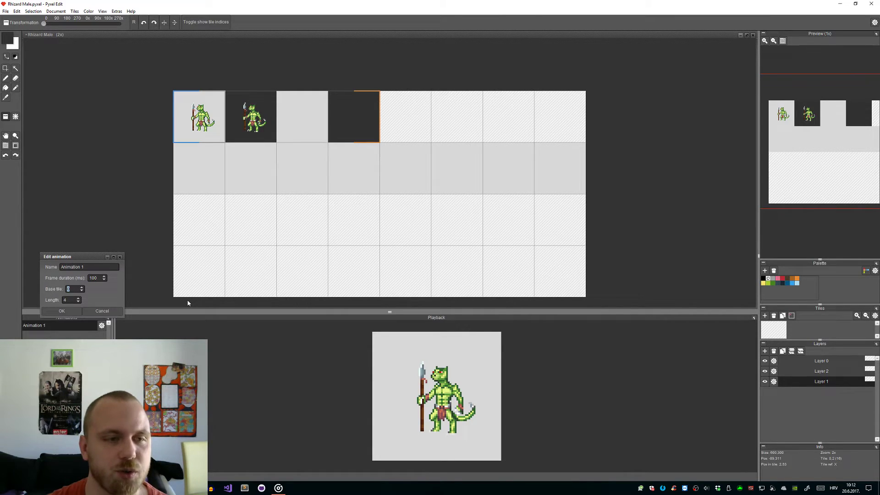
text(8)
key(Tab)
text(8)
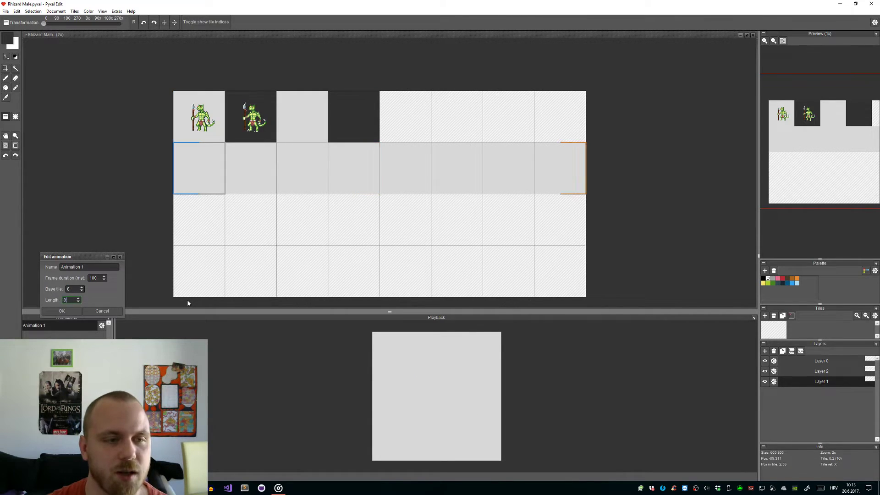
click(61, 312)
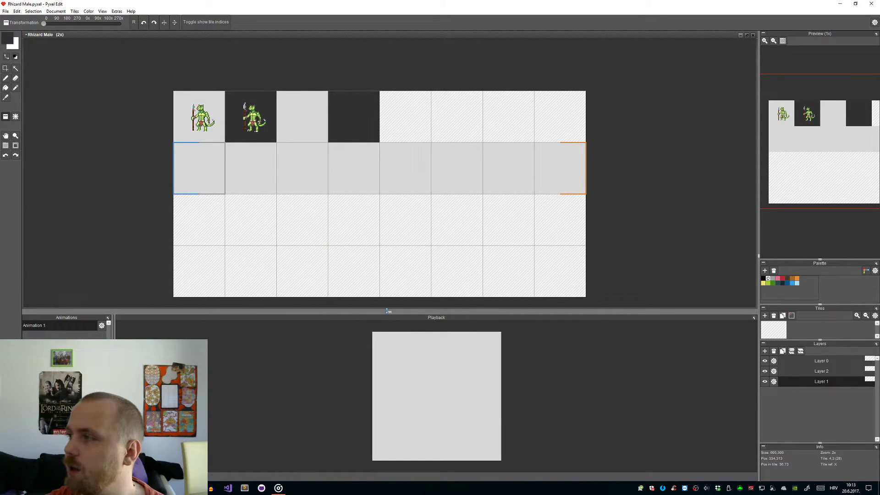
Step: Reduce the playback area and place the Rhizard's tail from Layer 2 in the first tile of the second row
drag(387, 311, 380, 341)
click(807, 371)
click(202, 165)
scroll(508, 285, down, 1)
scroll(399, 229, up, 2)
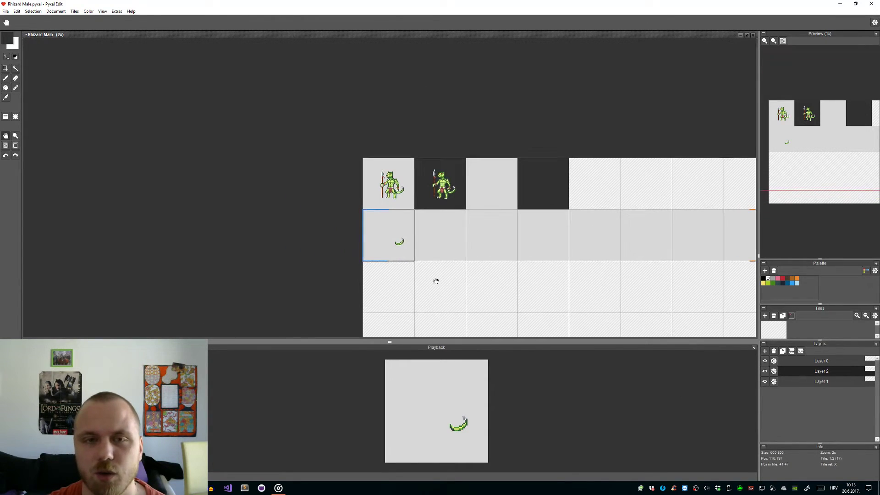
scroll(398, 230, up, 1)
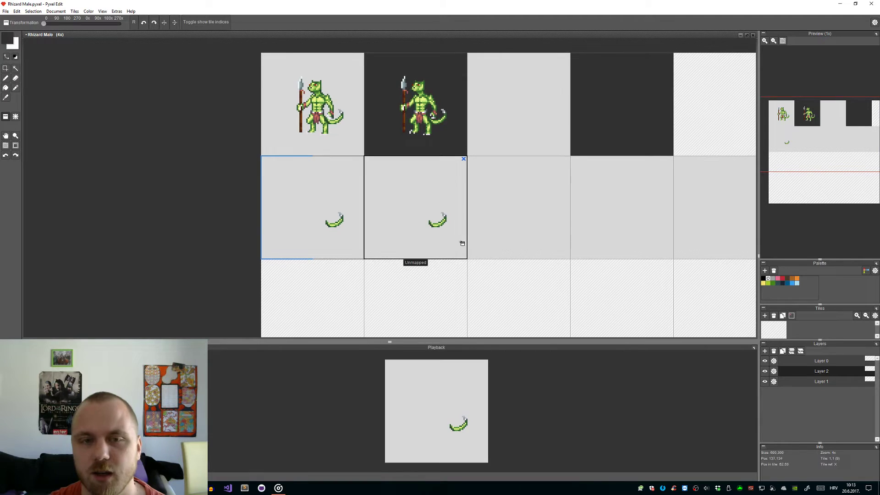
Step: Copy the Rhizard's body tile on Layer 0 into the first tile of the second row
click(821, 361)
right_click(312, 147)
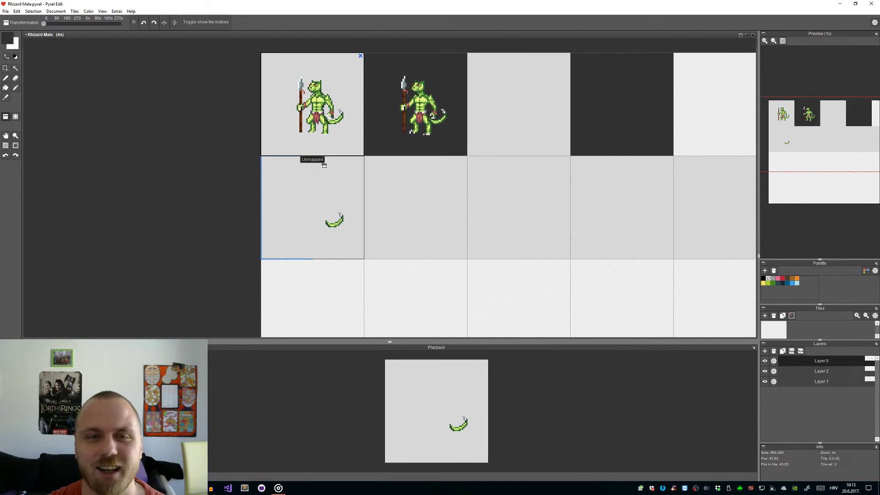
click(312, 165)
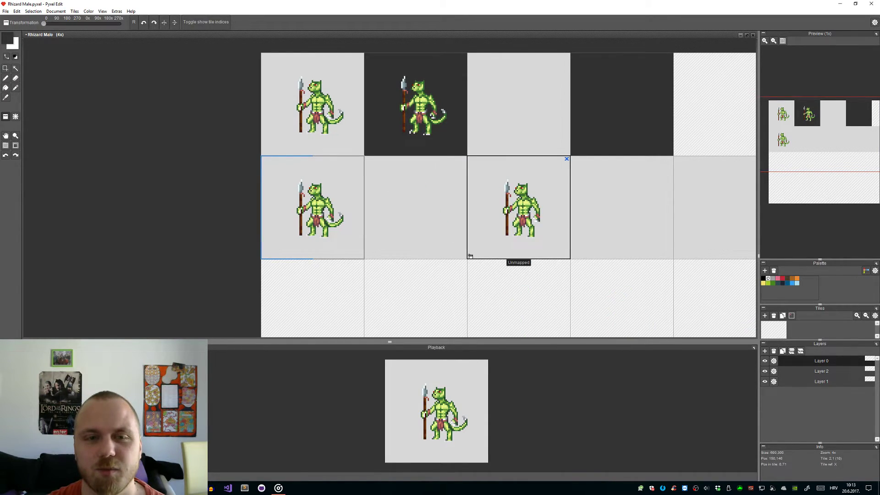
Step: Remove the tail from the first attack frame and move the body on Layer 0 down and to the right in its tile
key(m)
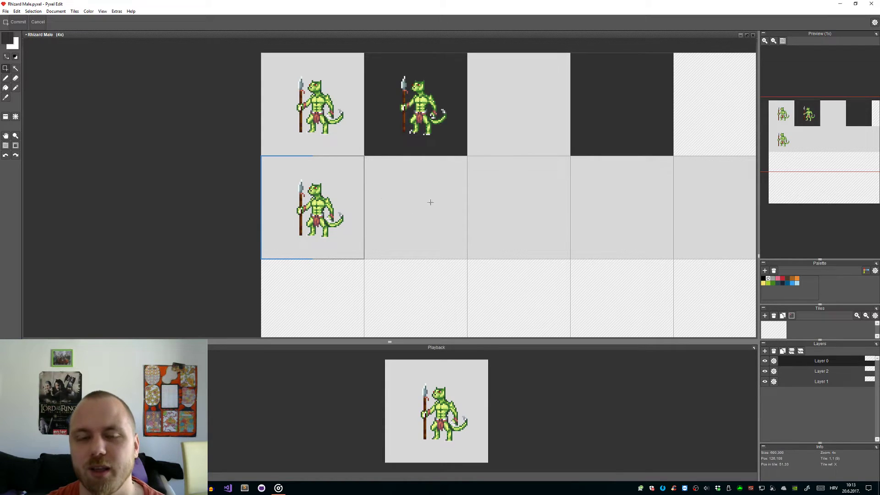
scroll(316, 202, up, 1)
scroll(316, 201, up, 2)
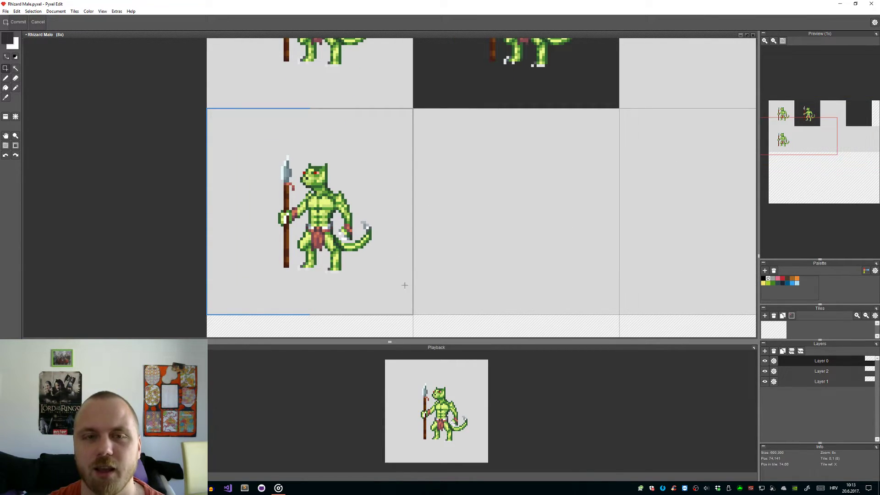
scroll(374, 228, down, 1)
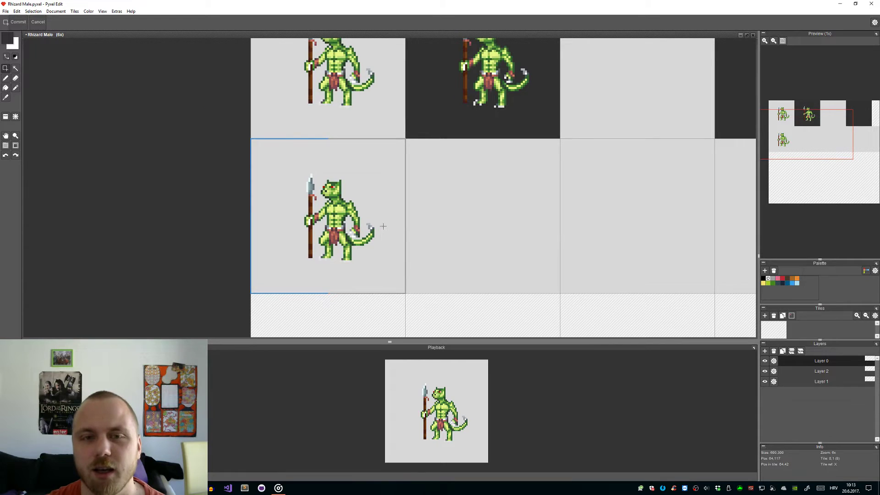
scroll(384, 227, down, 1)
scroll(394, 228, up, 1)
drag(356, 244, 212, 124)
drag(286, 208, 311, 231)
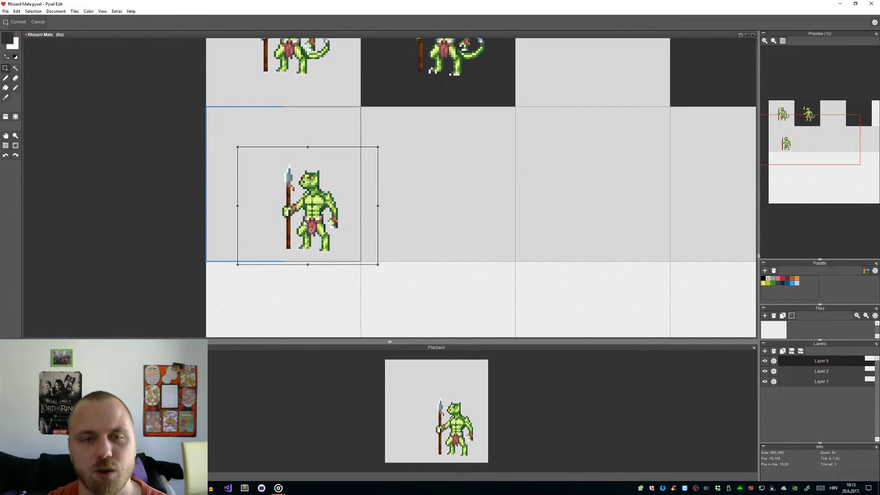
click(457, 252)
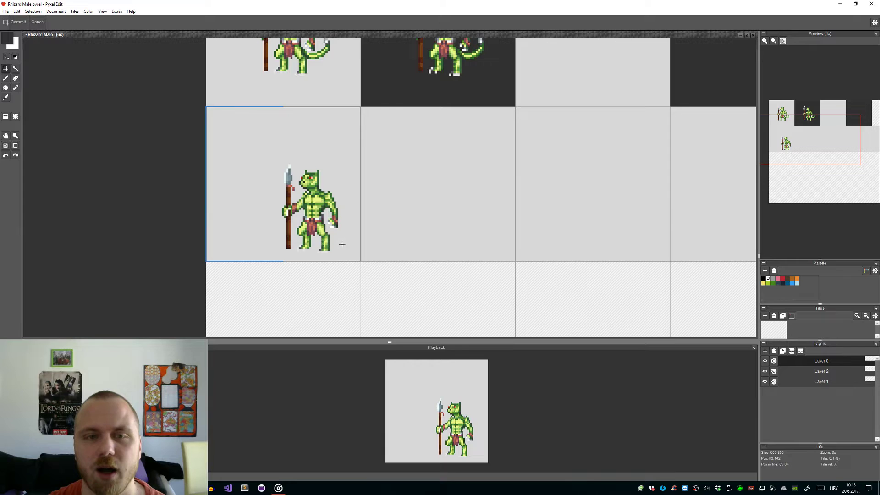
Step: Select the tail on Layer 2 in the first attack frame and move it down and to the right behind the body
scroll(337, 245, down, 2)
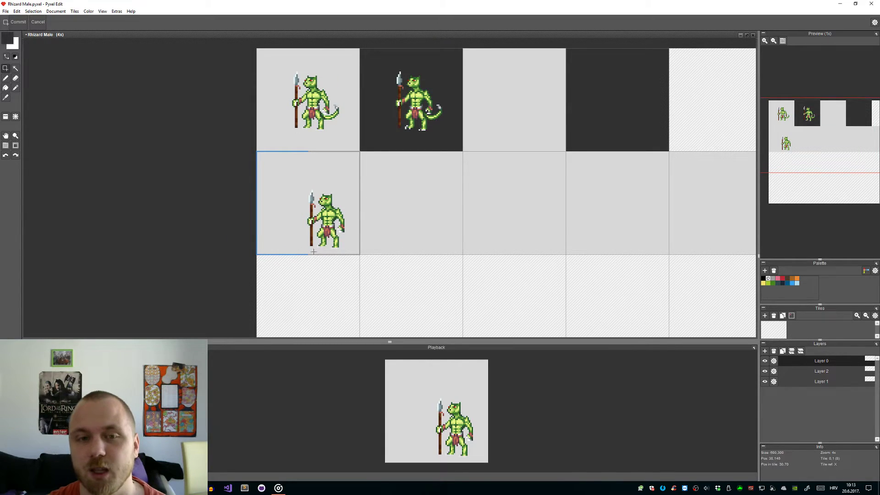
scroll(307, 250, down, 1)
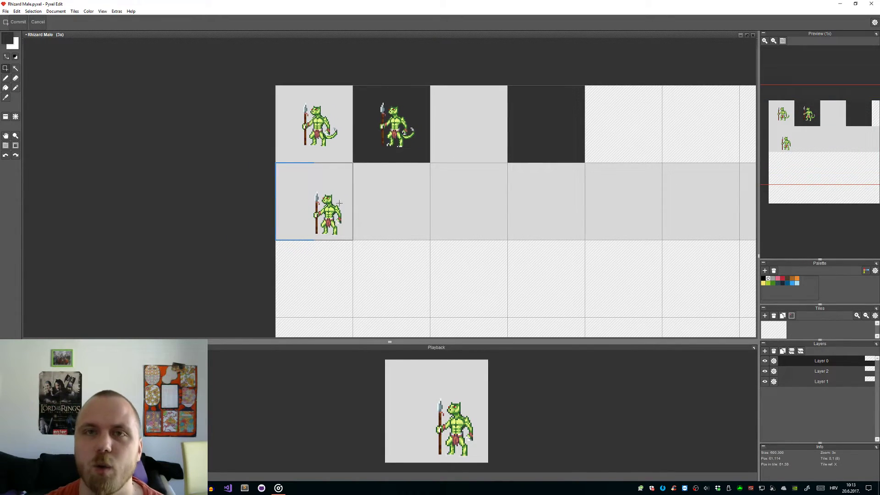
scroll(309, 220, up, 3)
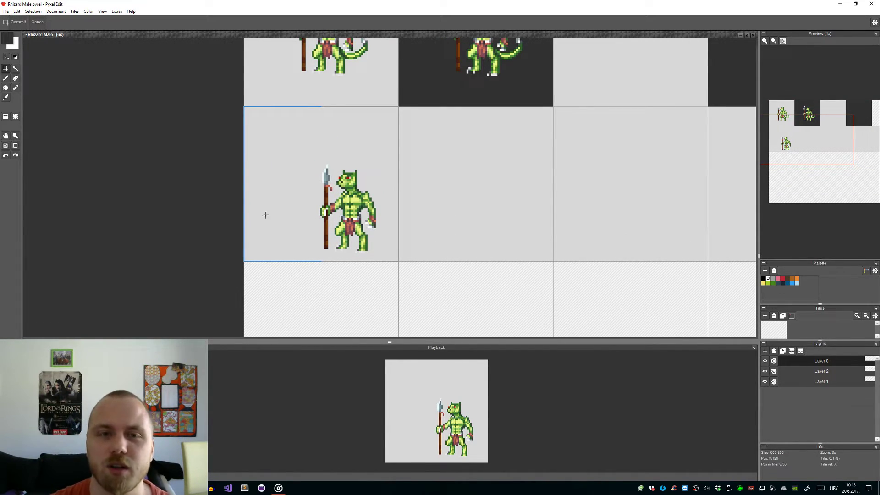
scroll(301, 199, down, 1)
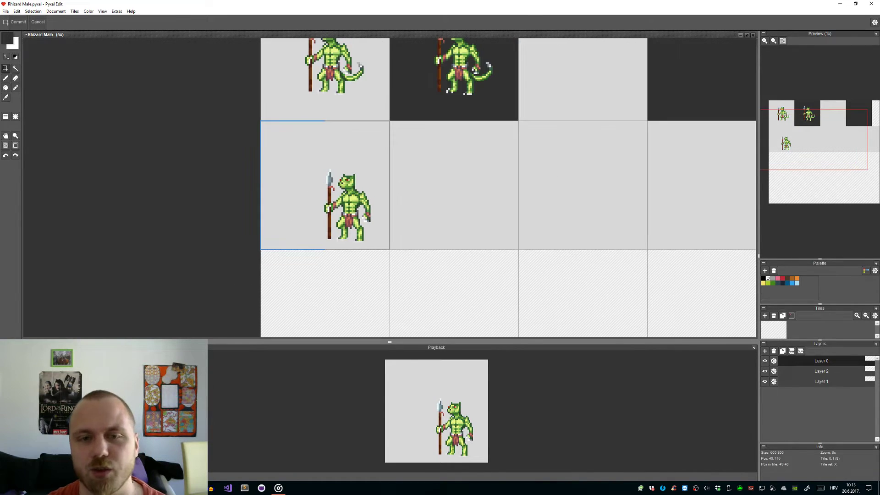
click(821, 371)
drag(435, 257, 278, 160)
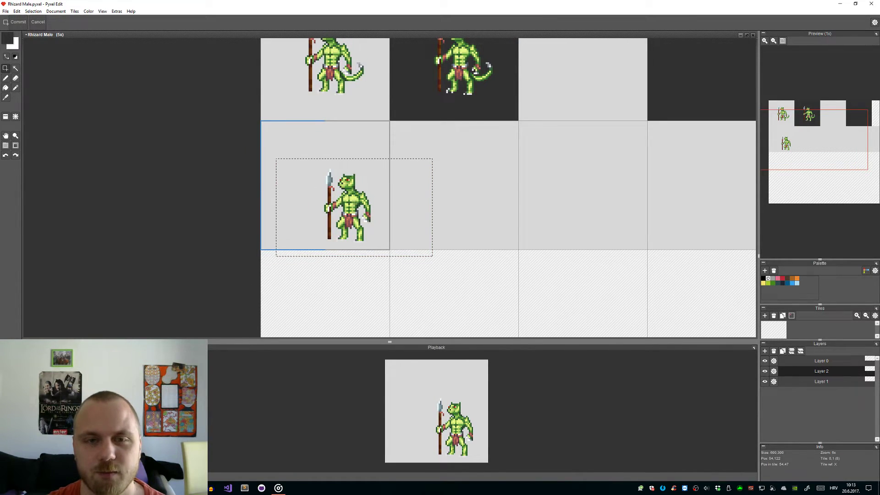
drag(381, 204, 403, 220)
scroll(404, 220, up, 3)
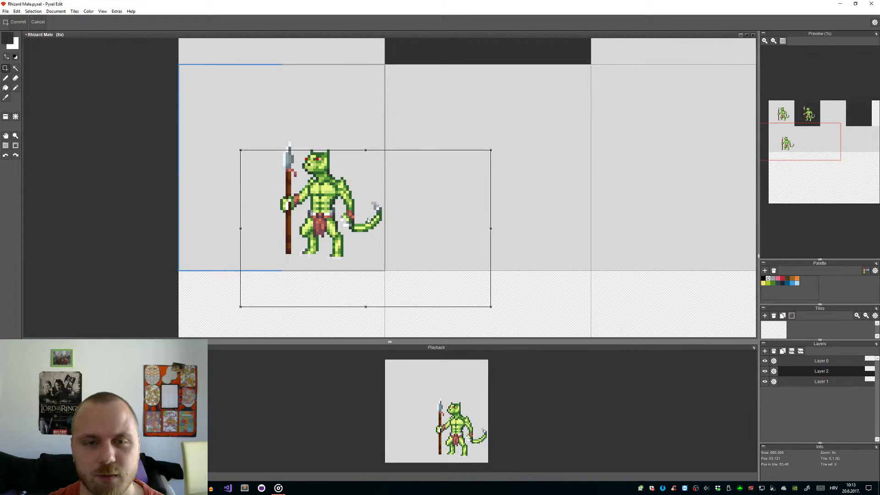
Step: Nudge the selected tail closer to the Rhizard's hip and commit its position in the first attack frame
scroll(367, 210, down, 2)
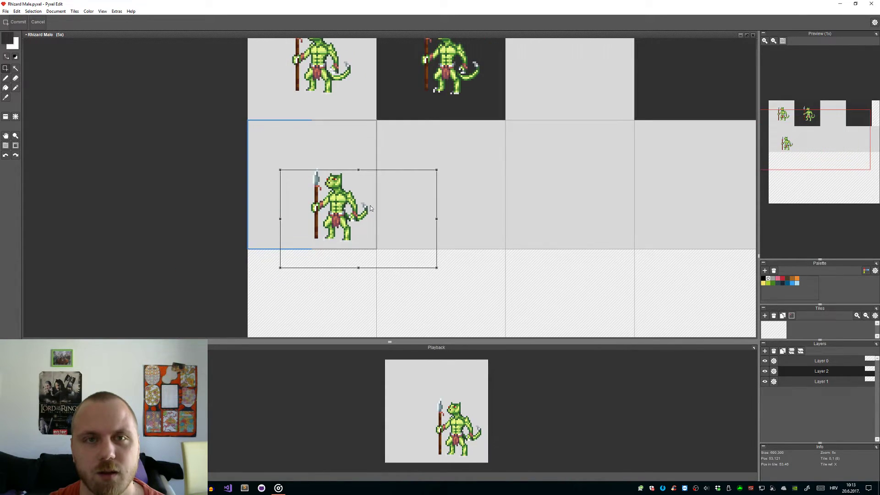
scroll(360, 196, up, 1)
key(Down)
key(Down)
scroll(380, 204, up, 1)
scroll(380, 204, down, 1)
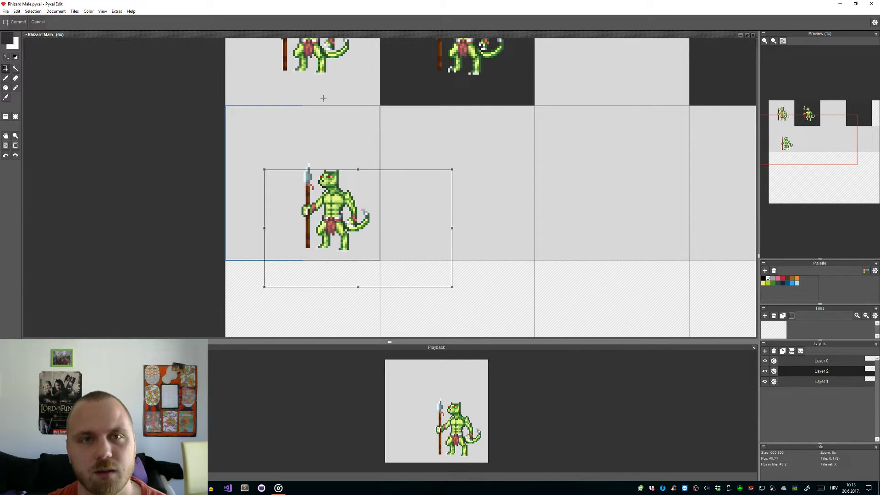
key(Return)
Step: Examine how the tail joins the hip on the original sprite in the first tile of the top row
scroll(327, 79, up, 1)
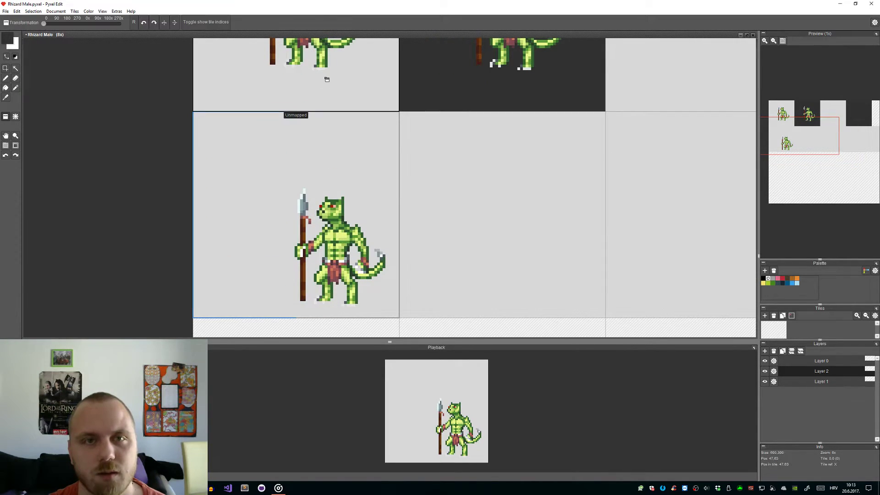
key(s)
drag(367, 99, 446, 232)
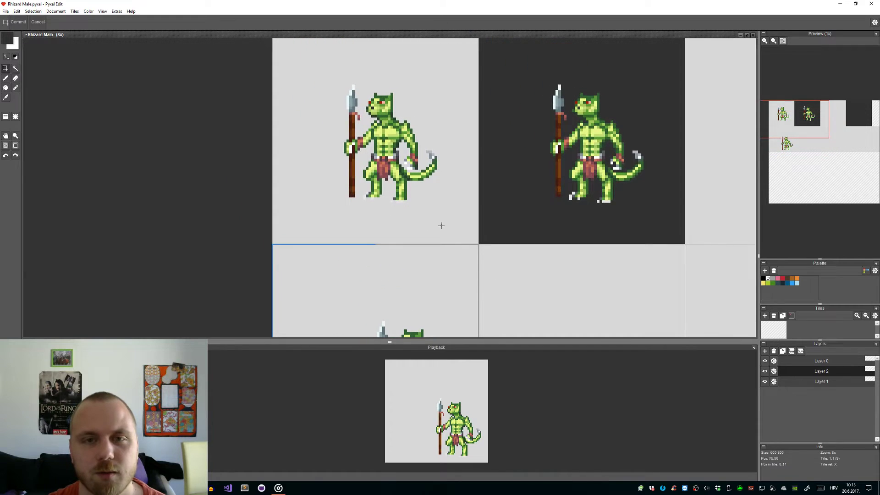
scroll(420, 183, up, 4)
drag(498, 207, 297, 54)
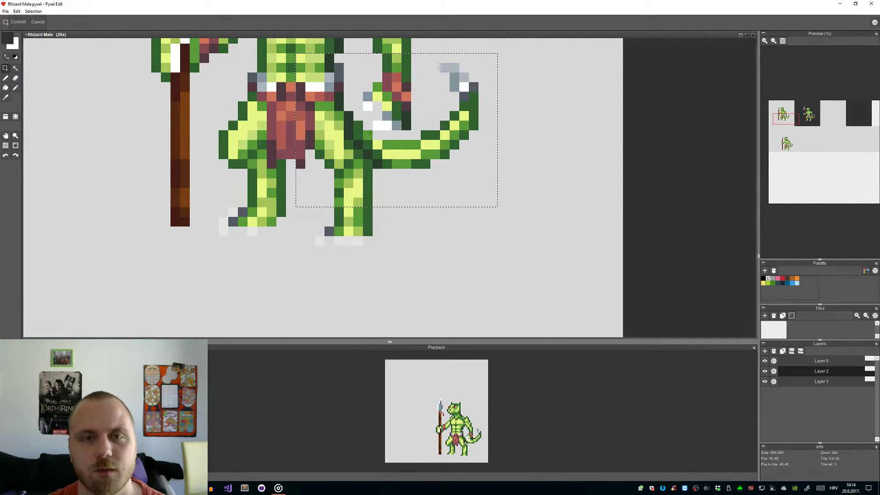
key(Right)
key(Left)
key(Return)
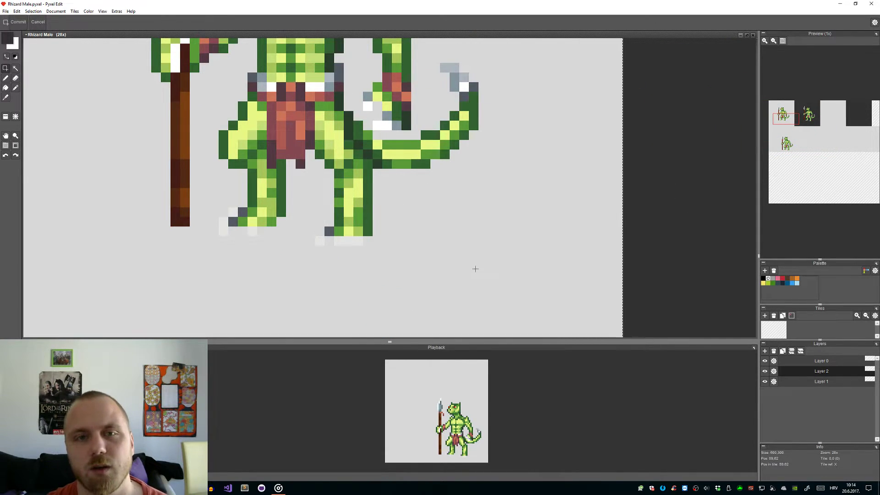
Step: Reselect the tail in the first attack frame and nudge it to match the original sprite's tail attachment
scroll(472, 269, down, 5)
mouse_move(471, 269)
mouse_down()
mouse_move(460, 223)
mouse_move(358, 79)
mouse_up()
scroll(349, 239, up, 2)
drag(412, 237, 292, 127)
key(Down)
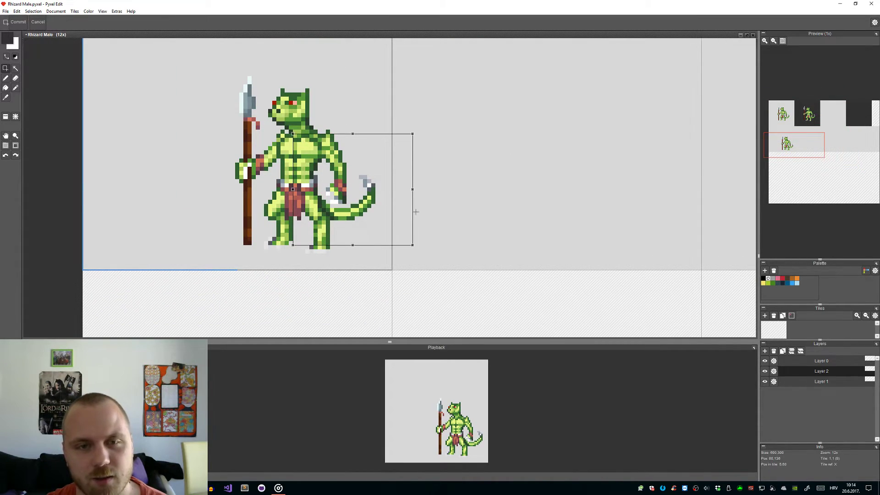
key(Return)
scroll(477, 251, down, 3)
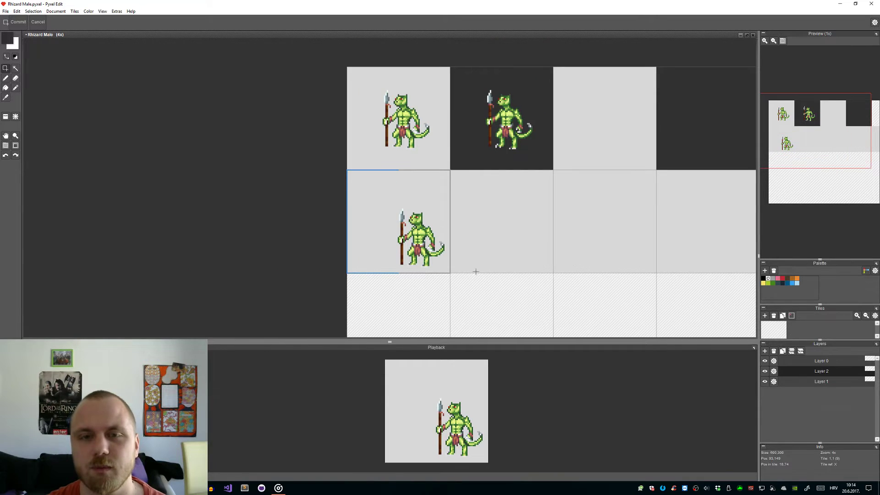
drag(488, 254, 400, 228)
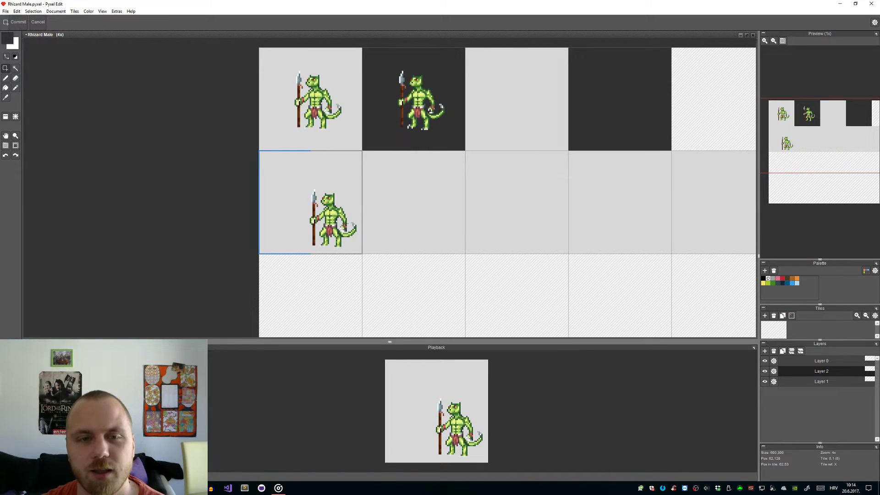
scroll(332, 216, up, 1)
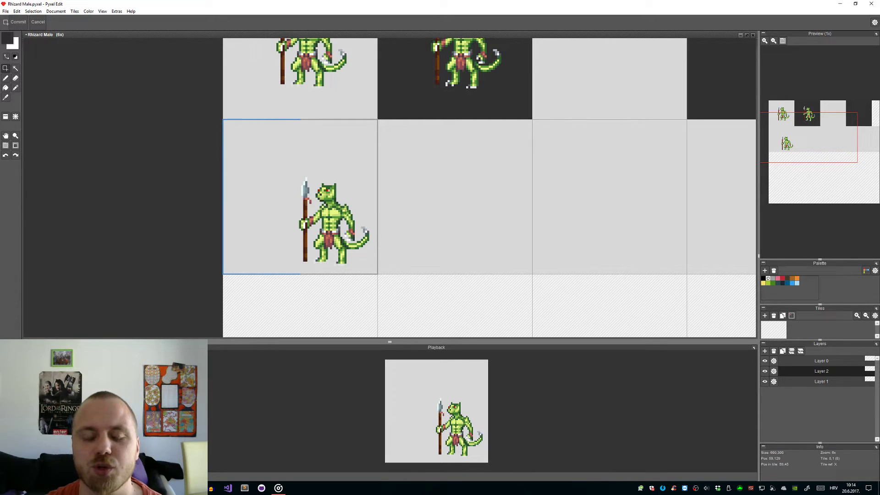
scroll(341, 222, down, 1)
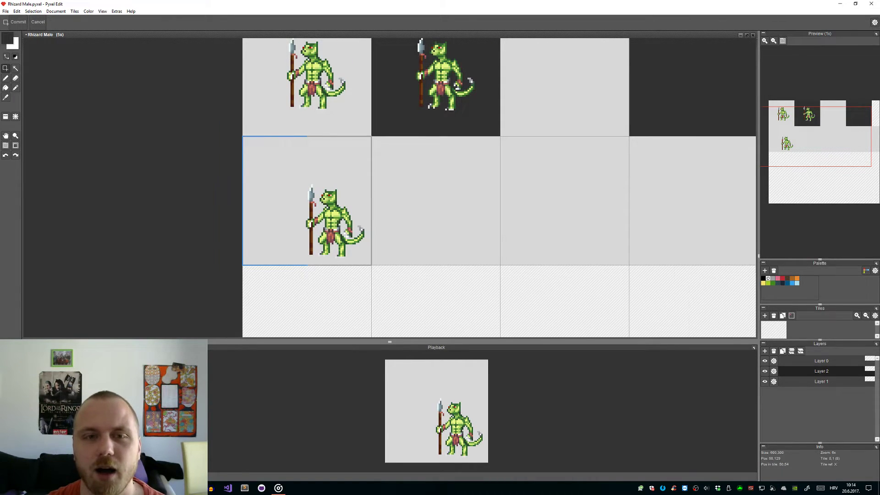
scroll(357, 260, up, 3)
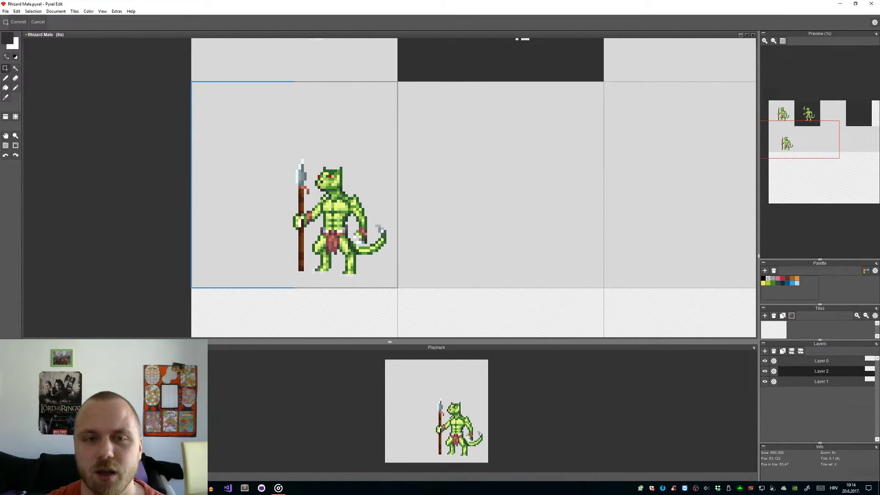
scroll(342, 208, up, 2)
scroll(342, 208, down, 4)
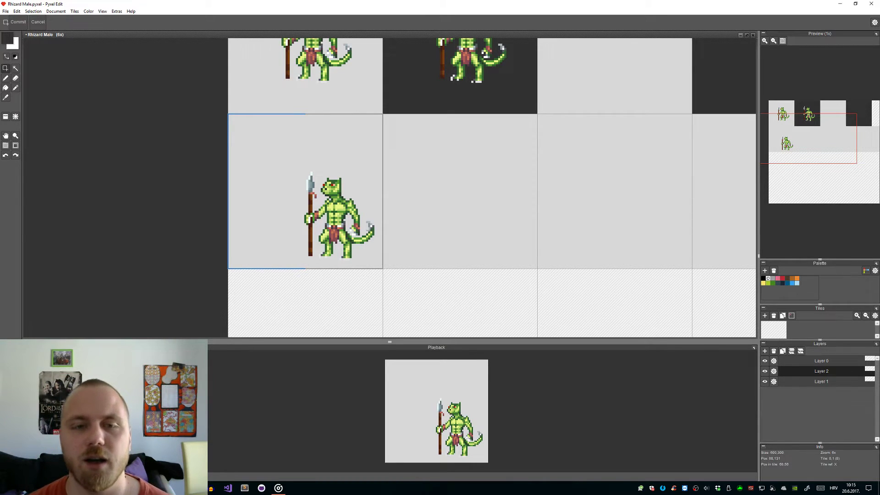
scroll(392, 224, up, 2)
scroll(392, 224, down, 1)
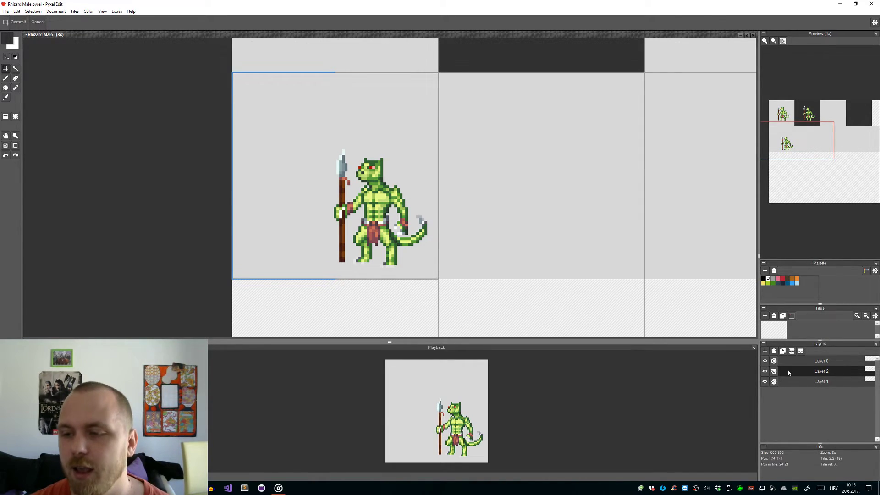
Step: Hide and show Layer 2 and Layer 1 in turn to check what each layer contains
click(765, 372)
click(765, 371)
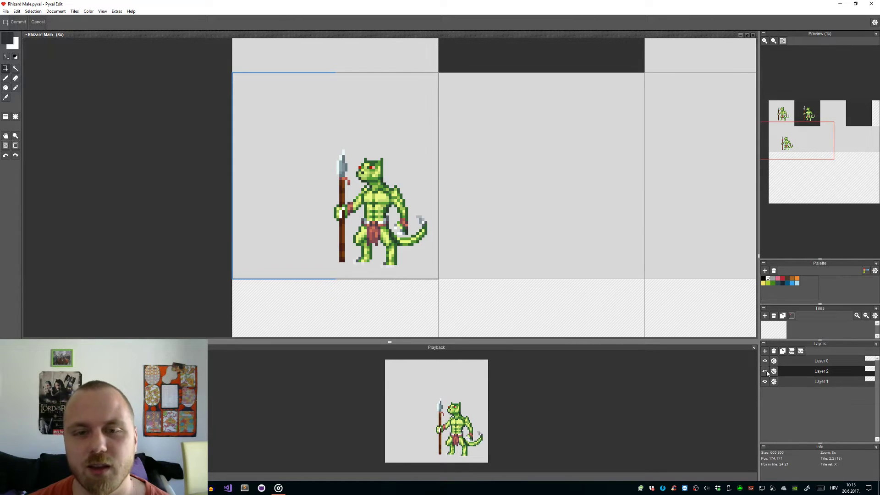
click(765, 382)
click(765, 382)
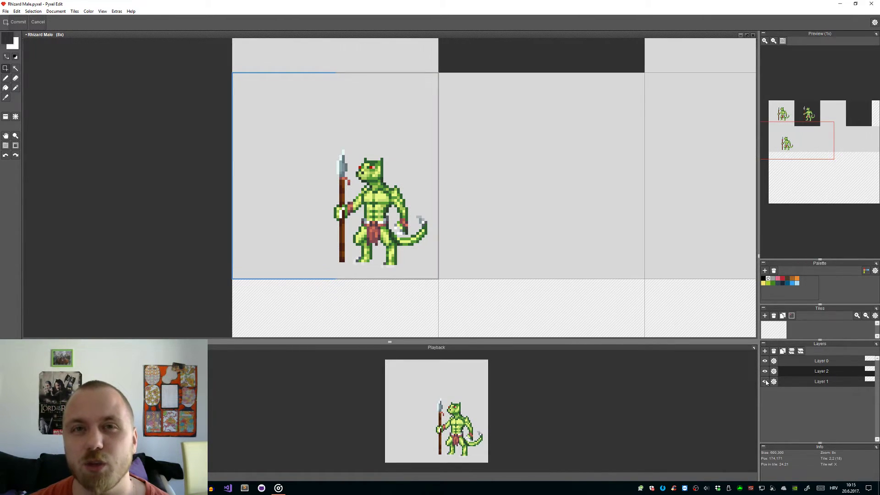
Step: Change the background of the second-row attack tiles on Layer 1 to dark grey
scroll(621, 232, down, 5)
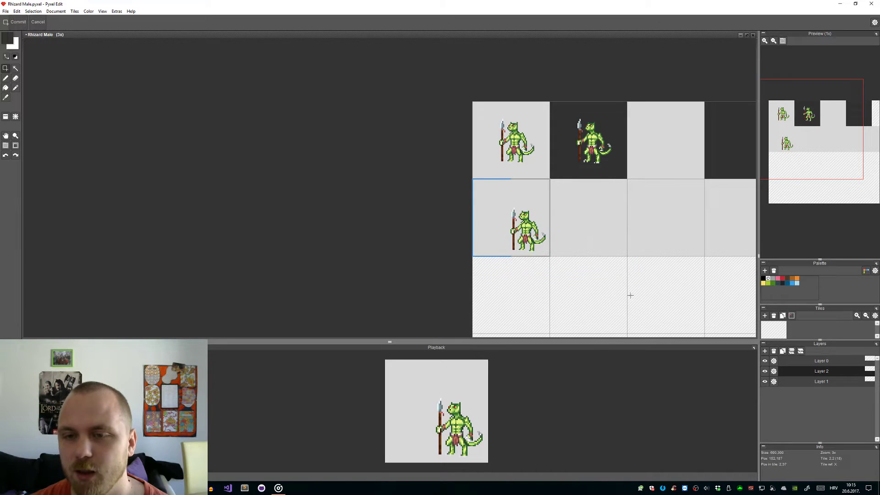
drag(630, 295, 538, 271)
drag(658, 298, 501, 241)
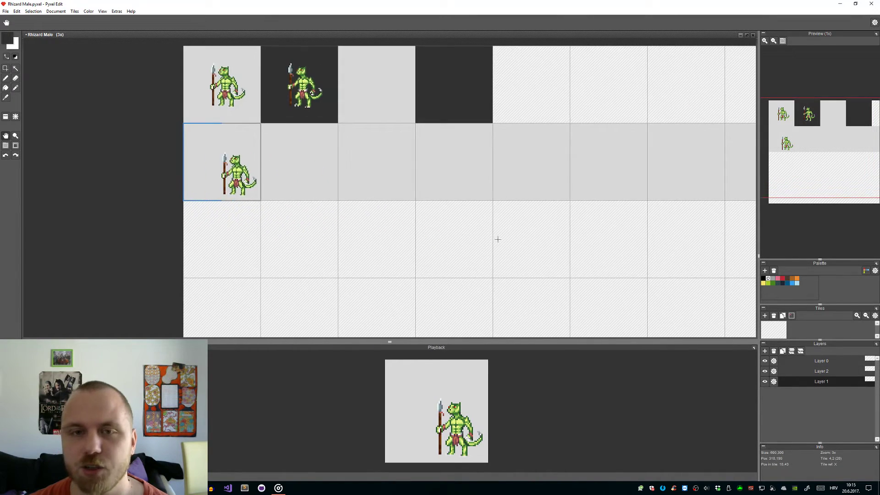
scroll(501, 241, down, 1)
key(t)
drag(298, 183, 702, 198)
scroll(271, 185, up, 1)
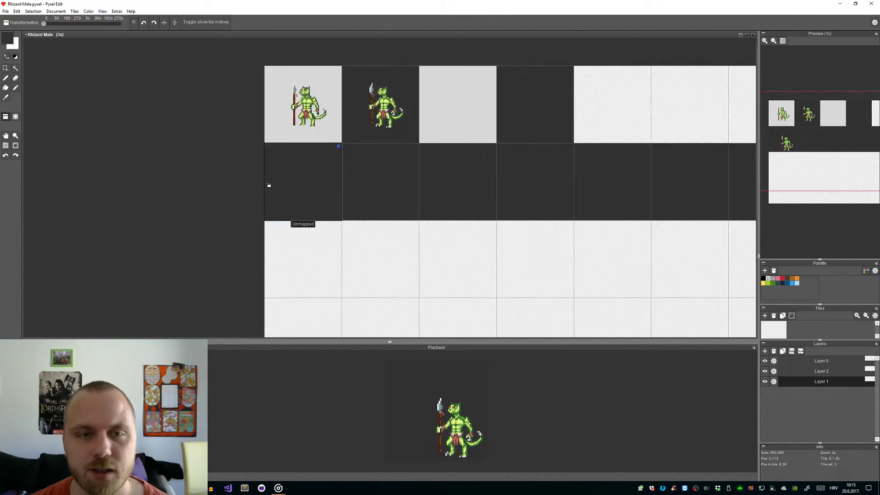
scroll(271, 185, up, 2)
click(271, 185)
key(b)
scroll(345, 248, up, 3)
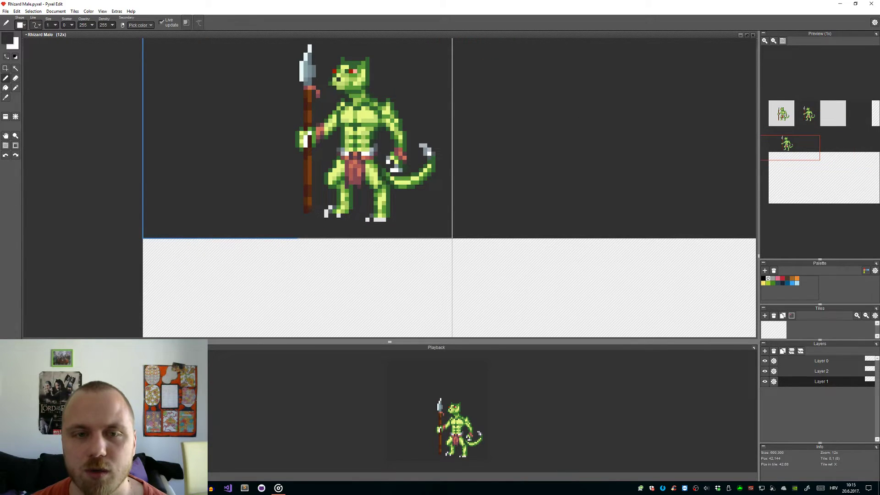
scroll(442, 251, down, 3)
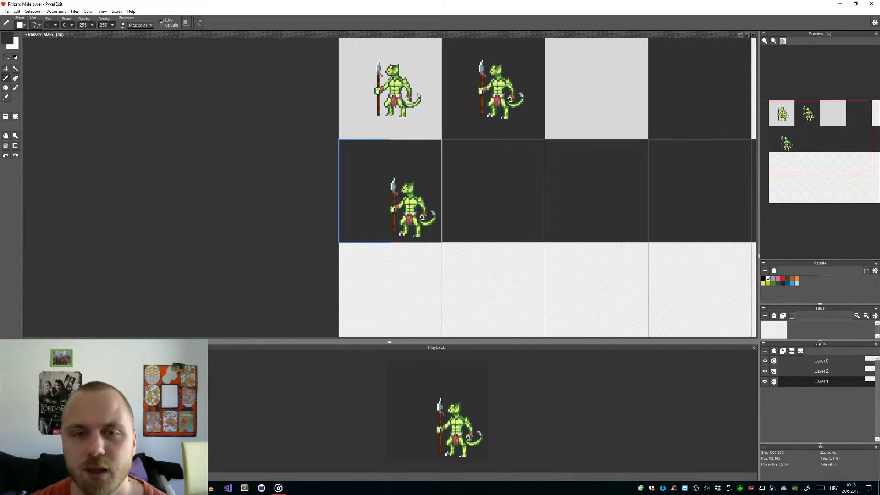
scroll(424, 227, up, 1)
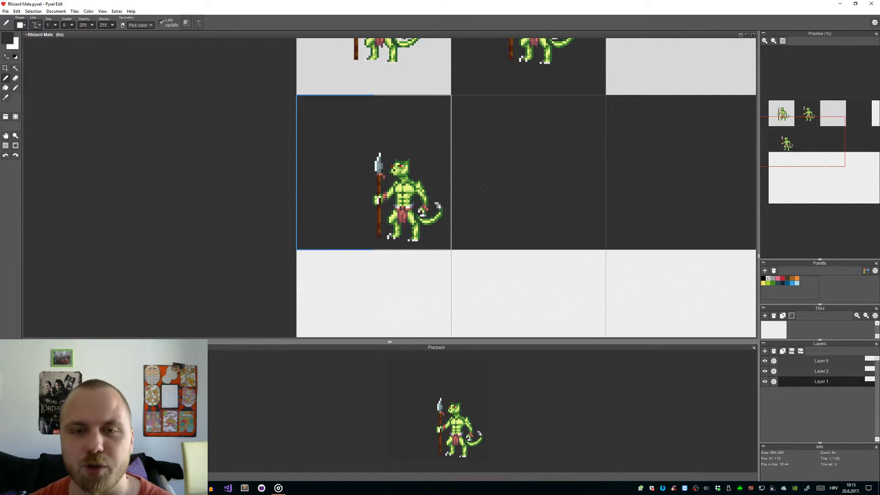
scroll(423, 174, up, 1)
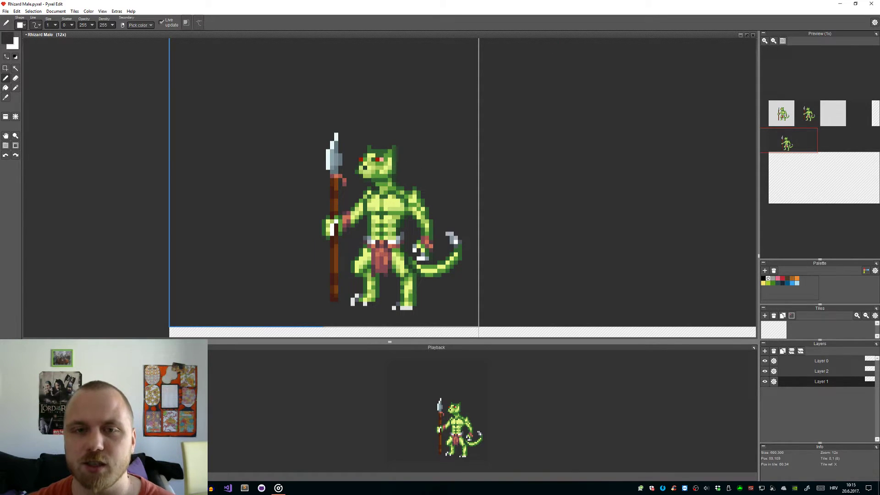
Step: Rename Layer 1 as bg
key(ctrl+t)
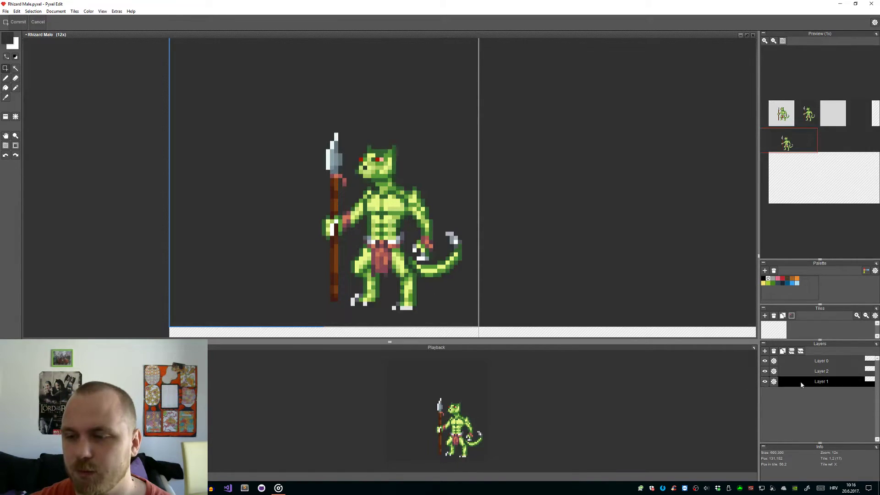
right_click(802, 382)
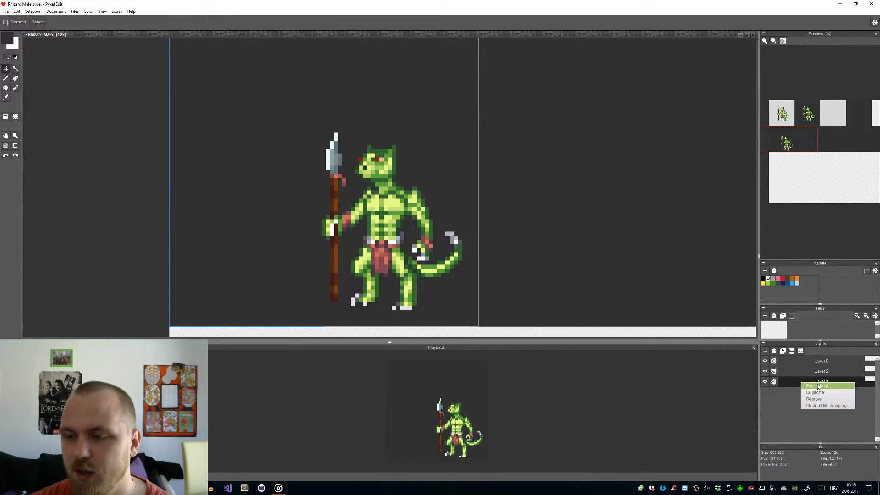
click(818, 386)
key(Escape)
Step: Rename Layer 2 as tail
click(804, 372)
right_click(804, 372)
click(811, 376)
text(tail)
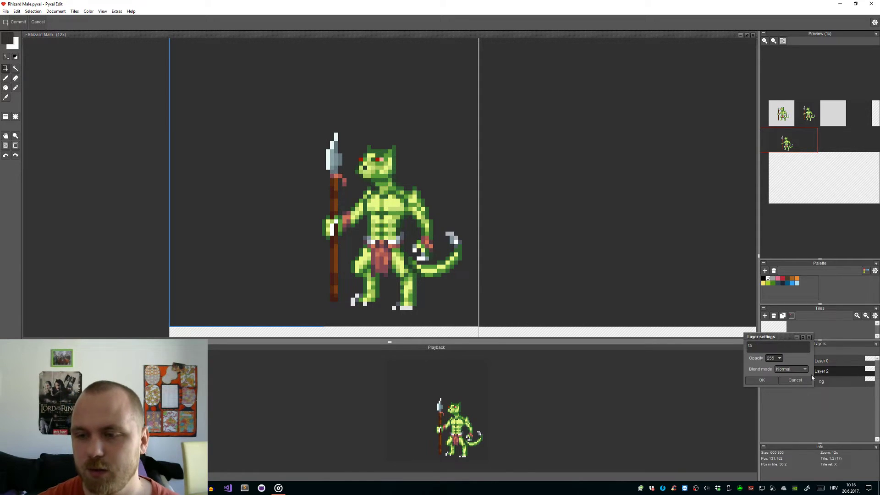
key(Return)
Step: Rename Layer 0 as Main
click(820, 361)
right_click(822, 362)
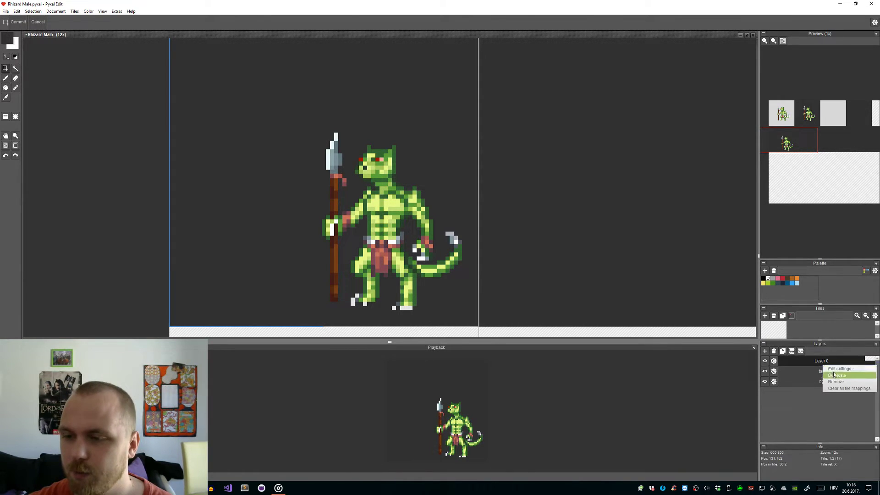
click(835, 371)
text(Main)
key(Return)
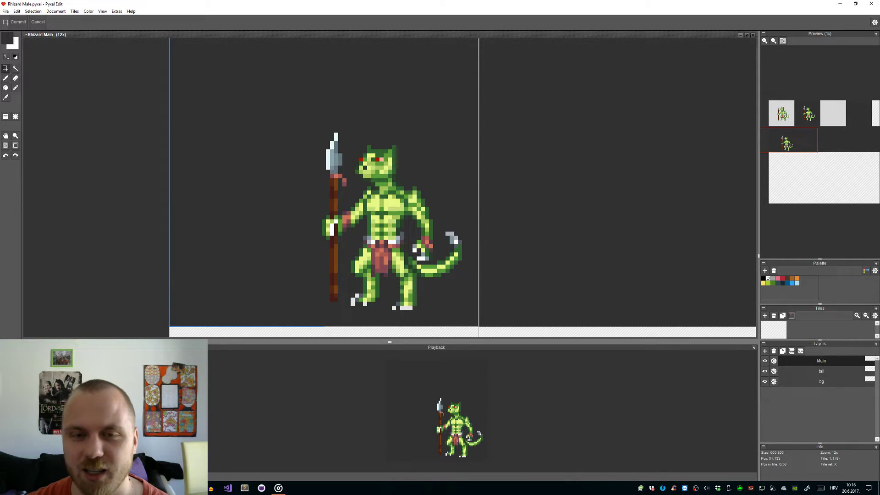
scroll(397, 156, down, 1)
scroll(396, 156, up, 1)
scroll(544, 244, down, 3)
drag(539, 242, 419, 260)
key(ctrl+shift+r)
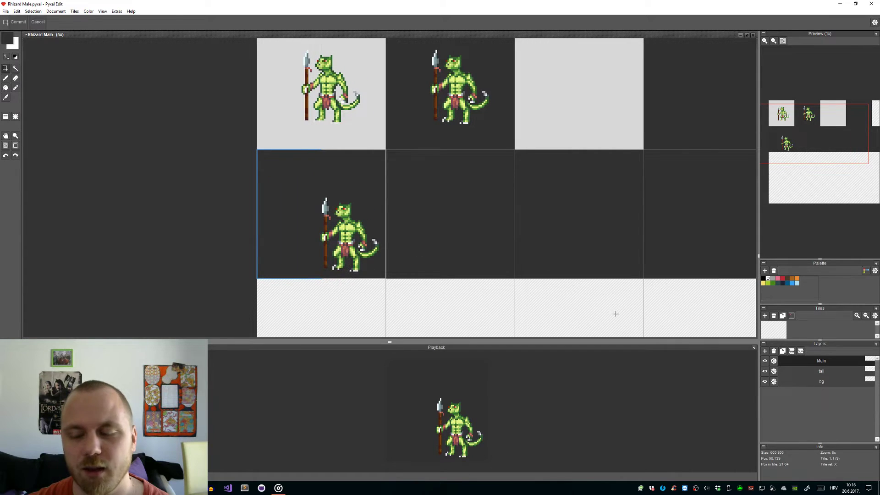
Step: Change the background of the eight second-row attack tiles on the bg layer to light grey
click(833, 382)
mouse_move(242, 126)
mouse_down()
mouse_move(303, 176)
mouse_move(594, 203)
mouse_move(715, 200)
mouse_move(676, 232)
mouse_move(506, 179)
mouse_up()
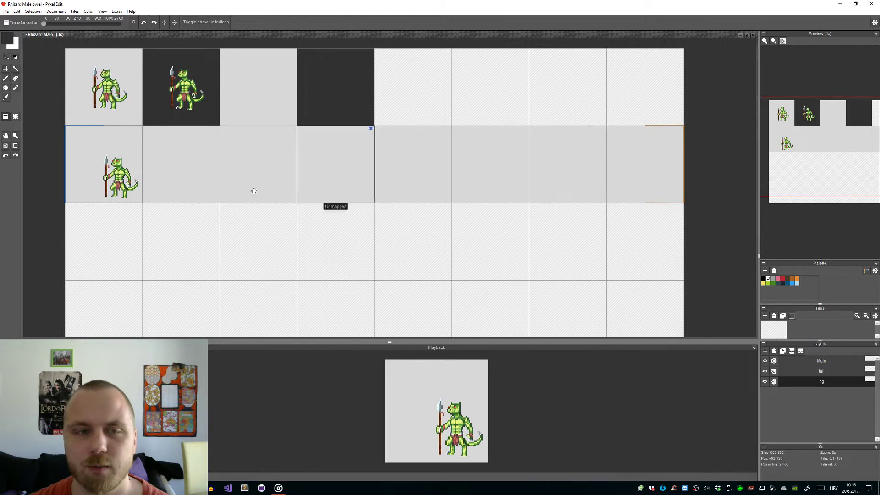
Step: Add three new layers above the Main layer
drag(122, 182, 411, 205)
scroll(411, 204, up, 3)
scroll(466, 210, up, 4)
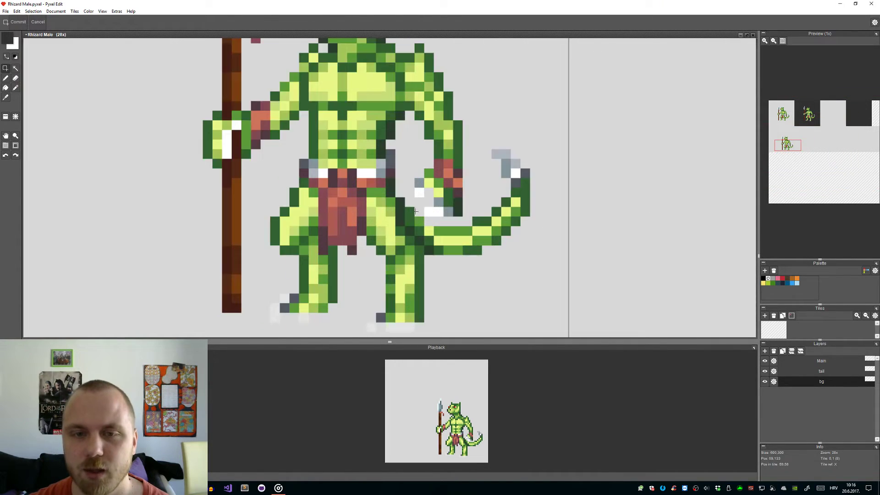
scroll(466, 211, down, 1)
drag(462, 243, 527, 244)
click(811, 363)
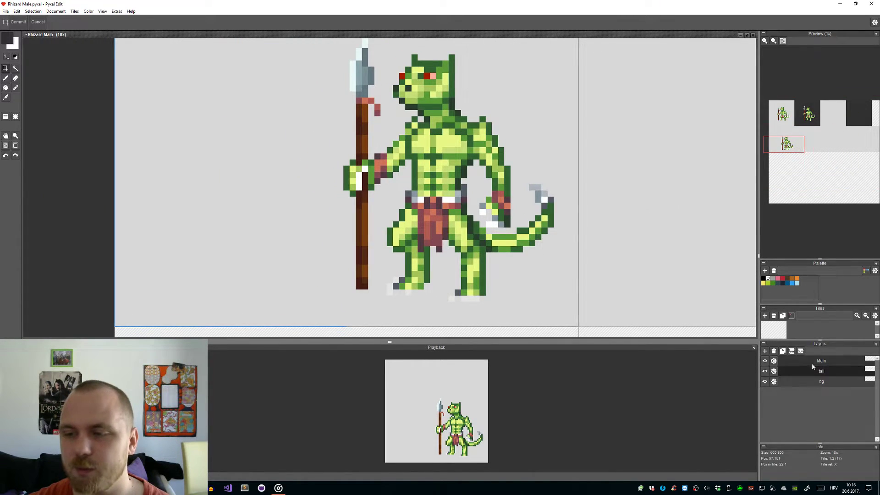
click(765, 351)
click(764, 351)
click(765, 351)
Step: Move the lizard's head in the first attack frame from the Main layer to Layer 5, keeping its position
click(828, 393)
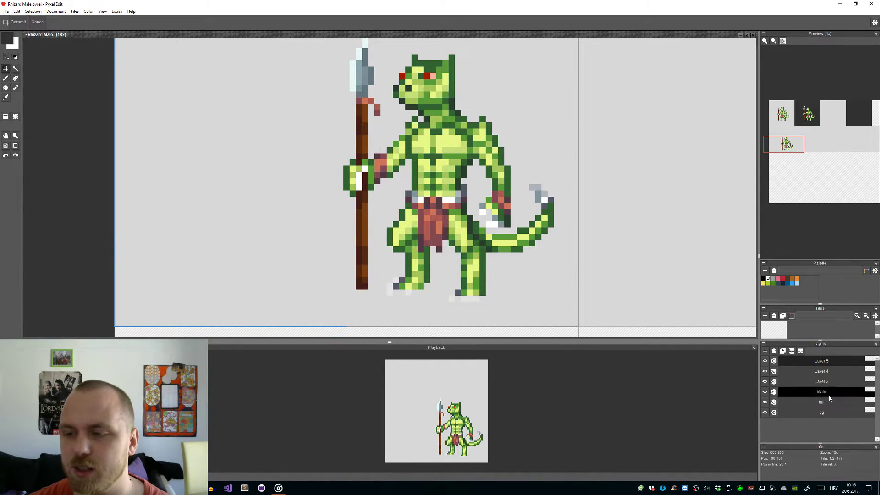
drag(505, 113, 490, 171)
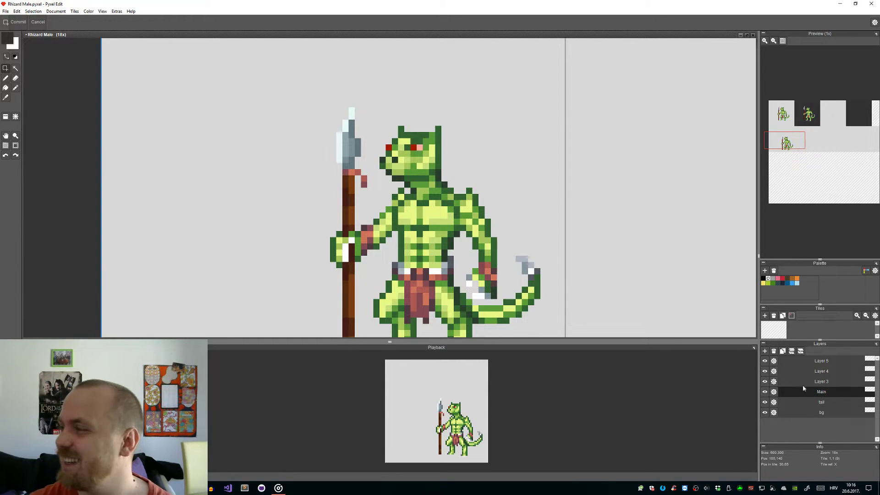
scroll(556, 212, down, 3)
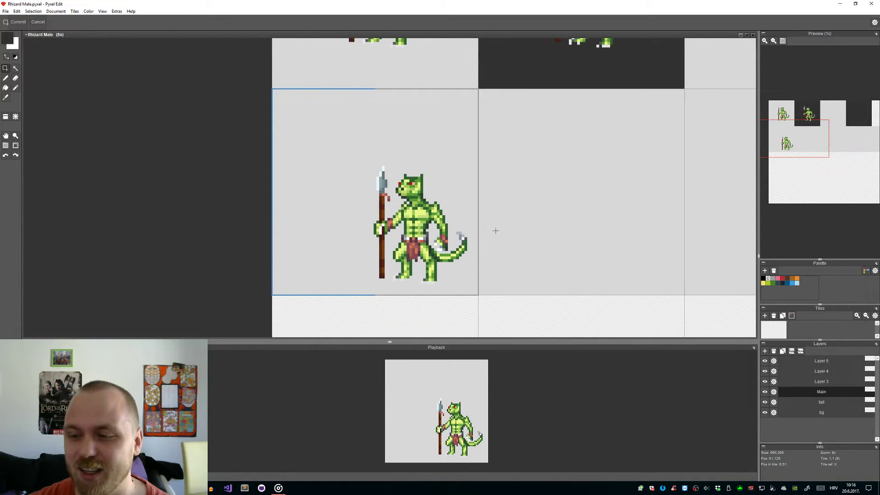
scroll(415, 198, up, 3)
drag(379, 143, 411, 210)
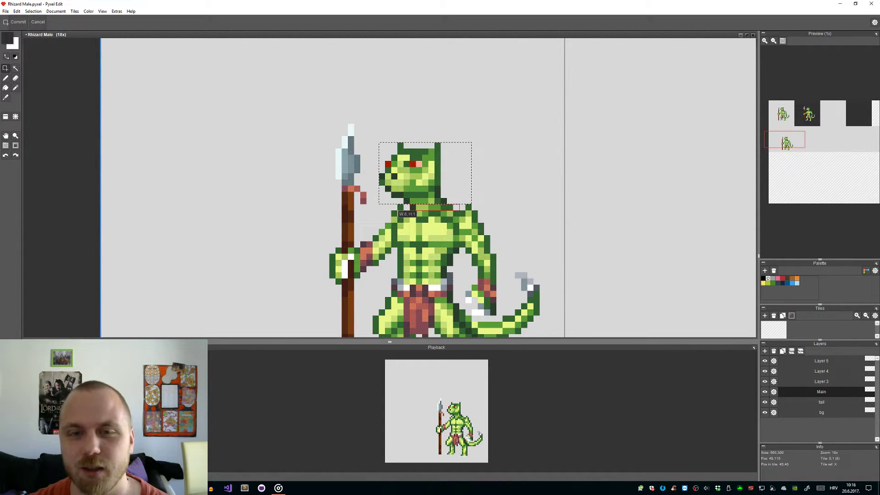
click(427, 186)
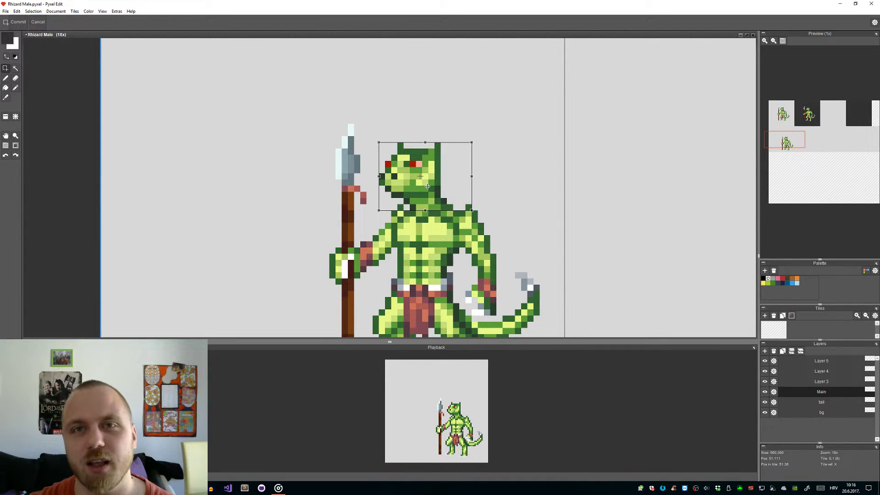
click(812, 363)
key(ctrl+v)
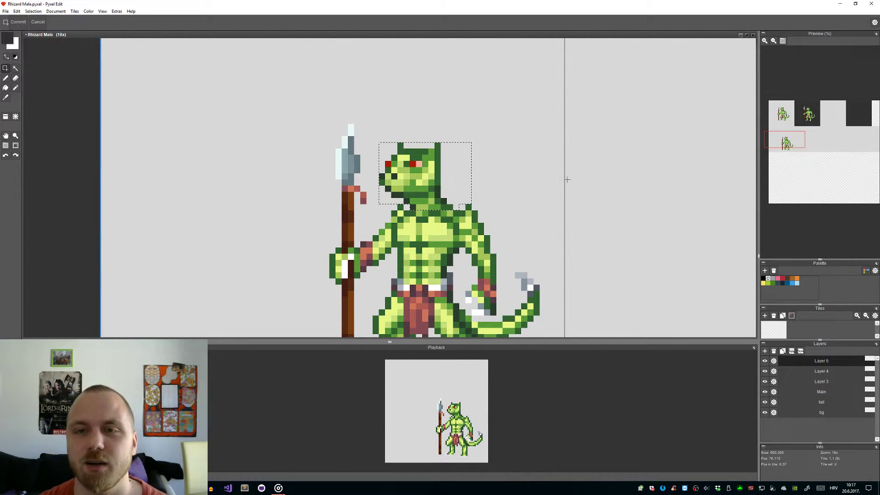
key(ctrl+d)
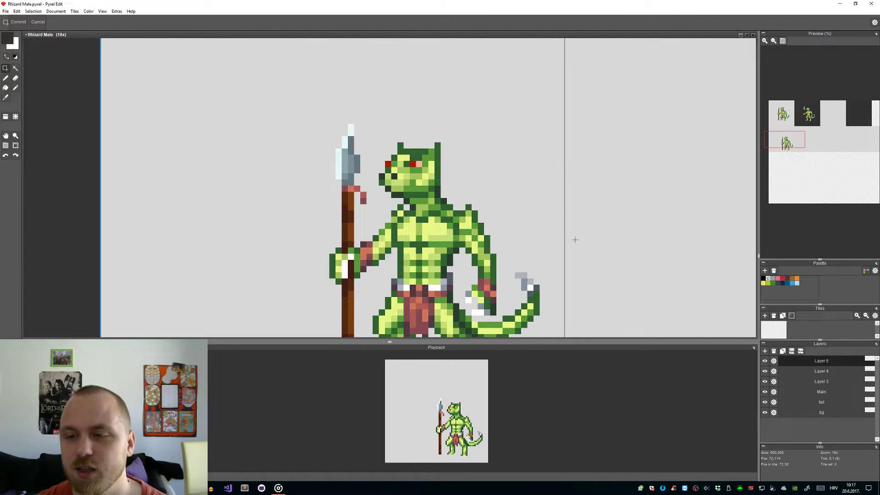
Step: Check the contents of Layer 5 by toggling its visibility and rename it as Head
click(765, 361)
click(764, 361)
click(765, 360)
click(764, 361)
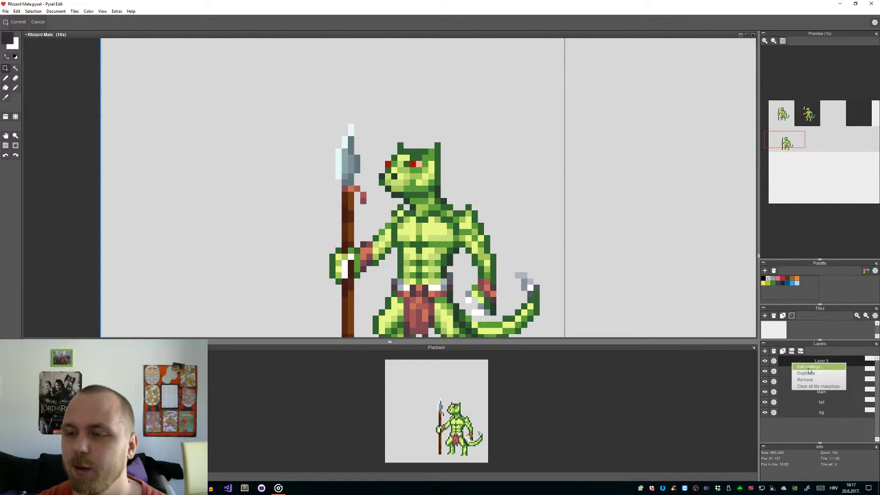
double_click(786, 361)
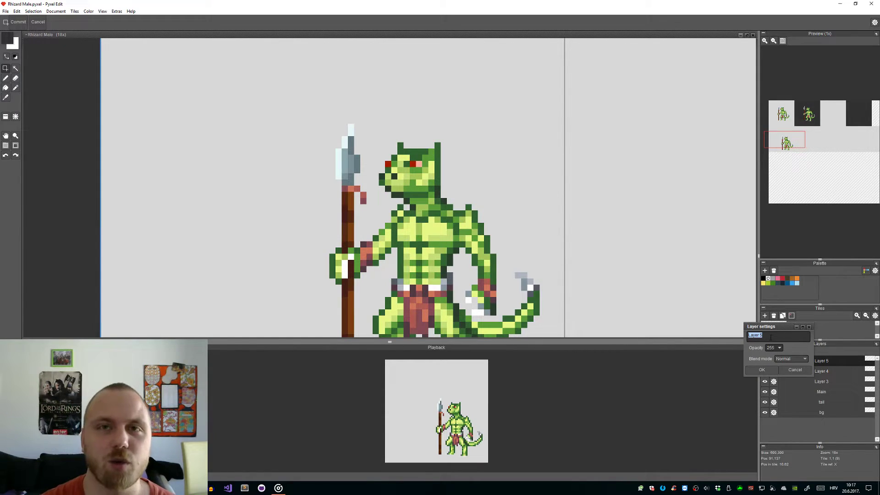
text(Head)
key(Return)
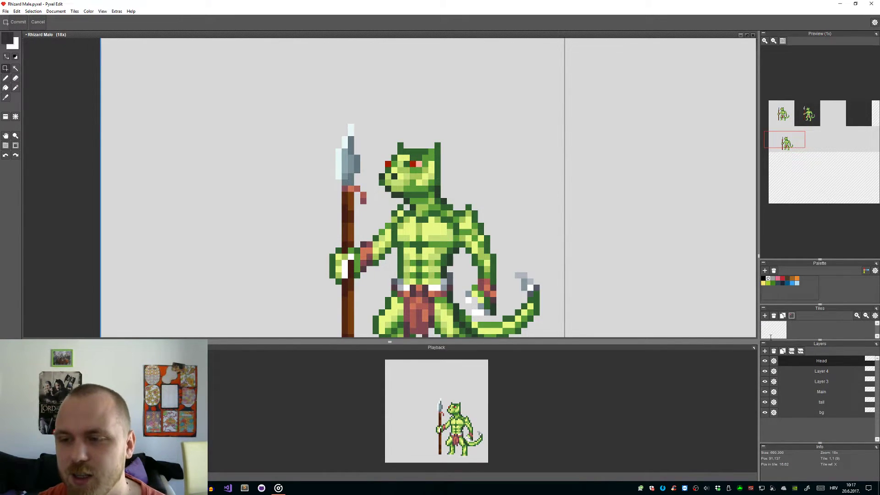
Step: Hide and show the Head and tail layers to check the separated sprite parts
scroll(511, 284, down, 3)
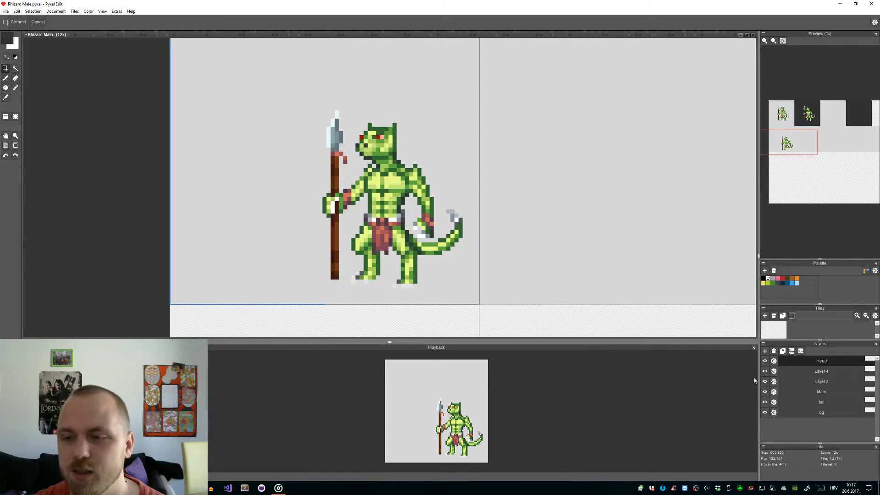
click(766, 361)
click(766, 403)
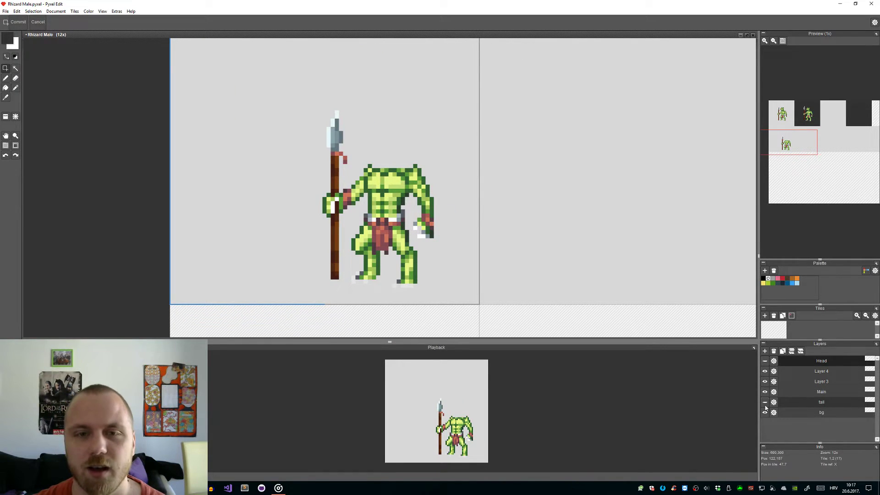
click(766, 403)
click(765, 361)
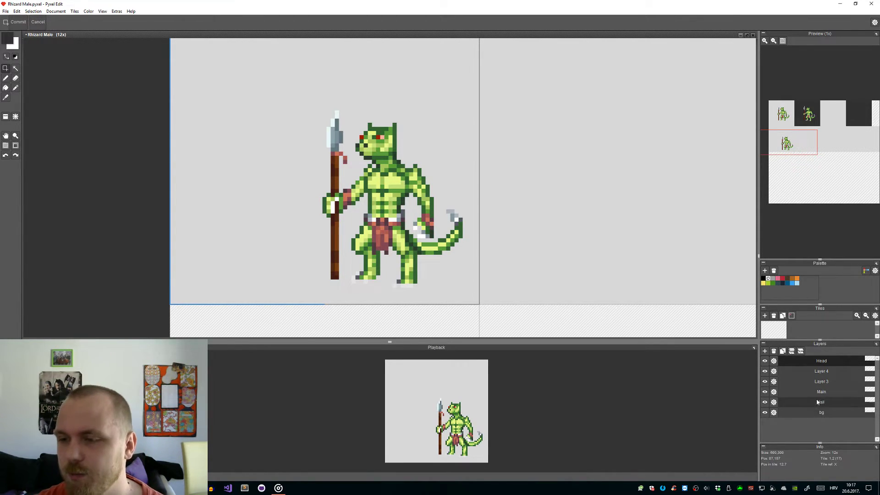
Step: Move the lizard's legs and loincloth below the belt from the Main layer to Layer 4, keeping their position
click(785, 392)
scroll(386, 273, up, 3)
drag(469, 308, 305, 165)
scroll(306, 159, down, 5)
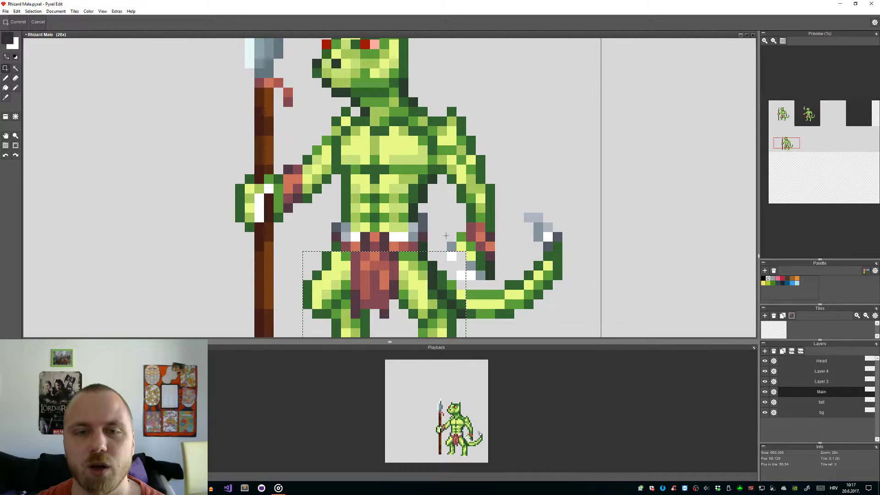
scroll(425, 261, up, 4)
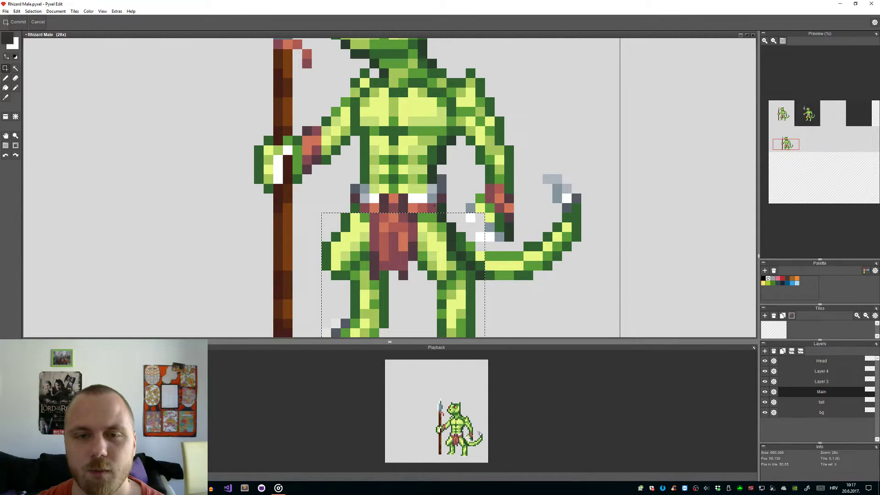
scroll(430, 214, down, 1)
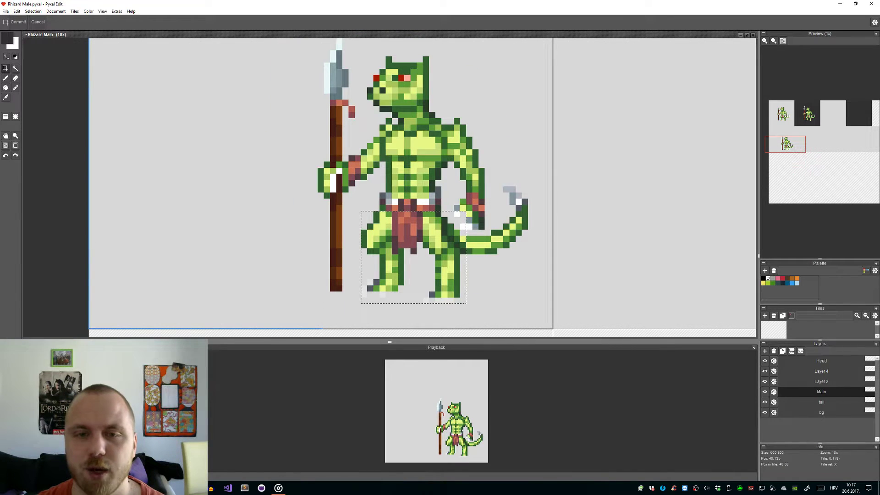
scroll(429, 251, down, 1)
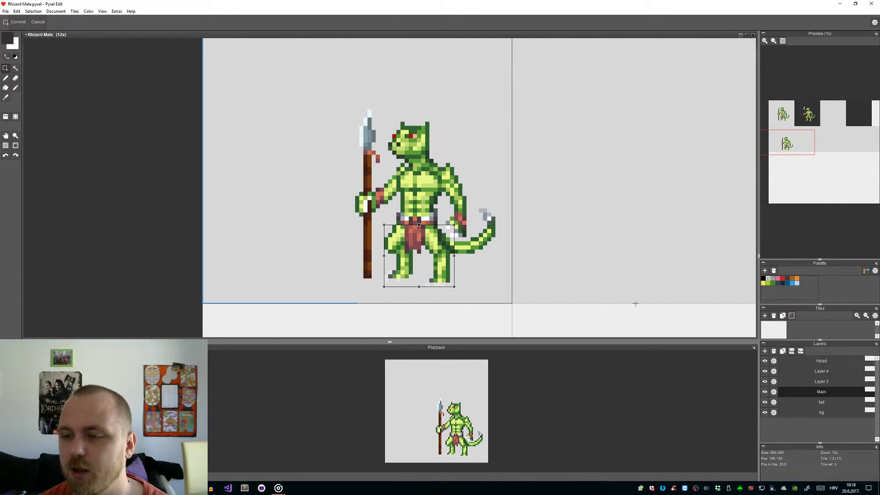
key(Return)
click(822, 371)
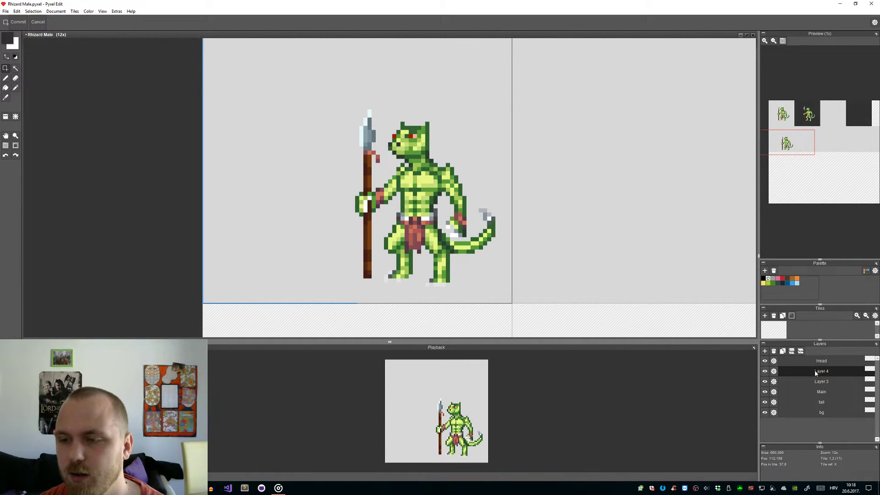
Step: Toggle the visibility of Layer 4 and inspect where the legs separate from the torso and tail
click(764, 372)
click(765, 372)
click(765, 372)
click(765, 371)
scroll(460, 220, up, 5)
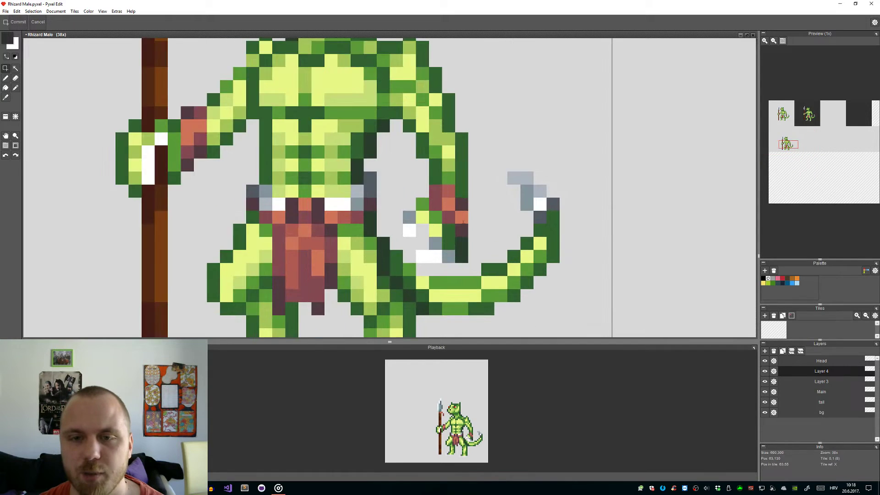
drag(404, 228, 387, 202)
click(810, 392)
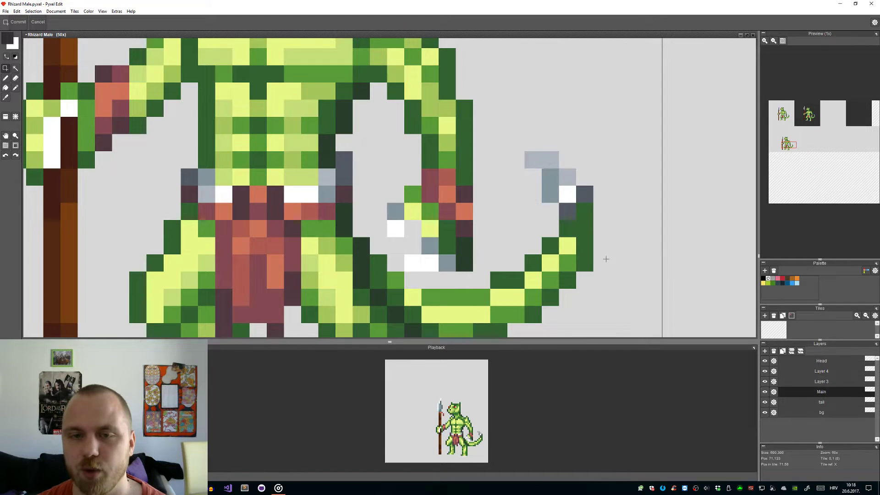
scroll(610, 266, down, 4)
click(765, 371)
click(765, 371)
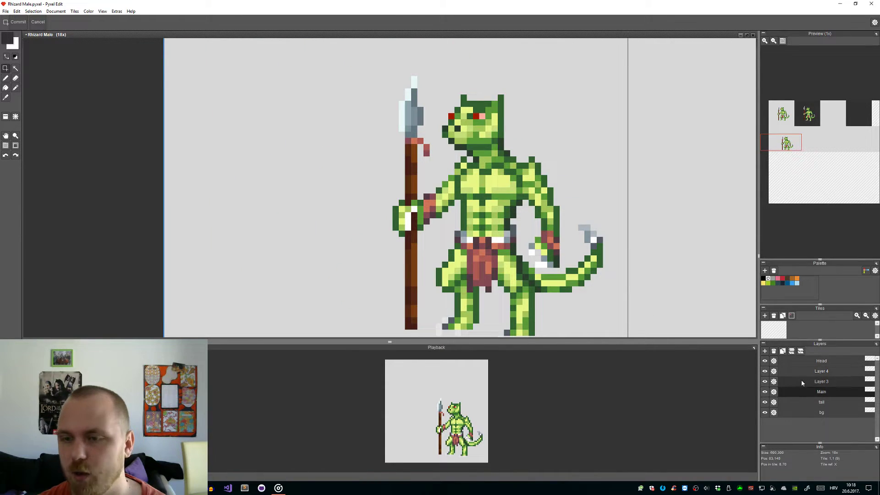
Step: Rename Layer 4 as Legs
click(821, 372)
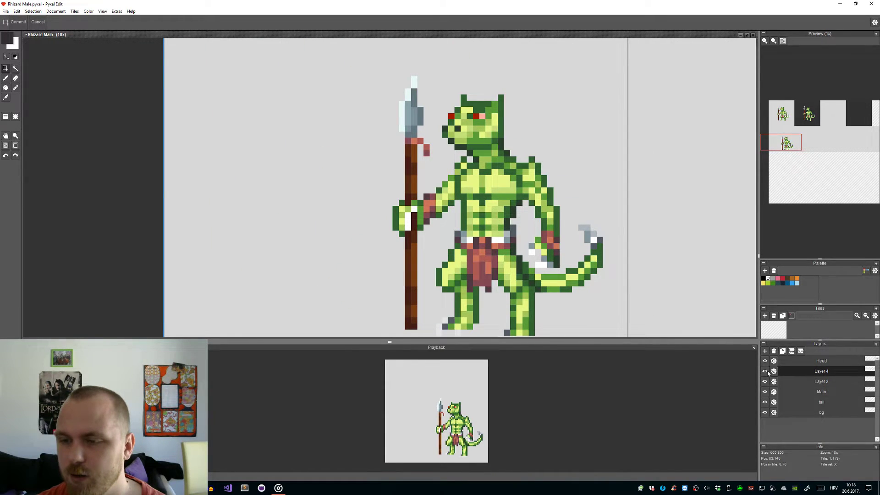
right_click(812, 376)
click(825, 380)
text(Legs)
key(Return)
Step: Check that Layer 3 is free and select the forearm and hand without the spear on the Main layer
scroll(659, 252, down, 2)
drag(659, 252, 552, 214)
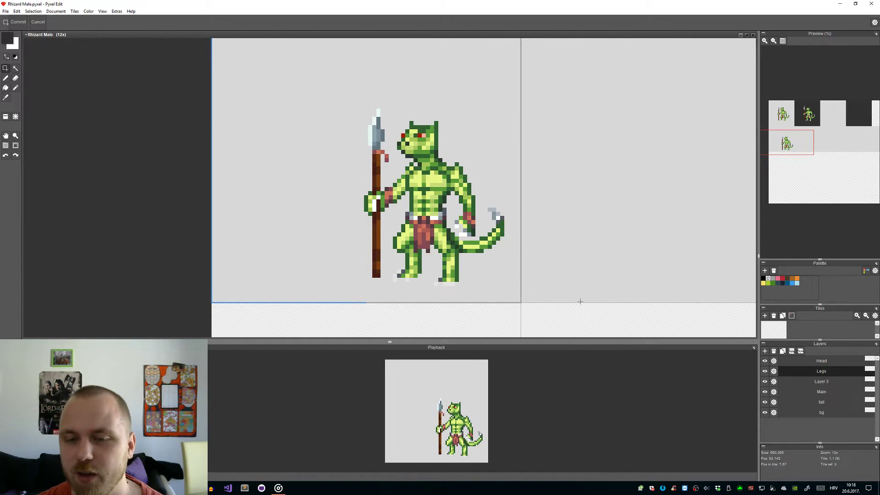
click(764, 383)
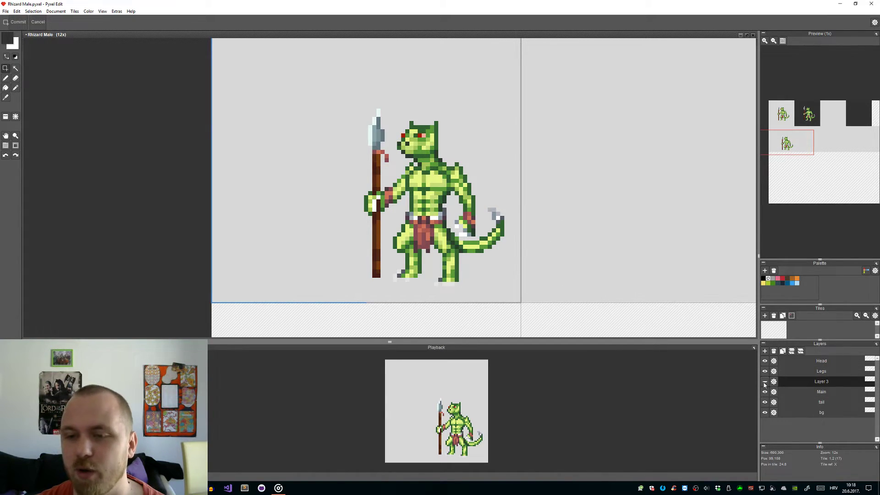
click(782, 392)
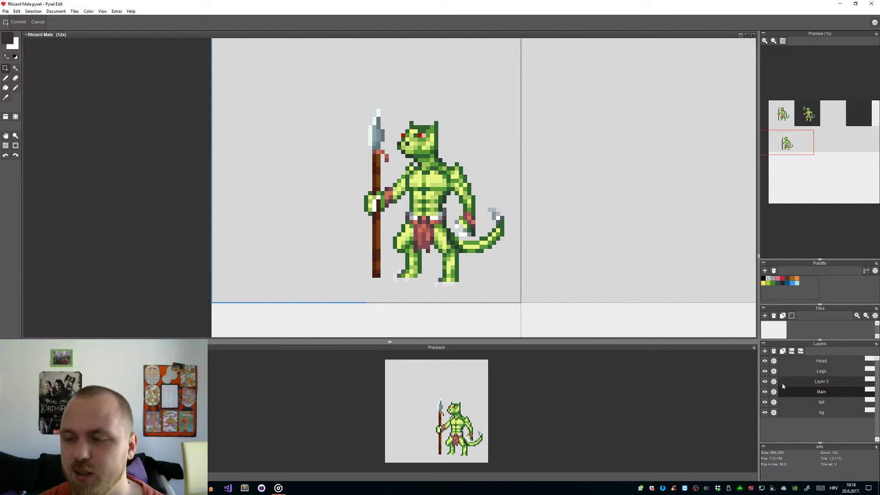
scroll(527, 191, up, 3)
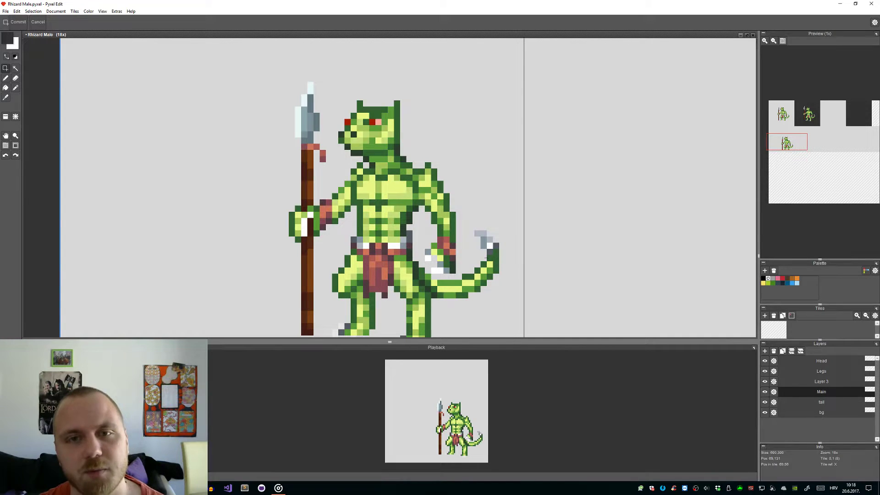
scroll(463, 278, down, 3)
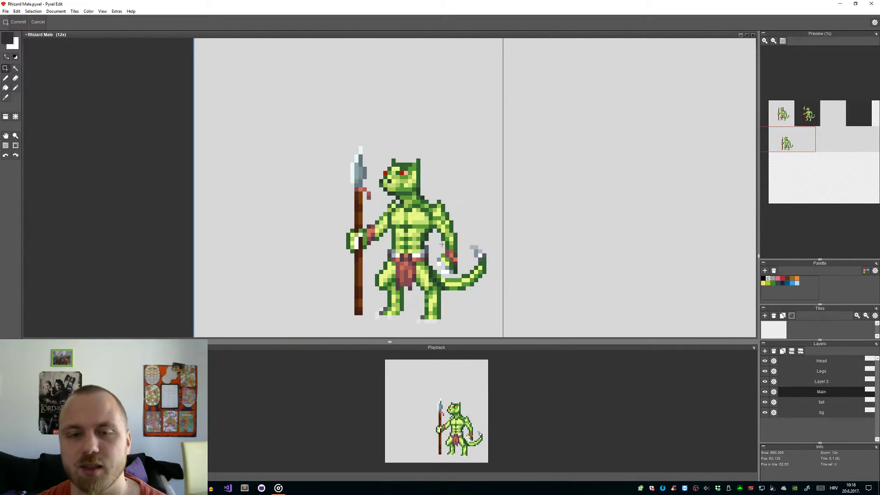
scroll(457, 269, up, 3)
drag(460, 275, 431, 194)
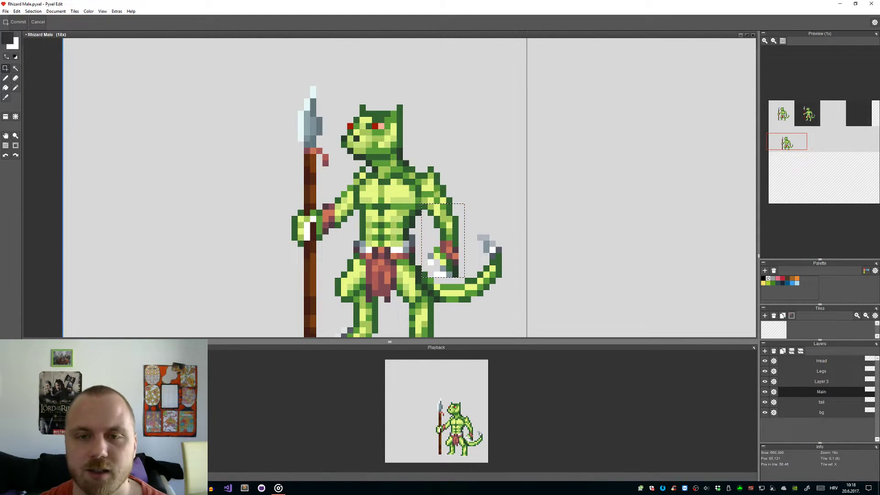
Step: Extend the selection over the upper arm and shoulder and move the arm without the spear from Main to Layer 3, keeping its position
scroll(431, 194, up, 2)
scroll(406, 250, down, 5)
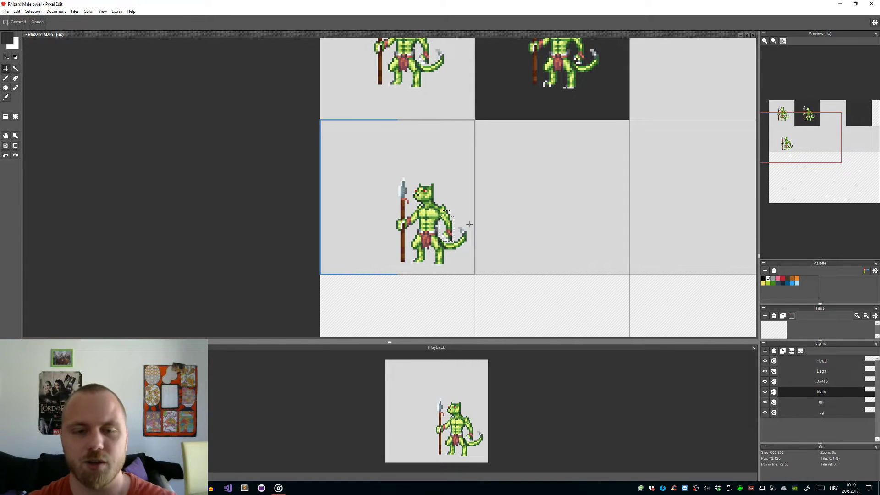
scroll(461, 213, up, 1)
scroll(458, 213, up, 1)
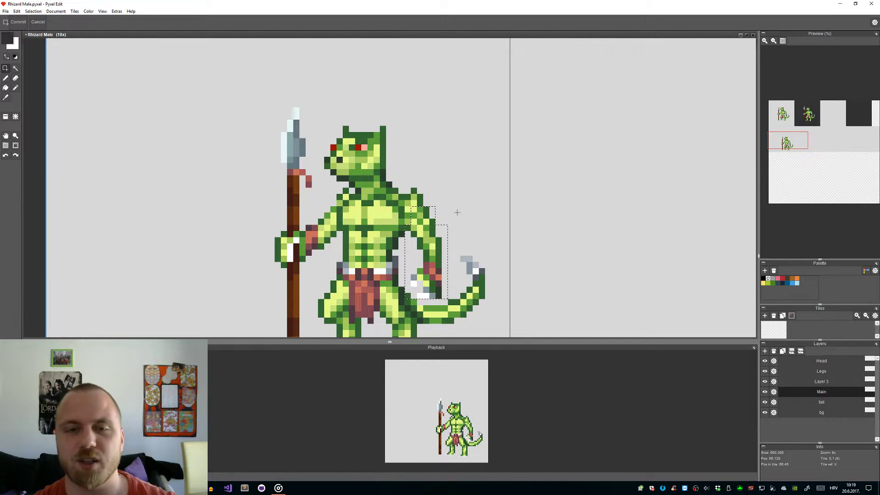
scroll(457, 212, up, 2)
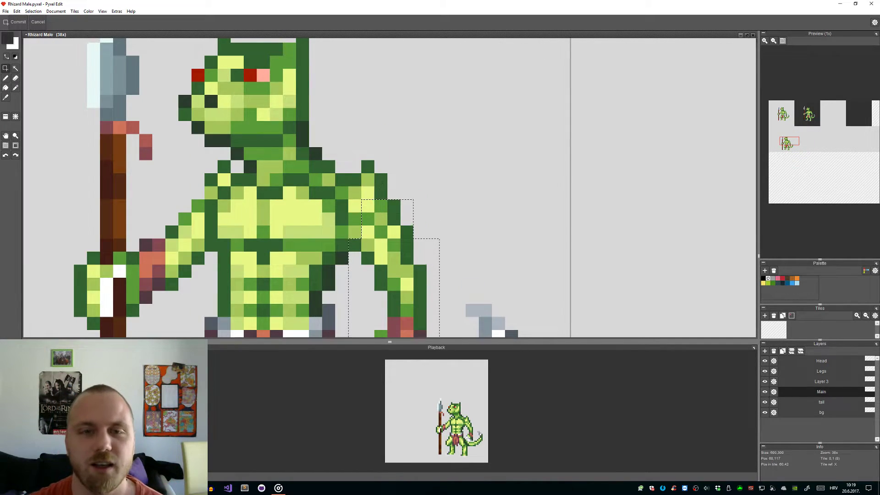
drag(354, 167, 381, 193)
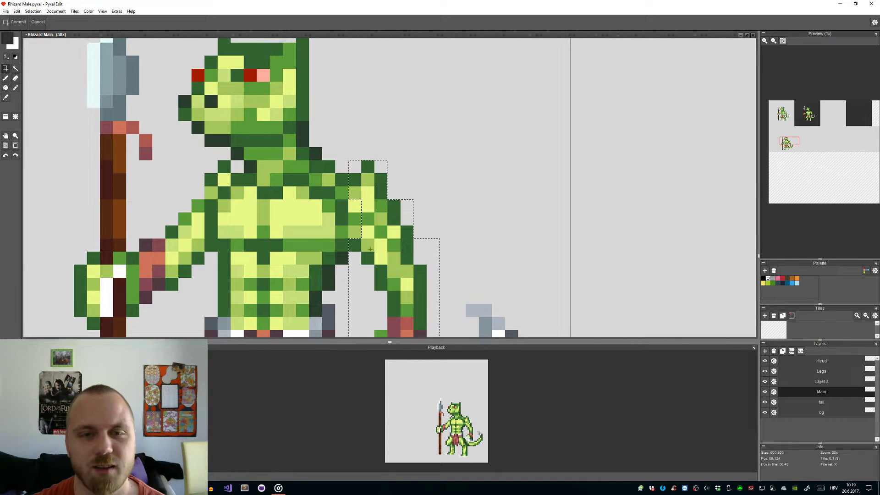
scroll(367, 228, down, 3)
scroll(412, 243, up, 1)
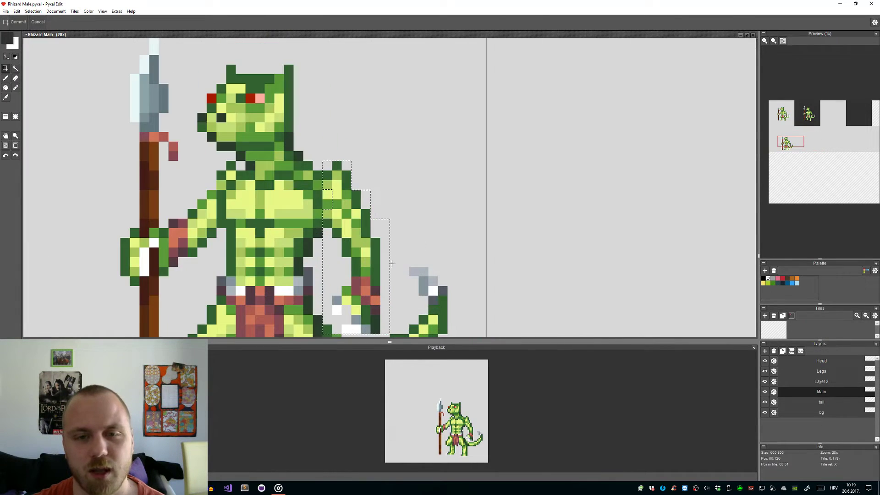
scroll(477, 265, down, 2)
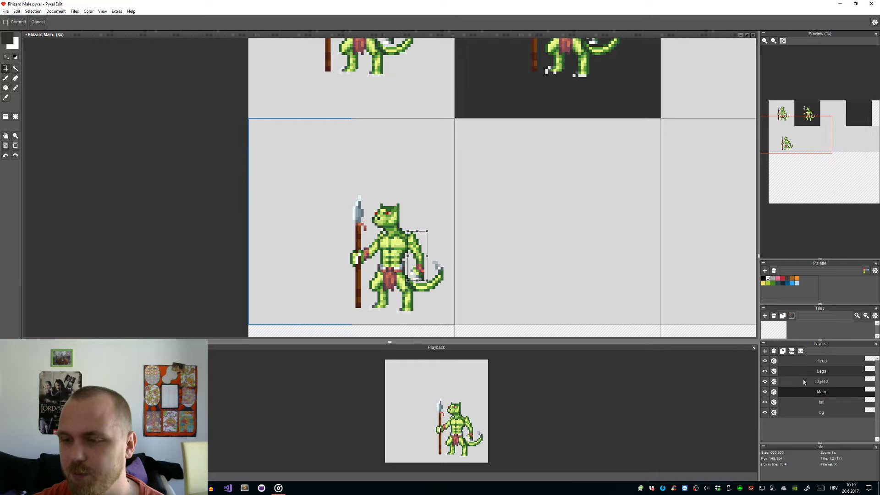
click(803, 379)
Step: Rename Layer 3 as Front arm
right_click(803, 386)
click(821, 390)
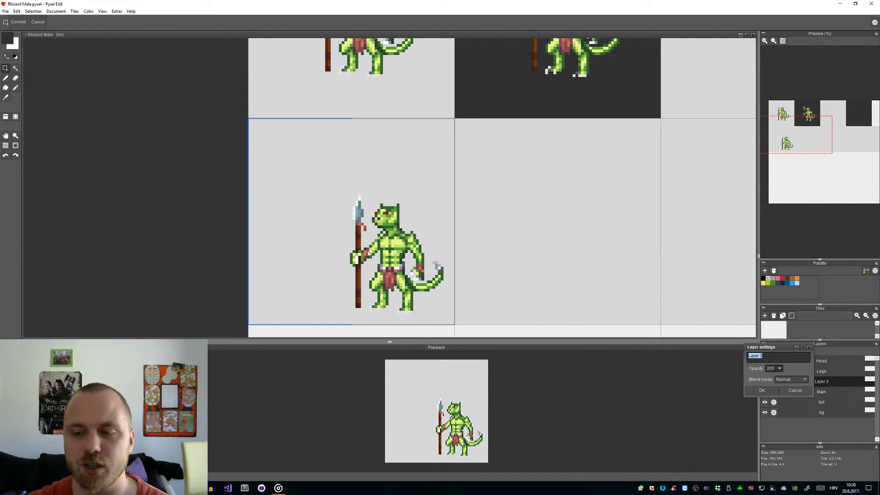
text(Front arm)
key(Return)
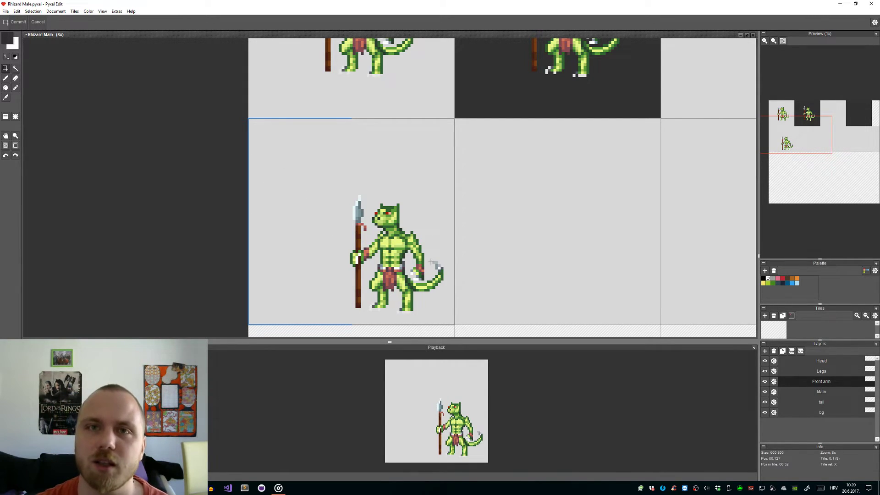
Step: Add a new layer directly above Main and name it Back arm
scroll(431, 262, up, 1)
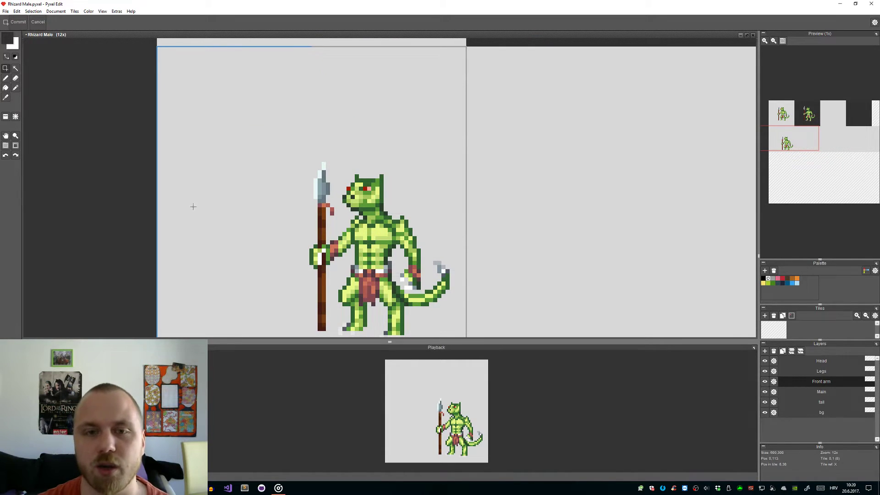
scroll(311, 226, down, 2)
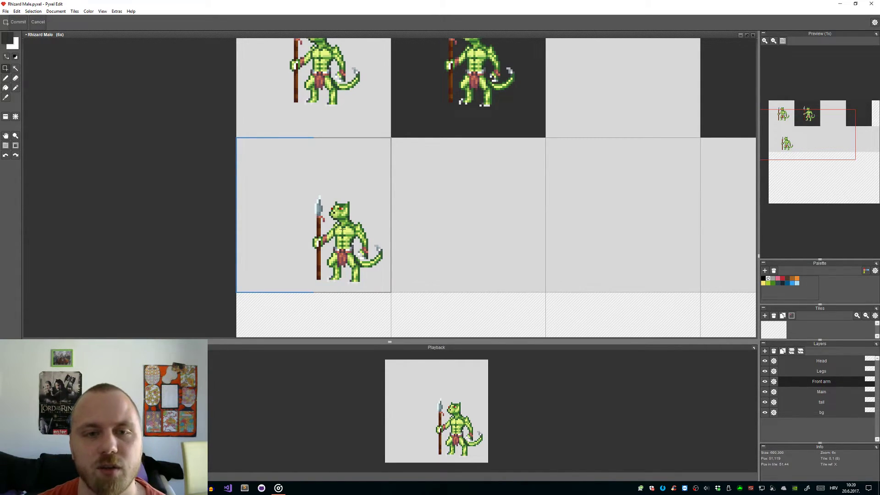
scroll(310, 219, up, 1)
scroll(357, 221, up, 1)
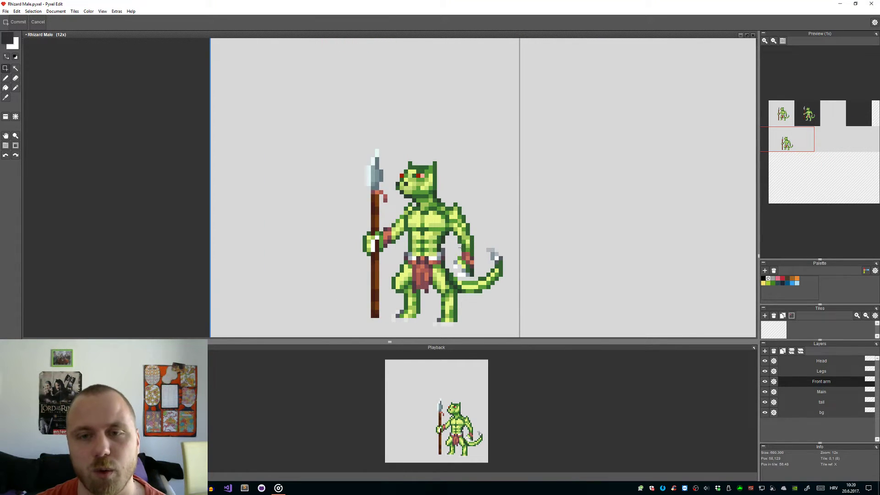
click(800, 392)
click(765, 351)
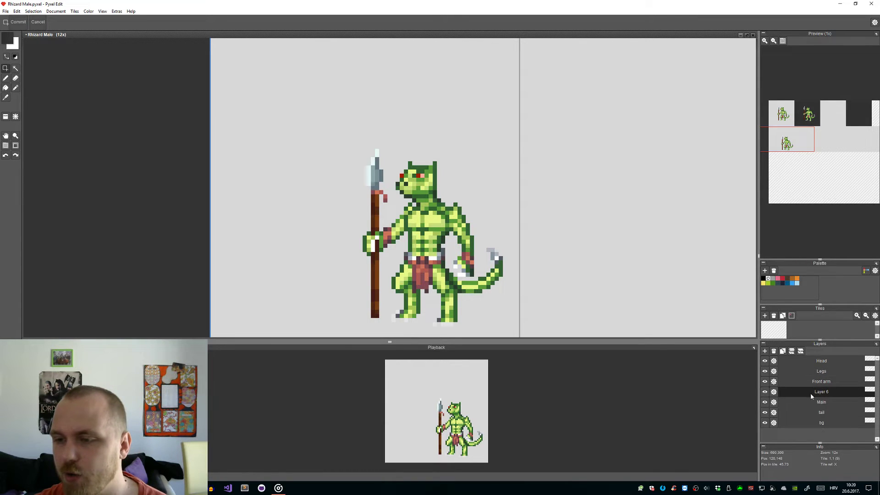
right_click(814, 393)
click(822, 395)
text(Back arm)
key(Return)
Step: Select the spear and the arm holding it on the Main layer and move them to the Back arm layer, keeping their position
click(809, 403)
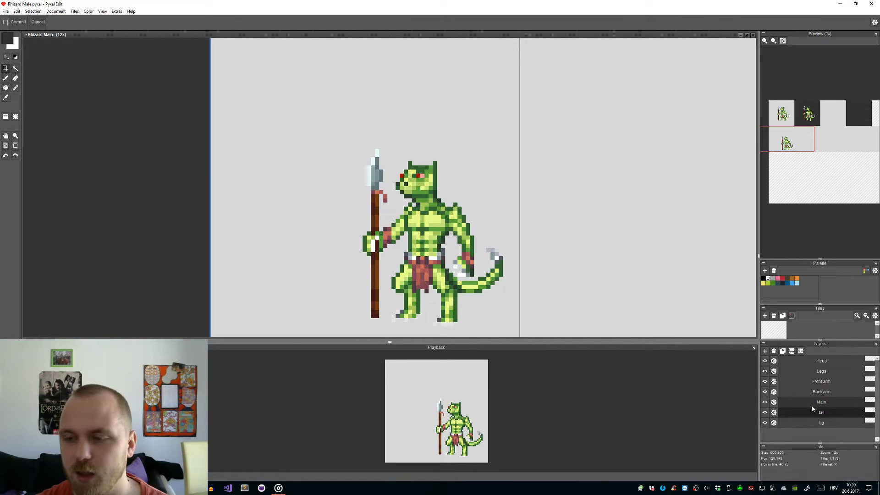
drag(354, 137, 389, 326)
scroll(397, 243, up, 3)
drag(401, 249, 412, 232)
drag(428, 161, 422, 142)
scroll(422, 142, down, 4)
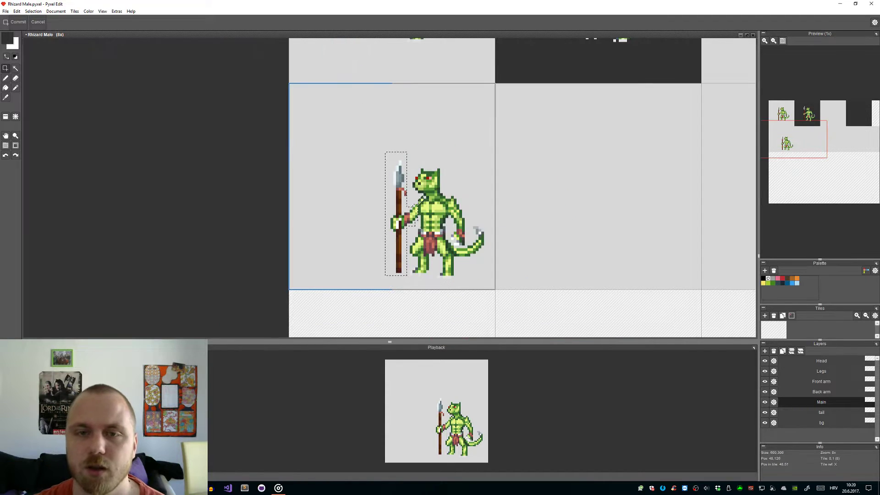
click(813, 392)
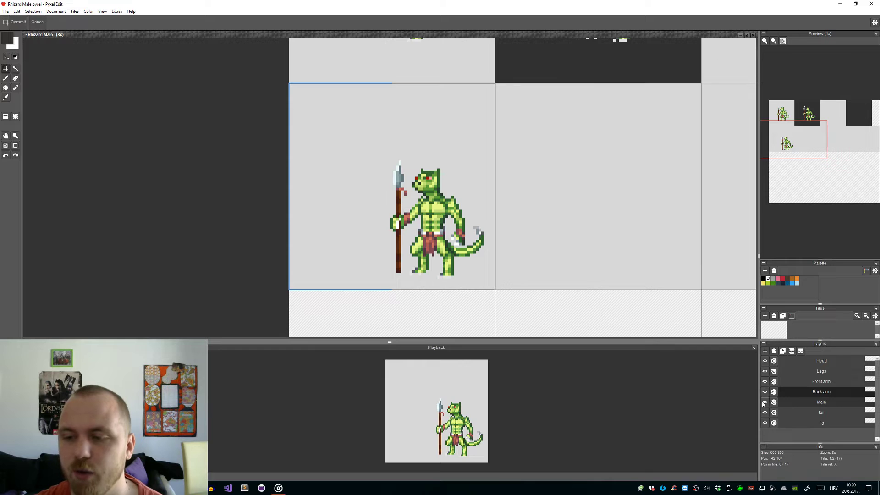
Step: Hide the lizard's body-part layers one by one and show them again to examine how the sprite is split
click(765, 361)
click(765, 372)
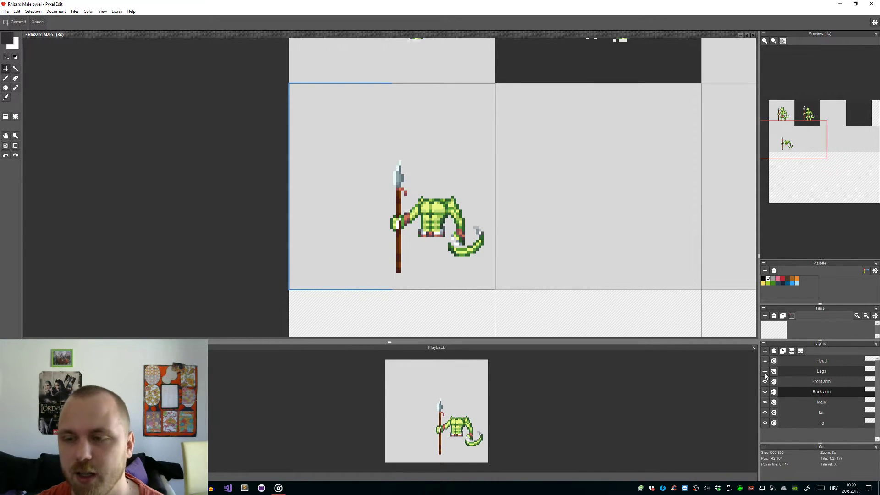
click(765, 381)
click(764, 392)
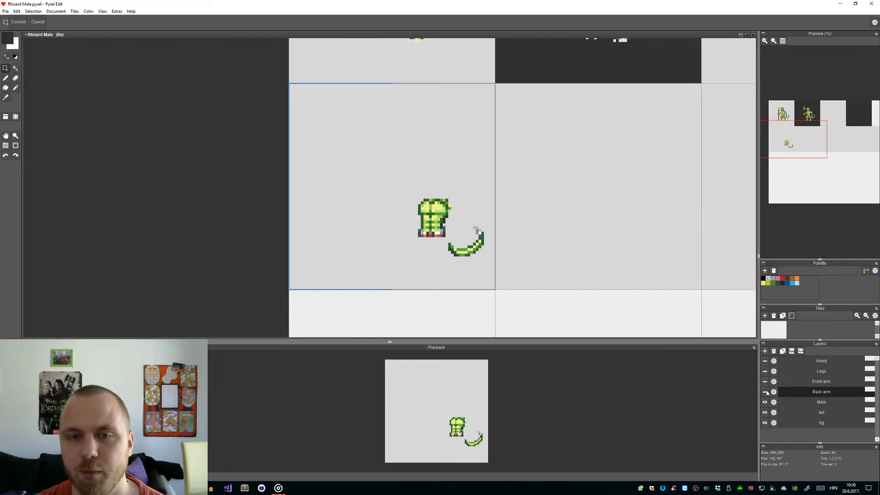
click(765, 403)
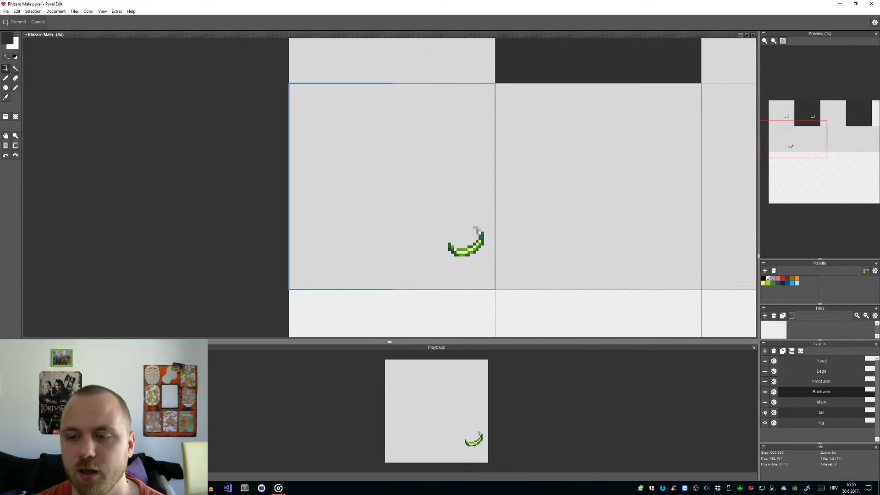
click(764, 412)
click(765, 413)
click(765, 403)
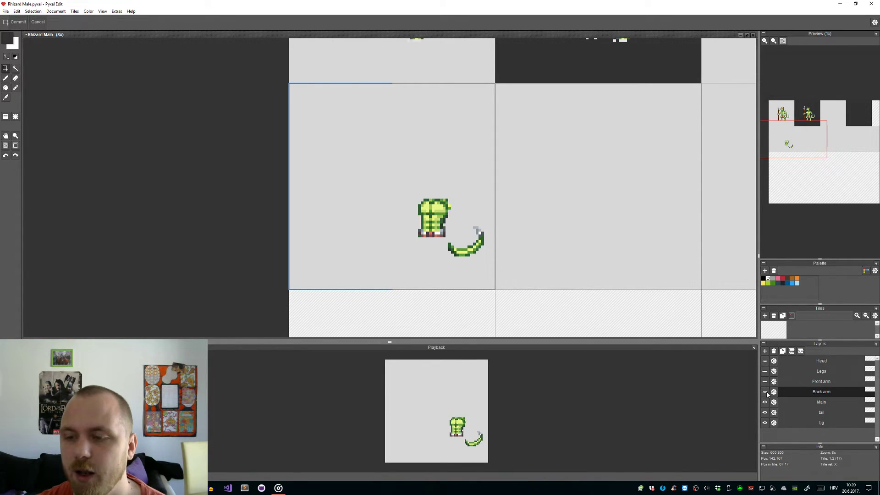
click(764, 392)
click(765, 381)
click(764, 371)
click(765, 362)
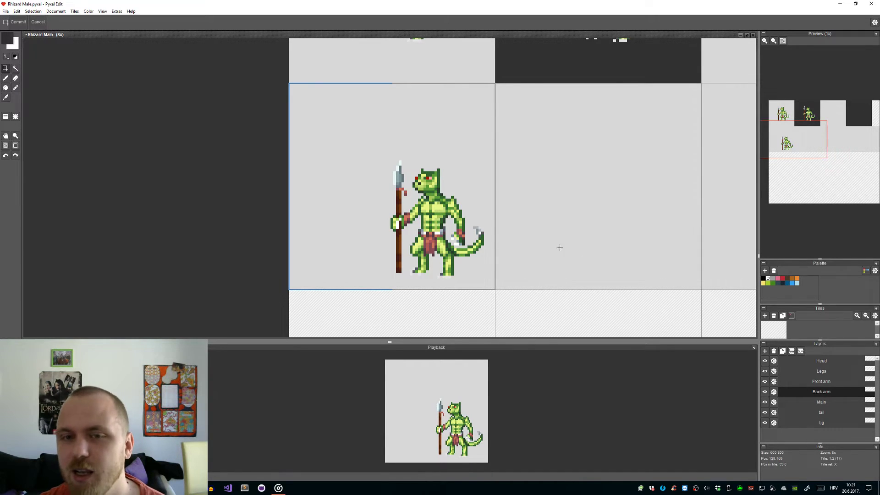
Step: Make the Head layer of the lizard sprite active
scroll(435, 242, up, 1)
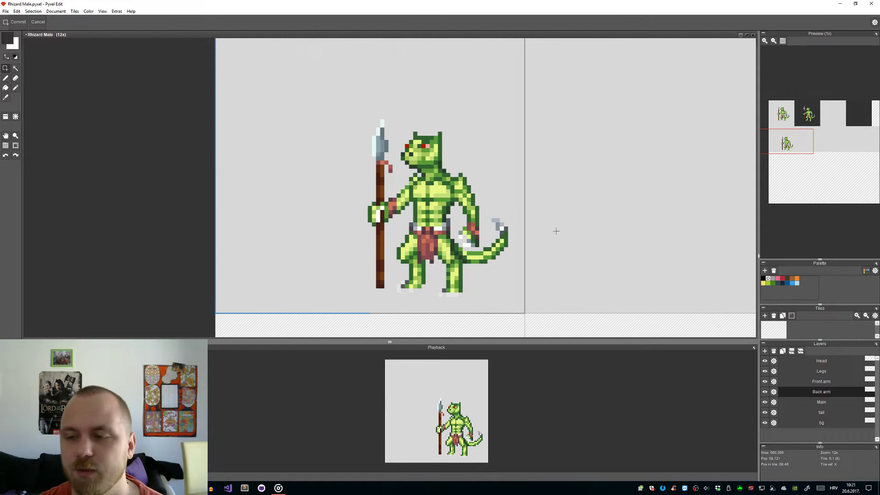
click(817, 361)
drag(823, 366, 823, 413)
mouse_move(449, 163)
mouse_down()
mouse_move(461, 208)
mouse_move(460, 173)
mouse_up()
click(822, 391)
drag(831, 377, 824, 363)
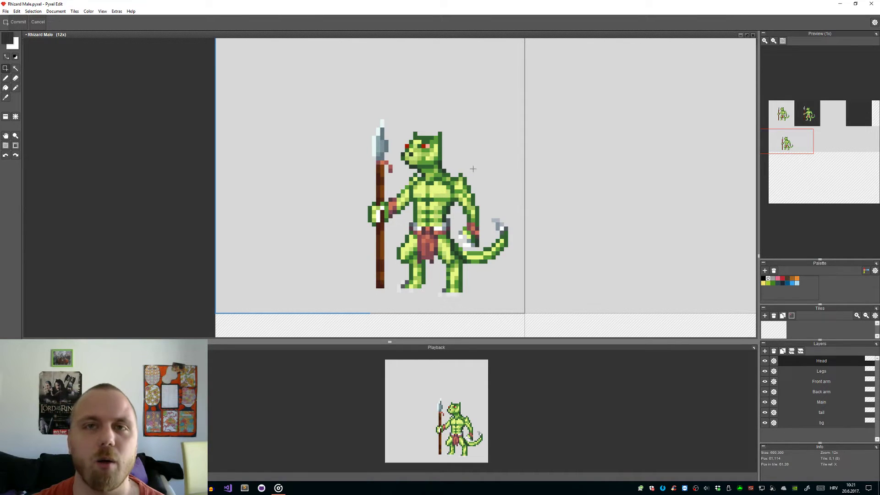
scroll(473, 169, down, 1)
drag(519, 189, 436, 227)
scroll(465, 209, down, 1)
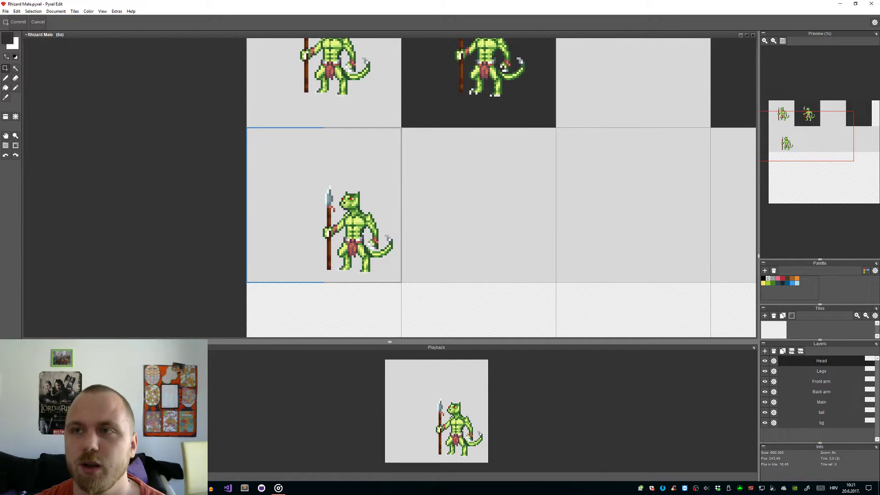
Step: Bring up the Eldron Female and Human Male documents in turn and examine their attack frames, playback and layer structure
click(748, 36)
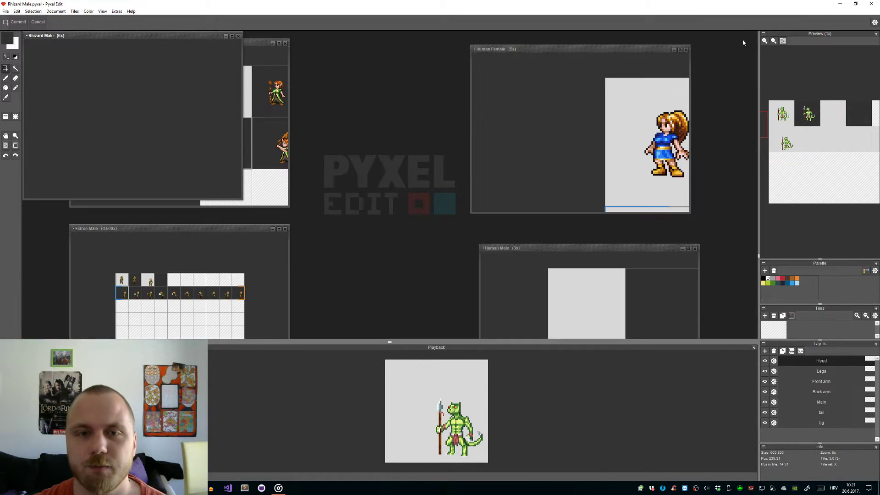
click(280, 183)
click(279, 43)
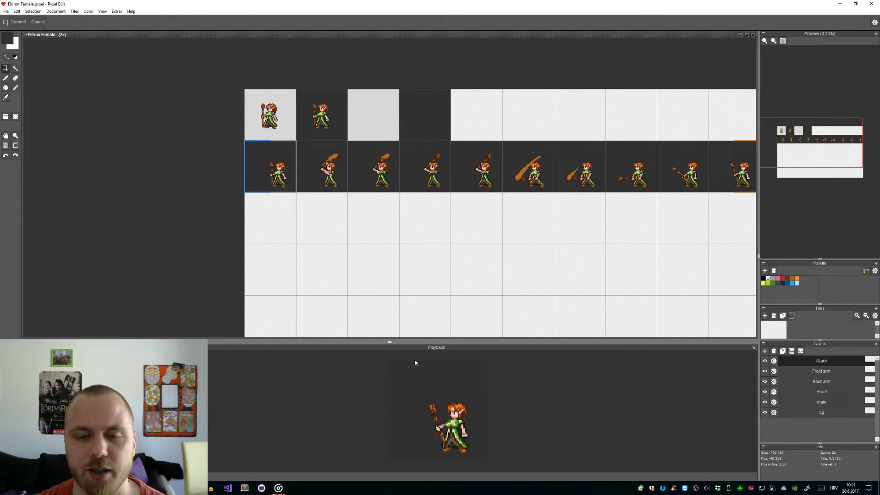
drag(390, 342, 393, 326)
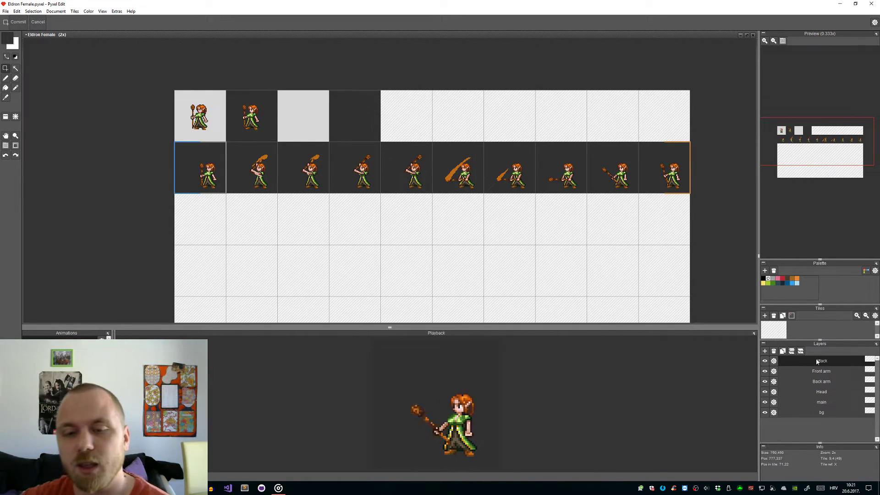
click(746, 35)
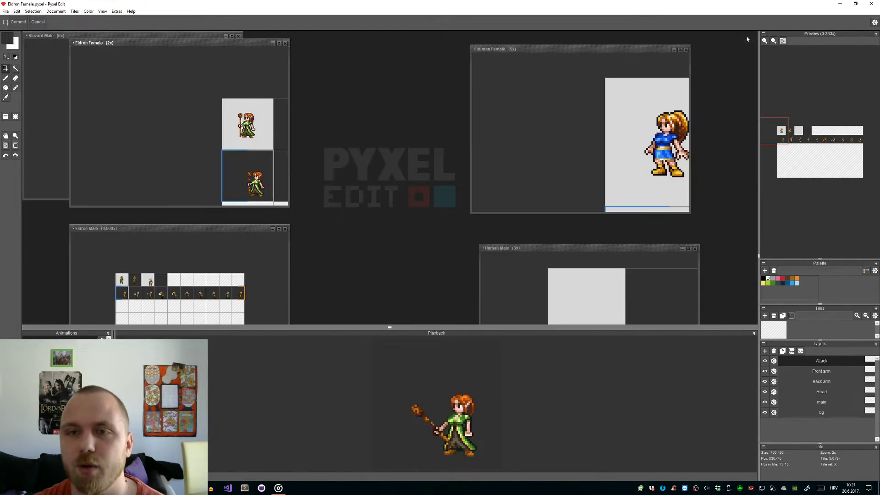
click(689, 248)
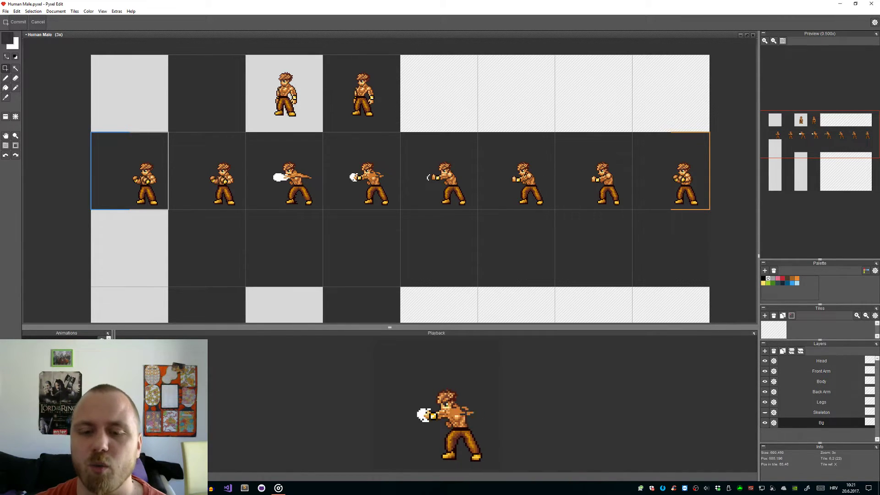
click(747, 35)
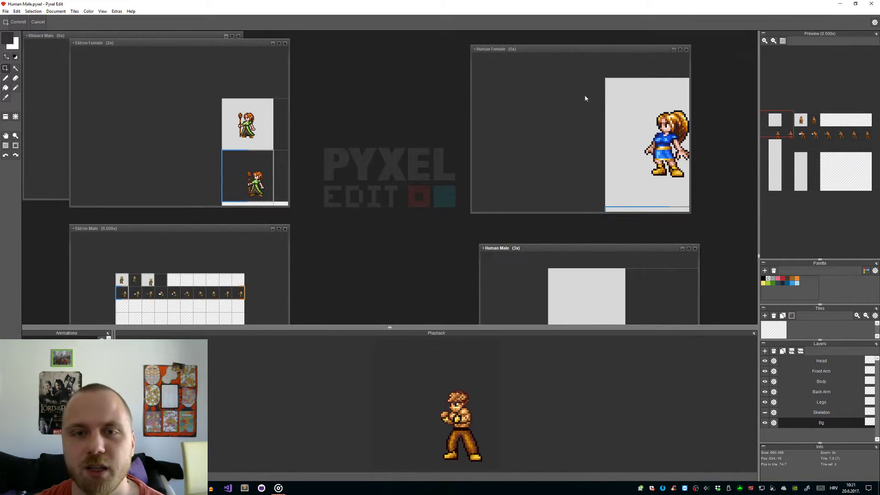
Step: Return to the maximized Rhizard Male document and copy the Head layer's tile from the first attack frame to the second
click(50, 41)
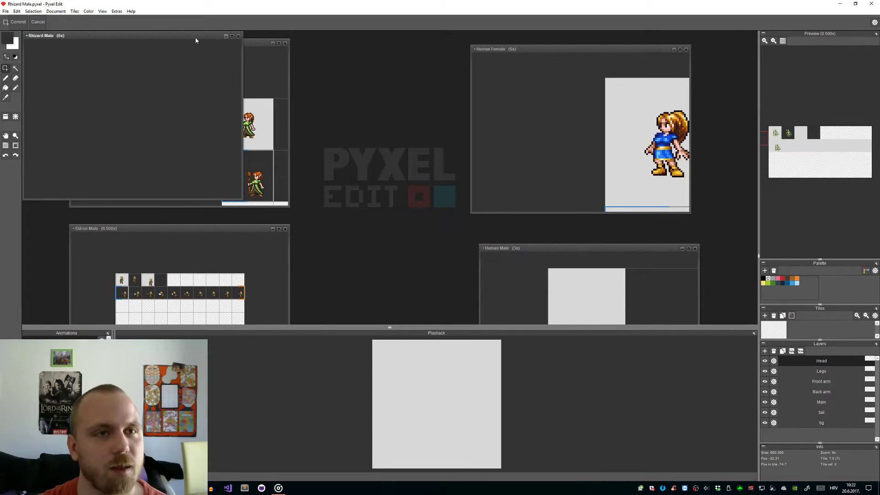
click(233, 36)
scroll(295, 200, down, 1)
drag(257, 222, 748, 38)
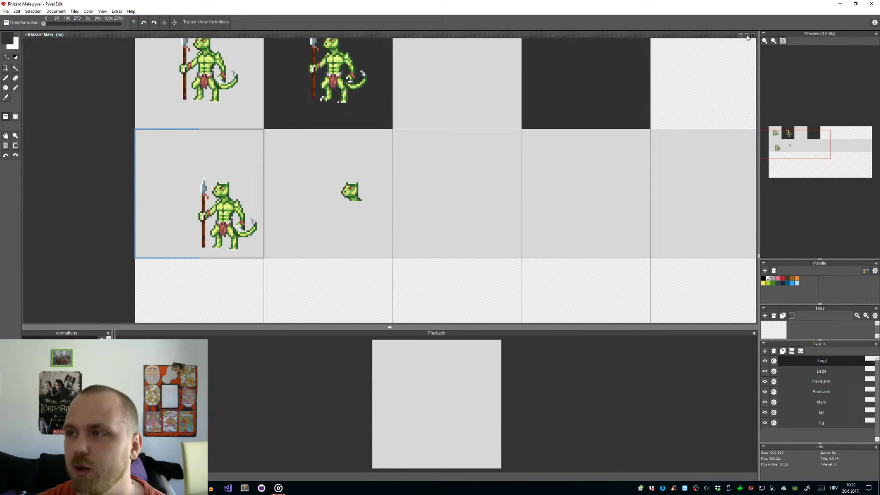
Step: In the Human Male document, hide the Legs, Back Arm, Body, Front Arm and Head layers and show Skeleton to examine its animation
click(748, 36)
click(567, 251)
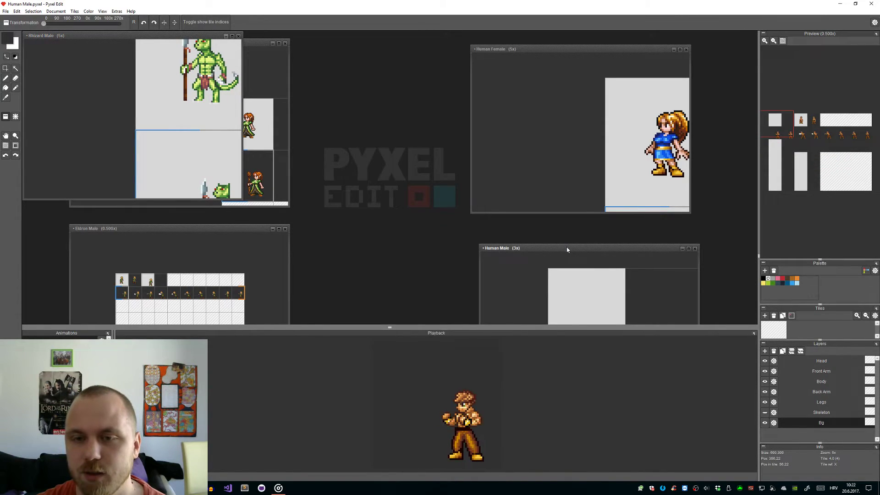
click(765, 402)
click(765, 392)
click(765, 381)
click(765, 371)
click(764, 361)
click(765, 412)
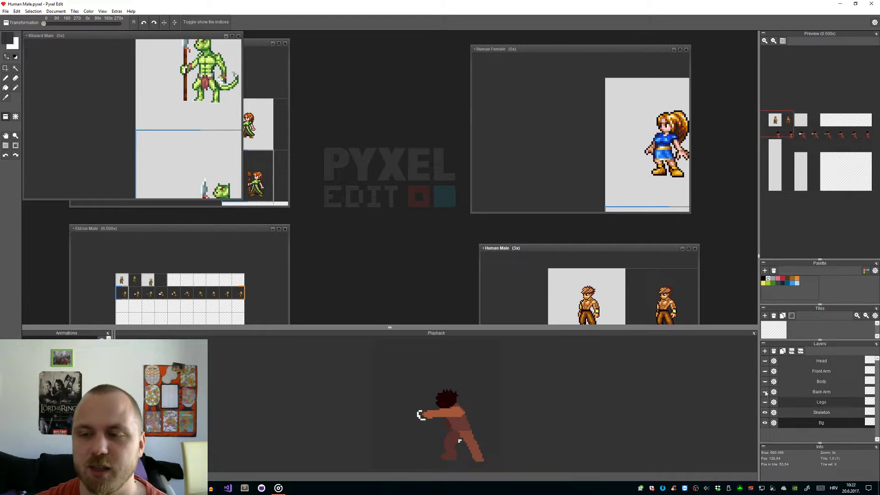
Step: Show the Human Male's Head, Front Arm, Body, Back Arm and Legs layers again over the skeleton to compare them
click(765, 362)
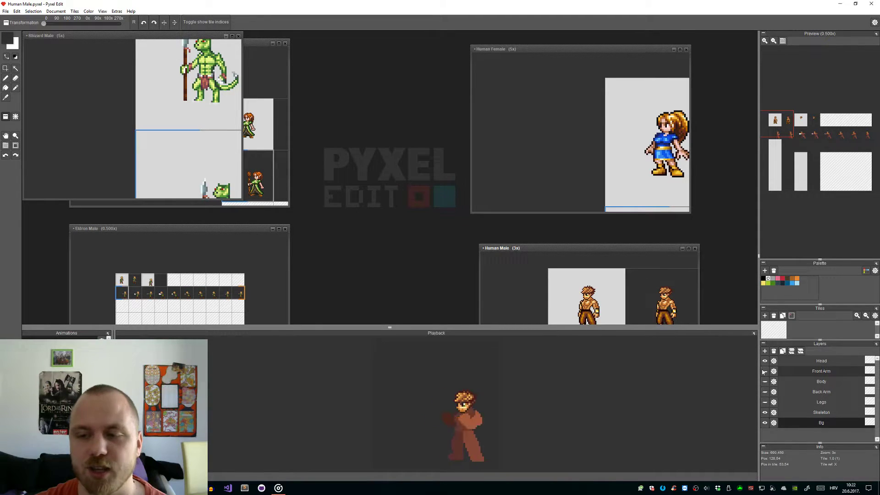
click(765, 372)
click(764, 382)
click(765, 402)
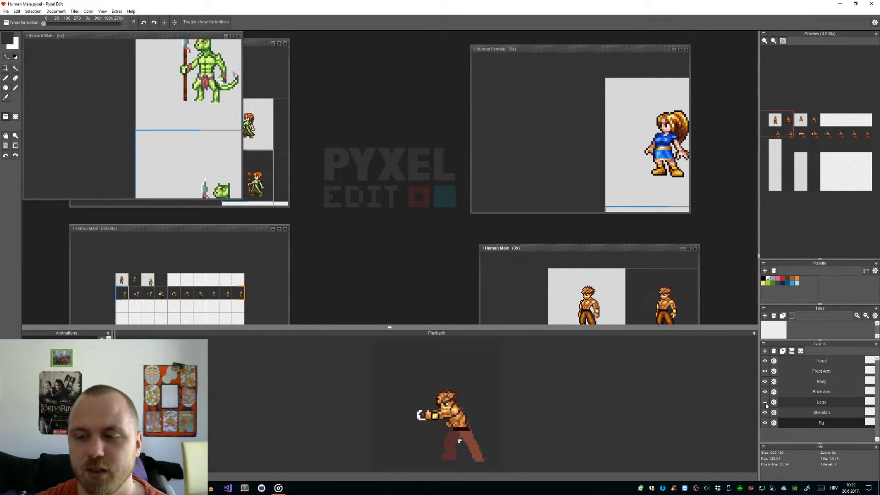
Step: Hide the Human Male's Skeleton layer and return to the Rhizard Male document, maximized
click(765, 412)
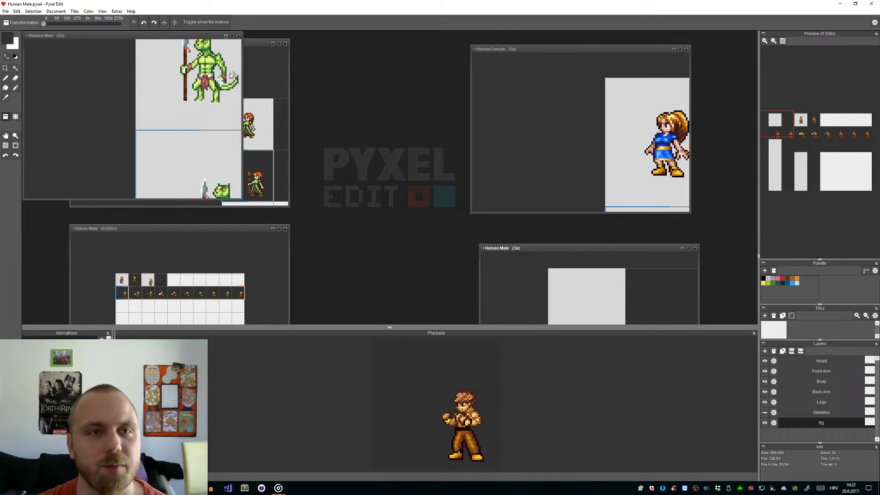
click(232, 35)
scroll(358, 229, up, 1)
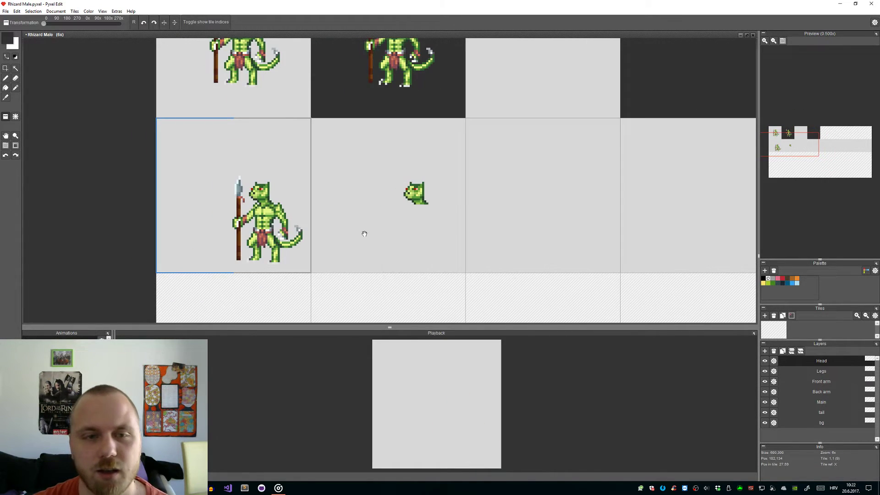
Step: Examine the Rhizard Male's idle sprites and attack row, comparing the complete first frame with the head-only second frame
drag(366, 236, 393, 216)
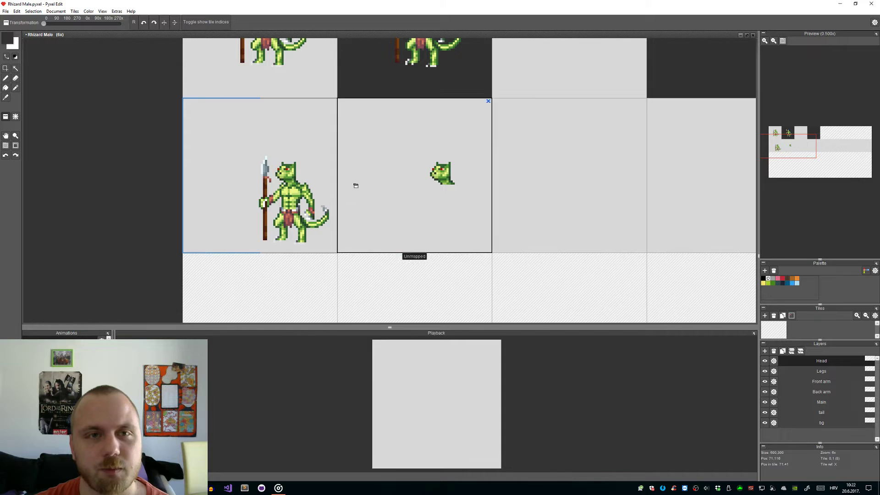
drag(377, 184, 420, 261)
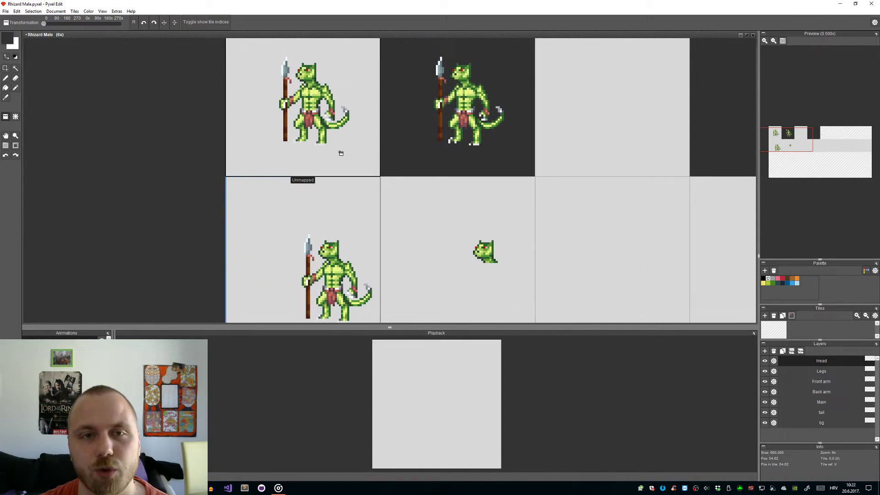
scroll(338, 154, down, 1)
drag(379, 218, 358, 208)
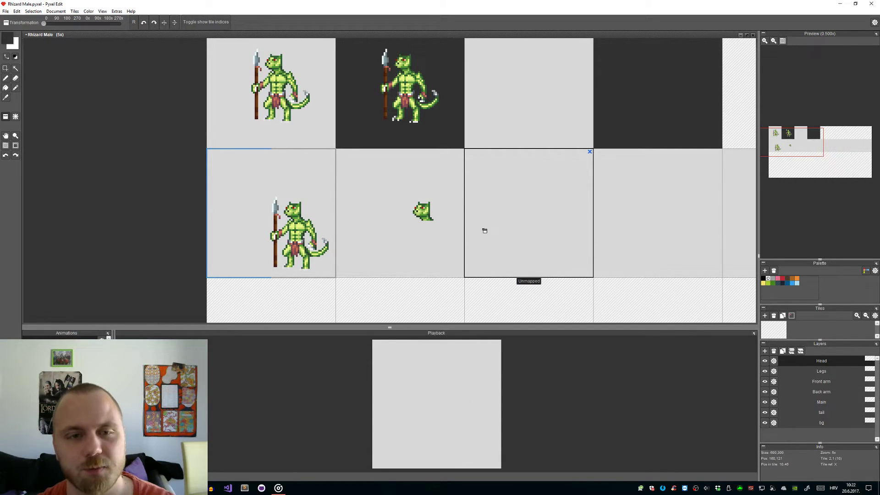
scroll(281, 239, up, 3)
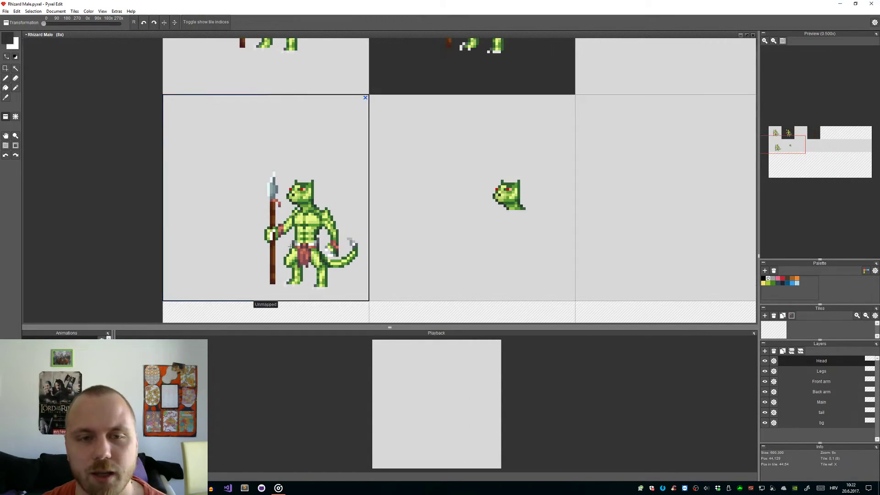
key(m)
scroll(480, 259, down, 2)
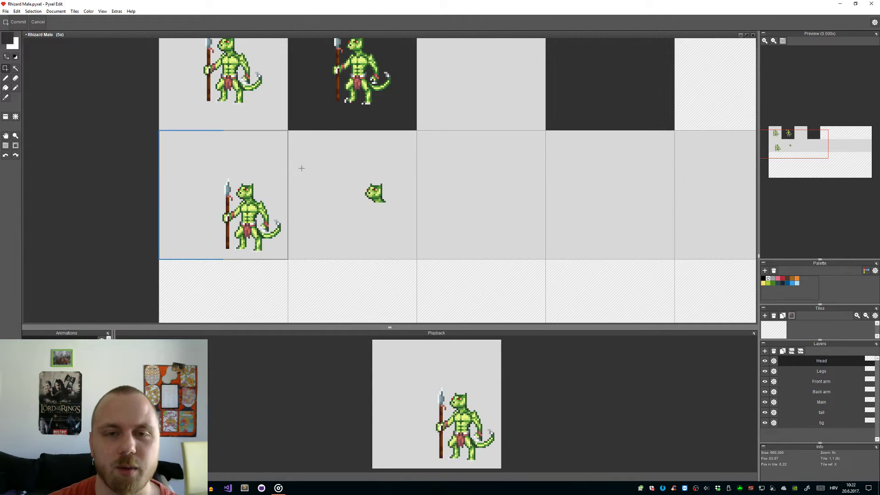
scroll(433, 187, down, 1)
drag(432, 187, 431, 212)
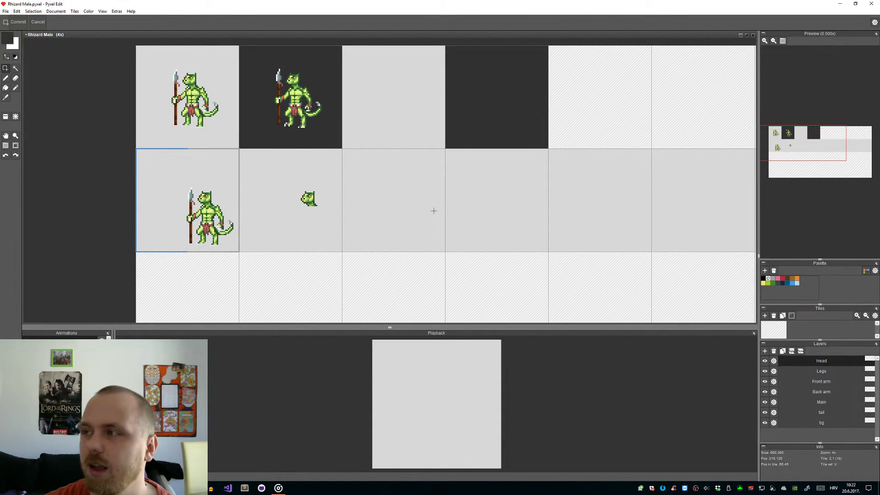
scroll(434, 211, down, 1)
drag(432, 197, 405, 225)
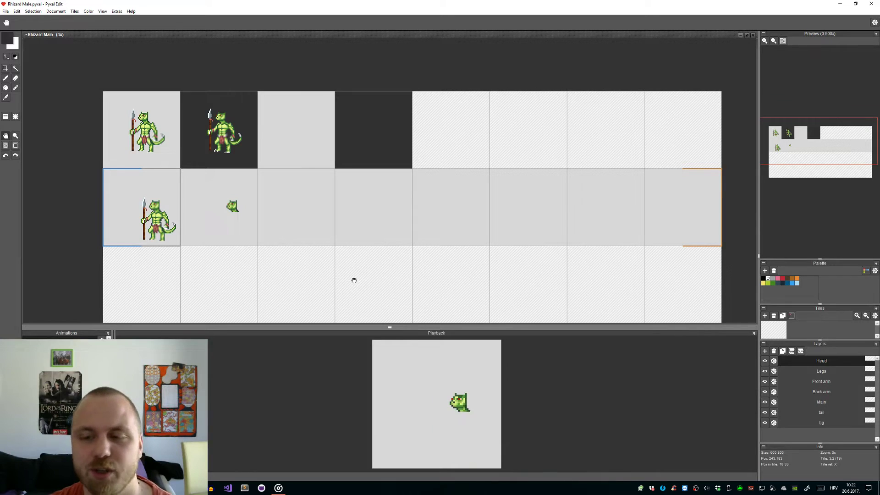
Step: Copy the first attack frame's tiles from the Head, Legs, Front arm, Back arm, Main and tail layers into the last attack frame
key(t)
click(690, 238)
drag(670, 267, 672, 190)
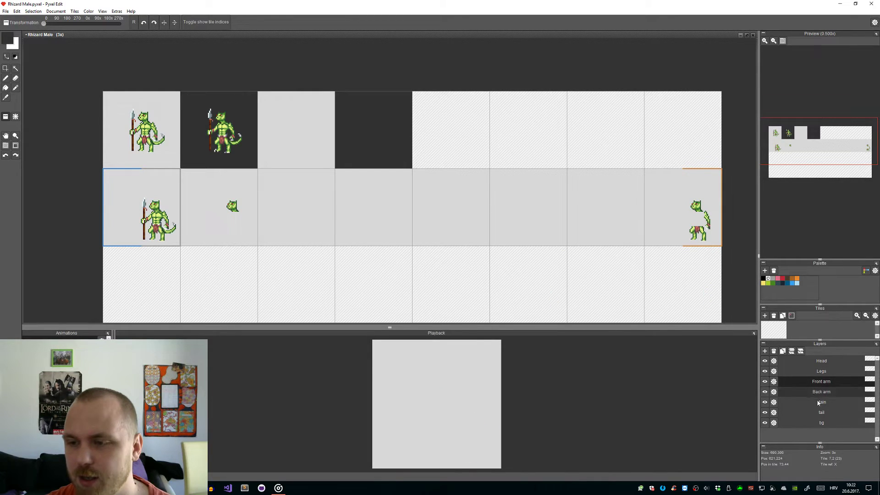
click(678, 229)
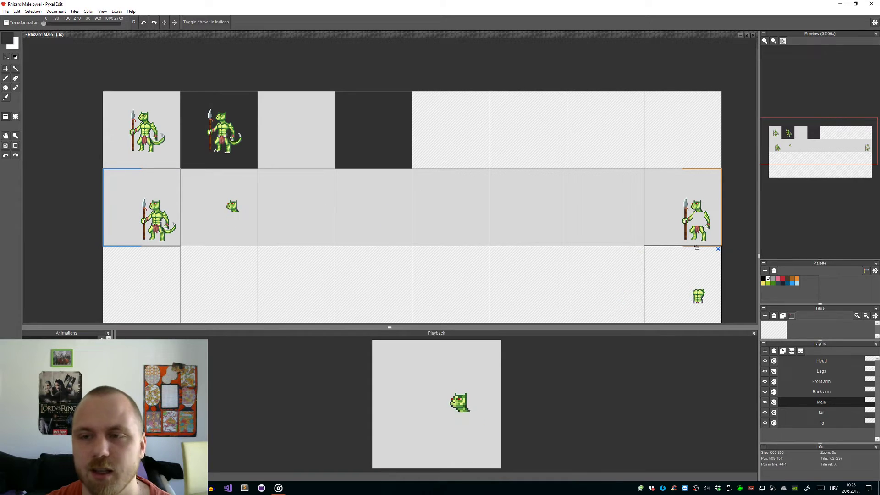
click(821, 412)
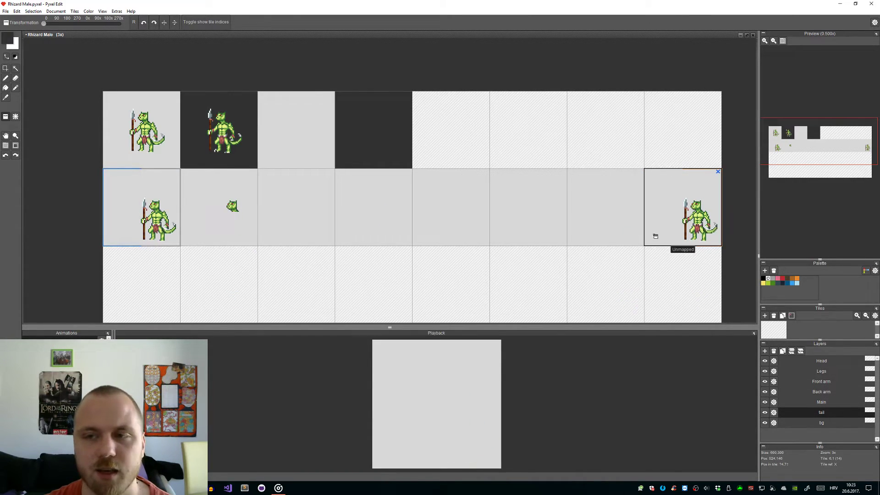
Step: Try placing a copy of the tail tile in the fifth attack frame
click(475, 232)
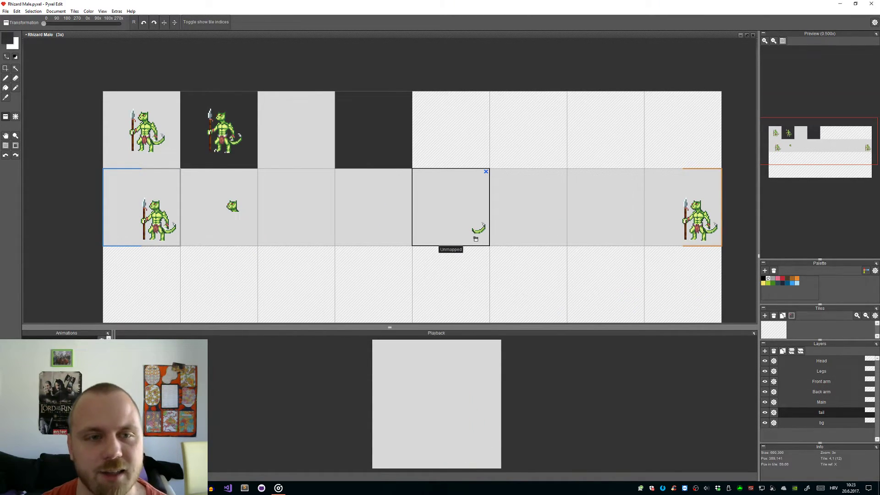
key(ctrl+z)
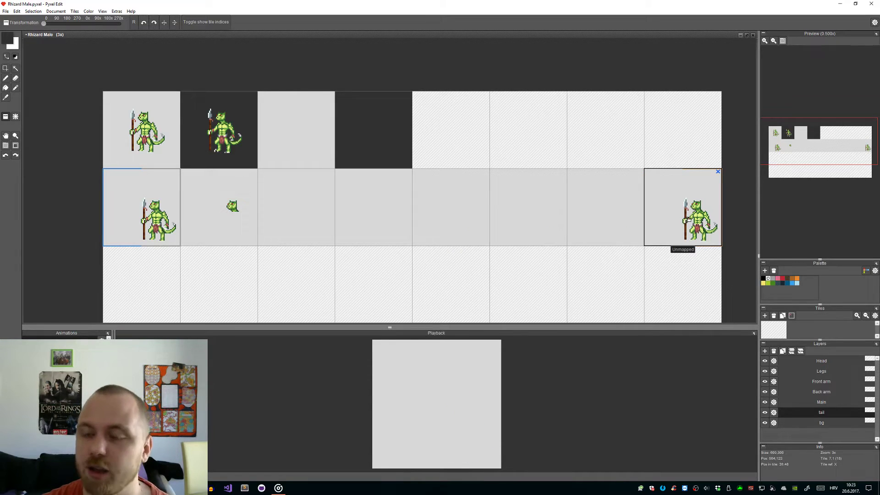
right_click(660, 211)
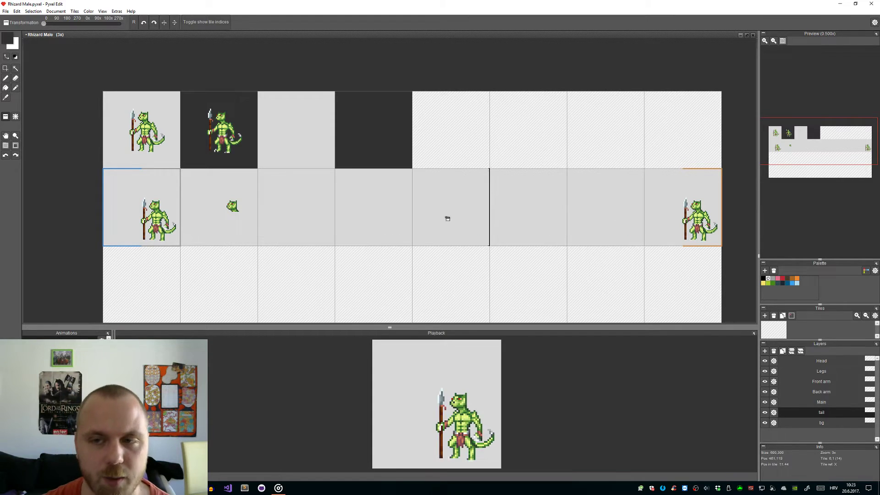
scroll(201, 220, up, 2)
drag(212, 232, 254, 260)
drag(312, 254, 407, 245)
scroll(407, 246, down, 1)
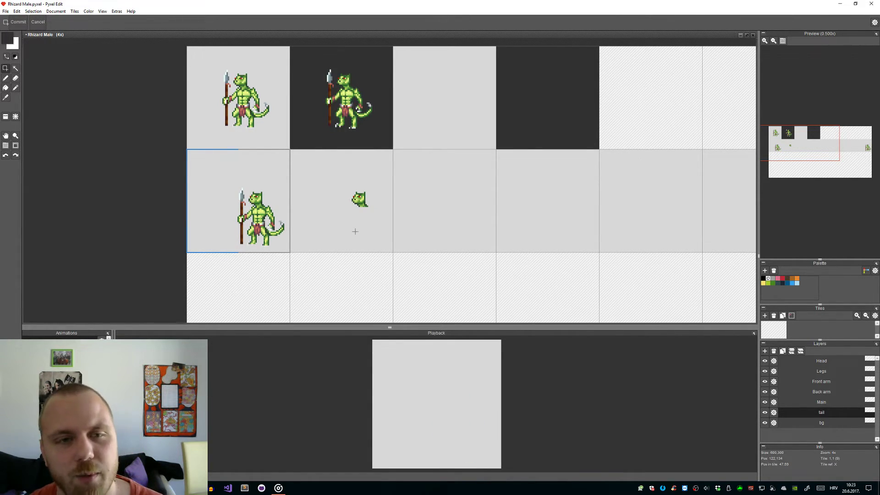
scroll(306, 187, down, 3)
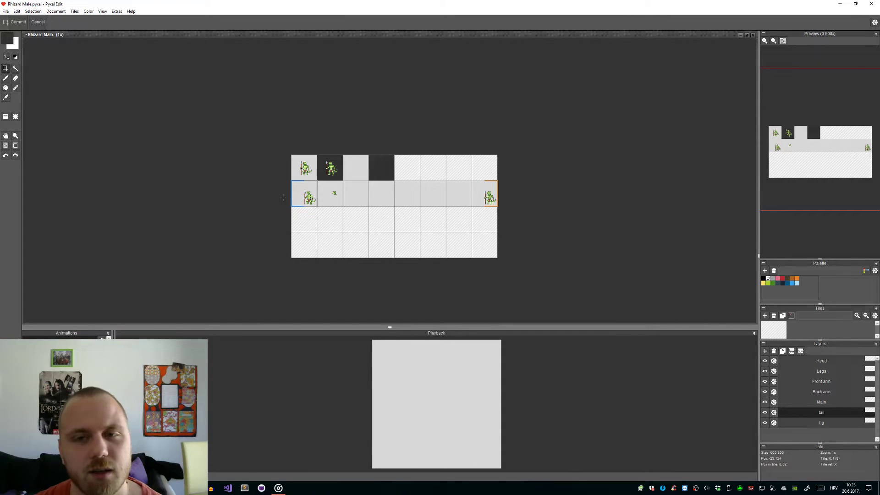
scroll(326, 194, up, 4)
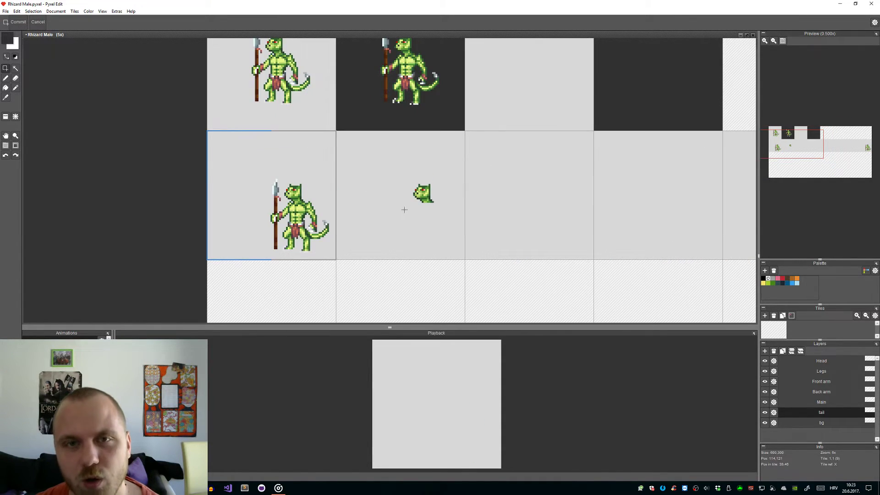
scroll(406, 207, up, 1)
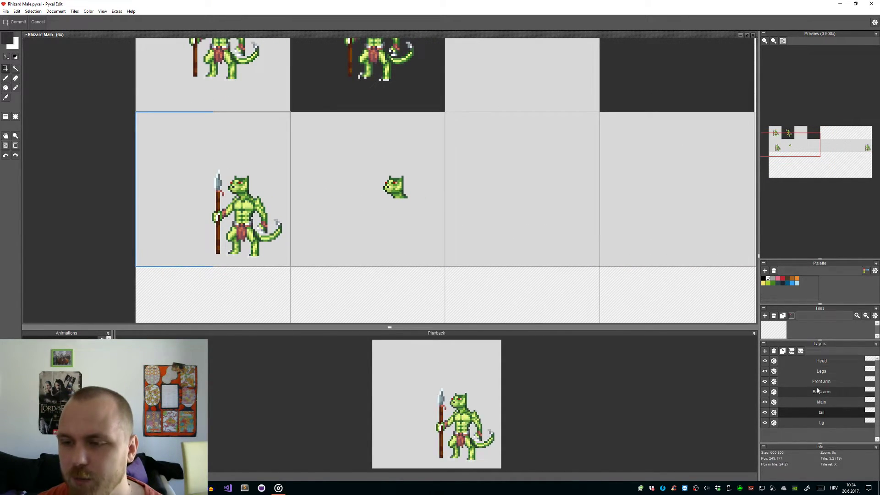
Step: Copy the Front arm and Back arm tiles from the first attack frame to the second, and hide the tail layer
click(806, 391)
key(ctrl+v)
drag(299, 250, 383, 244)
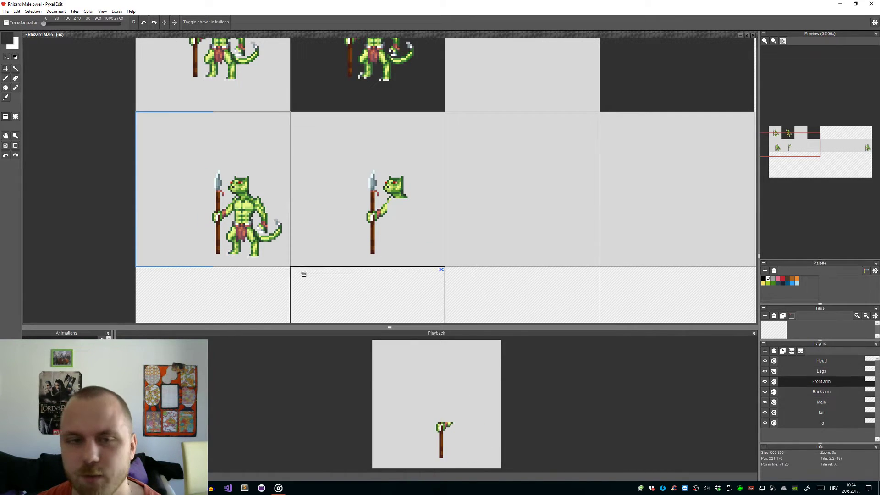
click(341, 284)
click(765, 412)
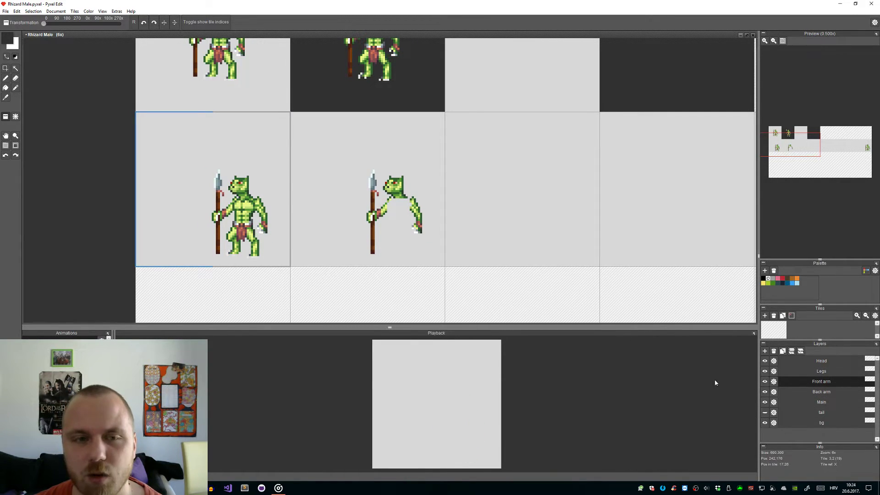
Step: Copy the Main and Legs layers' tiles from the first attack frame to the second
click(826, 393)
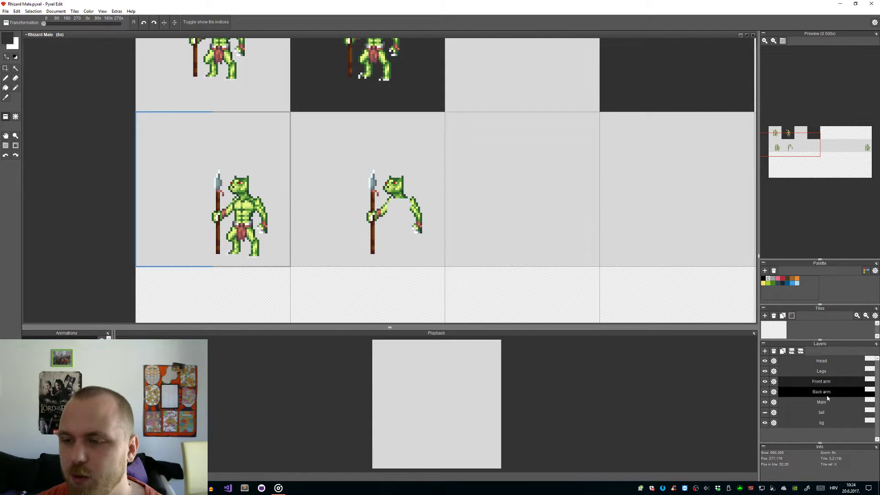
drag(821, 391, 820, 402)
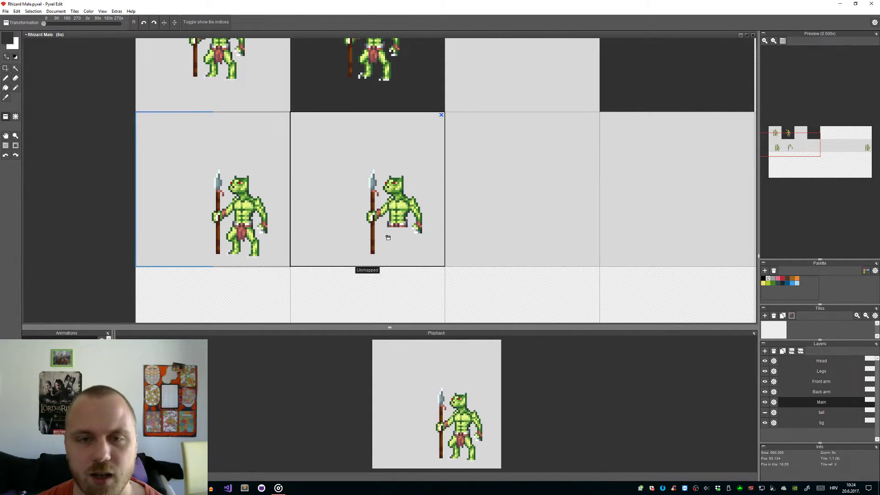
click(832, 372)
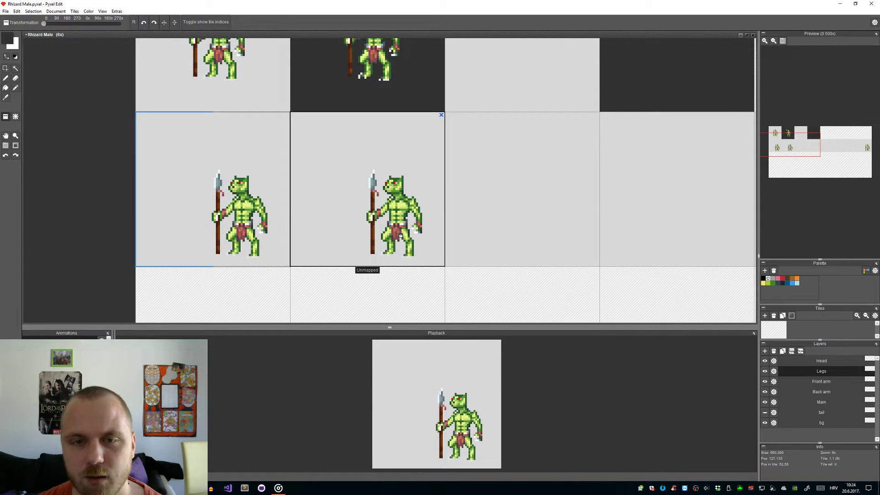
click(826, 392)
key(m)
drag(417, 266, 335, 164)
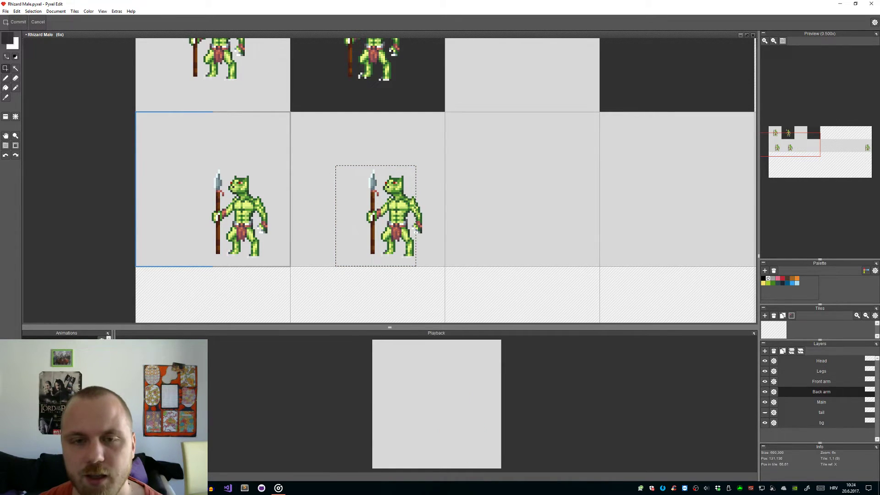
click(379, 219)
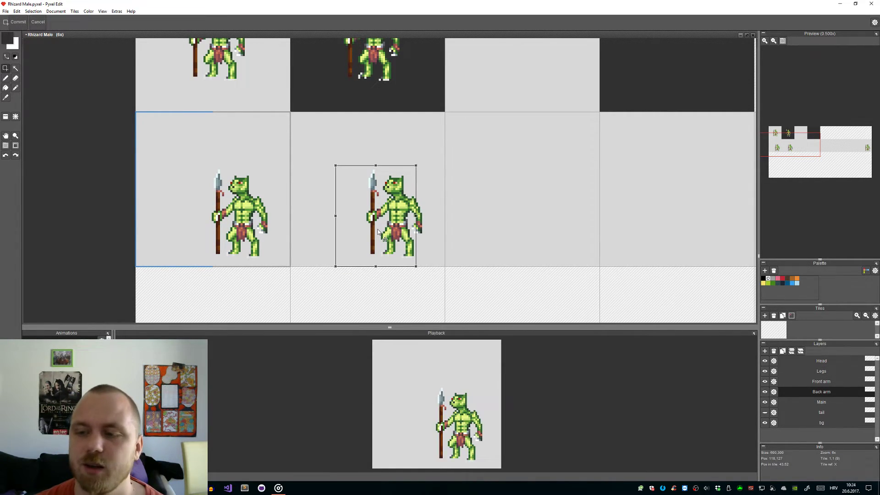
mouse_move(363, 249)
mouse_down()
mouse_move(408, 253)
mouse_move(365, 253)
mouse_up()
key(Return)
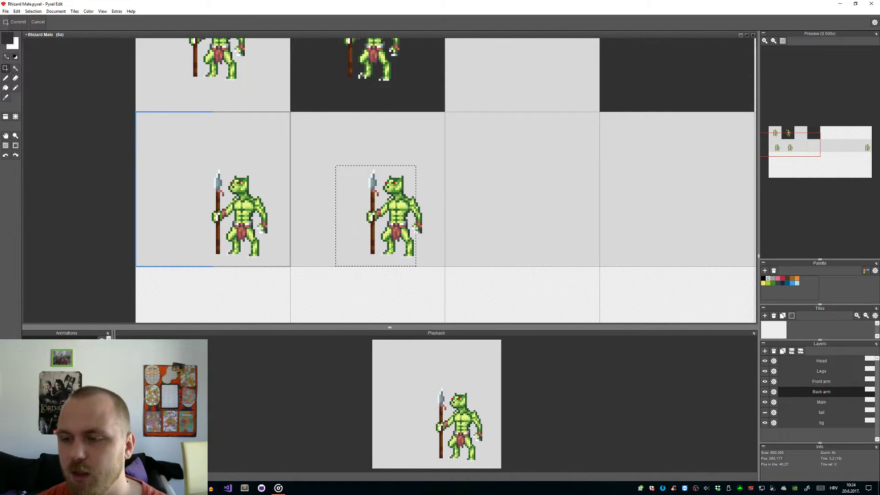
Step: Move the Legs layer below Back arm in the layer order
click(823, 373)
drag(824, 378, 823, 393)
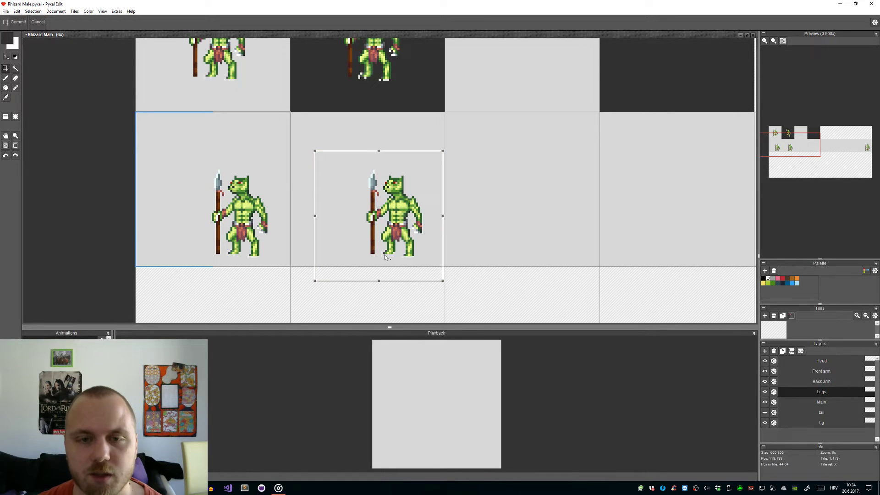
drag(387, 259, 411, 265)
key(Escape)
click(822, 382)
drag(468, 285, 324, 154)
mouse_move(404, 247)
mouse_down()
mouse_move(433, 246)
mouse_move(388, 240)
mouse_up()
key(Return)
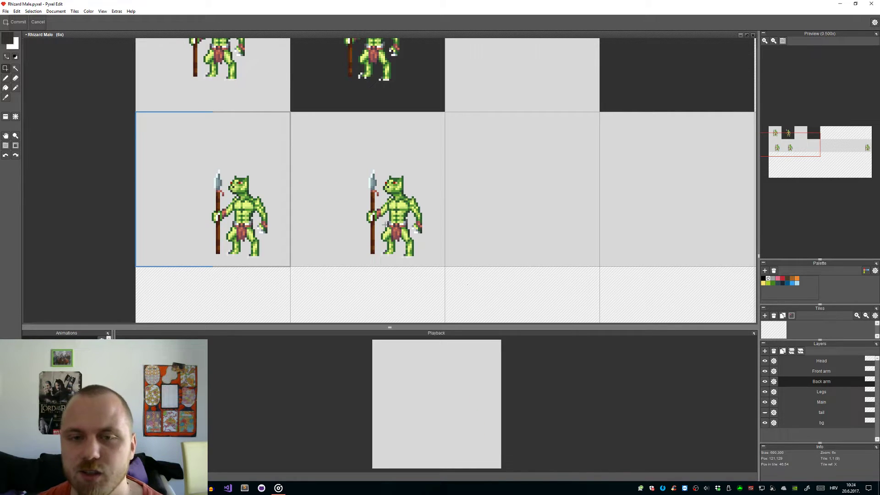
Step: Try rotating the Back arm and spear in the second attack frame to horizontal, and alternatively to a diagonal pose
scroll(384, 225, up, 1)
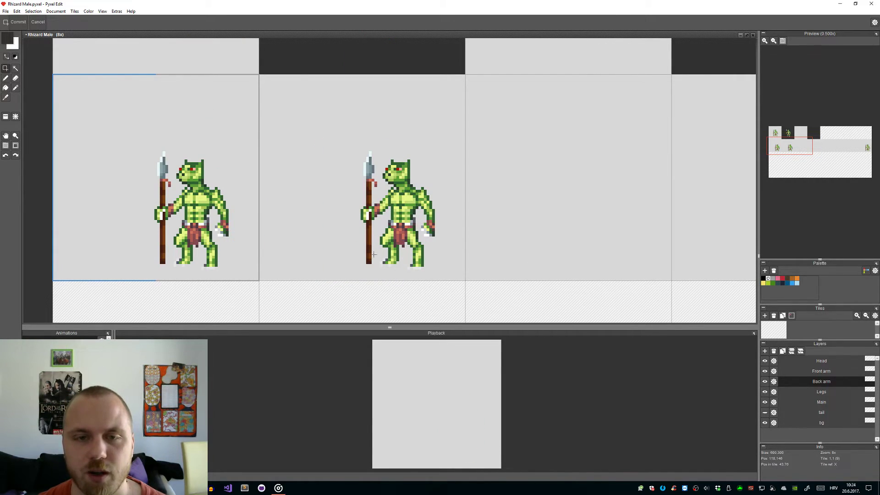
drag(380, 267, 333, 149)
drag(384, 270, 427, 229)
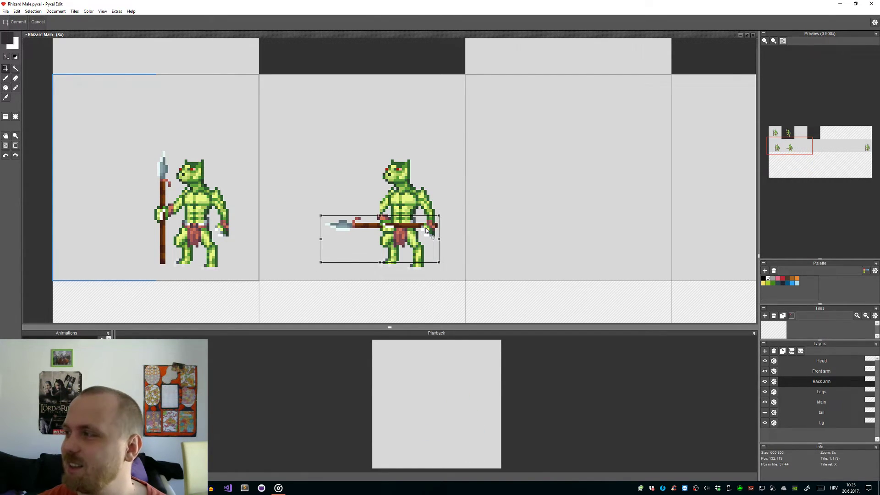
drag(426, 231, 425, 228)
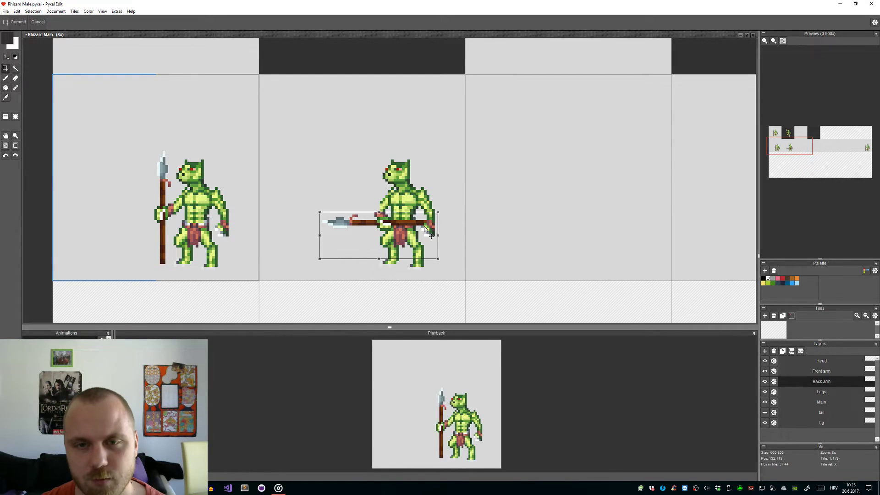
drag(425, 228, 421, 226)
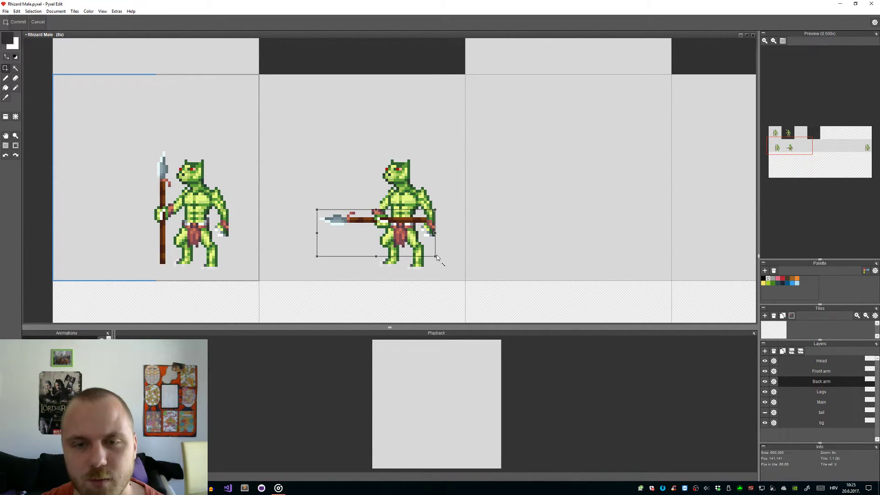
drag(438, 263, 387, 234)
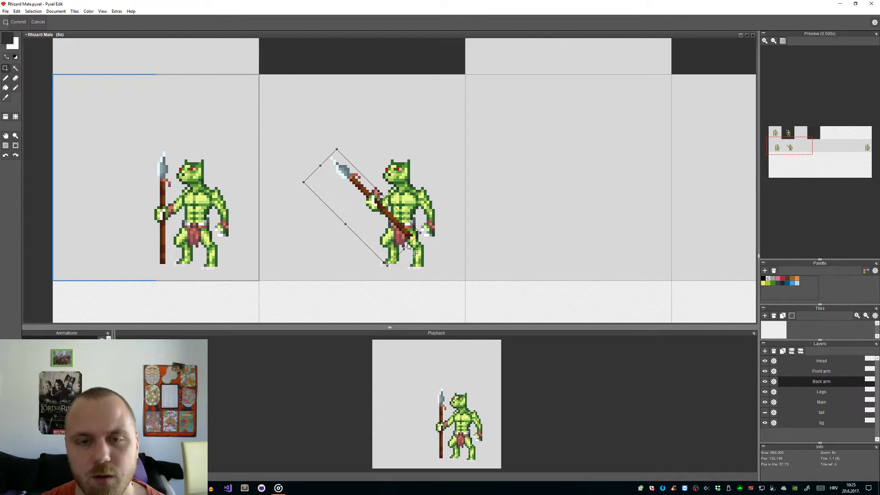
drag(421, 235, 398, 247)
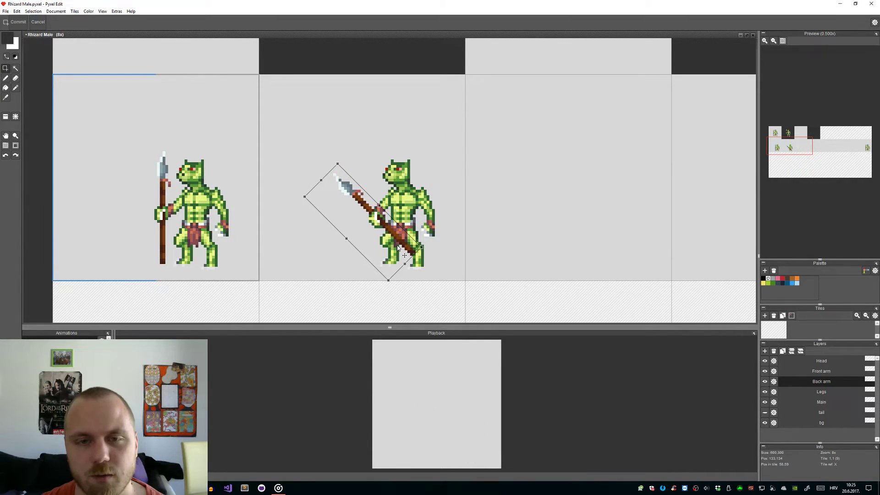
key(ctrl+z)
key(ctrl+z)
Step: Copy the Back arm and Legs layers' tiles into the third attack frame
scroll(518, 242, down, 1)
drag(518, 242, 379, 233)
key(a)
right_click(316, 225)
click(822, 391)
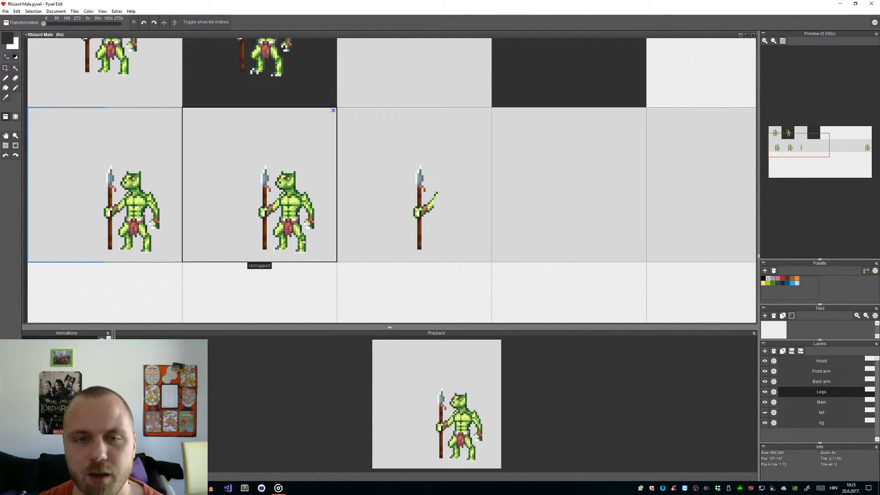
click(431, 230)
Step: Copy the Front arm, Main and Head layers' tiles into the third attack frame
click(806, 381)
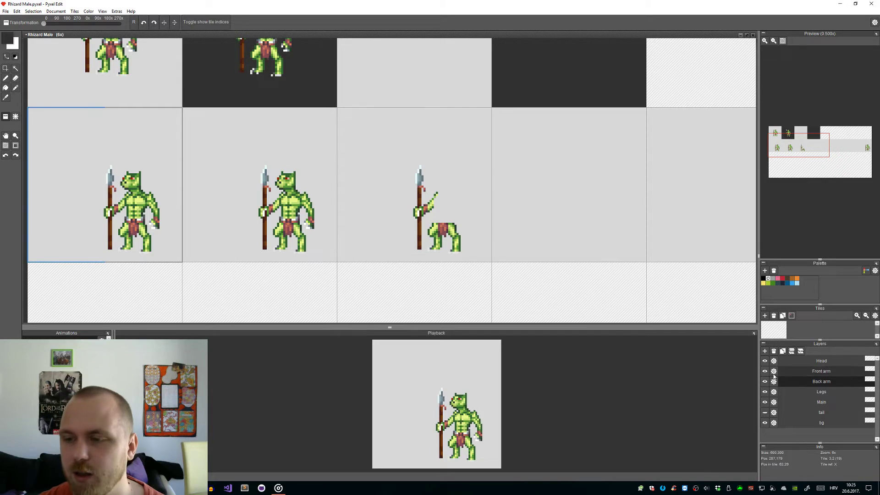
click(810, 371)
click(464, 213)
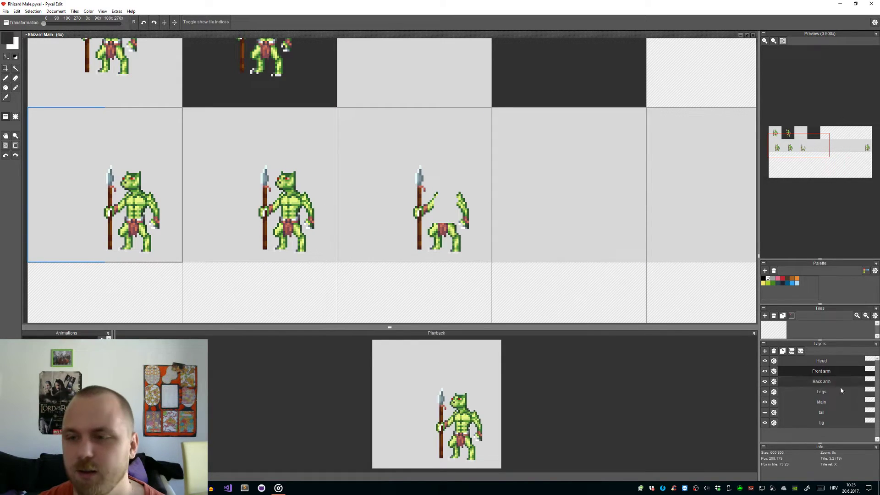
click(816, 399)
click(351, 236)
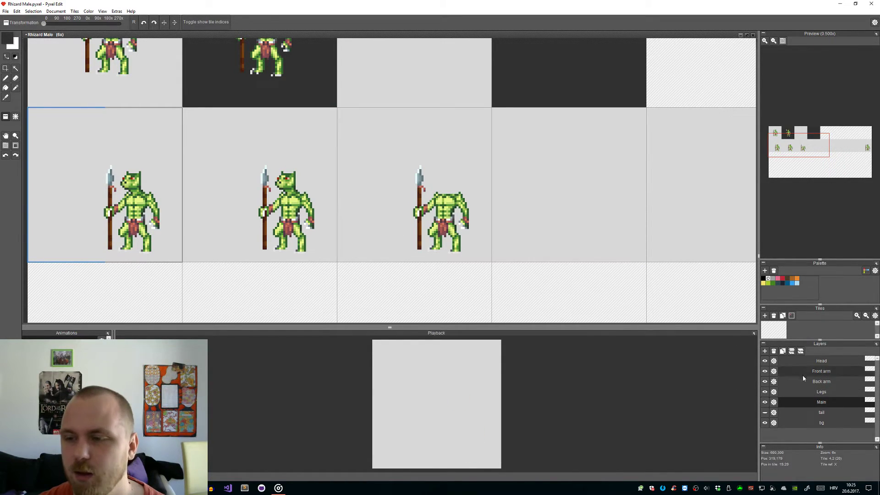
click(833, 360)
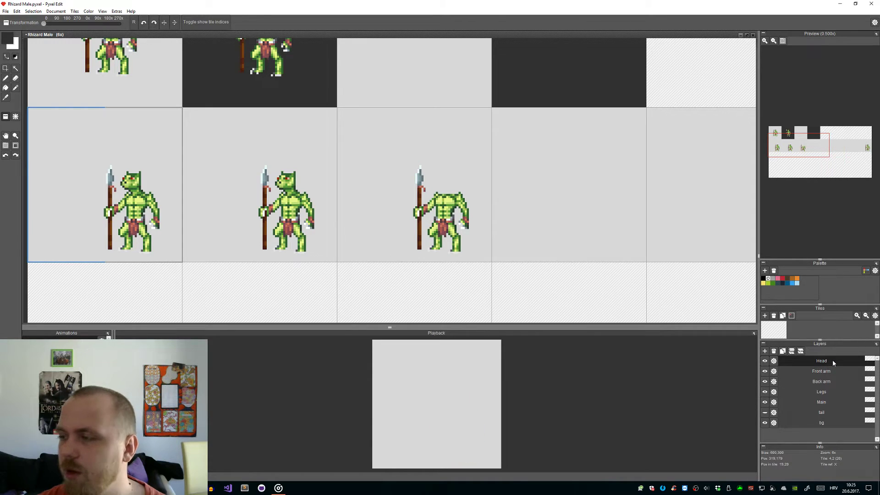
click(405, 229)
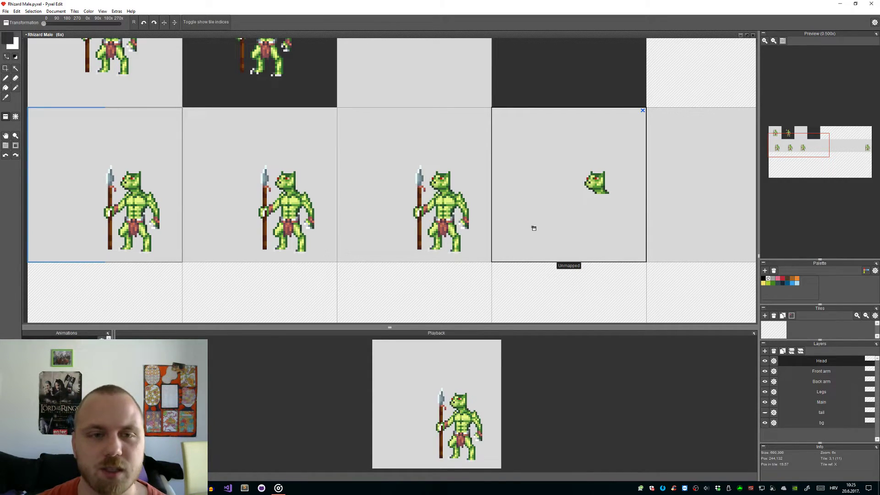
Step: Try rotating a large selection of the Back arm layer in the third attack frame so the spear points horizontally
key(s)
drag(510, 274, 480, 255)
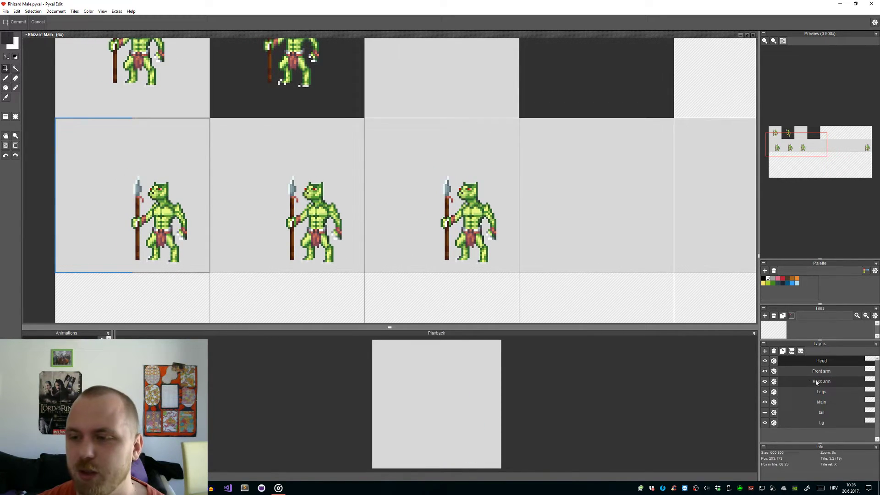
click(822, 379)
drag(509, 291, 404, 161)
drag(513, 294, 524, 170)
drag(465, 232, 473, 228)
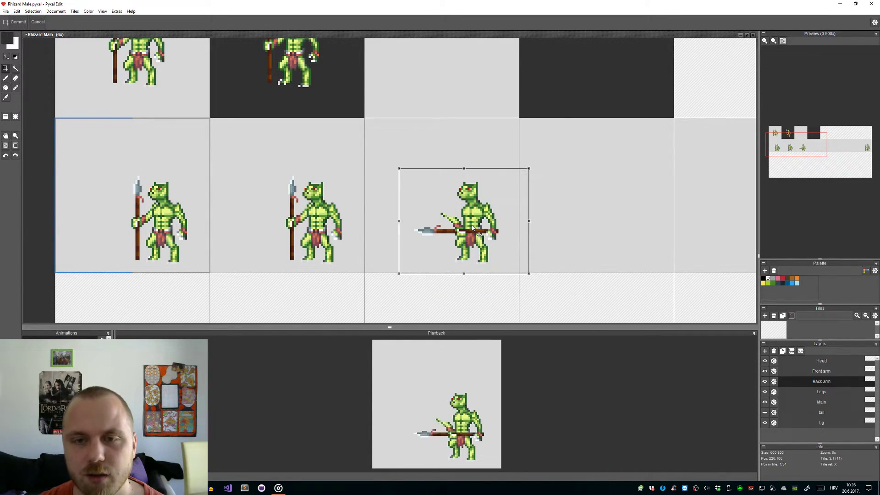
key(Escape)
key(ctrl+d)
Step: Rotate the Back arm and spear in the third attack frame to horizontal and place them at the waist
scroll(503, 248, up, 3)
scroll(447, 269, down, 2)
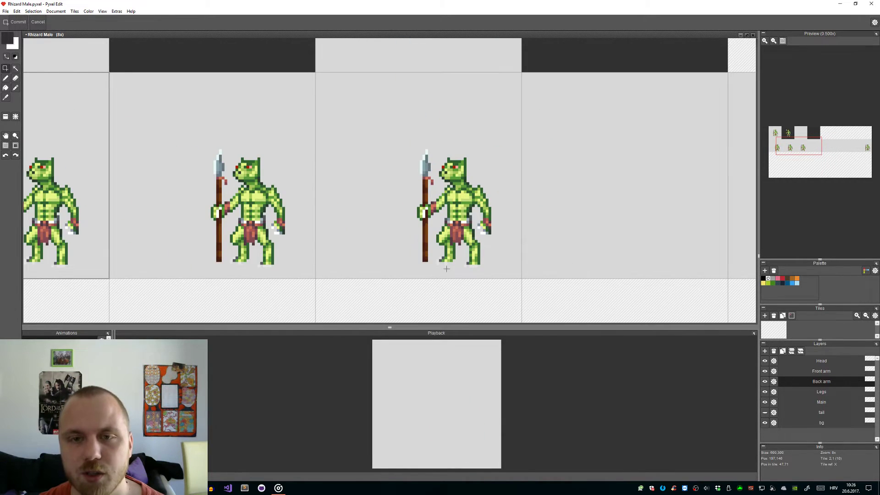
drag(438, 257, 408, 178)
drag(402, 150, 497, 193)
mouse_move(472, 226)
mouse_down()
mouse_move(482, 240)
mouse_move(486, 232)
mouse_up()
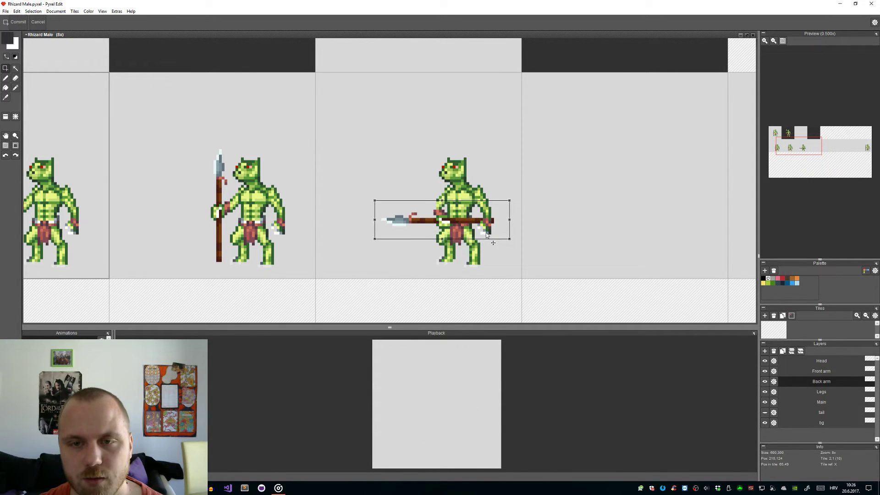
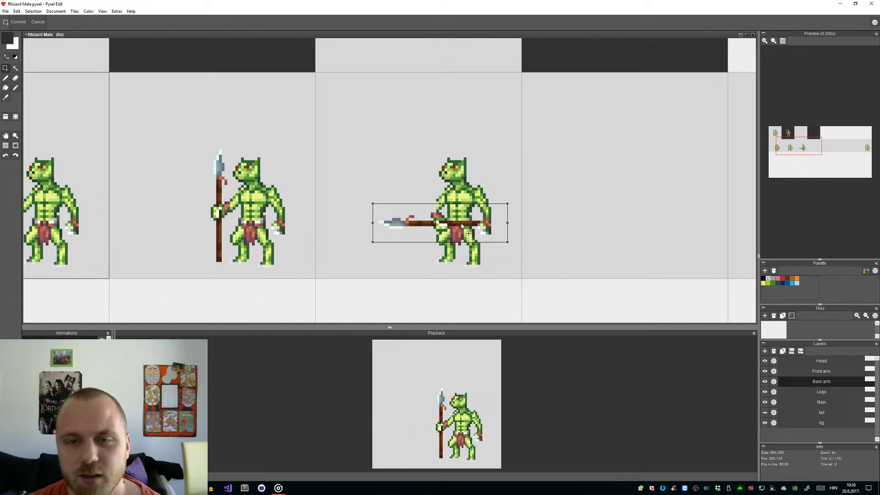
drag(462, 223, 464, 223)
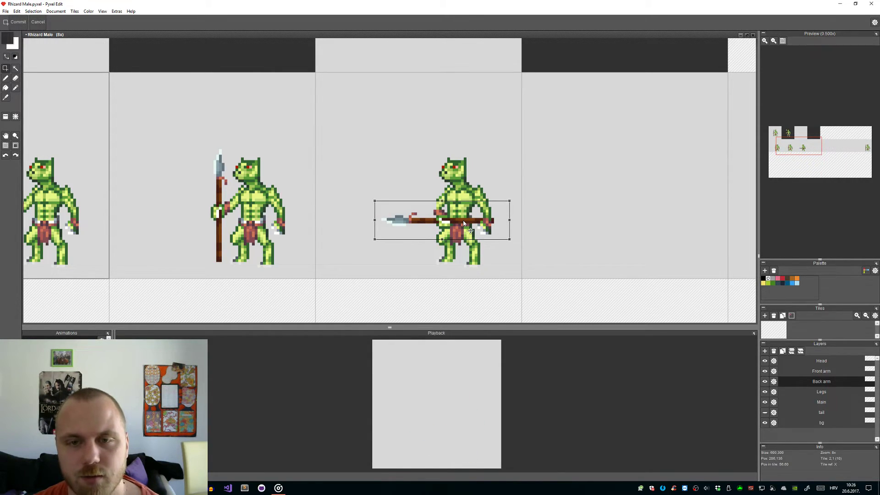
key(Return)
click(496, 255)
Step: Try rotating the Back arm and spear in the second attack frame to a diagonal angle
scroll(495, 254, up, 1)
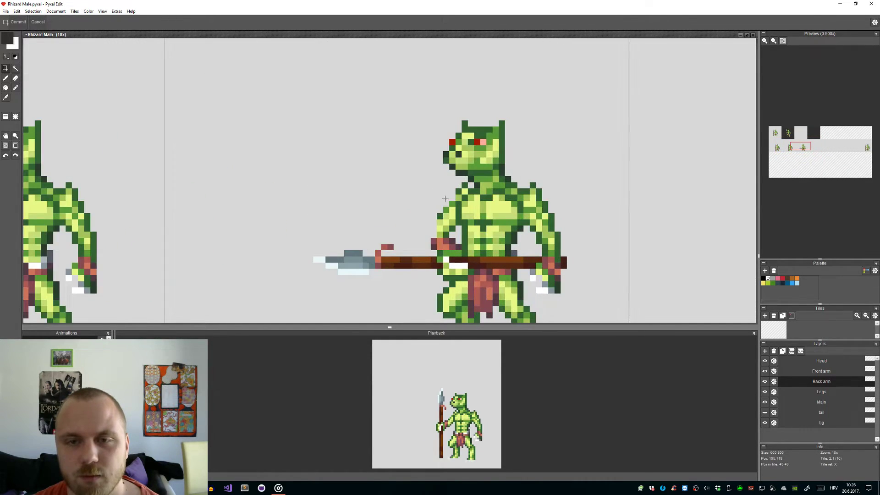
scroll(495, 255, down, 1)
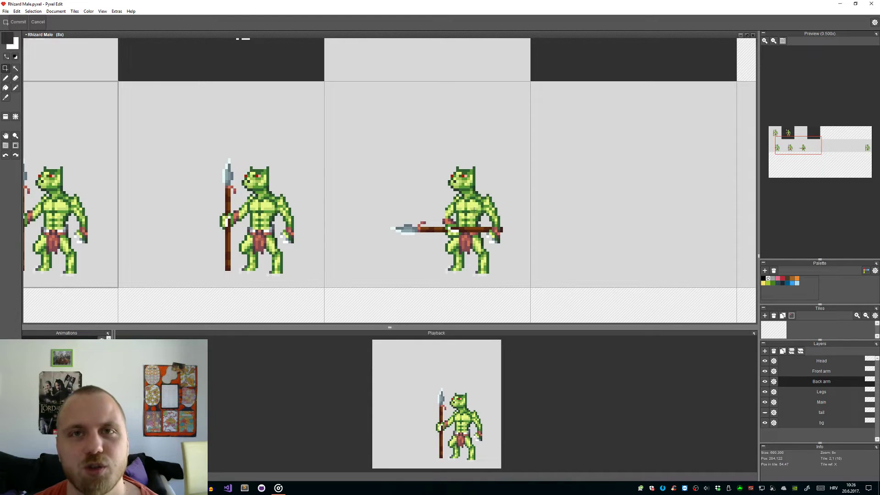
scroll(284, 267, down, 1)
scroll(284, 267, up, 2)
drag(393, 278, 275, 86)
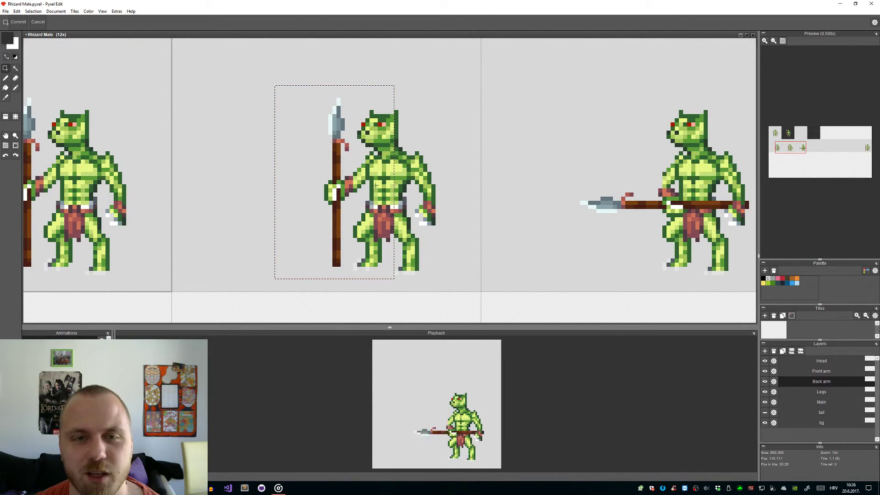
drag(353, 267, 291, 81)
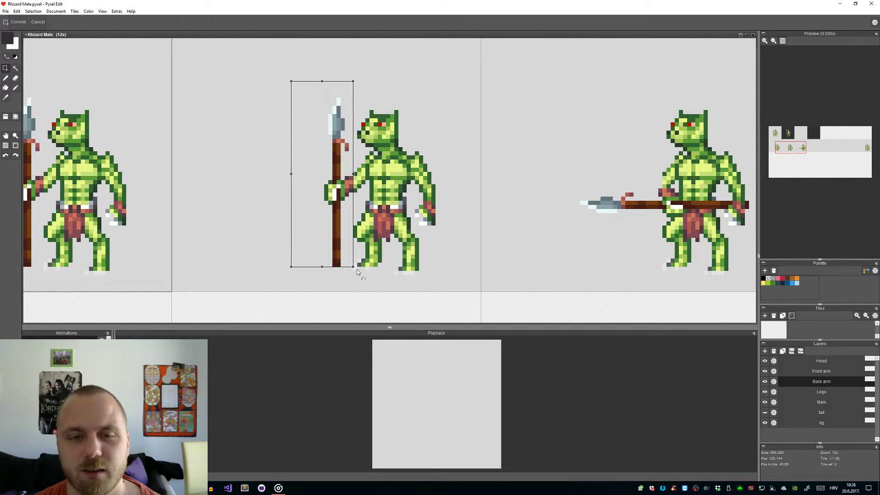
drag(359, 272, 396, 240)
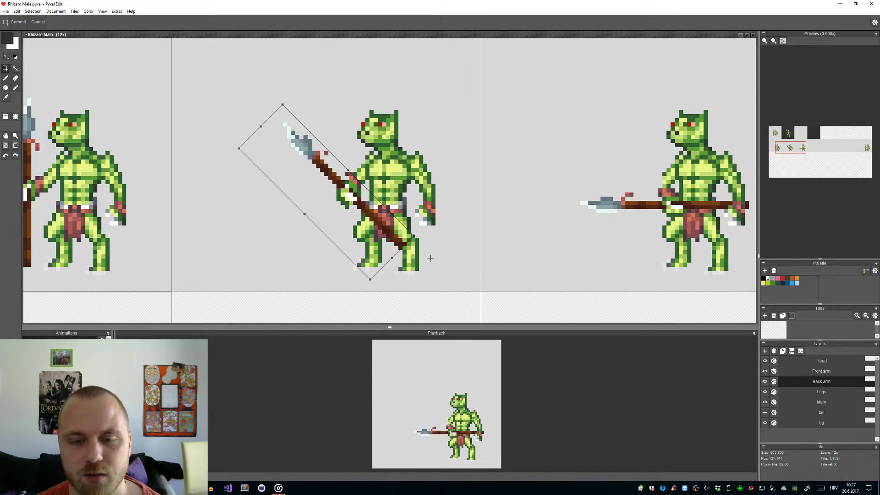
scroll(431, 258, down, 3)
click(101, 338)
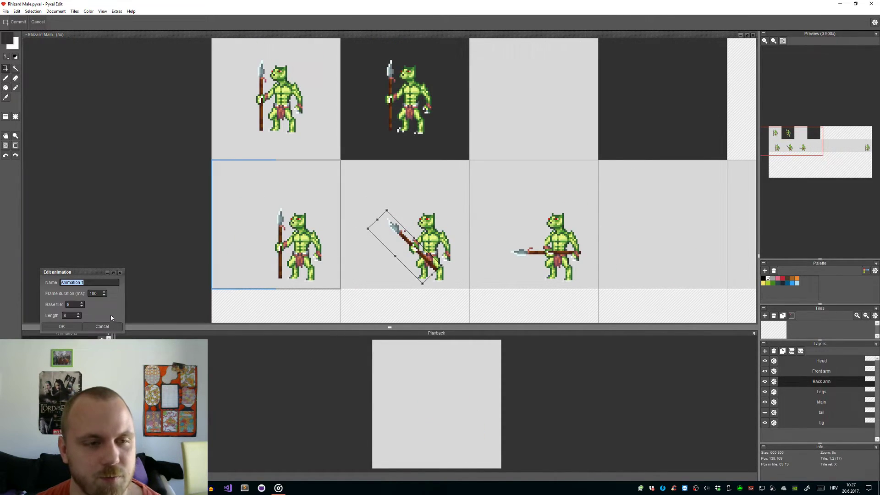
key(Return)
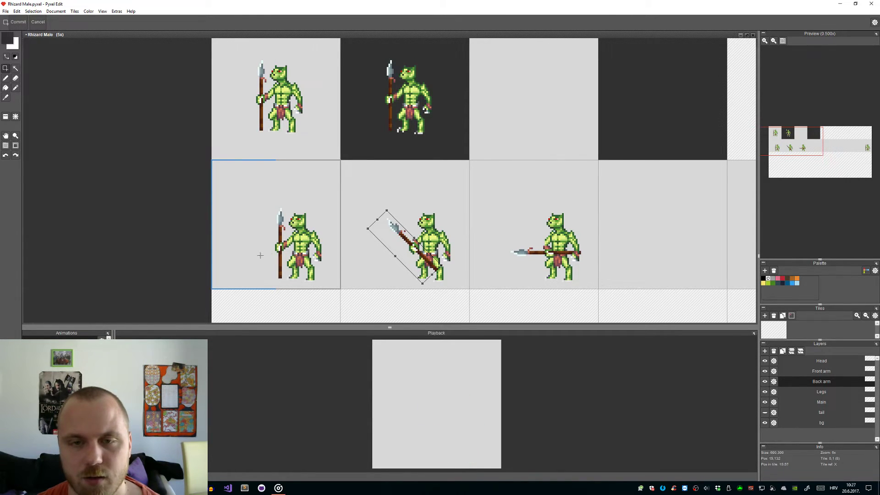
key(Escape)
Step: Copy the Back arm tile with the horizontal spear from the third attack frame to the second
key(t)
drag(504, 275, 465, 294)
scroll(422, 254, up, 4)
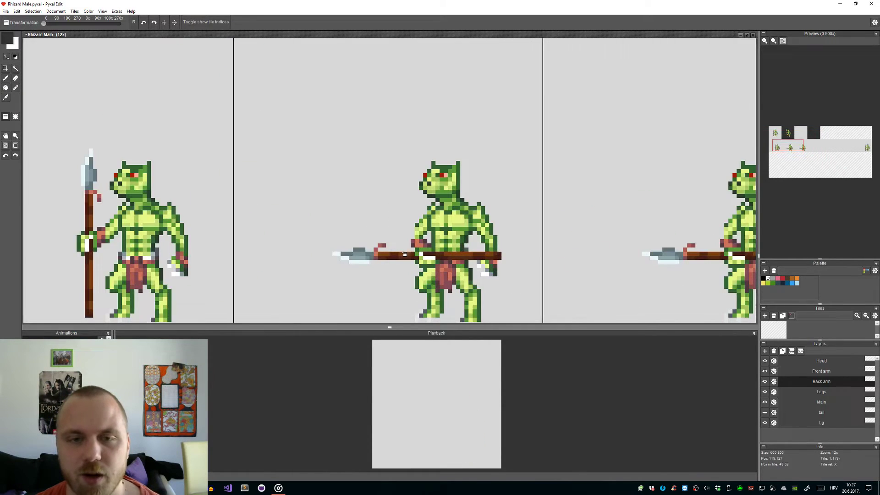
Step: Add a new layer above Head and name it Effect
key(b)
scroll(367, 250, down, 3)
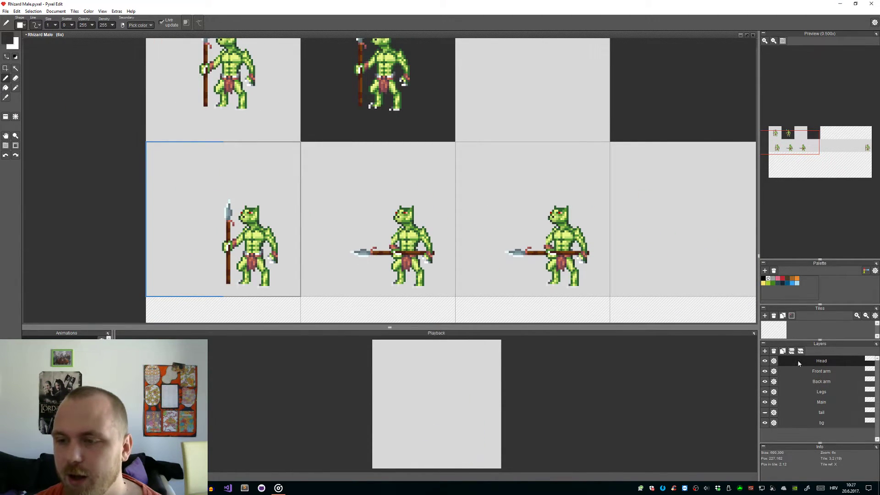
click(765, 351)
right_click(806, 366)
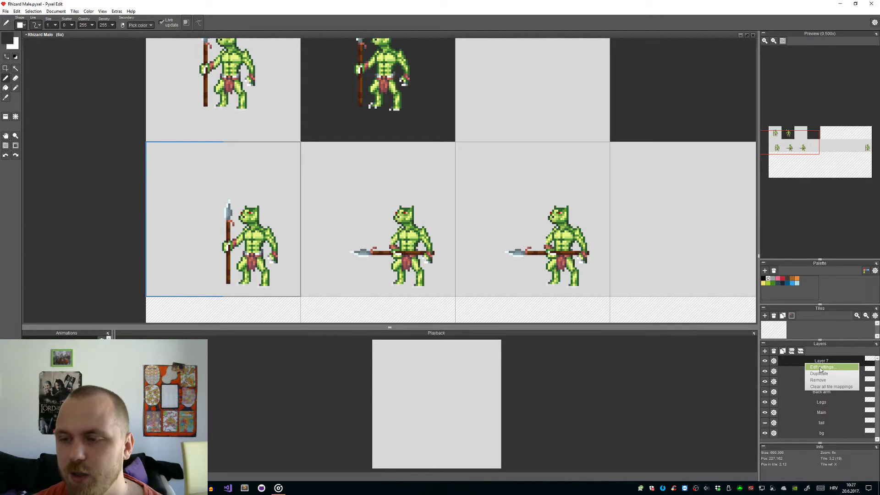
click(821, 368)
text(Effe)
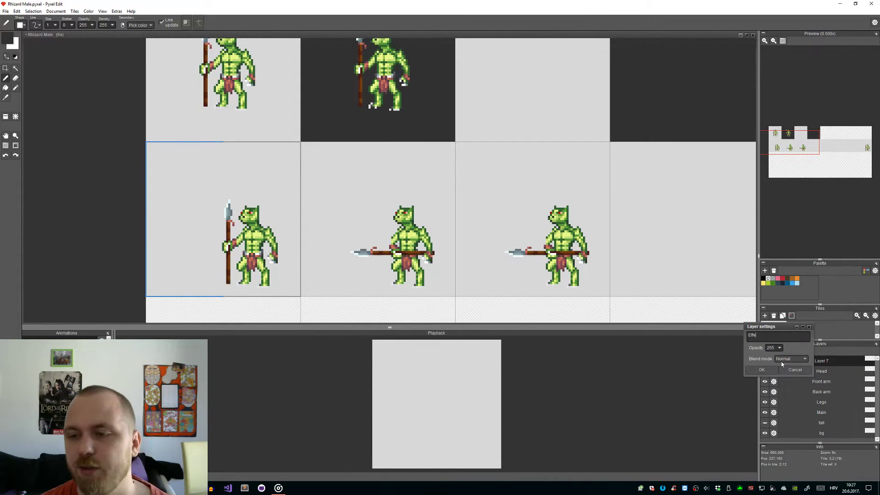
text(ct)
key(Return)
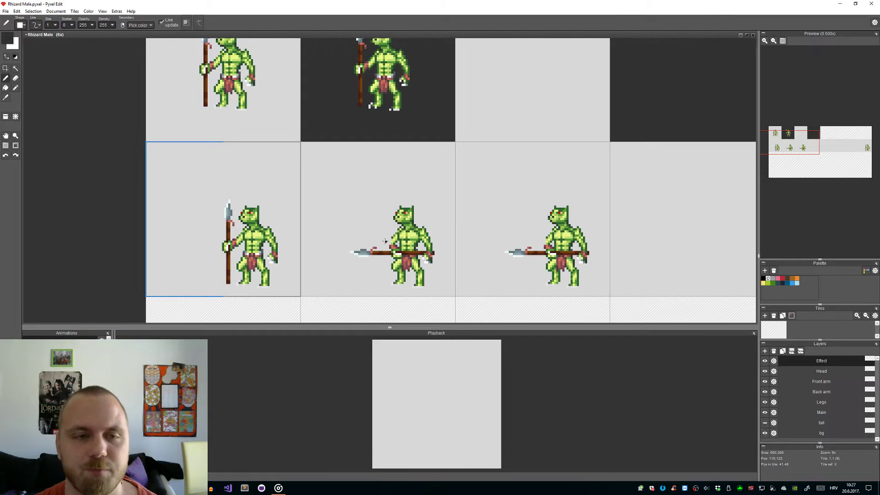
Step: Set the primary drawing colour to white for the Pen tool
scroll(355, 239, up, 2)
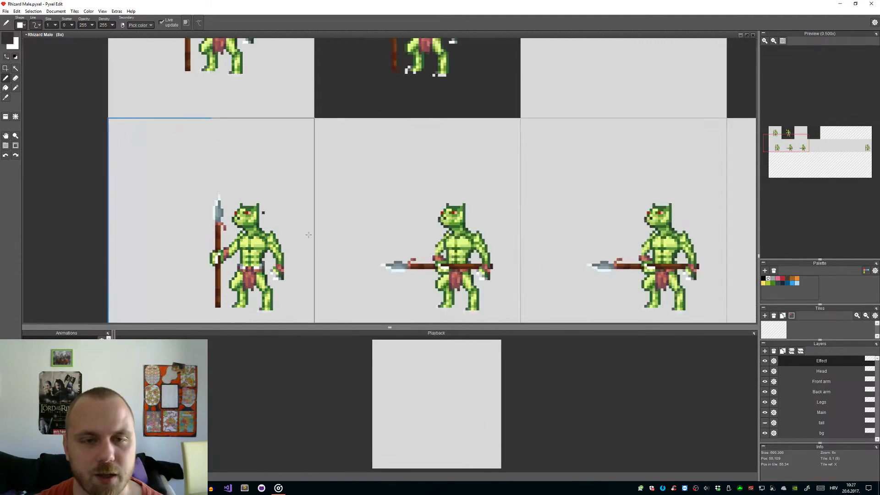
scroll(230, 184, down, 2)
scroll(59, 64, up, 2)
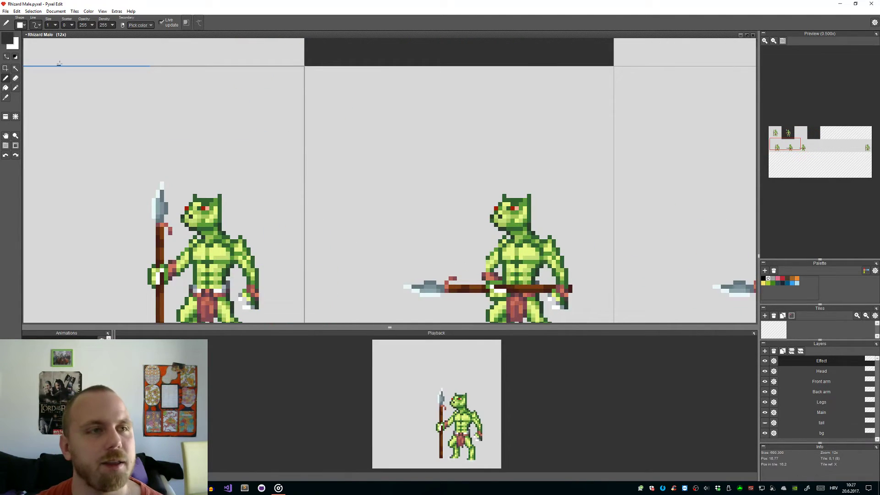
click(6, 39)
click(39, 136)
click(99, 144)
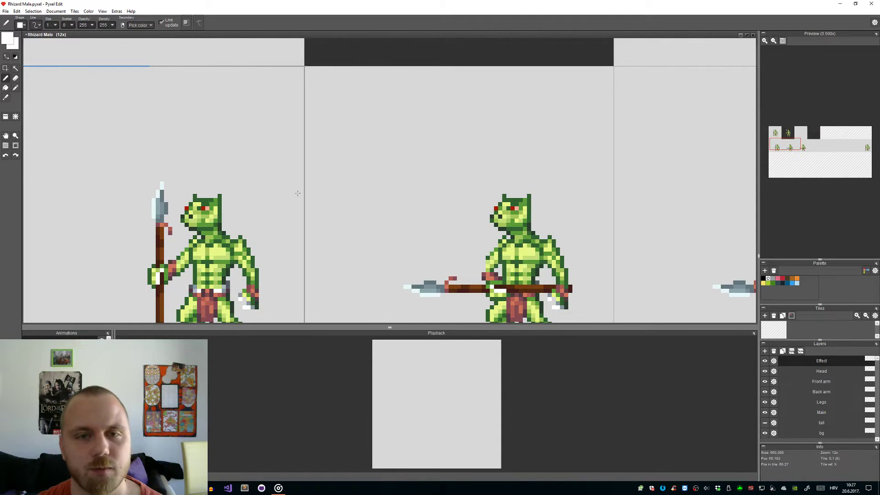
scroll(387, 215, down, 2)
scroll(235, 216, up, 2)
key(ctrl+v)
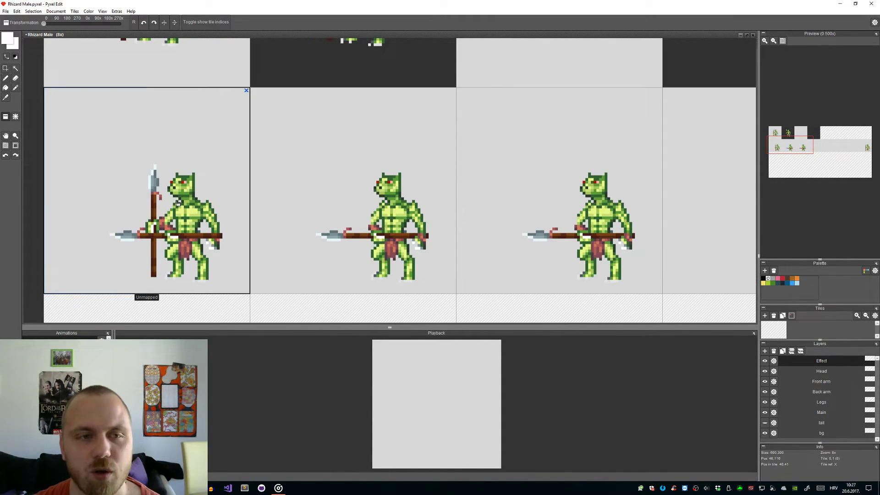
key(Escape)
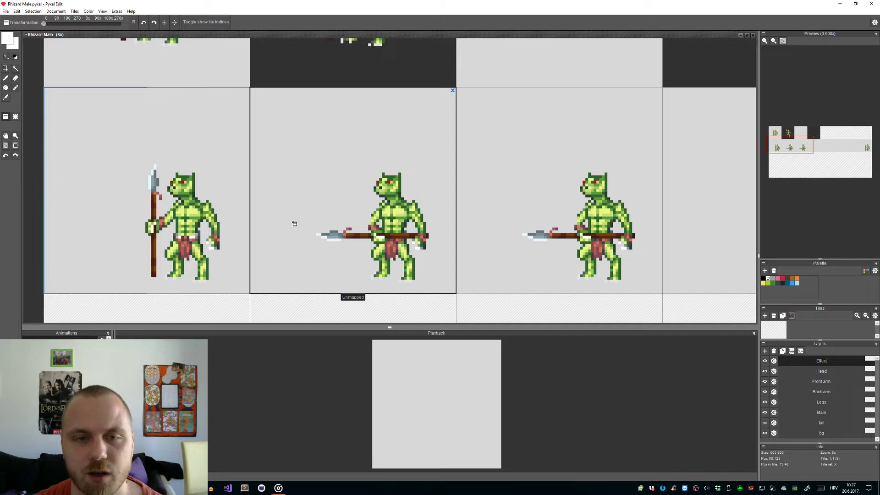
Step: Draw a white curved edge from the horizontal spear's tip up to the upright spear's tip position in the second attack frame, on Back arm
click(831, 393)
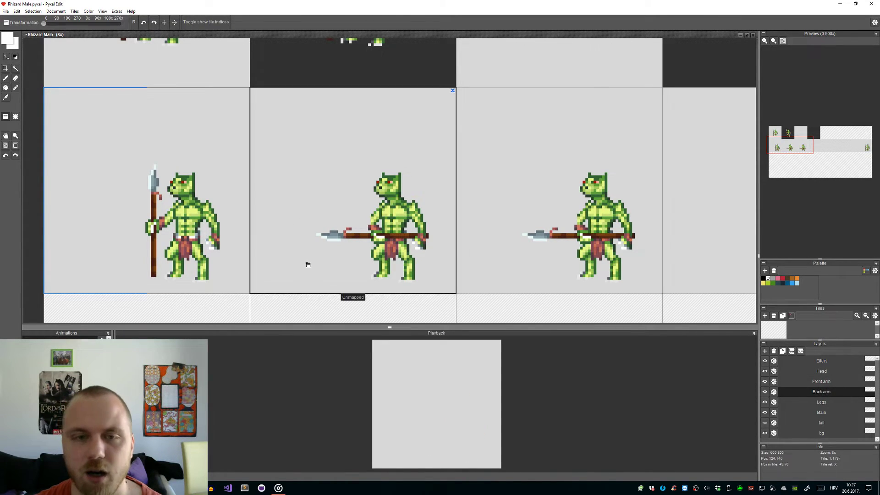
key(ctrl+v)
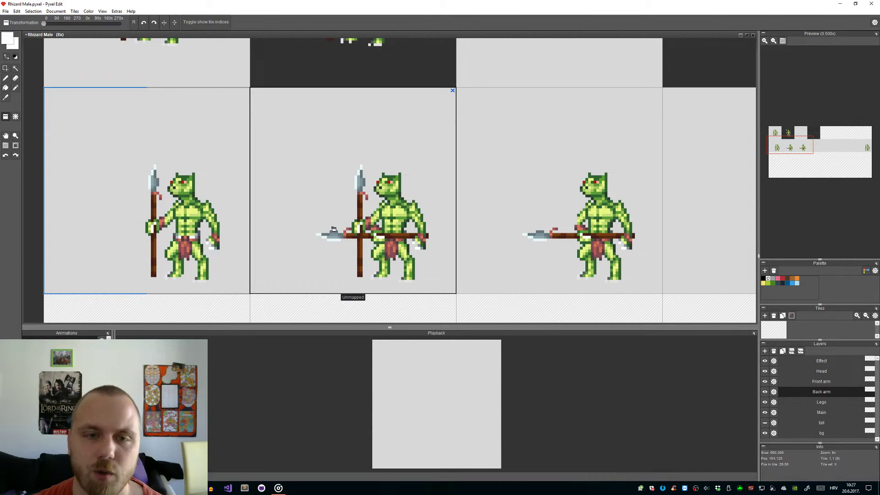
key(Escape)
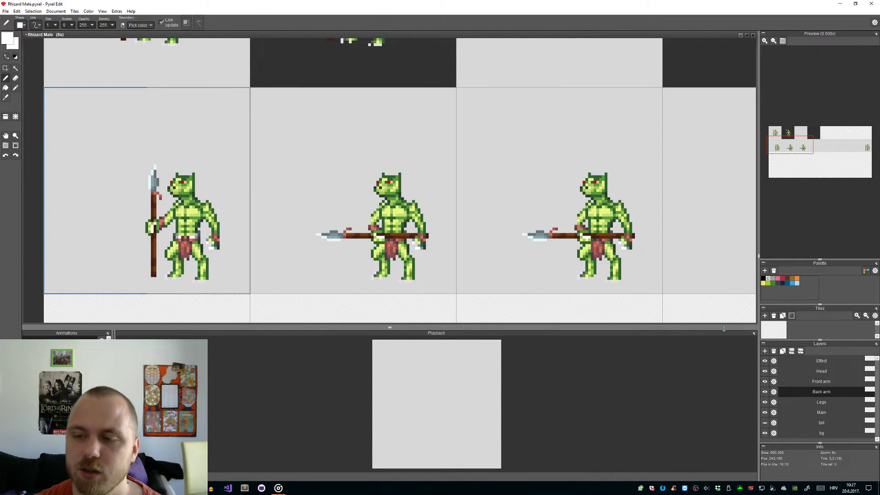
key(ctrl+v)
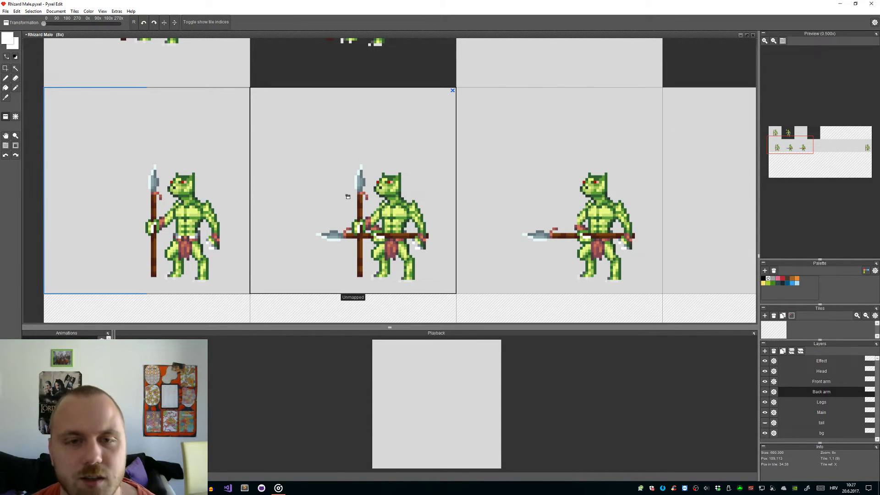
scroll(348, 196, up, 1)
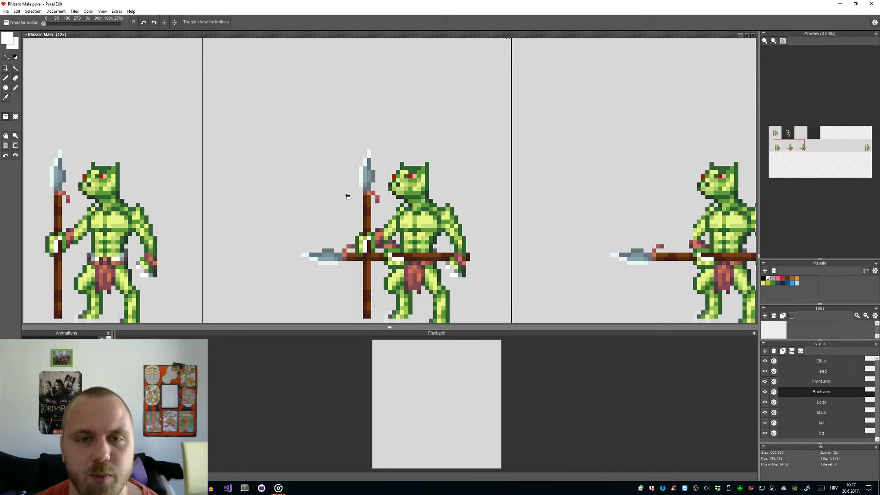
key(b)
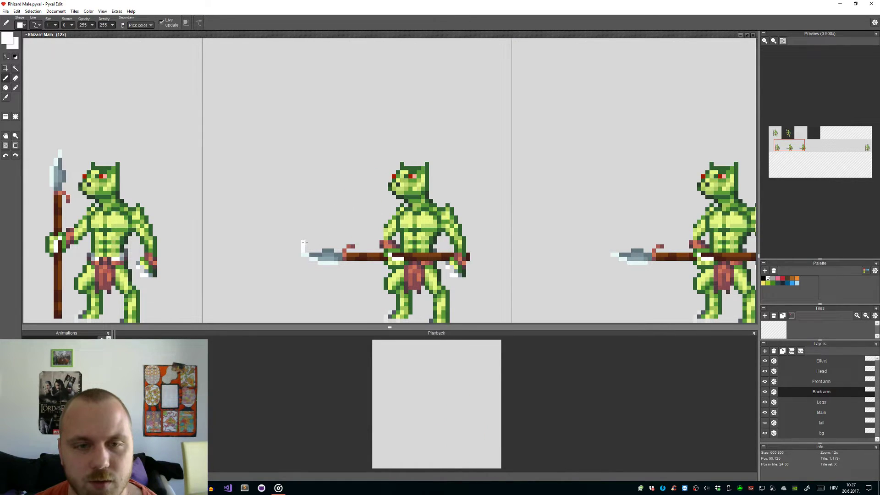
drag(308, 236, 340, 194)
key(ctrl+t)
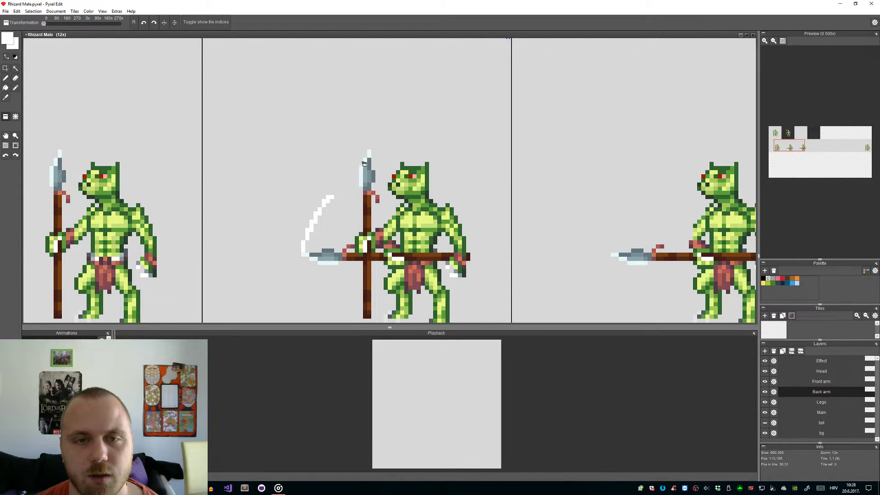
key(b)
drag(331, 196, 363, 158)
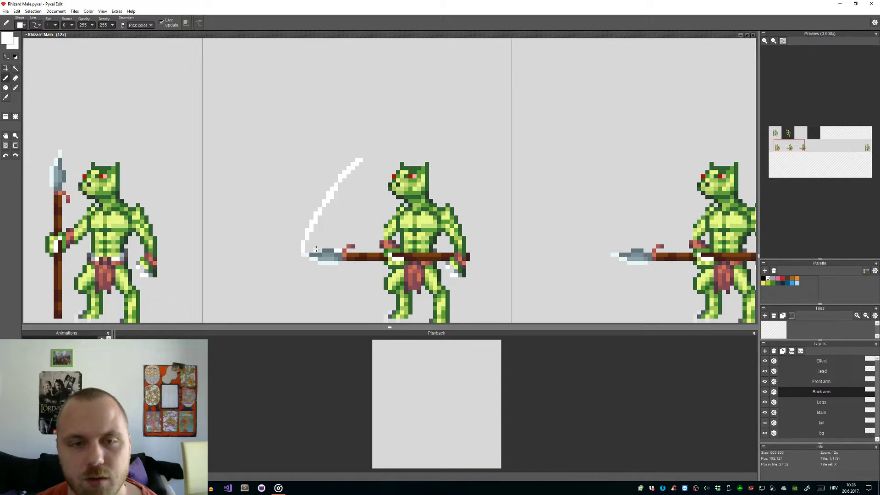
Step: Draw the slash's inner edge from the spear blade to the upper point, close the outline and fill it with white
drag(336, 248, 356, 178)
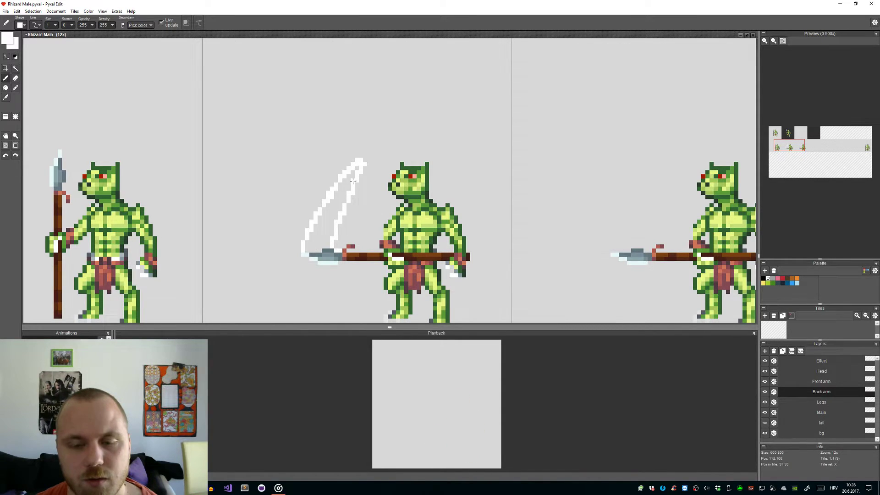
drag(304, 252, 329, 251)
key(f)
click(326, 231)
key(b)
drag(365, 156, 360, 169)
Step: Trim the white slash's inner edge with the Eraser into a clean curve tapering towards its upper point
key(e)
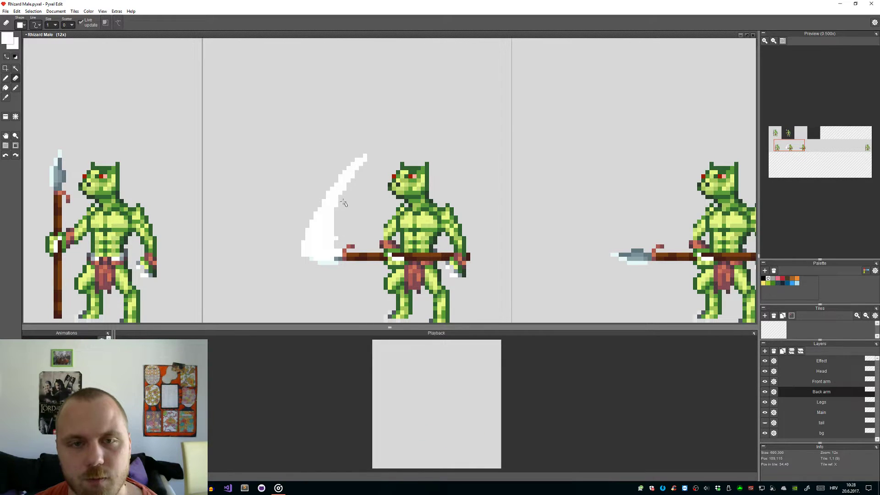
key(b)
key(e)
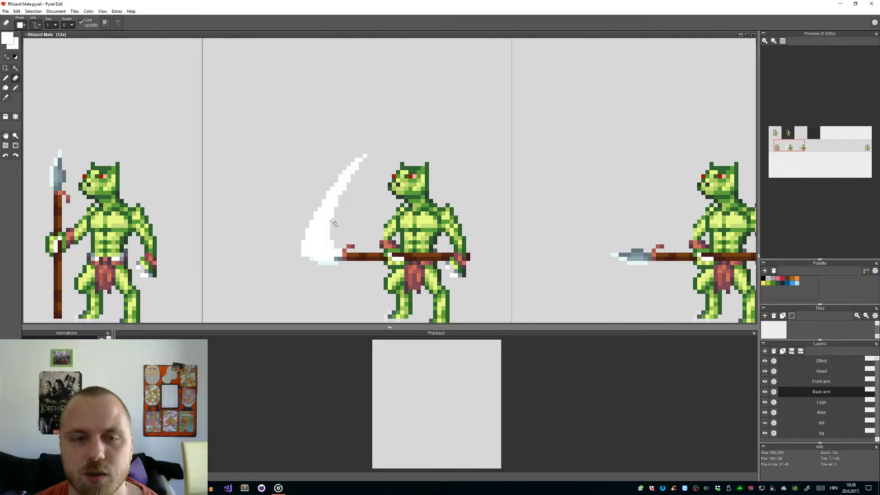
scroll(462, 425, down, 1)
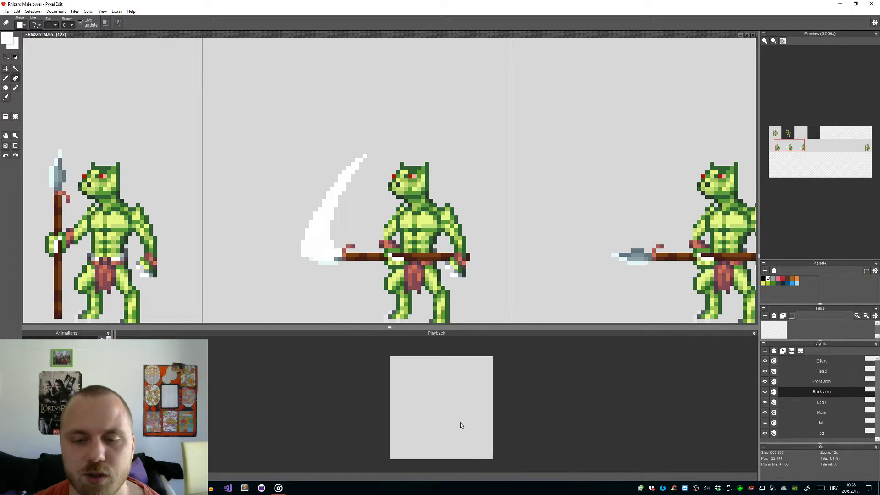
scroll(462, 425, down, 1)
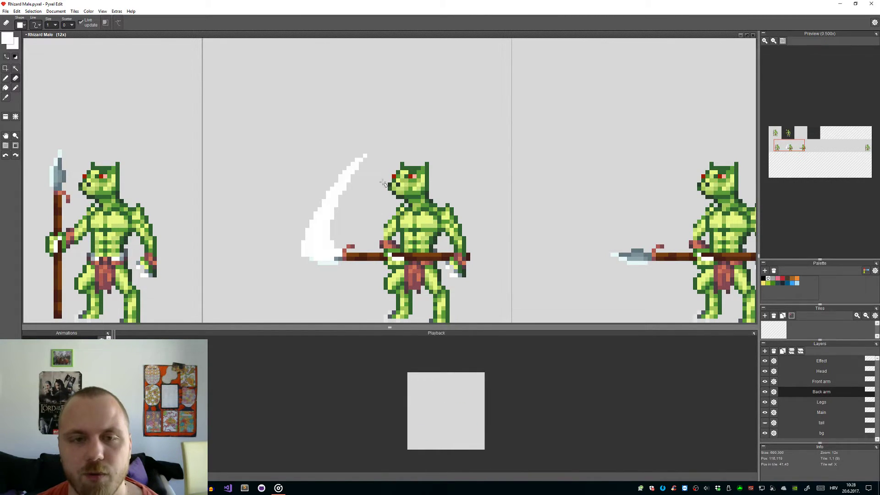
Step: Sample the pale blue from the spear blade's edge and fill the white slash with it
scroll(328, 268, up, 4)
key(i)
click(318, 271)
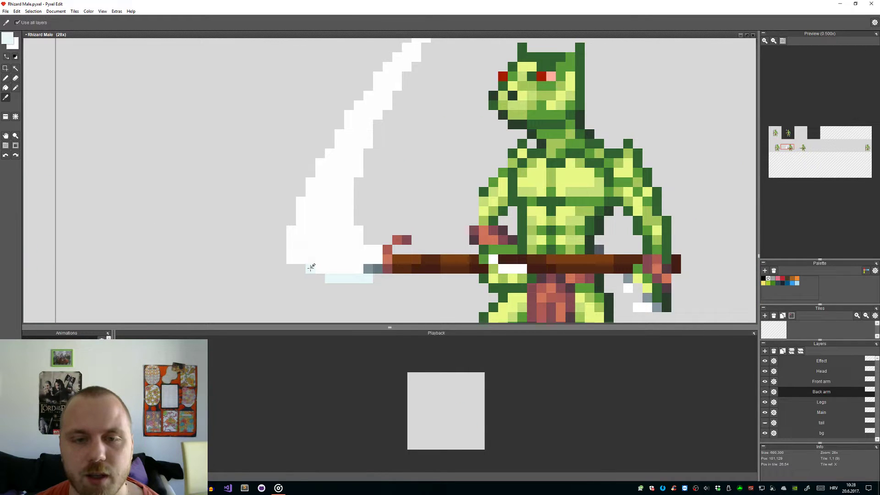
key(f)
scroll(324, 257, down, 3)
click(328, 230)
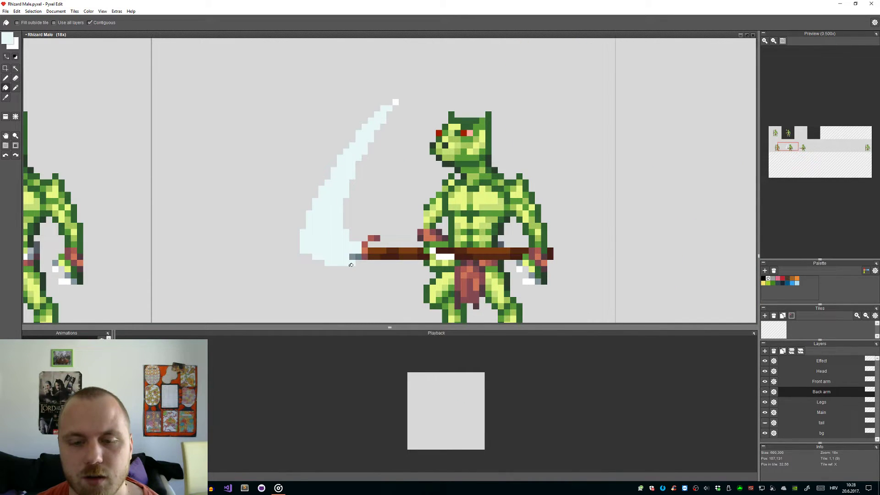
scroll(339, 266, down, 2)
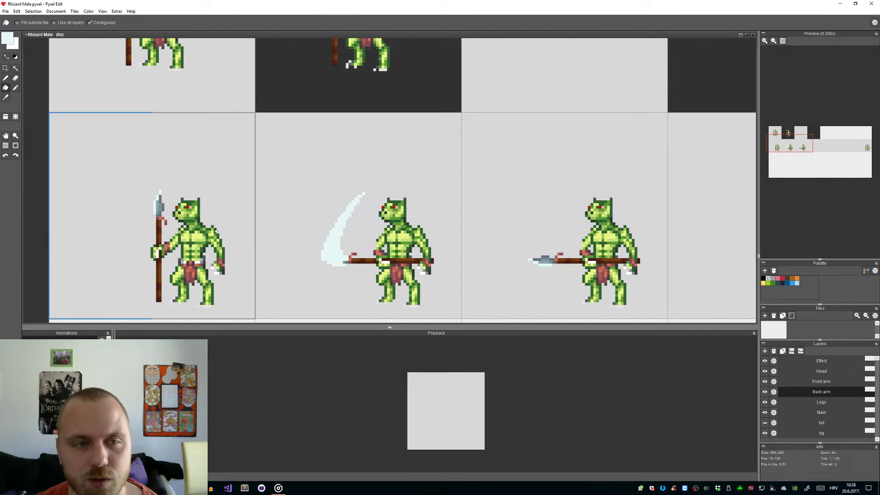
scroll(145, 204, up, 2)
scroll(175, 190, down, 3)
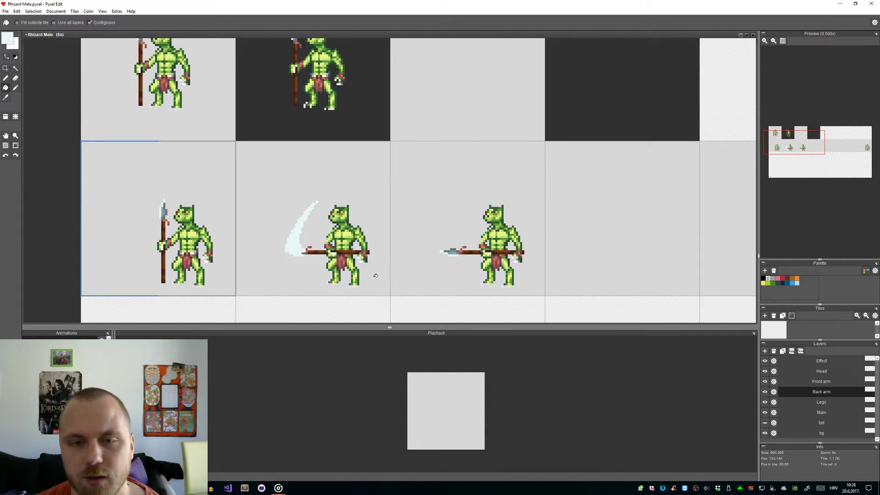
key(t)
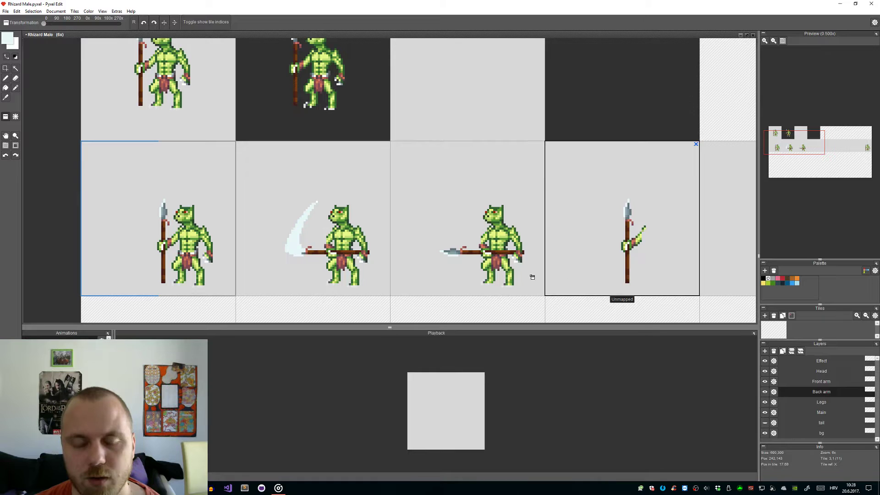
scroll(323, 252, up, 3)
key(b)
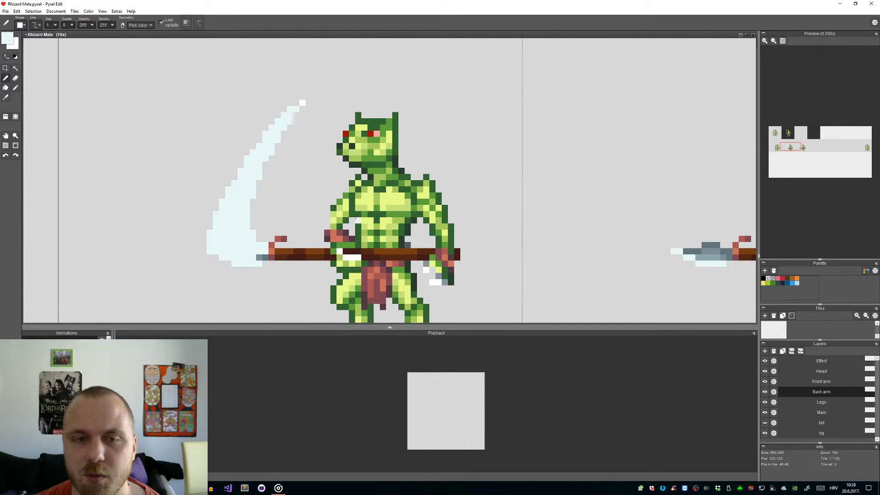
scroll(346, 226, down, 4)
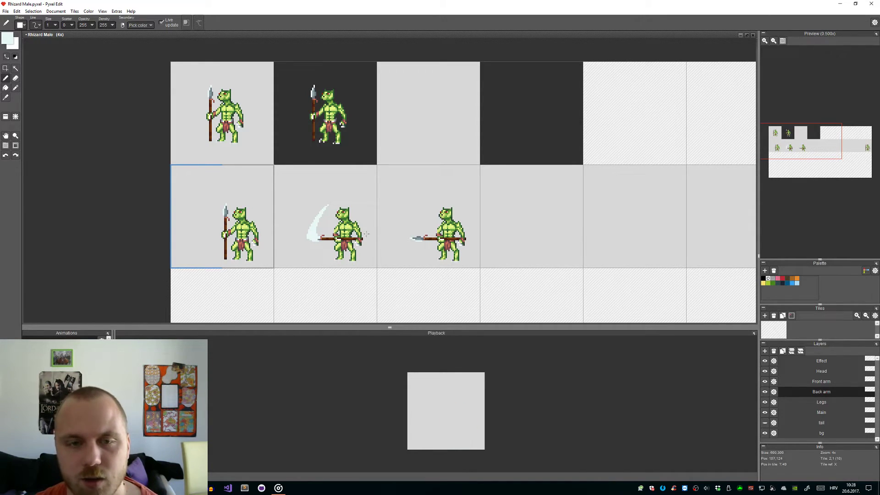
Step: Try to move the pale blue slash in the second attack frame from the Back arm layer to the Effect layer
click(853, 361)
key(t)
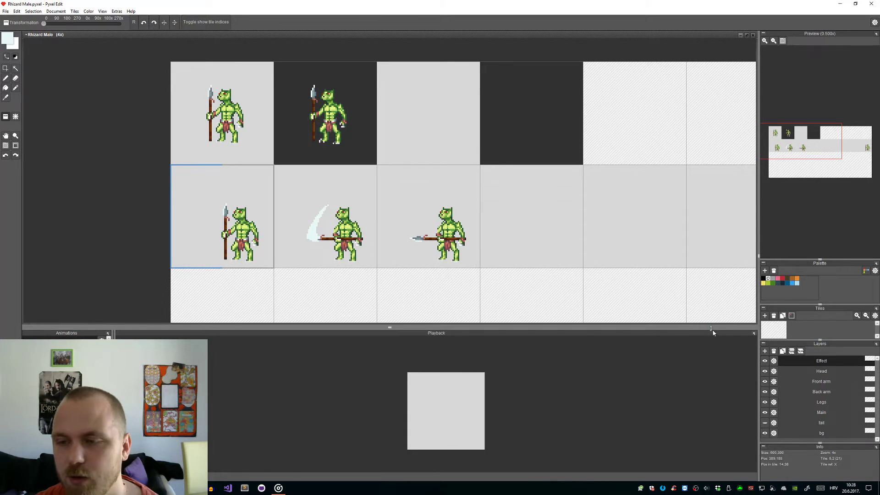
click(765, 392)
click(765, 392)
click(805, 394)
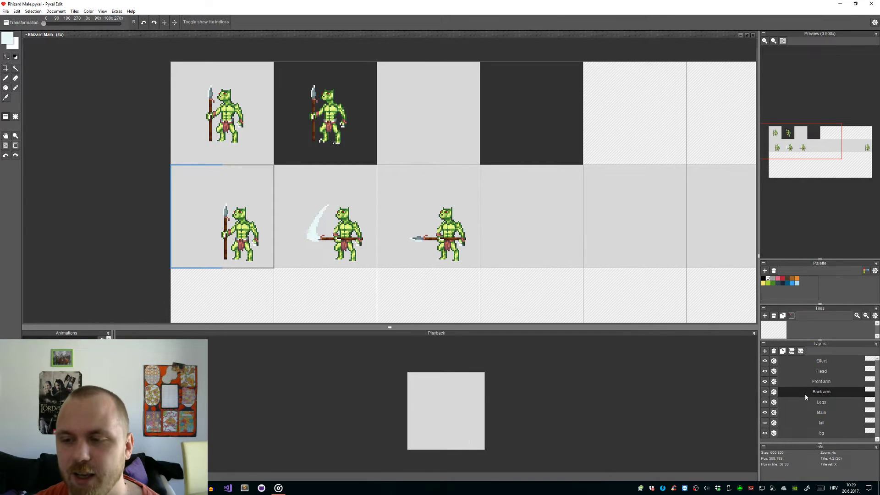
scroll(317, 243, up, 2)
key(w)
click(317, 231)
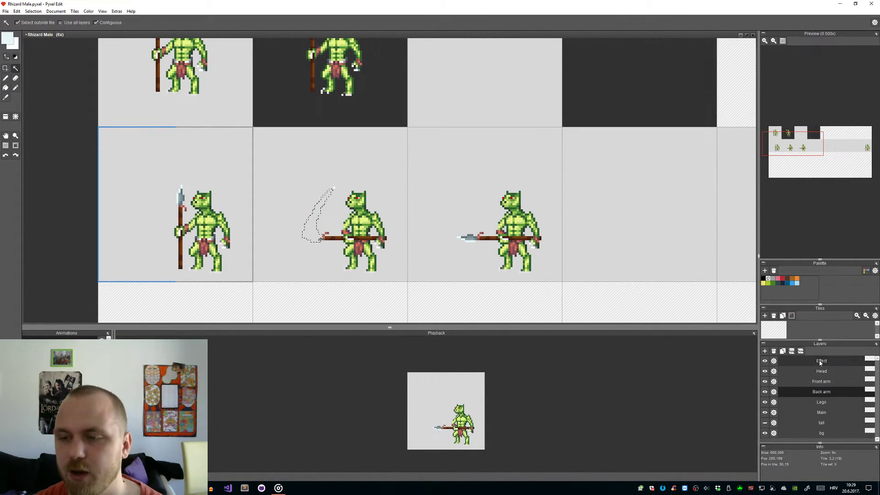
click(821, 361)
key(ctrl+t)
click(821, 392)
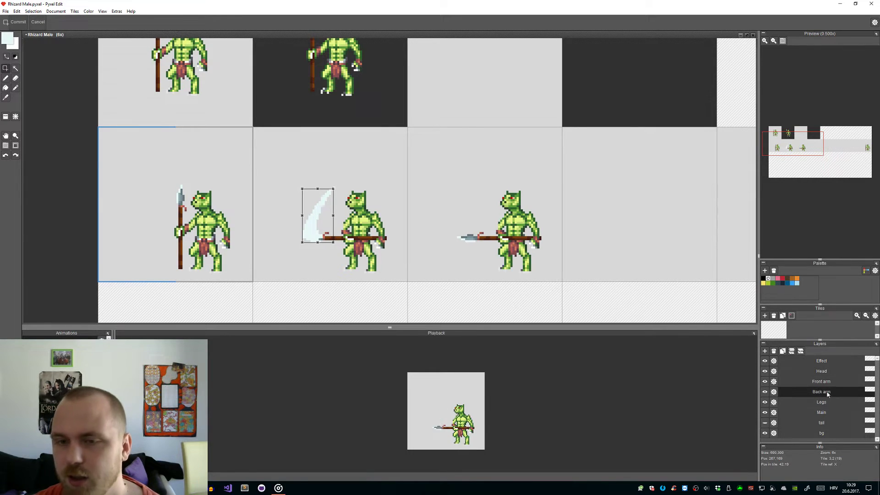
Step: Save the sprite file and check whether the slash belongs to the Effect layer
key(t)
key(ctrl+s)
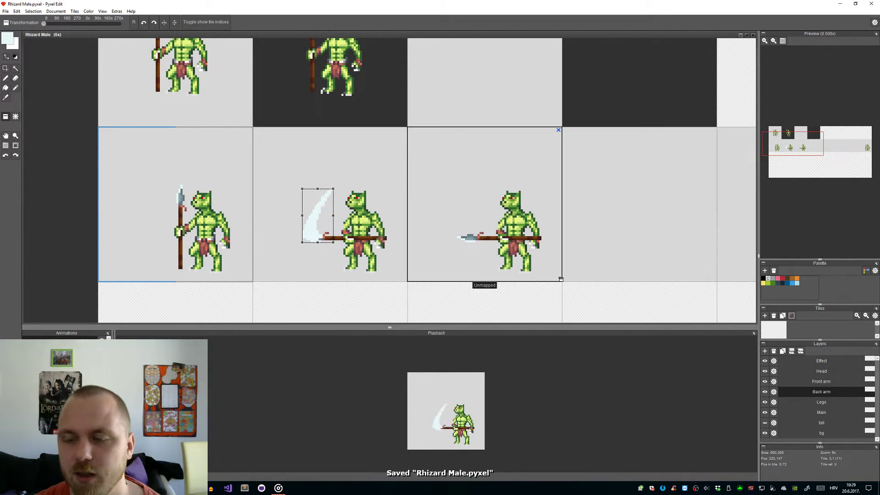
key(m)
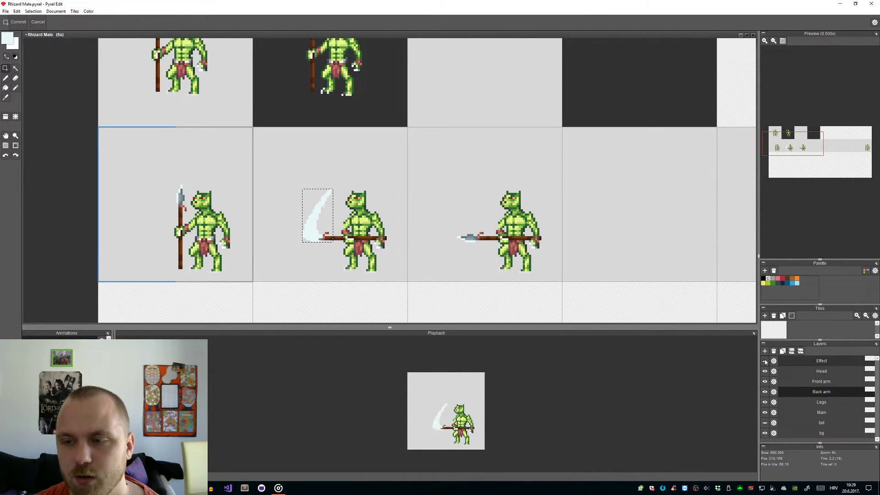
Step: Cut the pale blue slash from the Back arm layer, paste it in place on the Effect layer and check that layer's visibility
click(794, 393)
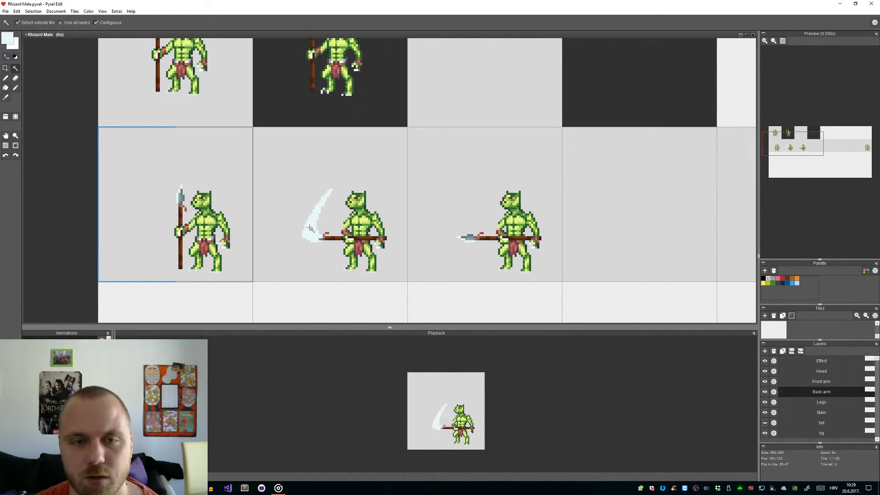
click(798, 361)
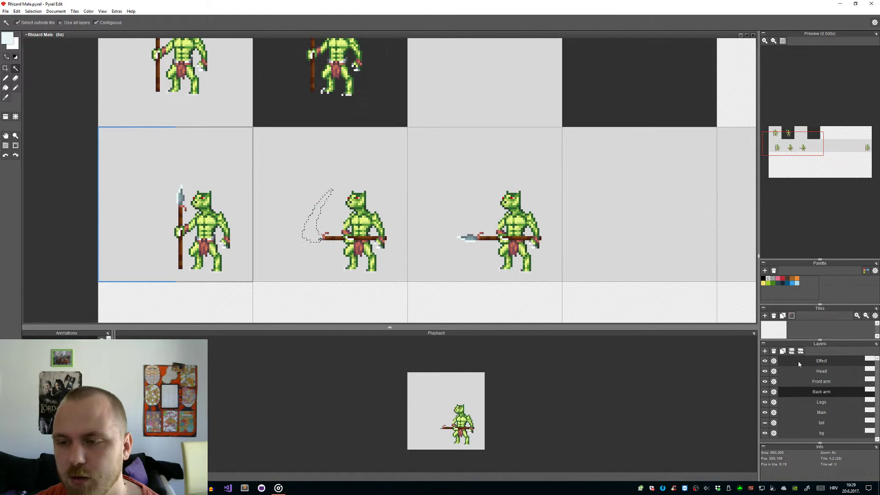
key(ctrl+v)
key(Return)
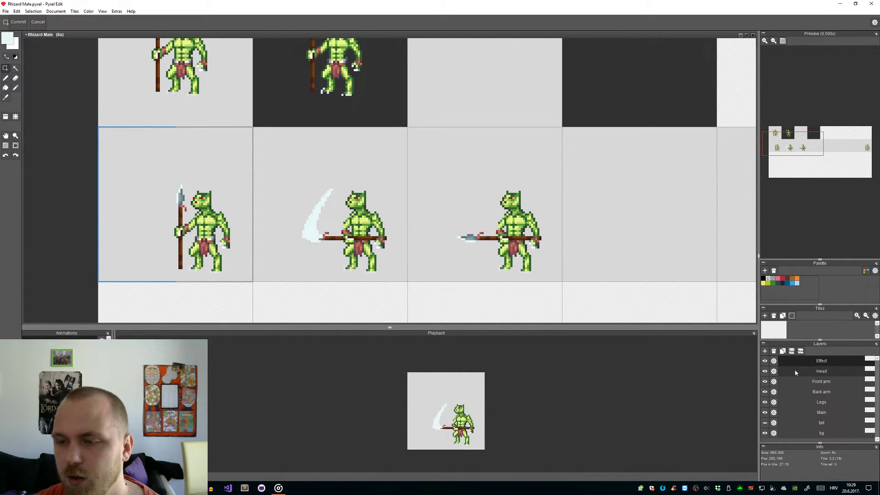
click(810, 392)
key(Delete)
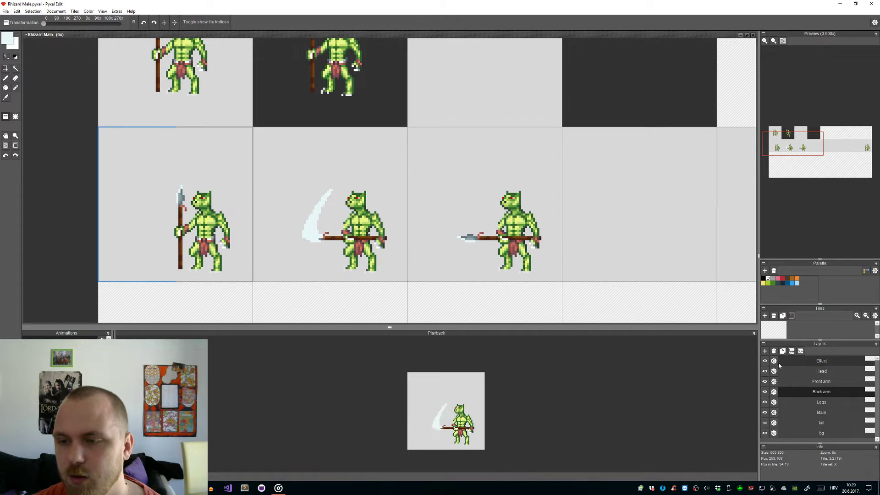
click(765, 362)
click(765, 362)
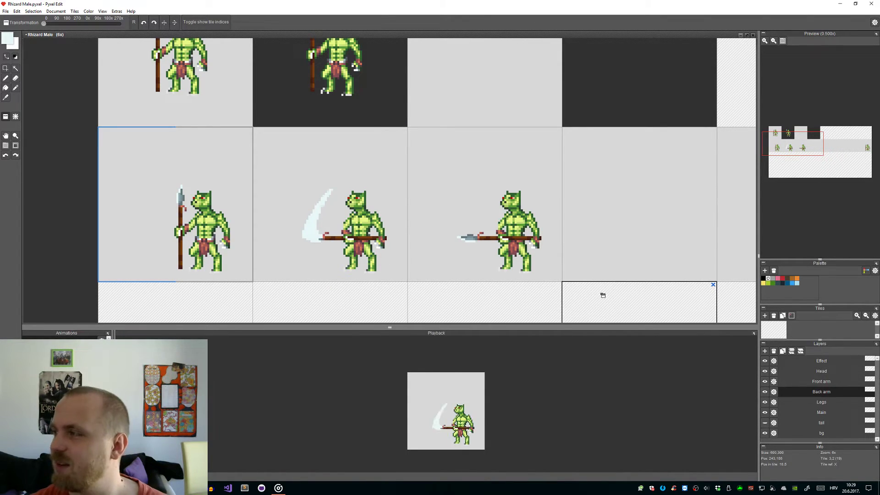
Step: Copy the Effect slash to the third attack frame and erase its upper and outer parts down to a short wisp around the spear blade
click(830, 364)
drag(634, 255, 517, 238)
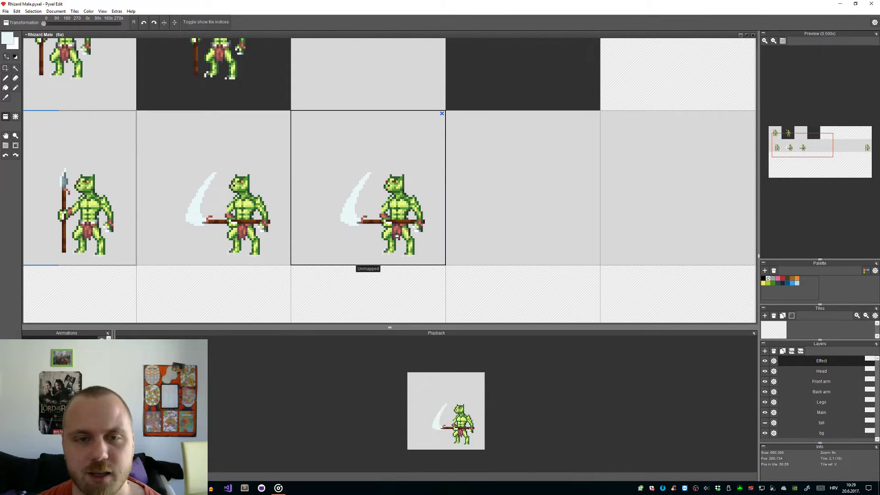
scroll(355, 211, up, 1)
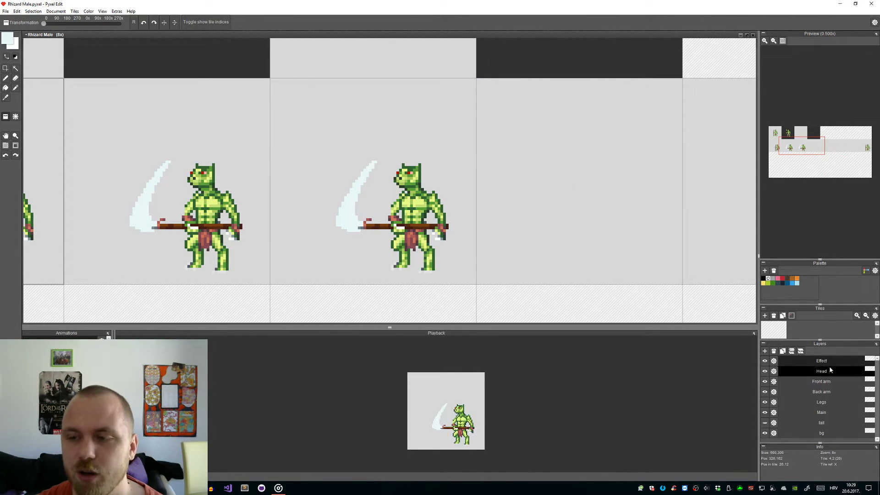
scroll(364, 190, up, 5)
key(e)
mouse_move(320, 233)
mouse_down()
mouse_move(396, 127)
mouse_move(305, 230)
mouse_move(395, 146)
mouse_move(337, 221)
mouse_move(367, 171)
mouse_move(319, 218)
mouse_move(359, 163)
mouse_move(304, 255)
mouse_up()
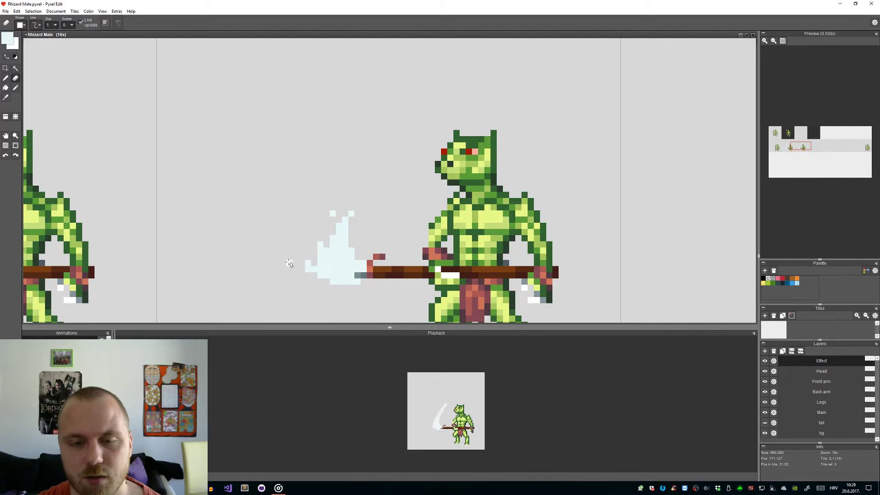
scroll(303, 276, down, 5)
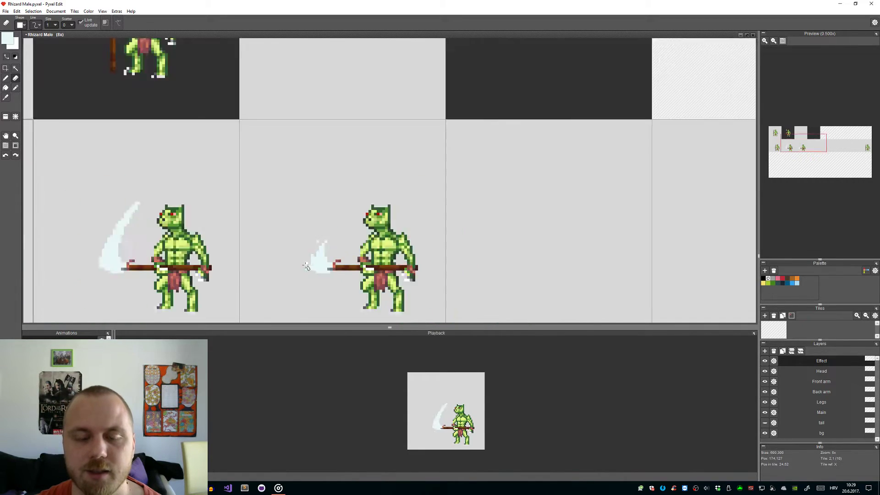
Step: Examine how the pale blue slash changes between the second and third attack frames
scroll(307, 273, up, 2)
key(h)
scroll(294, 272, down, 4)
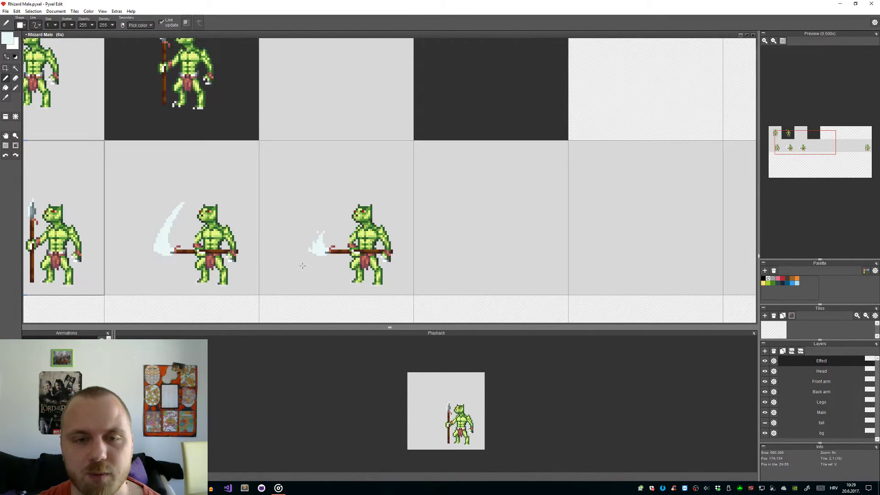
drag(283, 272, 334, 263)
key(b)
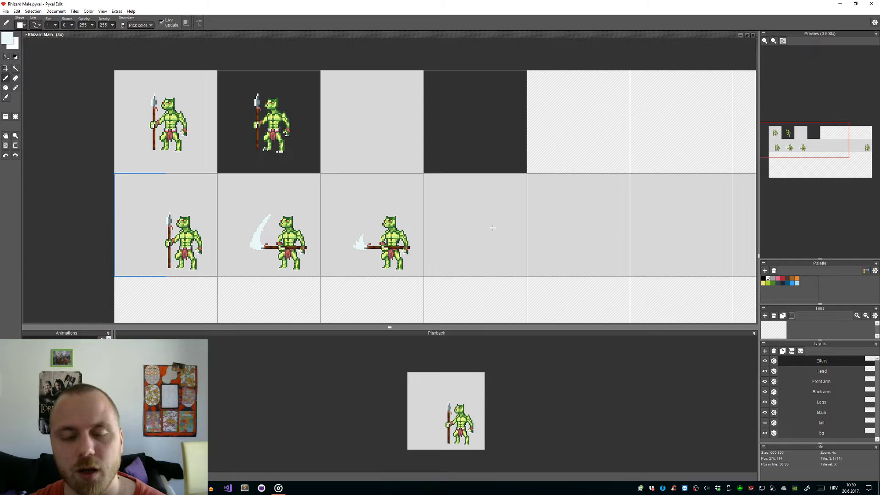
scroll(364, 242, up, 3)
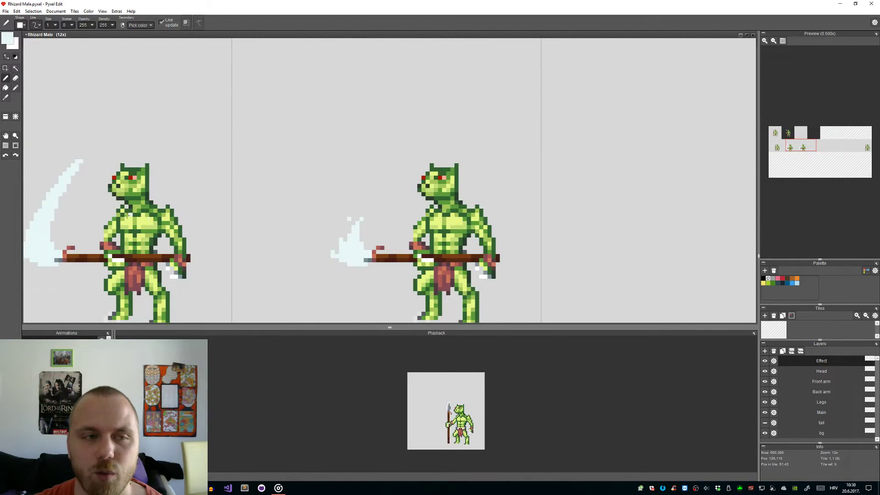
scroll(130, 214, down, 2)
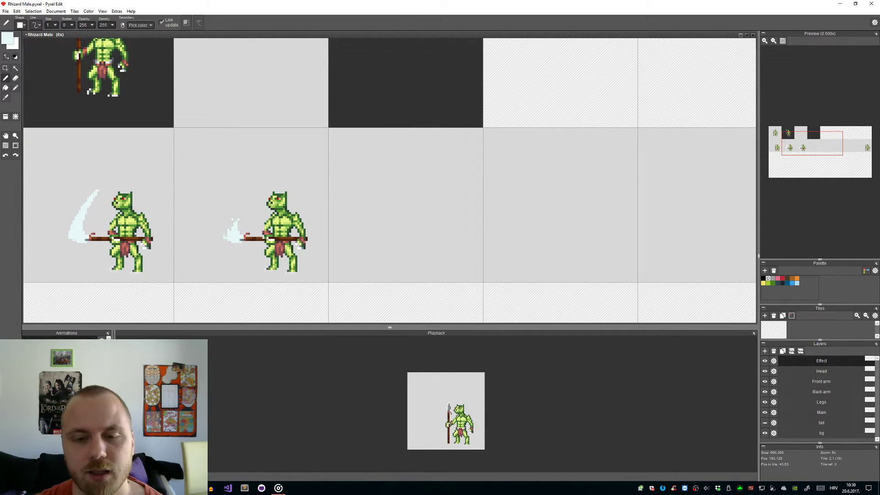
scroll(230, 241, up, 2)
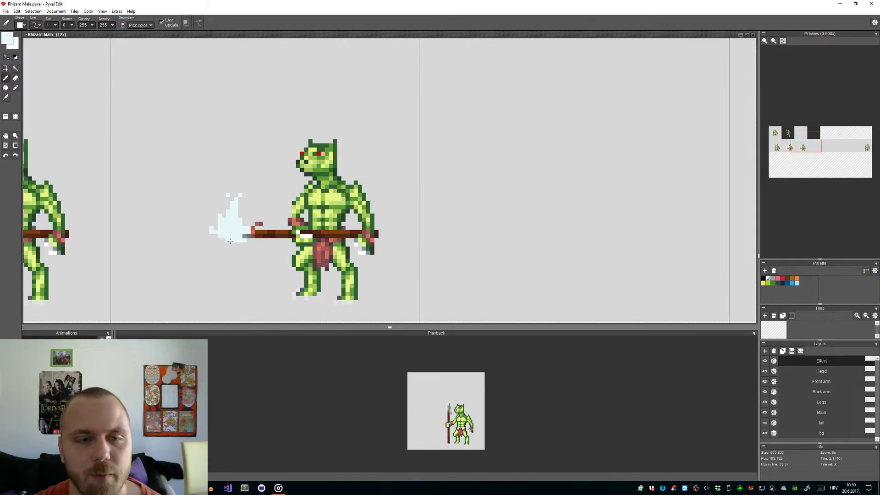
scroll(231, 236, down, 1)
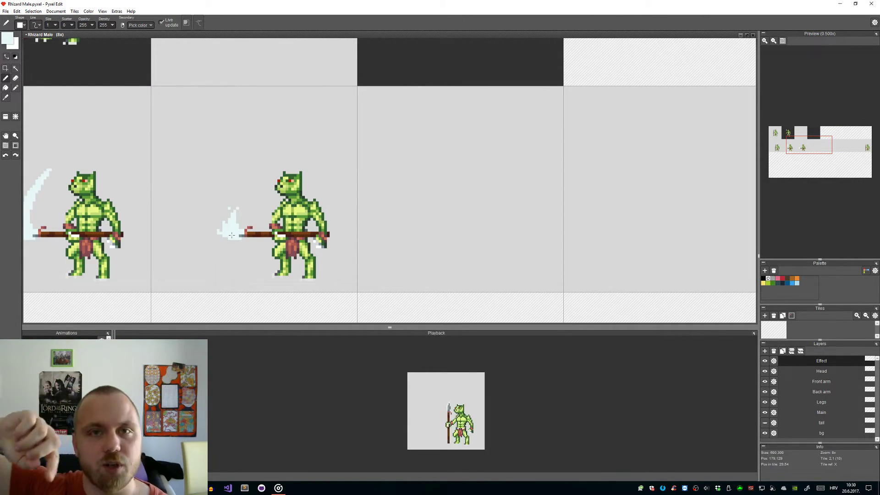
scroll(227, 221, up, 4)
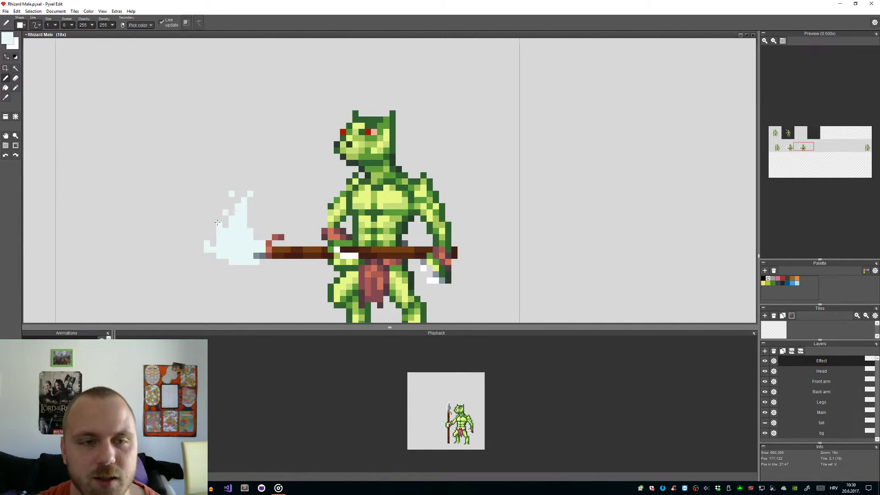
scroll(226, 270, down, 2)
scroll(225, 270, up, 1)
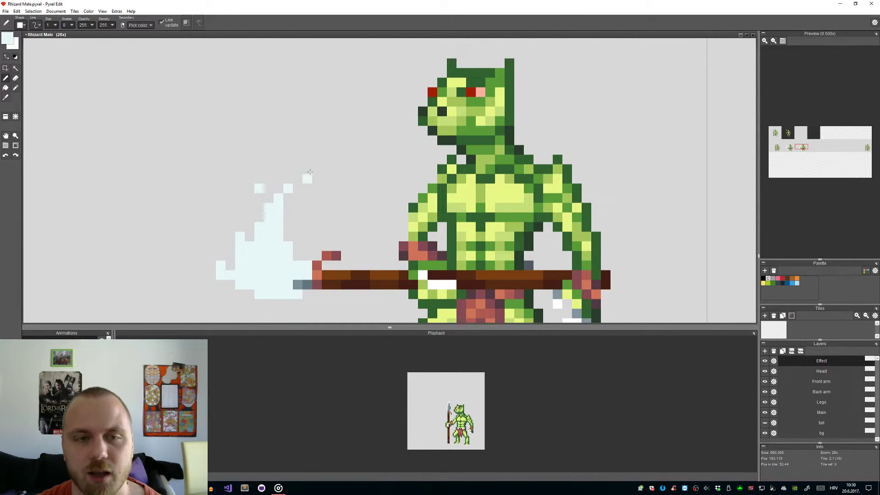
Step: Erase a few pixels along the inner edge of the third frame's slash wisp, undoing a stroke, and compare it with the second frame
key(e)
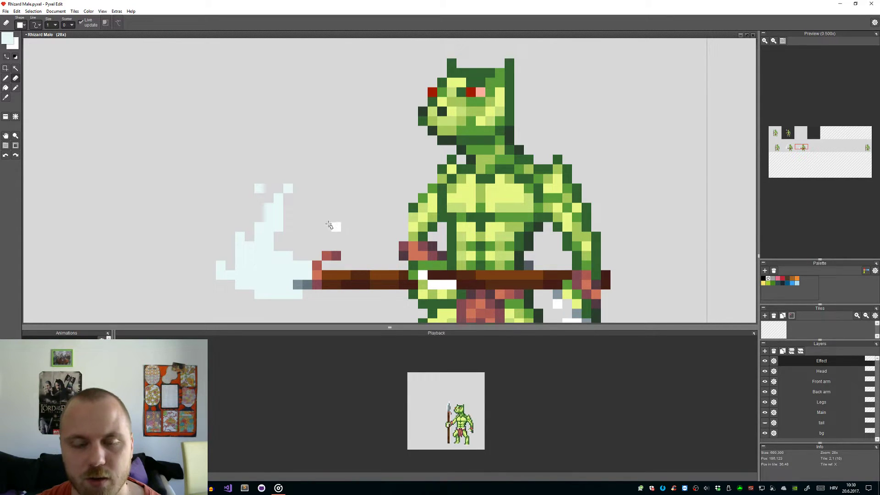
key(ctrl+z)
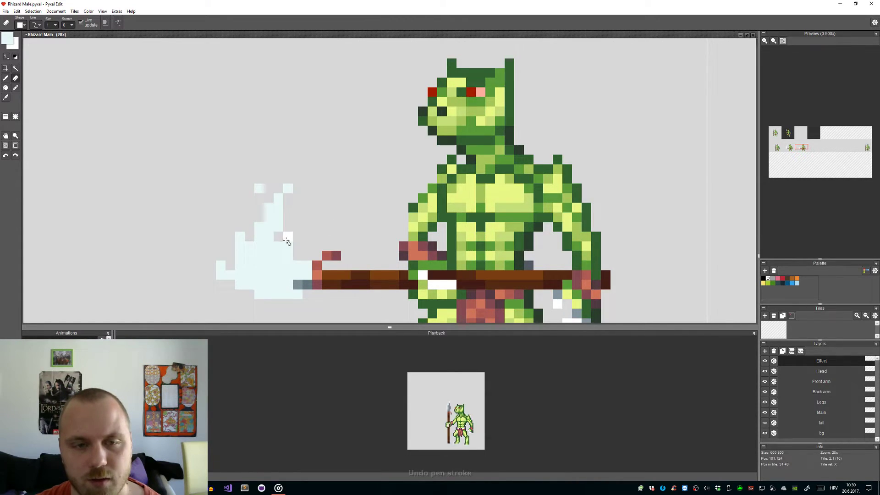
scroll(299, 231, down, 6)
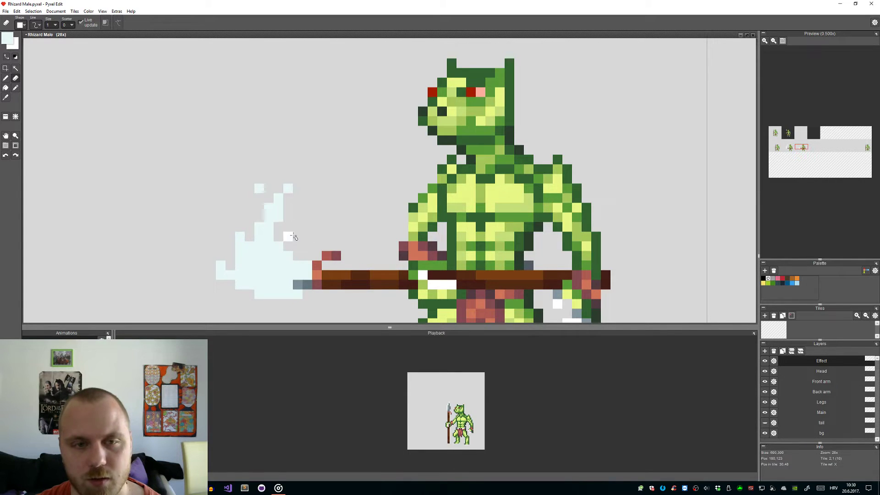
scroll(320, 240, up, 2)
scroll(320, 240, up, 1)
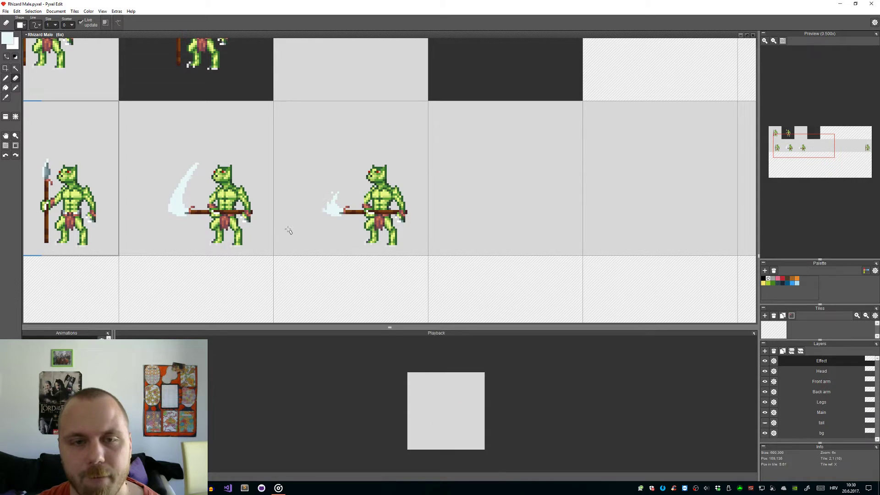
Step: On the Back arm layer, shift the front part of the second attack frame's spear down one pixel
click(818, 392)
key(ctrl+t)
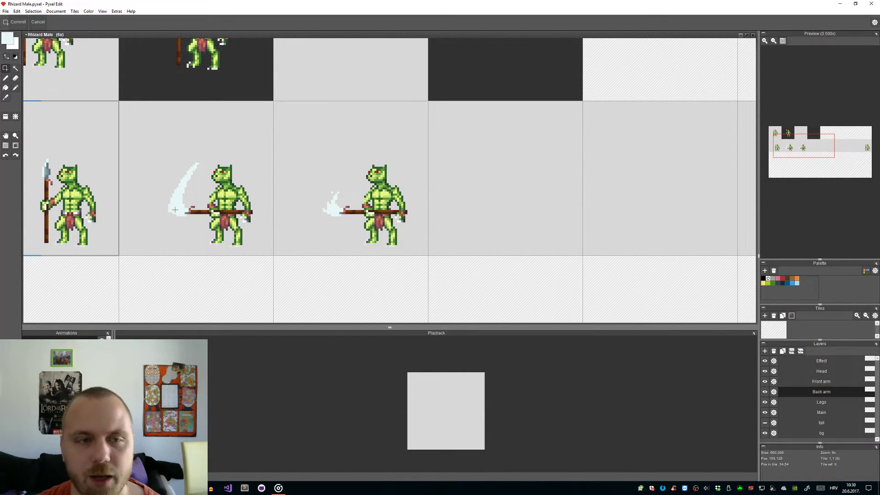
scroll(219, 232, up, 1)
drag(247, 236, 176, 183)
key(Down)
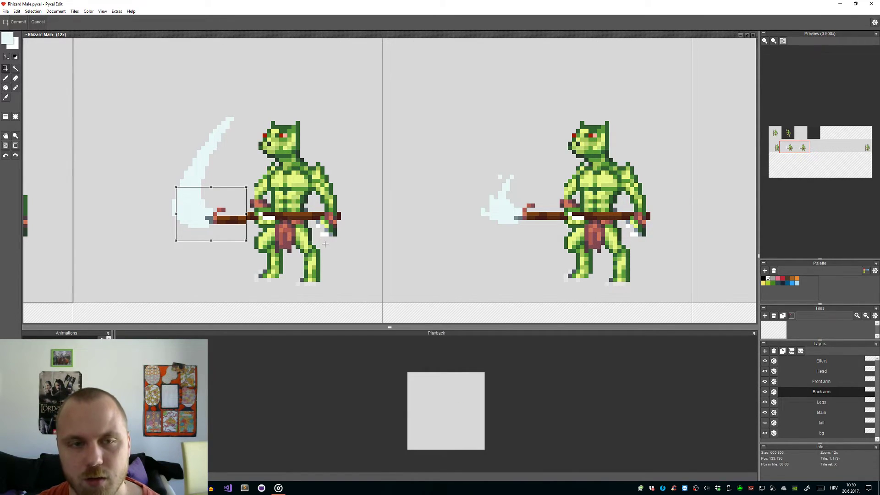
Step: Shift the third attack frame's spear and back arm one pixel right on the Back arm layer, and hide the Front arm layer
scroll(542, 236, down, 1)
drag(604, 241, 174, 102)
scroll(449, 229, up, 2)
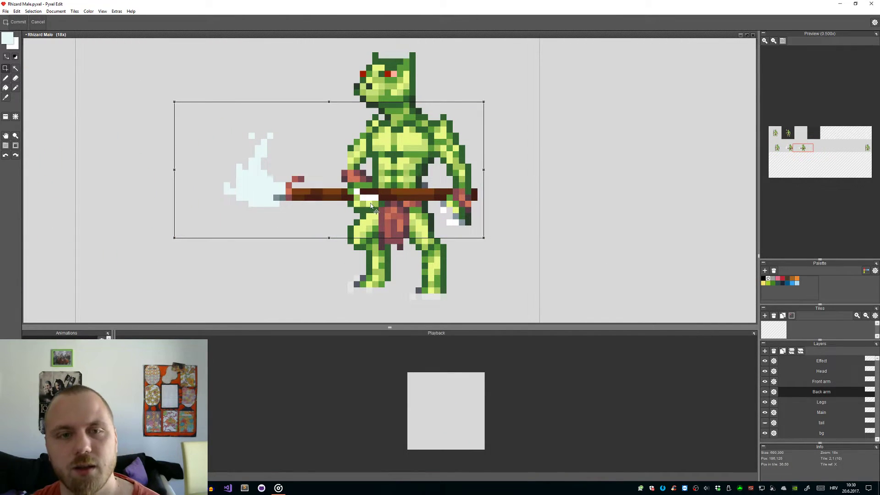
key(Right)
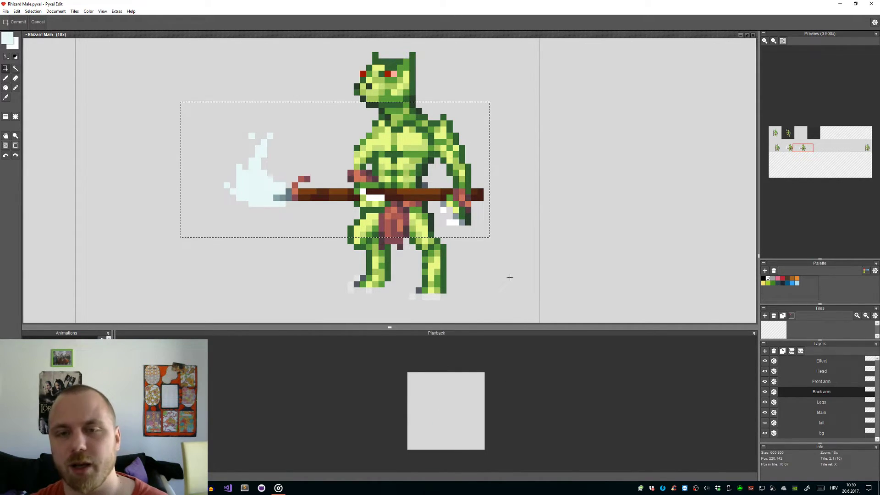
click(766, 383)
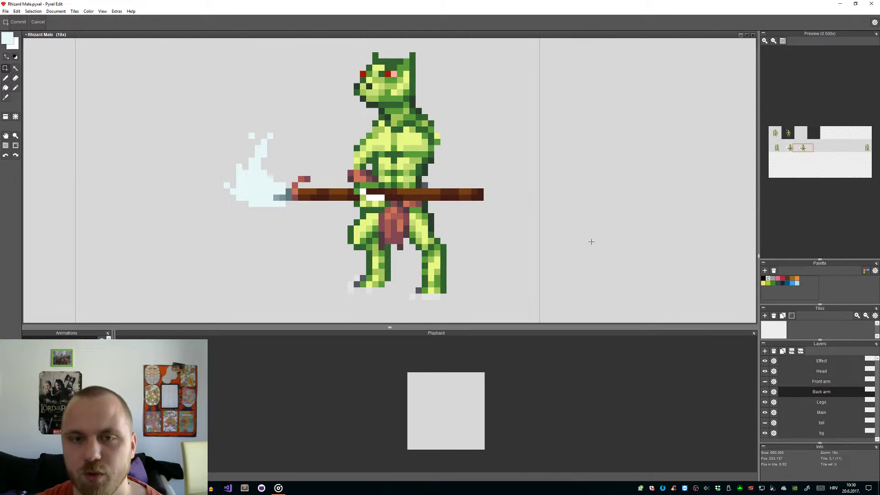
Step: Erase the forearm pixels between the elbow and wristband, plus the wristband's outer pixels, on the second attack frame's Back arm layer
scroll(587, 244, down, 4)
drag(594, 250, 487, 255)
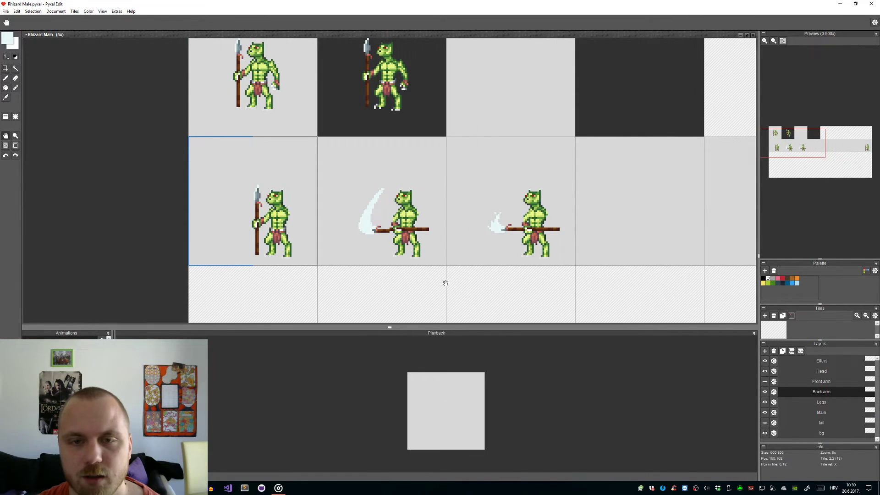
drag(444, 281, 409, 268)
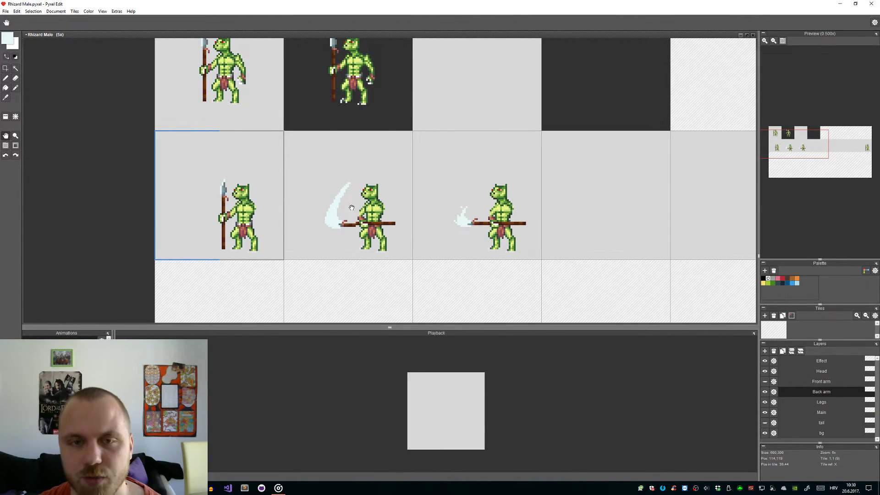
scroll(409, 269, up, 2)
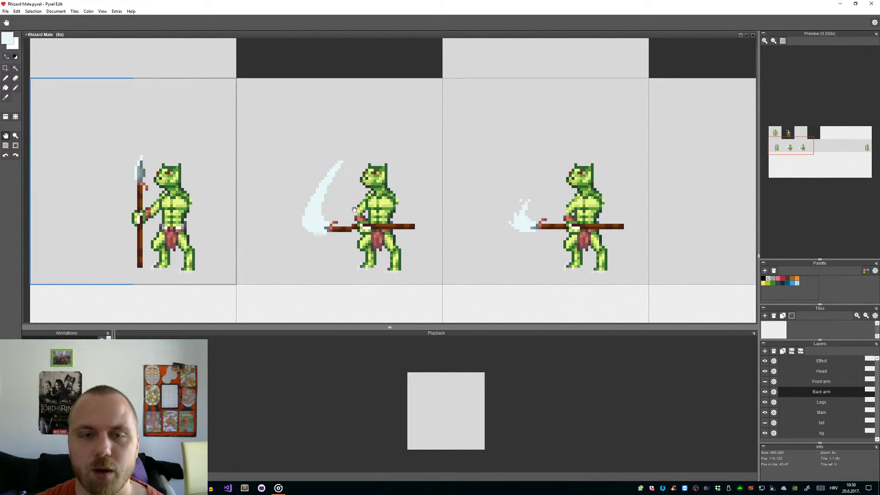
scroll(358, 212, up, 3)
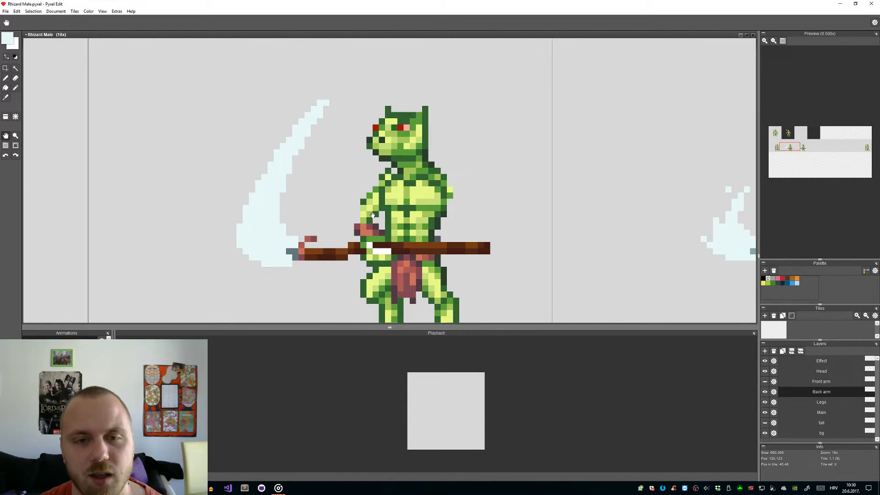
scroll(372, 216, up, 2)
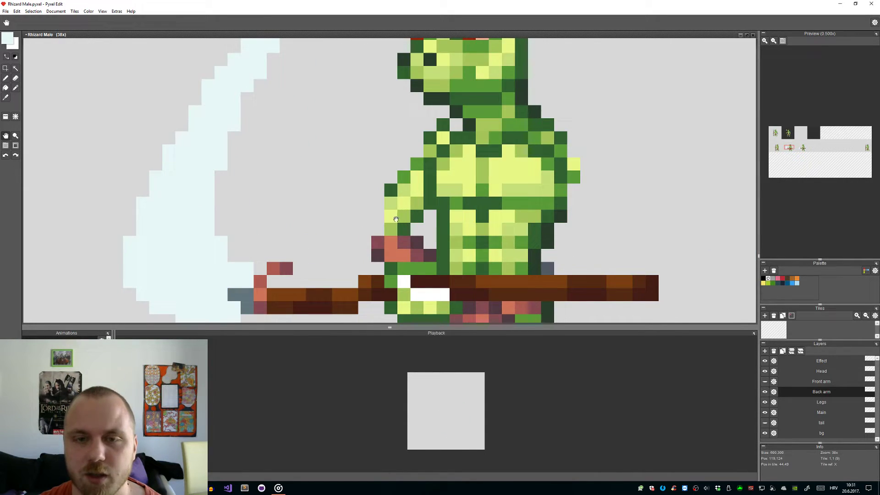
key(e)
mouse_move(393, 210)
mouse_down()
mouse_move(406, 229)
mouse_move(404, 170)
mouse_up()
mouse_move(424, 220)
mouse_down()
mouse_move(385, 227)
mouse_move(371, 252)
mouse_move(381, 241)
mouse_move(423, 245)
mouse_move(389, 240)
mouse_move(392, 251)
mouse_move(430, 243)
mouse_up()
Step: Repaint the second frame's wristband as a straight two-row band using its dark purple, mauve and orange colours
key(b)
alt+click(417, 255)
key(alt)
click(391, 242)
key(alt)
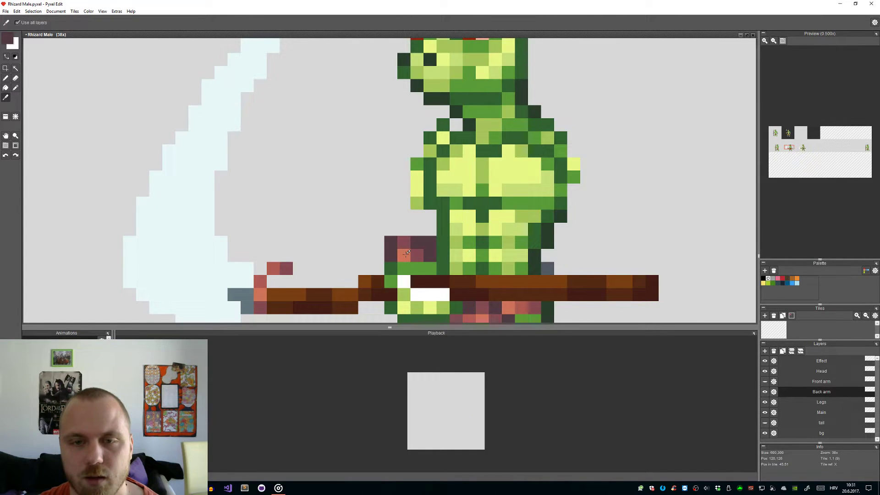
alt+click(410, 250)
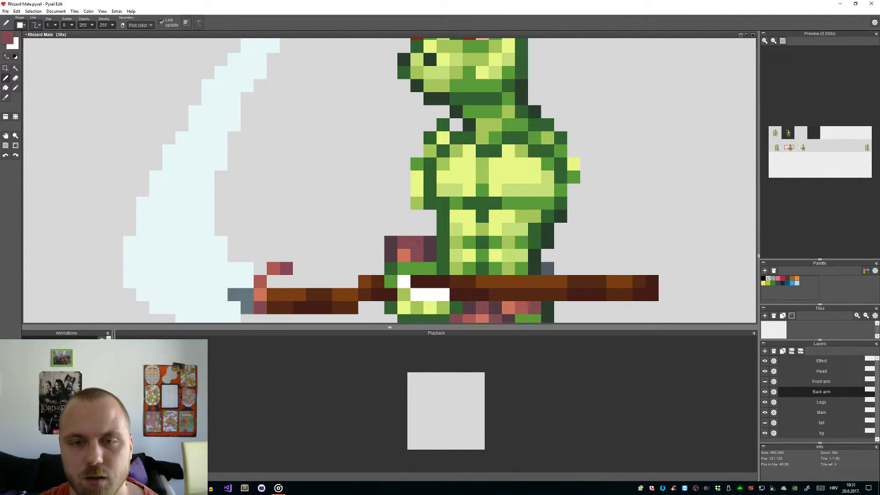
click(415, 254)
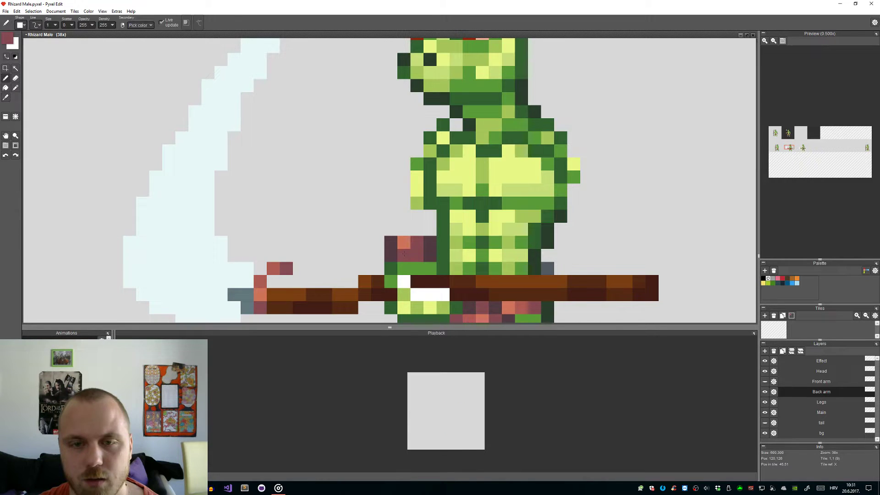
Step: Draw a dark green outline down the outer edge of the second frame's forearm to the wristband
scroll(415, 253, down, 5)
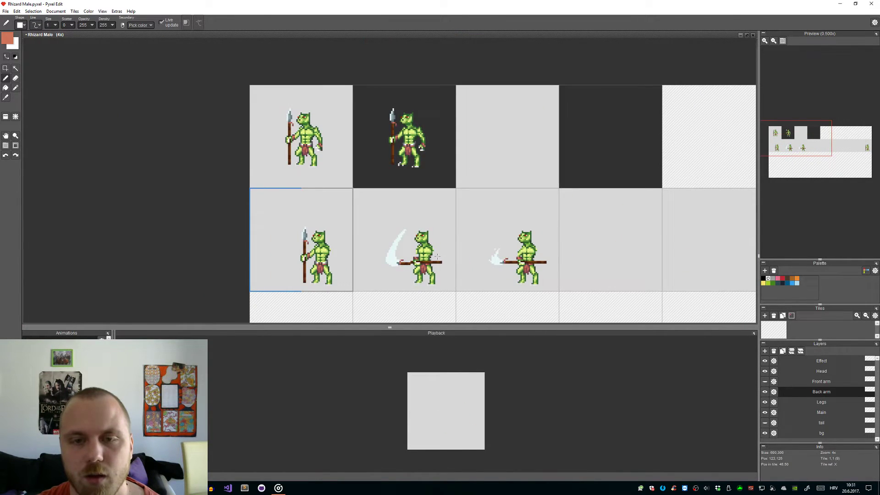
scroll(433, 258, up, 1)
scroll(409, 255, up, 3)
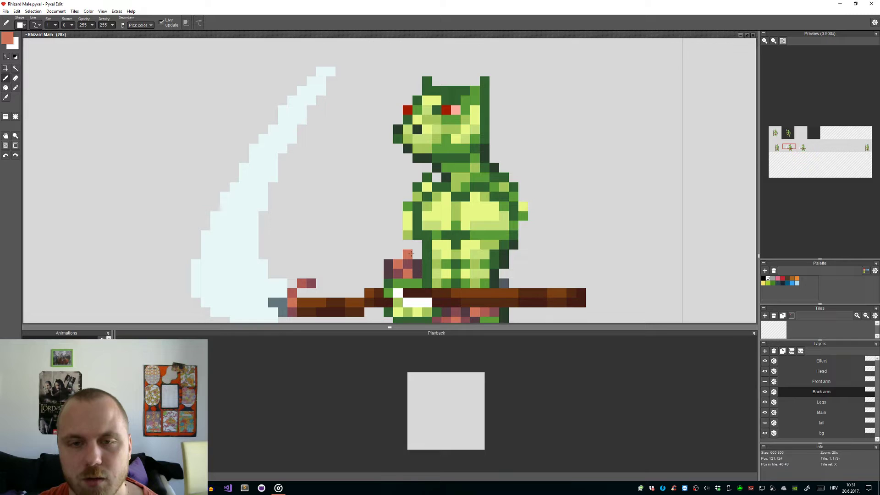
key(i)
click(420, 185)
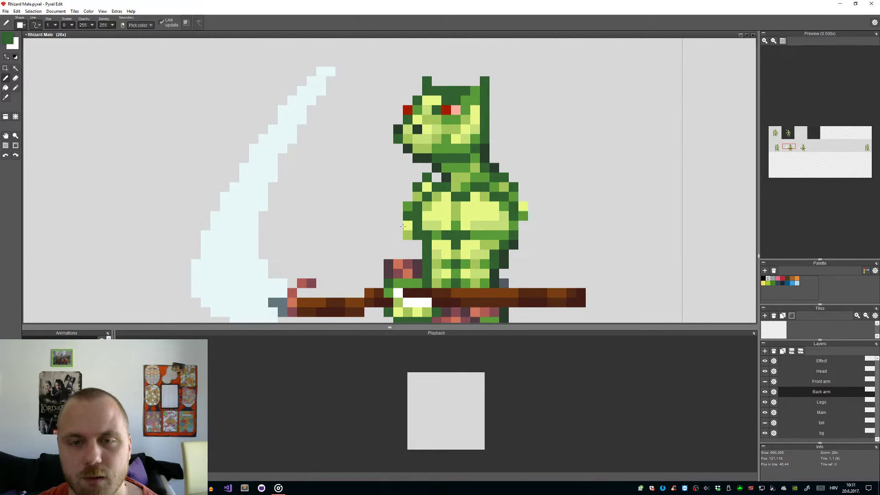
scroll(408, 220, down, 3)
scroll(395, 248, up, 3)
click(389, 227)
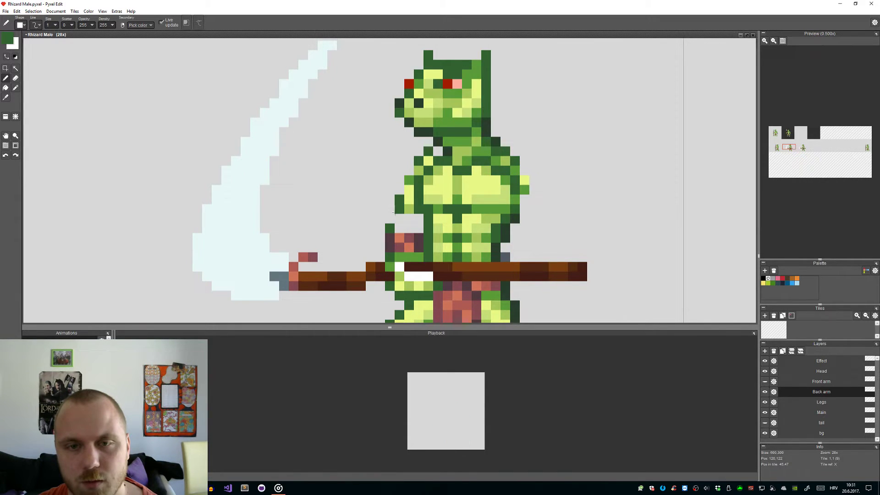
Step: Fill the outer part of the second frame's forearm with light green and yellow pixels sampled from the arm
scroll(397, 214, down, 5)
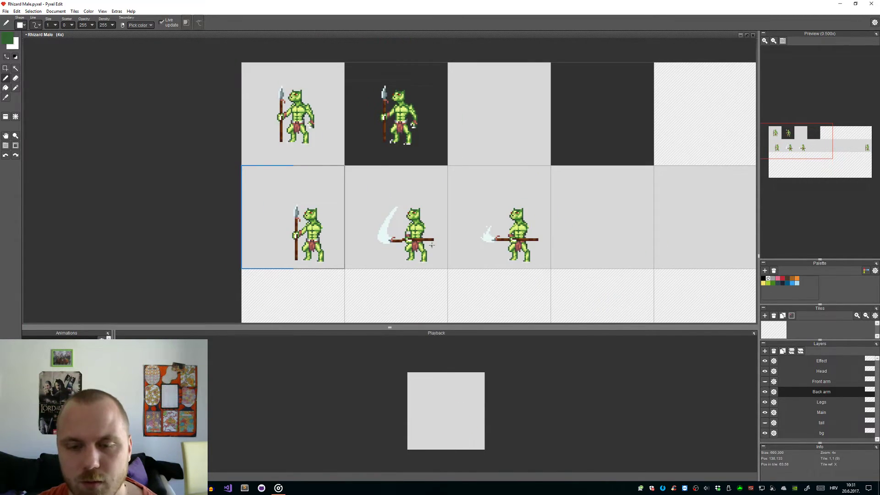
scroll(436, 247, up, 8)
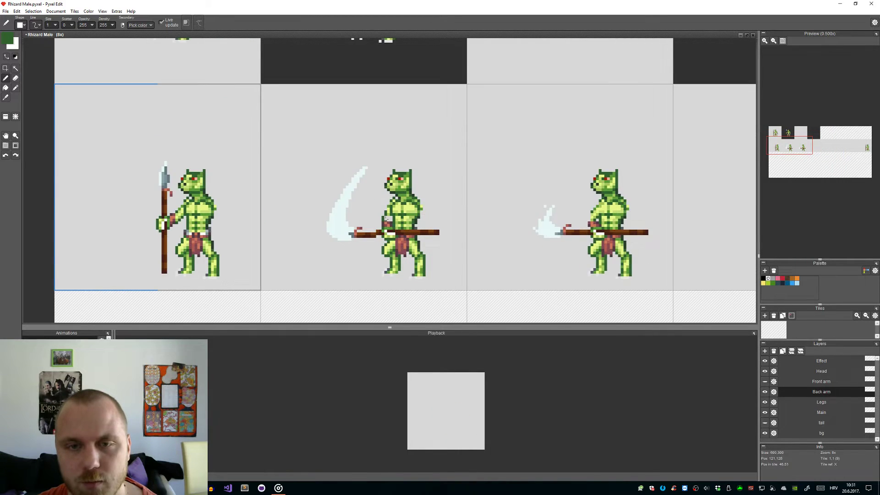
key(alt)
click(407, 194)
click(419, 214)
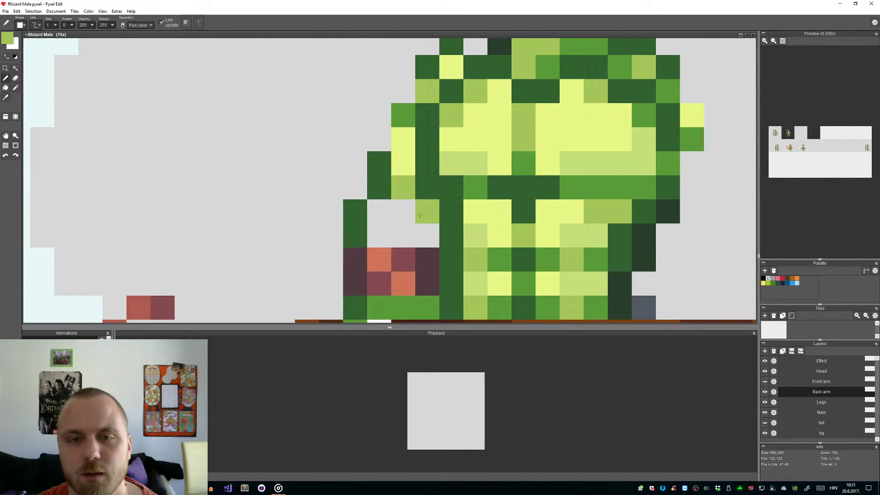
key(ctrl+z)
click(380, 211)
click(380, 235)
alt+click(403, 147)
click(403, 211)
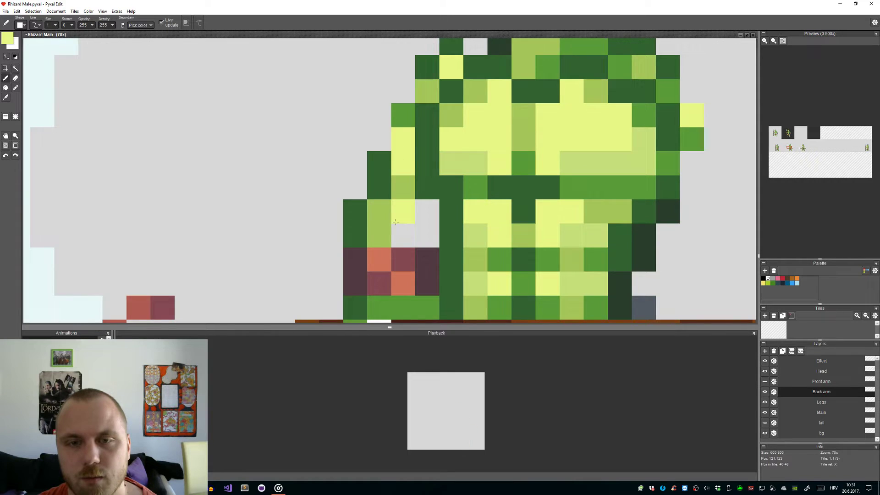
click(392, 233)
key(ctrl+z)
click(385, 241)
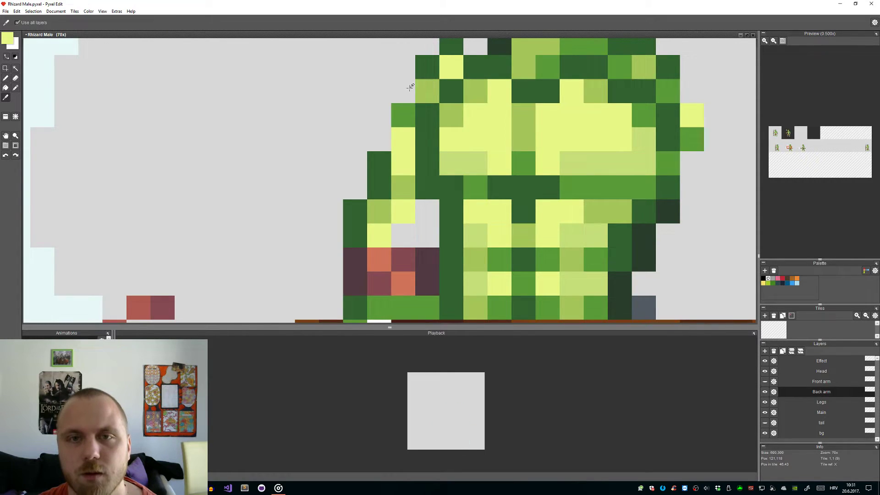
Step: Shade the remaining forearm pixels above the wristband, using mid green along the inner edge and light green beside it
alt+click(403, 116)
alt+click(398, 212)
click(403, 235)
click(427, 235)
Step: Compare the second frame's reshaped arm with the arms in the neighbouring attack frames
scroll(441, 240, down, 3)
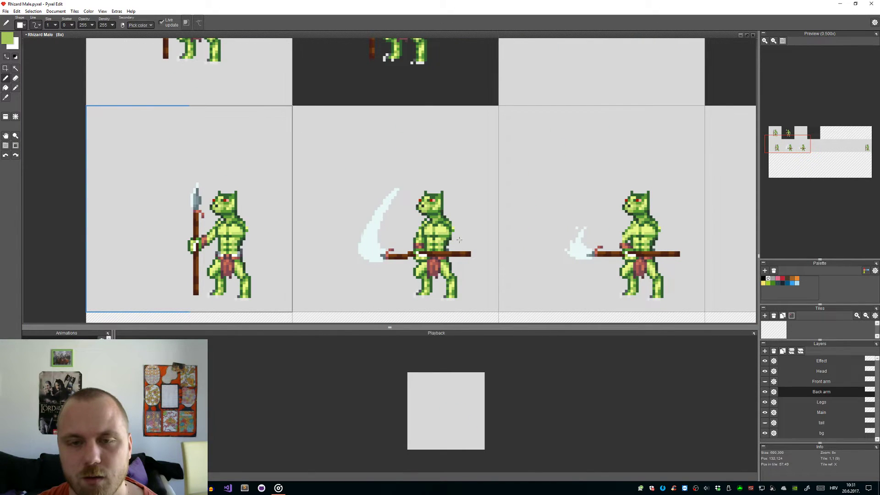
scroll(403, 248, down, 1)
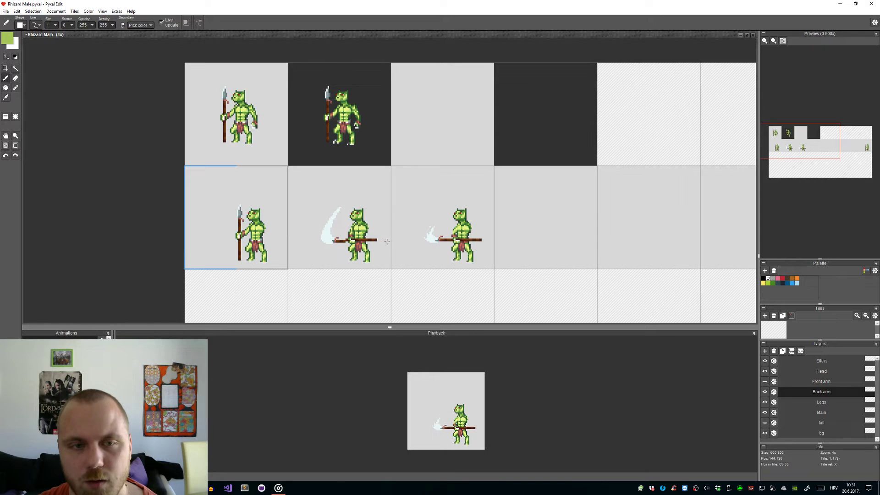
scroll(333, 239, up, 2)
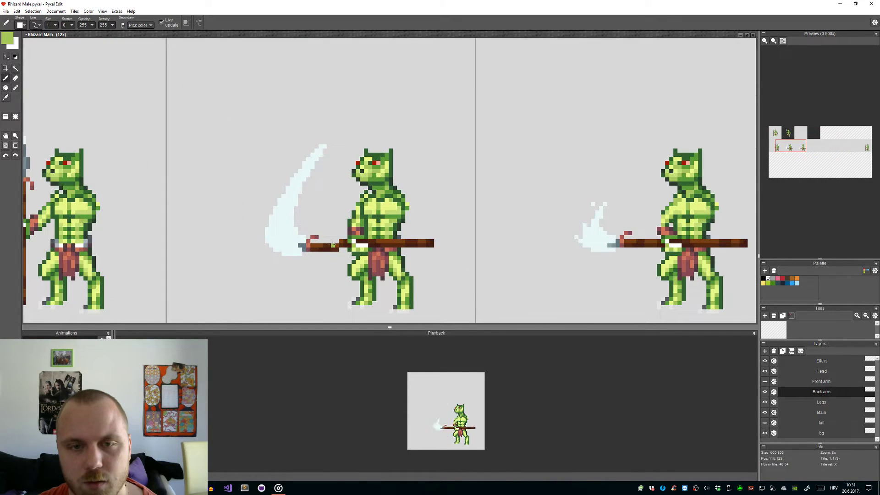
scroll(345, 245, down, 3)
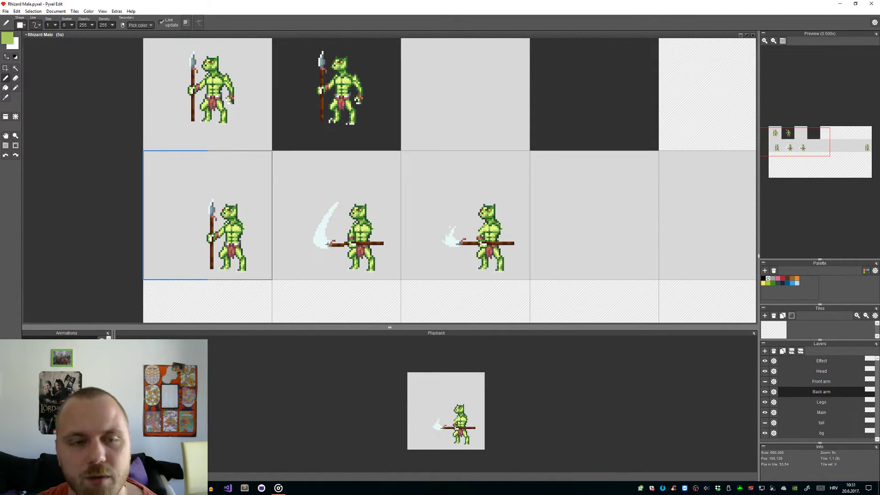
scroll(356, 238, up, 3)
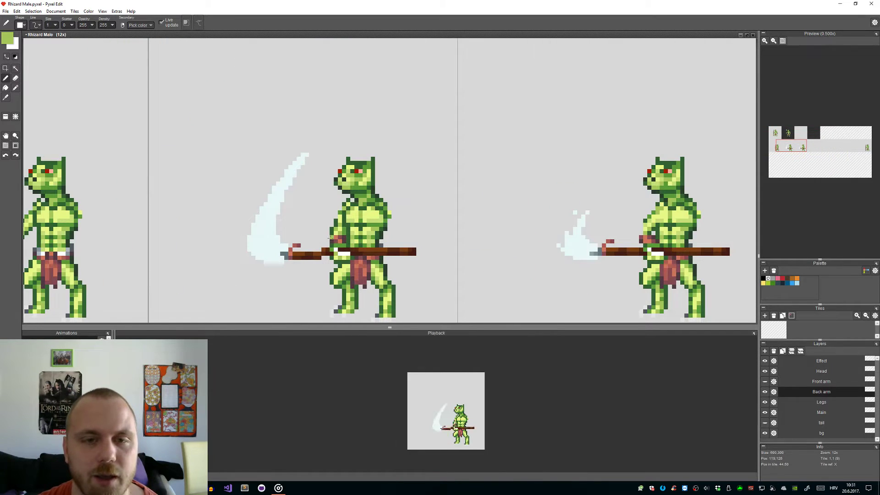
scroll(324, 238, down, 2)
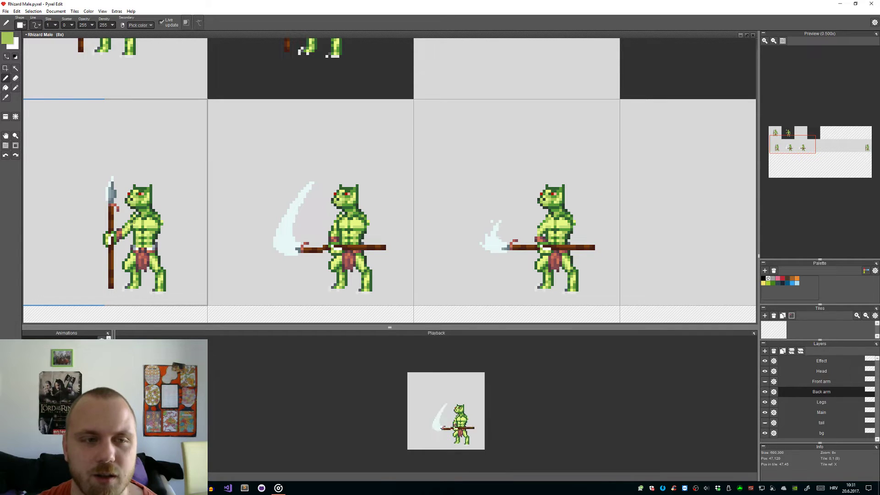
Step: Measure the forearm's thickness in the first frame and the wristband's width in the second frame with rectangular selections
scroll(110, 234, up, 8)
key(s)
drag(171, 181, 181, 217)
drag(170, 167, 176, 224)
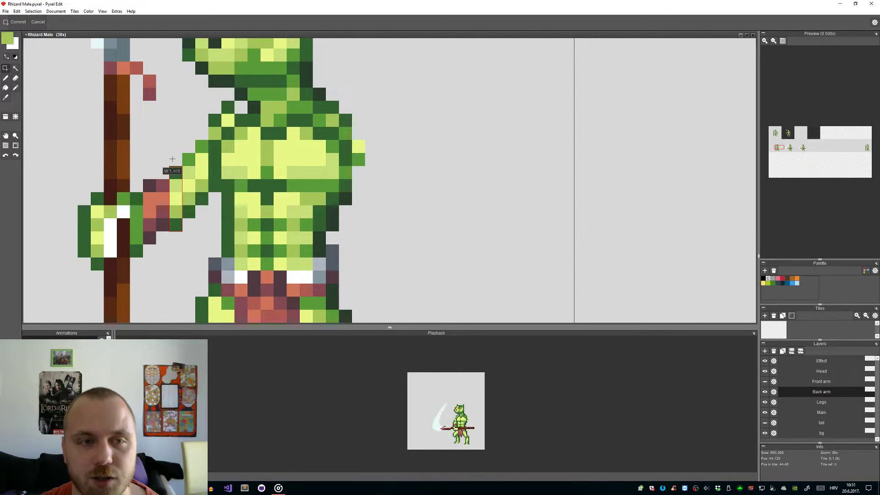
scroll(263, 241, down, 3)
scroll(374, 249, up, 3)
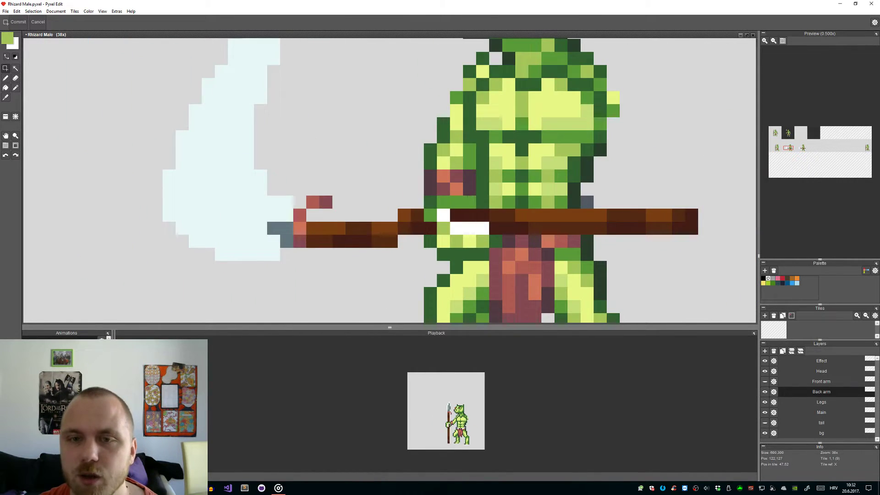
drag(476, 184, 424, 196)
scroll(478, 188, down, 1)
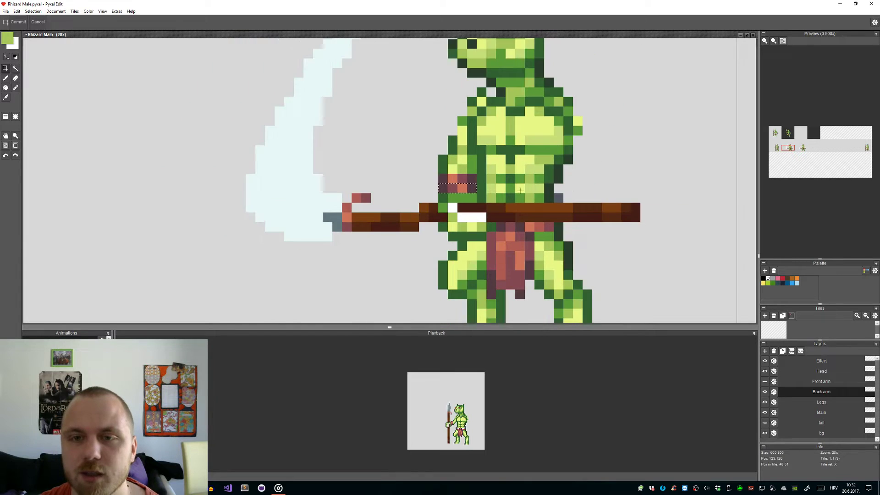
drag(509, 190, 387, 217)
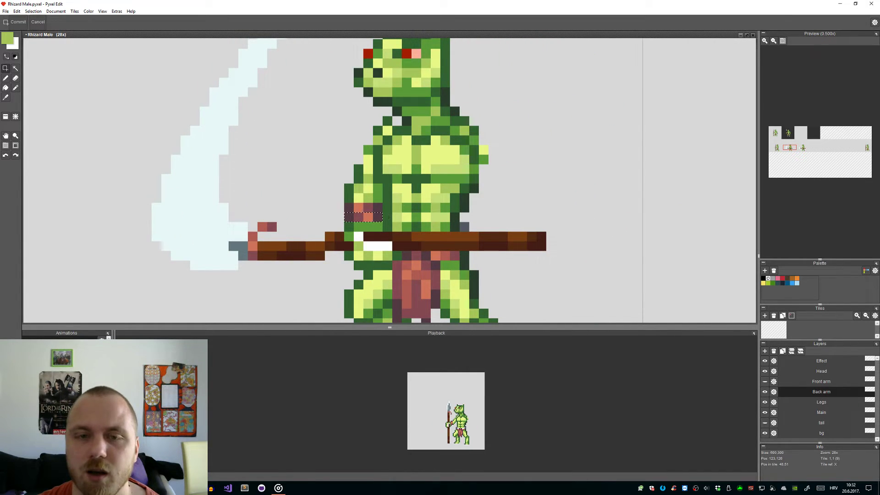
click(387, 217)
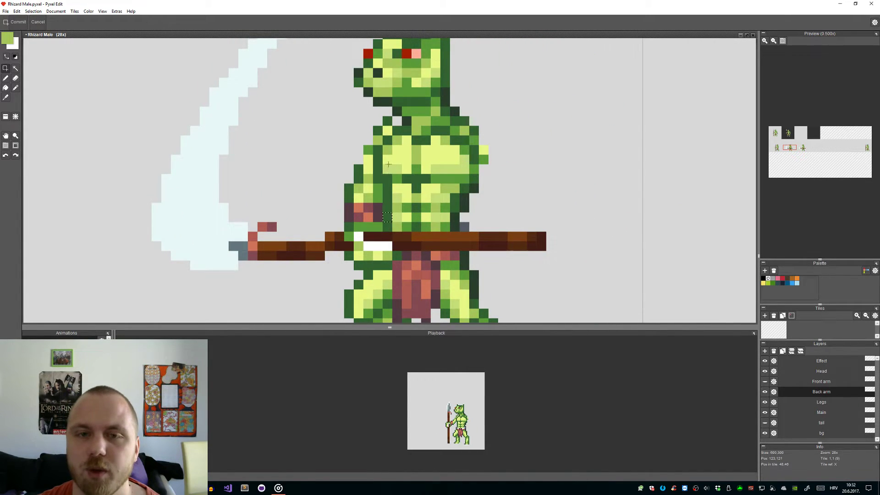
Step: Copy the second frame's Back arm tile onto the third attack frame
scroll(388, 216, down, 4)
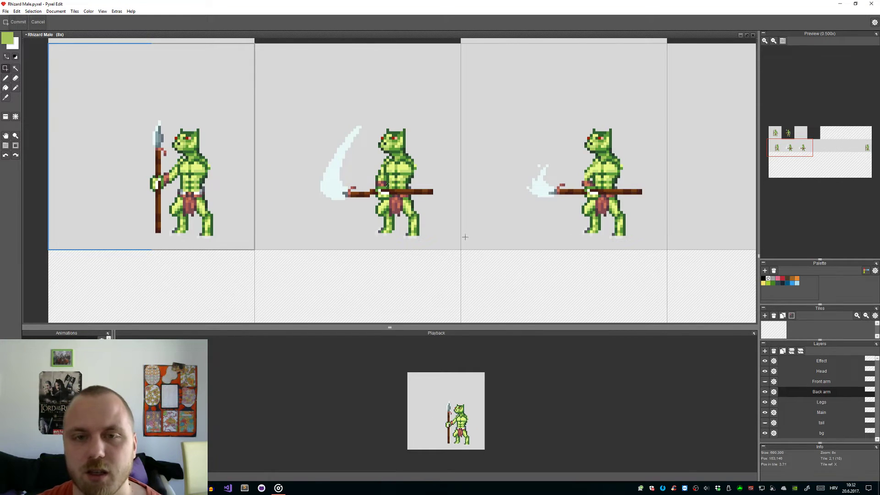
scroll(466, 237, down, 1)
drag(467, 237, 412, 271)
scroll(315, 212, up, 1)
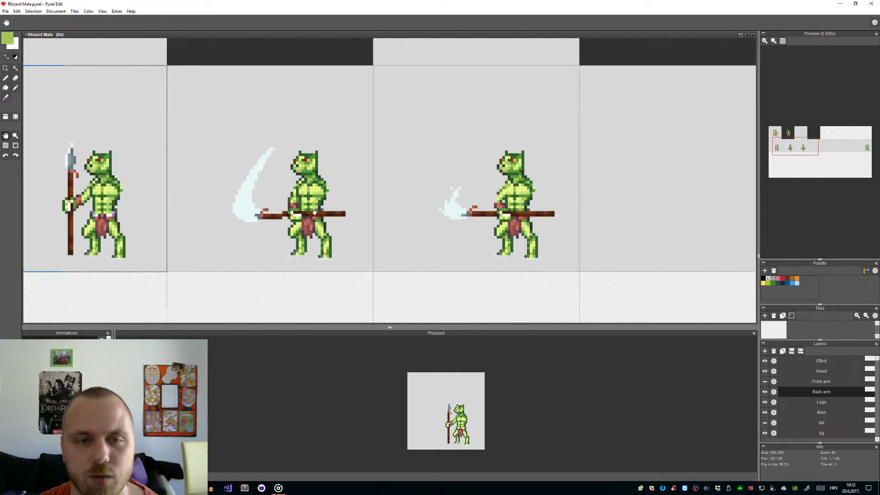
scroll(315, 212, up, 1)
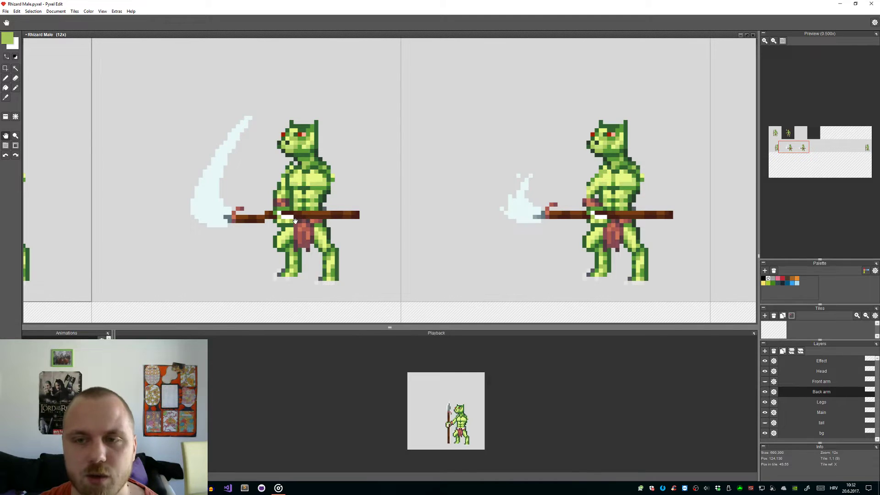
scroll(340, 232, down, 1)
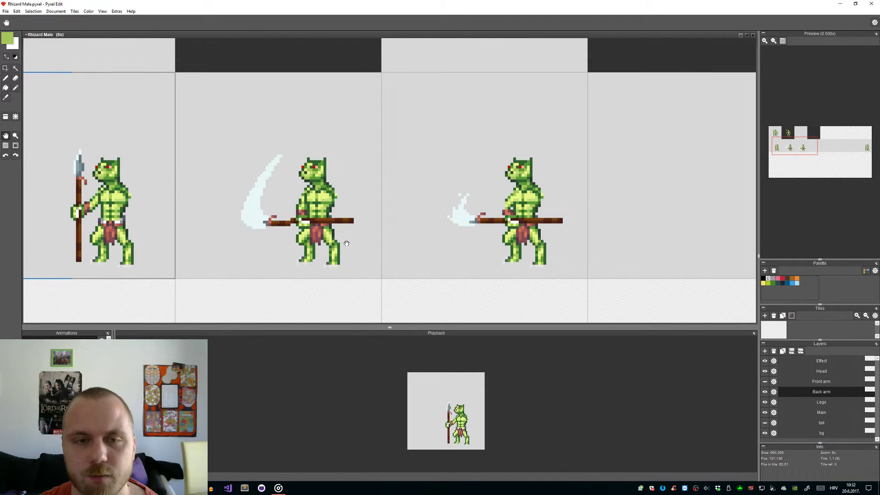
key(t)
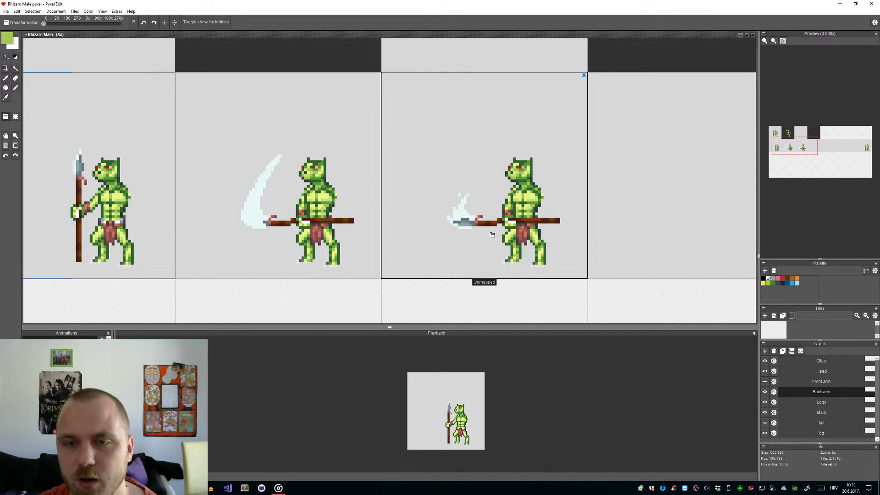
click(492, 225)
Step: Move the front section of the third frame's spear up one pixel to line up with the rest of the shaft
scroll(493, 224, up, 5)
drag(502, 232, 329, 148)
drag(448, 200, 448, 191)
scroll(489, 251, down, 4)
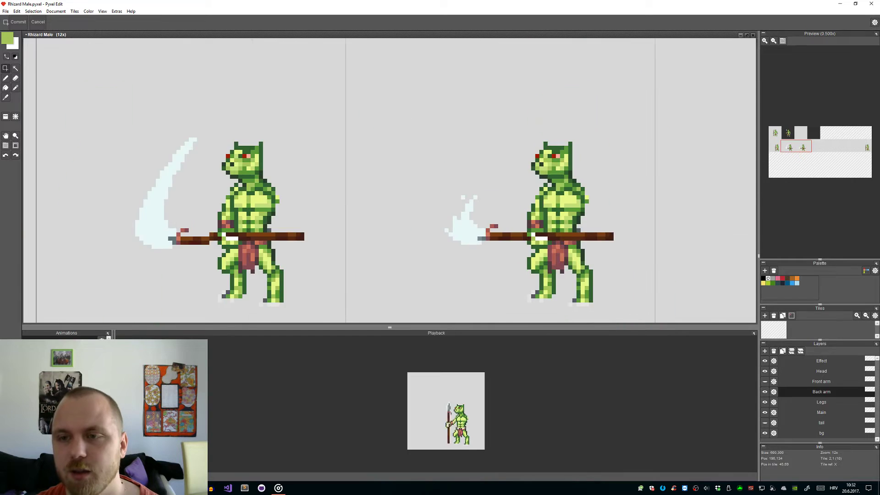
drag(529, 253, 322, 179)
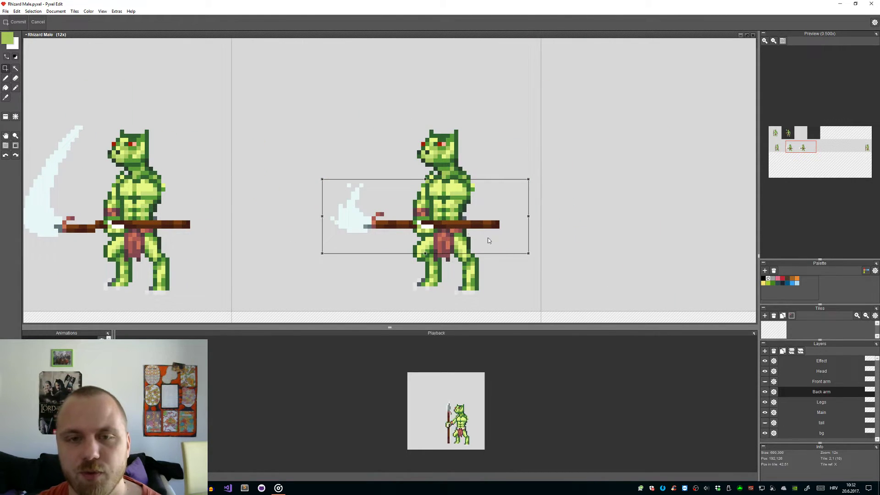
key(Right)
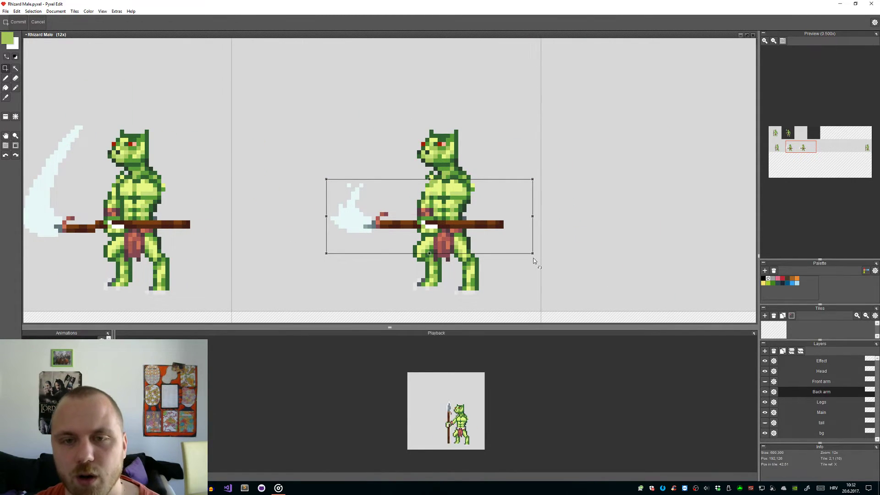
key(Left)
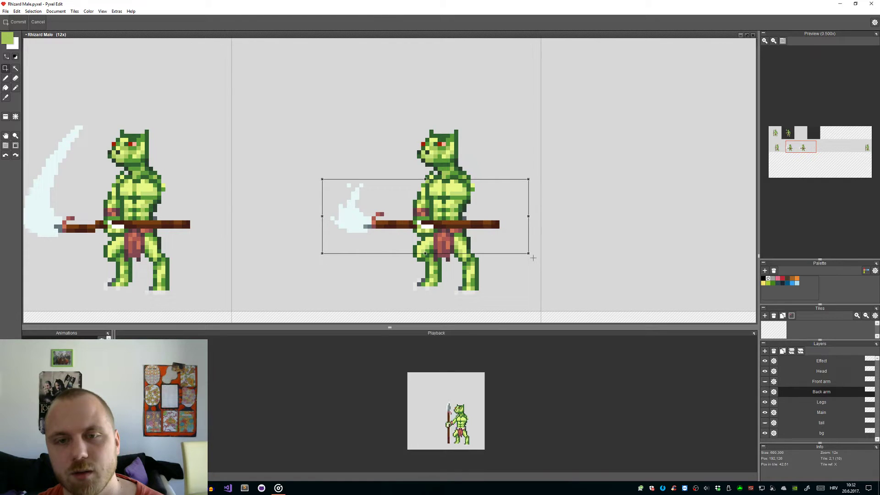
drag(504, 241, 384, 200)
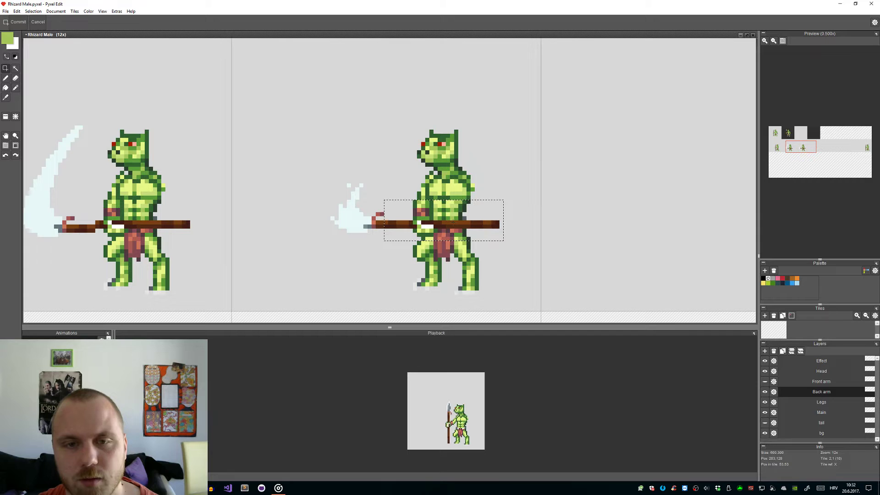
Step: Shift the third attack frame's back arm and spear one pixel to the right
drag(532, 262, 322, 200)
key(Right)
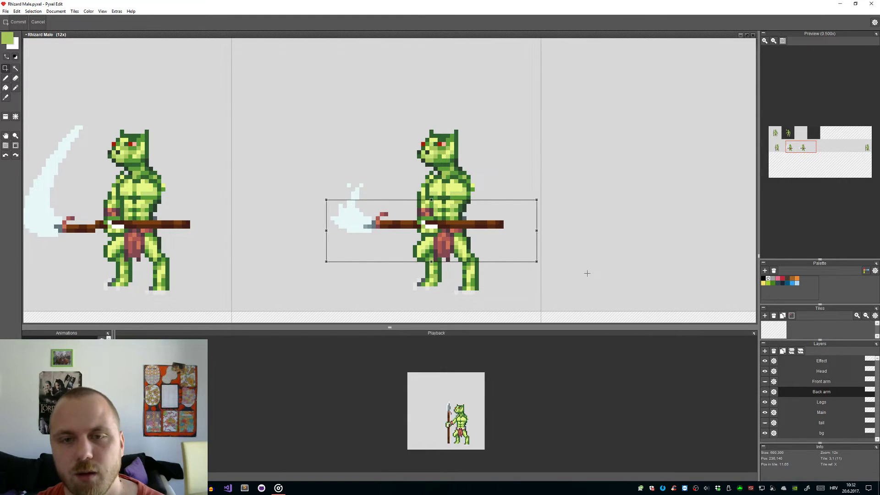
click(572, 284)
Step: Inspect the third frame's shifted back arm and spear up close and against the other attack frames
scroll(410, 192, up, 1)
scroll(475, 205, down, 5)
scroll(431, 211, up, 7)
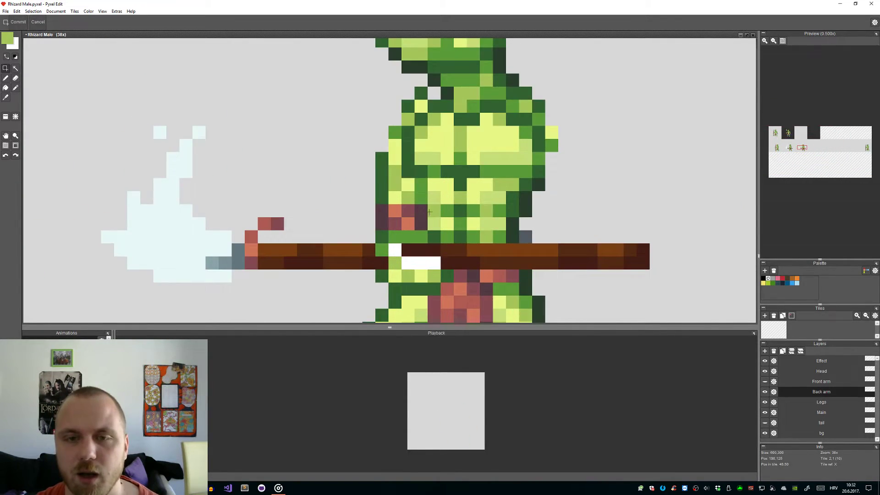
scroll(434, 212, down, 7)
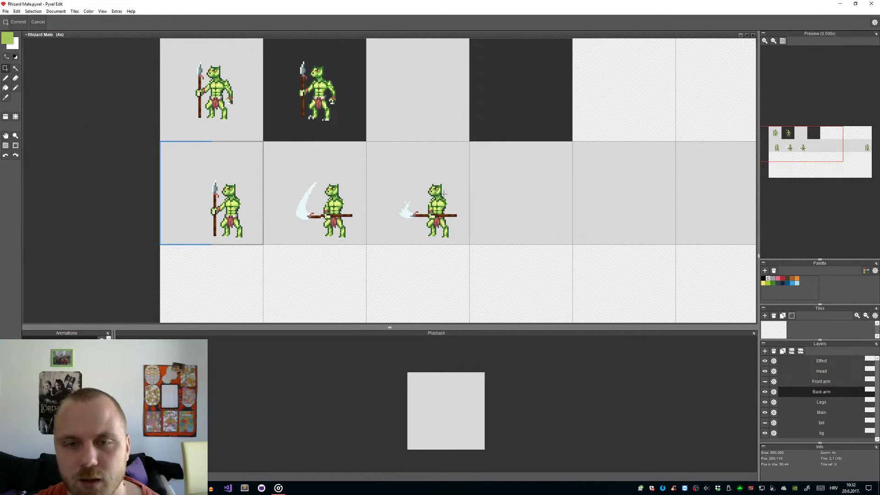
scroll(445, 192, up, 5)
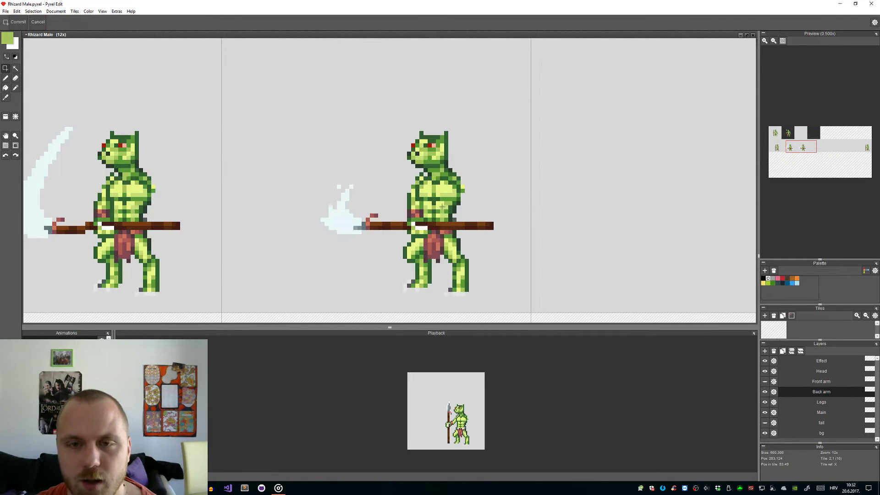
scroll(417, 203, up, 2)
key(b)
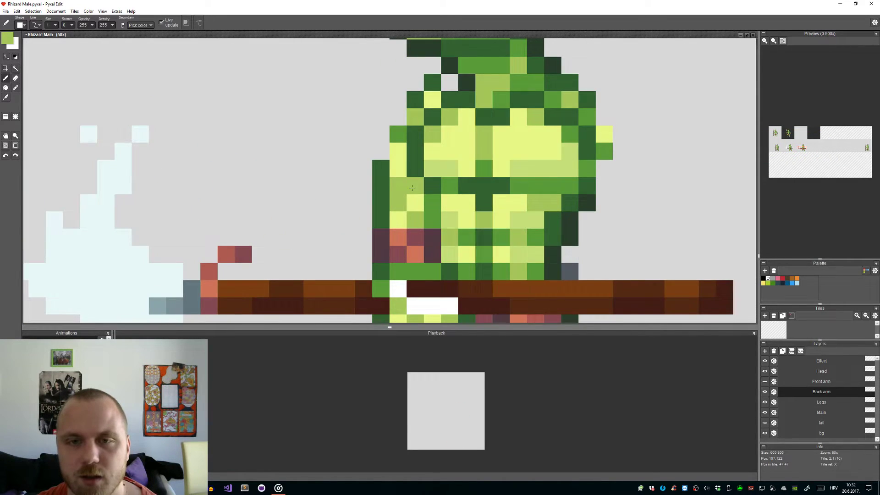
scroll(441, 228, down, 5)
scroll(442, 228, down, 3)
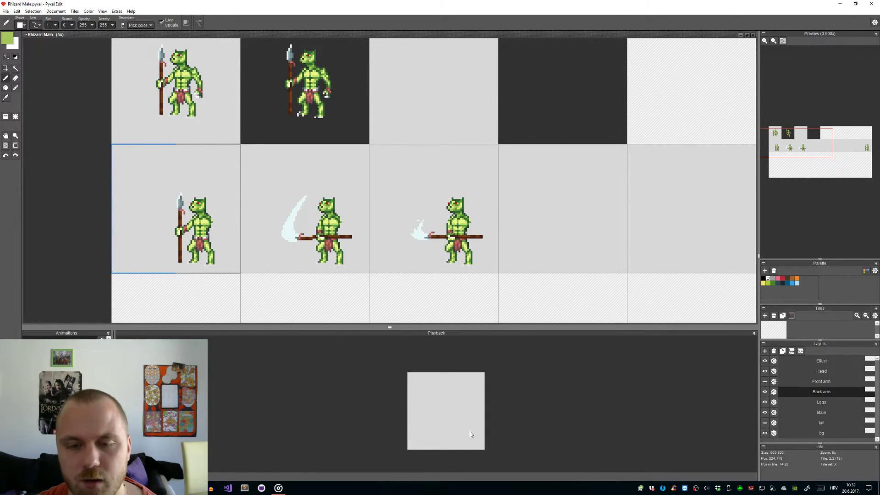
scroll(521, 270, down, 1)
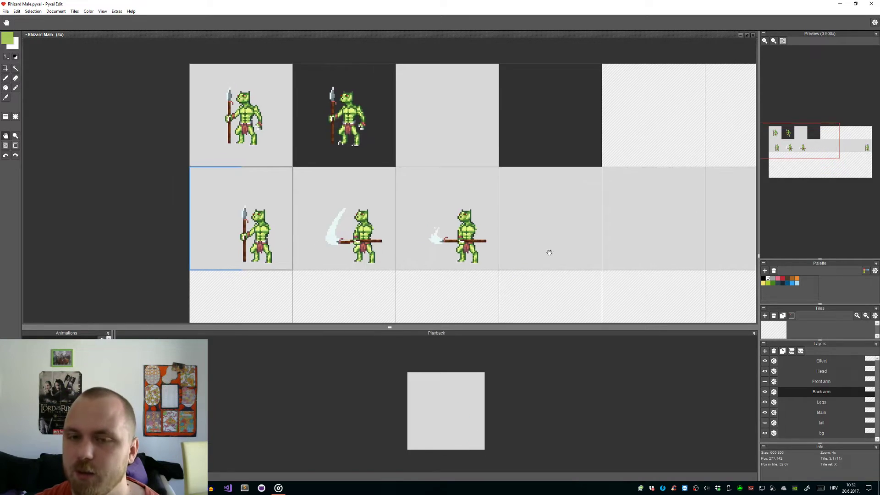
Step: Show the Front arm layer and check the front hand against the spear in the second and third frames
click(765, 383)
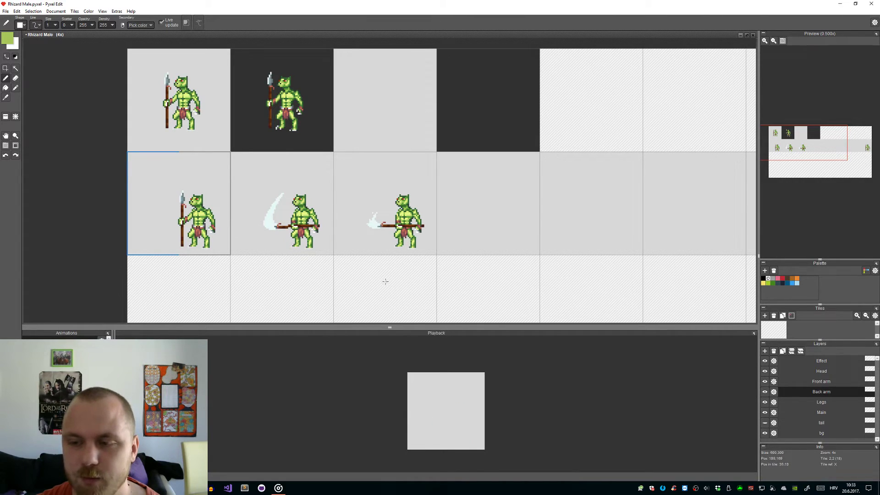
scroll(335, 241, up, 2)
scroll(334, 242, up, 2)
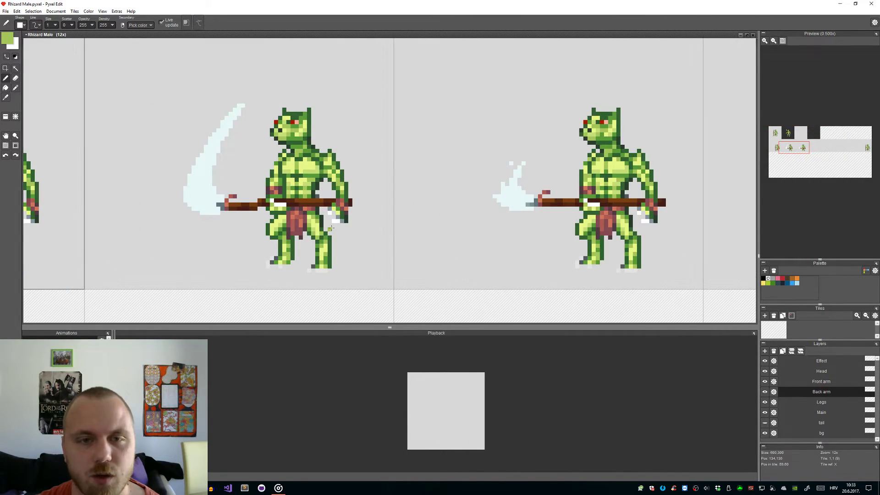
scroll(333, 234, down, 4)
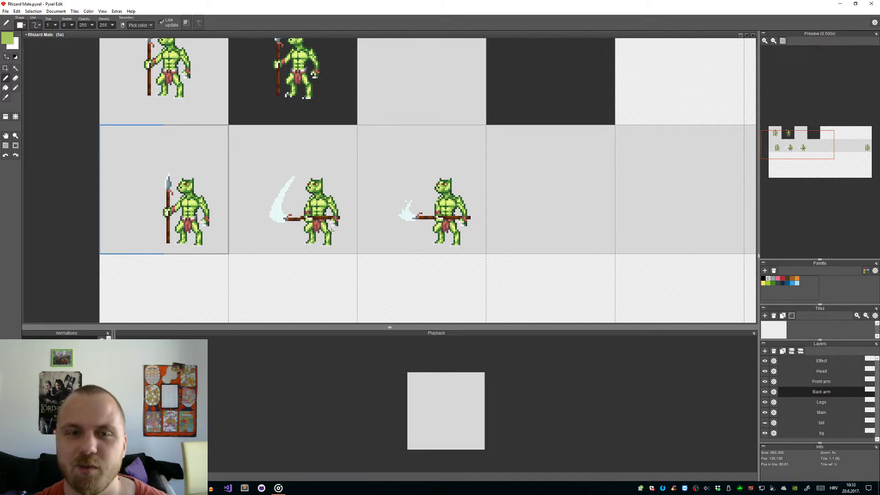
Step: On the Front arm layer, move the second frame's forearm and hand three pixels up and one pixel left onto the spear shaft
scroll(331, 231, up, 5)
mouse_move(382, 294)
mouse_down()
mouse_move(369, 294)
mouse_move(300, 202)
mouse_up()
key(e)
key(m)
click(786, 379)
drag(425, 309, 291, 184)
drag(354, 258, 346, 228)
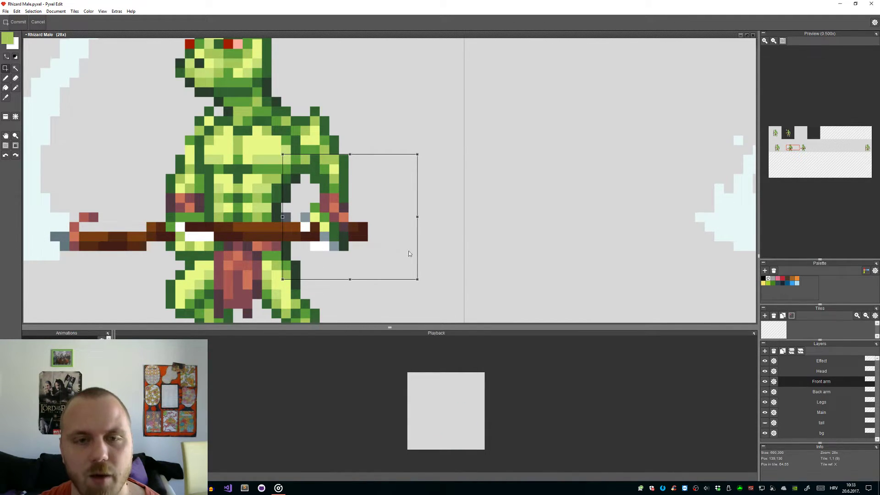
key(Return)
scroll(469, 271, up, 3)
key(e)
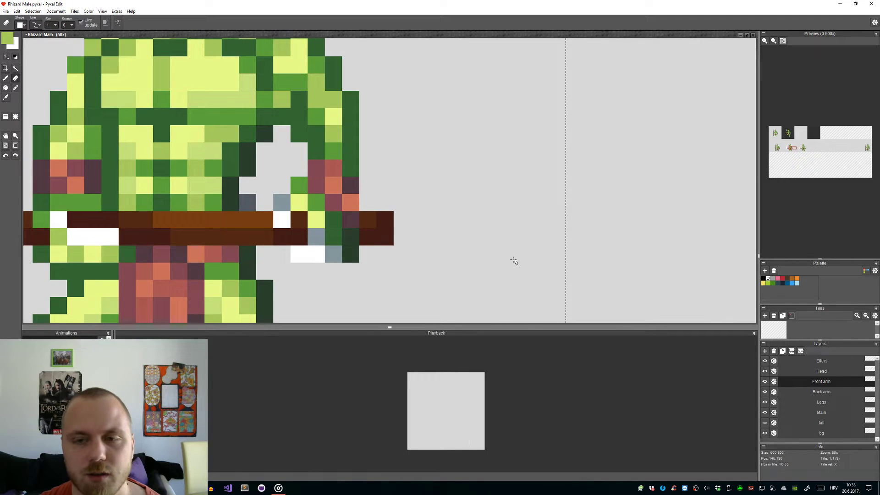
Step: Raise the third frame's front forearm and hand onto the spear shaft and shift them one pixel right
scroll(413, 261, down, 5)
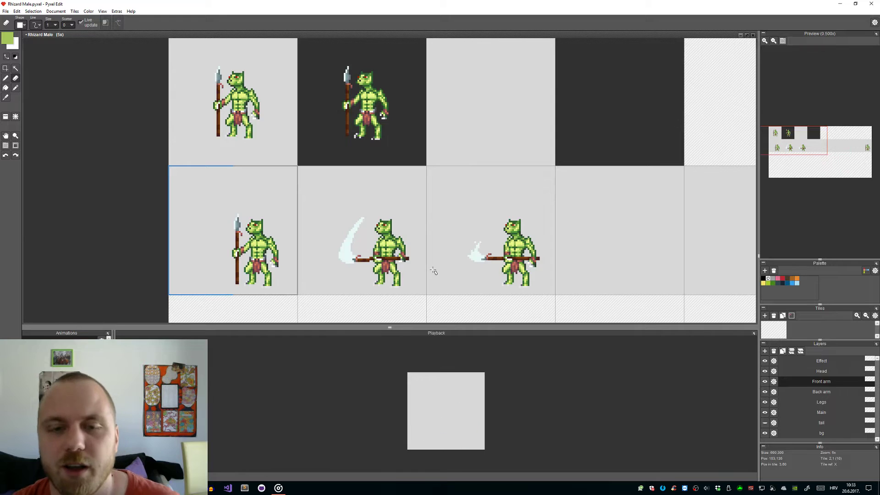
scroll(433, 271, up, 4)
scroll(441, 286, down, 5)
scroll(455, 290, down, 2)
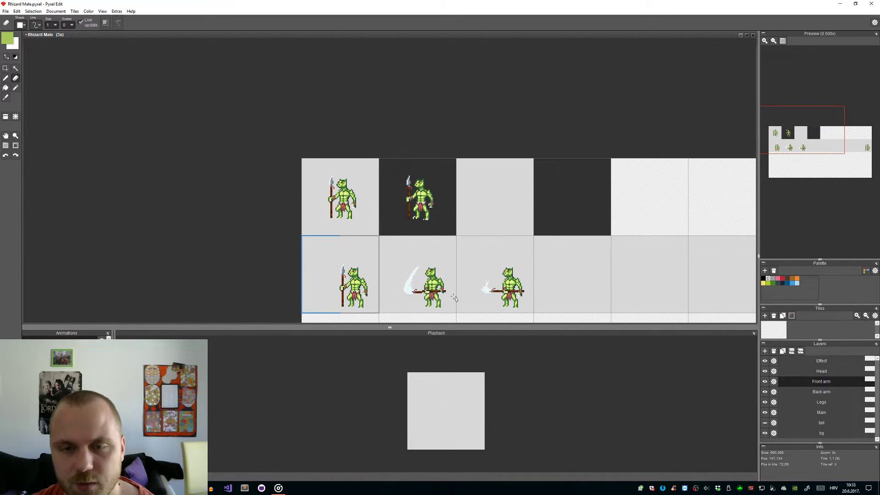
scroll(454, 298, up, 3)
key(space)
drag(635, 283, 513, 236)
scroll(584, 253, up, 3)
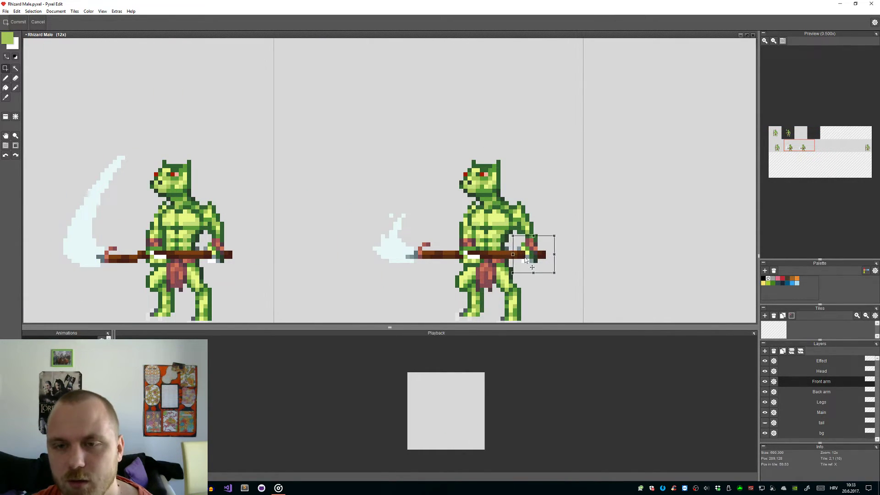
click(571, 278)
drag(567, 288, 516, 222)
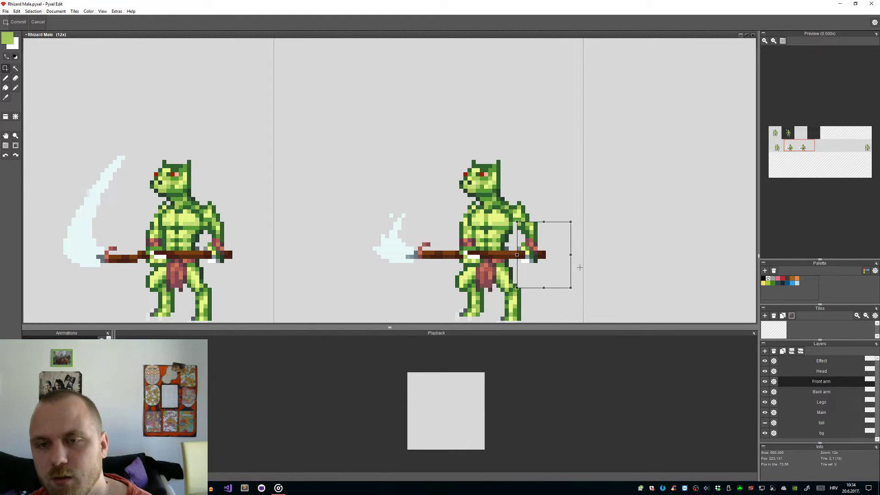
click(600, 290)
Step: Touch up the third frame's front arm with dark-green pixels where it joins the moved forearm, and undo the last pencil edit
scroll(531, 245, up, 5)
key(alt)
alt+click(475, 158)
click(439, 126)
click(439, 147)
scroll(438, 143, down, 5)
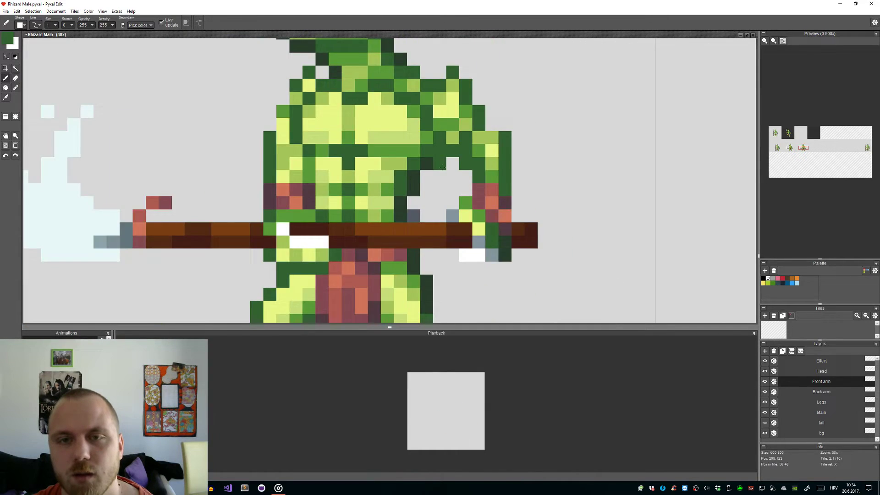
scroll(431, 133, up, 4)
scroll(430, 132, down, 4)
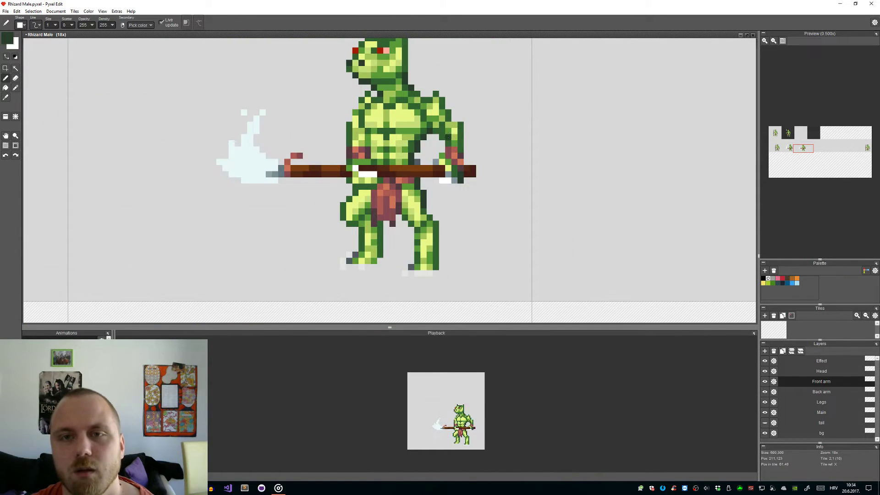
scroll(449, 124, up, 3)
alt+click(440, 122)
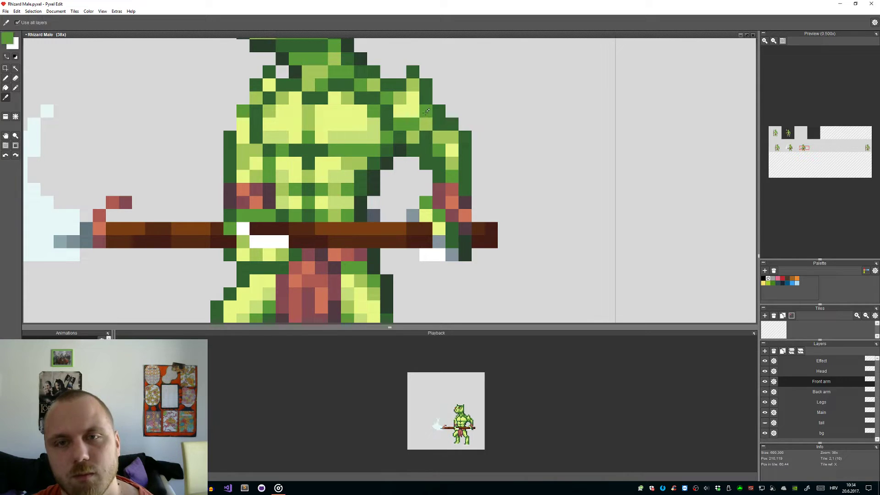
key(ctrl+z)
Step: On the Head layer, move the second attack frame's head down one pixel
scroll(437, 123, down, 5)
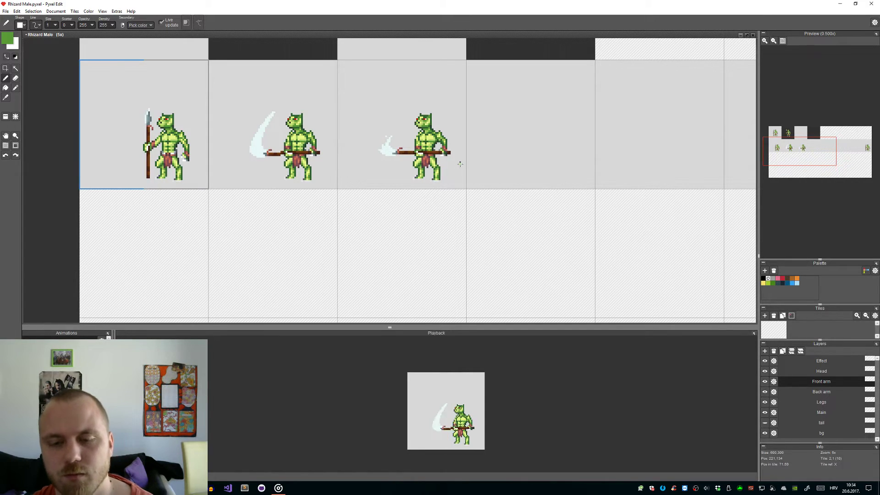
scroll(449, 167, down, 2)
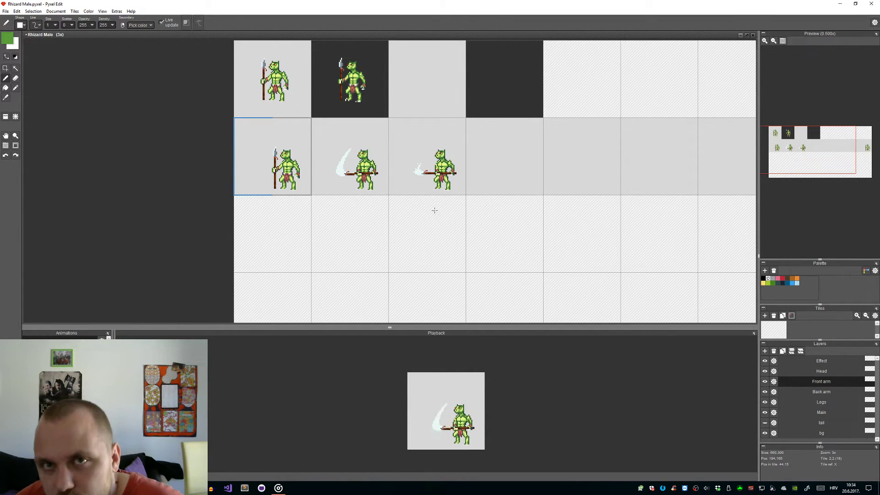
click(822, 371)
scroll(396, 141, up, 2)
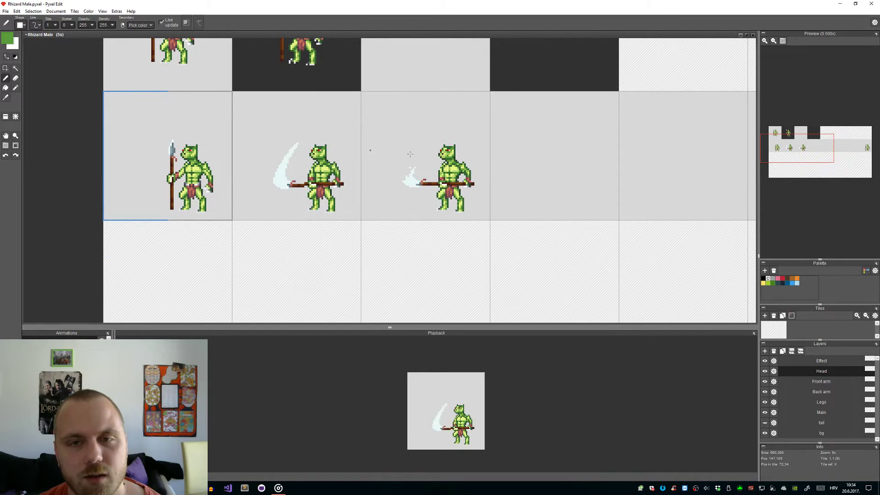
key(m)
scroll(462, 140, up, 3)
drag(262, 139, 224, 174)
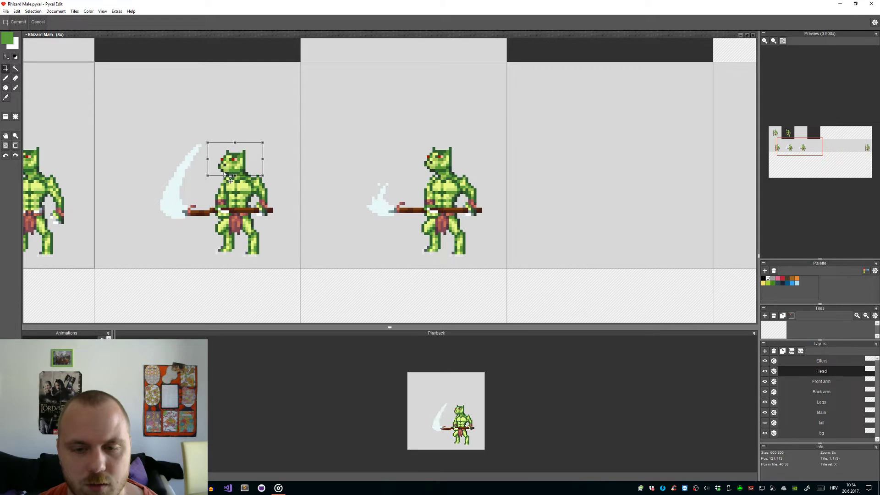
key(Return)
Step: Copy the second frame's lowered Head tile onto the third attack frame
key(t)
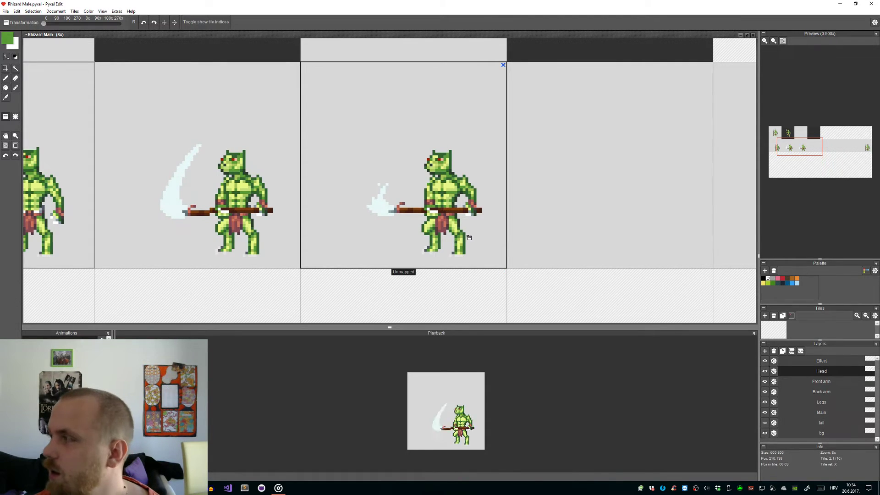
scroll(439, 220, down, 1)
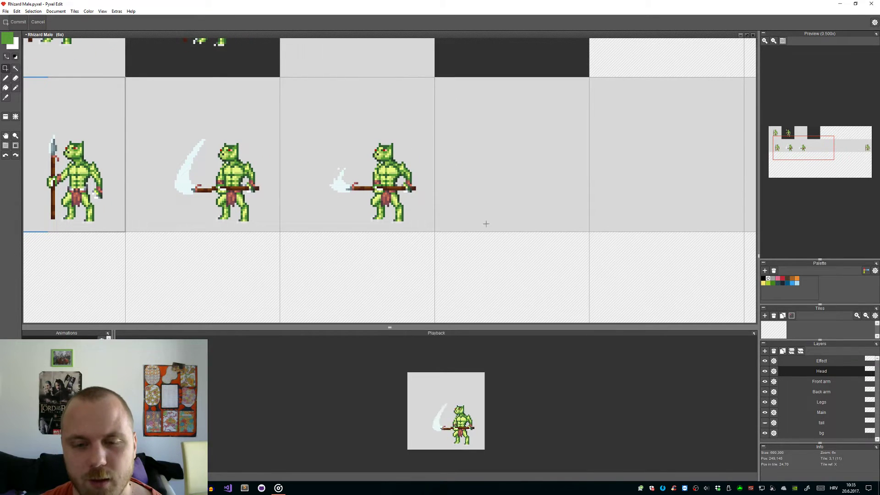
scroll(491, 230, down, 1)
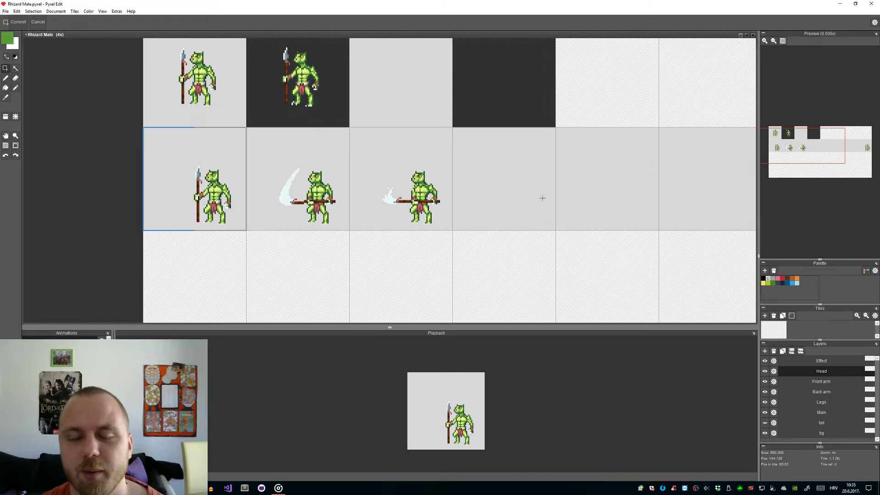
Step: Make the Main layer active for editing the second attack frame's torso
drag(533, 211, 504, 216)
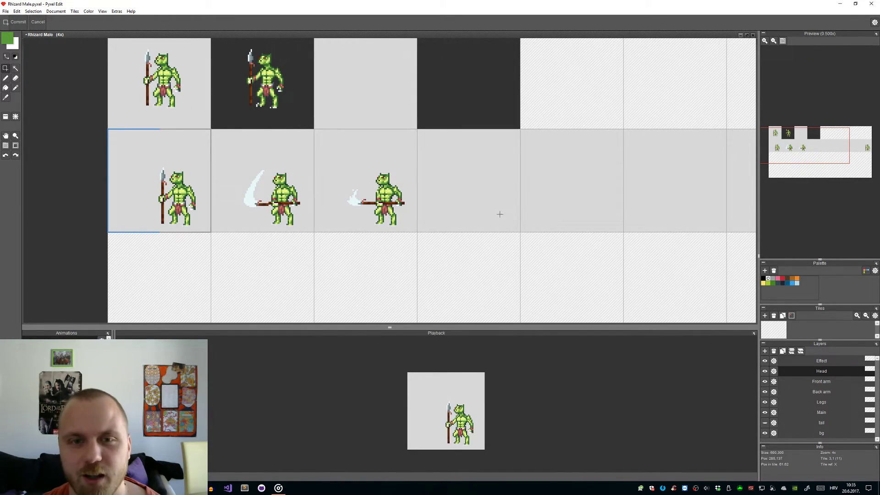
scroll(386, 191, up, 1)
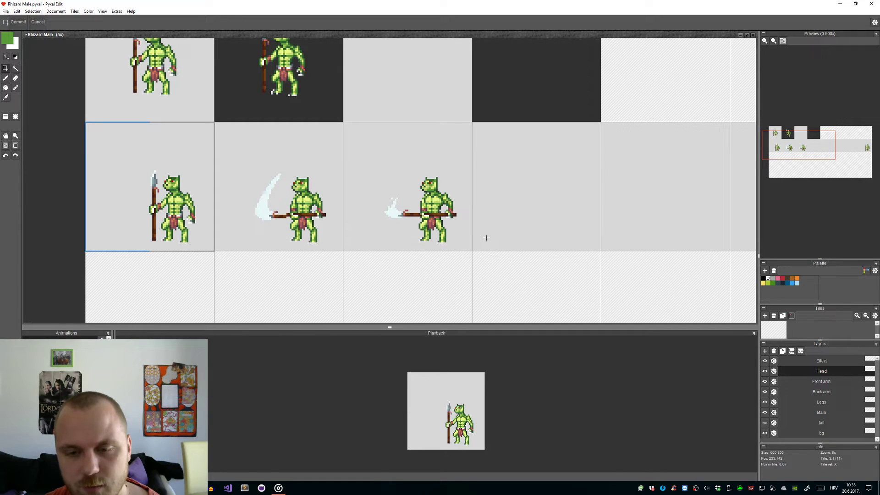
click(817, 415)
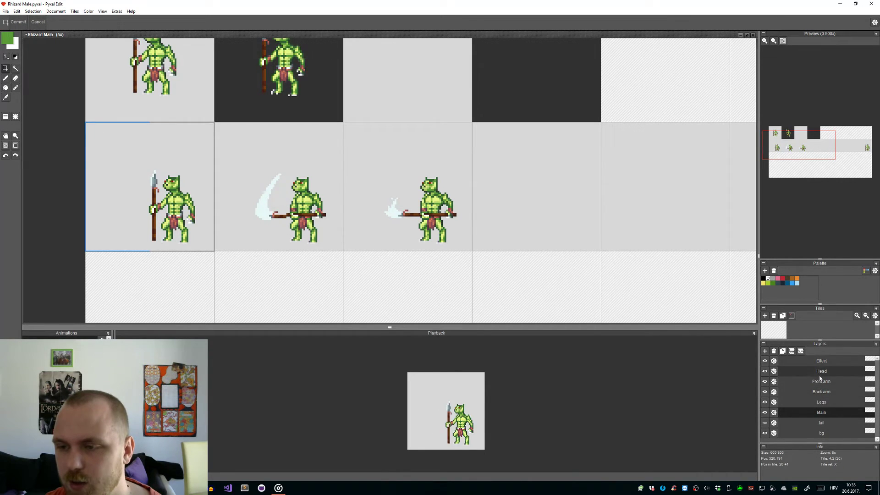
scroll(417, 205, up, 4)
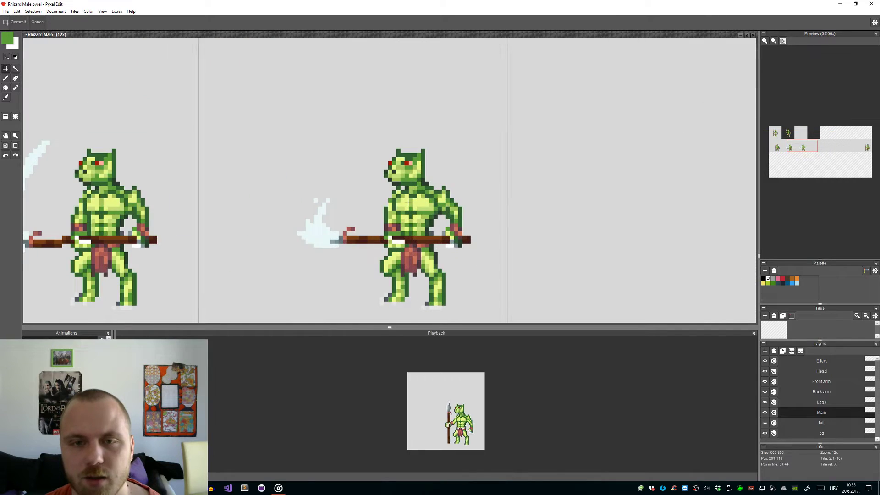
scroll(379, 217, down, 4)
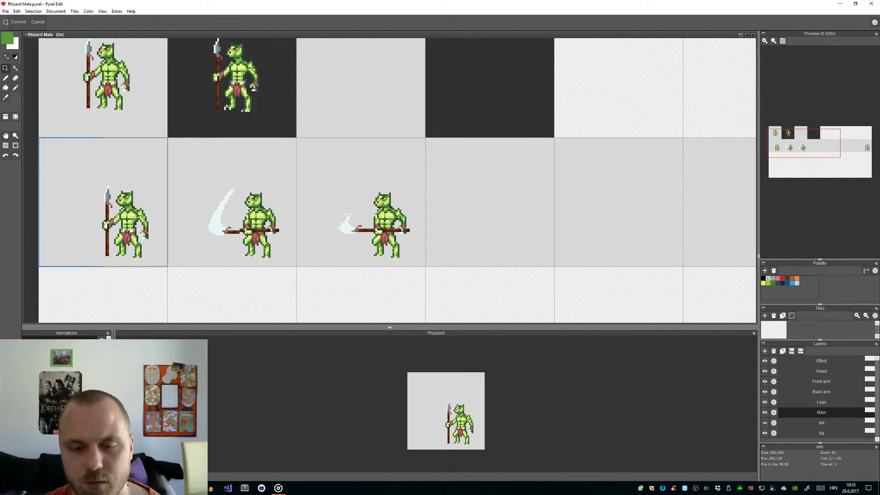
scroll(279, 216, up, 5)
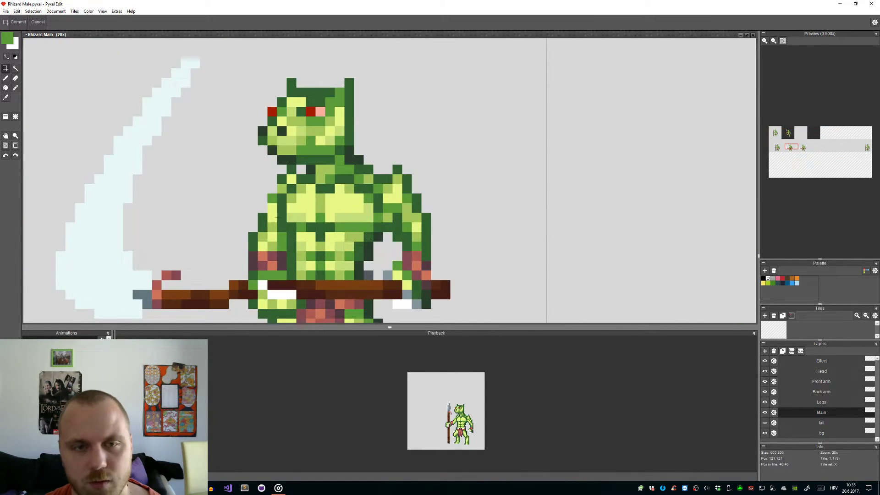
key(i)
click(289, 215)
key(e)
click(282, 231)
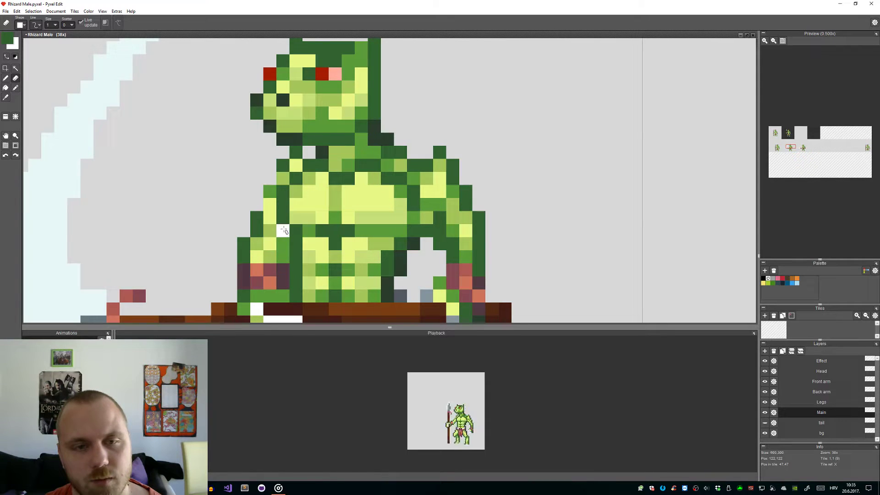
key(ctrl+z)
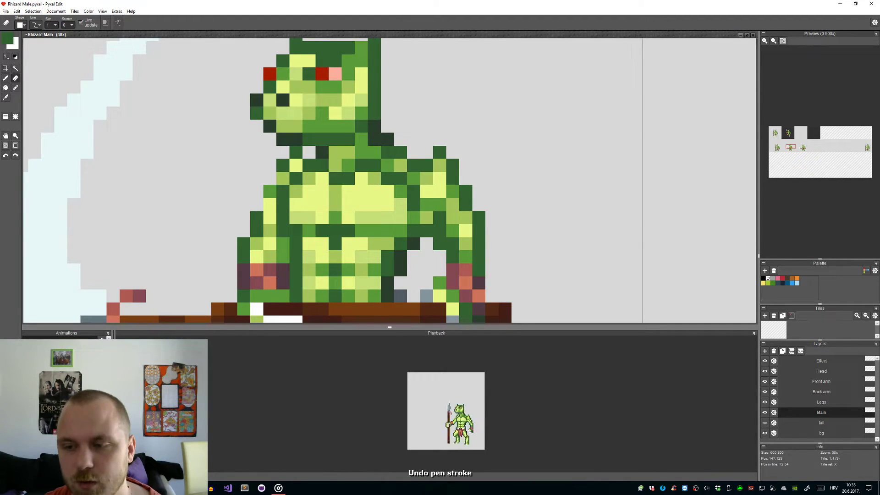
Step: Recolour the second frame's torso edge beside the front arm using the sampled mid green and dark green
key(i)
click(282, 237)
key(b)
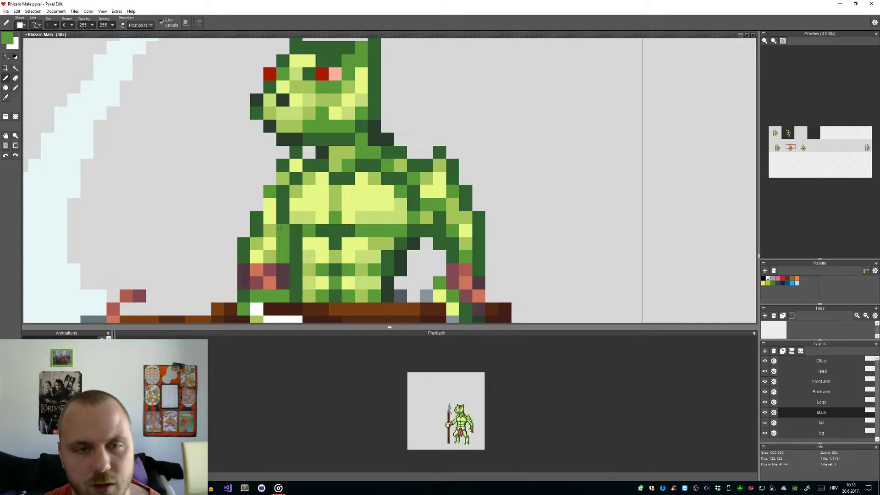
key(i)
click(293, 227)
key(b)
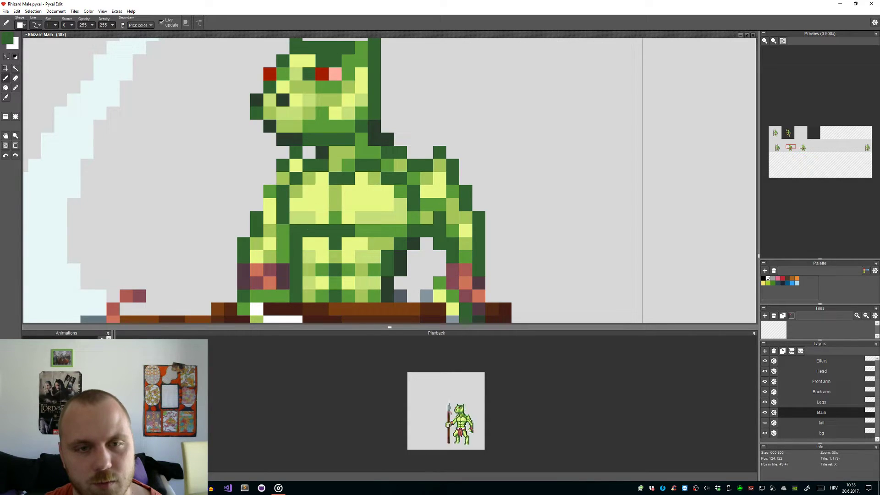
Step: Clean up the second frame's inner arm edge with mid green and its under-chest line with dark green
key(i)
click(295, 196)
key(e)
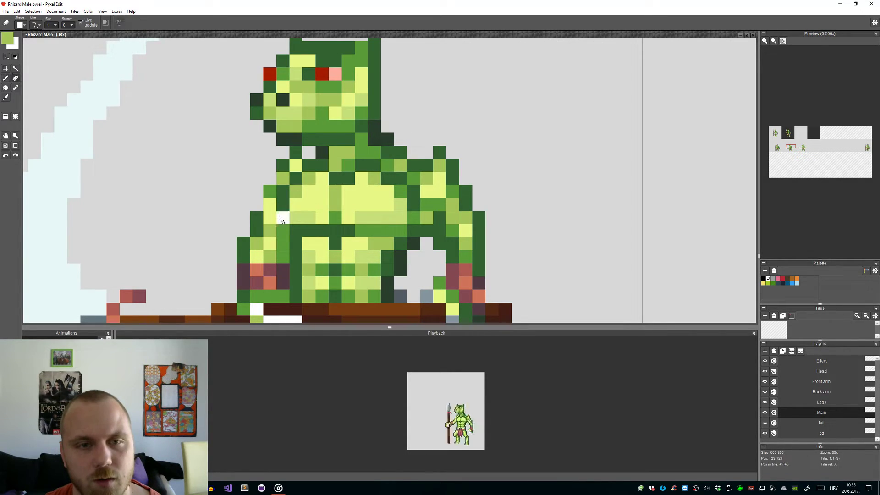
key(i)
click(283, 243)
key(b)
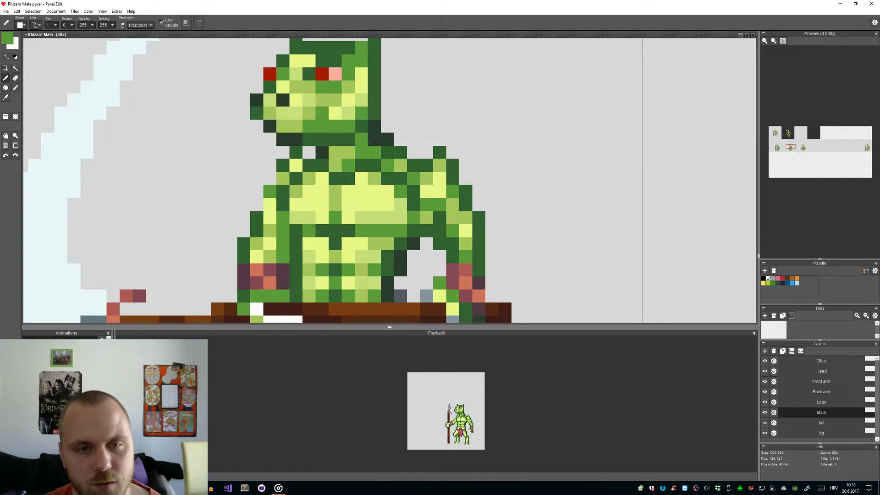
key(i)
click(314, 225)
key(b)
Step: Copy the second frame's retouched Main tile onto the third attack frame
scroll(409, 266, down, 5)
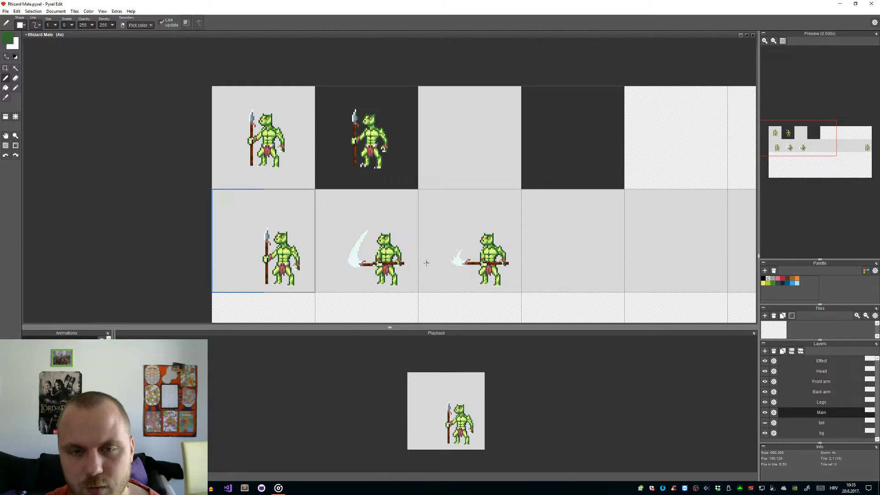
scroll(426, 263, up, 1)
key(t)
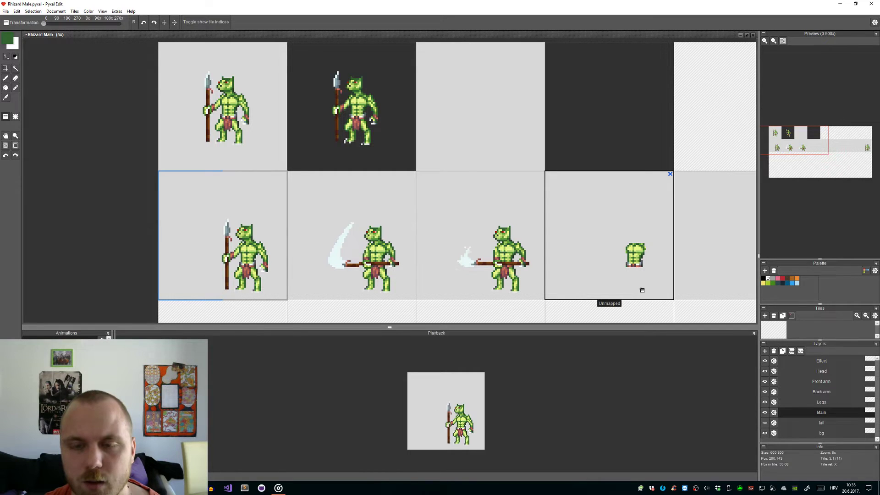
scroll(592, 275, up, 2)
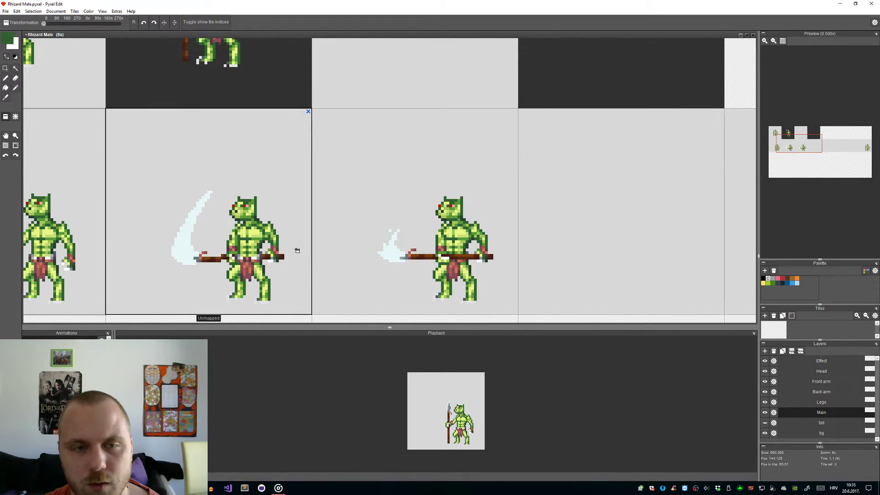
scroll(298, 250, up, 3)
key(h)
scroll(261, 244, down, 2)
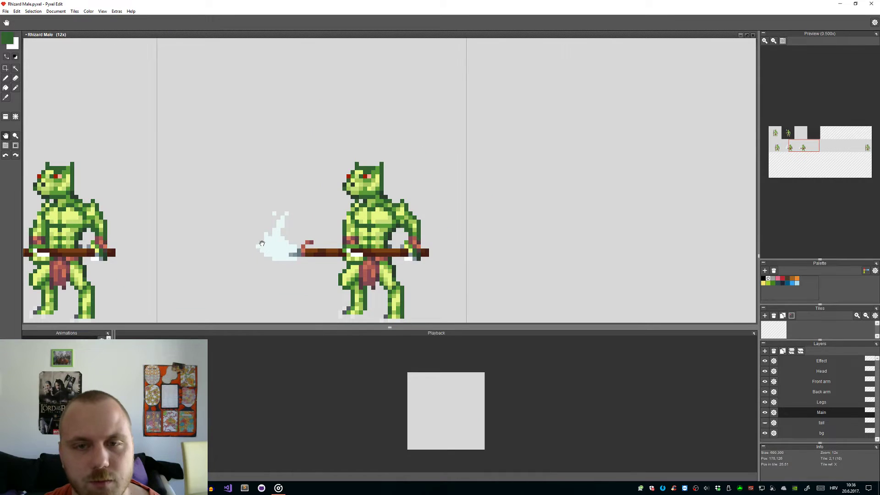
drag(260, 244, 467, 235)
drag(669, 266, 590, 258)
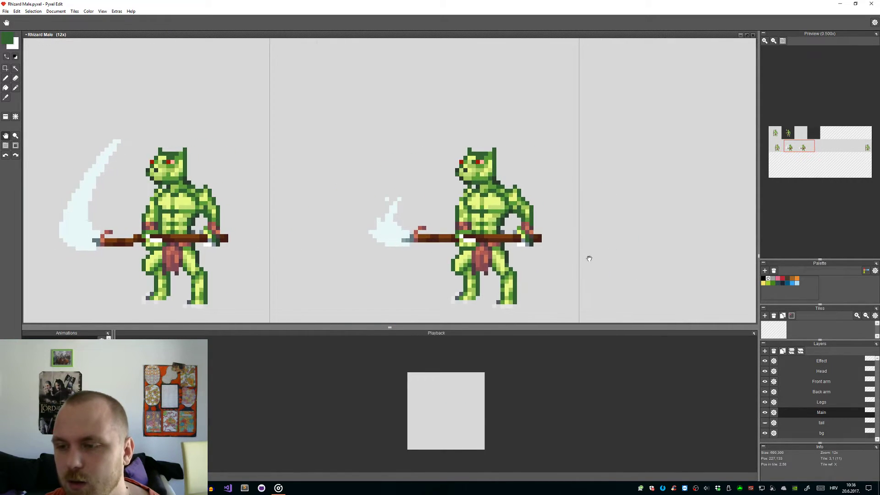
Step: On the Front arm layer, try erasing pixels at the third frame's armpit
key(e)
scroll(541, 233, up, 4)
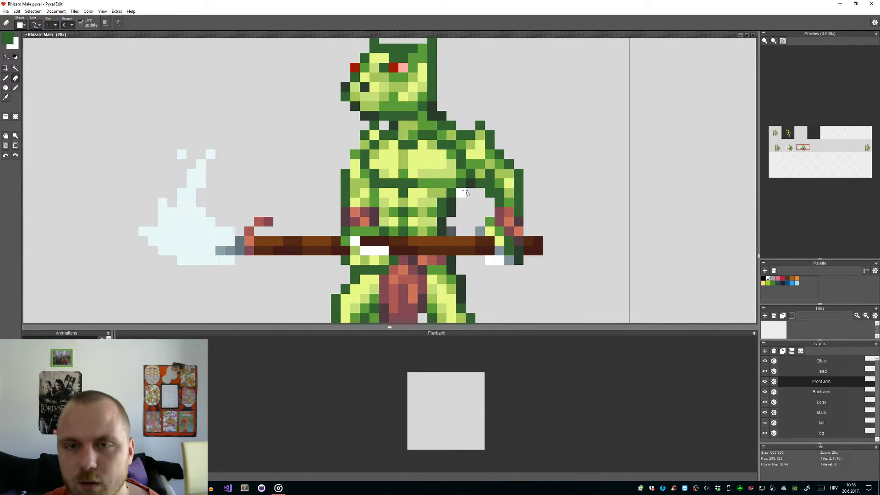
scroll(569, 275, down, 4)
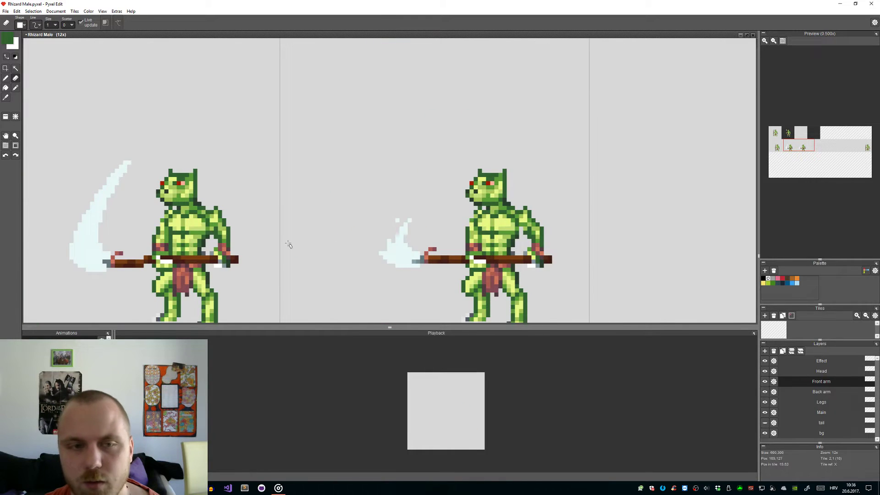
scroll(299, 246, up, 1)
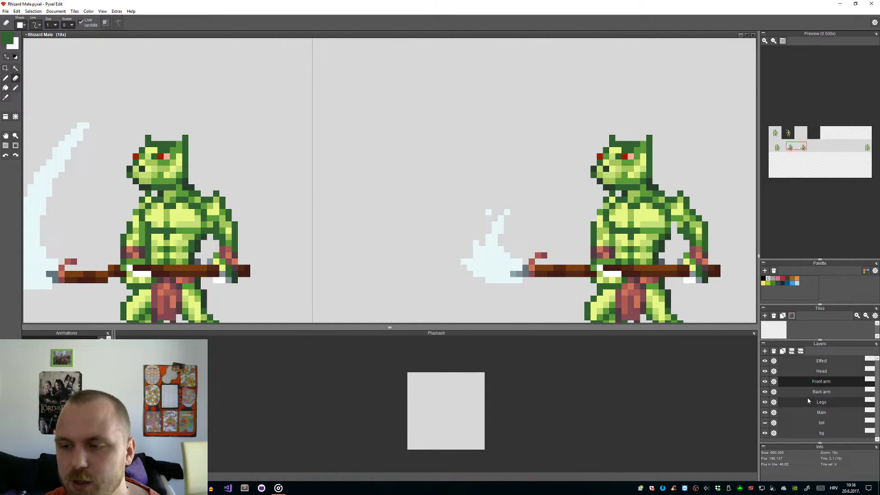
Step: Shade the third frame's armpit on the Front arm layer with the darkest green and dark green
click(814, 413)
scroll(413, 266, down, 2)
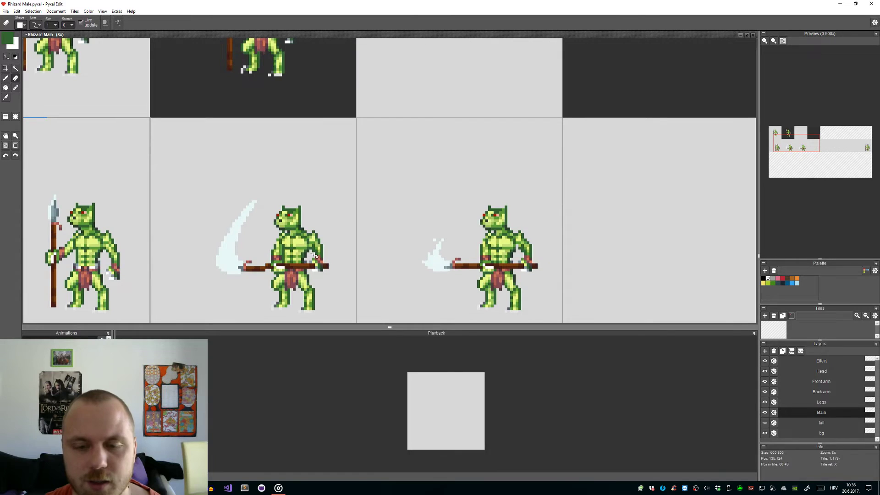
scroll(351, 317, up, 4)
key(alt)
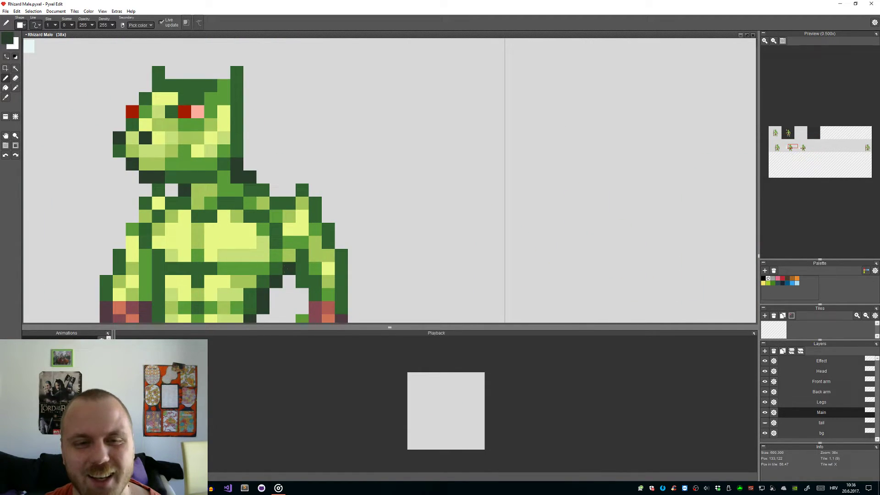
scroll(284, 270, down, 4)
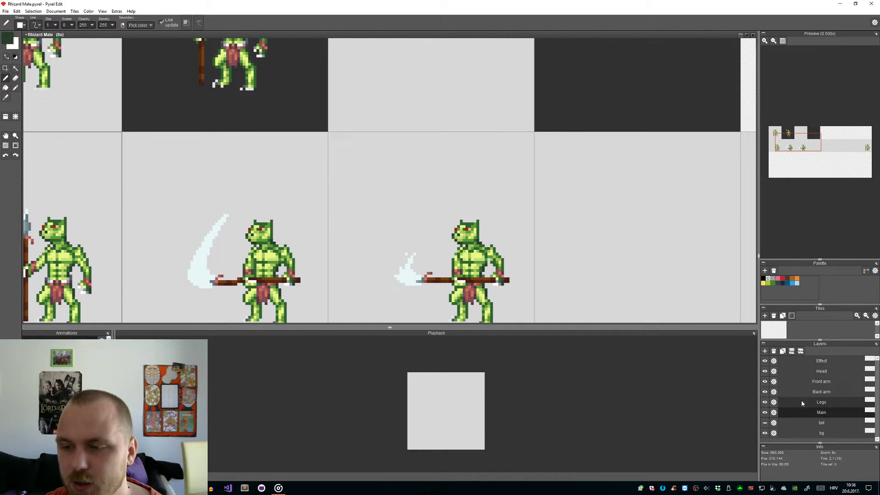
click(822, 382)
scroll(462, 253, up, 4)
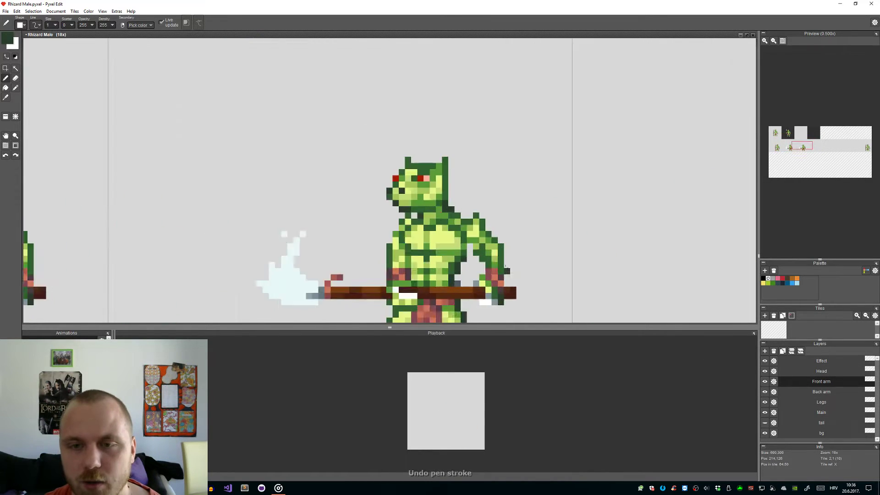
click(450, 244)
click(450, 235)
key(alt)
alt+click(440, 233)
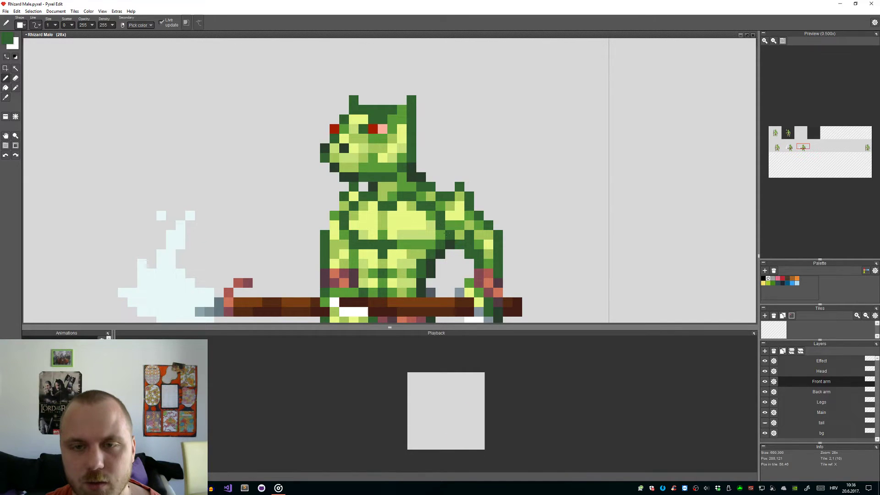
Step: Shade the second frame's armpit on the Front arm layer with dark green to match the third frame
scroll(447, 234, down, 8)
scroll(359, 244, up, 2)
key(space)
scroll(359, 244, up, 6)
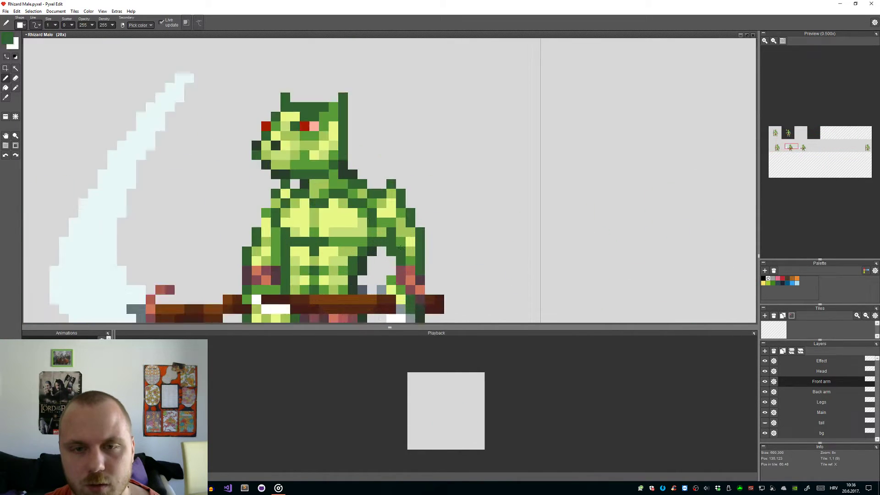
key(alt)
click(369, 221)
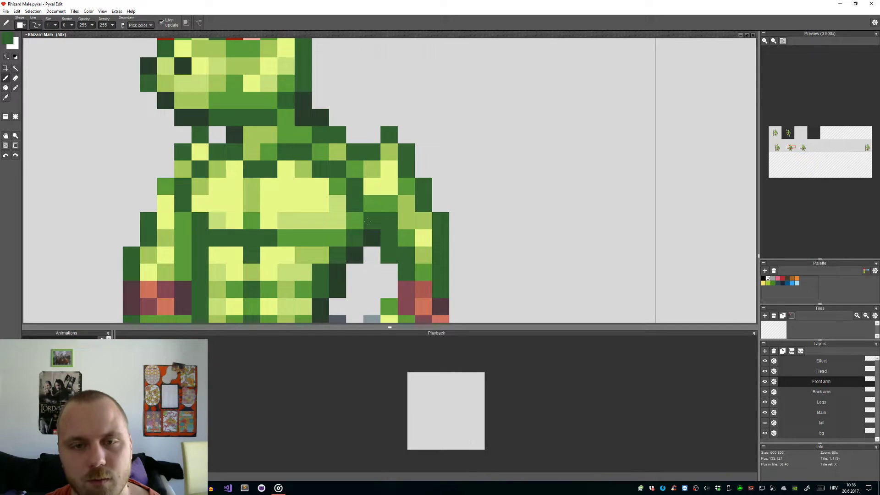
scroll(368, 221, down, 6)
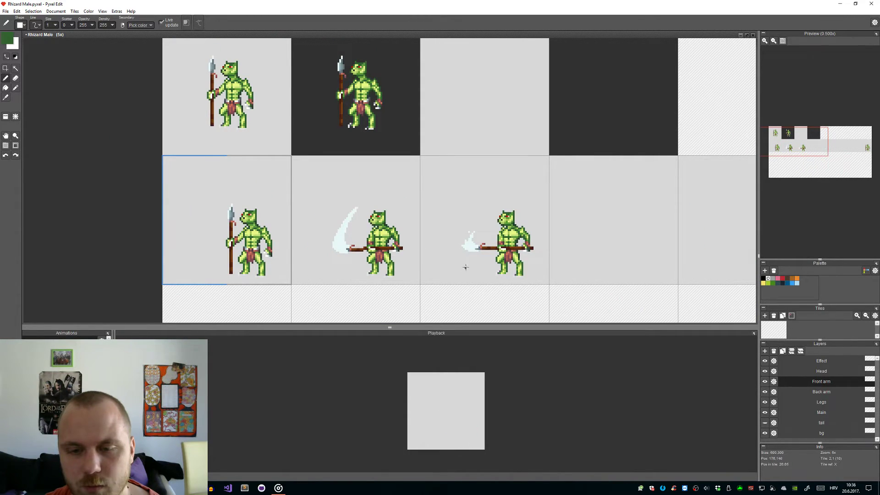
scroll(550, 243, up, 6)
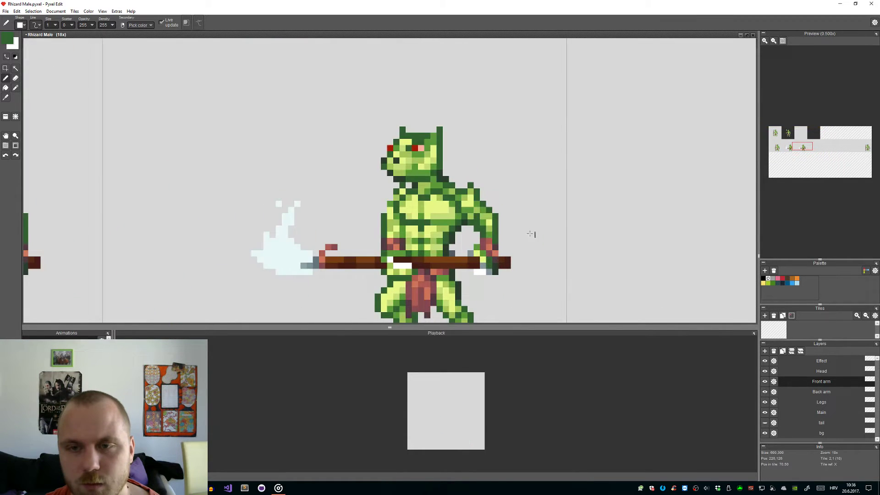
scroll(472, 233, down, 2)
alt+click(465, 212)
scroll(510, 235, down, 3)
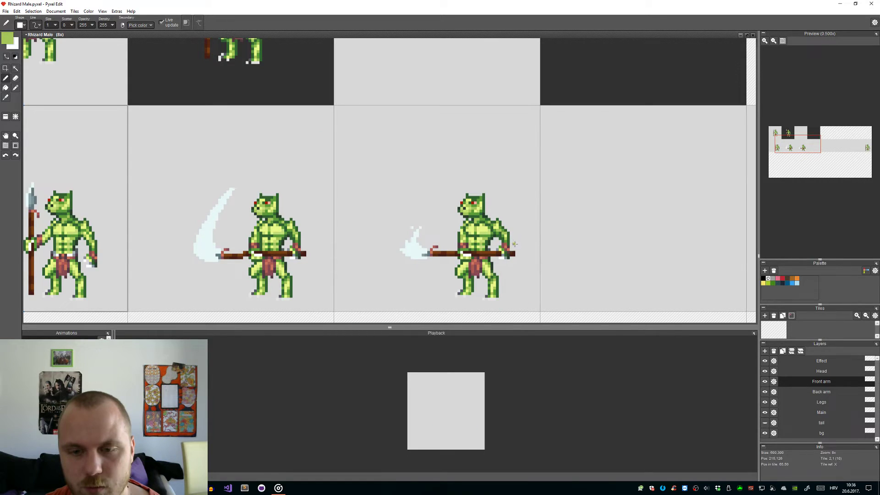
key(ctrl+z)
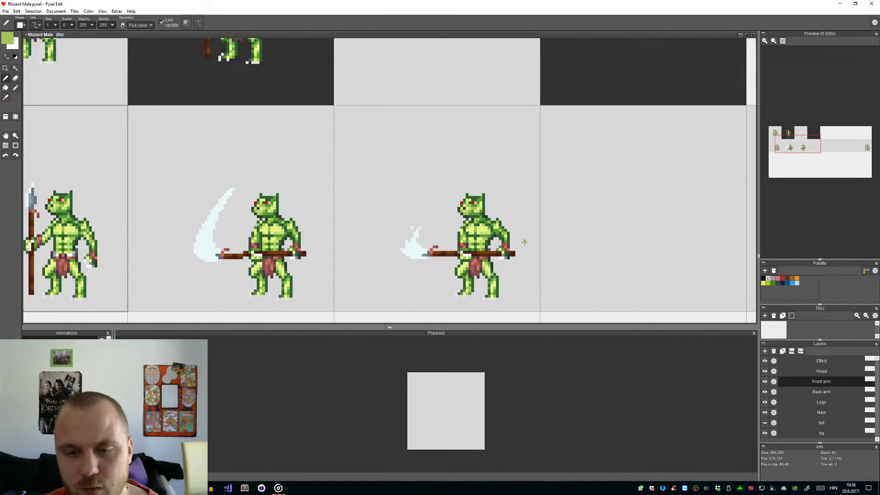
Step: On the Front arm layer, retouch the outer edge of the third frame's rear shoulder and upper arm with dark green and mid green
scroll(508, 223, up, 2)
scroll(506, 223, up, 3)
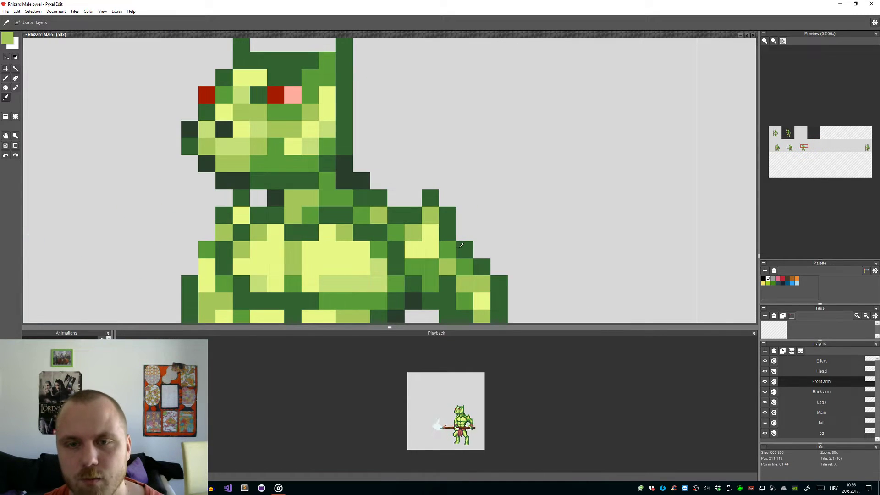
click(447, 250)
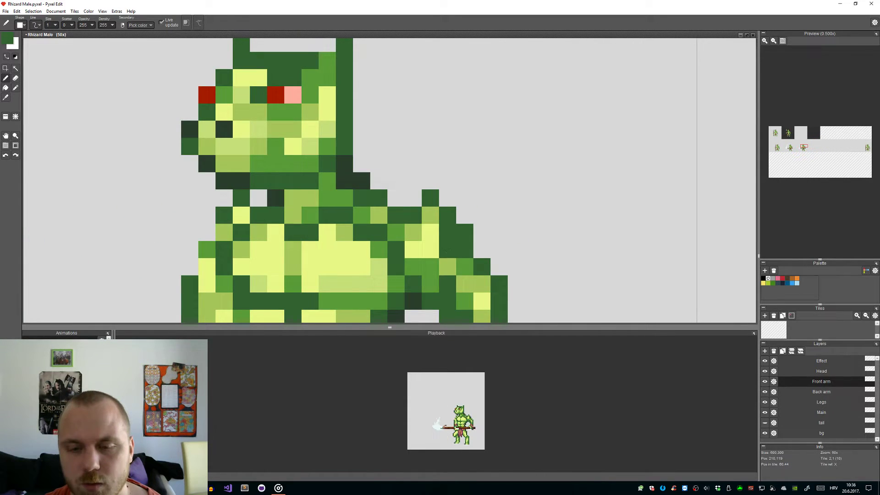
alt+click(447, 267)
click(447, 250)
click(447, 233)
click(481, 250)
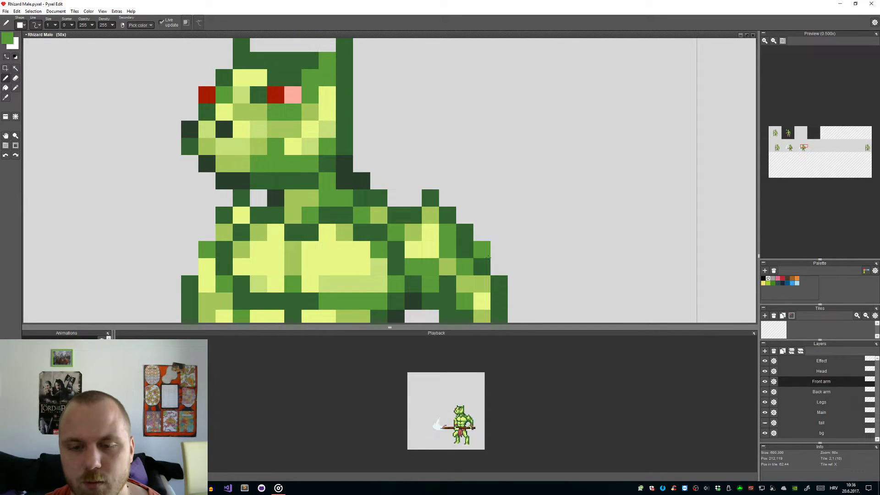
key(ctrl+z)
click(488, 260)
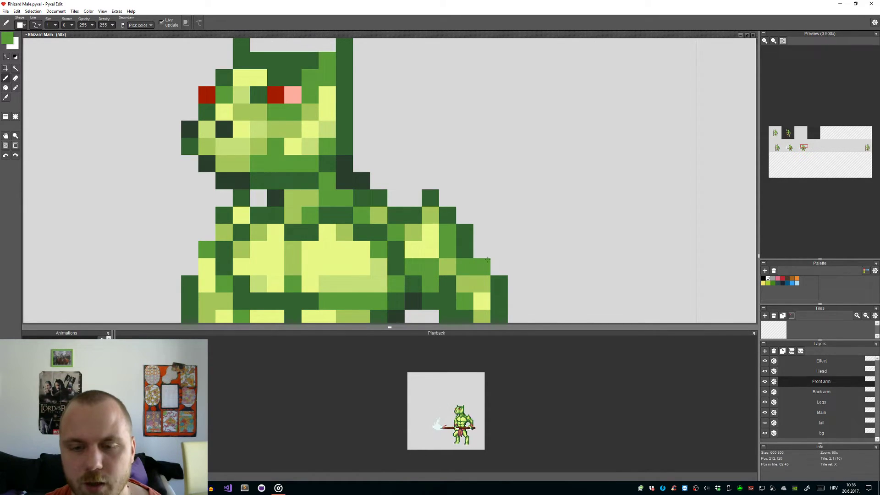
scroll(487, 259, down, 8)
drag(523, 256, 549, 214)
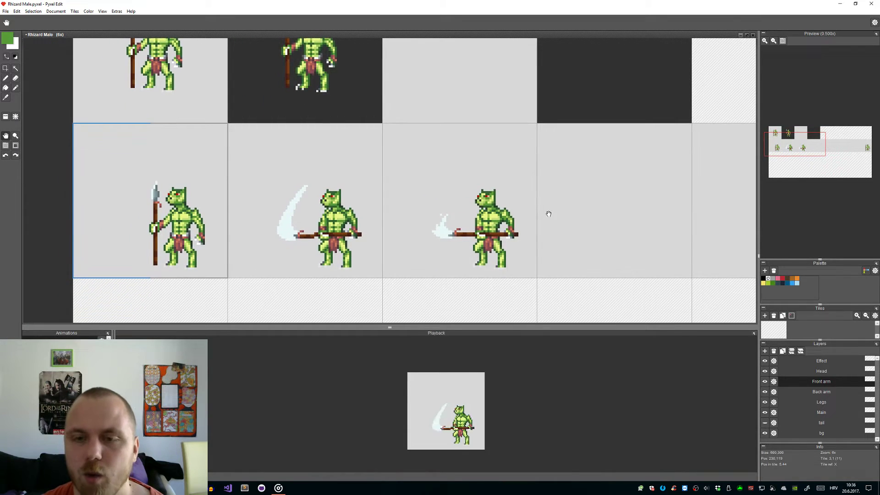
Step: Show the tail layer and copy the first attack frame's tail tile onto the second and third attack frames
key(b)
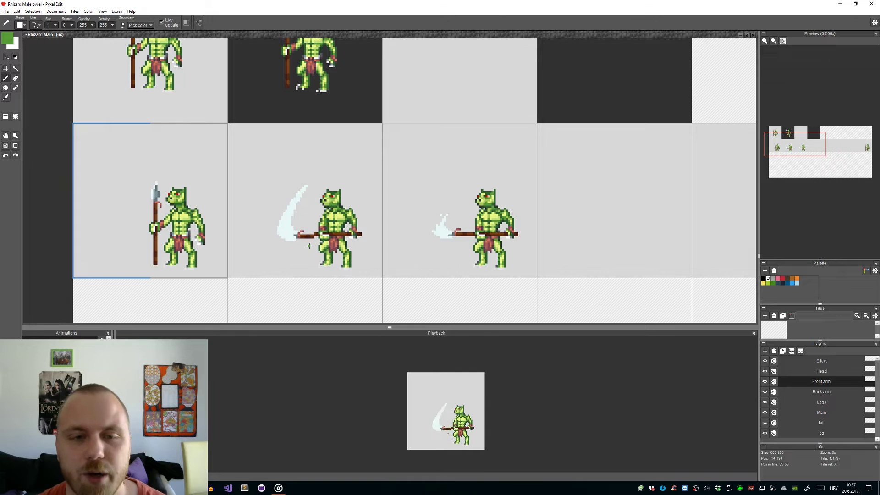
scroll(389, 278, down, 3)
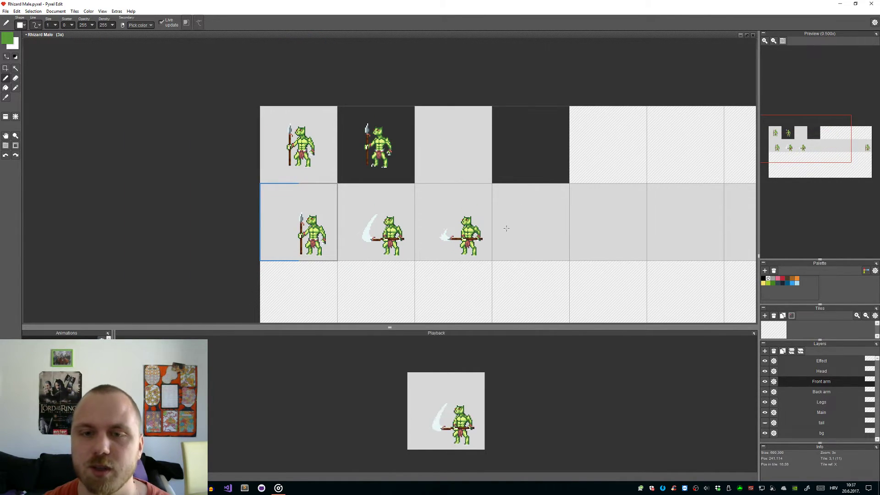
scroll(489, 236, up, 1)
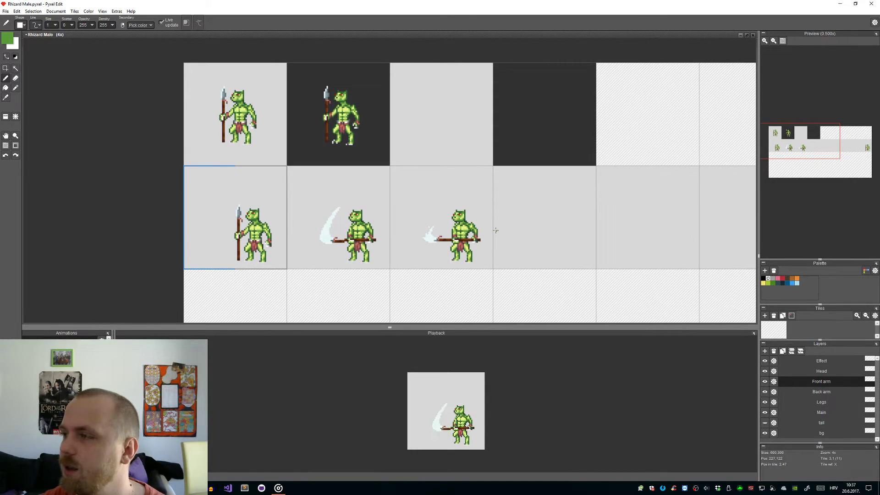
scroll(469, 221, up, 2)
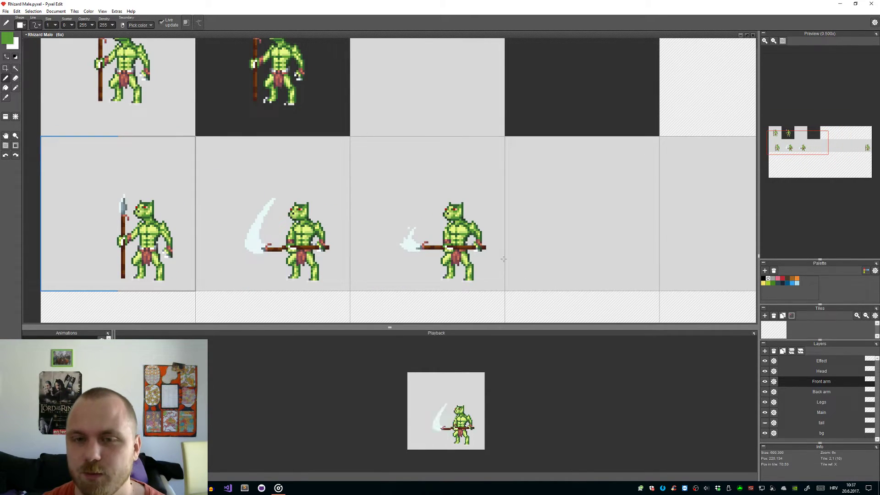
key(space)
drag(535, 293, 464, 249)
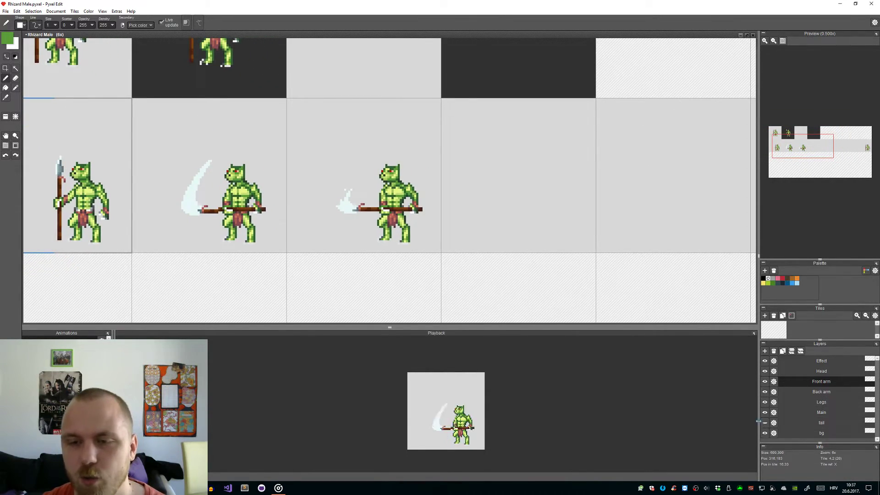
click(764, 422)
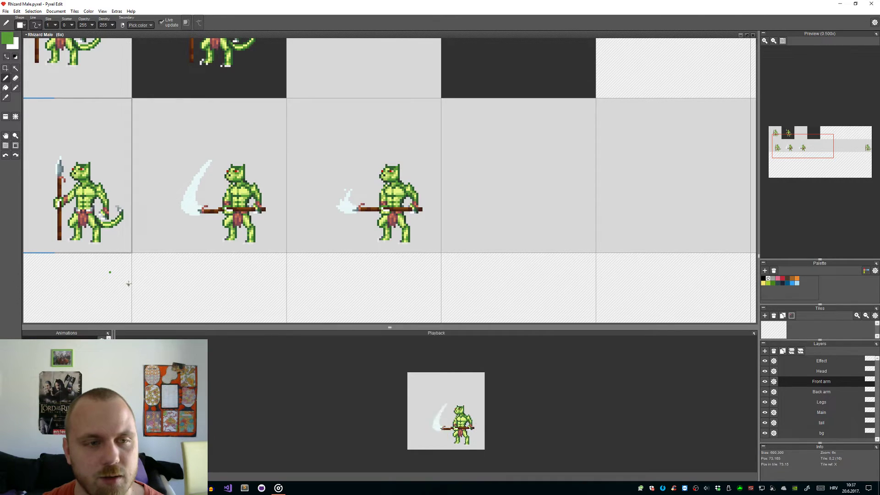
key(t)
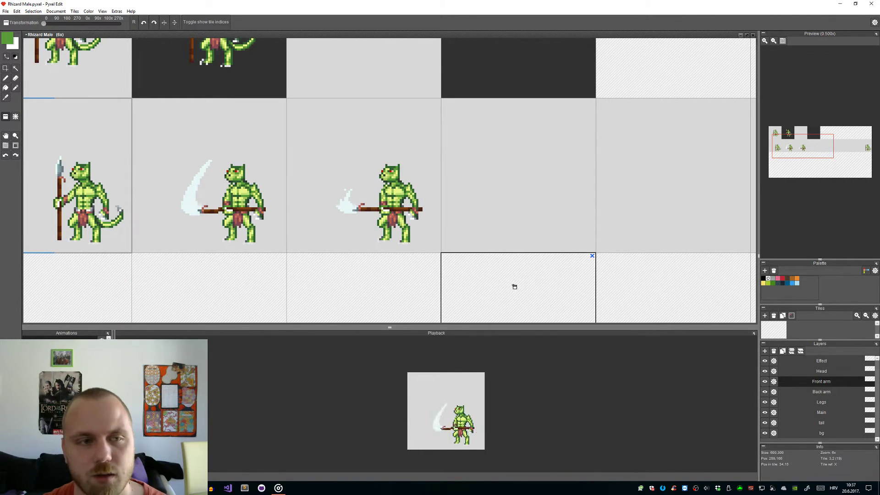
key(ctrl+z)
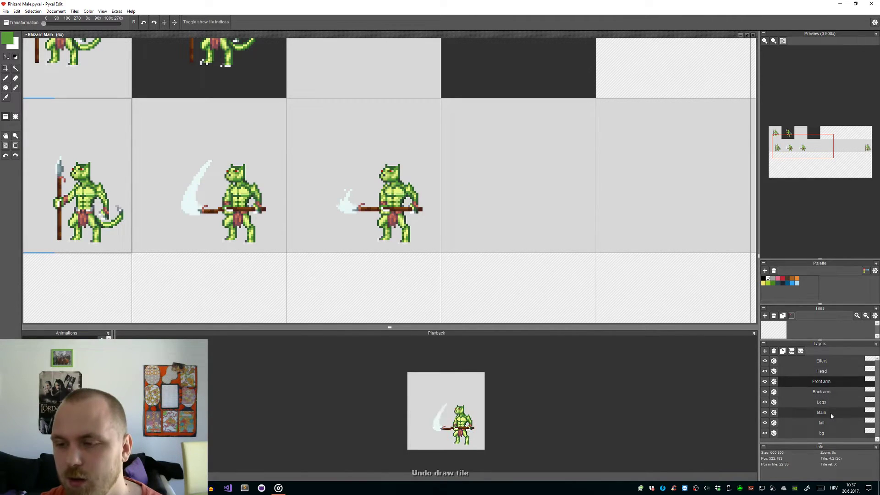
click(864, 423)
drag(99, 222, 350, 238)
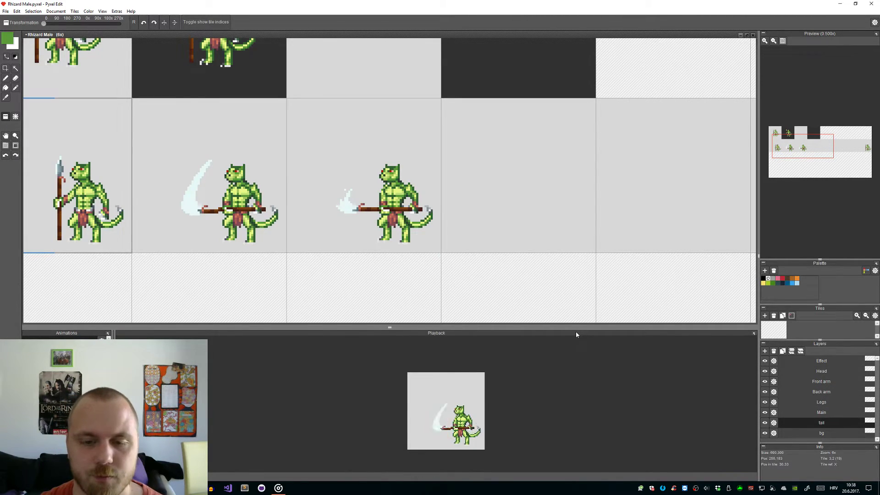
Step: Shift the tip of the second attack frame's tail one pixel to the left
click(286, 227)
scroll(276, 224, up, 3)
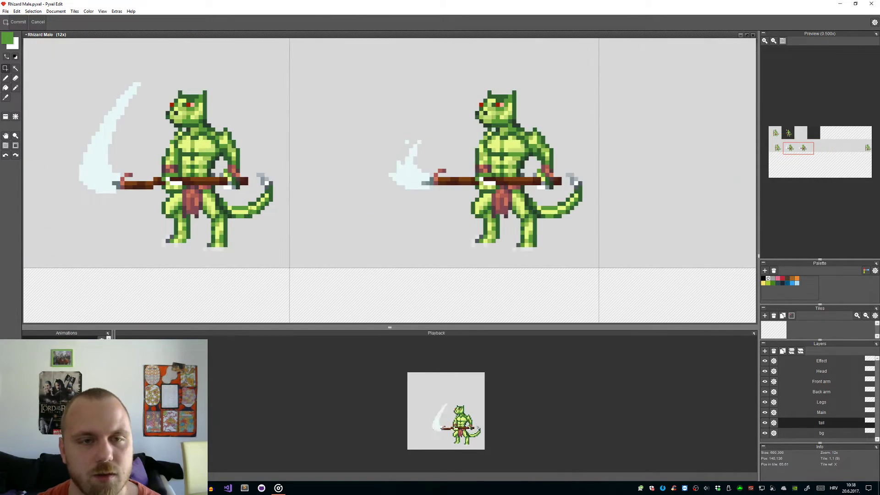
drag(297, 216, 253, 141)
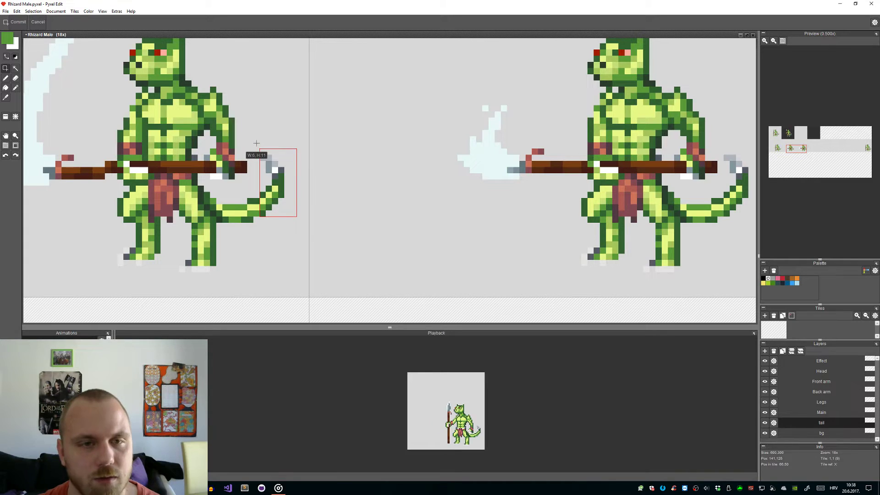
scroll(281, 172, up, 3)
drag(318, 261, 295, 218)
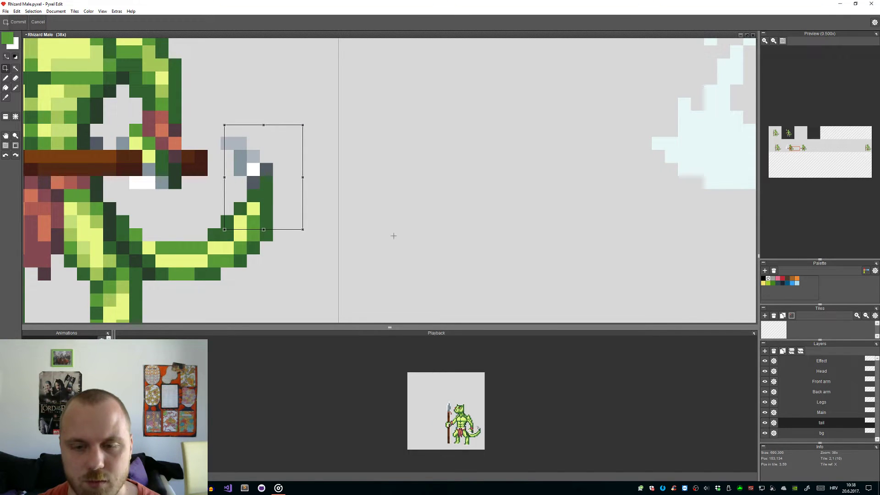
scroll(404, 237, down, 5)
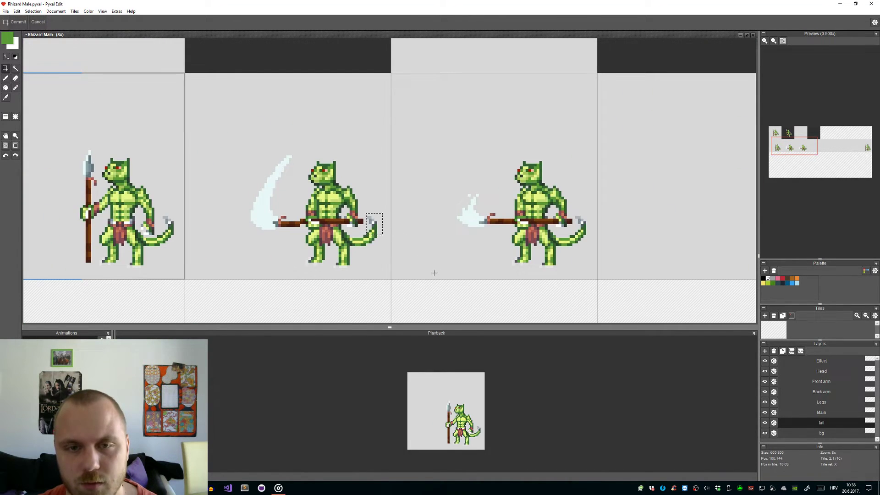
scroll(366, 241, up, 5)
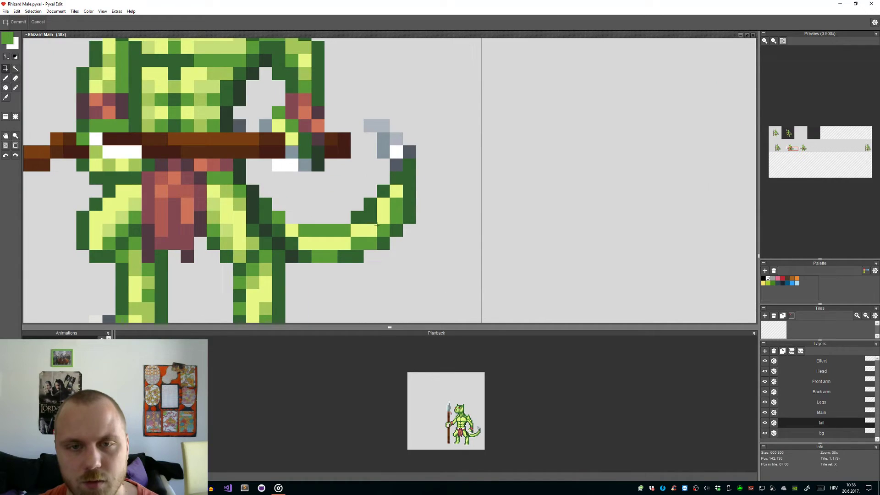
key(Return)
scroll(385, 233, down, 2)
scroll(385, 233, down, 2)
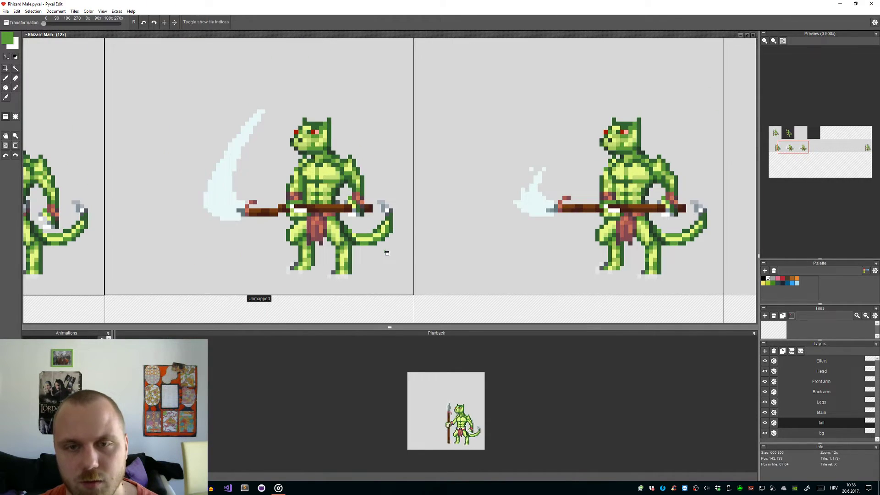
Step: Shift the tip of the third attack frame's tail two pixels to the left
key(space)
drag(598, 256, 377, 257)
scroll(472, 225, up, 2)
drag(523, 243, 458, 156)
drag(504, 197, 492, 196)
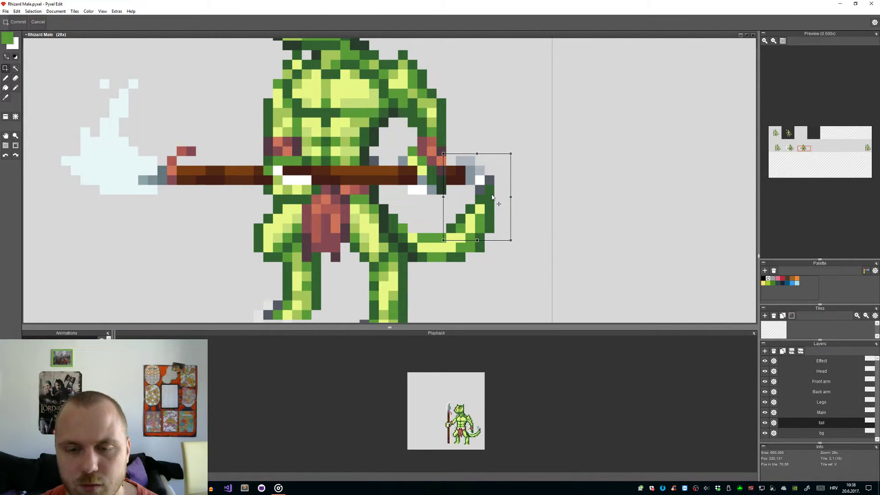
drag(531, 260, 502, 264)
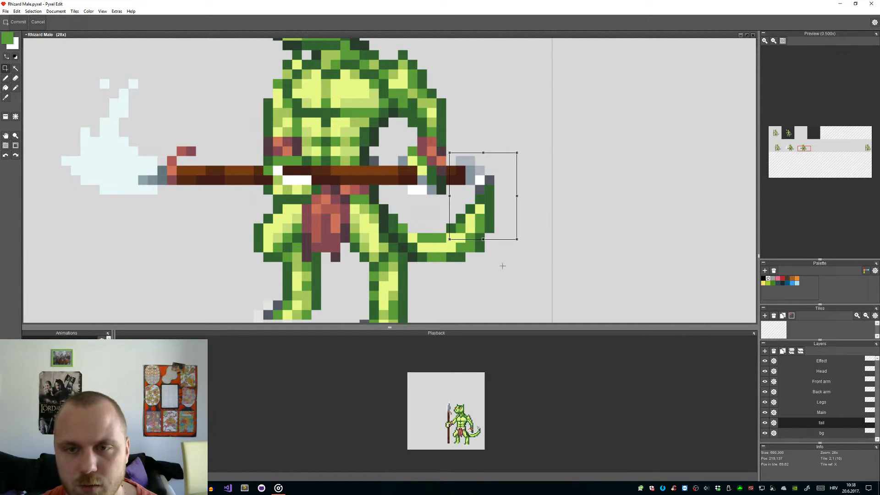
key(Return)
Step: Sample dark green from the third frame's tail and erase the excess outline pixels on its outer bend
scroll(475, 248, up, 2)
key(alt)
alt+click(474, 248)
alt+click(473, 245)
alt+click(475, 246)
key(e)
click(482, 247)
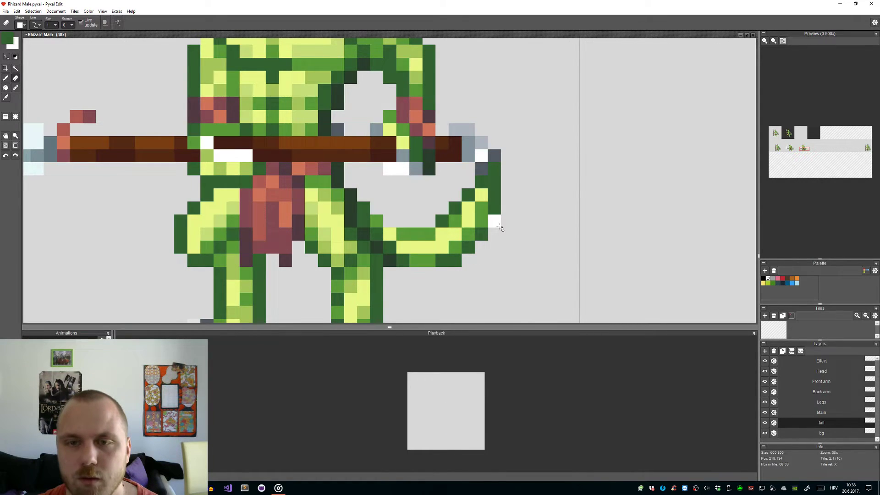
click(494, 221)
click(442, 221)
Step: Redraw the inner bend of the third frame's tail with dark green outline and mid green shading pixels
key(b)
click(442, 221)
click(428, 234)
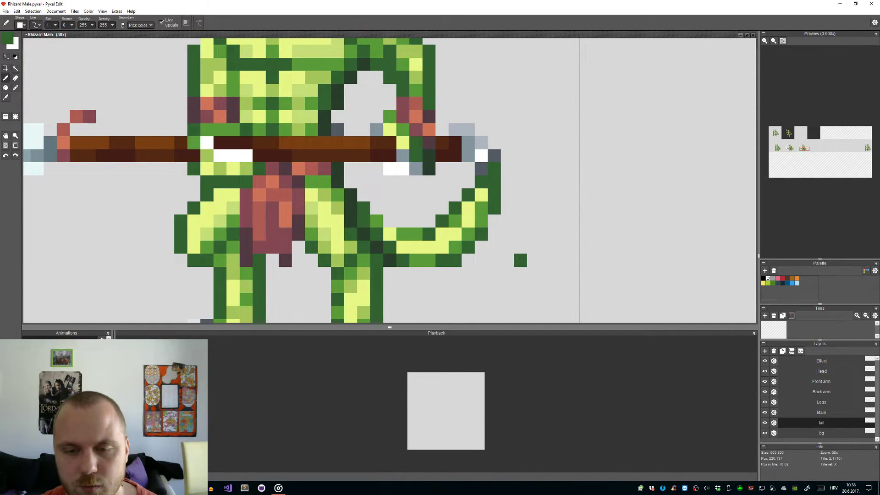
key(ctrl+z)
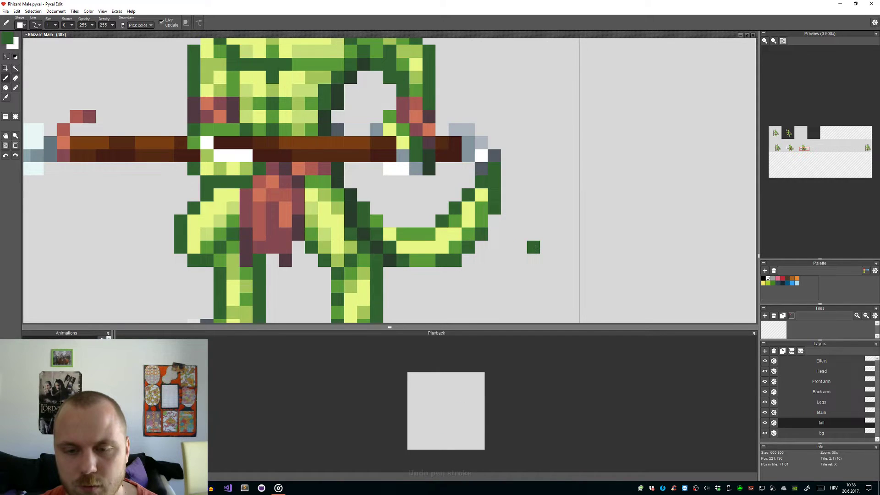
alt+click(429, 229)
click(443, 233)
click(472, 207)
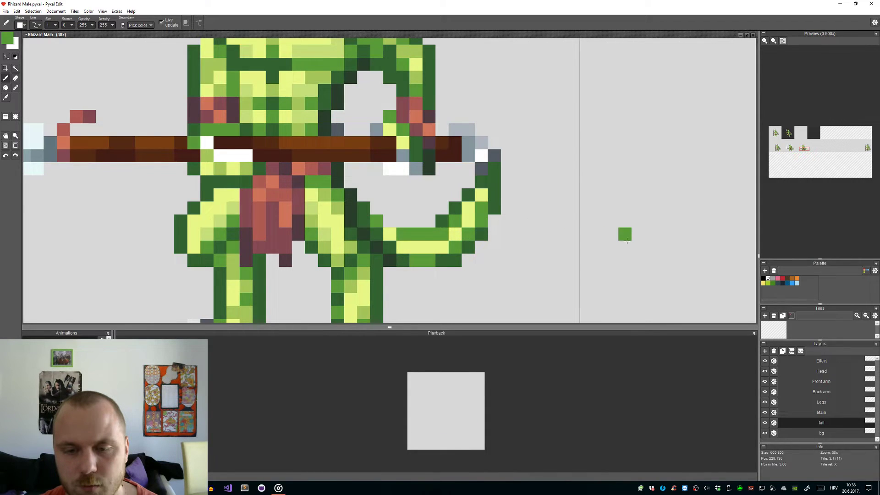
scroll(627, 241, down, 5)
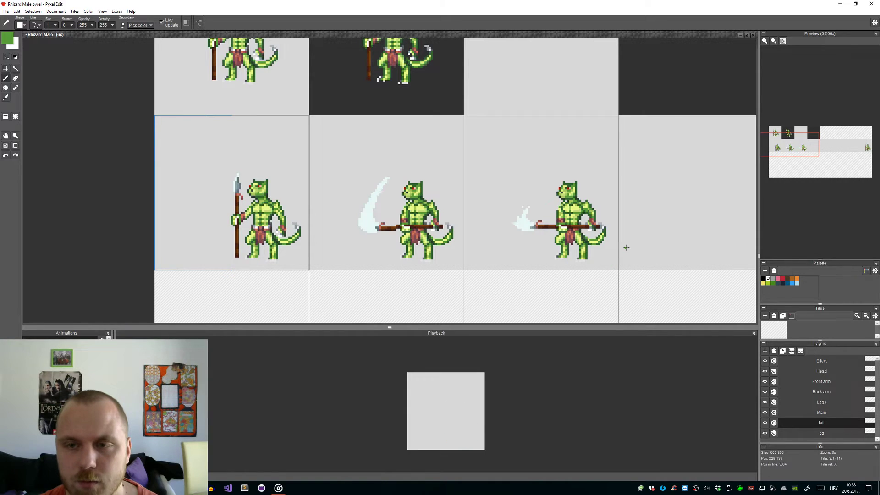
Step: Select the outer part of the second attack frame's tail and nudge it one pixel to the left
scroll(636, 244, up, 2)
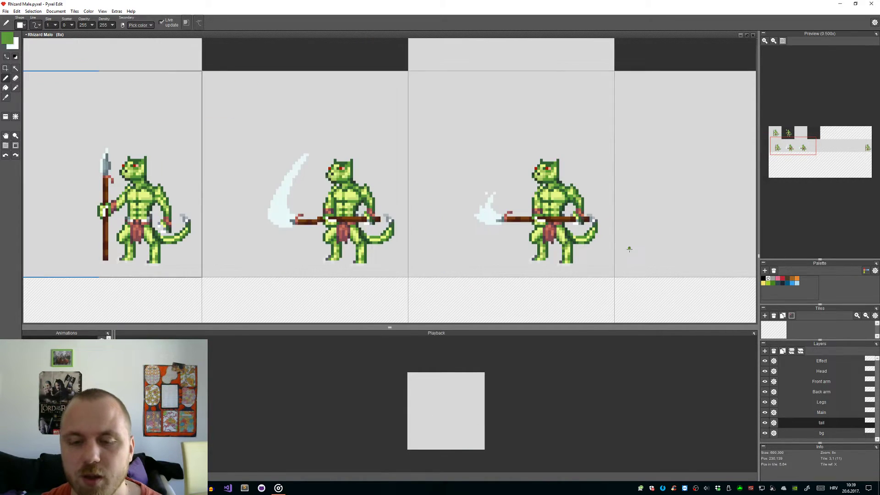
scroll(268, 240, up, 1)
key(s)
drag(302, 255, 234, 156)
key(Left)
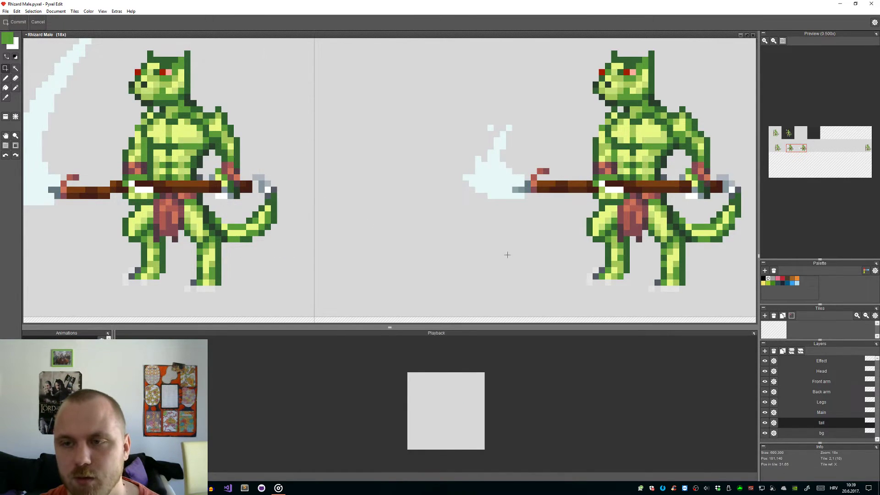
Step: Nudge the outer part of the third attack frame's tail one pixel to the left
scroll(507, 254, down, 4)
scroll(609, 266, up, 3)
drag(556, 270, 497, 200)
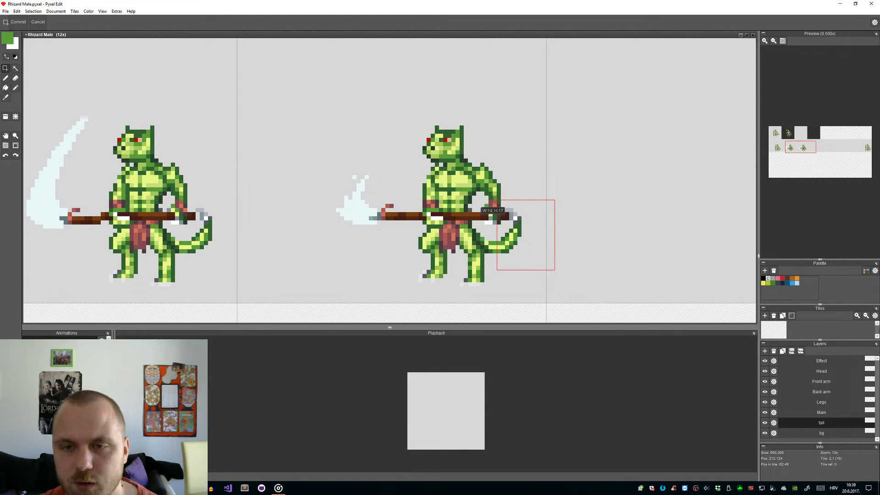
key(Left)
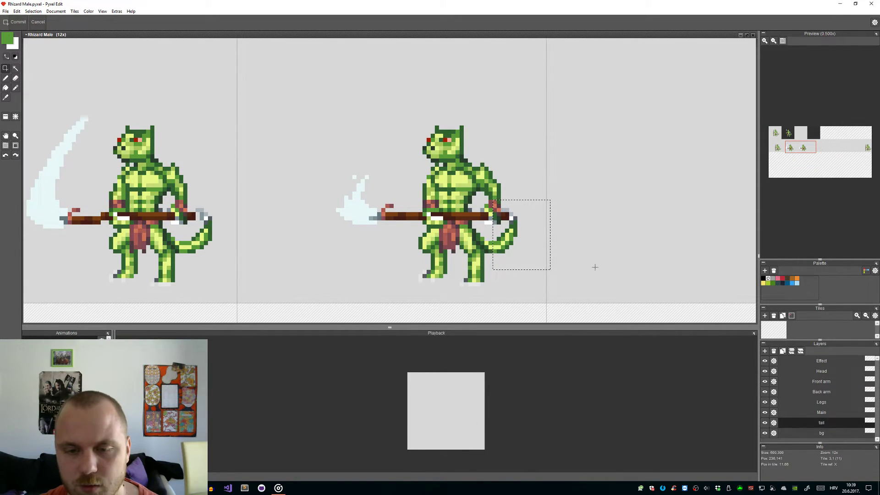
click(526, 290)
scroll(514, 257, up, 5)
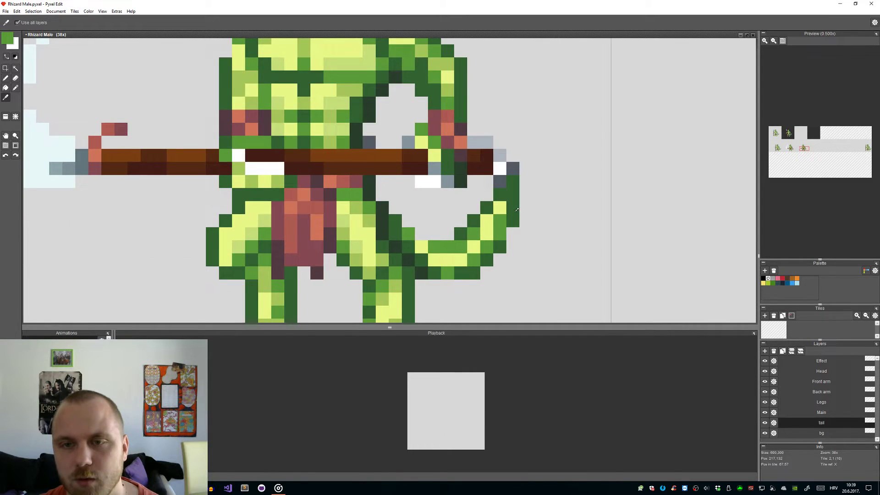
key(b)
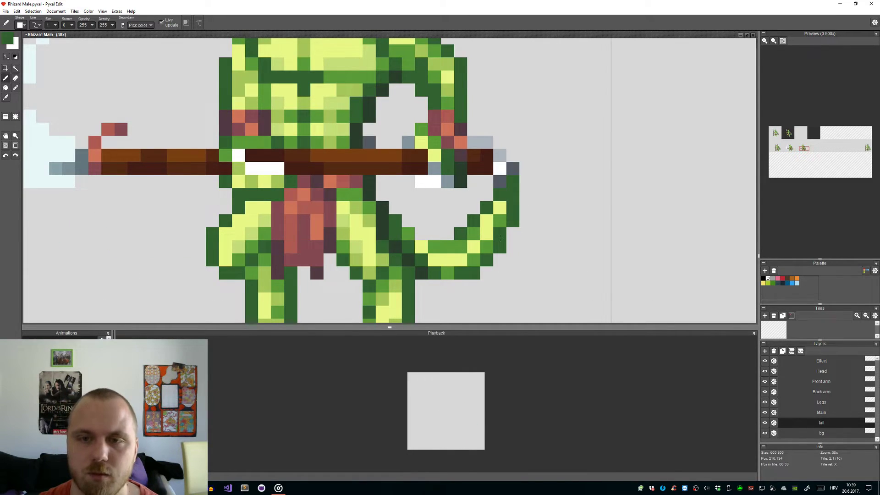
click(553, 242)
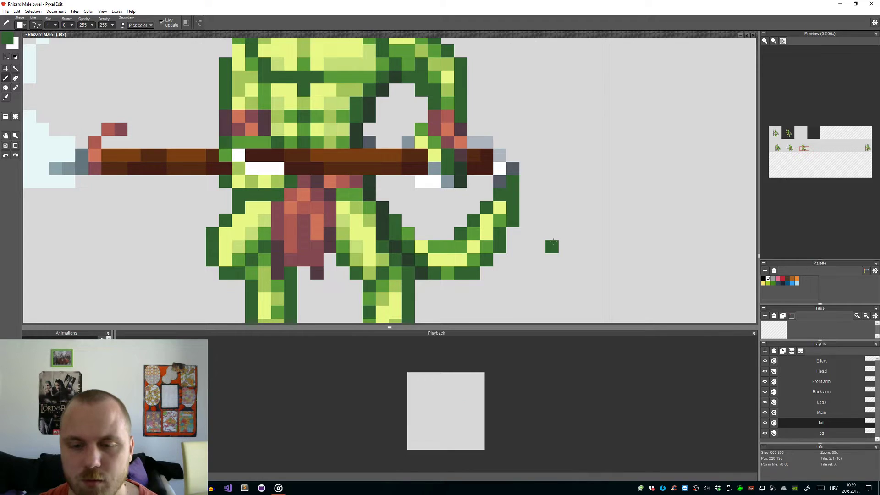
scroll(538, 192, down, 5)
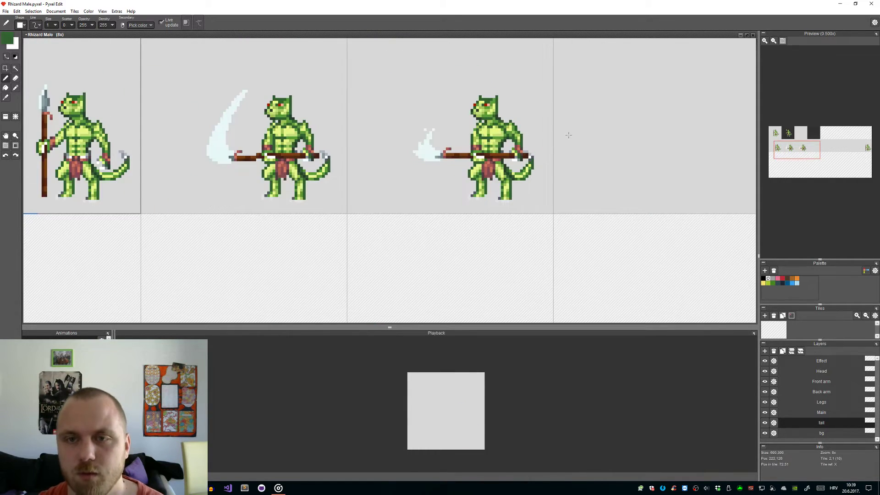
Step: Sample mid green from the third frame's tail and paint it onto the tail end just below the blade
scroll(484, 433, down, 2)
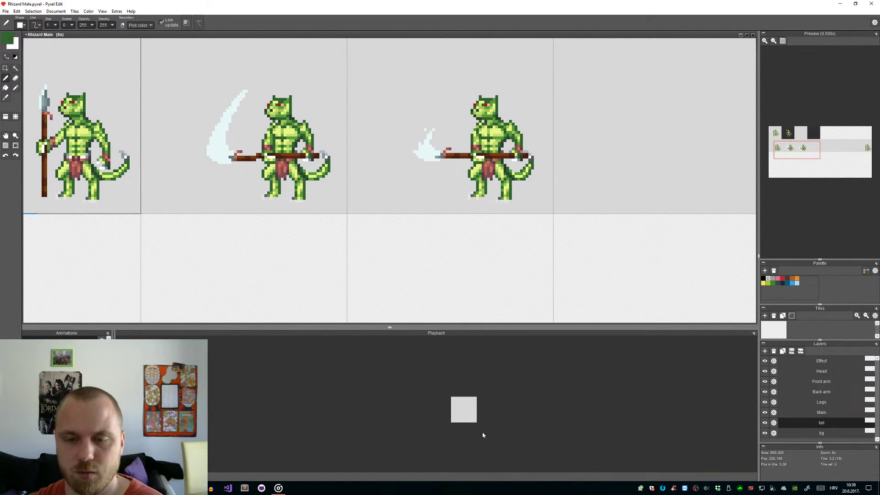
scroll(476, 418, up, 1)
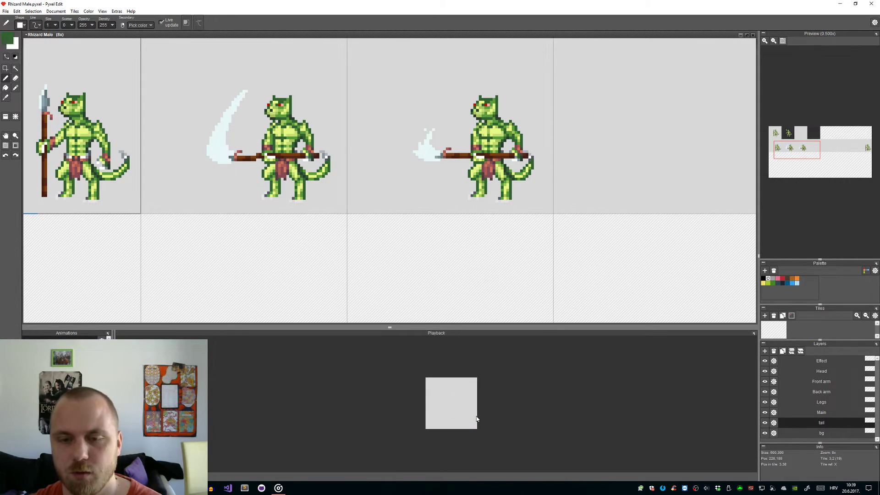
scroll(477, 252, up, 6)
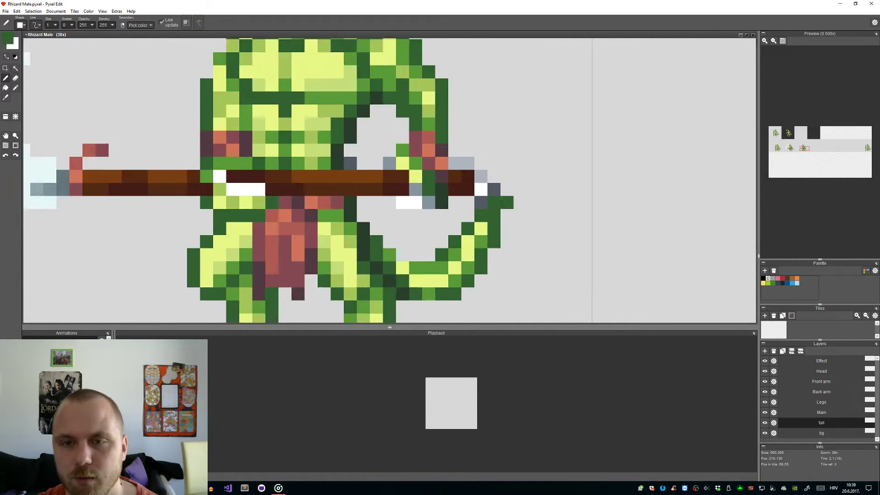
key(alt)
alt+click(477, 251)
click(490, 208)
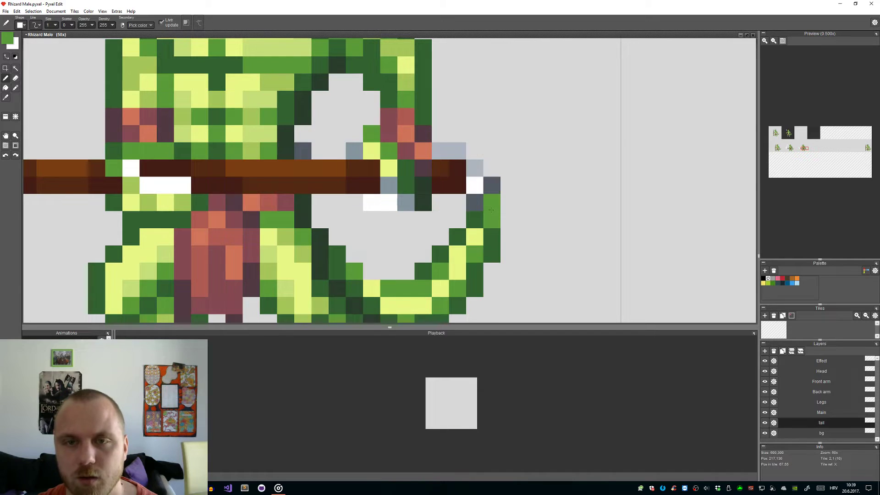
Step: Try to rotate the third frame's tail blade diagonally and reposition it against the tail end
scroll(490, 208, down, 6)
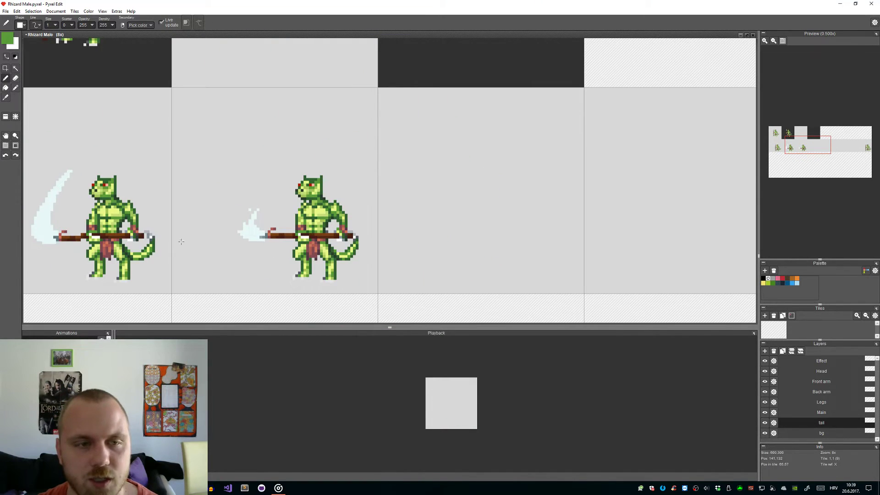
scroll(353, 225, up, 3)
scroll(355, 224, down, 2)
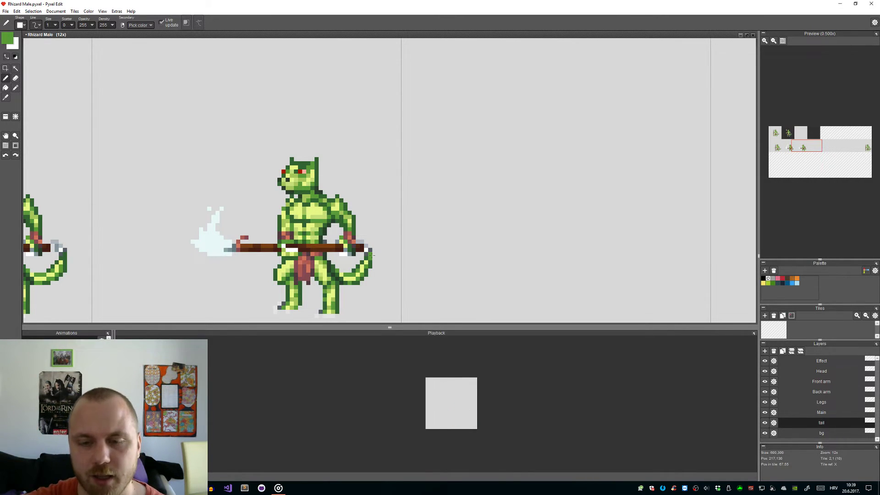
scroll(383, 234, up, 4)
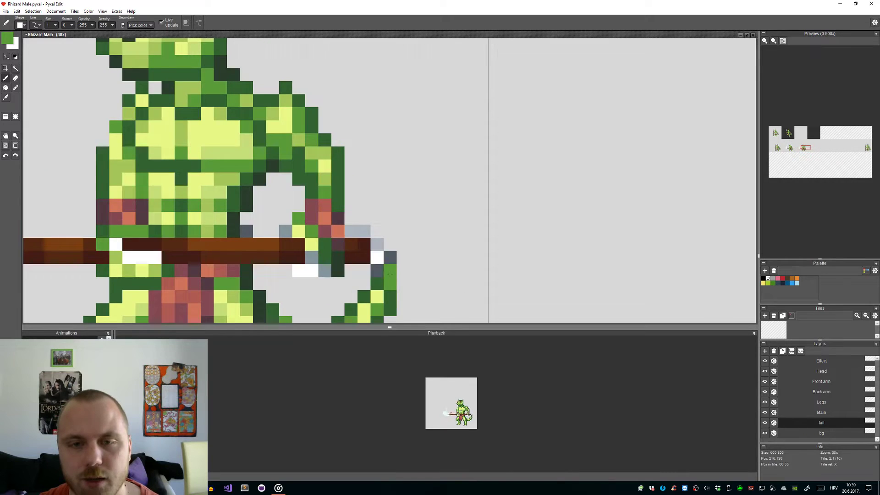
key(m)
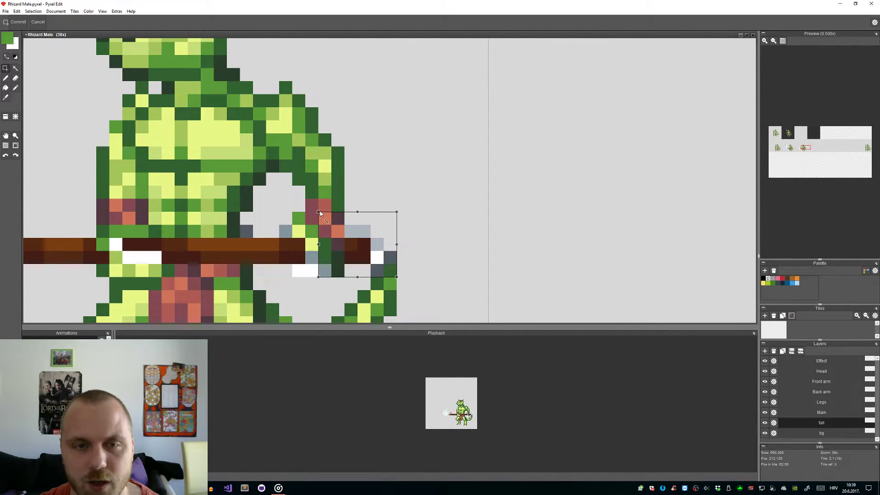
drag(315, 214, 388, 202)
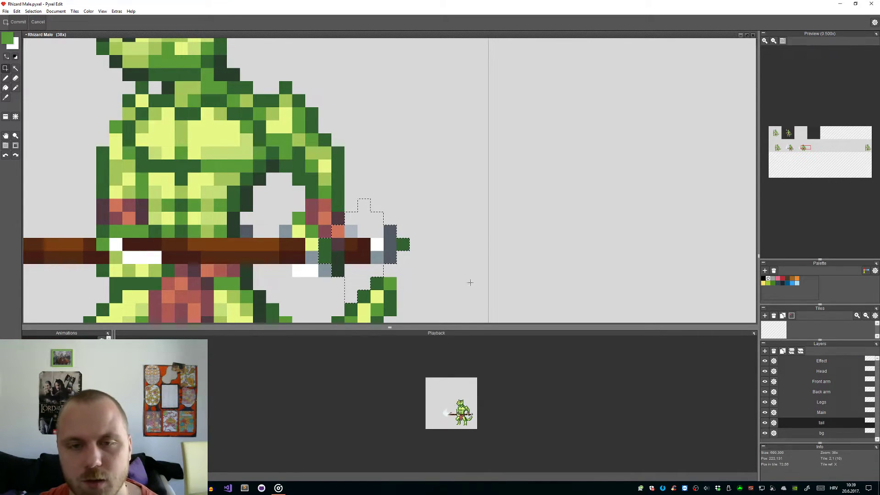
key(ctrl+z)
click(389, 266)
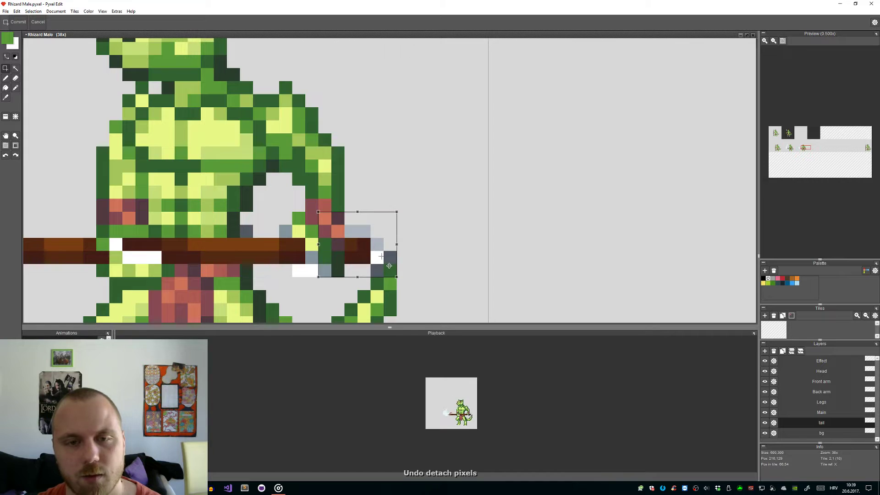
drag(400, 214, 375, 189)
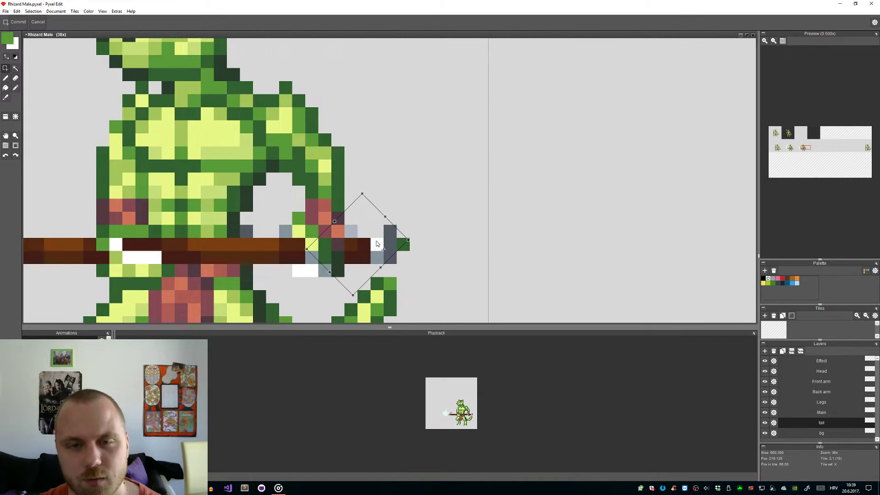
drag(377, 242, 357, 269)
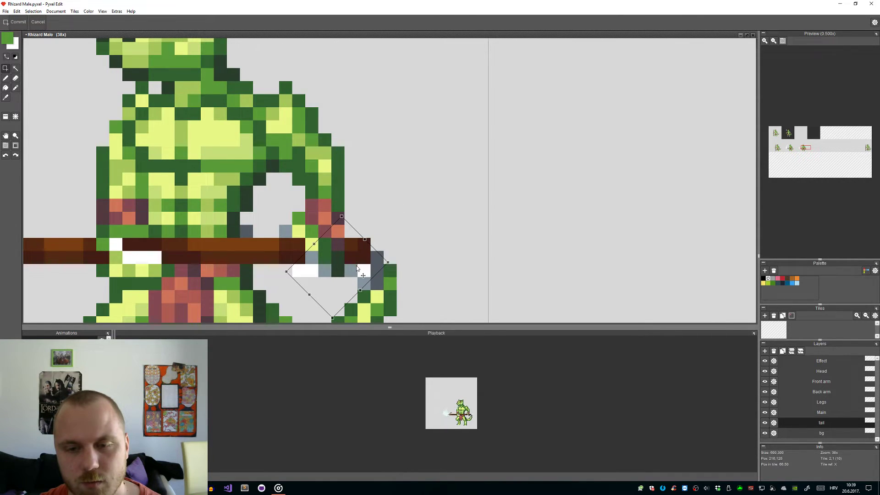
drag(398, 266, 366, 263)
key(Escape)
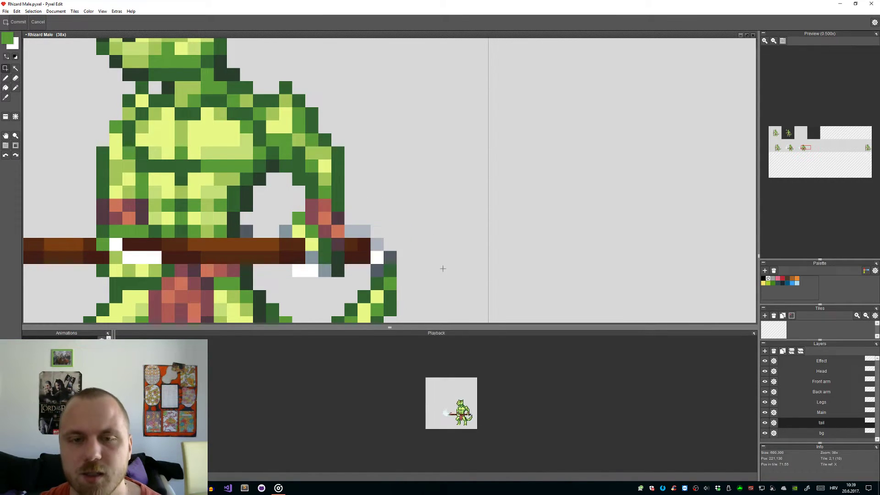
Step: Repaint the second frame's tail blade one row lower in sampled light gray and clear its old upper row
scroll(442, 269, down, 4)
scroll(437, 275, up, 2)
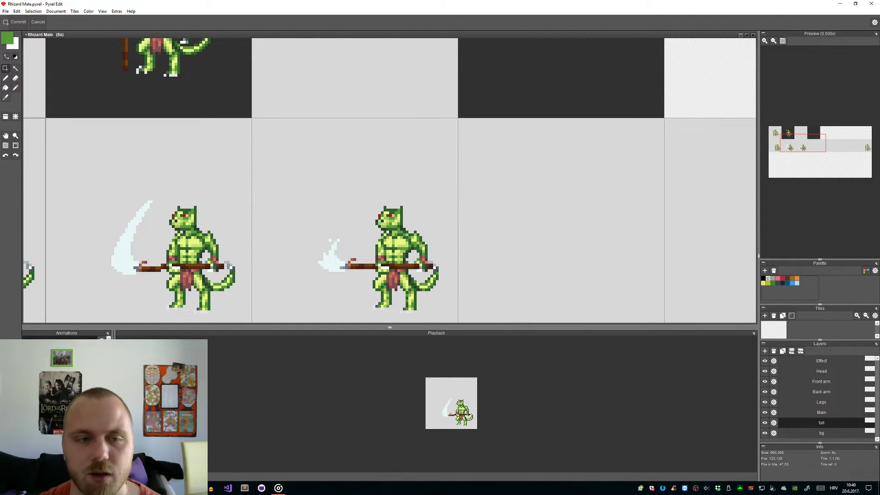
scroll(227, 265, up, 5)
key(b)
alt+click(278, 263)
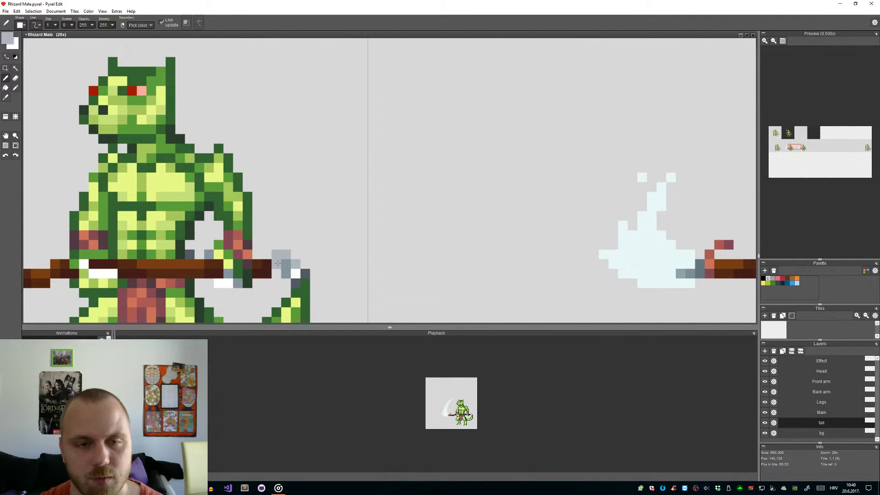
key(alt)
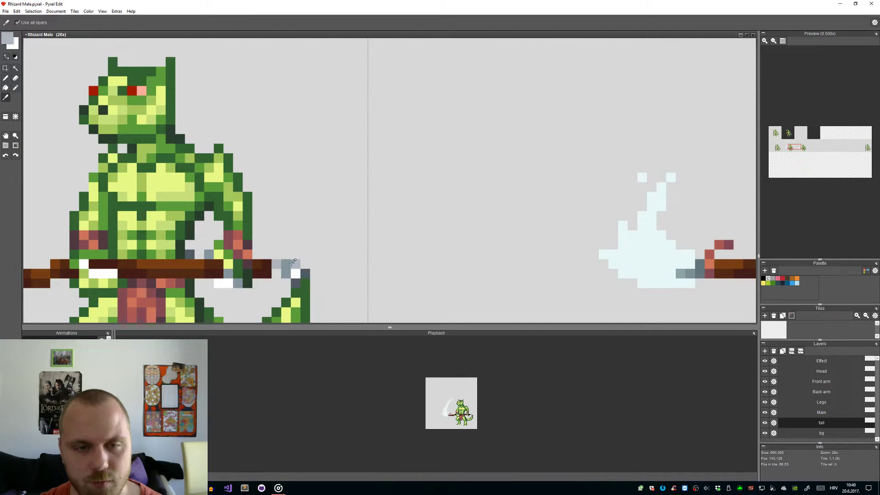
click(296, 264)
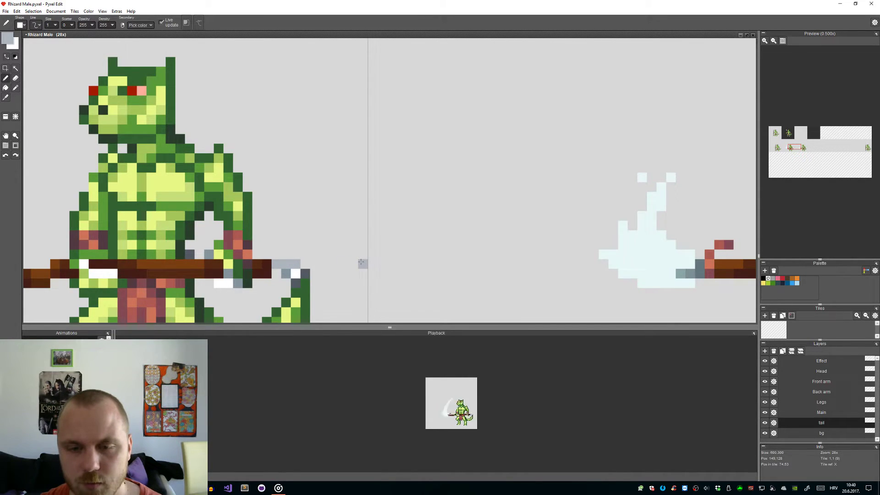
Step: Hide the Back arm layer and repaint the third frame's tail blade one row lower in light gray, erasing its old upper row
scroll(458, 390, up, 1)
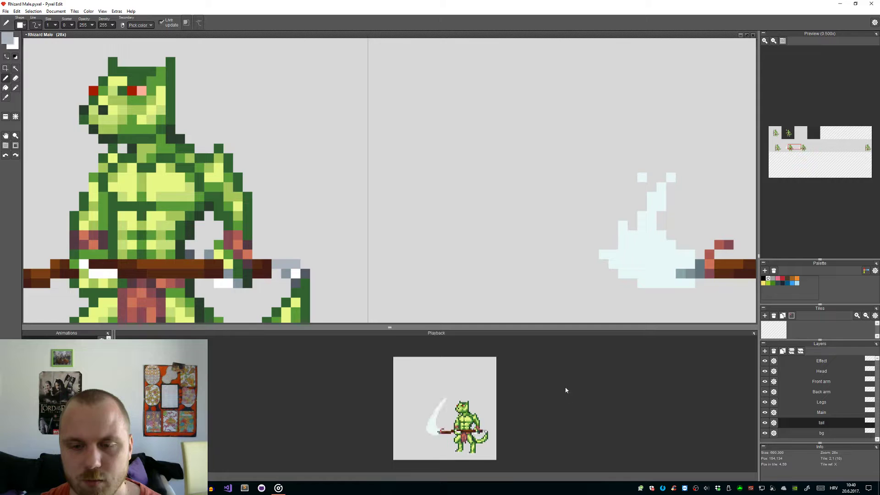
scroll(554, 264, down, 5)
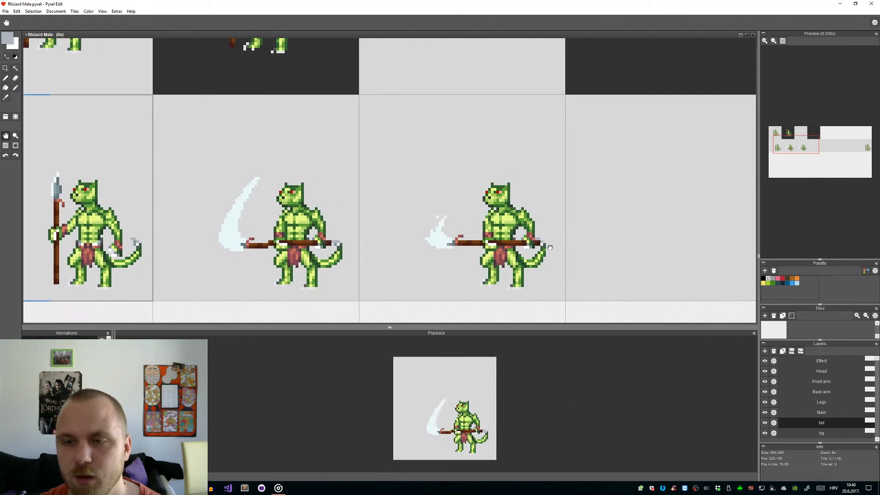
scroll(567, 238, up, 2)
scroll(551, 239, up, 5)
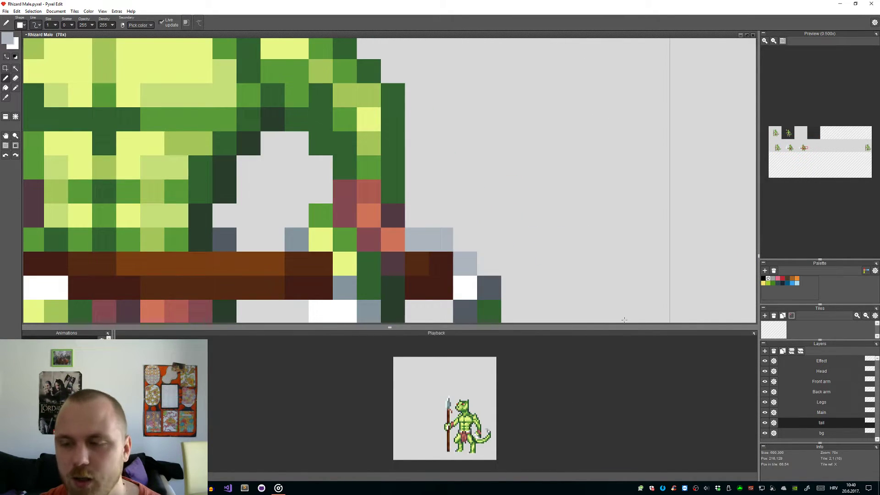
click(764, 391)
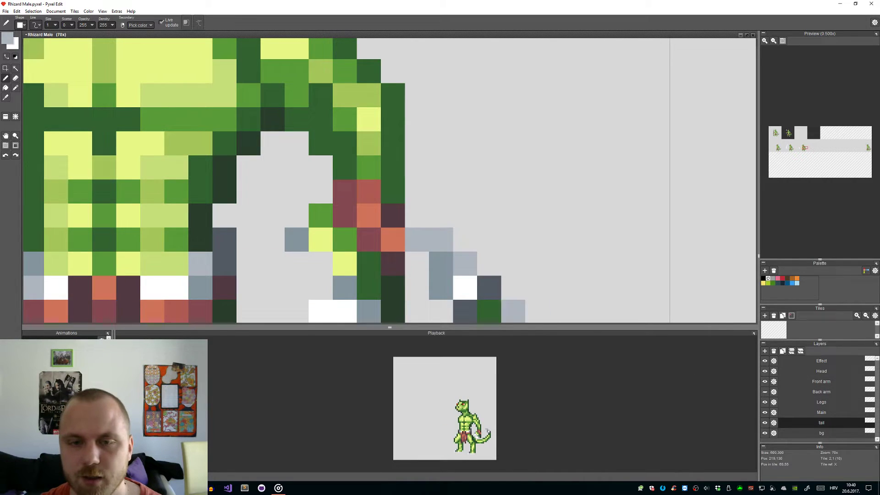
scroll(485, 280, down, 3)
scroll(485, 281, up, 3)
key(e)
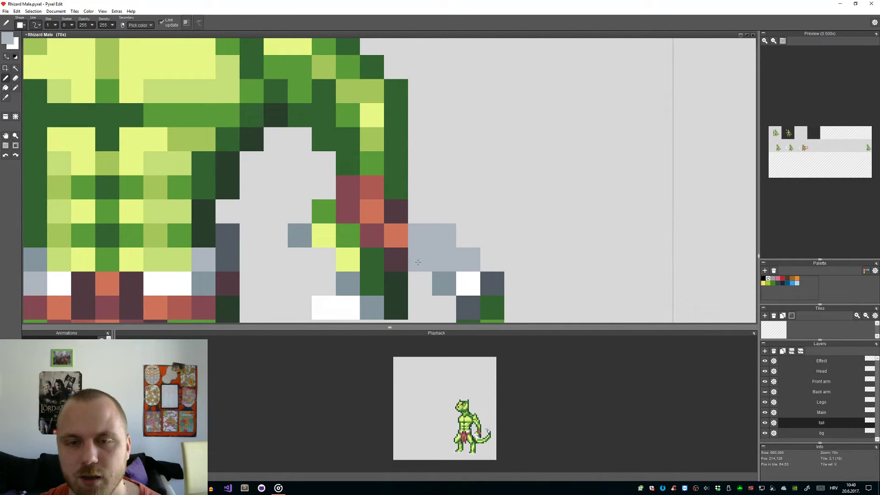
Step: Sample blue-gray from the second frame's tail blade and paint over the white pixel in its lower row
scroll(509, 265, down, 3)
scroll(509, 265, down, 4)
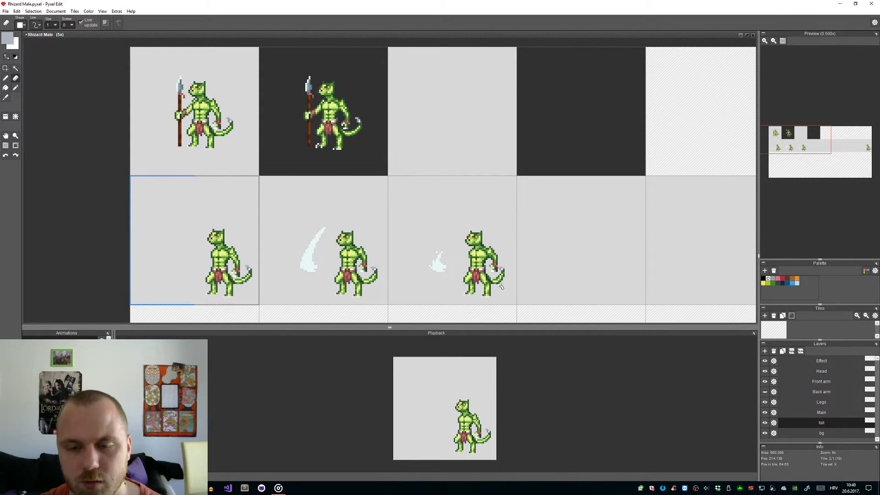
scroll(512, 281, up, 5)
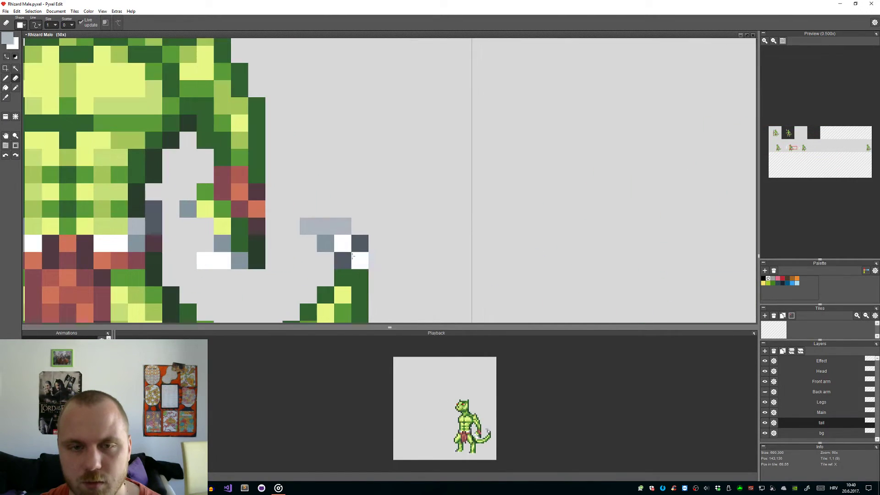
key(i)
click(323, 239)
key(b)
click(335, 239)
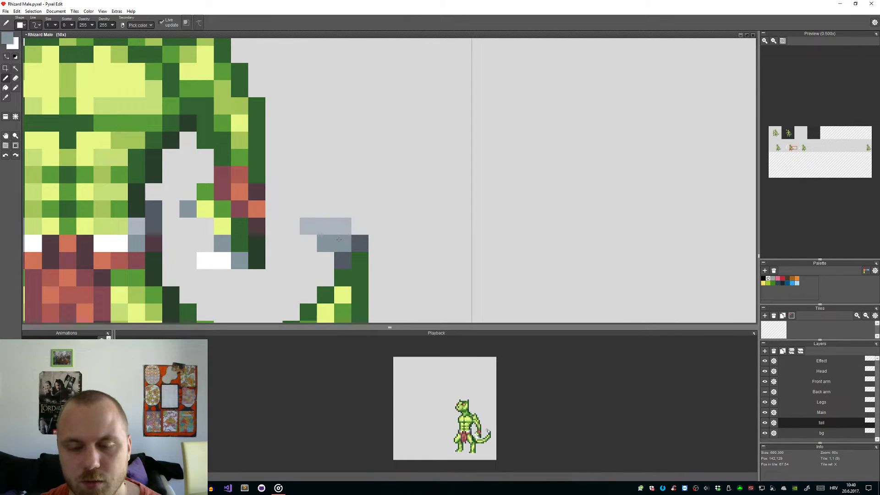
Step: Add a white highlight to the upper row of both attack frames' tail blades and shade the third frame's lower row blue-gray
scroll(435, 254, down, 5)
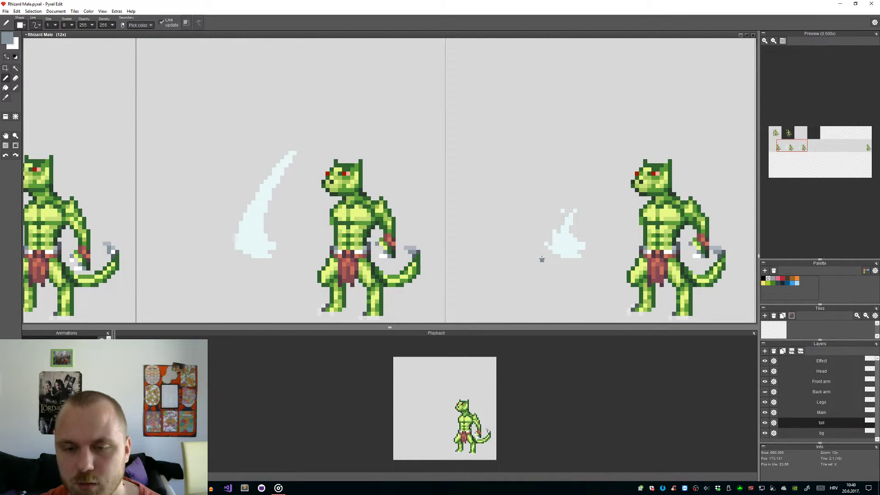
scroll(556, 254, up, 1)
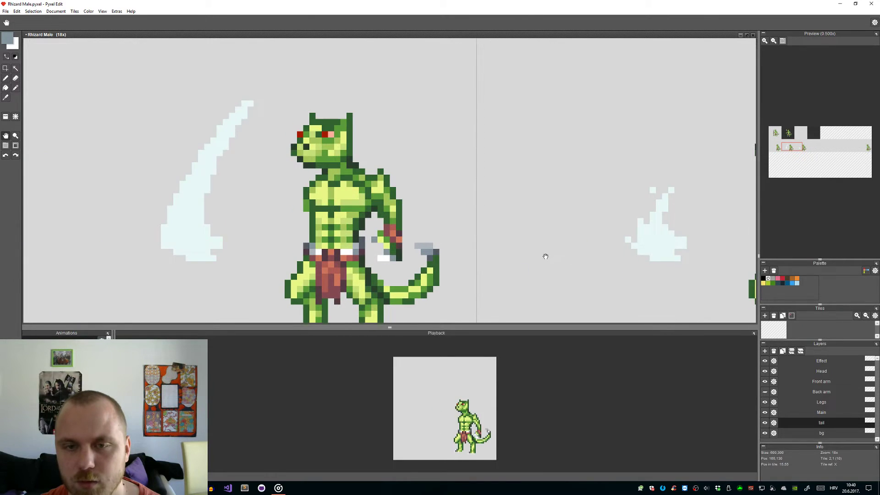
scroll(334, 240, up, 1)
key(i)
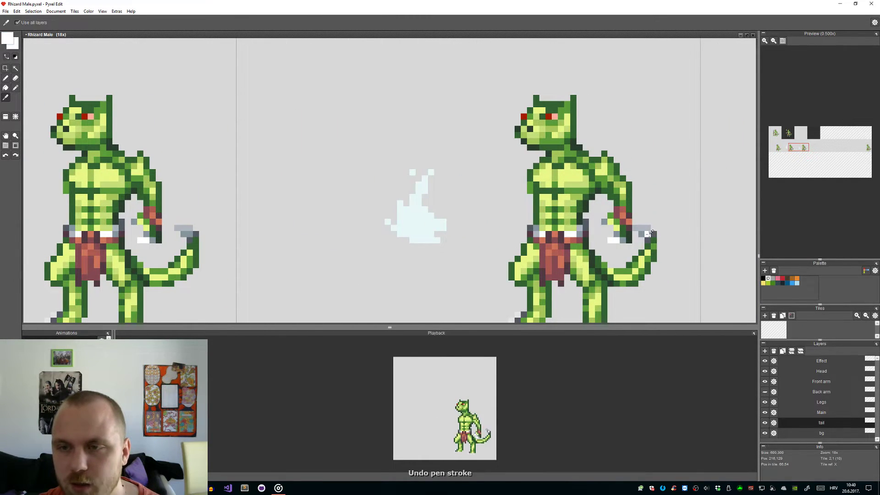
key(b)
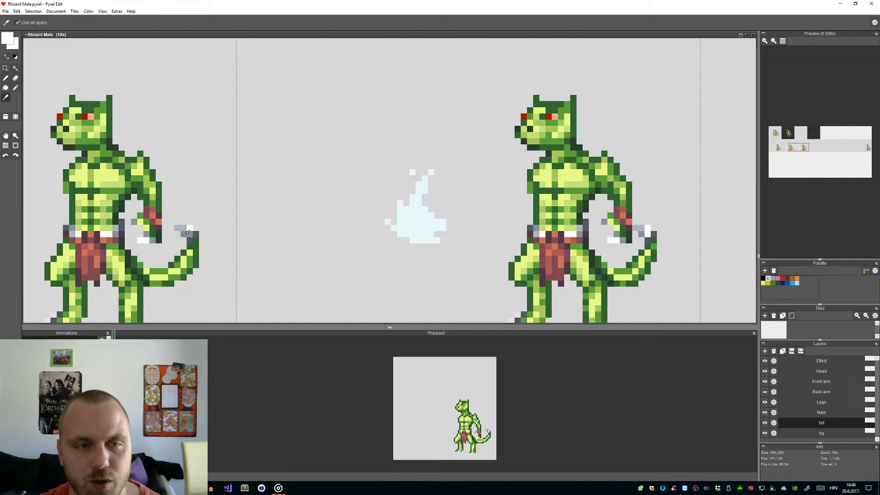
alt+click(588, 233)
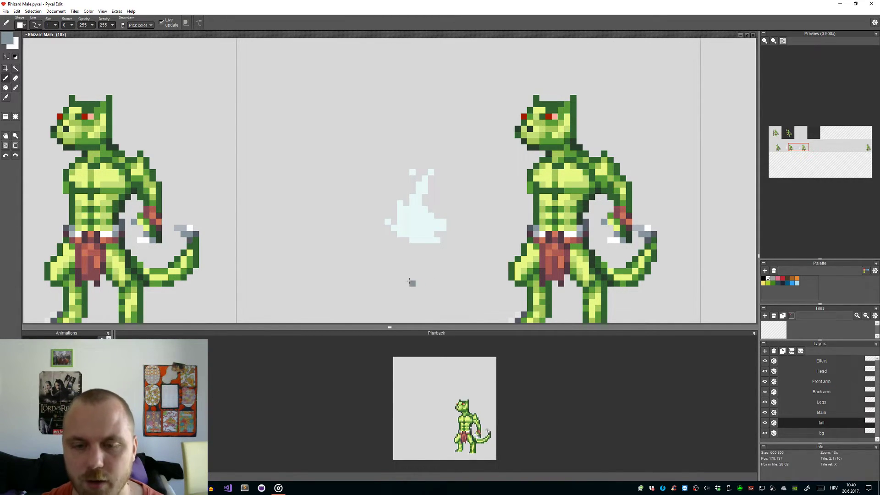
Step: Show the Back arm layer again and save the sprite file
scroll(411, 282, down, 6)
click(765, 392)
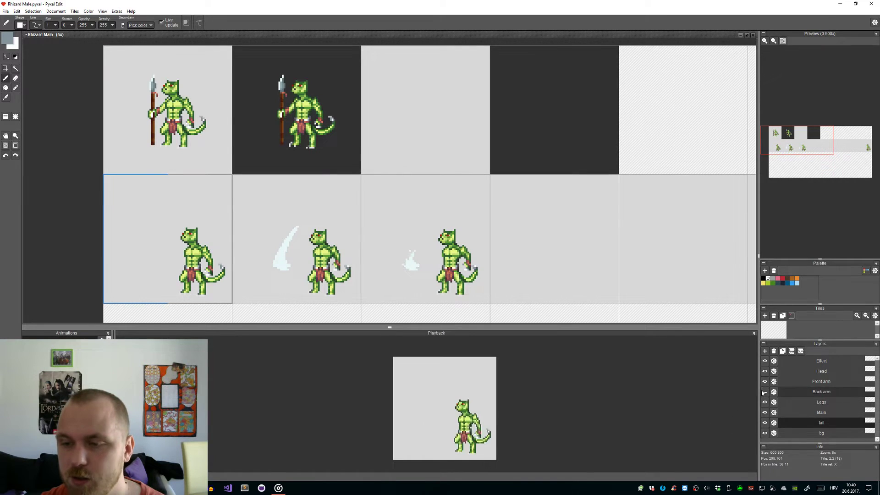
scroll(493, 277, down, 1)
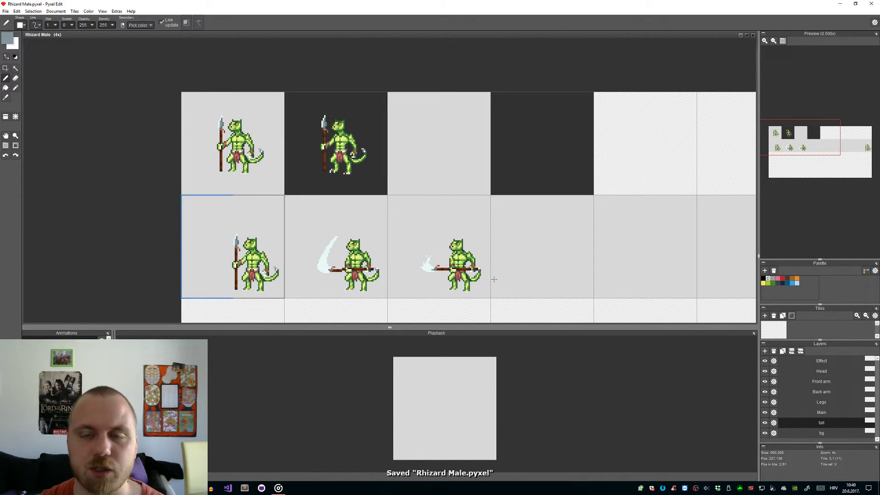
scroll(499, 278, down, 1)
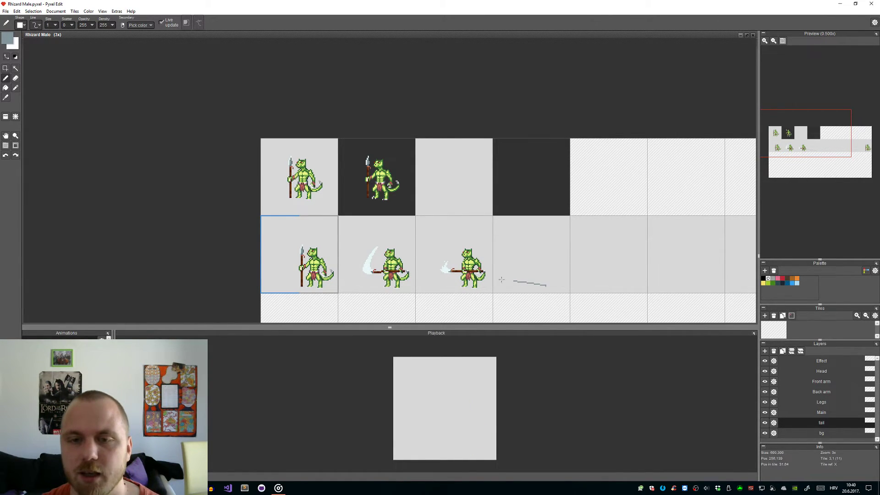
drag(566, 285, 454, 276)
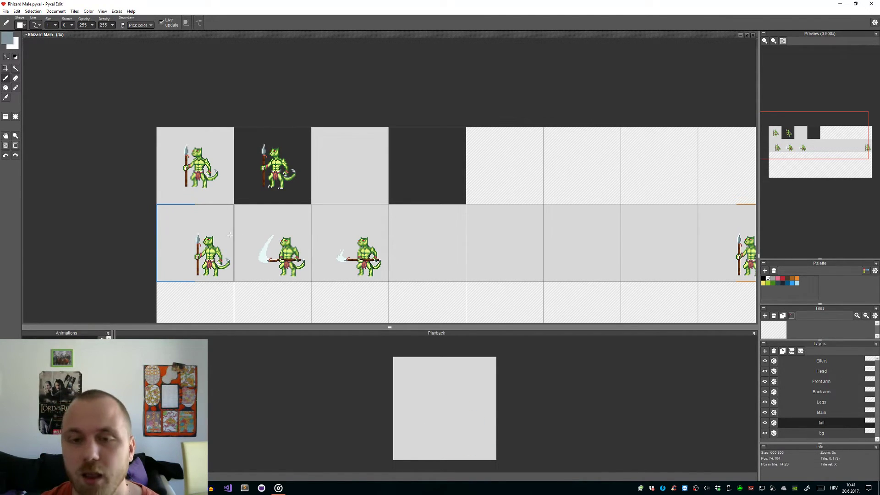
scroll(434, 284, up, 3)
key(e)
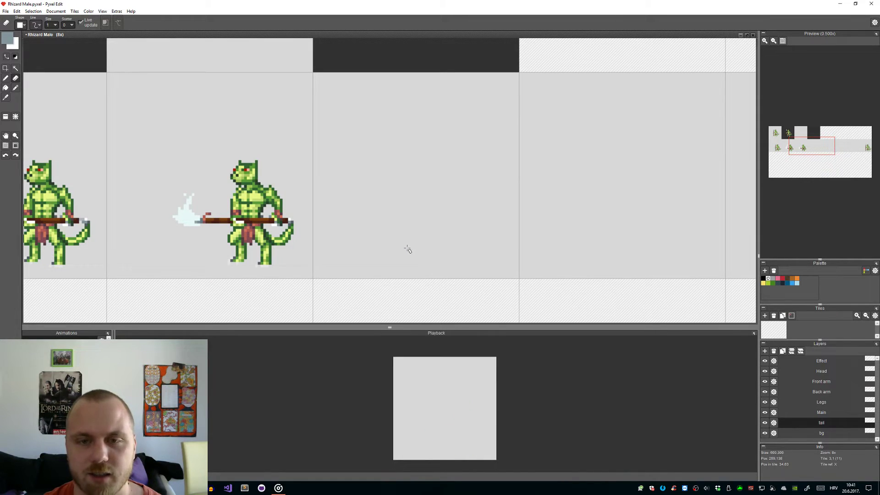
Step: Duplicate the third attack frame's tail, Main and Legs artwork into the fourth tile, one layer at a time
scroll(408, 249, down, 2)
key(r)
key(ctrl+c)
key(ctrl+v)
click(804, 406)
click(803, 410)
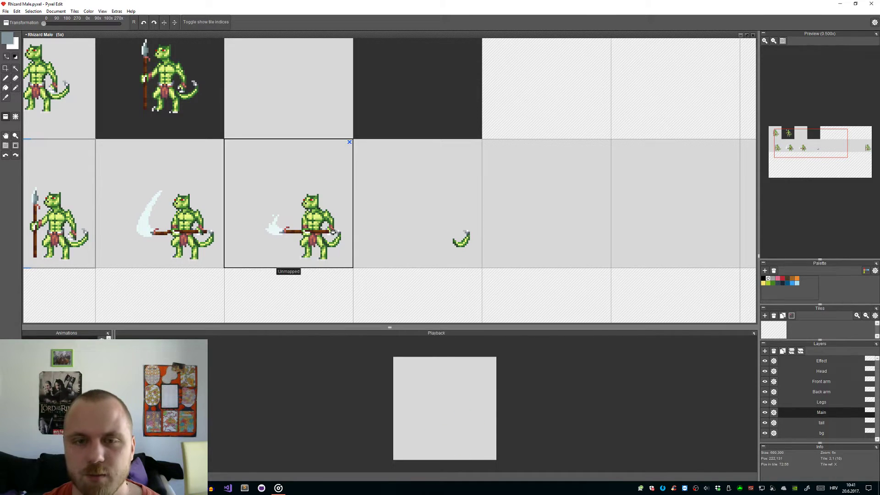
key(ctrl+c)
key(ctrl+v)
click(803, 402)
key(ctrl+c)
key(ctrl+v)
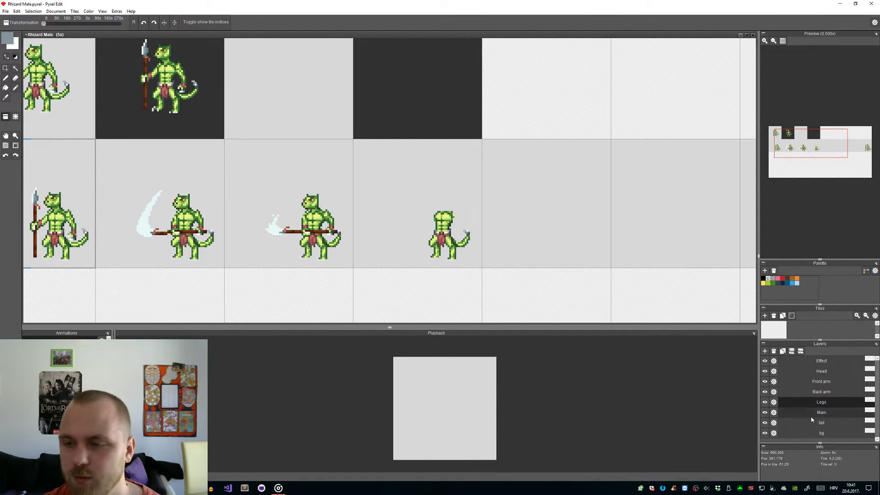
Step: Duplicate the third frame's Back arm, Front arm and Head artwork into the fourth tile, leaving out the Effect layer
click(807, 392)
key(ctrl+c)
key(ctrl+v)
click(807, 381)
key(ctrl+c)
key(ctrl+v)
click(813, 371)
key(ctrl+c)
key(ctrl+v)
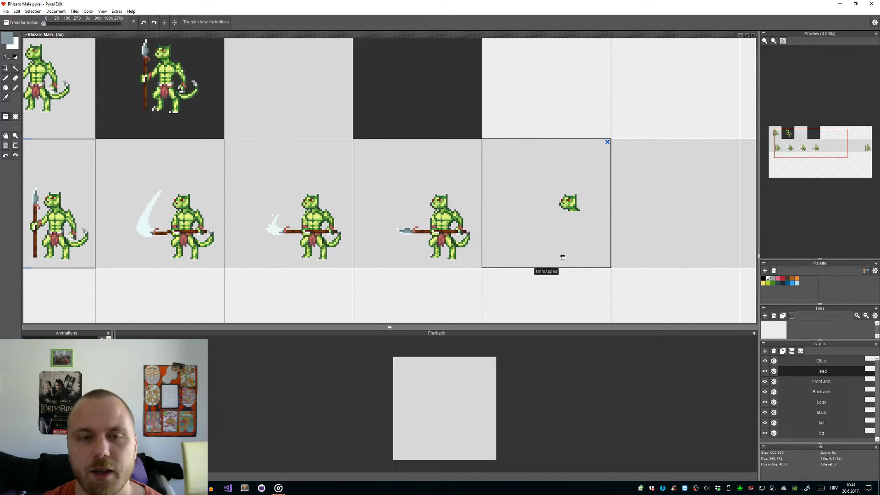
key(Delete)
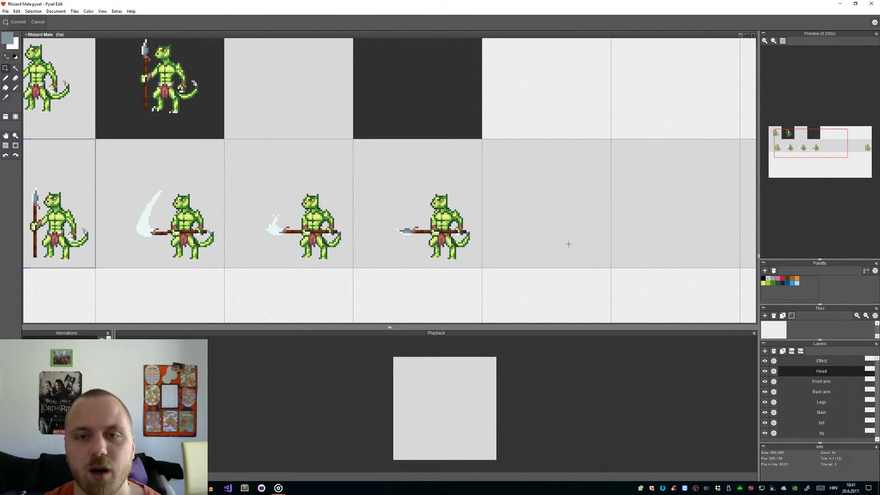
Step: Try to paint a pale trail curving beneath the fourth frame's spearhead on the Effect layer
drag(569, 244, 508, 238)
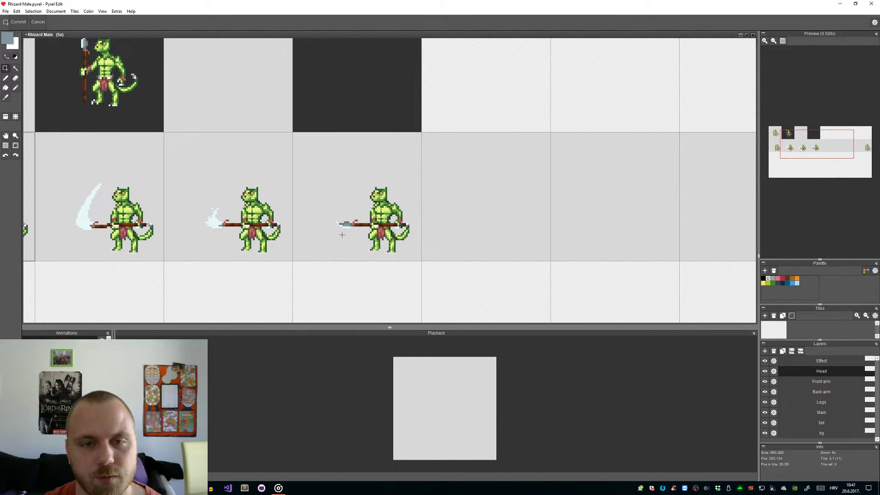
scroll(342, 235, up, 1)
scroll(316, 226, up, 1)
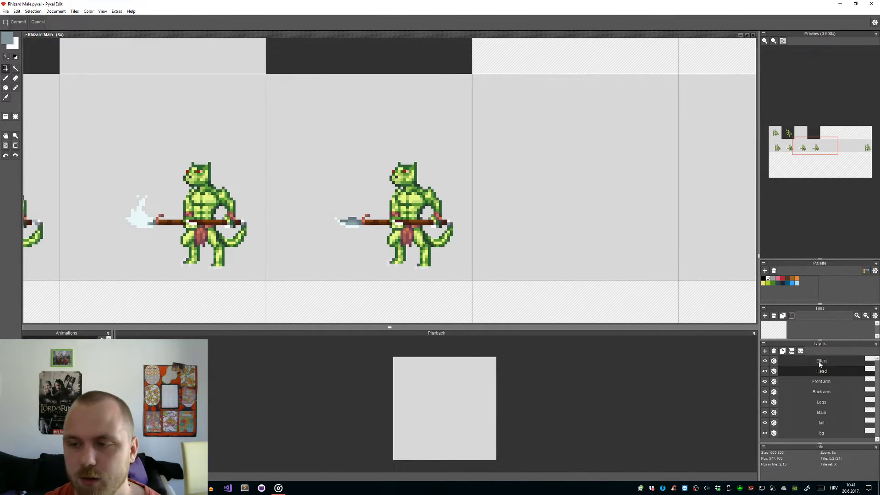
click(821, 362)
scroll(411, 224, up, 2)
key(b)
scroll(411, 225, up, 4)
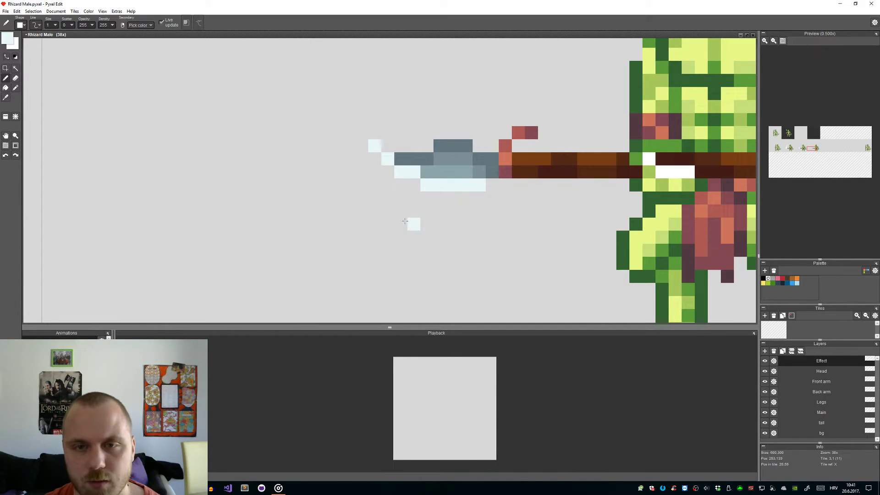
click(362, 172)
click(375, 185)
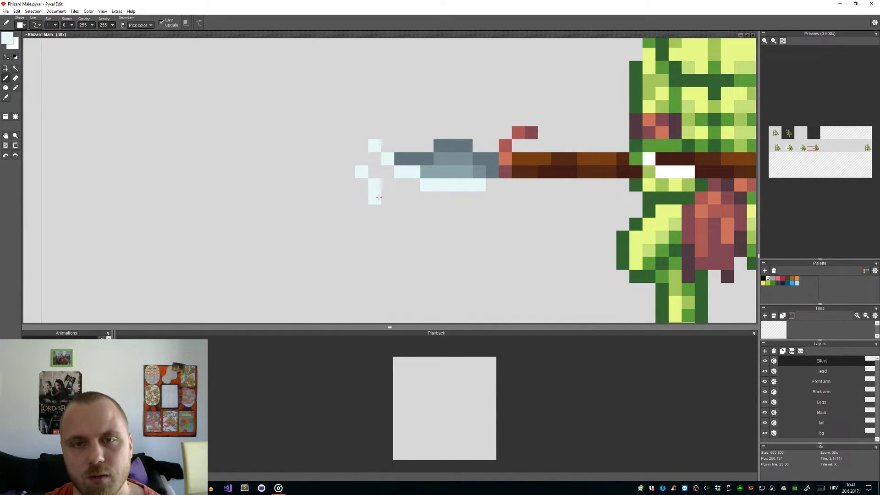
mouse_move(388, 197)
mouse_down()
mouse_move(431, 216)
mouse_move(506, 223)
mouse_up()
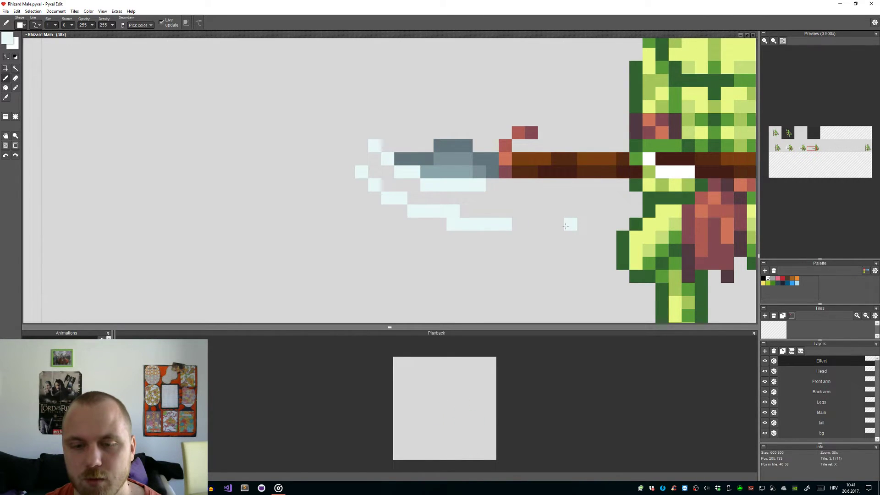
key(ctrl+z)
mouse_move(466, 211)
mouse_down()
mouse_move(530, 231)
mouse_move(407, 203)
mouse_move(362, 172)
mouse_up()
key(e)
scroll(458, 431, down, 2)
scroll(459, 431, up, 1)
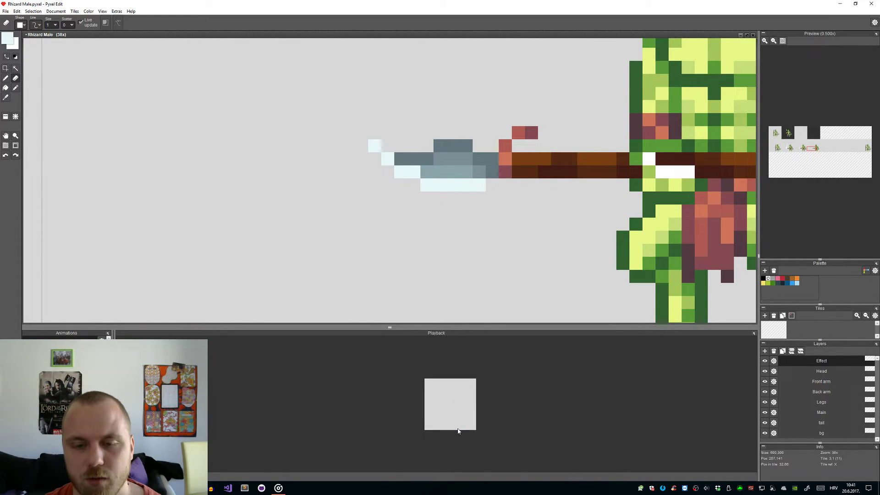
scroll(458, 429, up, 1)
scroll(468, 410, down, 1)
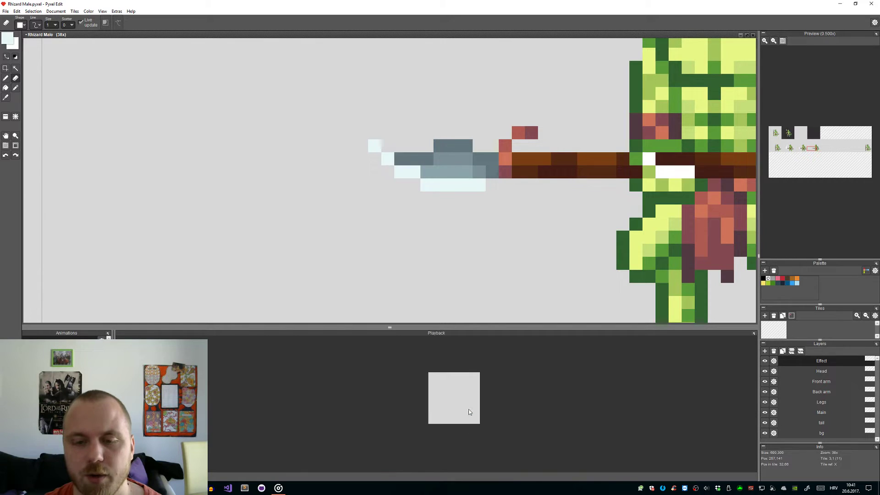
scroll(491, 315, down, 5)
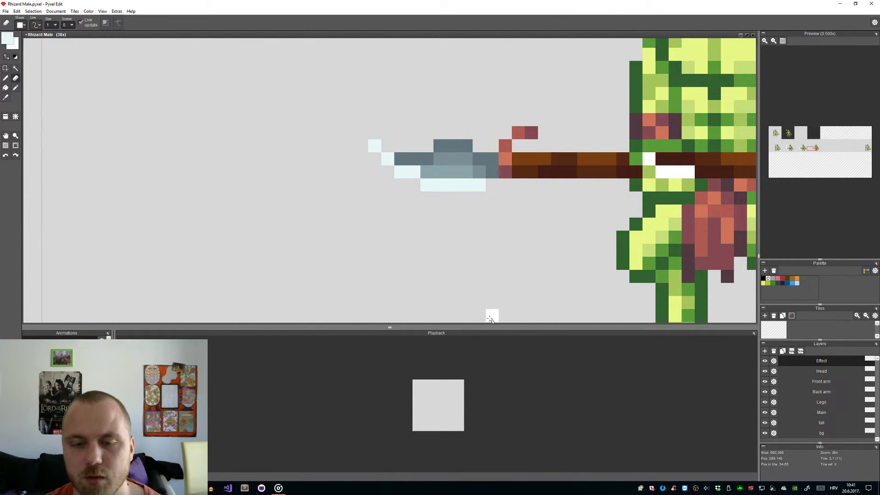
Step: Duplicate the fourth frame's Head, Front arm and Back arm artwork into the fifth tile, layer by layer
drag(582, 252, 380, 230)
scroll(380, 230, down, 3)
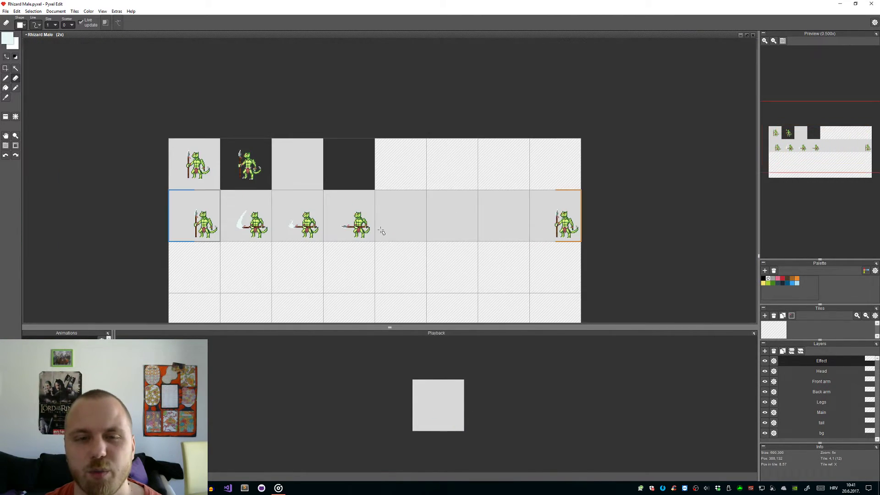
scroll(382, 228, up, 1)
scroll(360, 226, up, 2)
key(r)
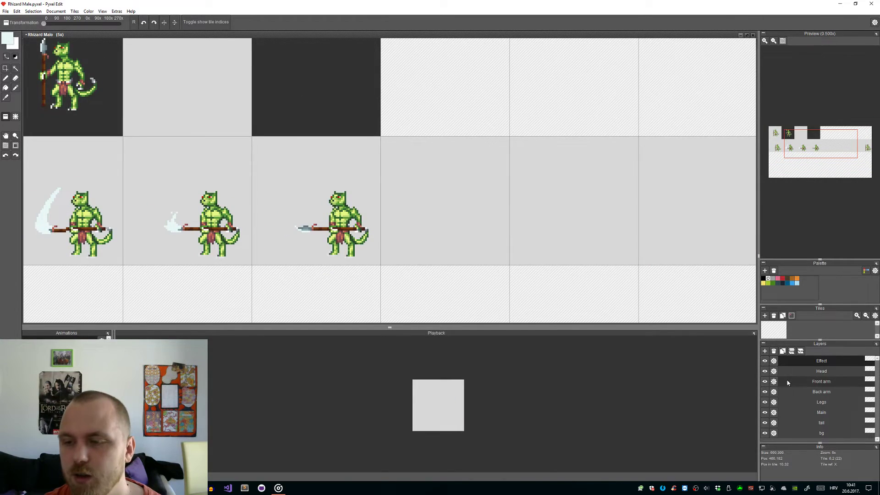
click(805, 382)
key(ctrl+c)
key(ctrl+v)
click(792, 391)
key(ctrl+c)
key(ctrl+v)
Step: Duplicate the fourth frame's Legs, Main and tail artwork into the fifth tile to complete the body
key(alt+Down)
key(ctrl+c)
key(ctrl+v)
key(alt+Down)
key(ctrl+c)
key(ctrl+v)
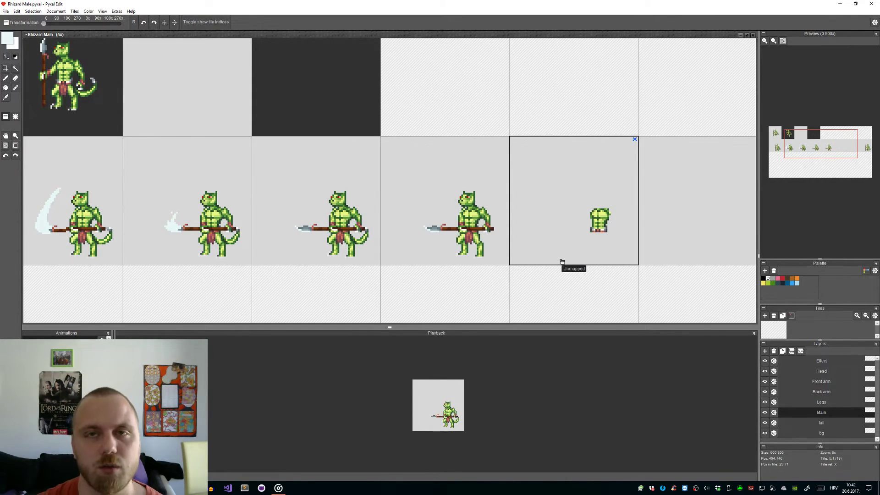
scroll(562, 265, down, 1)
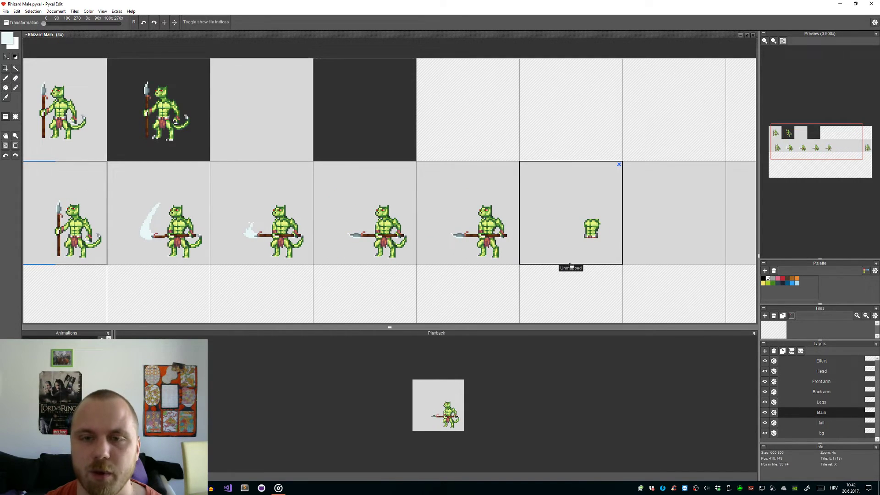
key(s)
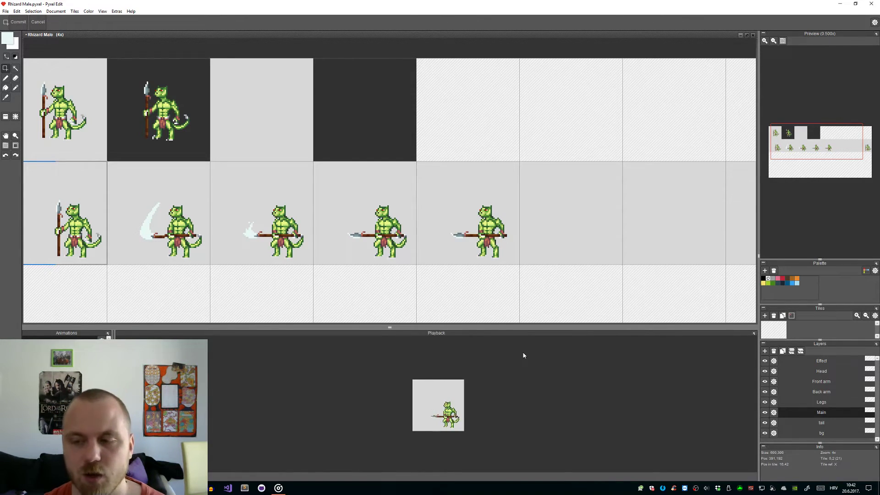
click(798, 423)
key(t)
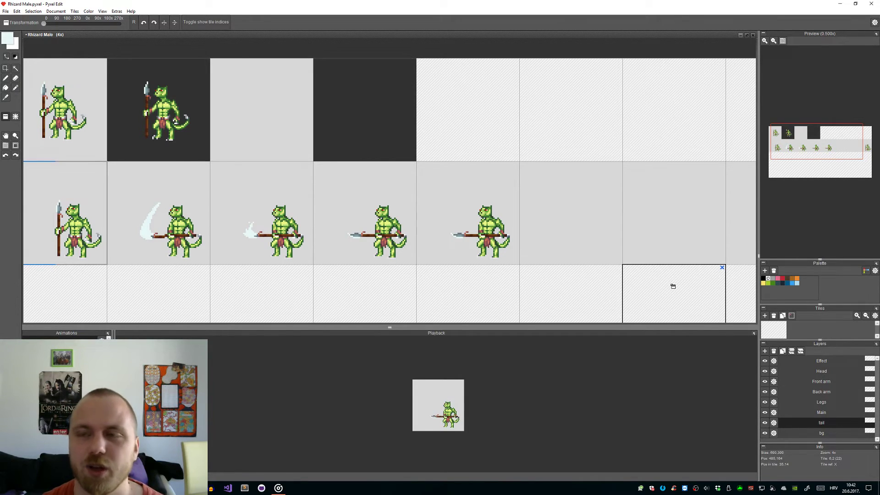
Step: Examine the attack frames in the Human Male document for reference and return to Rhizard Male
click(747, 36)
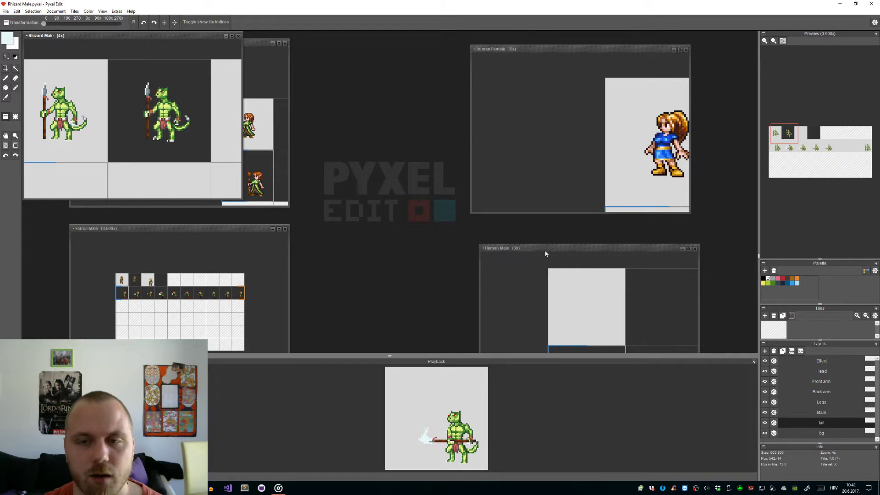
click(689, 249)
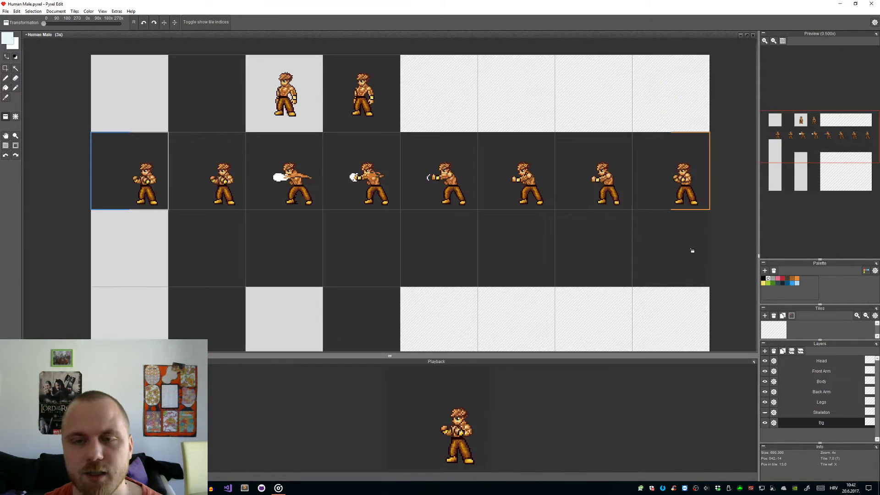
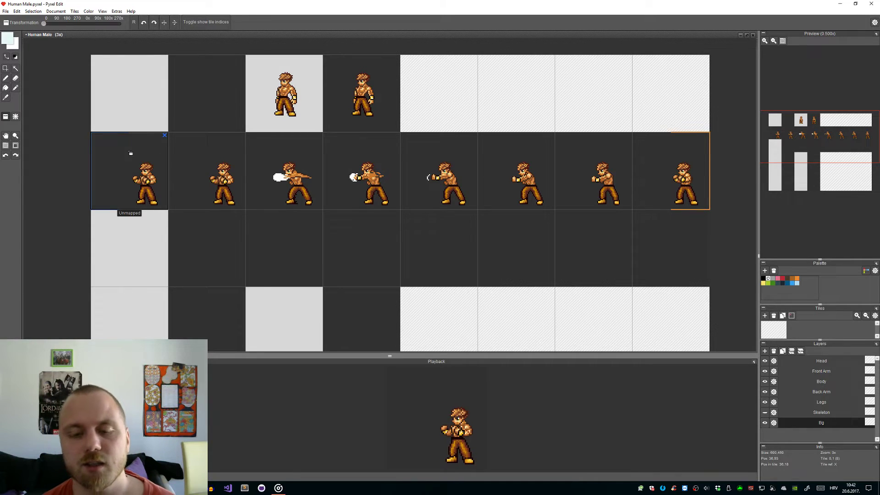
click(747, 35)
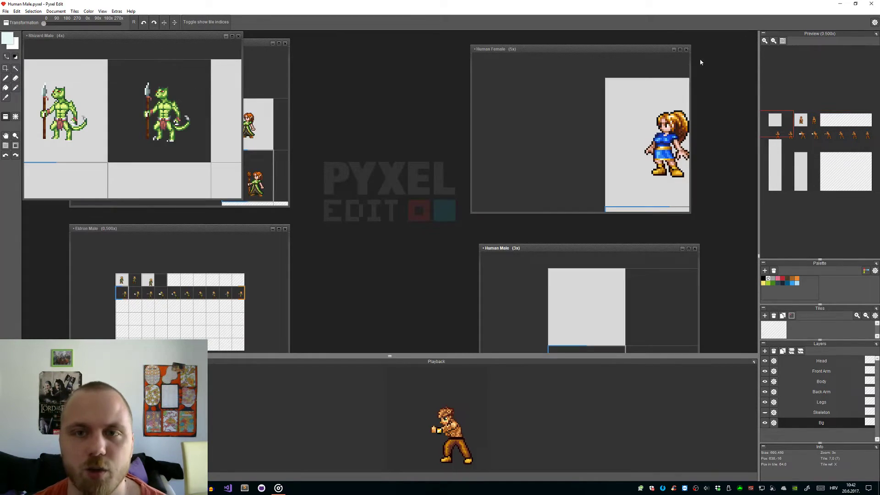
click(233, 37)
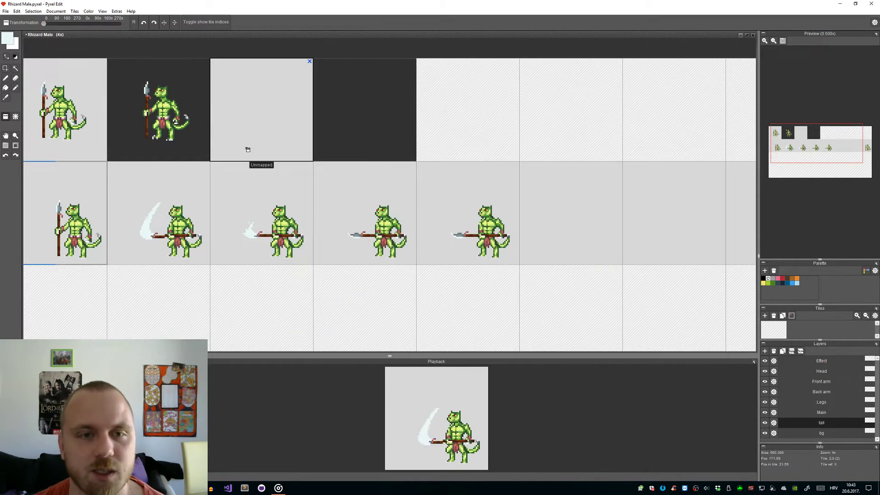
Step: Place a copy of the tail in the attack row's sixth tile on the tail layer
scroll(262, 214, down, 1)
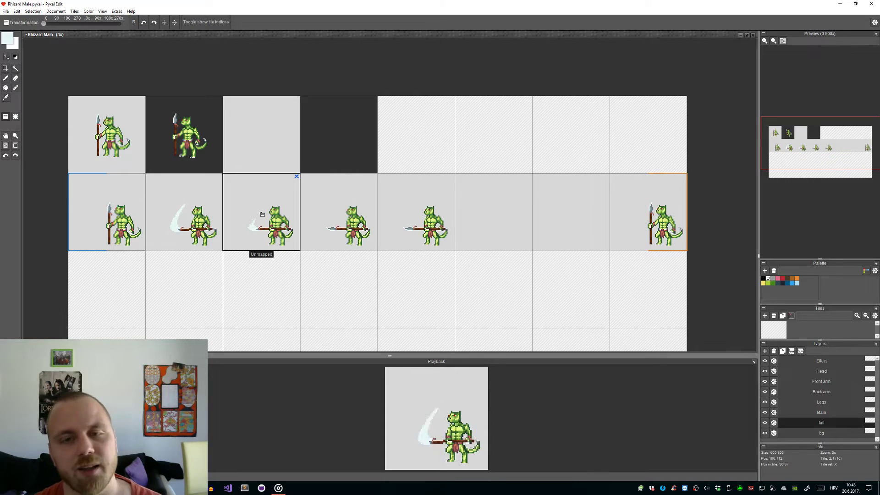
key(ctrl+v)
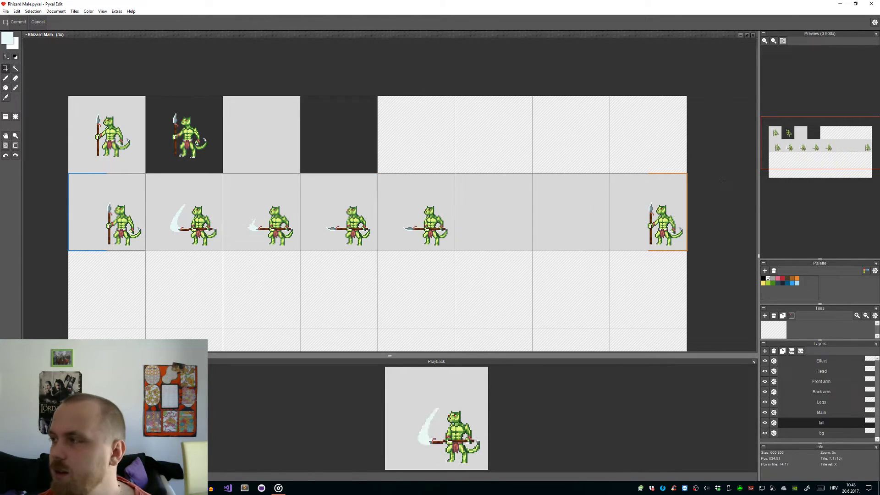
scroll(468, 251, up, 1)
scroll(493, 257, down, 1)
drag(513, 263, 353, 243)
scroll(333, 224, up, 1)
click(380, 224)
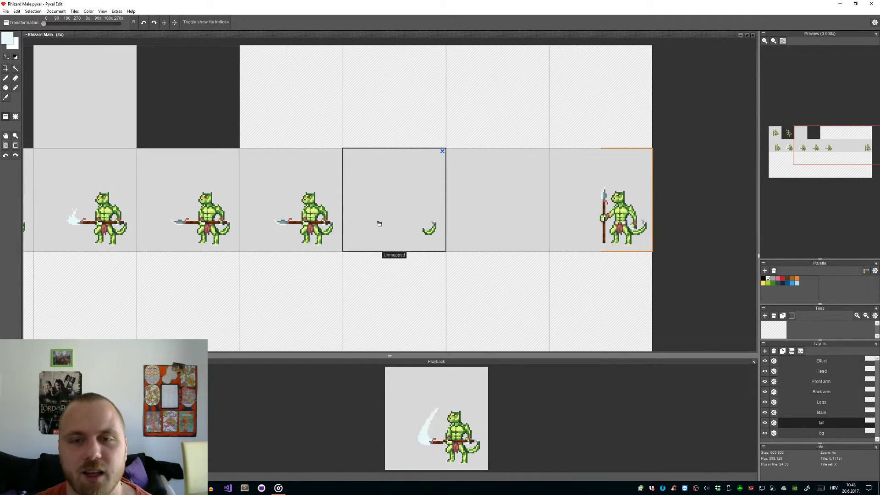
Step: Resize the canvas to ten tiles wide (750 px), keeping the height at 300 px
scroll(436, 256, down, 2)
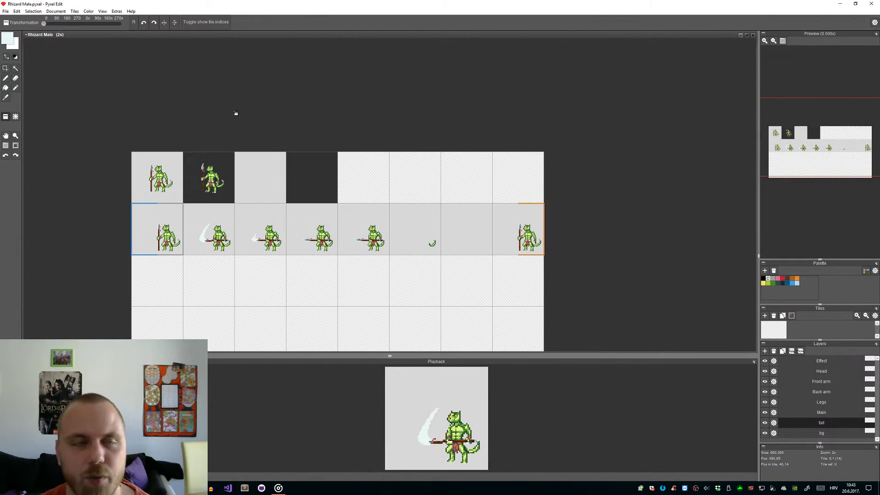
click(56, 11)
click(69, 19)
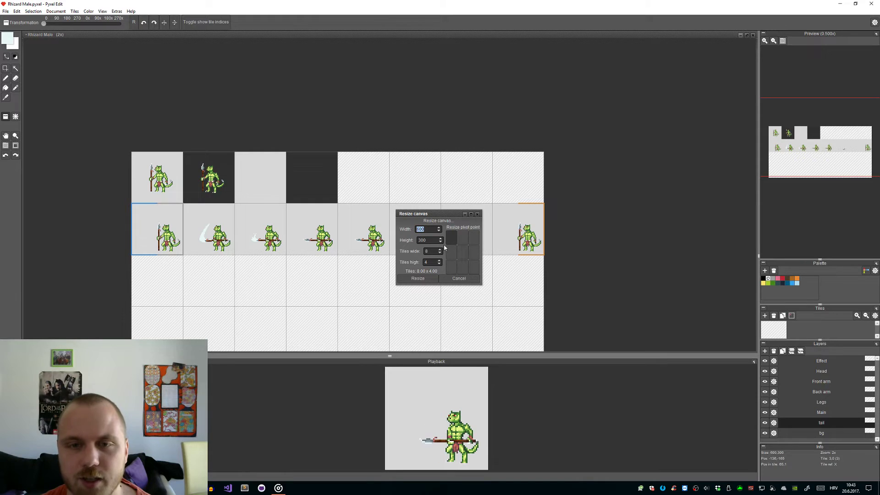
click(430, 279)
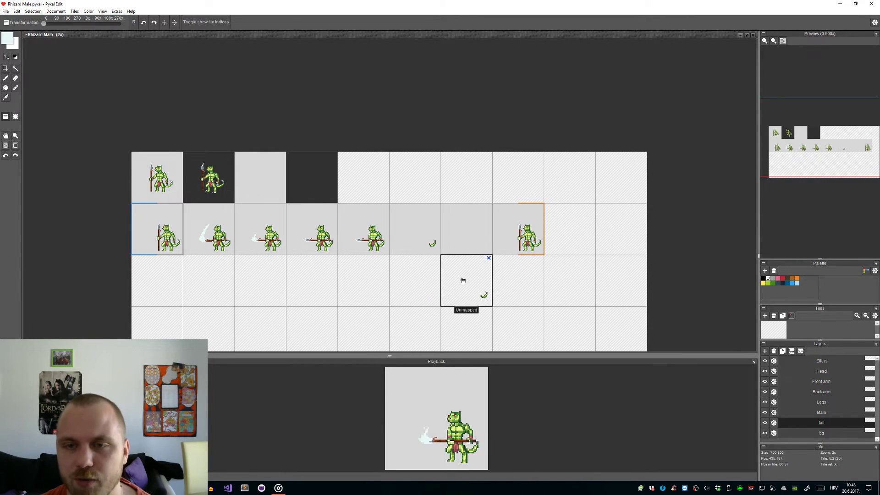
Step: Fill the attack row's two new tiles with the gray bg tile and extend the animation to the tenth tile
click(822, 432)
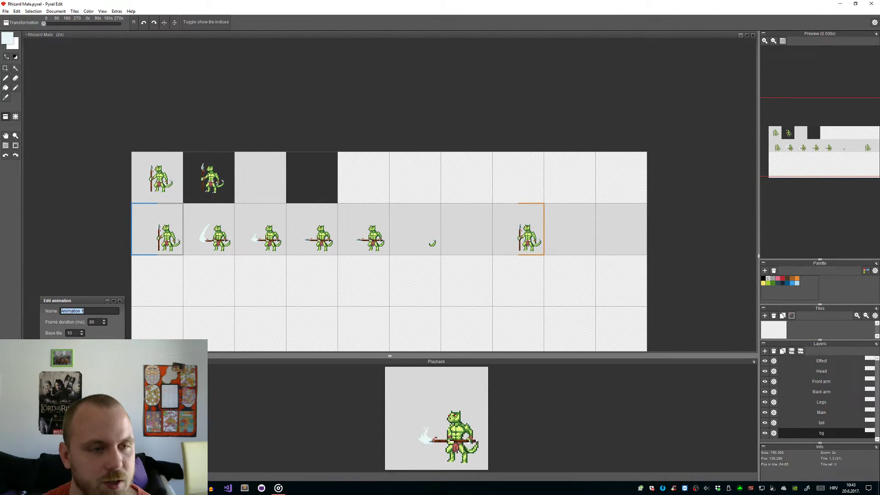
key(Return)
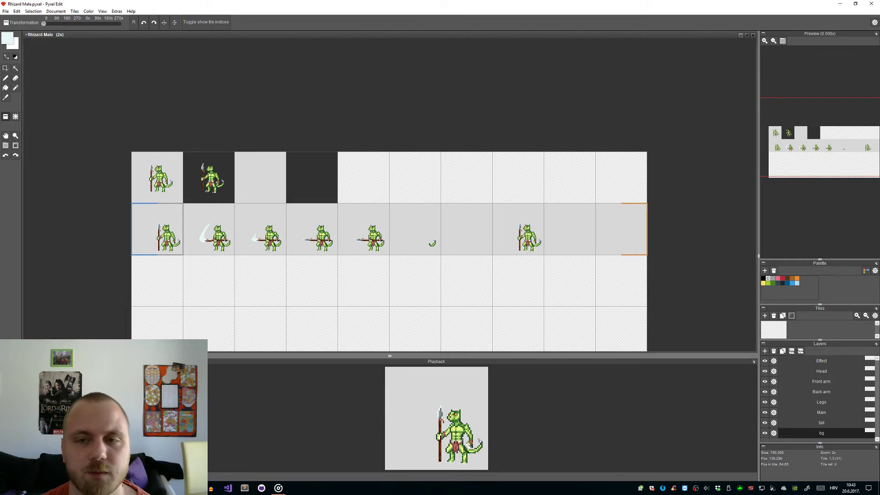
Step: Copy the upright-spear pose from the eighth tile into the tenth, layer by layer from tail up to Head
click(822, 423)
click(628, 232)
click(788, 412)
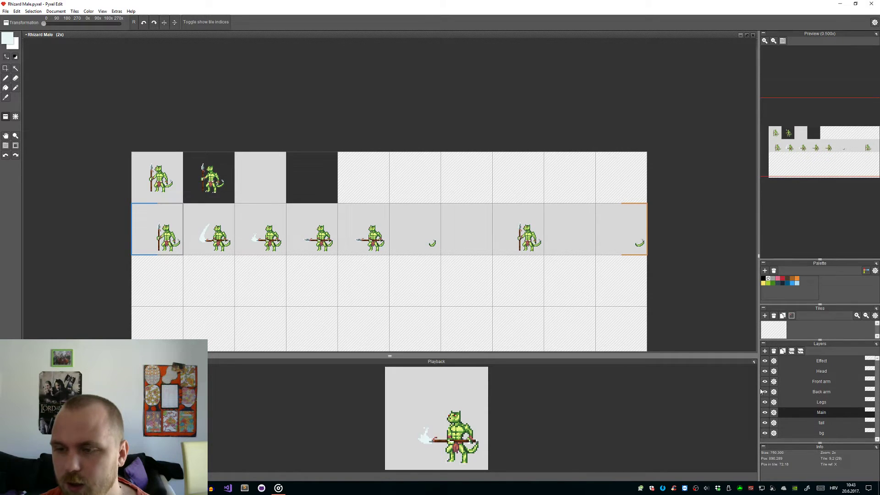
click(626, 232)
click(803, 403)
click(626, 246)
click(822, 392)
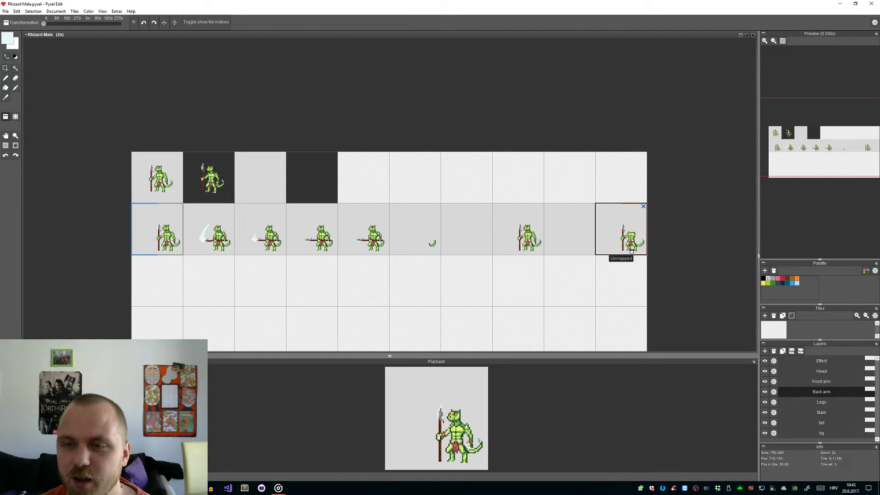
click(821, 382)
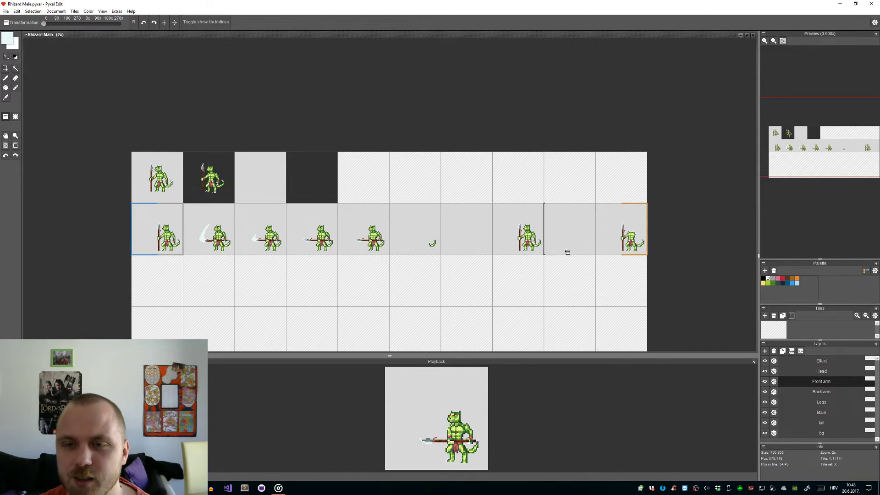
click(822, 371)
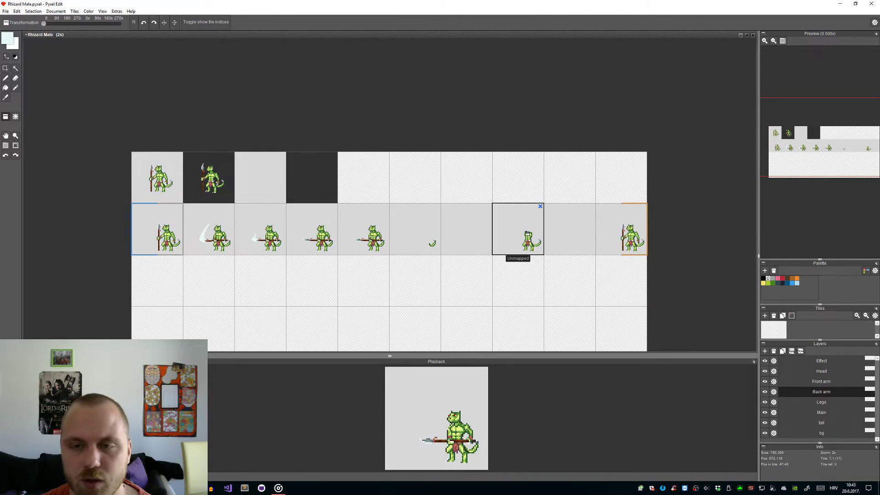
Step: Clear the lone tail copy from the attack row's sixth tile on the tail layer
key(alt+Down)
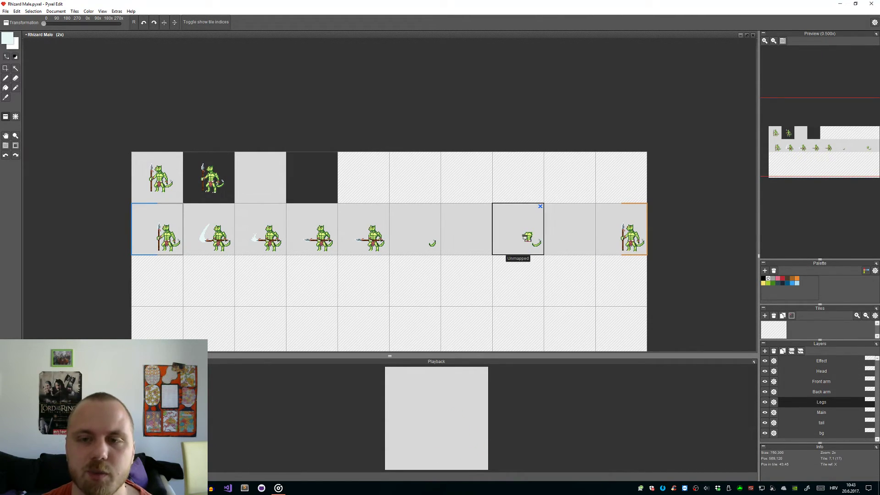
key(alt+Down)
click(816, 423)
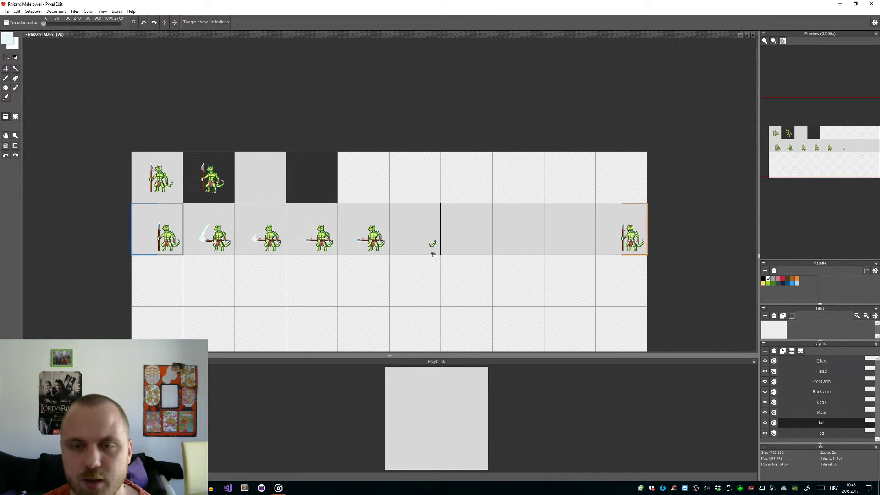
scroll(440, 256, up, 1)
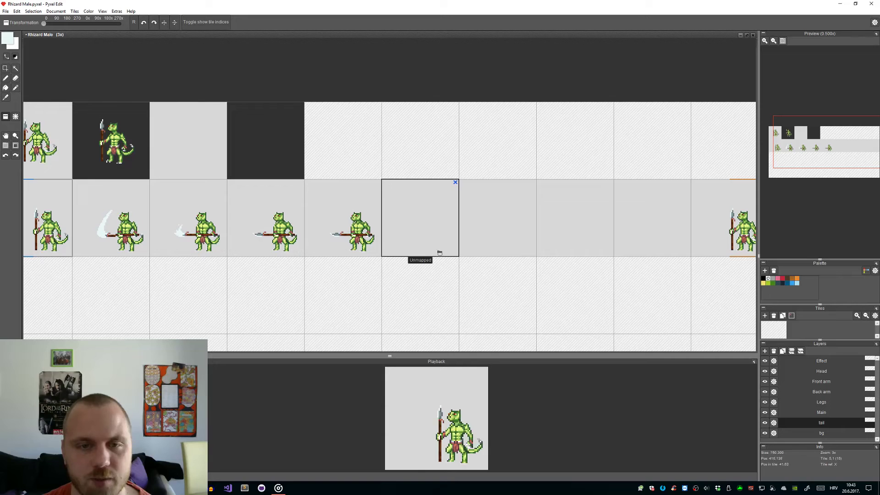
scroll(399, 291, up, 1)
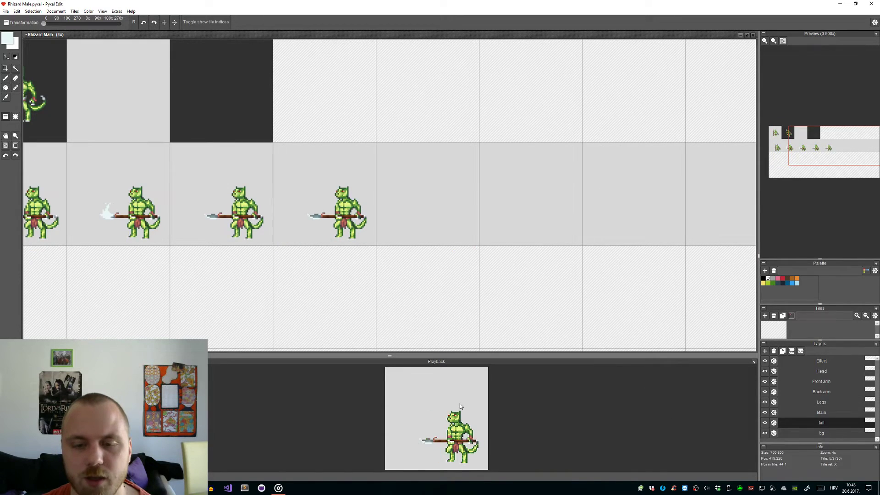
Step: Copy the Head, Front arm and Back arm artwork from the attack row's fifth tile into the sixth, layer by layer
click(826, 373)
right_click(326, 223)
click(428, 220)
click(820, 380)
right_click(349, 218)
click(429, 220)
click(821, 392)
right_click(339, 220)
click(425, 222)
Step: Copy the Legs, Main and tail artwork from the attack row's fifth tile into the sixth, layer by layer
click(817, 402)
right_click(367, 213)
click(421, 216)
click(820, 412)
right_click(344, 215)
click(426, 218)
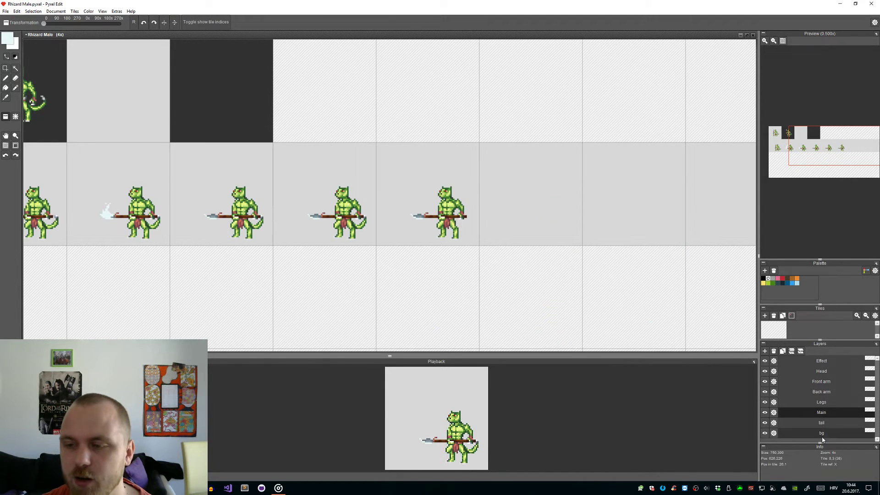
click(821, 423)
right_click(343, 215)
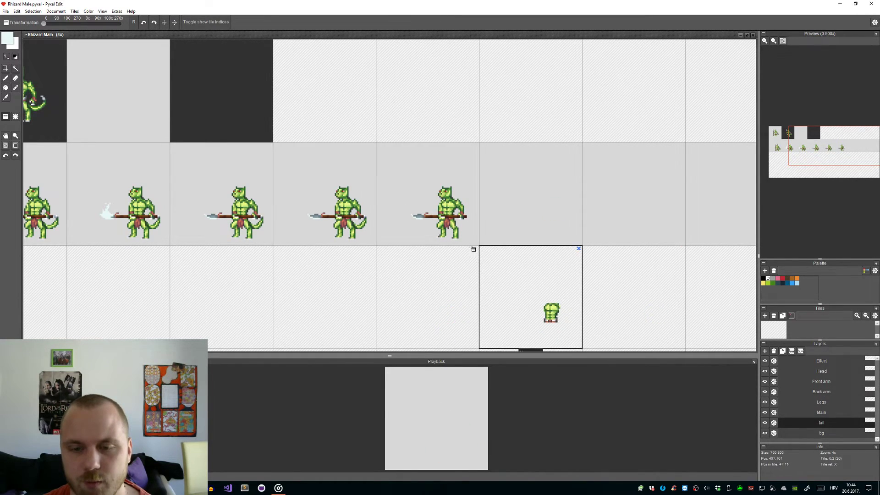
click(426, 216)
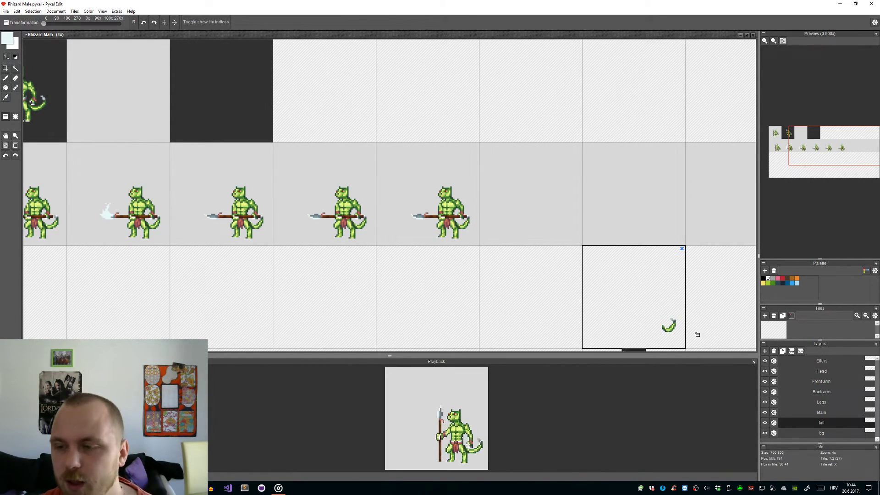
Step: On the Back arm layer, select the spear arm and spear in the sixth tile and shift them one pixel left
click(828, 392)
scroll(515, 223, up, 1)
scroll(470, 211, up, 1)
drag(474, 258, 339, 160)
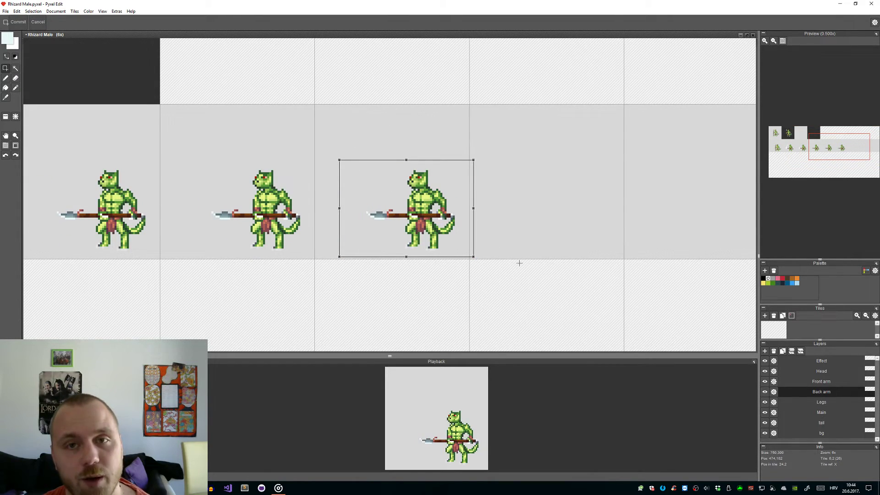
scroll(427, 228, up, 3)
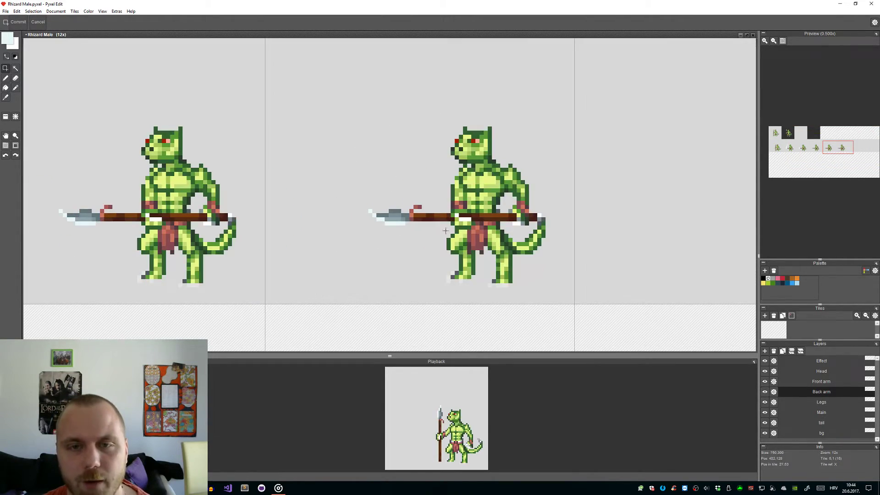
drag(562, 238, 372, 176)
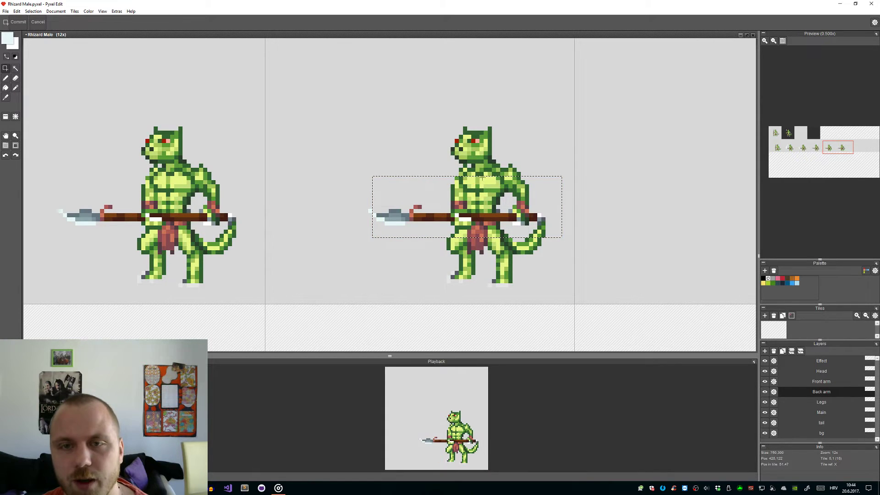
click(516, 216)
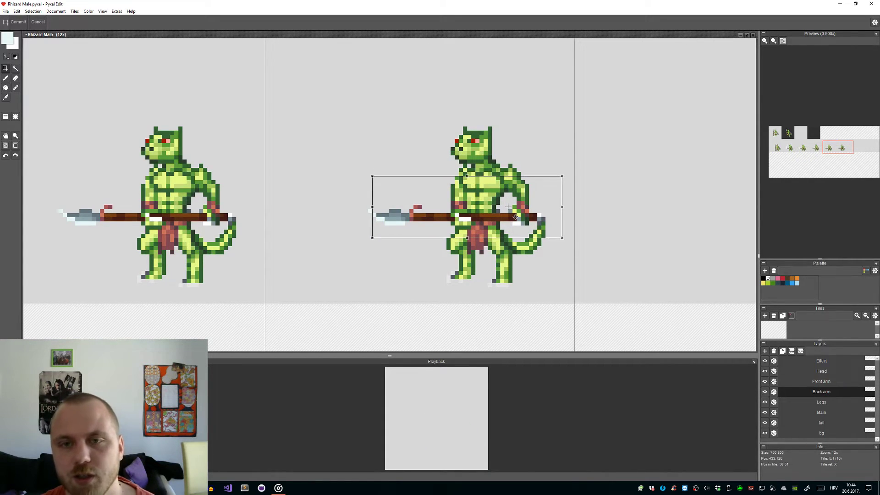
key(Left)
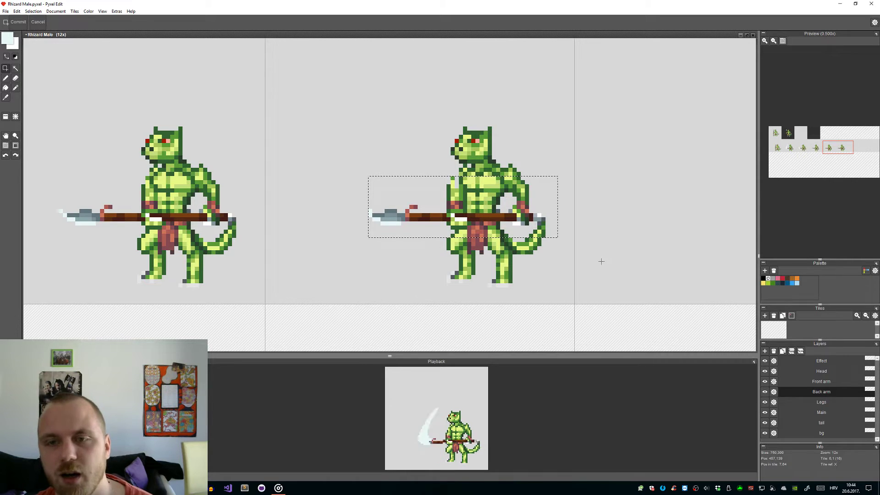
Step: Shift the sixth tile's forearm and spear two more pixels left on the Back arm layer, leaving the upper arm in place
click(566, 250)
drag(550, 242, 360, 196)
click(480, 220)
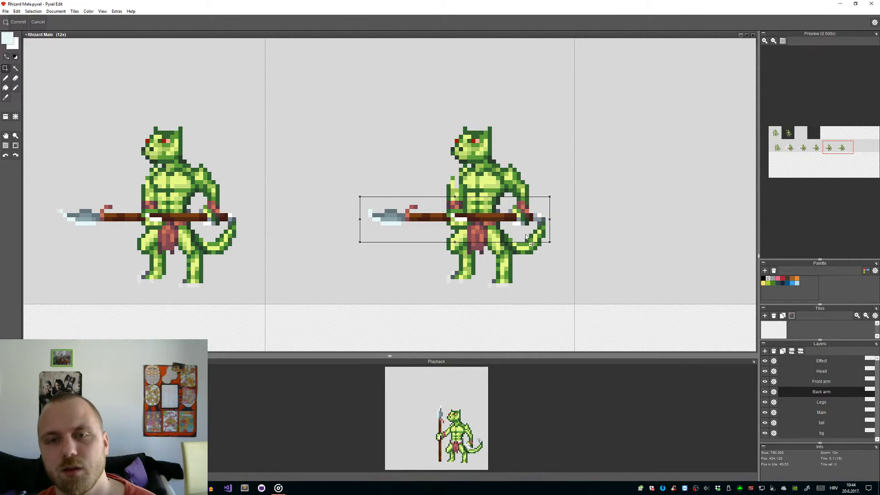
click(574, 262)
drag(553, 254, 352, 204)
click(523, 222)
key(Left)
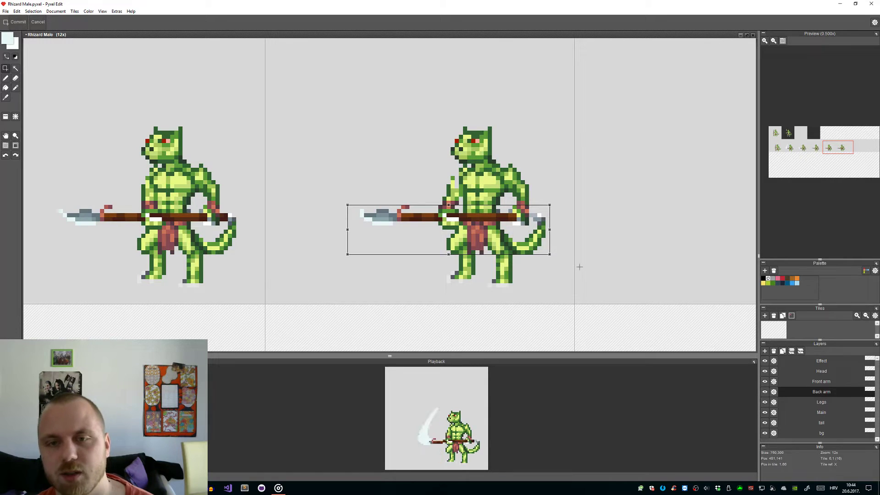
click(568, 281)
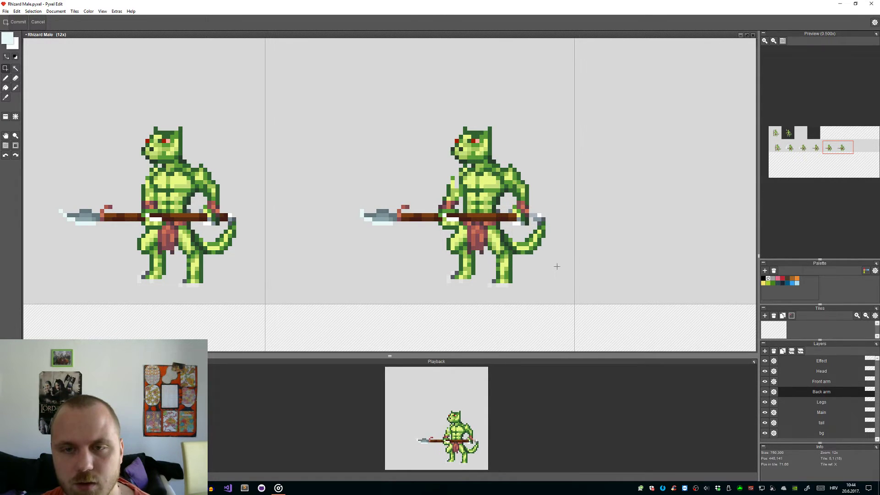
Step: Draw a small "3" as a note above the sixth tile's lizard in dark green picked from its outline
scroll(557, 267, down, 5)
scroll(560, 269, up, 4)
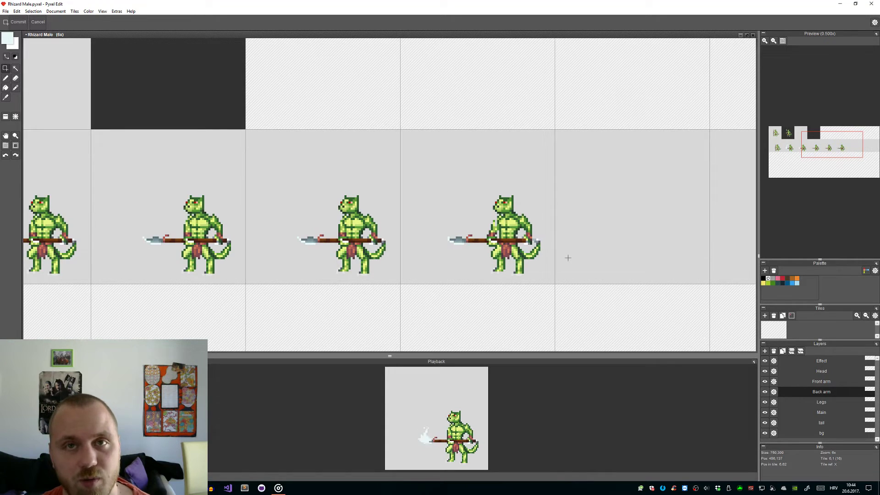
scroll(470, 113, up, 3)
key(b)
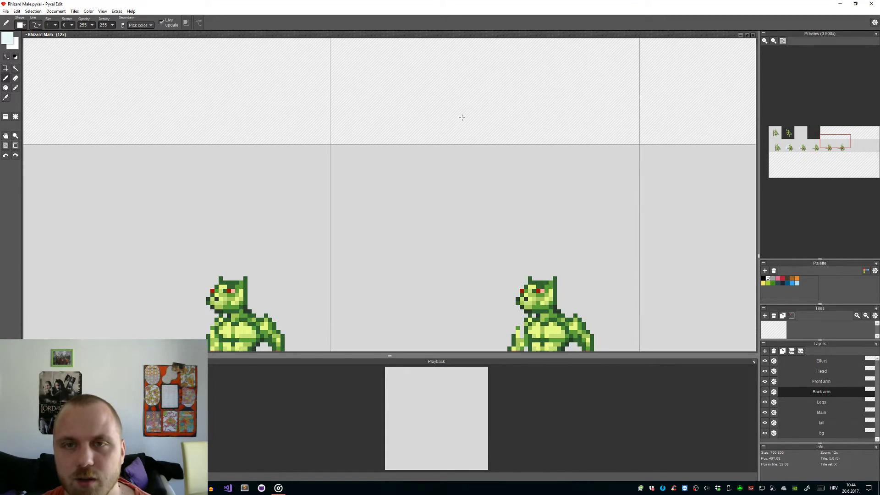
key(i)
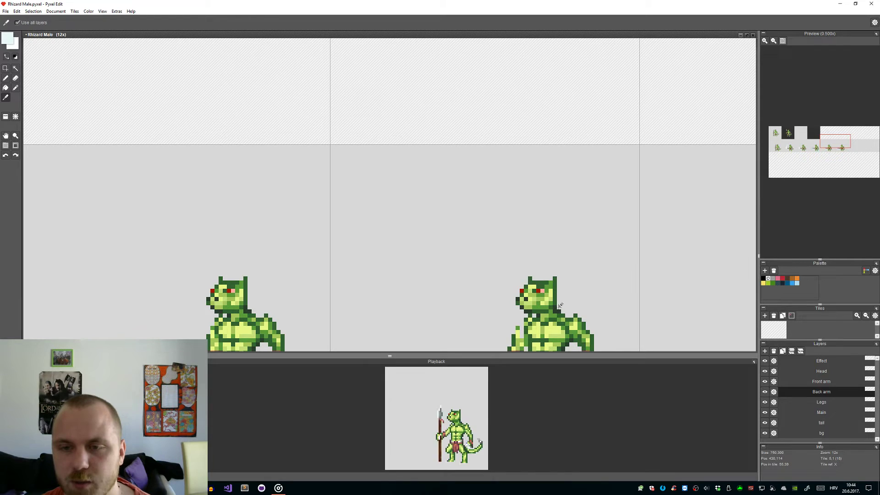
click(559, 306)
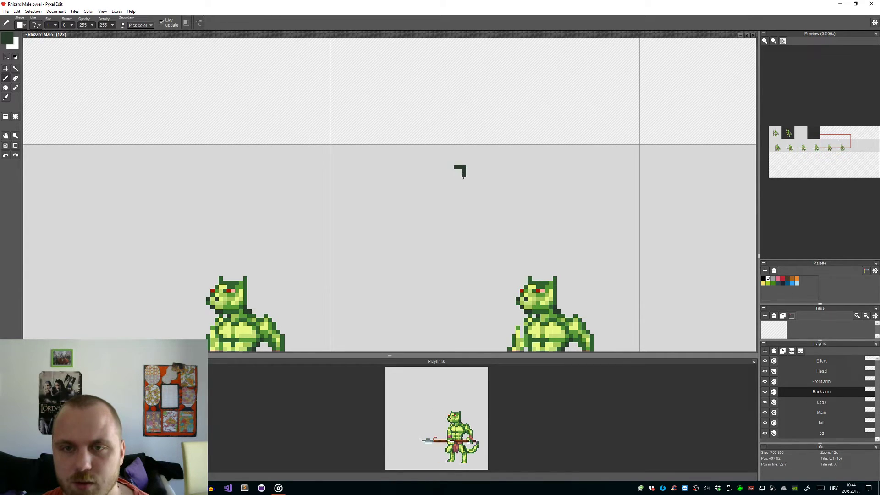
scroll(457, 186, down, 3)
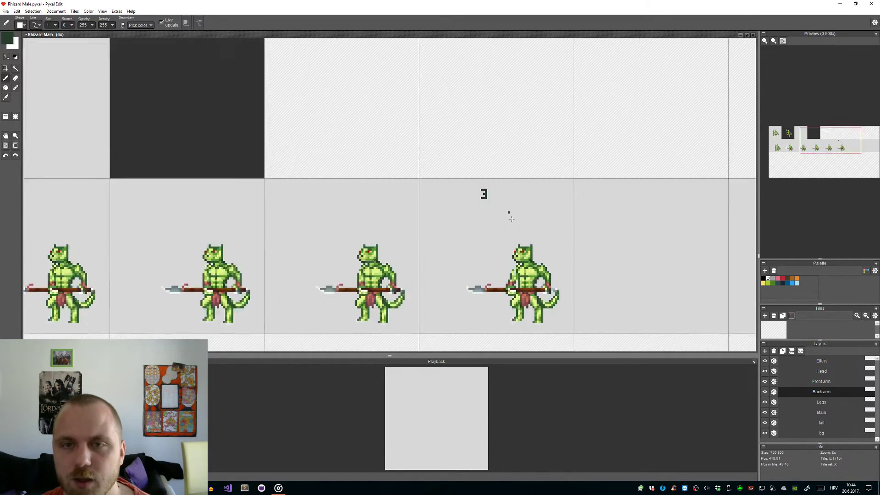
scroll(578, 288, up, 1)
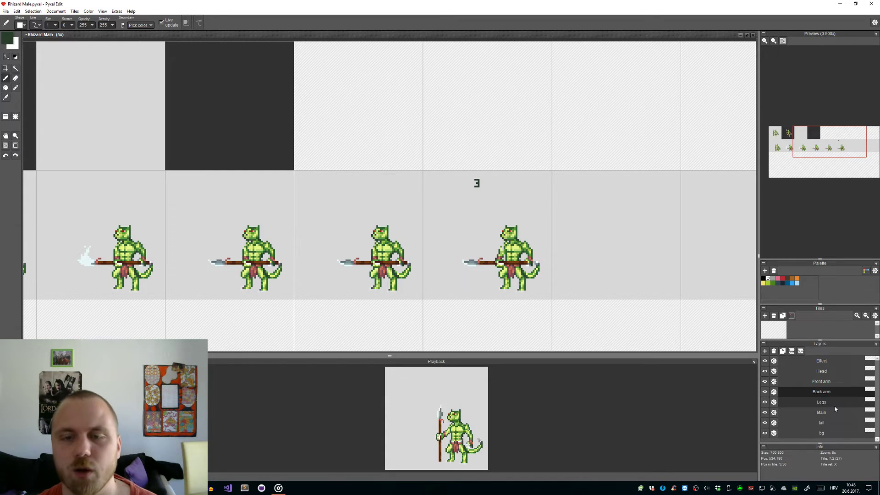
Step: On the Legs layer, select the sixth tile's forward leg from thigh to foot, hiding the Back arm layer to expose it
click(786, 402)
scroll(519, 297, up, 4)
key(ctrl+a)
drag(507, 279, 450, 218)
click(498, 283)
scroll(499, 271, up, 4)
drag(499, 291, 415, 232)
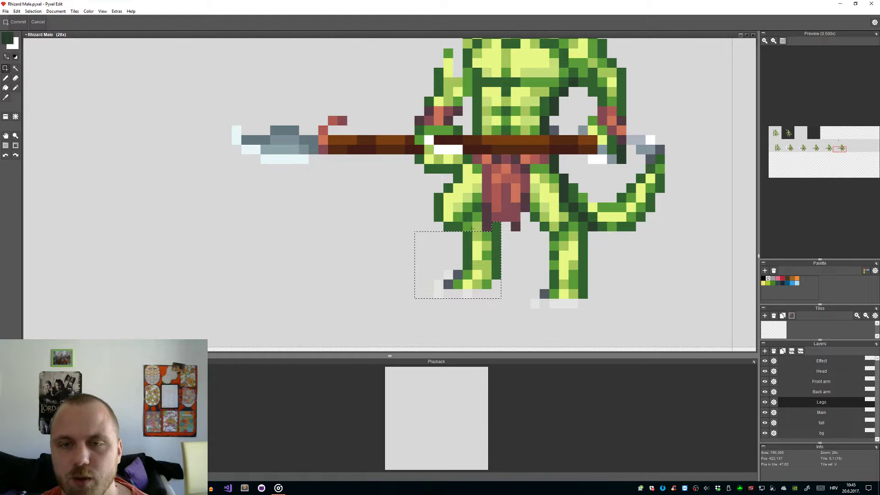
drag(426, 189, 476, 189)
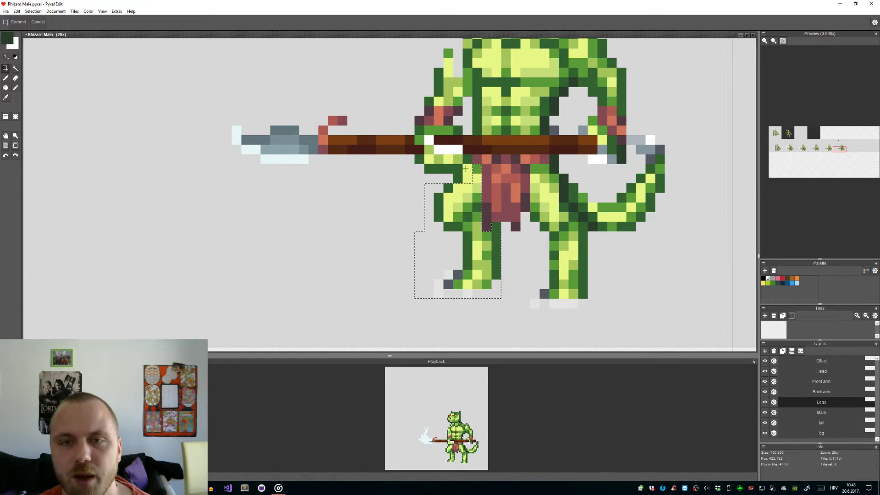
click(765, 392)
click(453, 160)
drag(463, 164, 415, 318)
drag(492, 292, 477, 225)
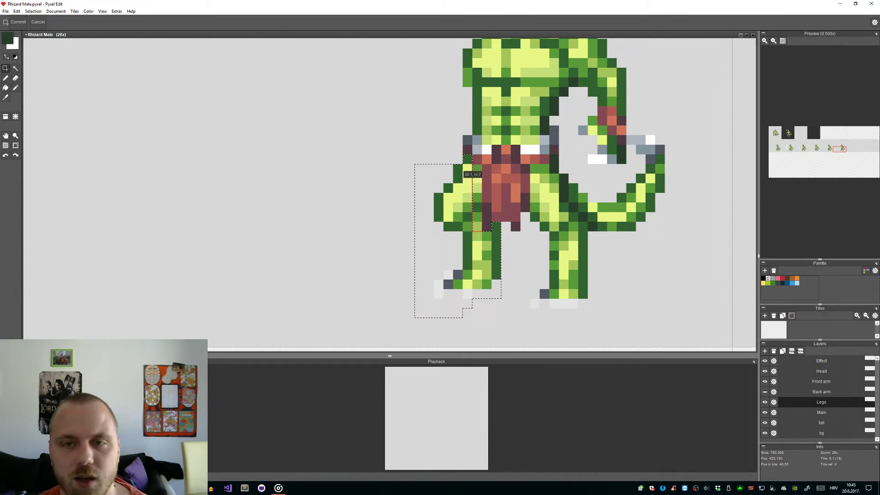
Step: Show the Back arm layer again and shift the selected forward leg four pixels left in the sixth tile
scroll(484, 208, down, 5)
click(765, 391)
scroll(487, 202, up, 1)
key(Left)
key(Left)
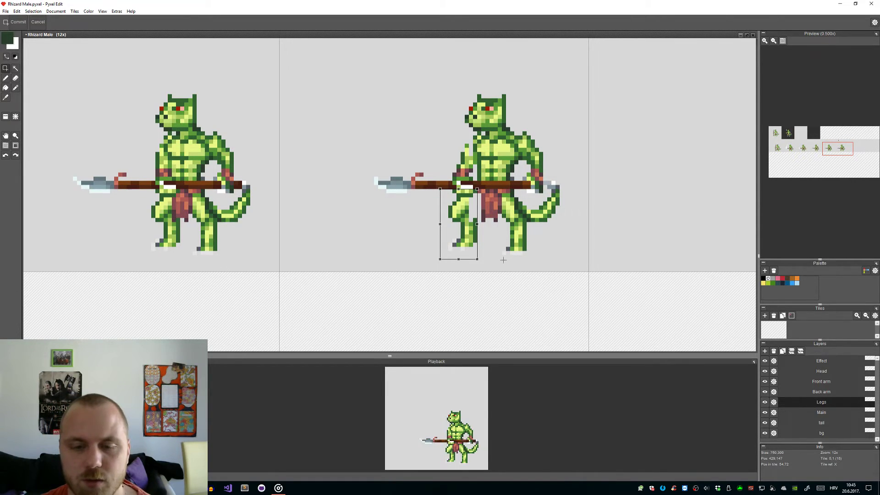
key(Left)
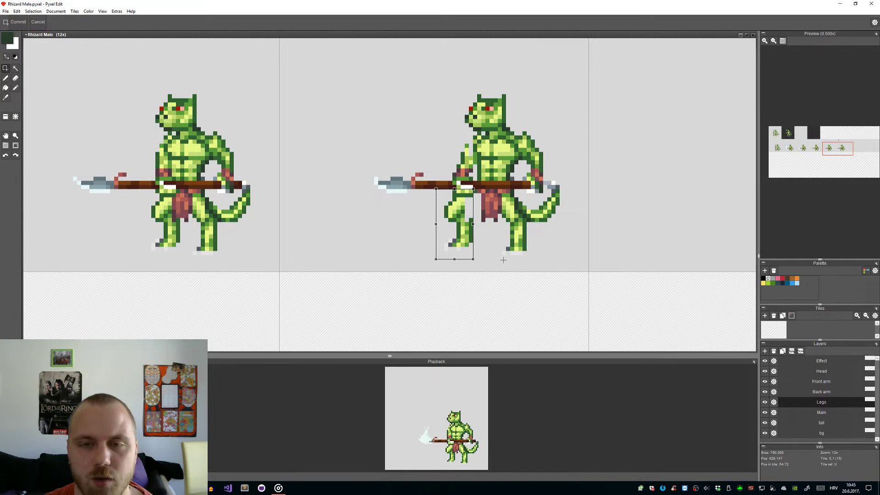
key(Right)
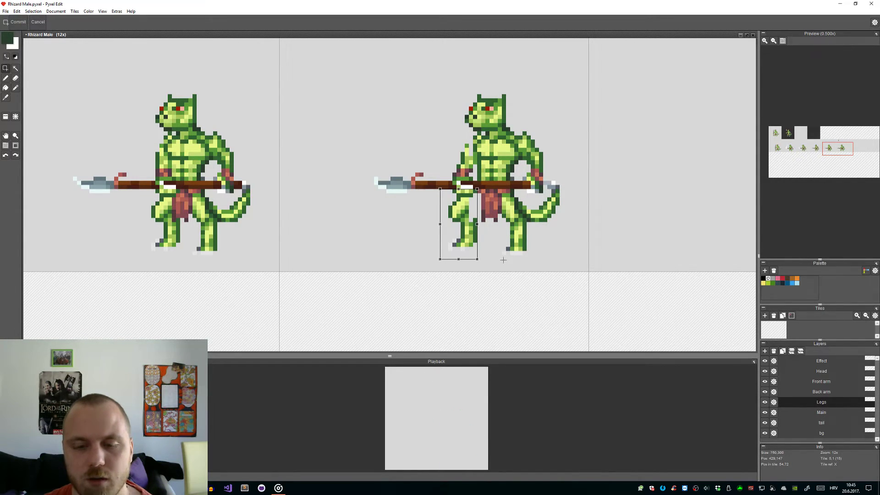
key(Left)
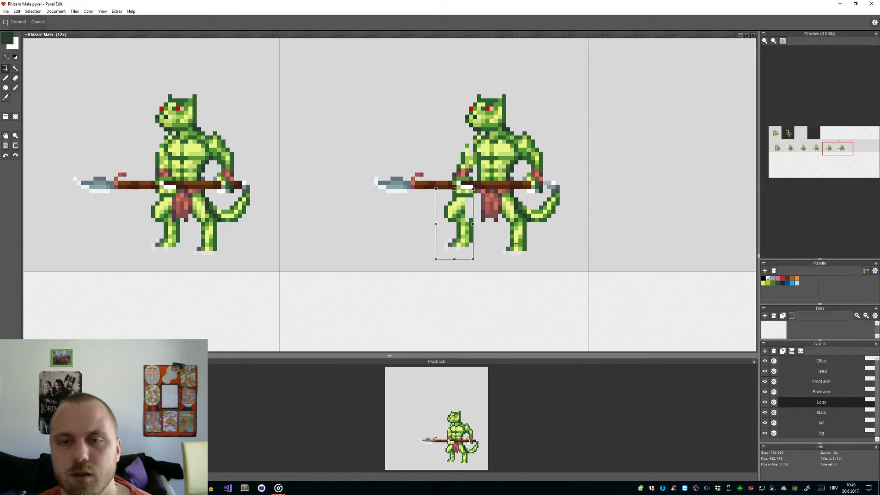
key(Right)
key(Left)
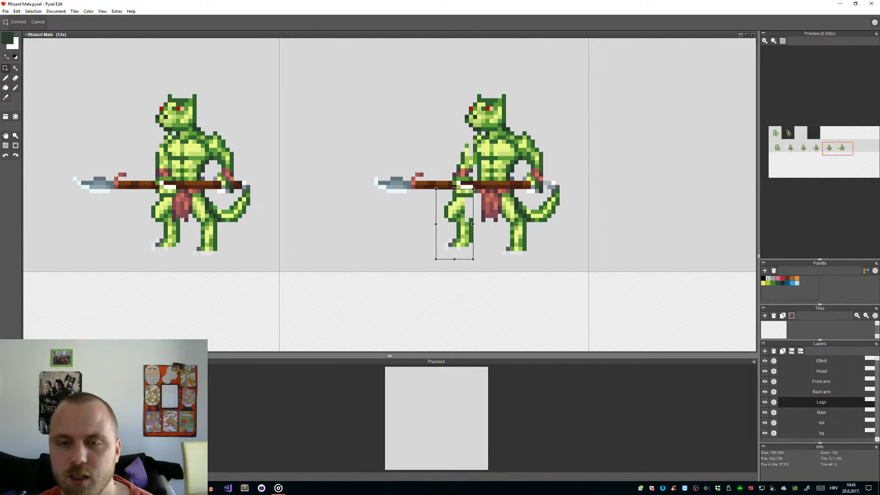
scroll(532, 258, down, 2)
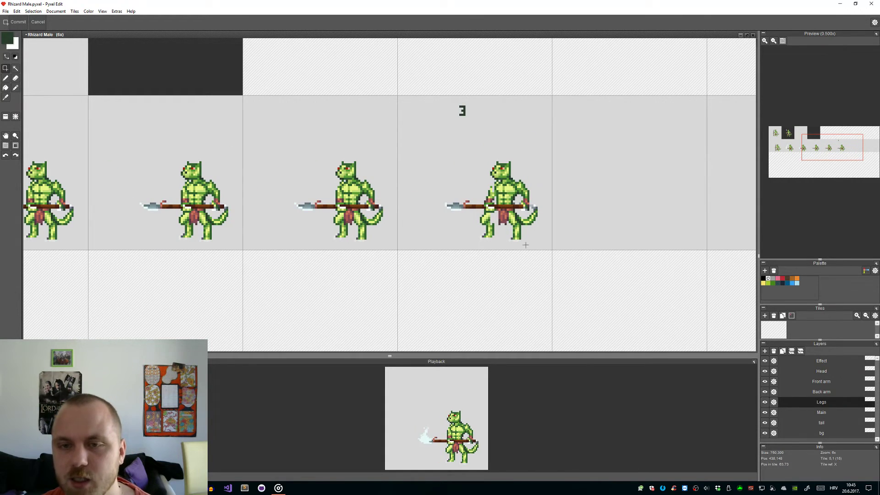
Step: Draw a small "4" as a note beside the 3 above the sixth tile's lizard
scroll(507, 154, up, 2)
key(b)
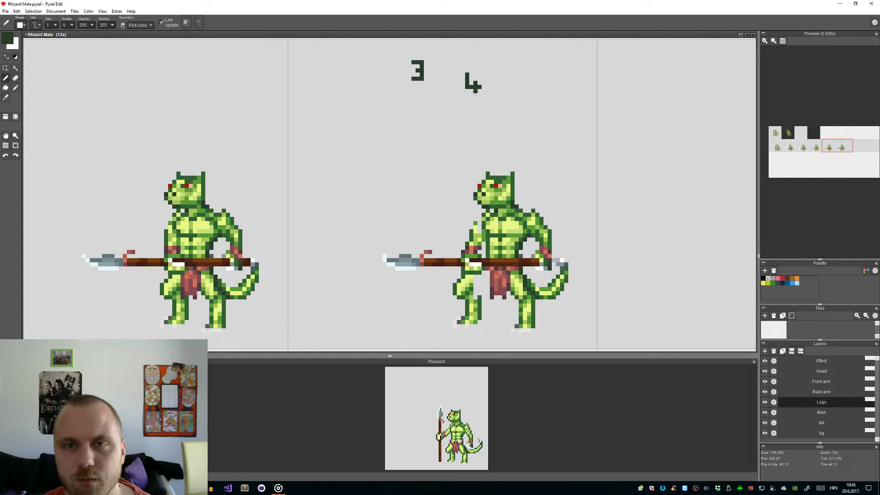
scroll(600, 327, down, 1)
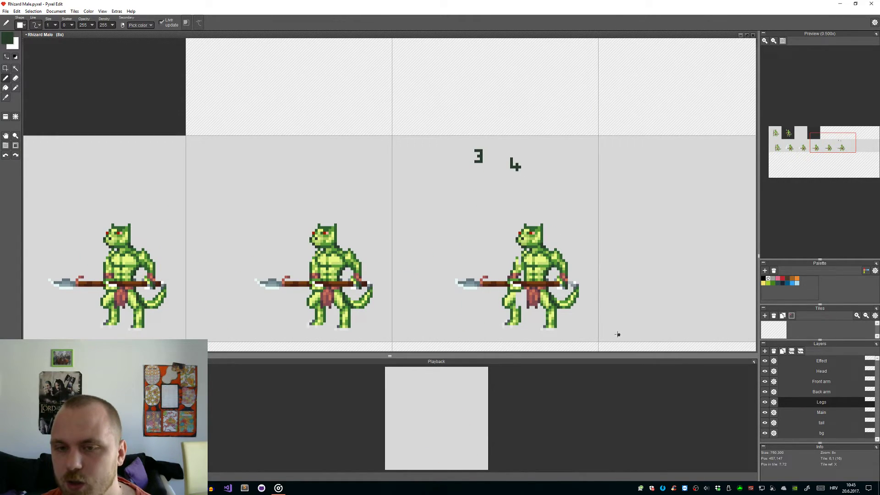
Step: On the Head layer, select the lizard's head in the sixth tile and shift it four pixels left
click(821, 412)
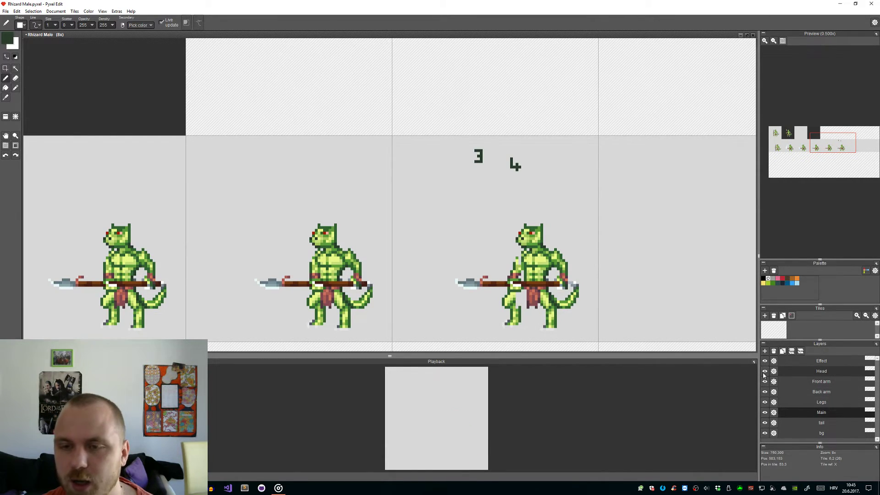
click(779, 372)
key(ctrl+t)
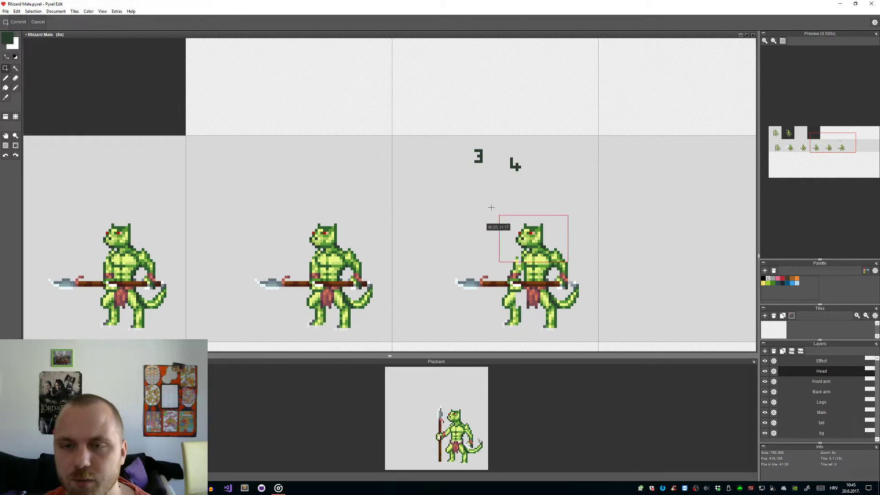
key(Left)
key(Left)
key(Left)
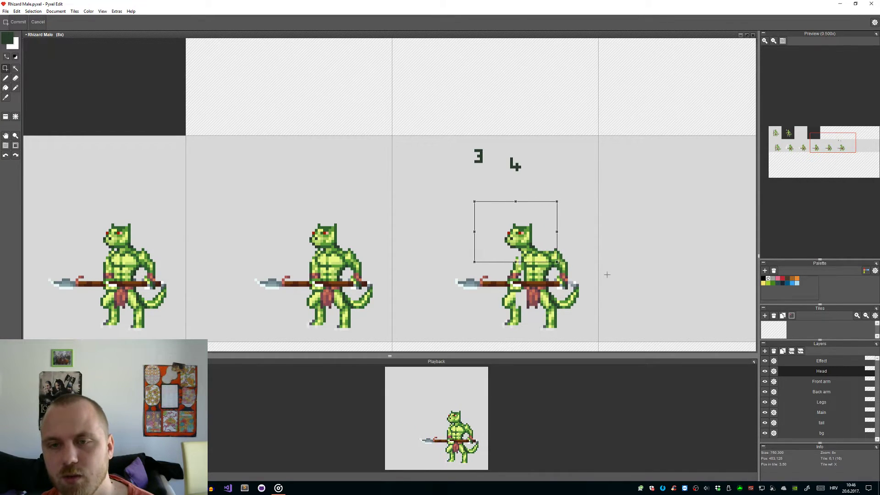
Step: Try to shift the lizard's torso left on the Main layer in the sixth tile, then undo the moves
key(Return)
click(819, 412)
drag(618, 317, 464, 207)
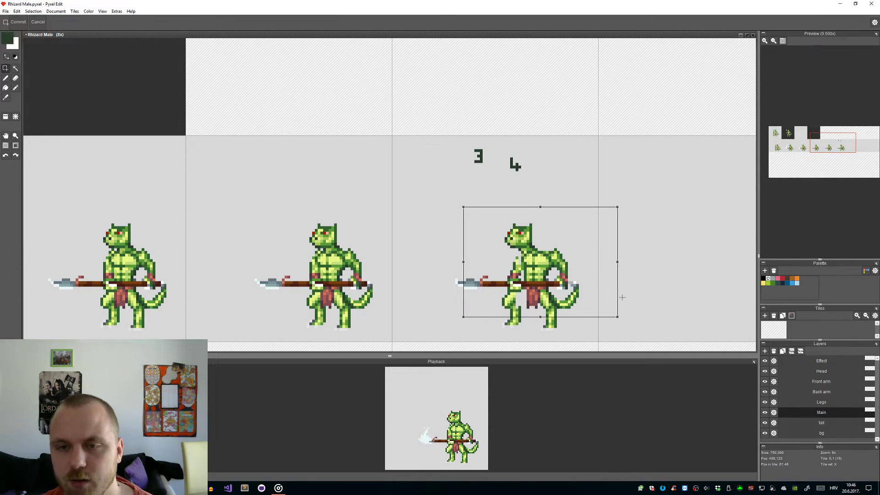
key(Left)
key(Left)
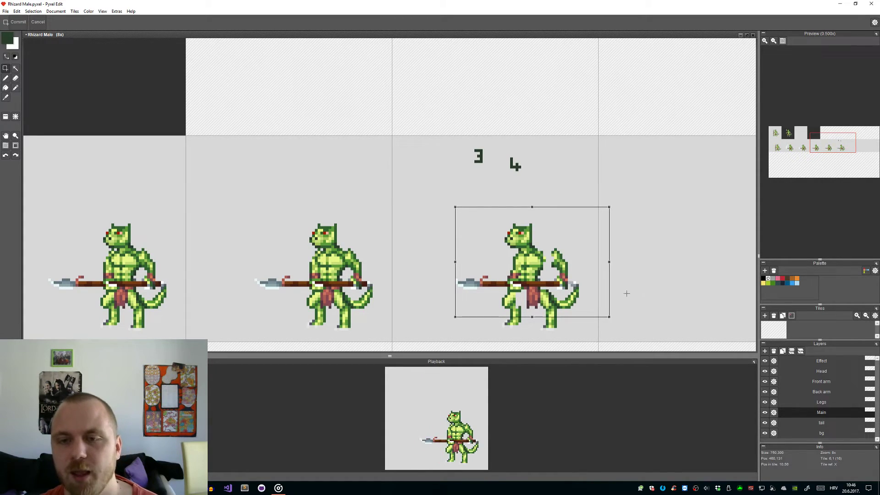
key(Right)
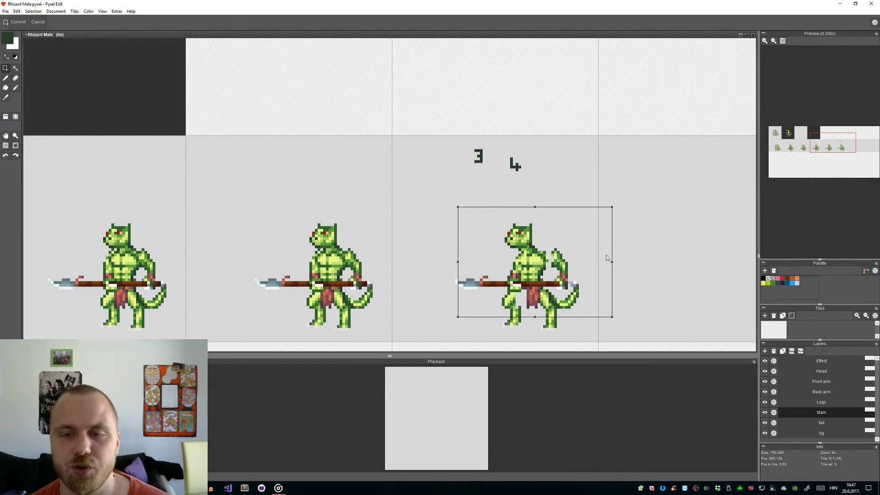
scroll(614, 301, up, 4)
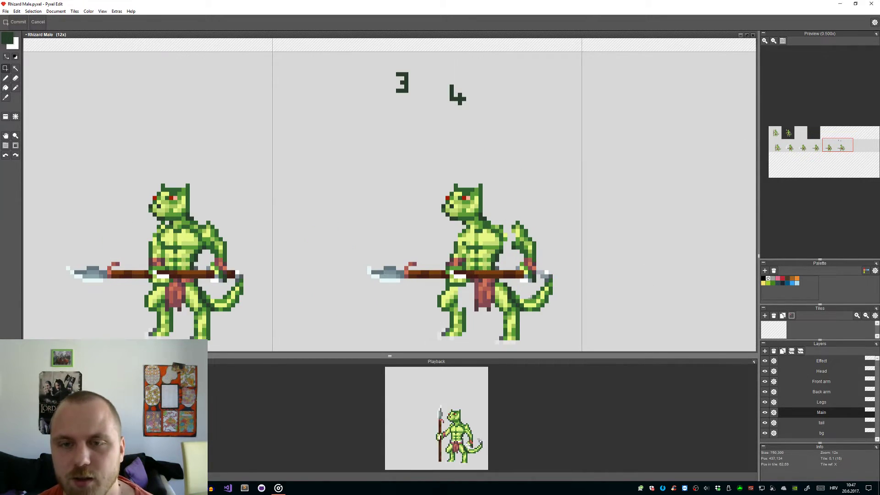
key(ctrl+z)
key(ctrl+z)
key(ctrl+z)
key(ctrl+z)
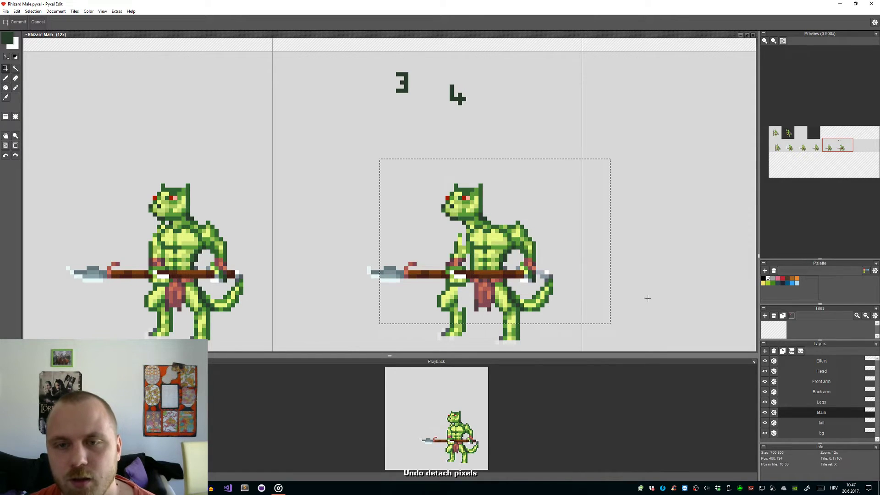
Step: Shift the sixth tile's torso slightly left on the Main layer and rotate its chest counterclockwise into a lower, forward lean
drag(545, 333, 437, 204)
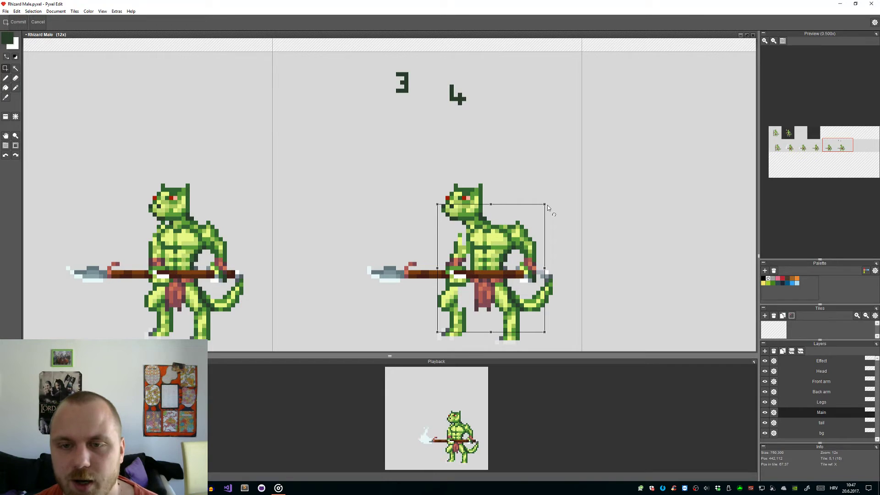
key(Left)
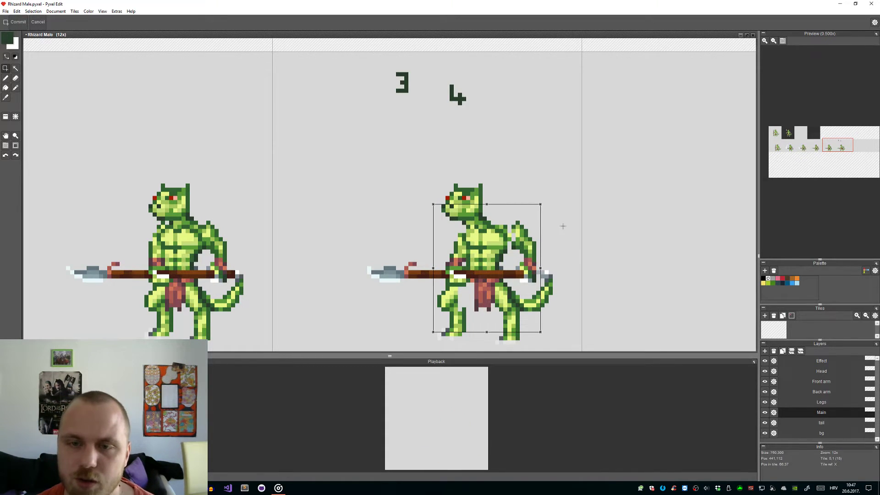
scroll(504, 264, up, 4)
drag(522, 275, 389, 171)
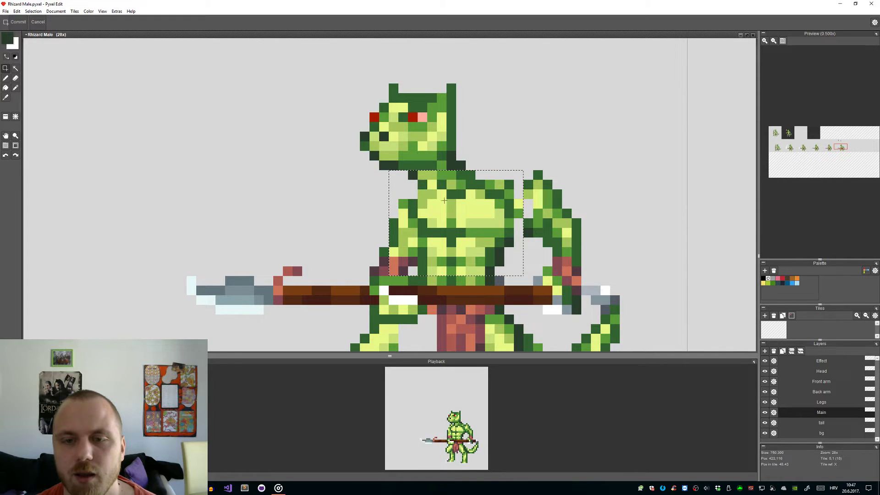
drag(498, 159, 503, 177)
mouse_move(469, 218)
mouse_down()
mouse_move(453, 217)
mouse_move(461, 219)
mouse_up()
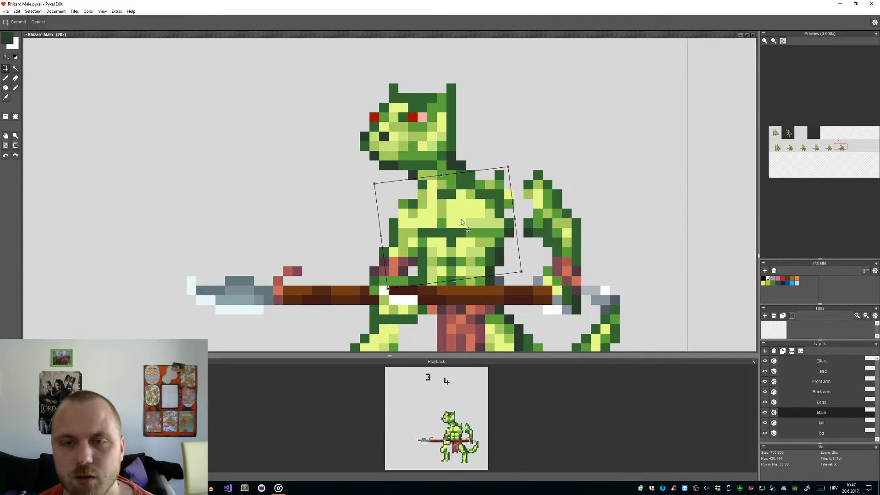
drag(508, 166, 484, 155)
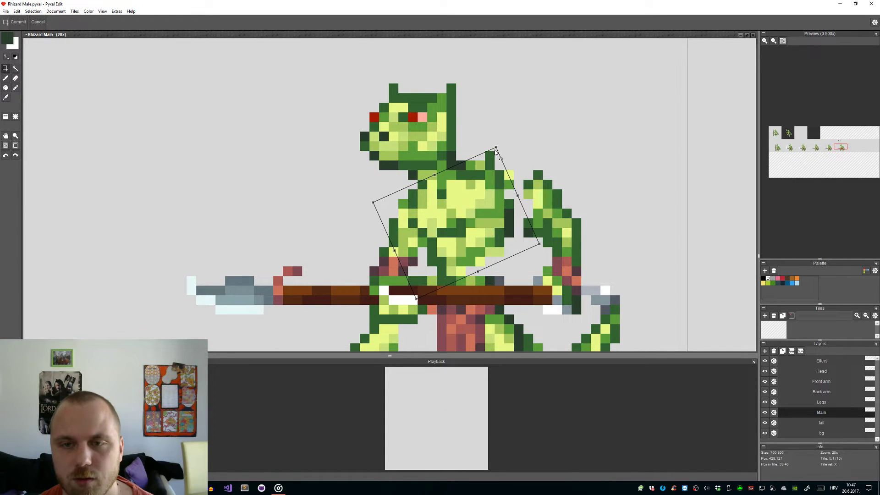
drag(467, 209, 463, 219)
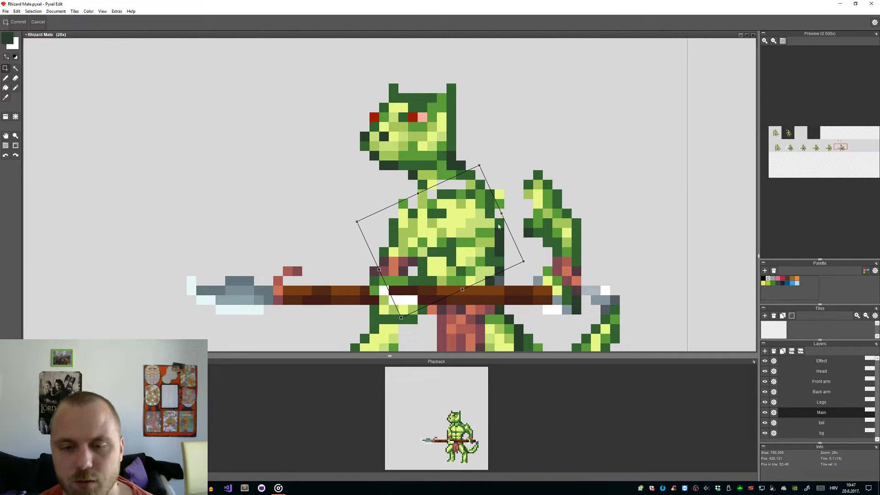
click(616, 251)
Step: On the Head layer, lower the sixth tile's head by two pixels
scroll(550, 152, down, 4)
scroll(576, 194, up, 3)
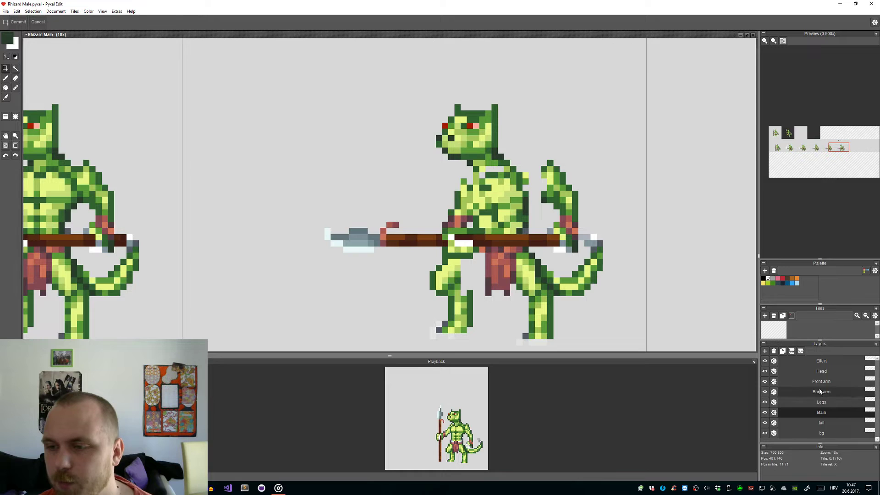
click(815, 372)
key(ctrl+t)
key(Down)
key(Down)
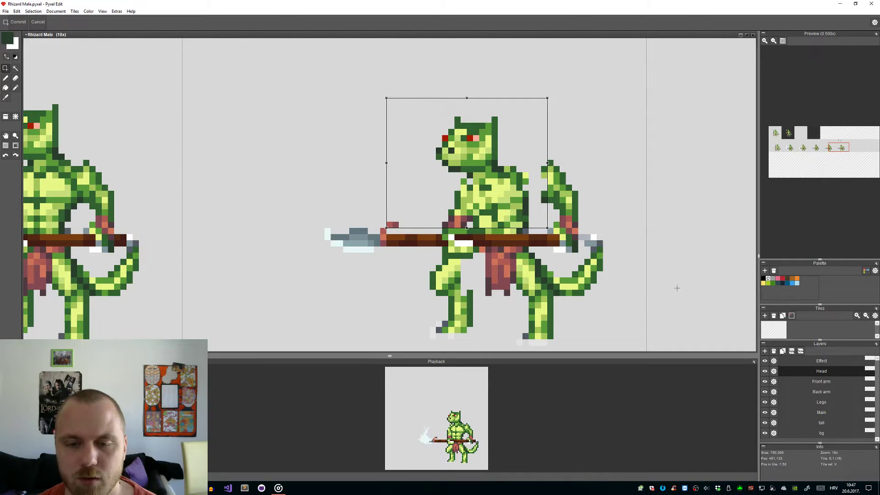
key(Return)
Step: On the Back arm layer, shift the sixth tile's spear and back arm seven pixels left
scroll(681, 341, down, 2)
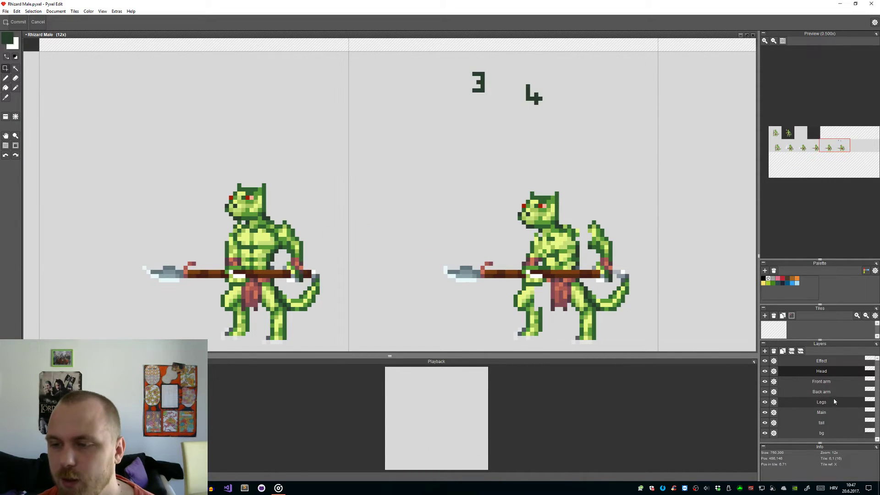
click(832, 393)
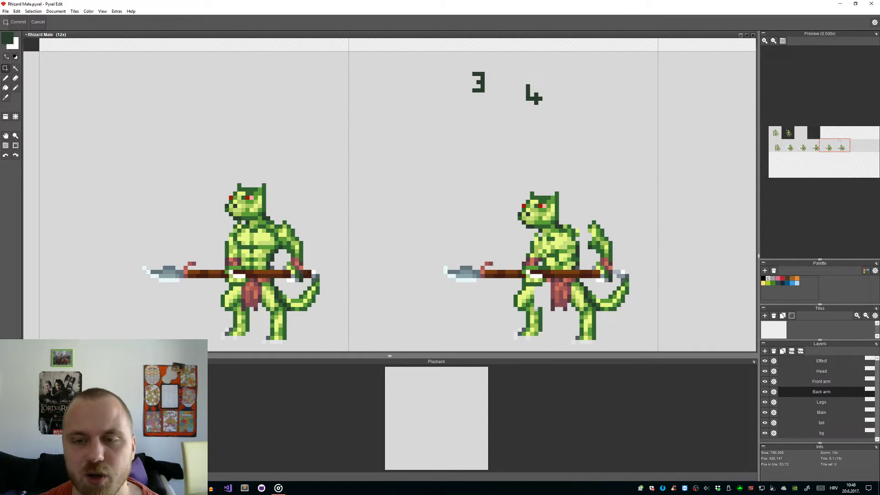
scroll(641, 318, up, 1)
drag(662, 319, 347, 189)
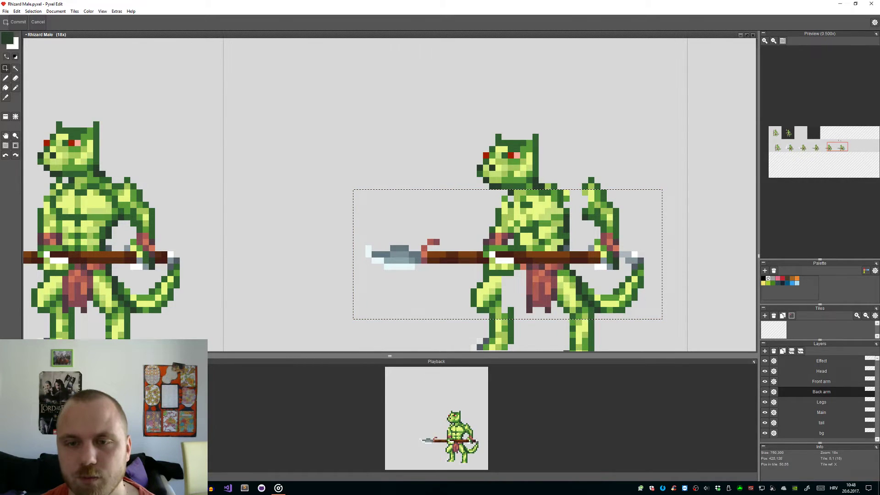
drag(688, 320, 334, 184)
mouse_move(523, 265)
mouse_down()
mouse_move(497, 265)
mouse_move(511, 265)
mouse_up()
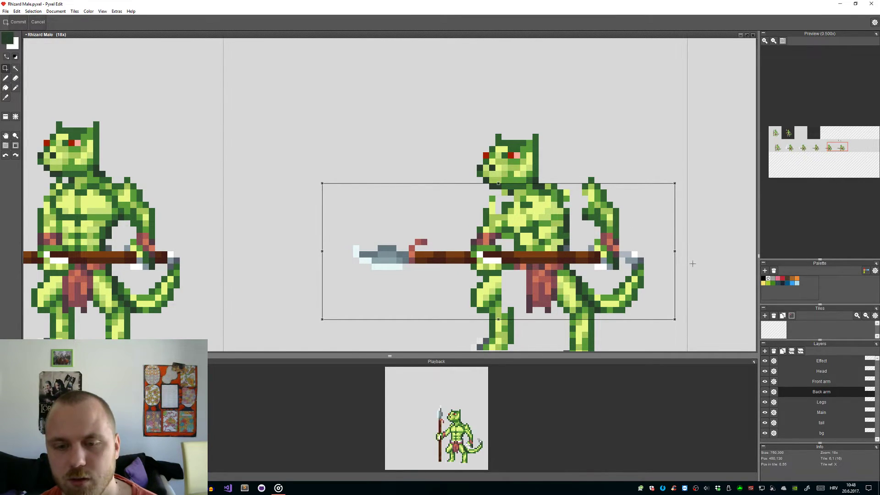
key(Left)
key(Left)
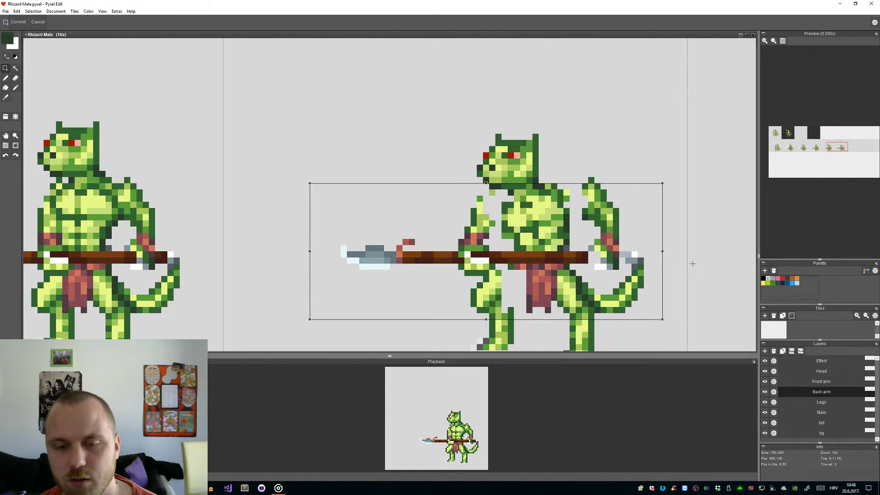
key(Left)
key(Left)
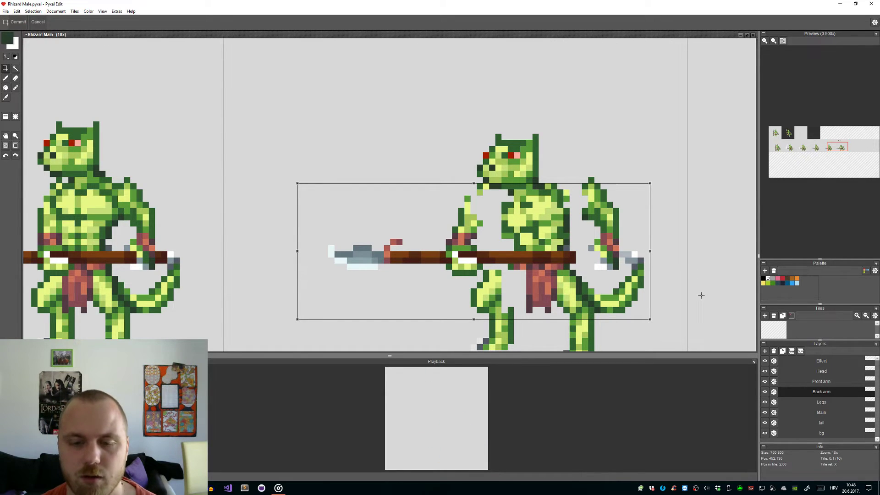
key(Left)
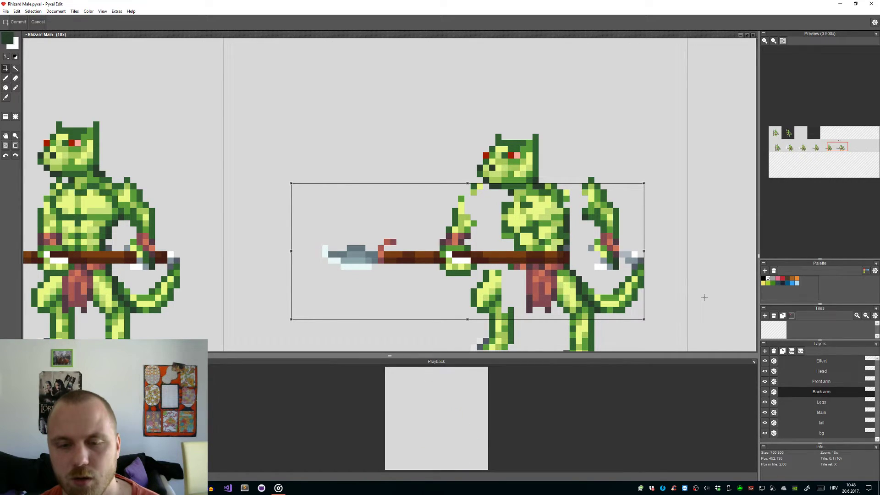
key(Return)
Step: Erase the stray Back arm pixels between the sixth tile's chin and the shifted arm
scroll(562, 271, down, 6)
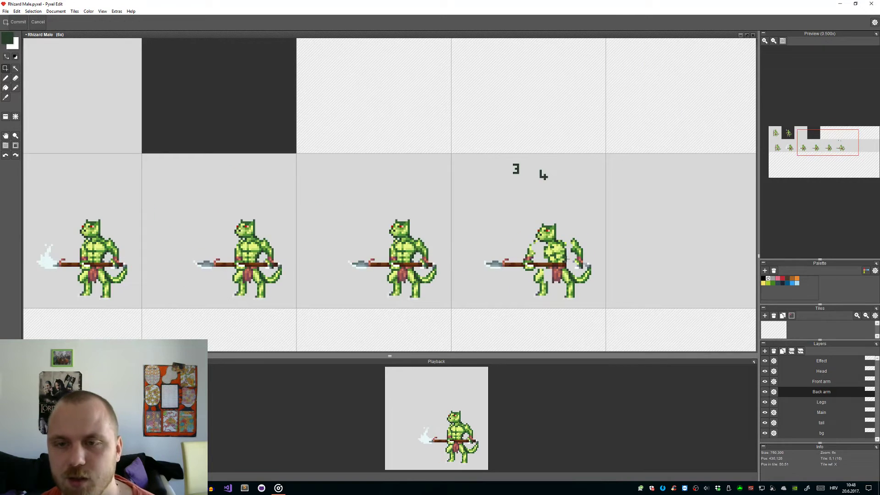
scroll(563, 270, up, 1)
scroll(532, 250, up, 8)
key(e)
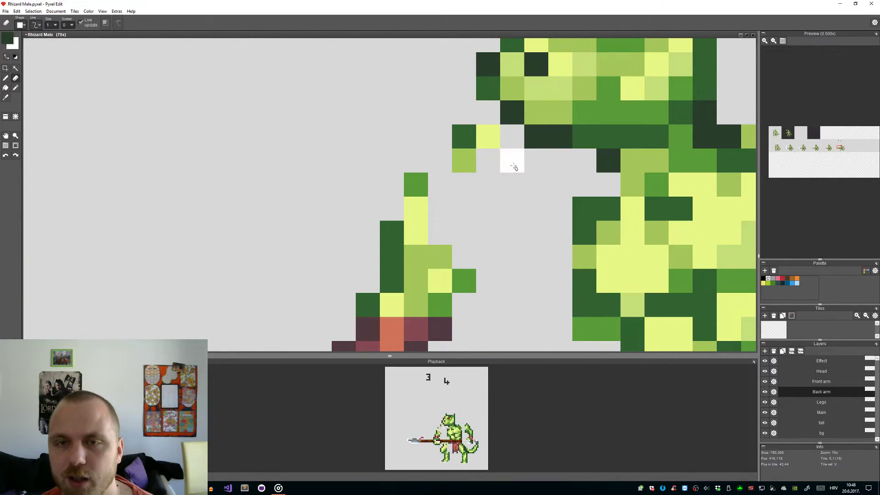
scroll(585, 248, down, 5)
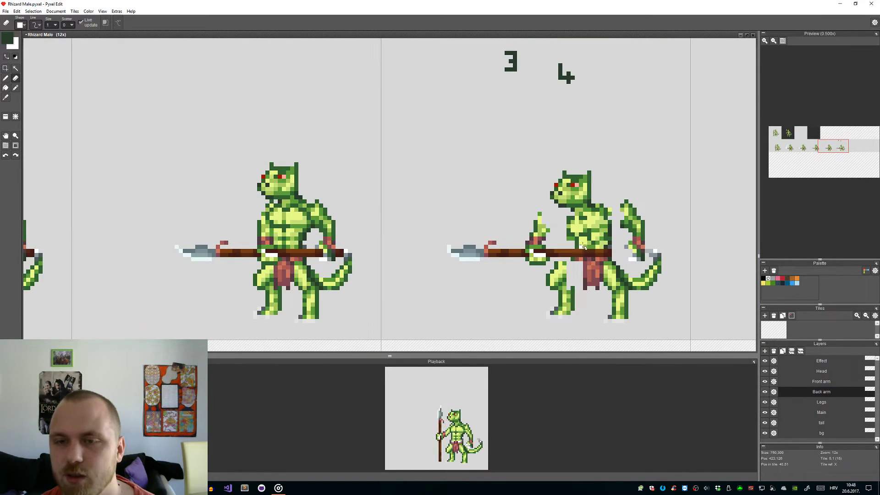
Step: On the Front arm layer, select the sixth tile's whole arm and move it five pixels left and one pixel down
scroll(652, 248, up, 2)
click(822, 383)
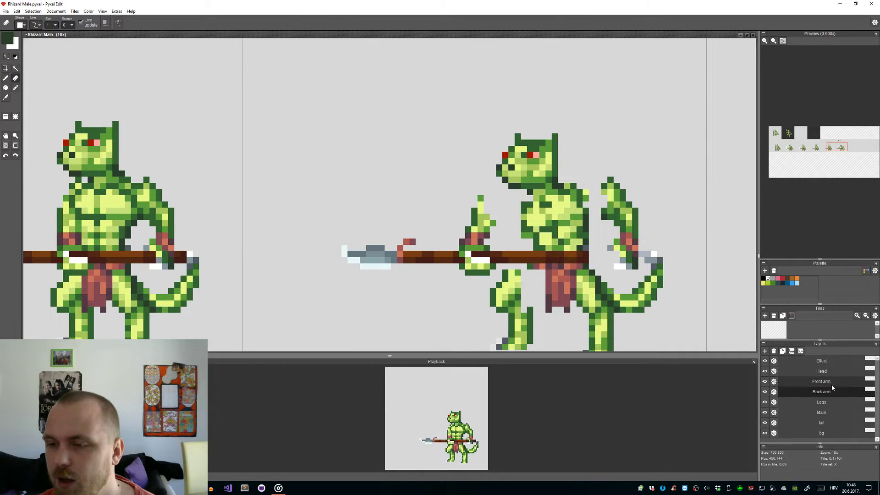
key(m)
drag(668, 289, 589, 164)
drag(642, 234, 610, 245)
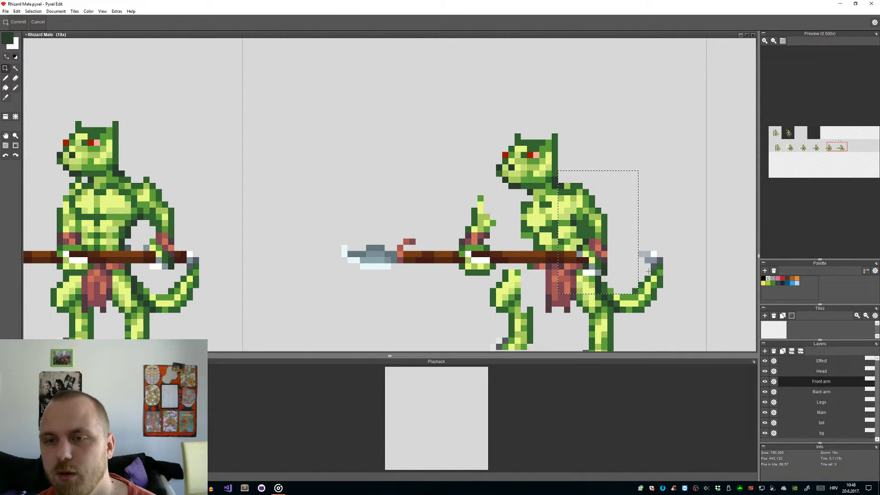
Step: Move the front arm's wrist and hand five pixels left and one pixel up along the spear, and hide the Main layer
scroll(625, 268, down, 3)
scroll(625, 268, down, 1)
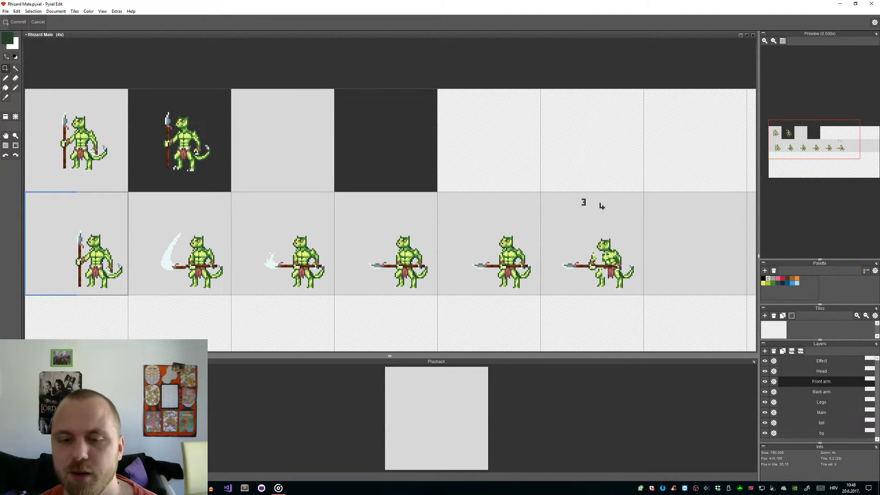
scroll(636, 292, up, 6)
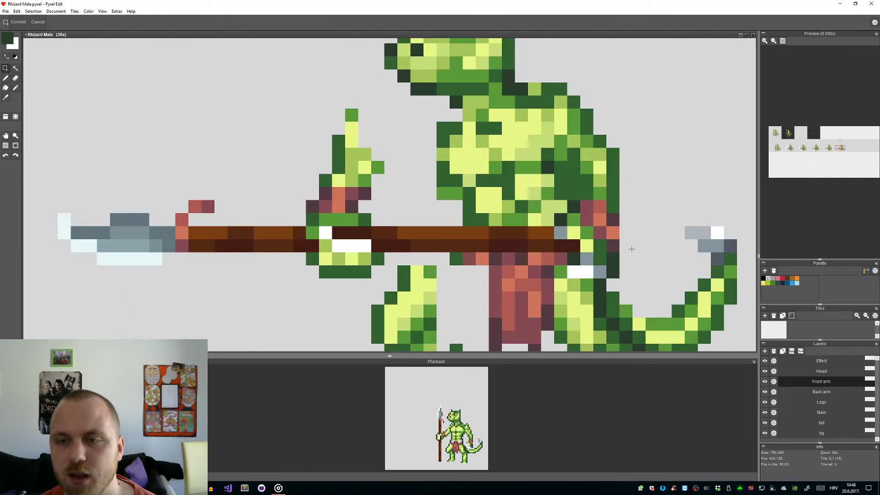
drag(597, 254, 537, 235)
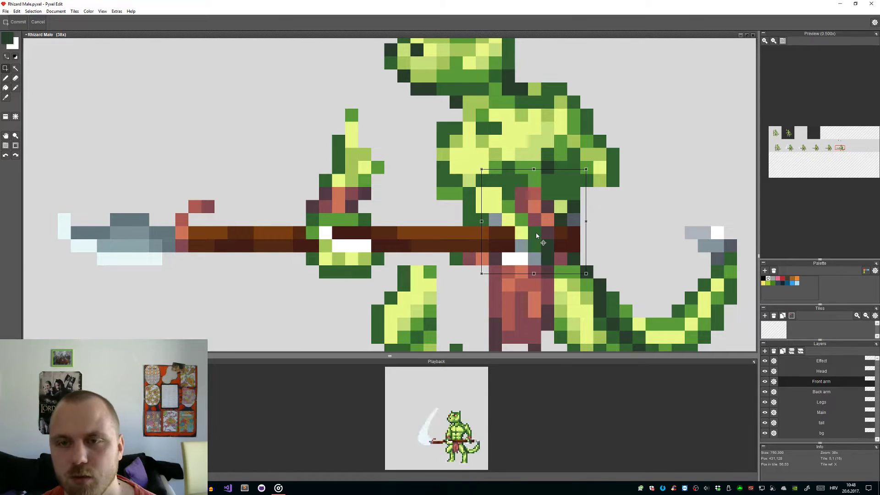
click(765, 413)
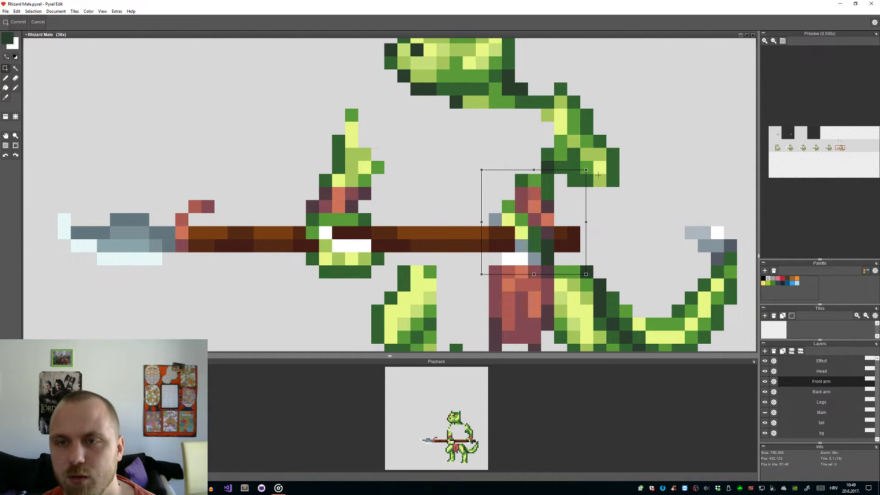
key(Return)
Step: Select the front arm's elbow section and shift it three pixels left to reconnect it with the wrist
scroll(633, 159, down, 1)
drag(659, 170, 636, 225)
key(ctrl+z)
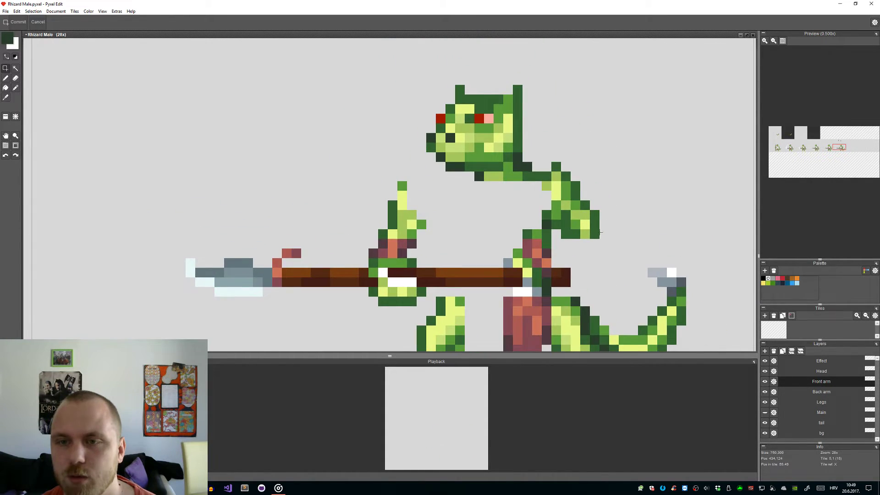
scroll(596, 206, up, 2)
drag(576, 204, 526, 202)
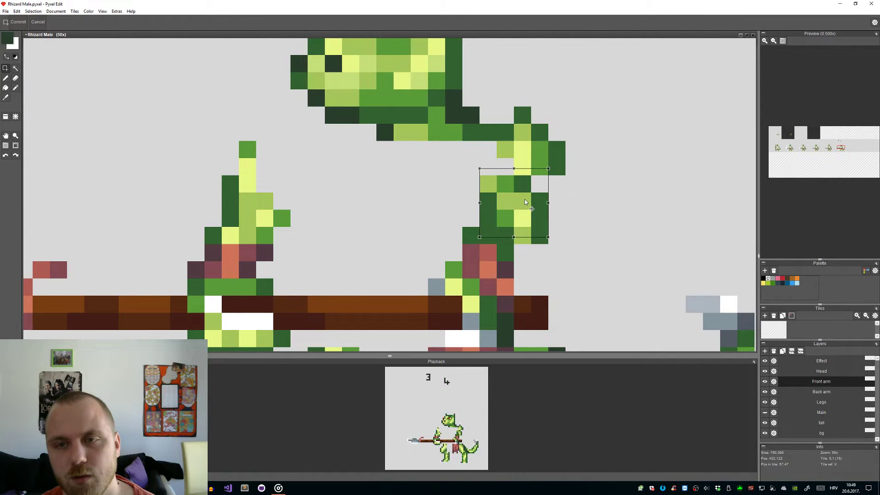
key(Return)
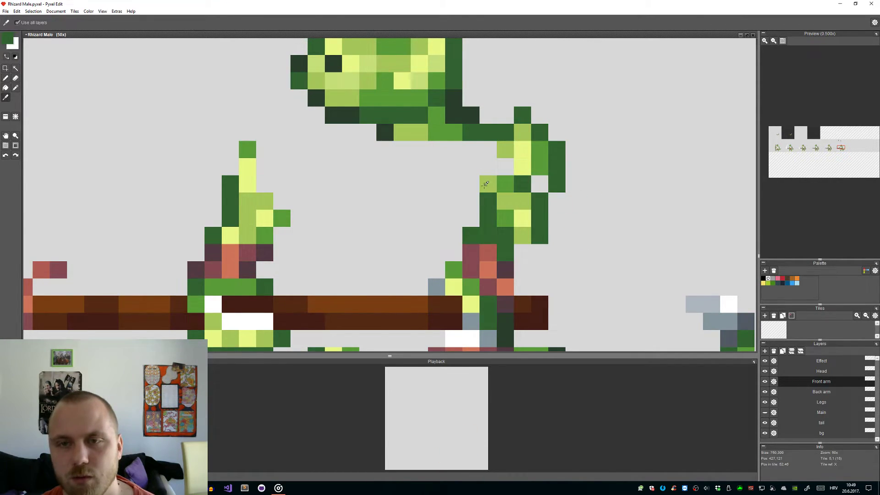
Step: Fill the gaps in the sixth tile's front arm and recolor the inner elbow pixels with greens sampled from the arm
alt+click(504, 150)
click(498, 168)
click(539, 184)
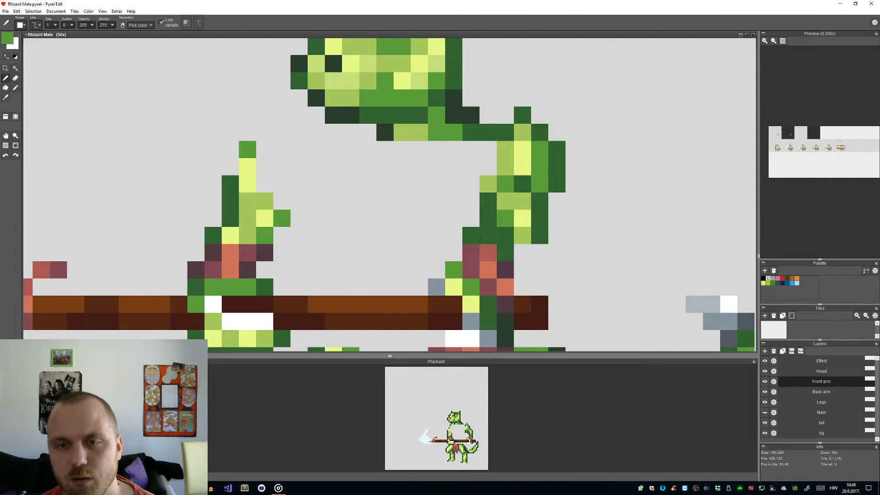
alt+click(502, 212)
drag(488, 219, 488, 201)
alt+click(487, 236)
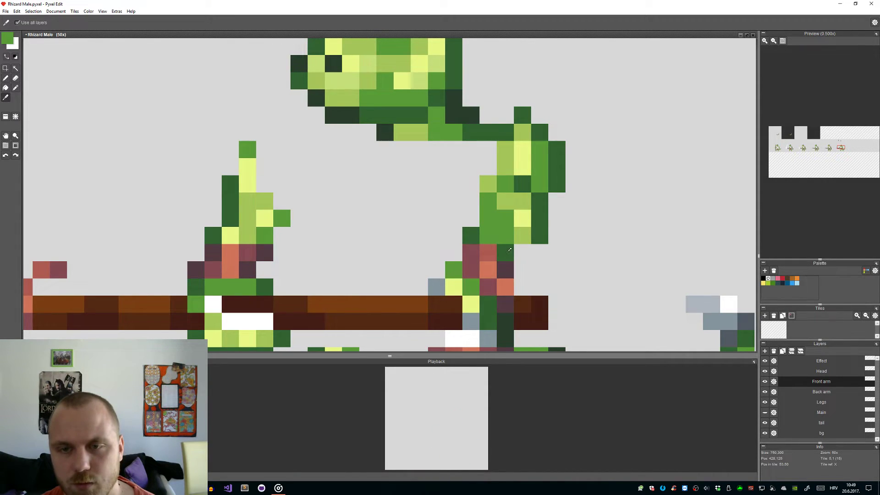
scroll(571, 263, down, 5)
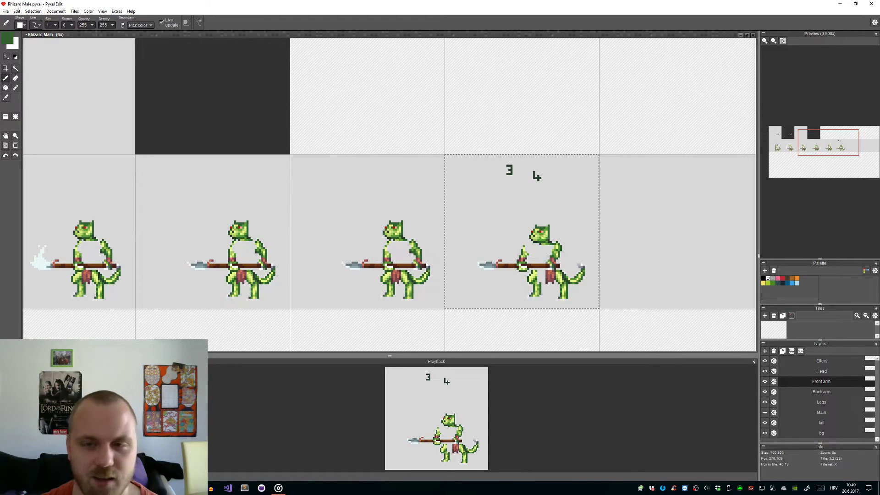
Step: Clear the selection around the sixth tile and show the Main layer again
scroll(515, 287, down, 1)
scroll(619, 265, up, 1)
key(ctrl+t)
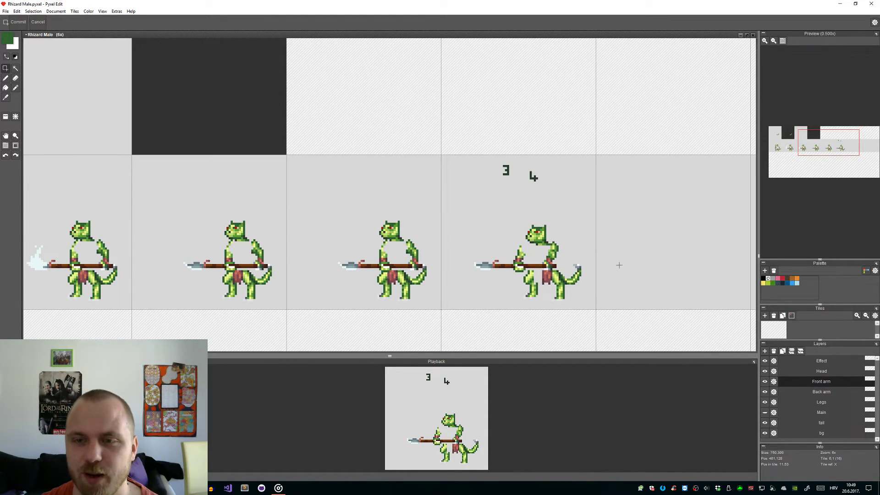
scroll(619, 265, up, 1)
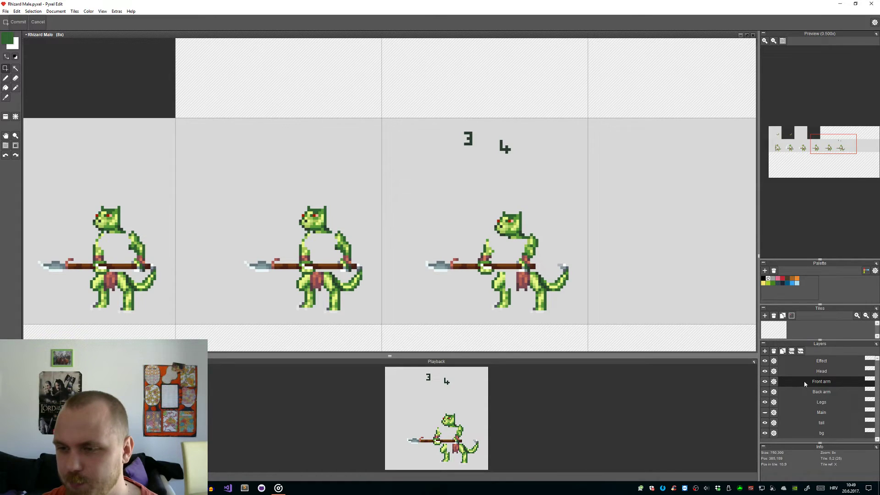
click(765, 412)
scroll(574, 302, down, 2)
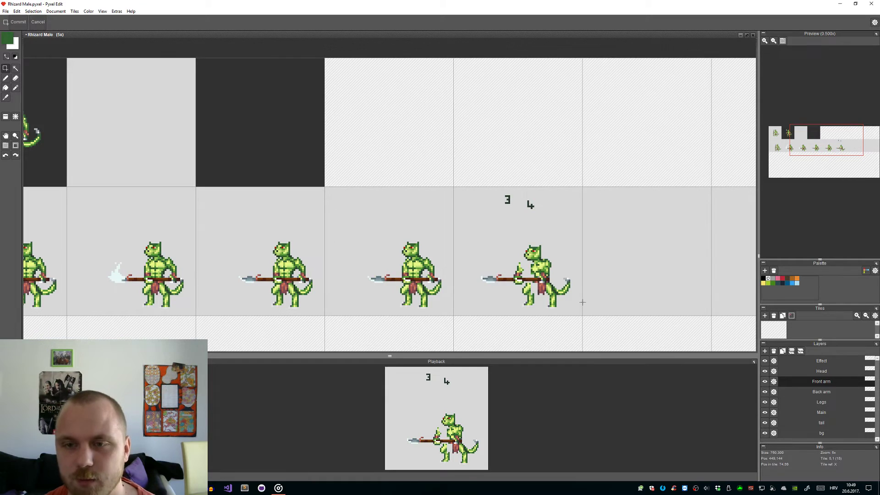
scroll(583, 301, up, 1)
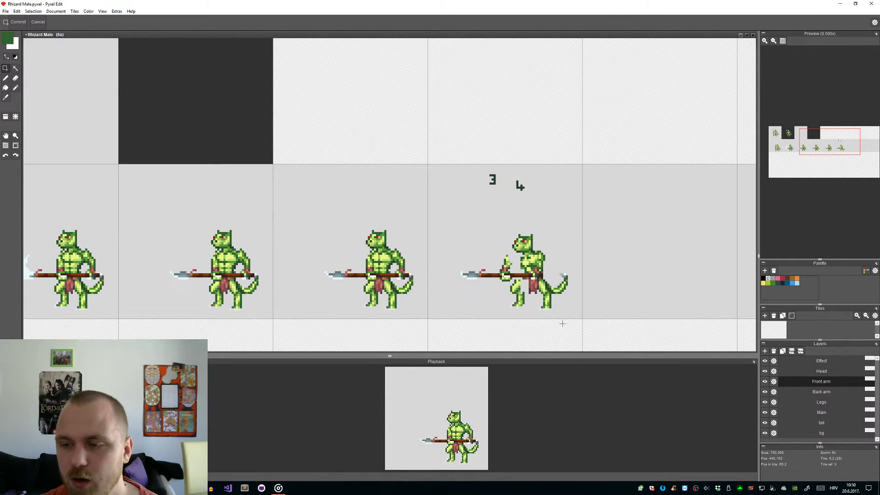
Step: On the Legs layer, select the sixth tile's rear lower leg and foot and move them one pixel right
key(Down)
key(Down)
scroll(581, 316, up, 1)
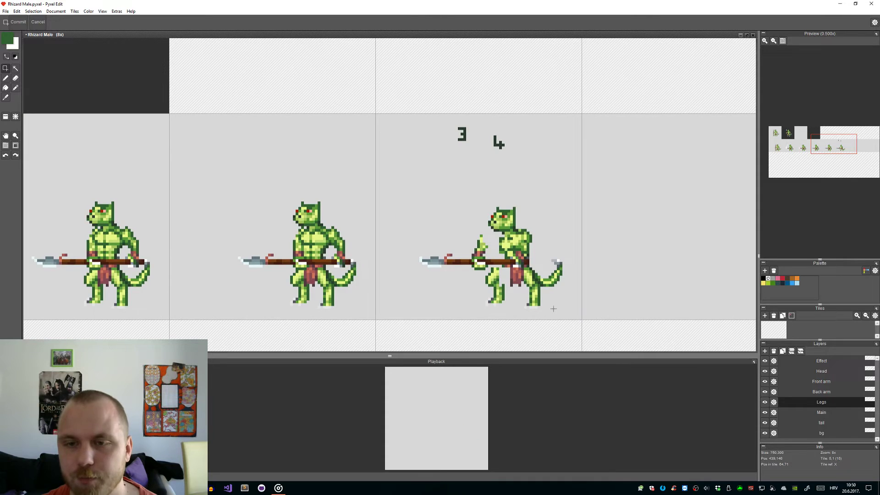
scroll(545, 308, up, 5)
drag(488, 266, 549, 321)
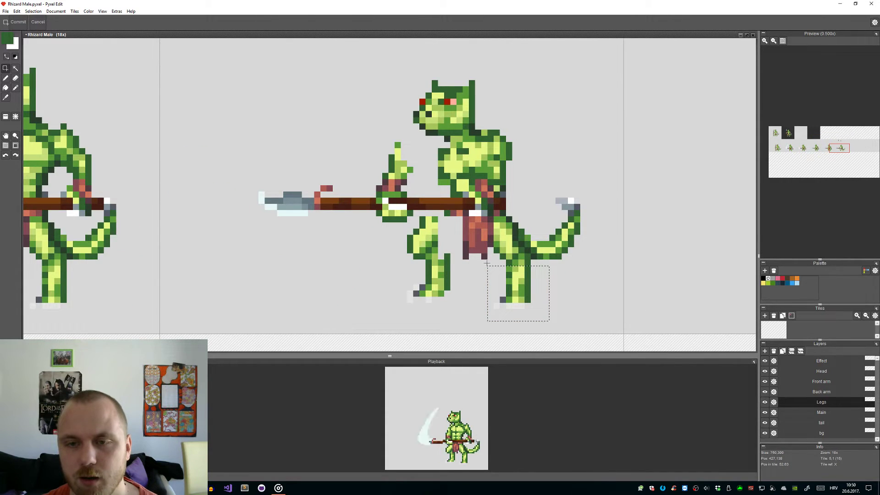
key(Right)
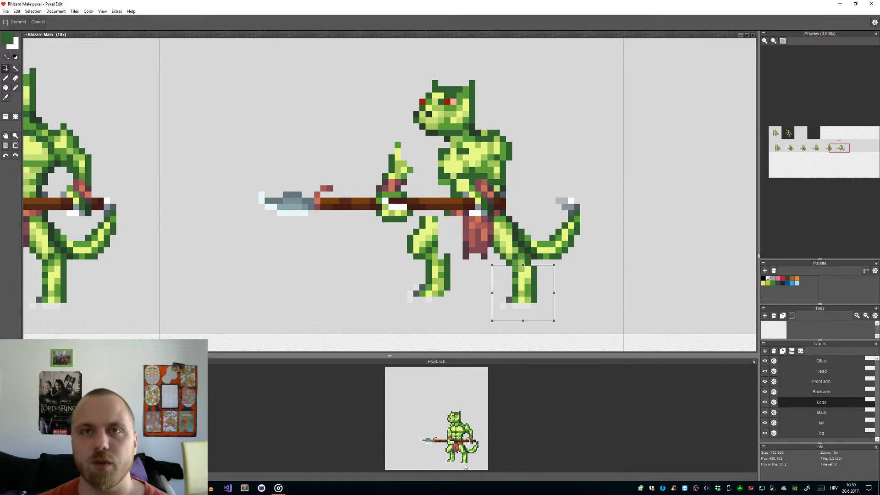
click(602, 279)
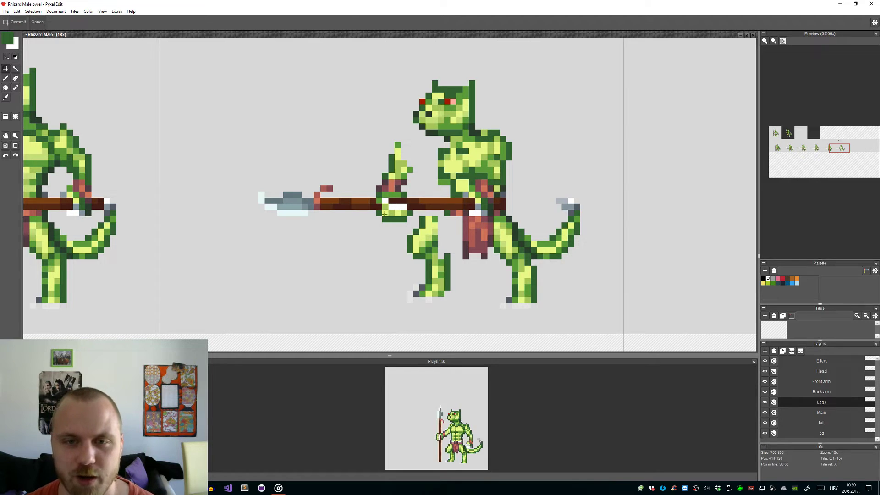
Step: On the Back arm layer, select the sixth tile's front-gripping hand and wristband and move them one pixel left along the spear
scroll(405, 242, down, 3)
scroll(372, 190, up, 4)
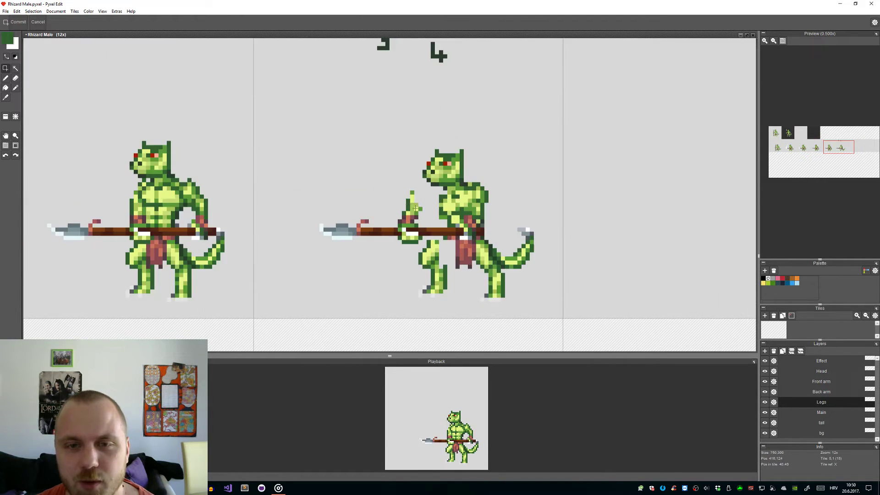
drag(455, 250, 371, 166)
click(463, 249)
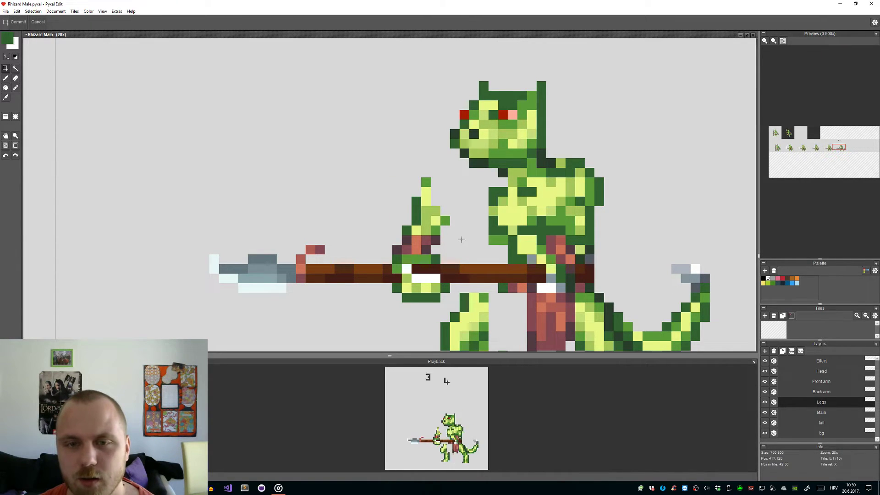
scroll(461, 244, down, 5)
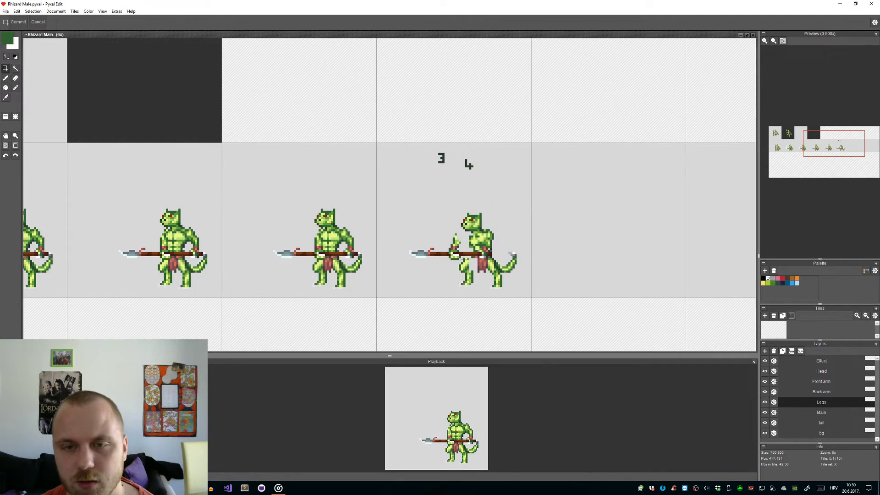
scroll(455, 252, up, 3)
drag(451, 258, 413, 218)
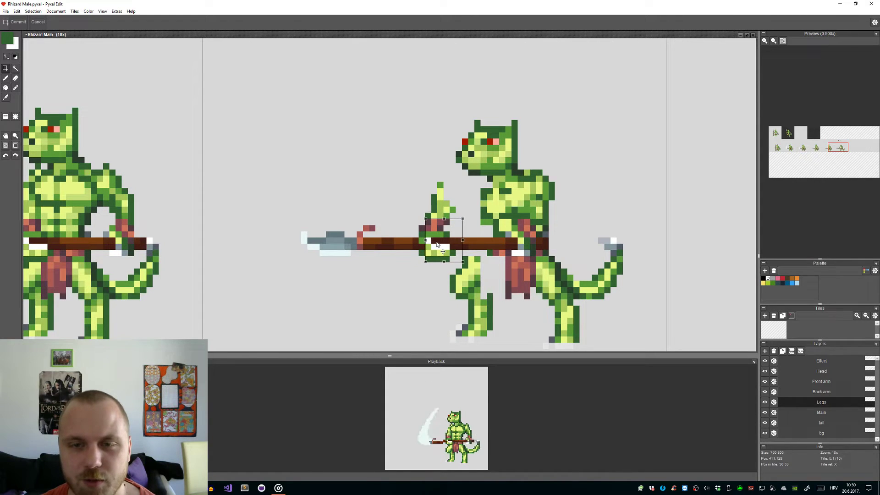
click(822, 391)
drag(440, 255, 432, 255)
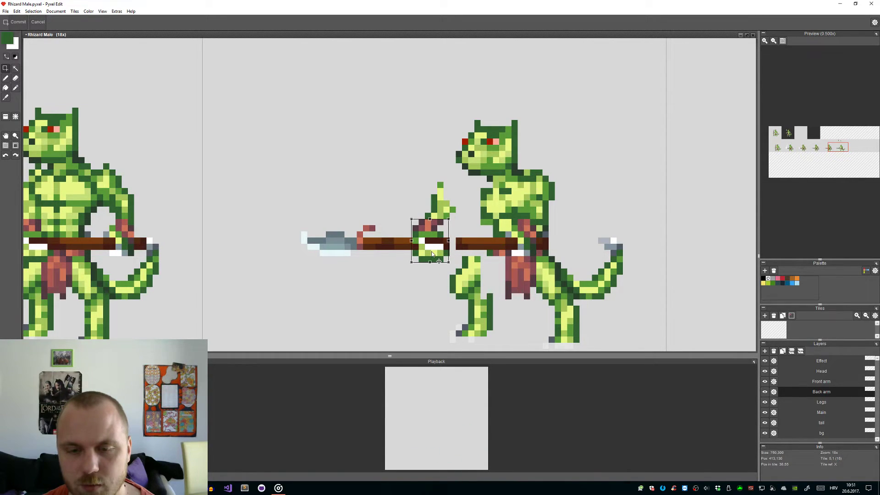
drag(432, 255, 436, 255)
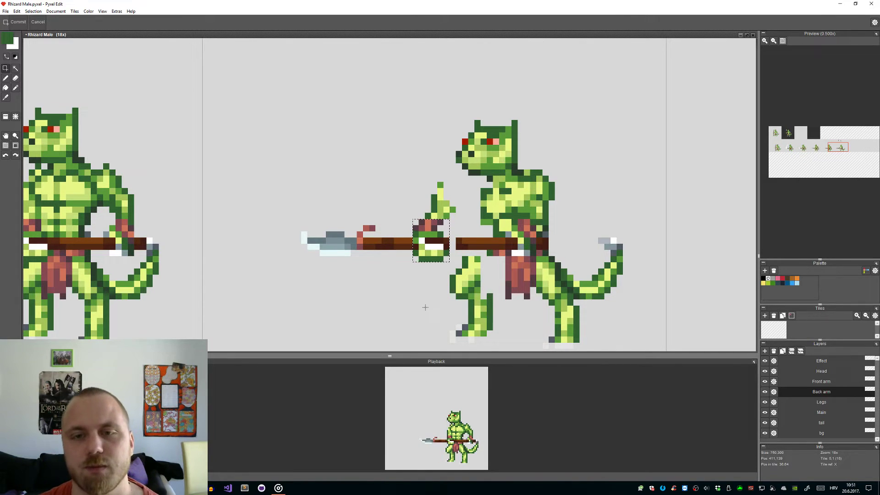
Step: Fill the gap in the spear shaft behind the moved hand with browns sampled from the neighboring shaft pixels
scroll(436, 238, up, 3)
alt+click(438, 236)
click(450, 238)
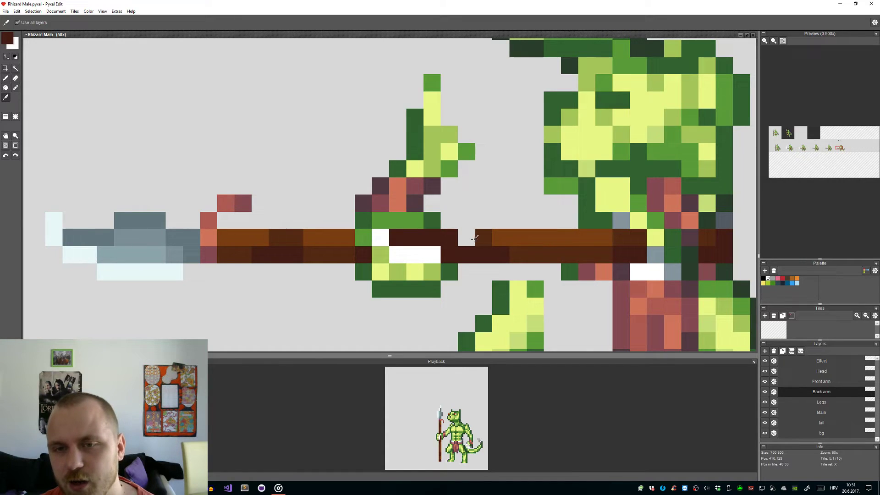
alt+click(477, 238)
click(468, 239)
scroll(470, 240, down, 5)
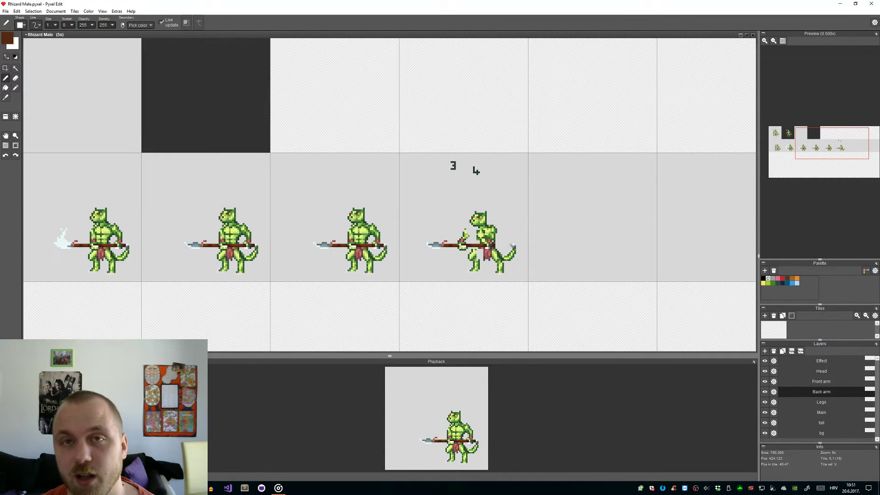
Step: Reshape the forearm above the moved wristband with sampled dark and light greens, and erase its pointed upper tip
scroll(469, 238, up, 5)
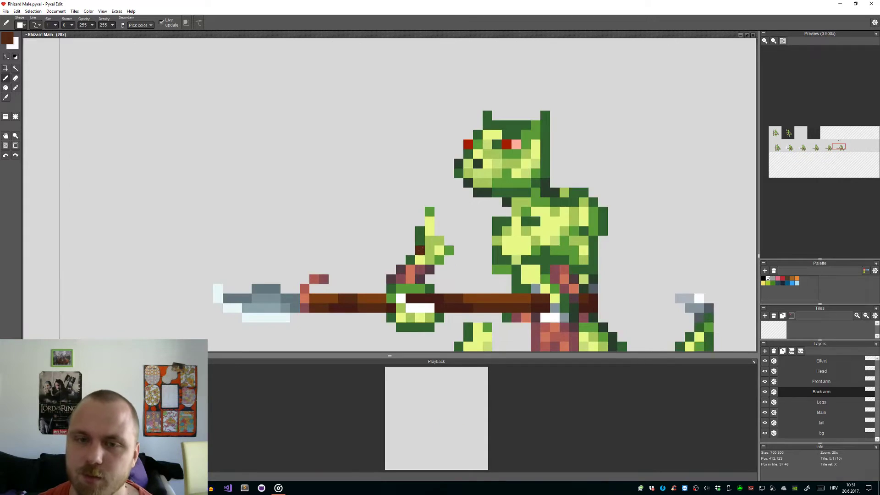
alt+click(420, 229)
click(402, 250)
alt+click(437, 250)
click(420, 250)
click(451, 248)
scroll(451, 248, down, 4)
scroll(450, 248, up, 2)
key(e)
drag(424, 218, 428, 235)
scroll(485, 249, down, 2)
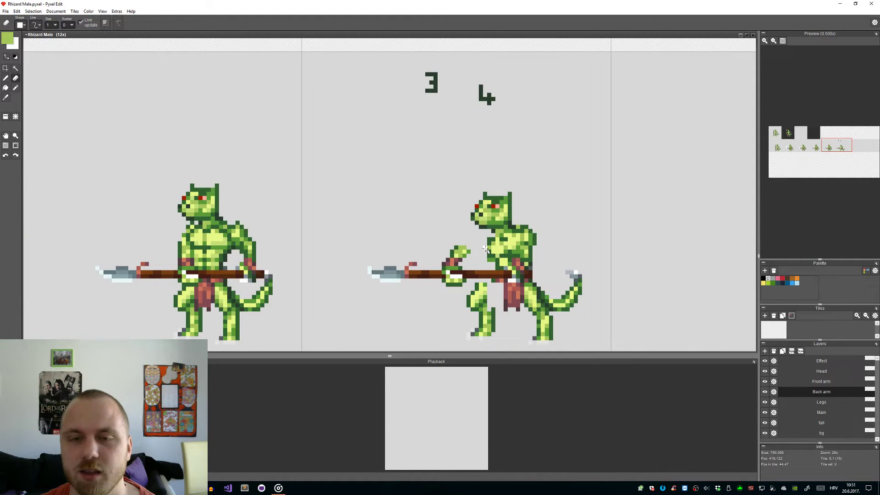
scroll(488, 260, up, 1)
scroll(486, 260, up, 1)
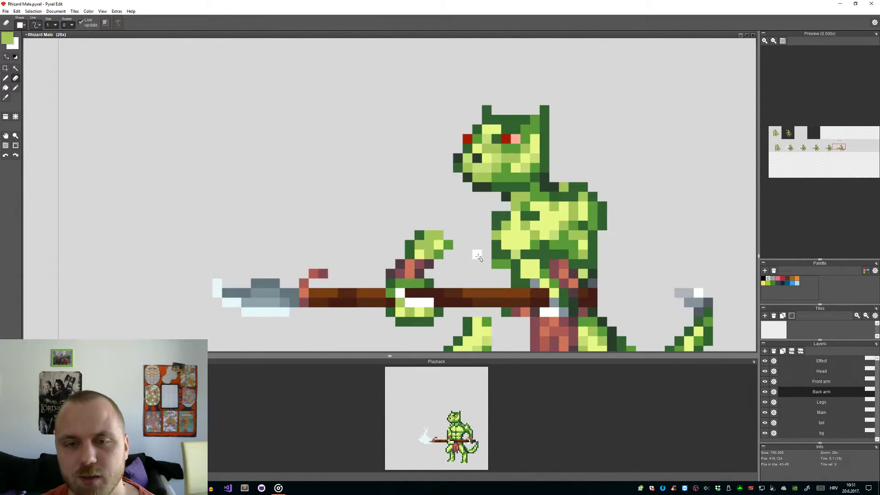
key(b)
scroll(451, 264, up, 1)
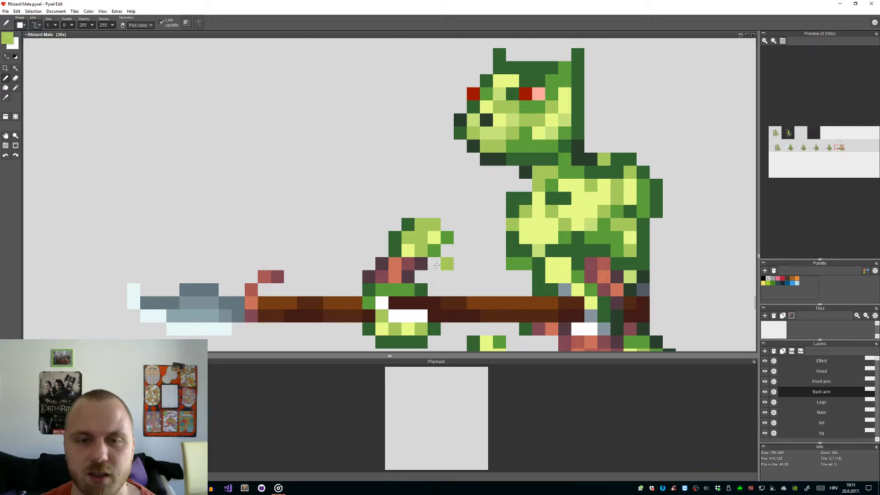
alt+click(525, 187)
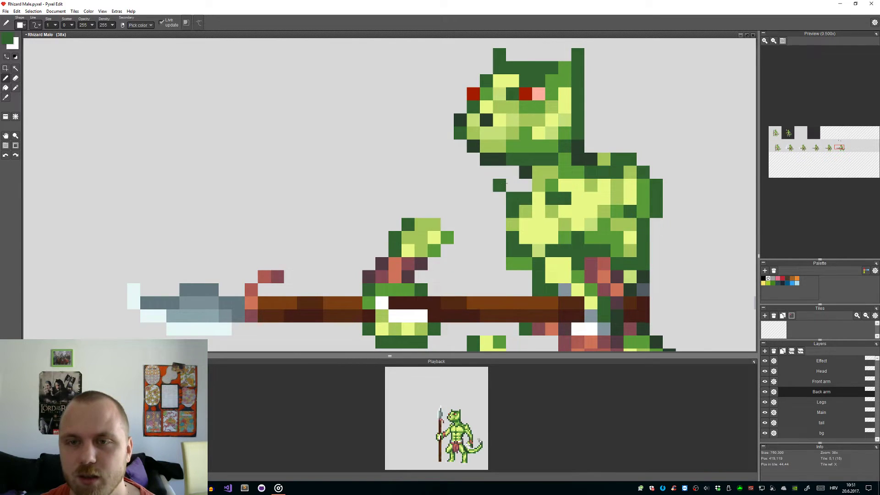
key(alt)
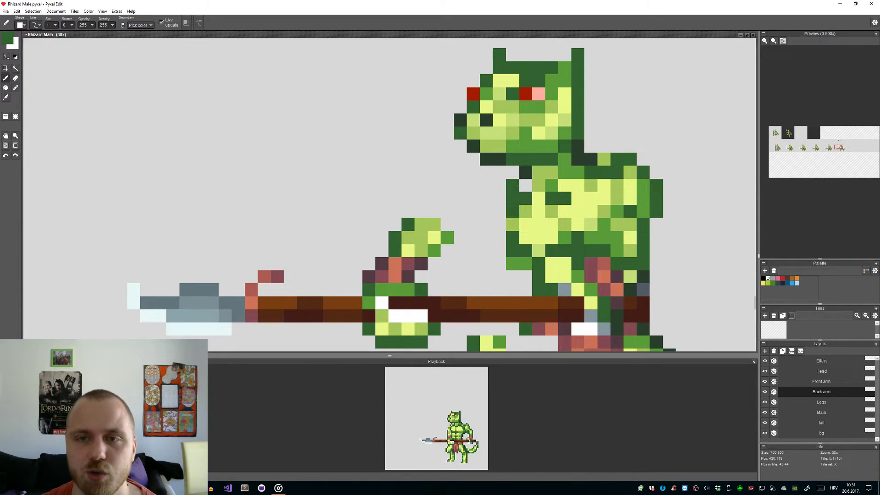
scroll(504, 182, down, 4)
scroll(540, 207, up, 2)
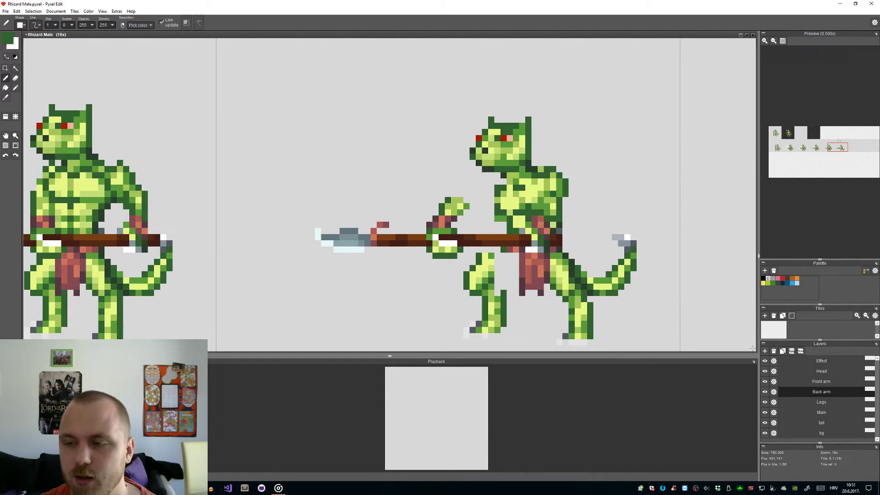
Step: On the Main layer, erase the protruding green pixel at the front lower edge of the sixth tile's torso
click(765, 413)
click(764, 412)
click(791, 413)
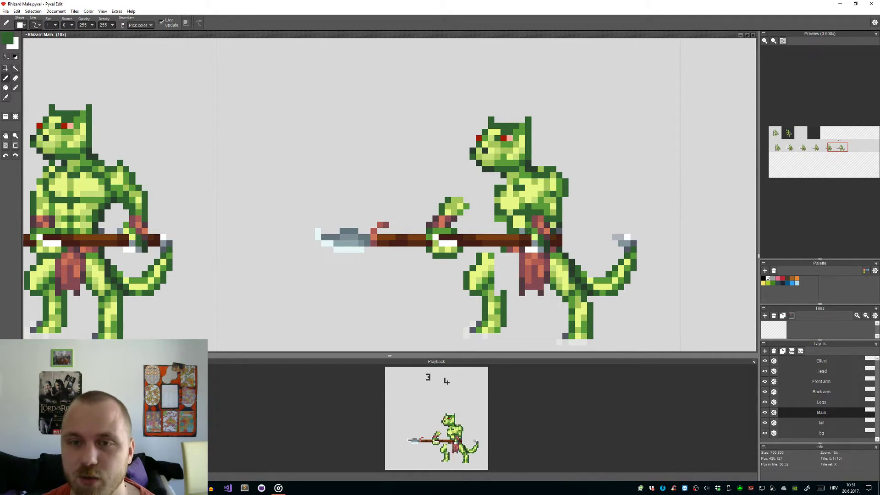
scroll(527, 229, up, 4)
key(e)
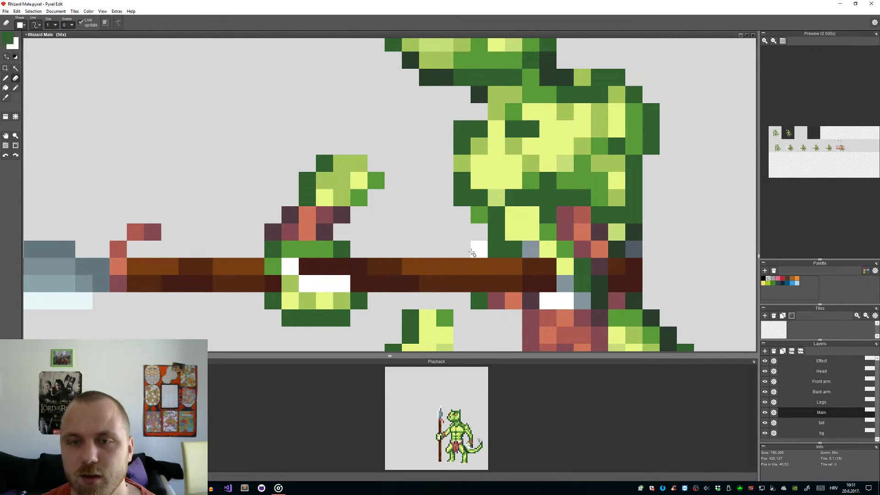
scroll(477, 250, down, 4)
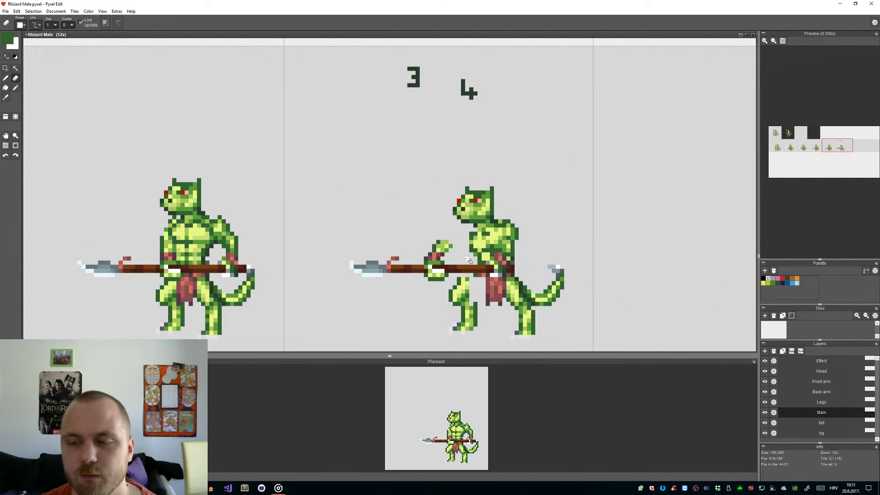
Step: On the Back arm layer, paint a mid-green arm from the torso's front shoulder to the spear hand and thicken it, undoing a stray stroke
scroll(459, 255, up, 1)
scroll(459, 255, up, 2)
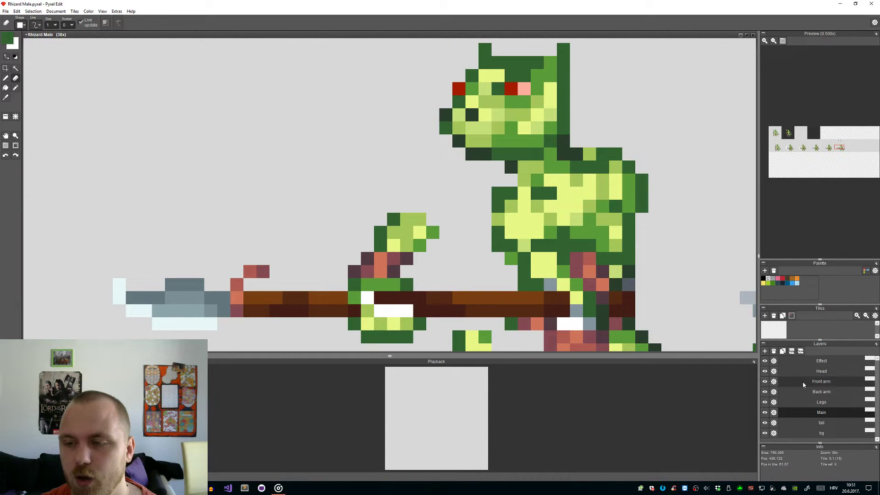
ctrl+click(495, 258)
key(b)
alt+click(419, 221)
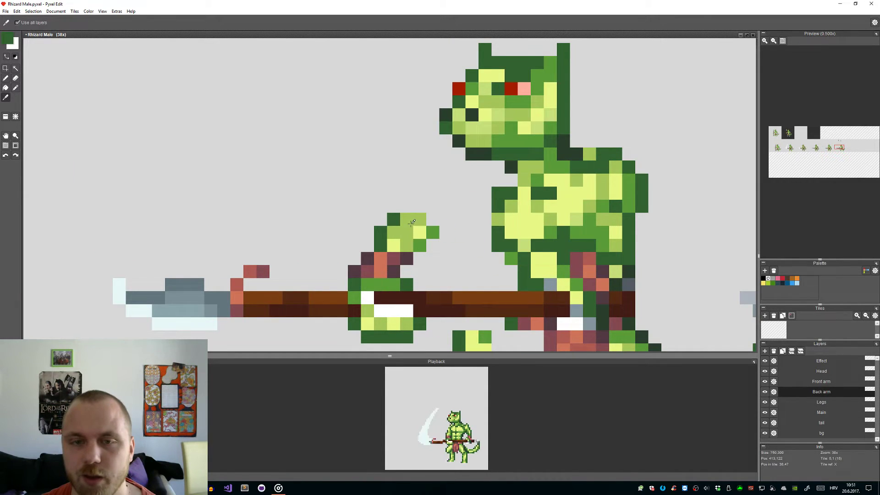
scroll(454, 229, down, 3)
scroll(451, 228, up, 2)
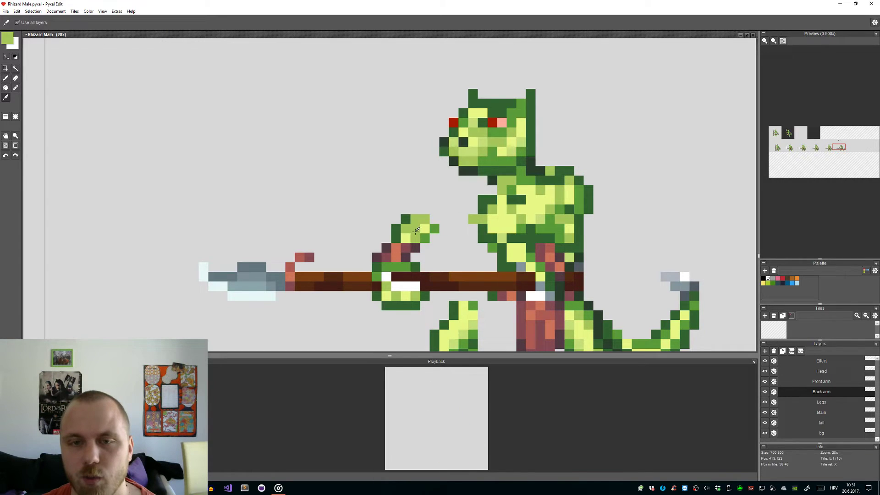
mouse_move(428, 230)
mouse_down()
mouse_move(475, 210)
mouse_move(430, 237)
mouse_up()
alt+click(432, 237)
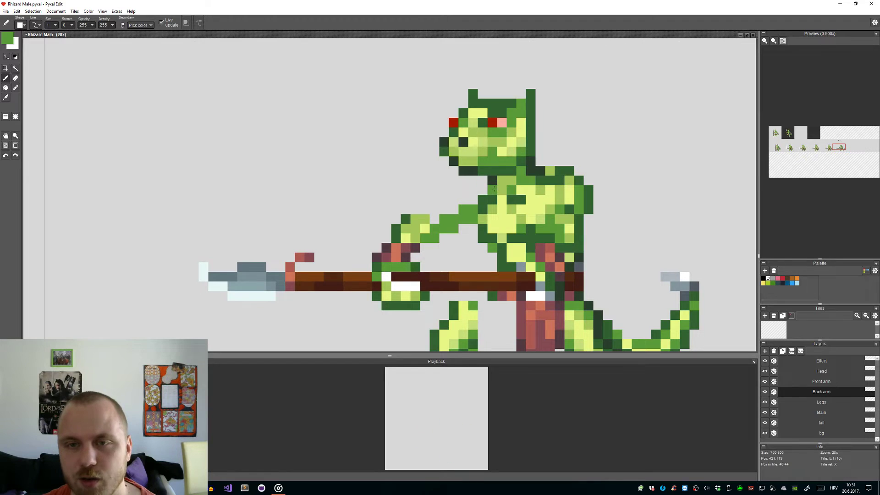
click(481, 196)
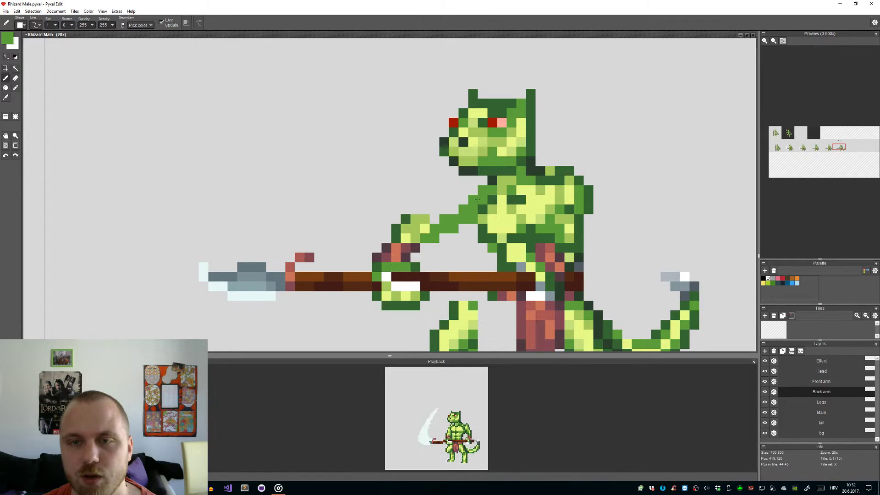
drag(434, 219, 471, 208)
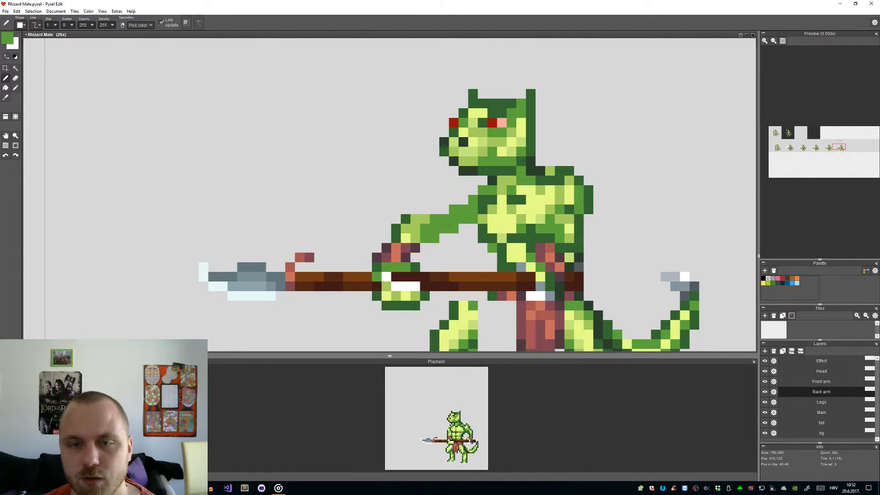
mouse_move(437, 236)
mouse_down()
mouse_move(406, 255)
mouse_move(463, 226)
mouse_move(421, 258)
mouse_move(469, 228)
mouse_move(424, 248)
mouse_up()
key(ctrl+z)
Step: Erase the old forearm's greens and the outer wristband pixels in front of the newly painted arm
key(e)
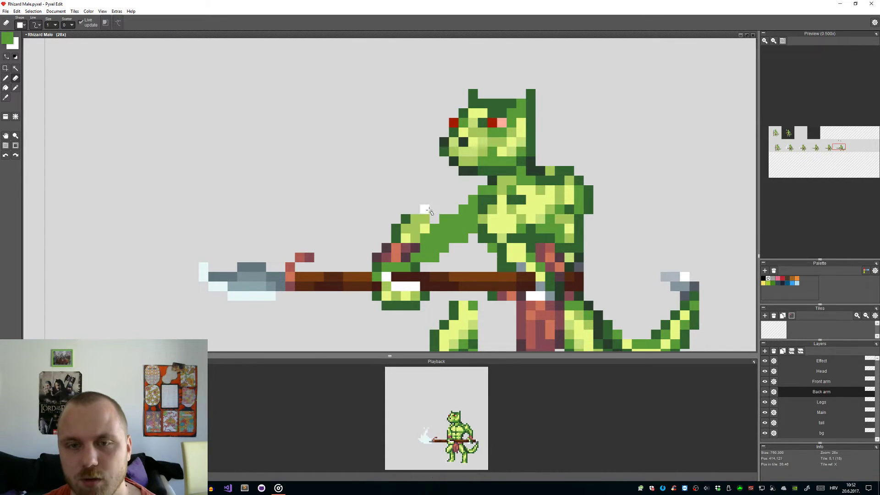
drag(429, 211, 435, 211)
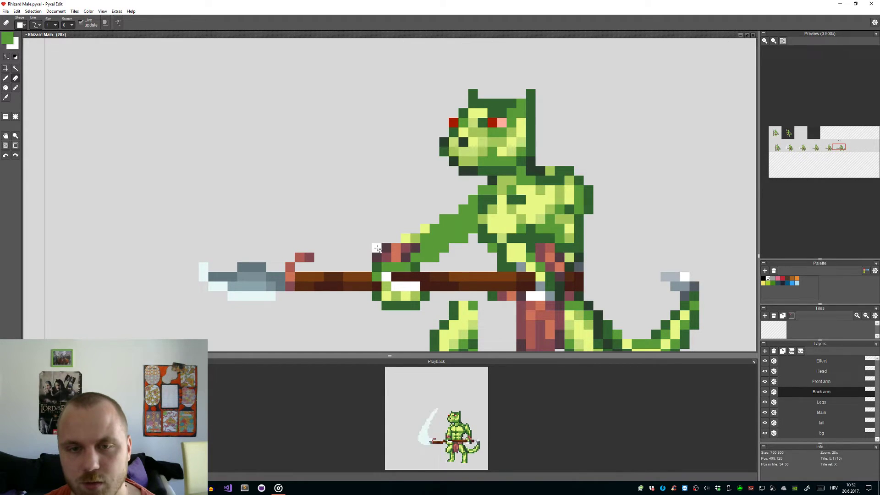
mouse_move(394, 249)
mouse_down()
mouse_move(422, 266)
mouse_move(465, 257)
mouse_move(415, 233)
mouse_move(399, 243)
mouse_up()
key(b)
key(e)
key(b)
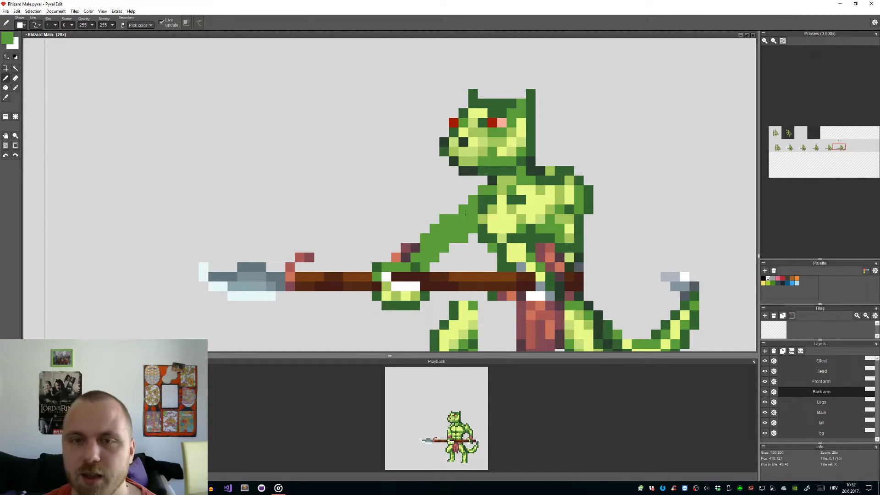
Step: Clean up the back arm's upper edge with the eraser and round off the spear hand's lower front corner, outlining it in sampled dark green
key(e)
click(464, 210)
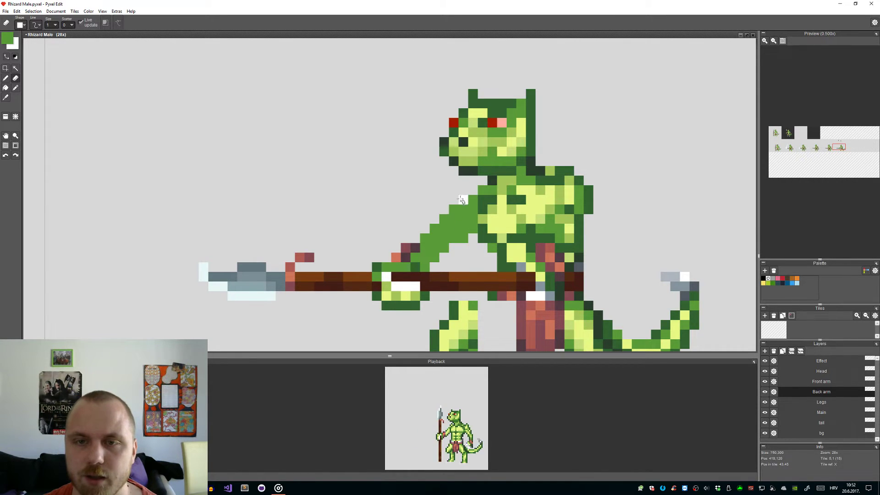
scroll(494, 208, down, 5)
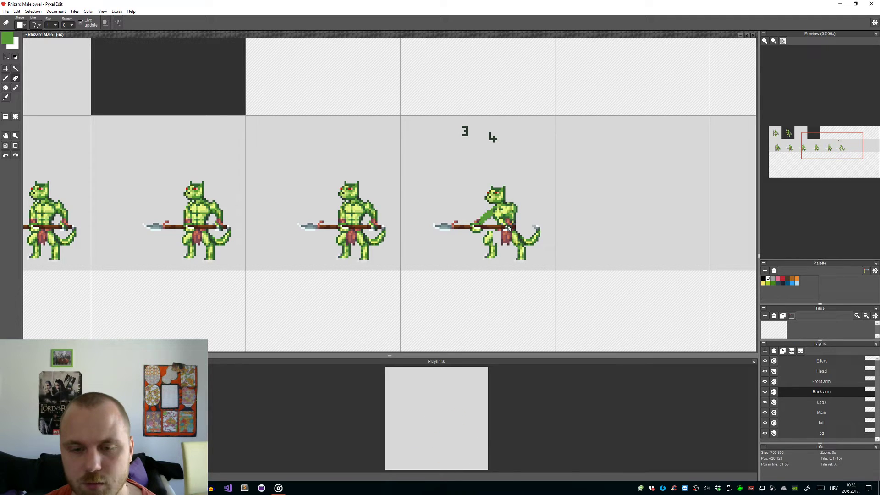
scroll(486, 231, up, 6)
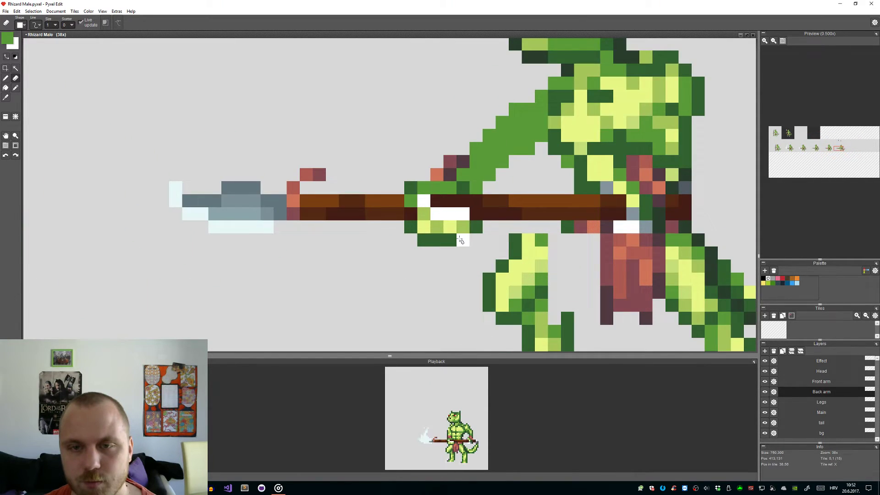
click(411, 227)
alt+click(443, 235)
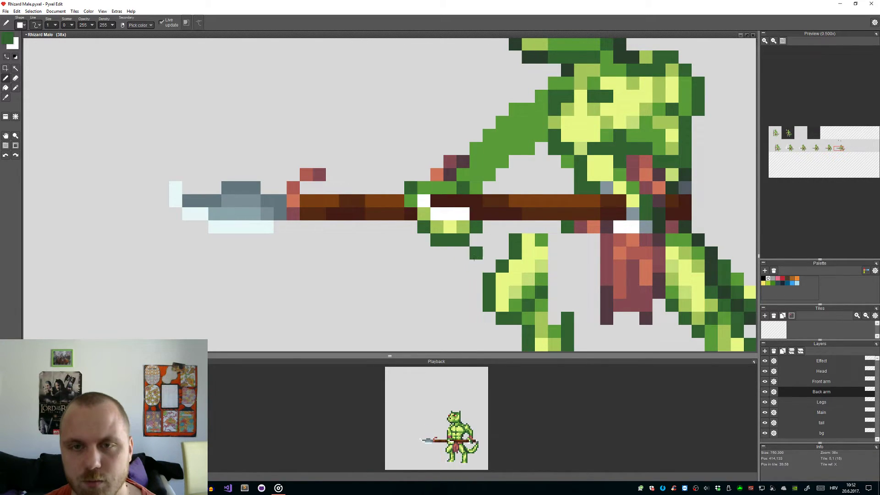
scroll(476, 253, down, 2)
scroll(446, 245, down, 3)
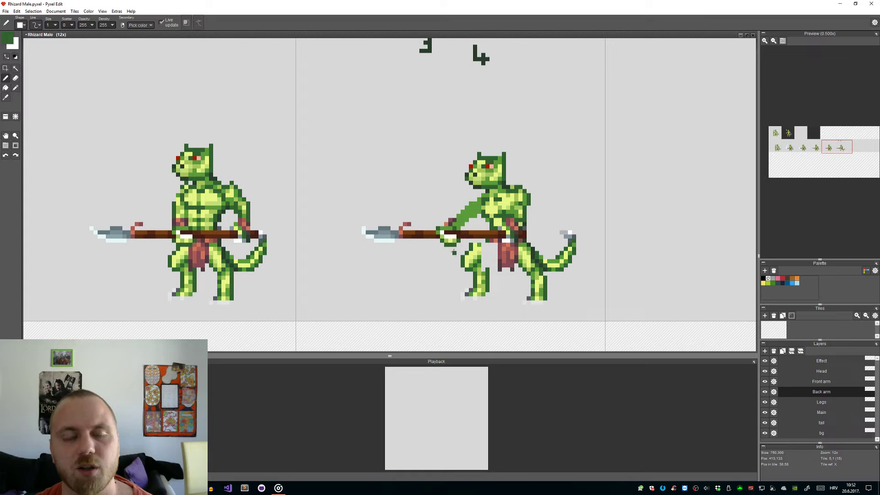
Step: Extend the wristband across the back arm's wrist with sampled dark maroon, and fill its middle with the lighter maroon
scroll(458, 235, up, 4)
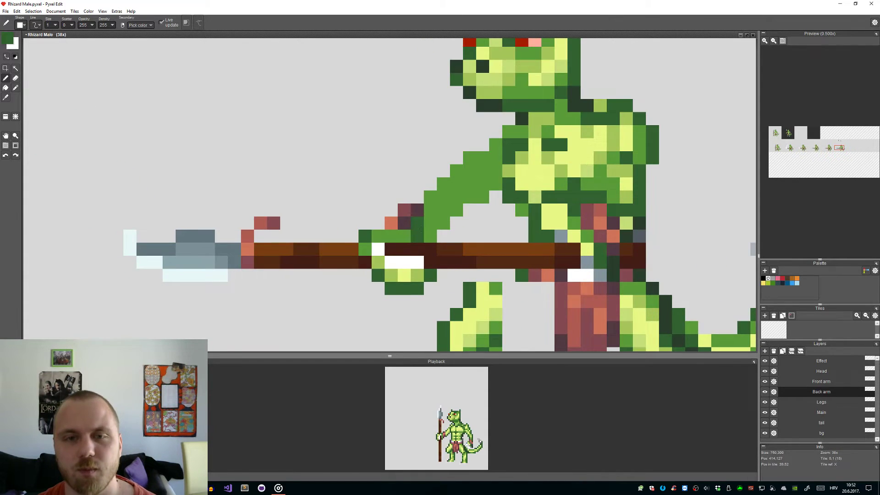
key(alt)
alt+click(405, 216)
drag(433, 221, 432, 239)
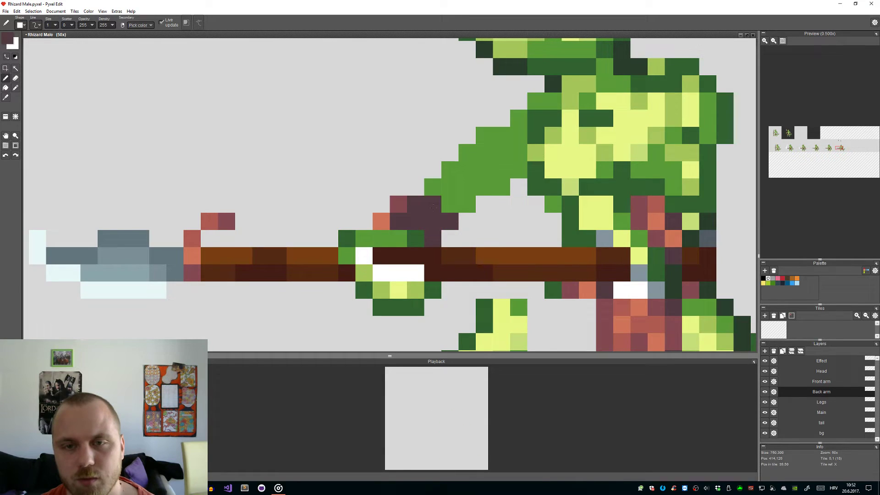
alt+click(403, 204)
click(433, 221)
click(415, 221)
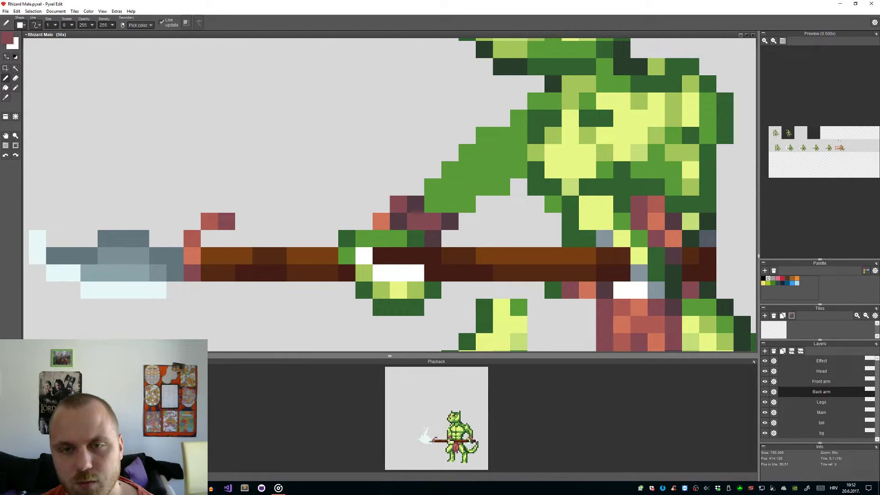
click(433, 238)
alt+click(433, 222)
click(433, 205)
Step: Compare the sixth tile's lunge pose and new back arm with the preceding attack frames, sampling the dark green near the shoulder
scroll(445, 210, down, 5)
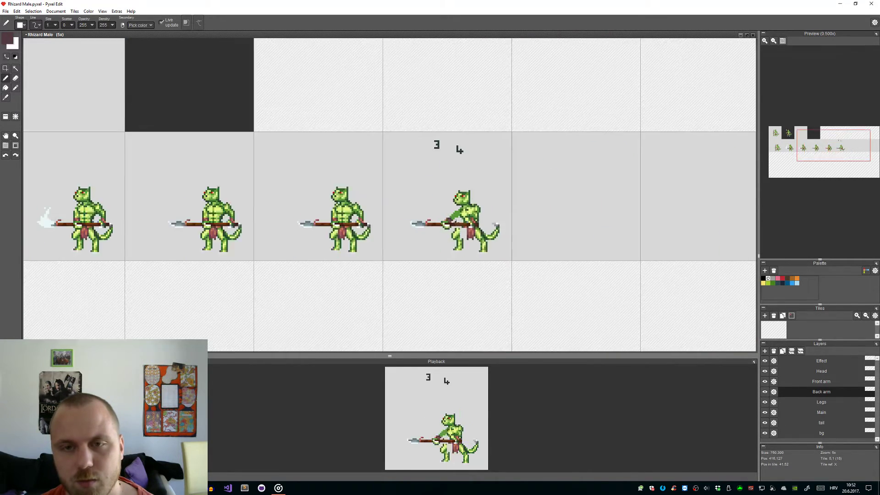
scroll(452, 177, up, 2)
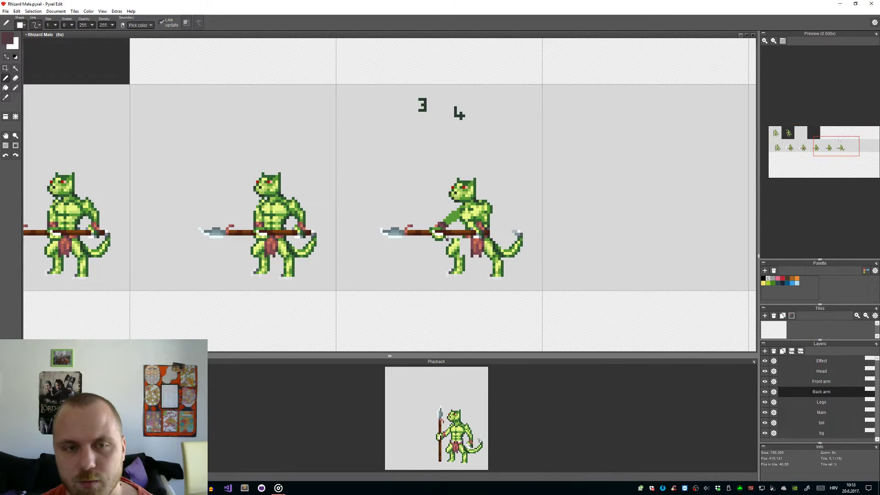
scroll(449, 239, down, 1)
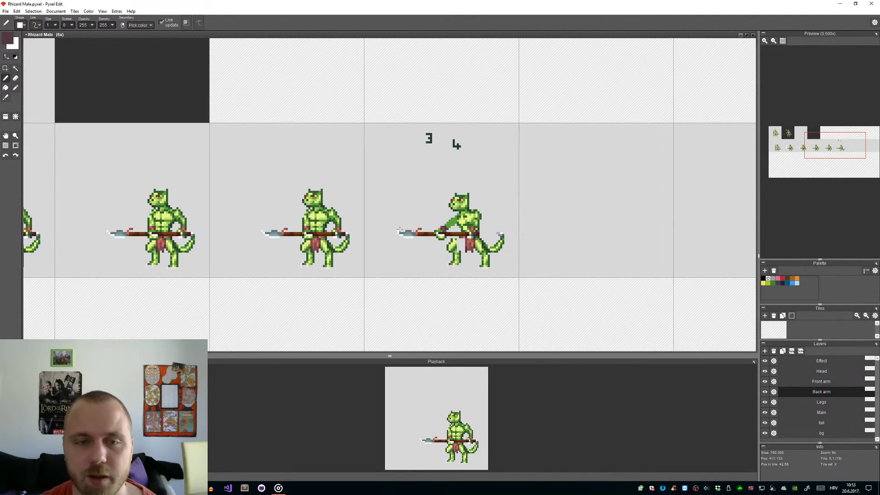
scroll(293, 240, up, 5)
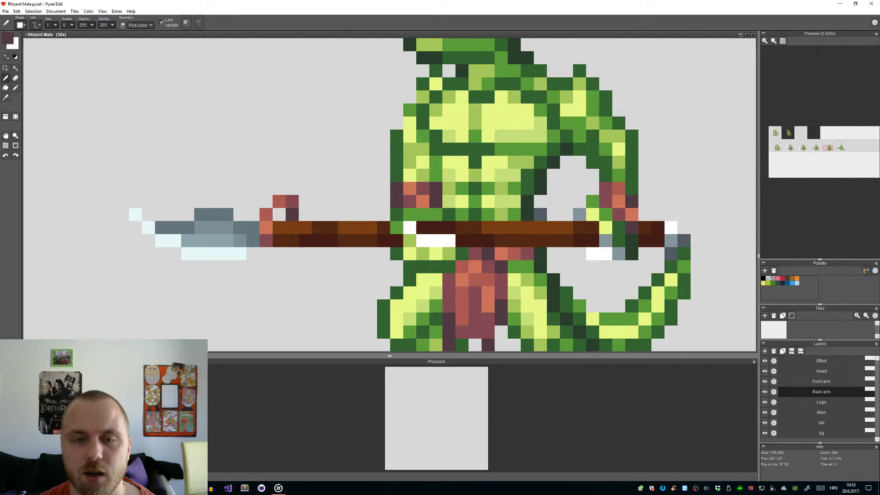
scroll(277, 220, down, 3)
scroll(635, 43, down, 3)
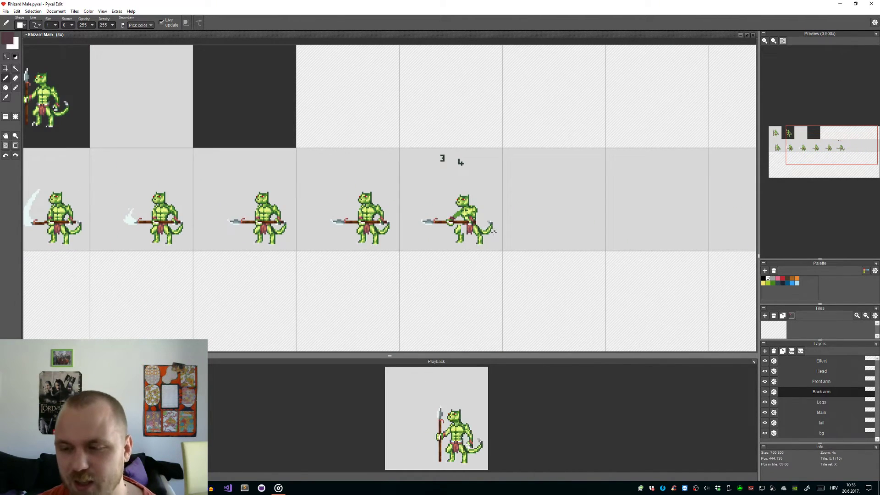
scroll(494, 232, down, 2)
scroll(508, 233, up, 3)
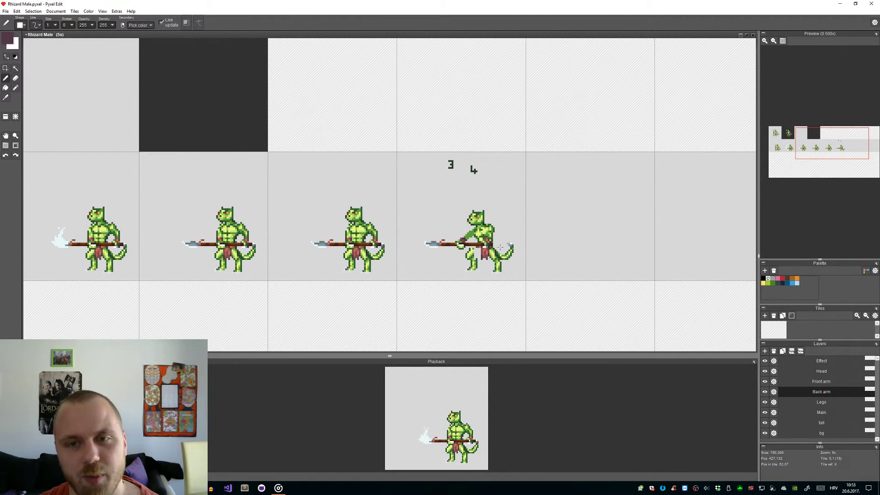
scroll(474, 170, up, 6)
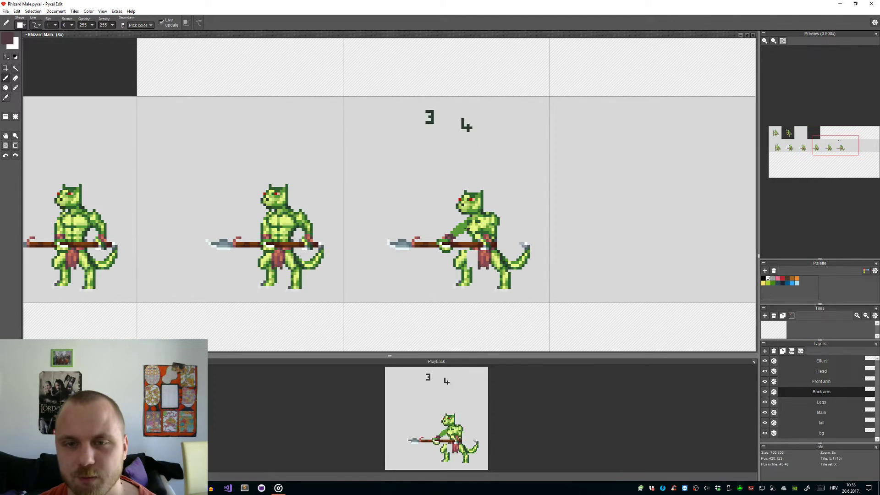
scroll(475, 204, up, 2)
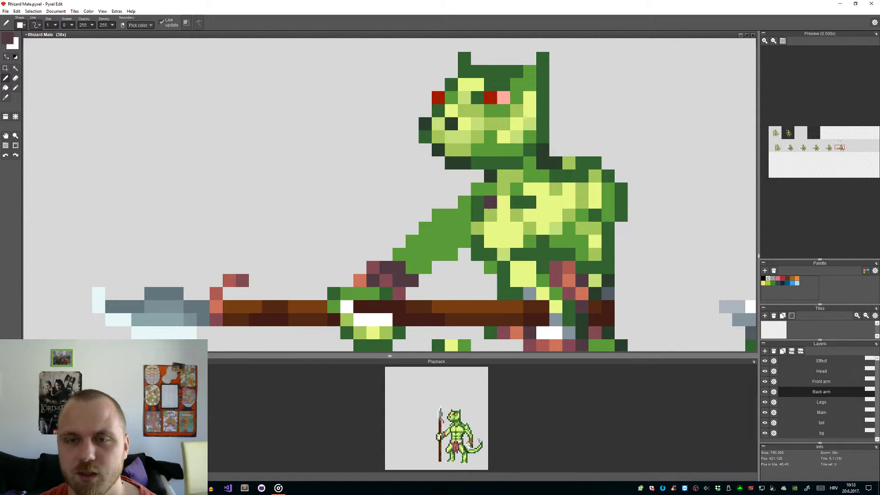
alt+click(477, 188)
scroll(551, 185, down, 8)
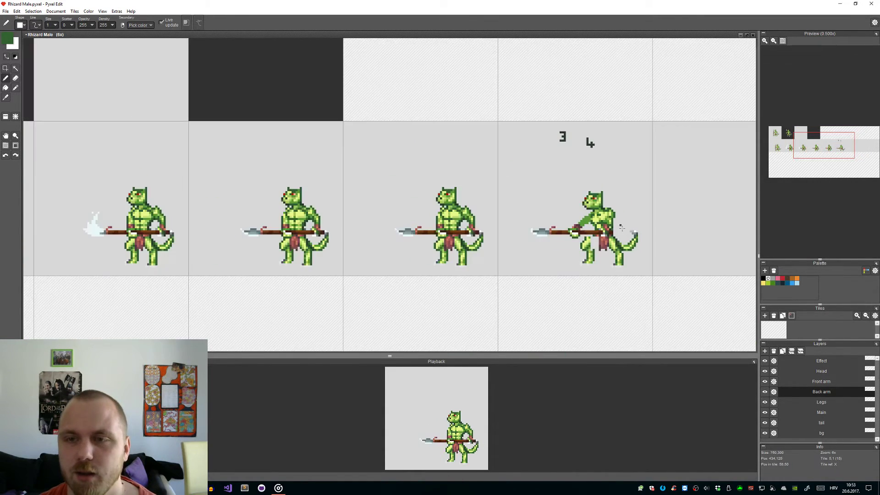
scroll(541, 223, up, 2)
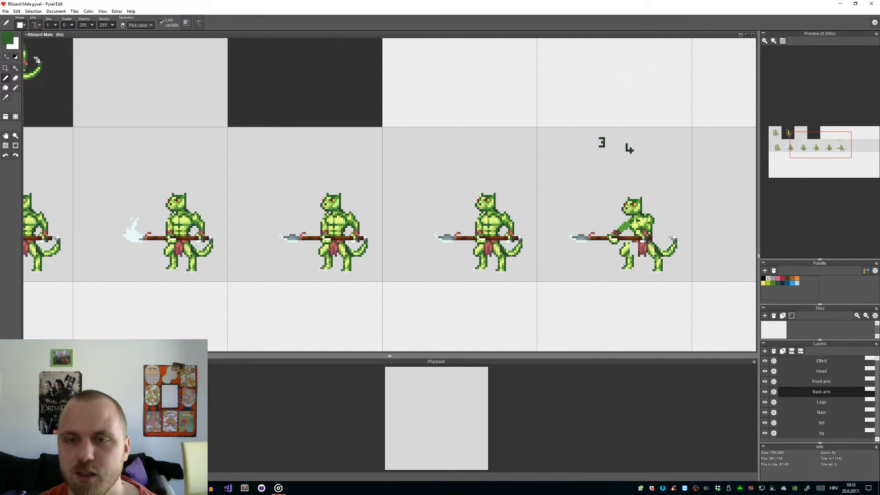
Step: Toggle the Front arm layer's visibility to check which parts of the last attack frame belong to it
scroll(509, 212, up, 2)
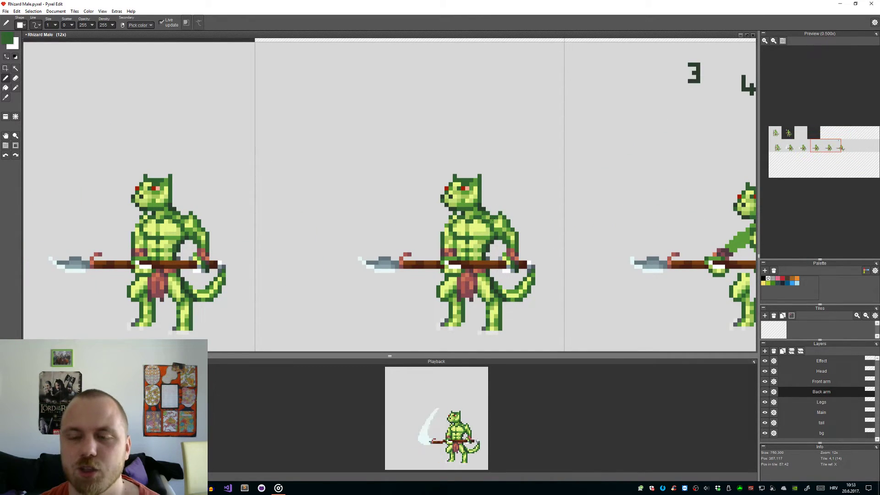
scroll(664, 152, down, 3)
drag(665, 151, 654, 151)
scroll(555, 239, up, 2)
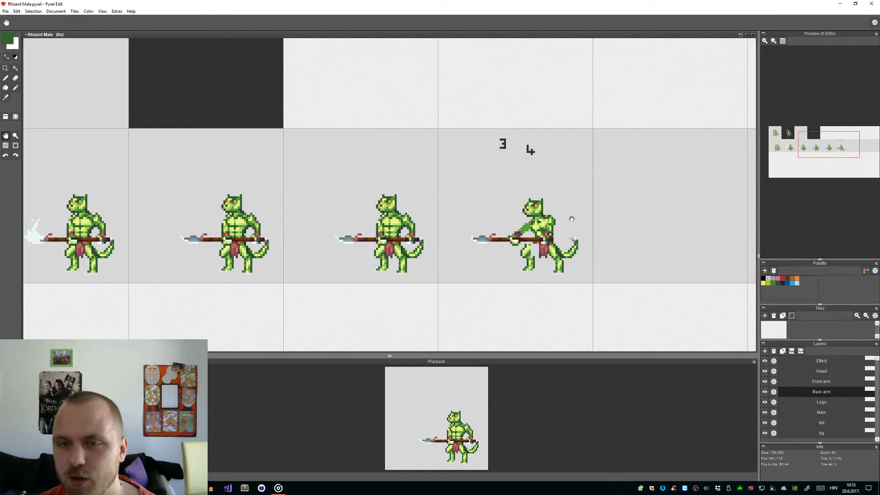
scroll(572, 219, up, 2)
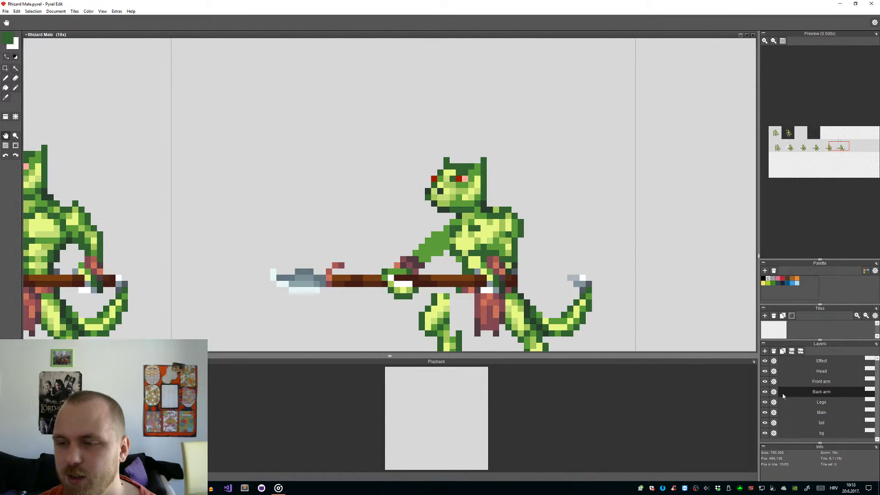
click(765, 382)
click(766, 382)
click(765, 383)
click(766, 383)
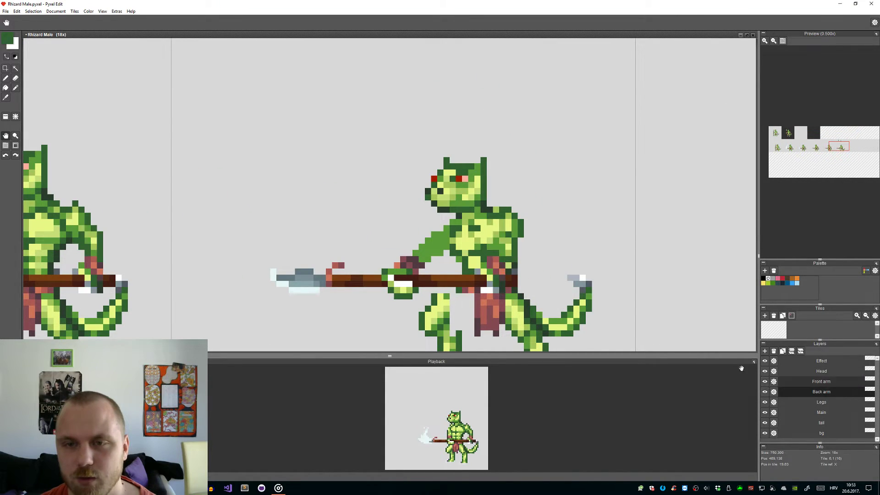
scroll(517, 210, up, 3)
scroll(474, 222, down, 2)
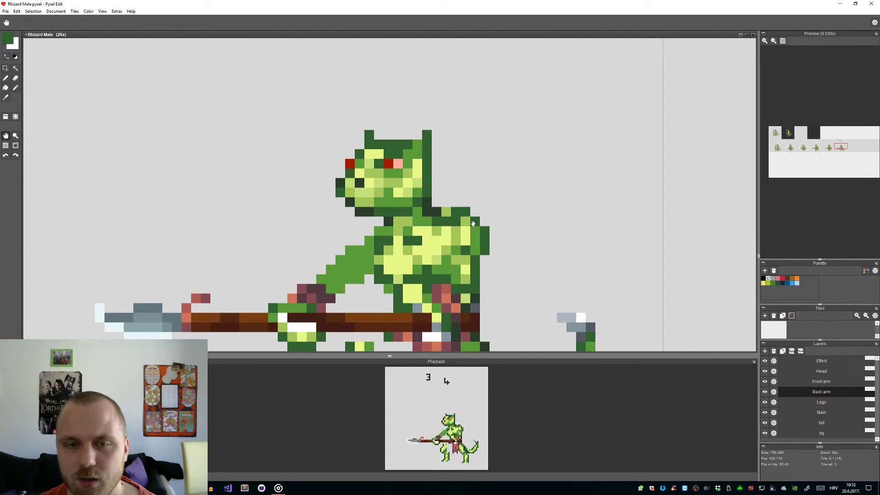
Step: On the Front arm layer, extend the last frame's rear shoulder outline with dark green pixels, including a small spike on top
click(821, 382)
key(b)
click(494, 231)
scroll(492, 228, down, 4)
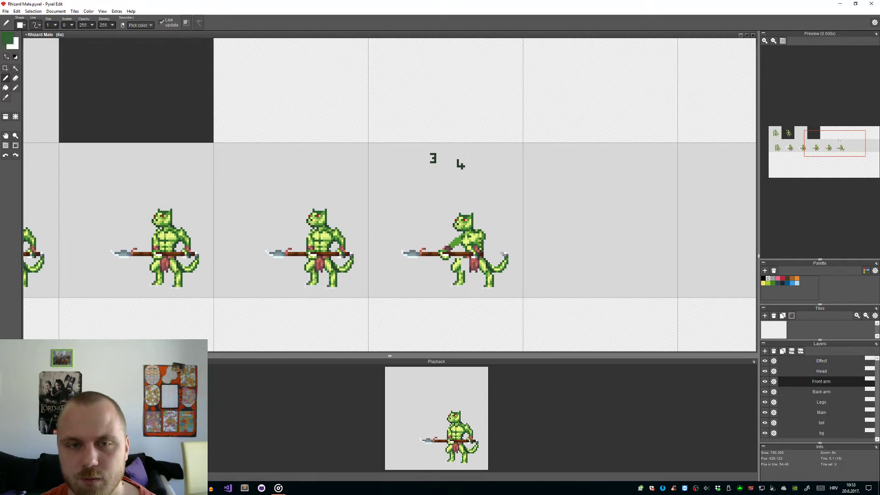
scroll(481, 237, up, 5)
scroll(480, 201, down, 6)
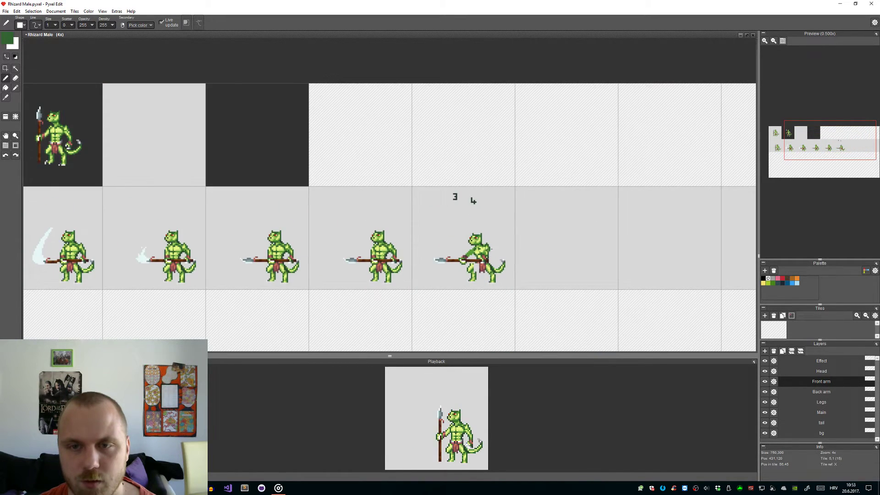
scroll(490, 249, up, 2)
key(ctrl+z)
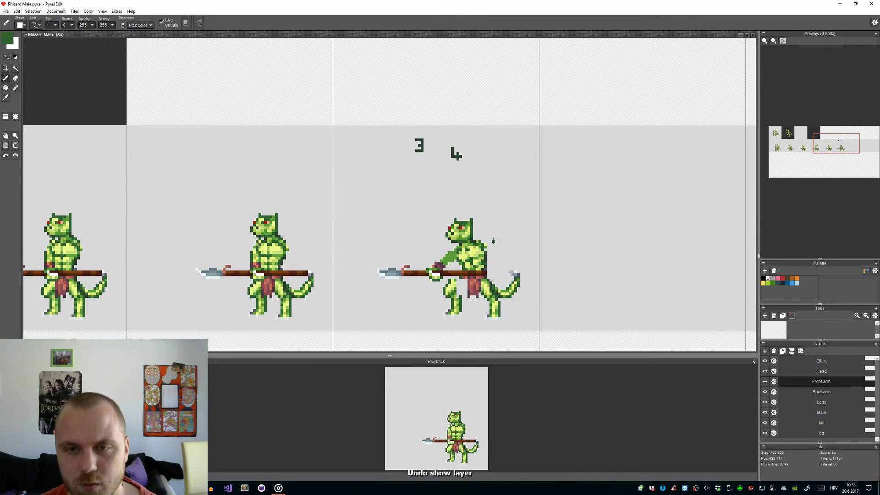
key(ctrl+y)
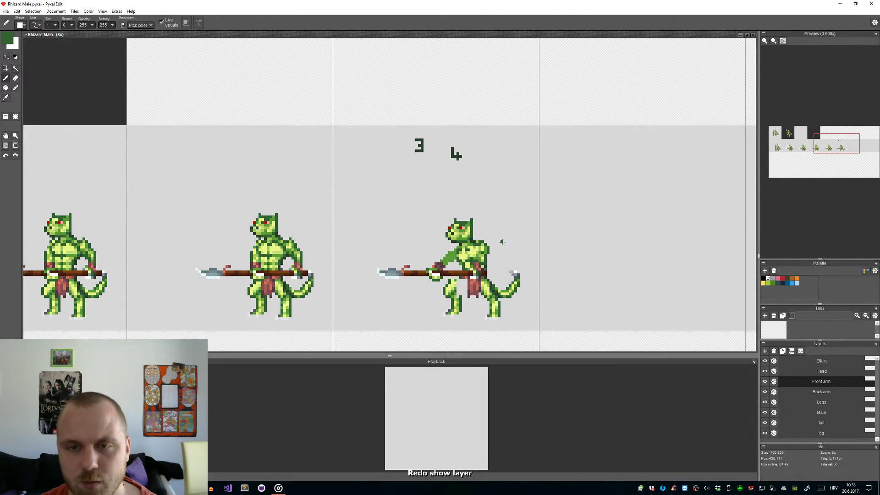
scroll(489, 239, up, 4)
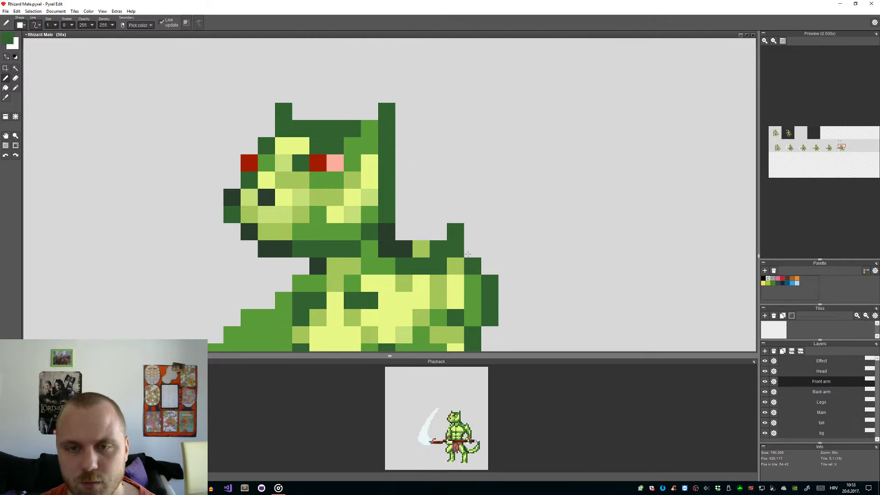
scroll(465, 251, down, 4)
scroll(440, 268, up, 3)
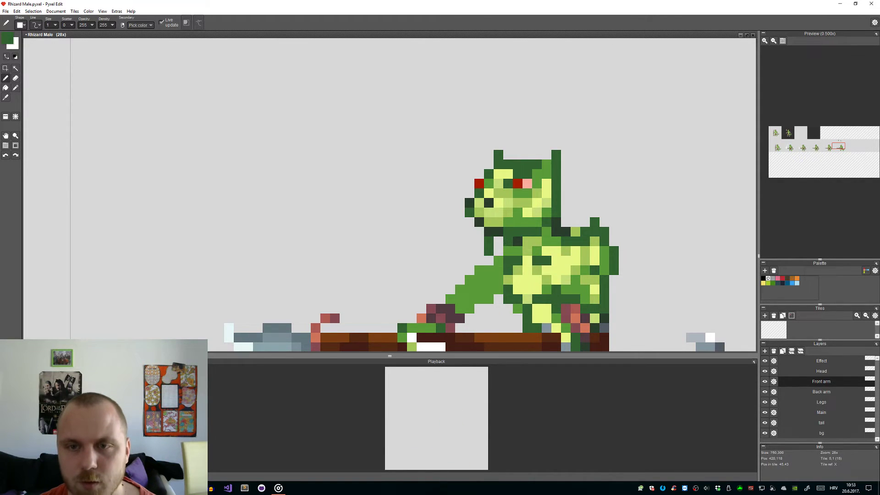
Step: Draw a dark green edge below the chin and fill the gap between neck and extended arm with the arm's mid green
right_click(498, 251)
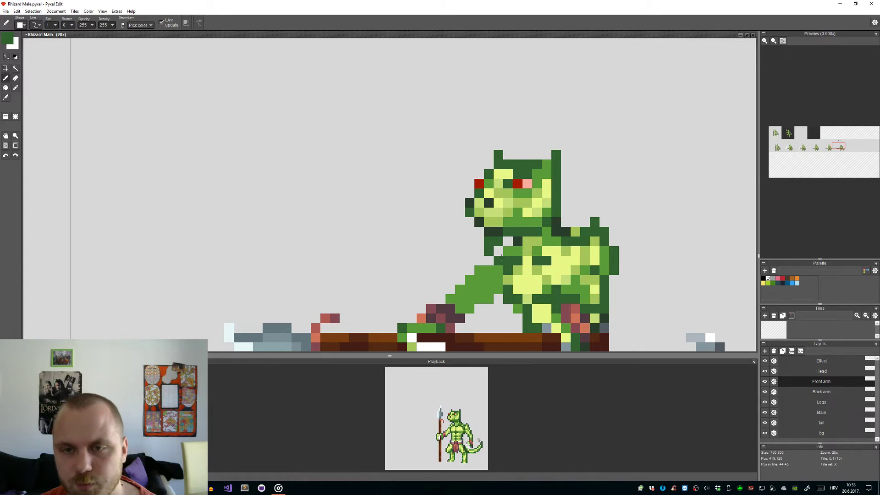
scroll(491, 262, down, 3)
scroll(491, 263, up, 5)
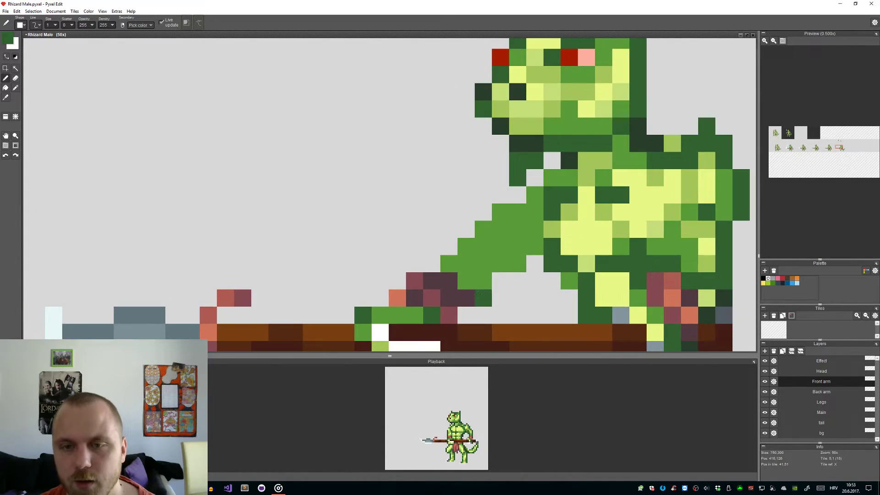
alt+click(484, 261)
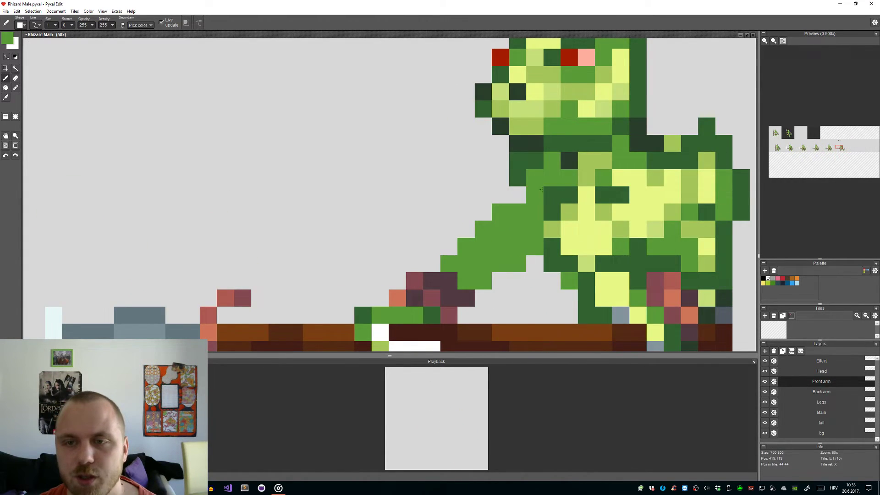
scroll(539, 179, down, 6)
scroll(556, 193, up, 7)
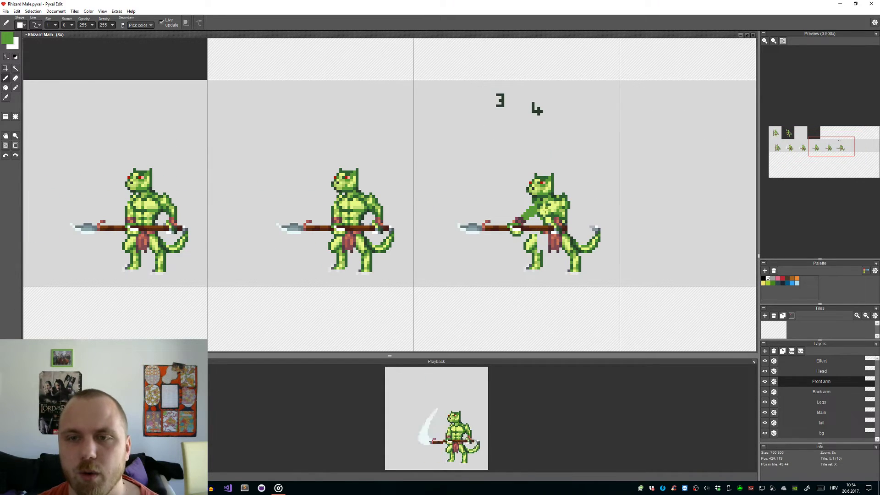
Step: Try a light green highlight pixel on the upper edge of the extended arm
scroll(523, 200, down, 3)
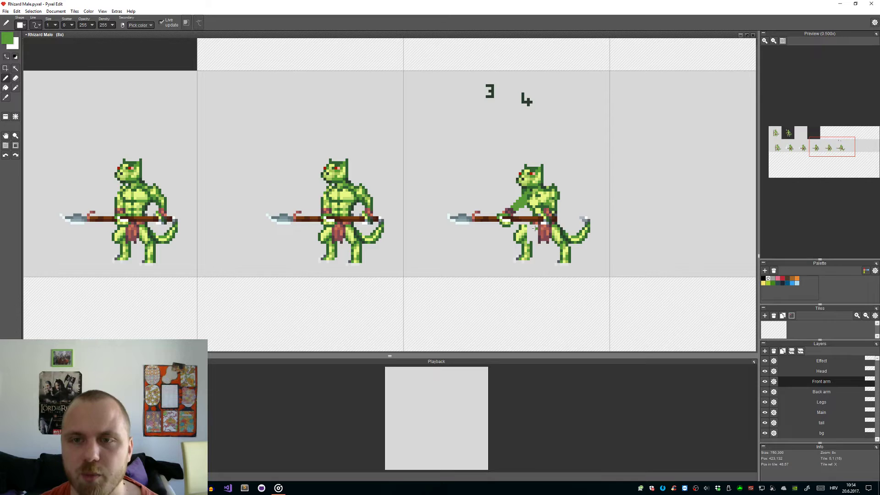
scroll(536, 228, up, 2)
scroll(536, 251, up, 2)
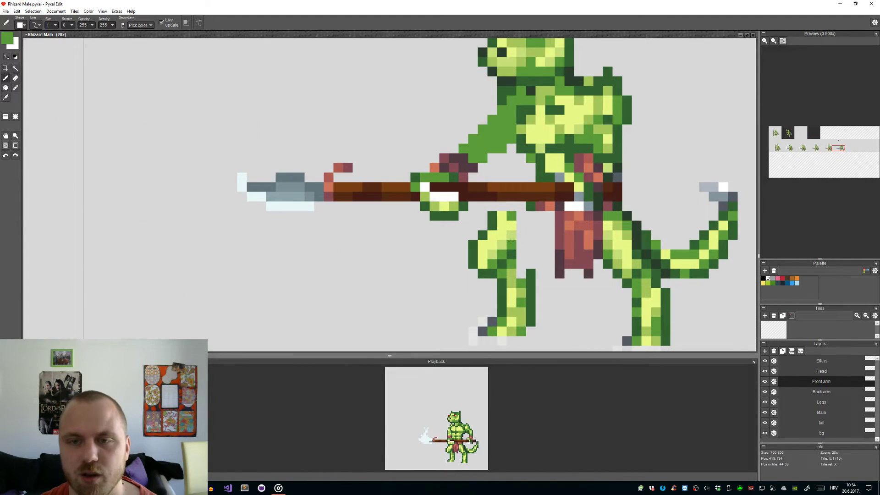
scroll(482, 140, down, 2)
drag(481, 140, 443, 213)
scroll(471, 198, up, 3)
scroll(471, 198, down, 4)
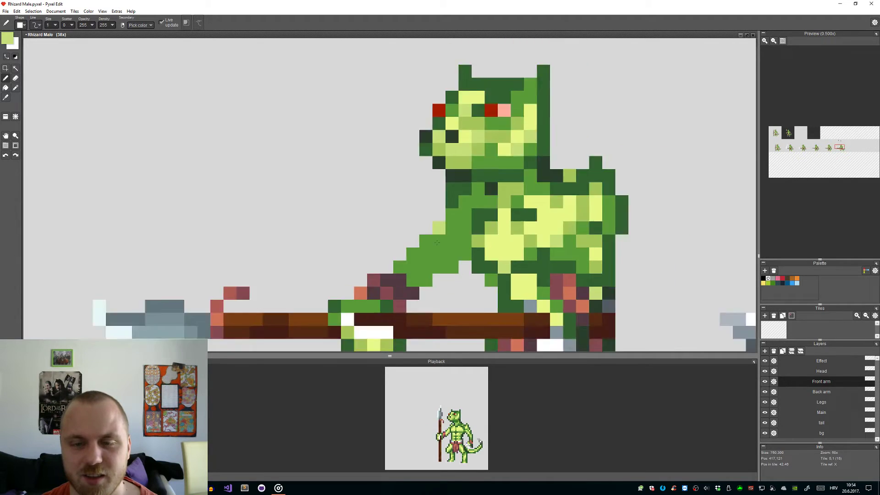
scroll(451, 240, up, 3)
Step: Outline the upper edge of the extended arm in dark green and undo the last two outline strokes
alt+click(373, 265)
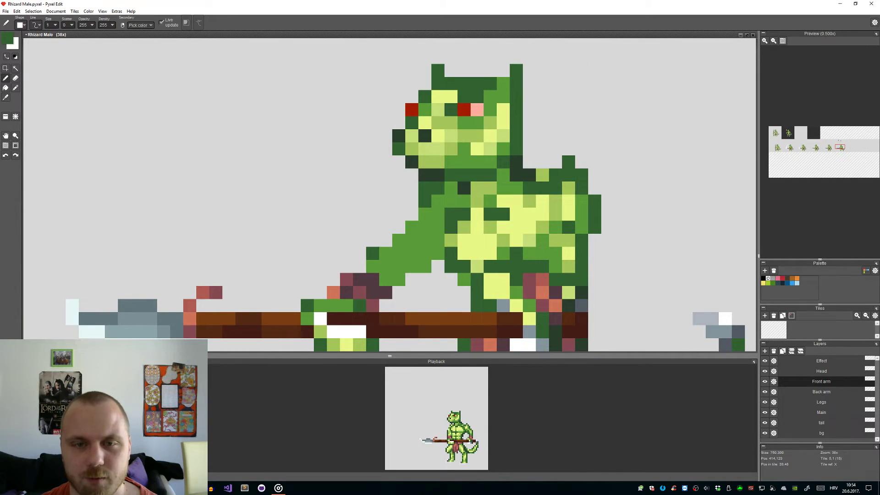
mouse_move(399, 241)
mouse_down()
mouse_move(425, 227)
mouse_move(425, 214)
mouse_up()
mouse_move(399, 280)
mouse_down()
mouse_move(399, 289)
mouse_move(399, 279)
mouse_move(425, 293)
mouse_up()
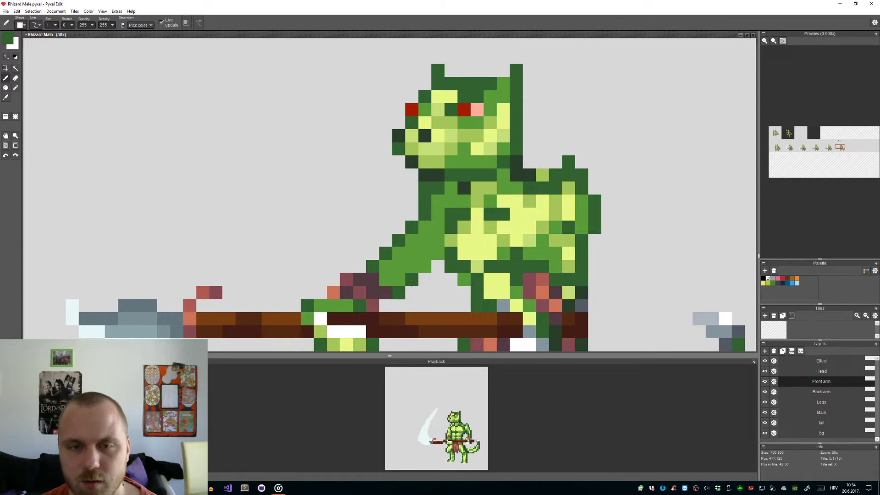
key(ctrl+z)
key(ctrl+z)
Step: Outline the underside of the extended arm with stepped dark green pixels from the wristband up to the chest
scroll(381, 275, down, 4)
scroll(381, 275, up, 4)
click(390, 267)
click(403, 267)
drag(403, 267, 403, 253)
click(416, 241)
scroll(417, 241, down, 4)
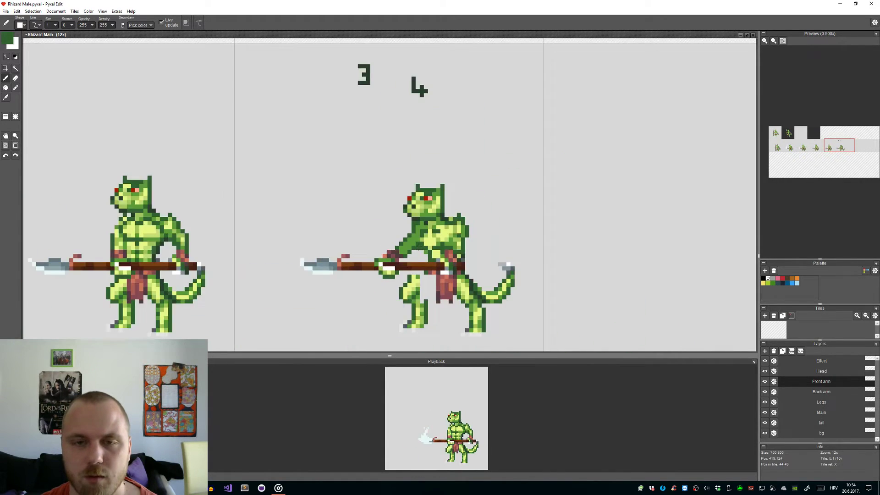
scroll(415, 179, up, 3)
scroll(386, 250, down, 4)
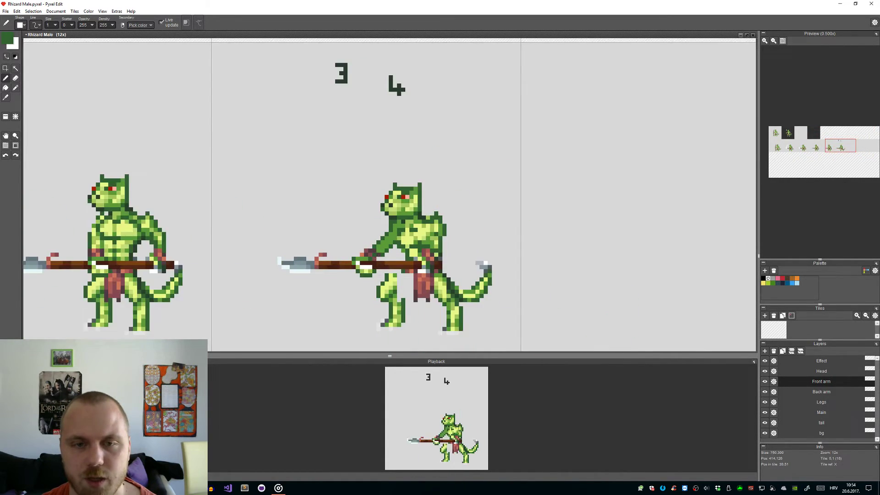
Step: Paint pale yellow-green highlight pixels along the top of the extended upper arm, using the colour sampled from the chest
scroll(420, 256, up, 2)
scroll(459, 220, up, 2)
key(alt)
alt+click(458, 220)
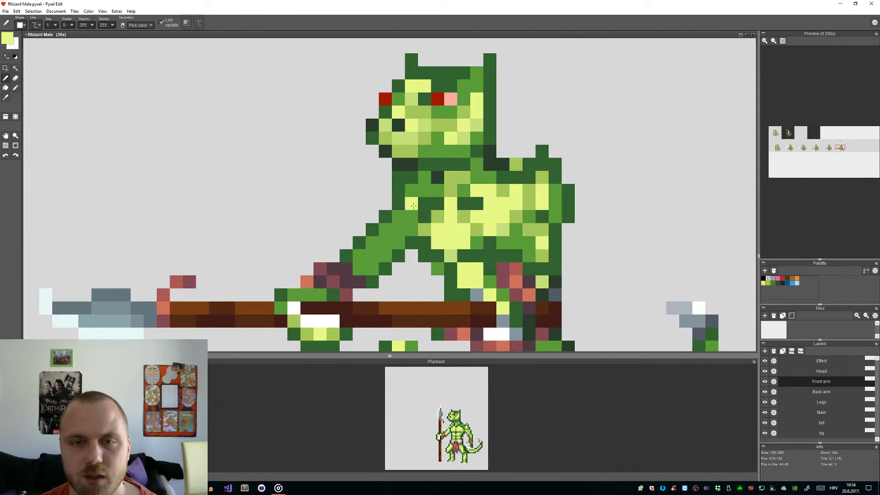
click(399, 216)
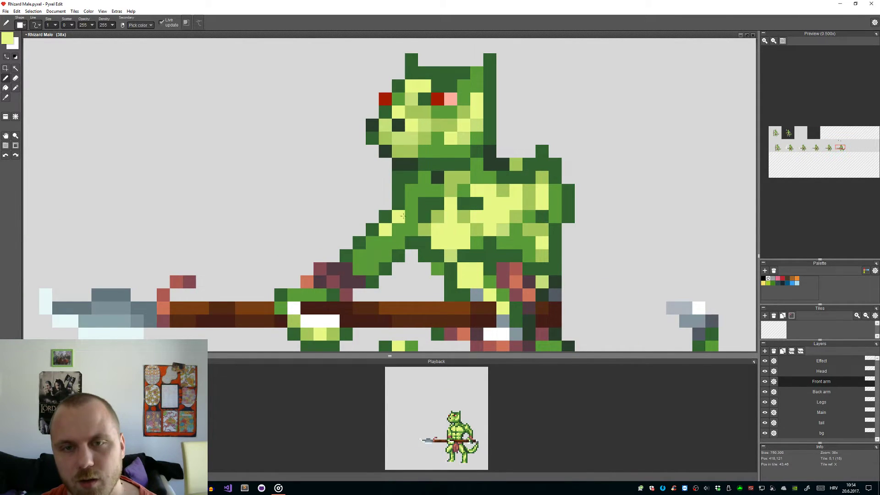
click(386, 238)
key(ctrl+z)
click(411, 217)
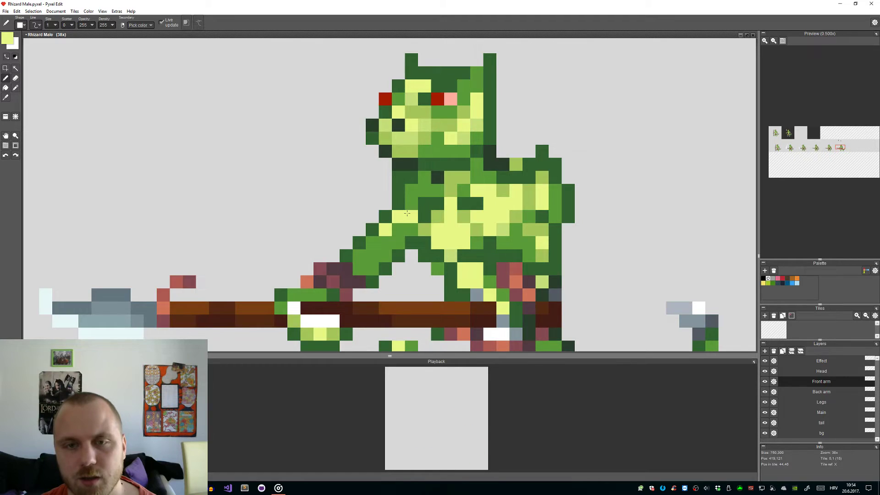
Step: Add a pale yellow-green highlight pixel on the forearm near the wristband, undoing the stray stroke
scroll(409, 128, down, 4)
scroll(399, 236, up, 4)
click(383, 234)
scroll(385, 223, down, 4)
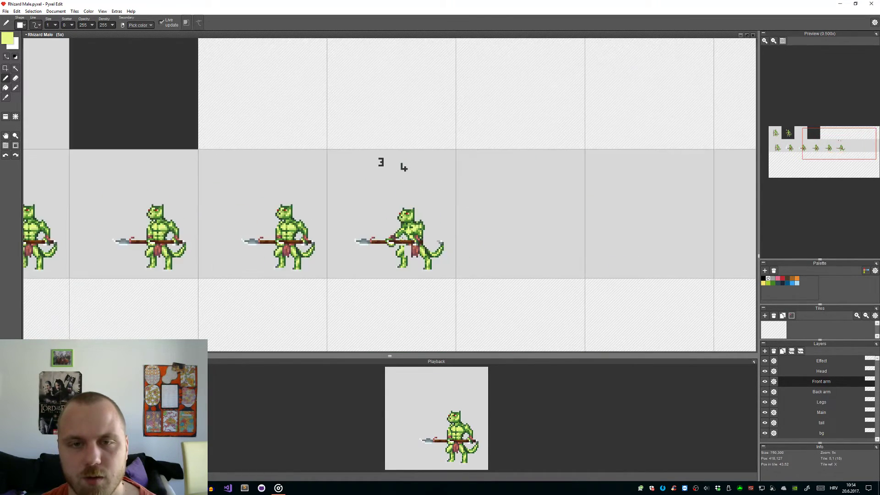
scroll(398, 255, up, 4)
key(ctrl+z)
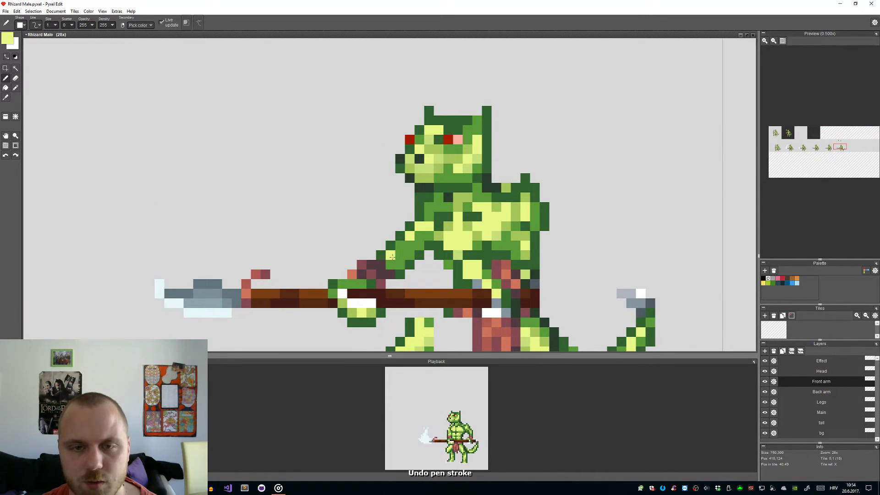
scroll(392, 257, down, 4)
scroll(380, 260, up, 4)
Step: Shade the extended arm with olive-green midtone pixels between the highlights and the dark outline
key(alt)
alt+click(380, 261)
scroll(380, 261, down, 4)
scroll(421, 197, up, 5)
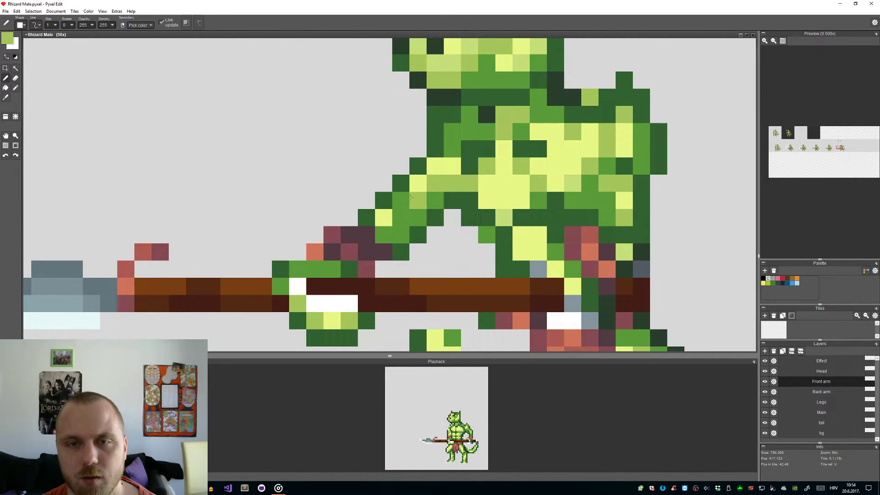
click(402, 200)
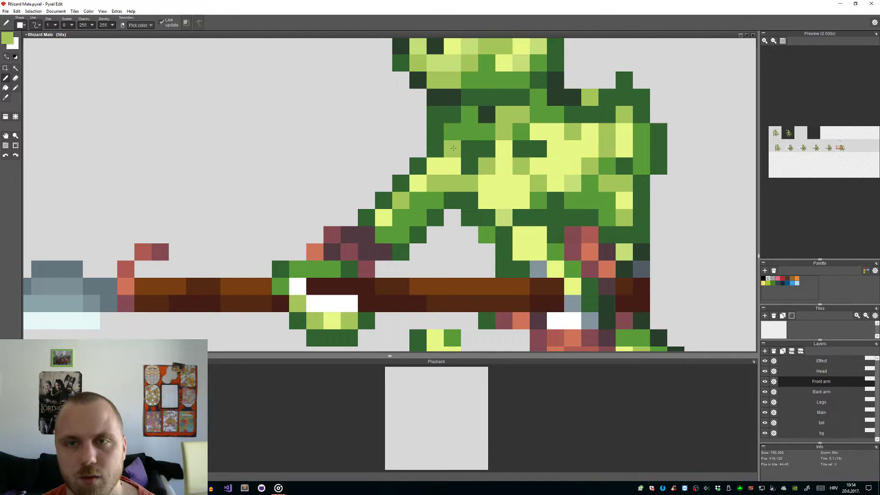
scroll(453, 148, down, 4)
scroll(472, 158, up, 6)
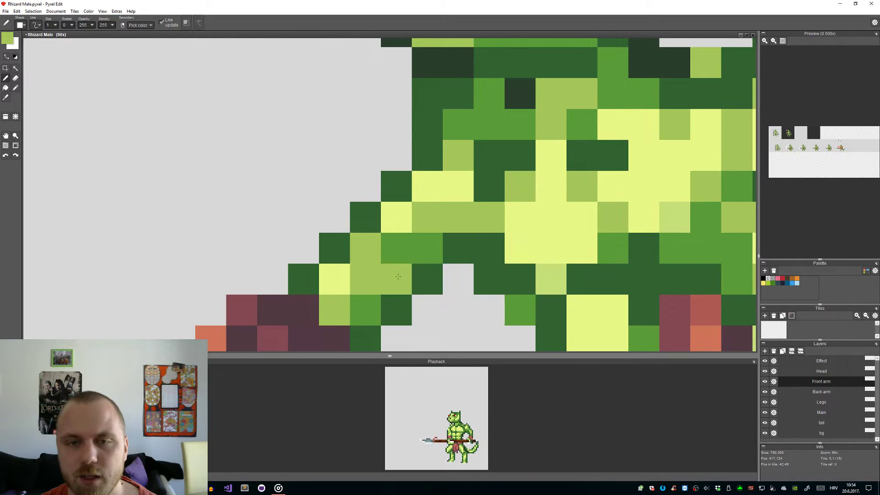
scroll(409, 254, down, 8)
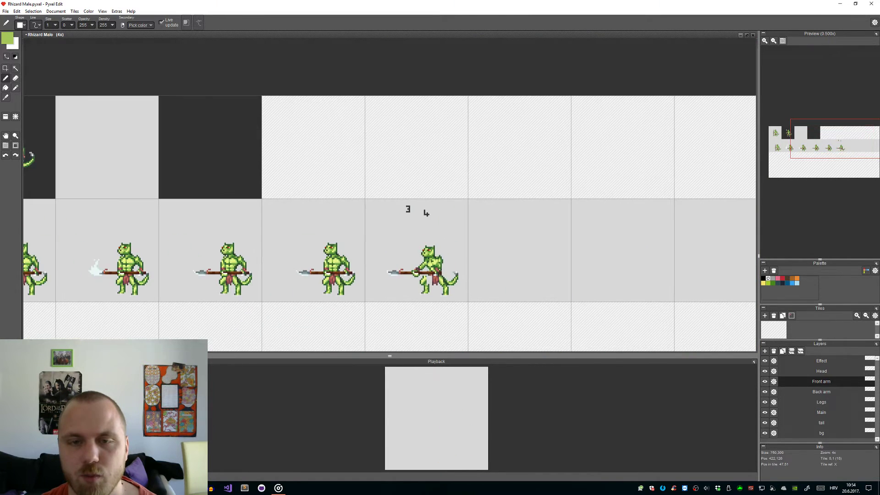
Step: On the Legs layer, erase the top row of pixels from the forward leg's thigh in the last frame
scroll(419, 277, up, 2)
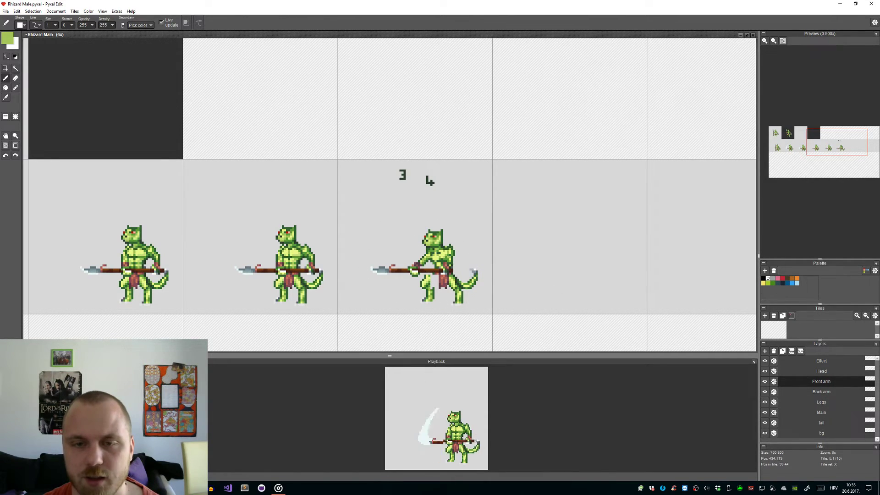
scroll(436, 290, up, 3)
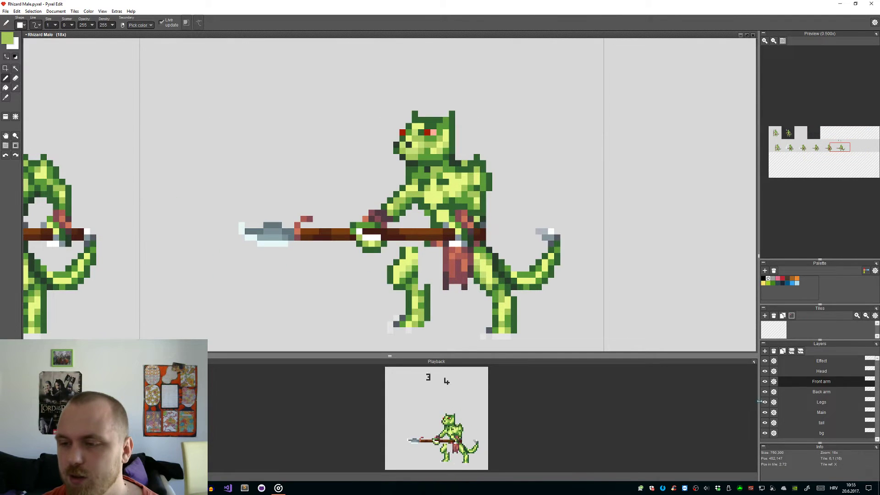
click(816, 402)
scroll(452, 268, up, 2)
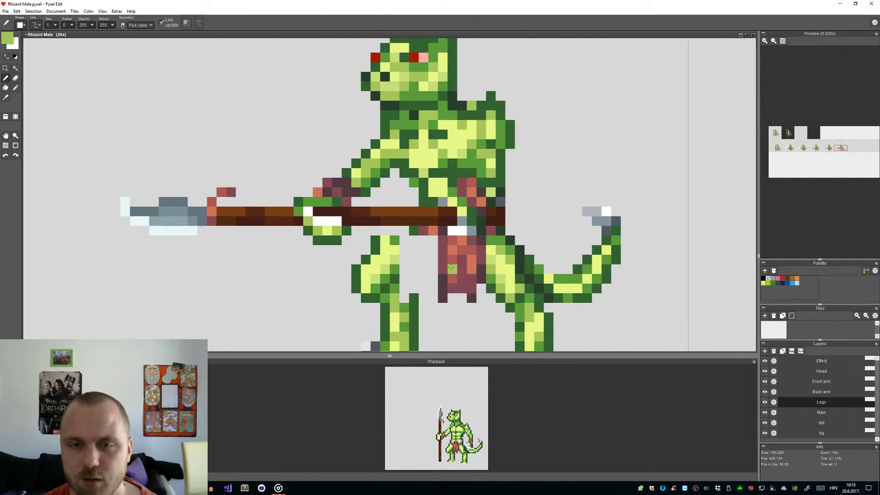
key(e)
mouse_move(375, 242)
mouse_down()
mouse_move(394, 241)
mouse_move(384, 242)
mouse_up()
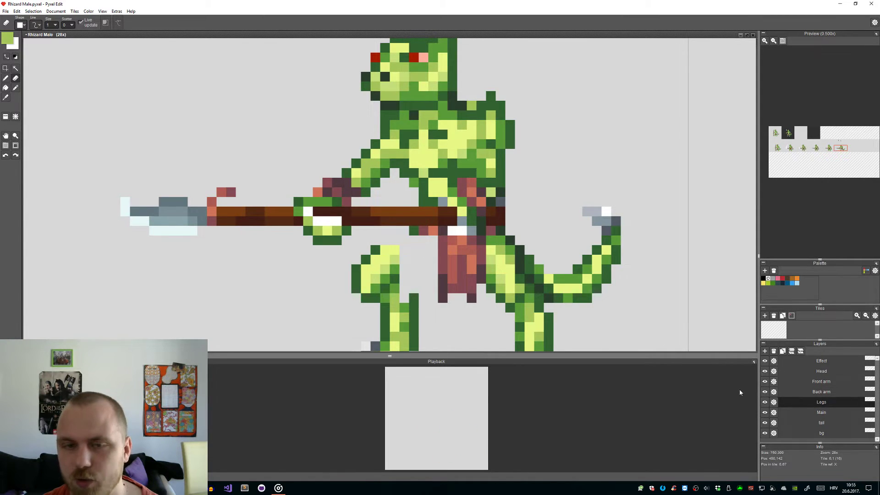
Step: Paint dark green outline pixels along the top edge of the forward leg's thigh in the last frame
key(b)
scroll(410, 270, up, 2)
right_click(405, 203)
click(382, 218)
click(364, 218)
scroll(399, 181, down, 6)
scroll(397, 259, up, 6)
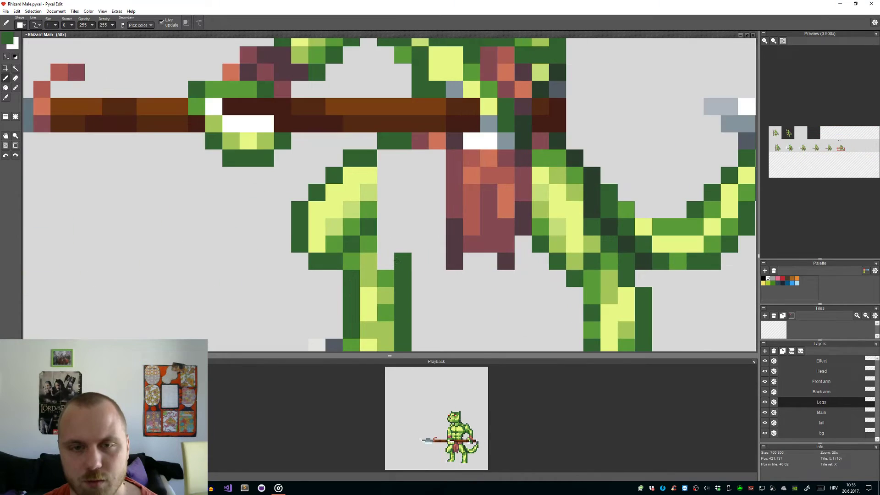
scroll(394, 275, down, 5)
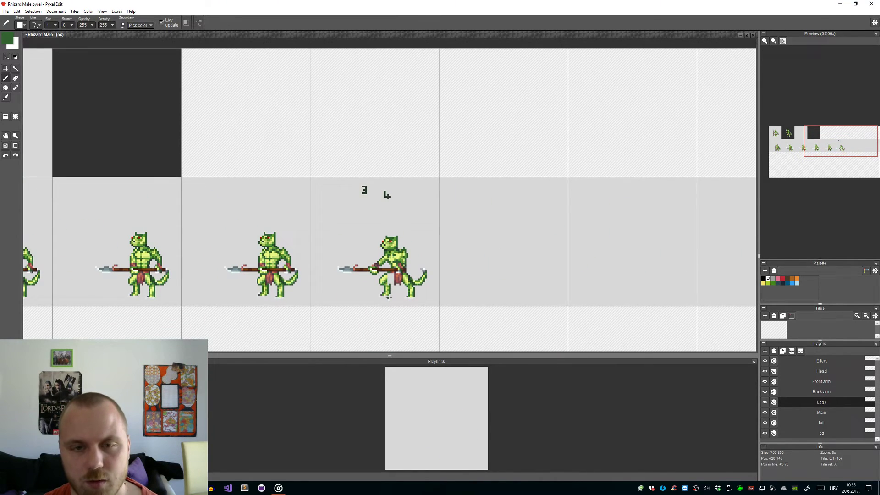
Step: Move the forward leg's thigh two pixels back toward the loincloth so it sits over the lower leg
scroll(387, 298, up, 4)
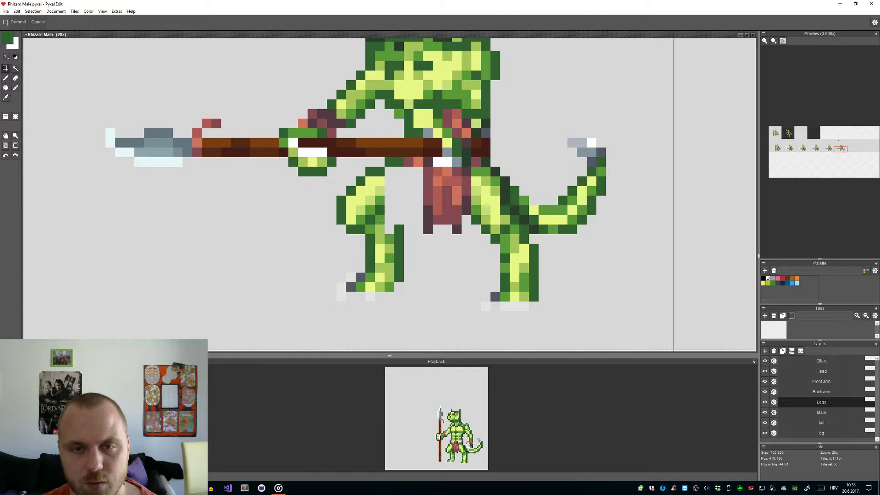
drag(382, 223, 381, 187)
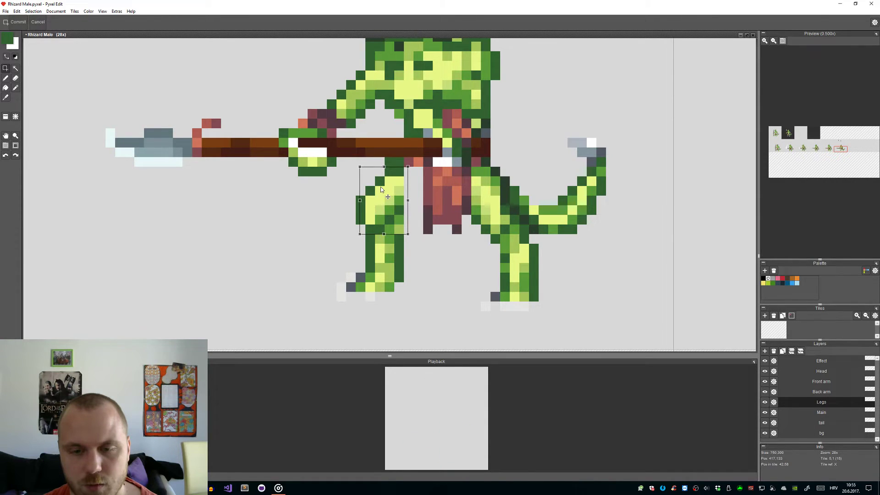
mouse_move(381, 187)
mouse_down()
mouse_move(374, 181)
mouse_move(375, 191)
mouse_up()
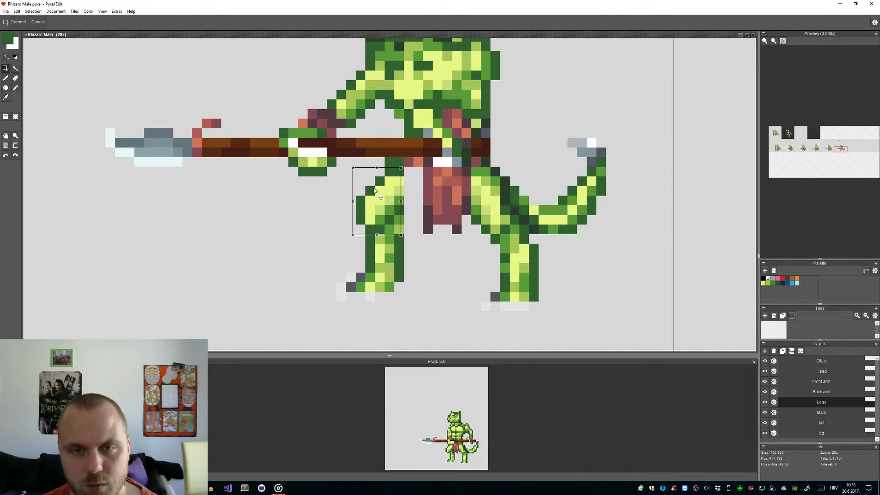
key(Return)
key(e)
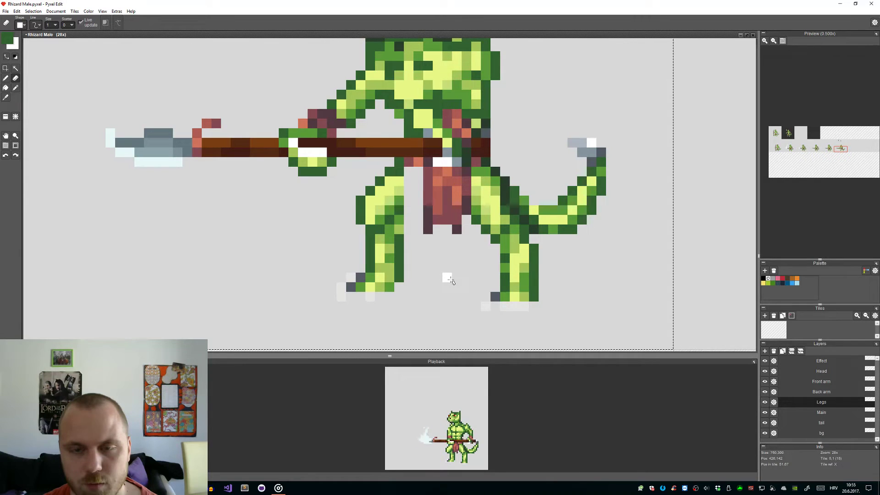
scroll(575, 304, down, 4)
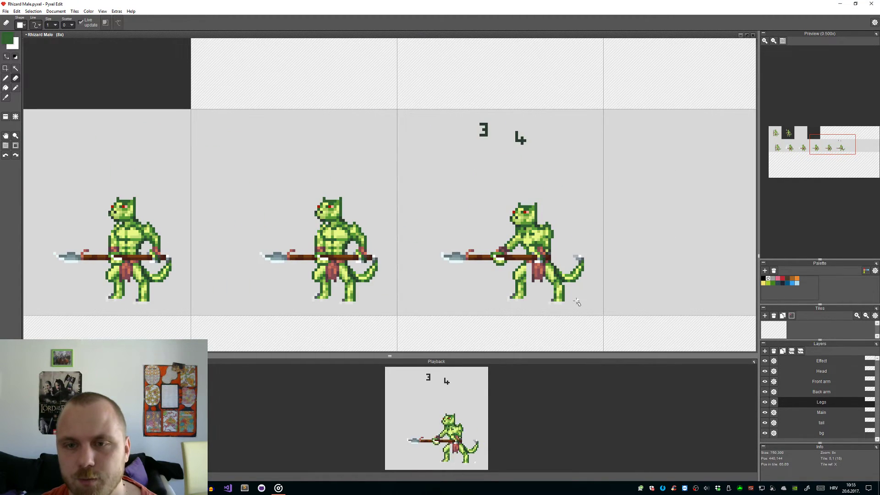
scroll(553, 285, up, 5)
Step: Darken the back edge of the forward leg near the knee using dark green sampled from its outline
key(i)
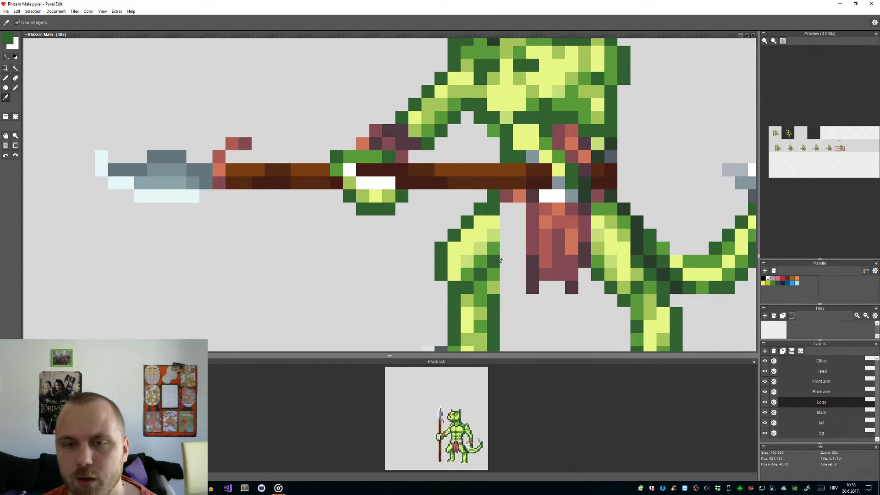
click(498, 305)
scroll(489, 282, down, 5)
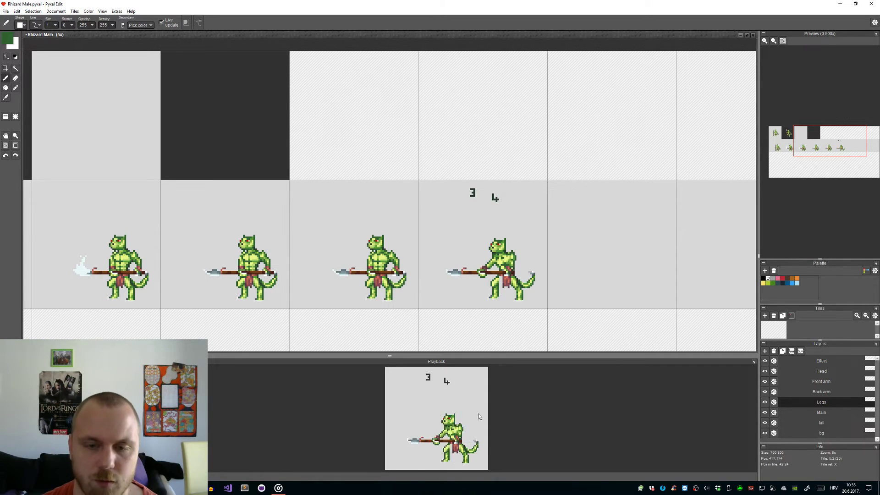
scroll(505, 282, up, 5)
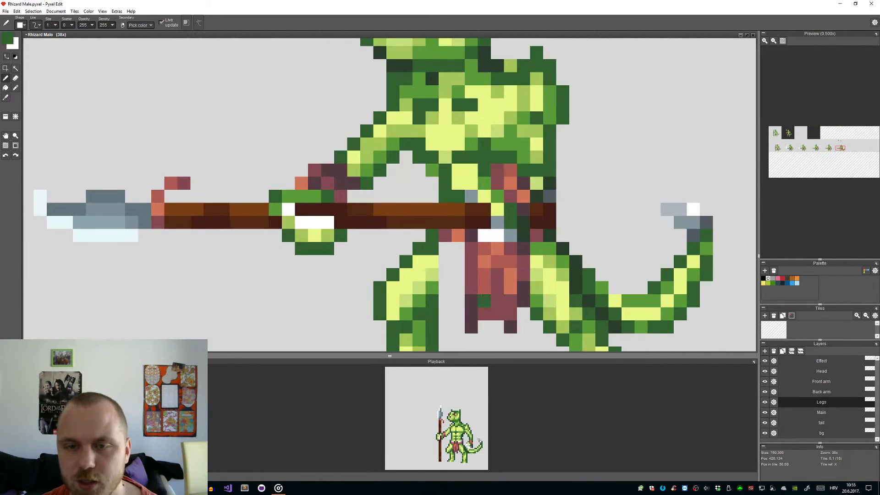
Step: Widen the forward thigh by one column toward the loincloth, using the yellow, lime, green and dark green sampled from the adjacent pixels
alt+click(458, 288)
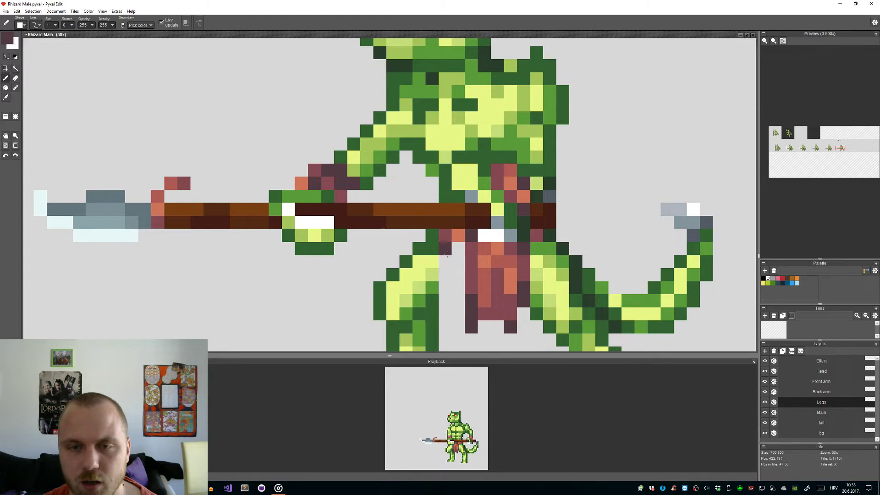
alt+click(435, 280)
click(446, 274)
alt+click(436, 271)
click(445, 263)
alt+click(435, 260)
click(445, 249)
alt+click(433, 288)
click(445, 288)
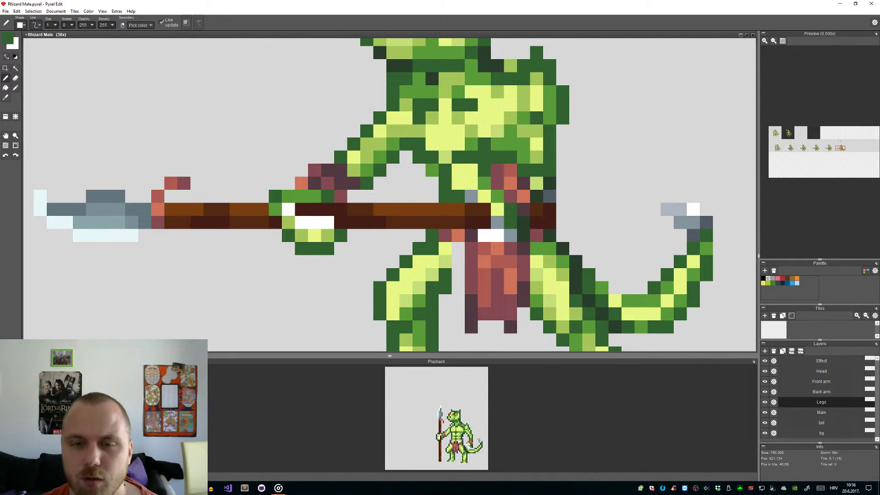
scroll(459, 293, down, 5)
scroll(464, 300, up, 6)
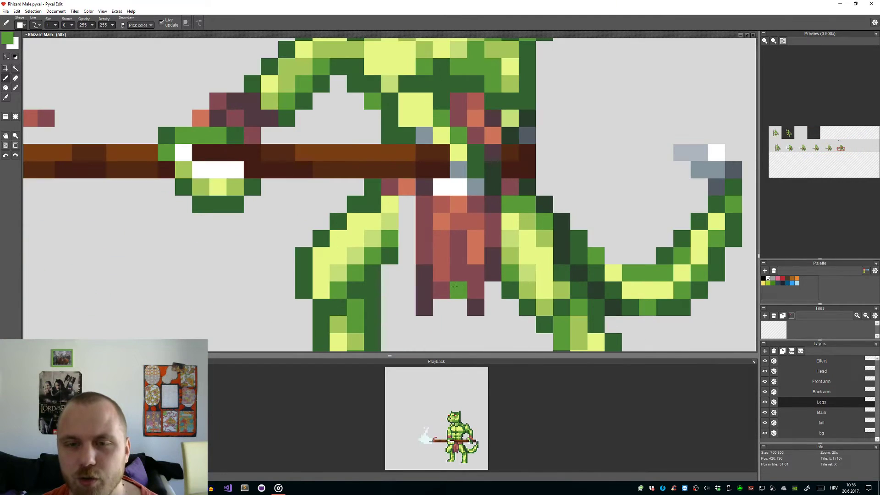
Step: Try to widen the loincloth down to its hem toward the forward leg with maroon pixels, and undo the strokes
alt+click(459, 289)
drag(390, 204, 408, 290)
alt+click(424, 256)
drag(408, 256, 408, 205)
scroll(428, 256, down, 3)
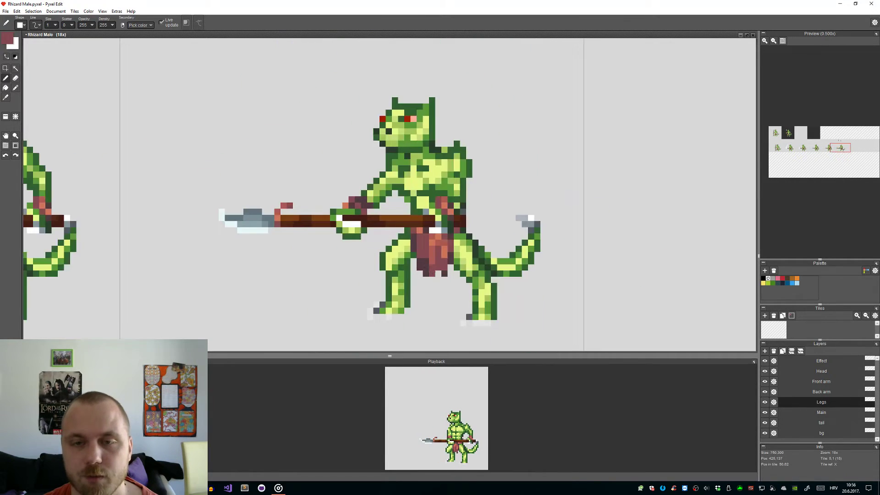
scroll(428, 268, down, 3)
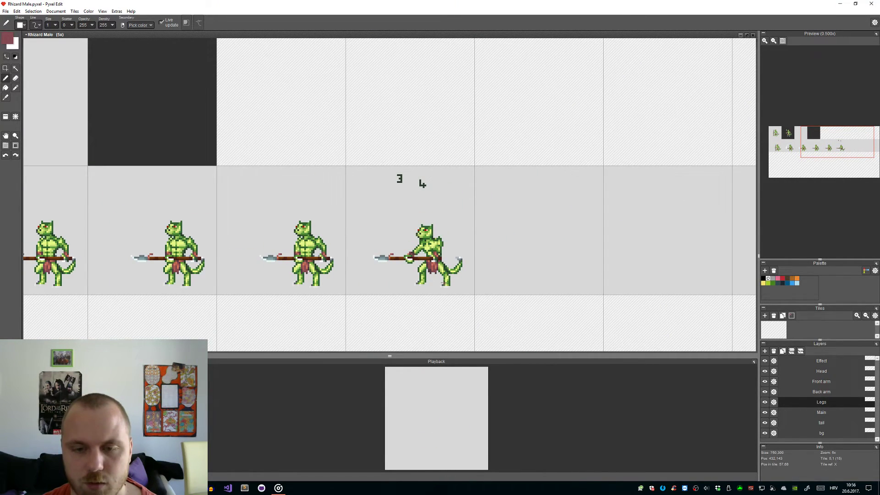
scroll(431, 271, up, 5)
key(ctrl+z)
key(ctrl+z)
key(ctrl+z)
scroll(399, 245, up, 3)
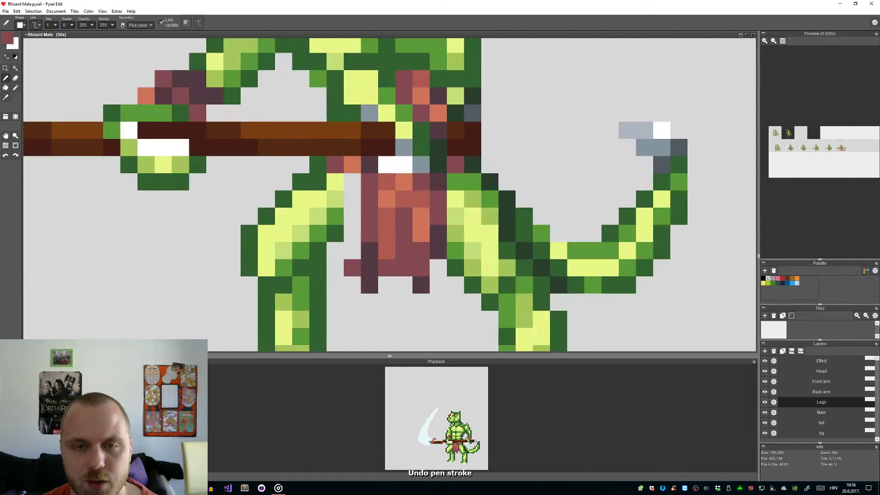
Step: Extend only the upper part of the loincloth to the forward thigh with red and maroon pixels and a dark maroon edge
click(398, 243)
key(alt)
mouse_move(350, 147)
mouse_down()
mouse_move(352, 203)
mouse_move(371, 243)
mouse_move(353, 201)
mouse_up()
right_click(372, 242)
click(398, 244)
scroll(399, 248, down, 3)
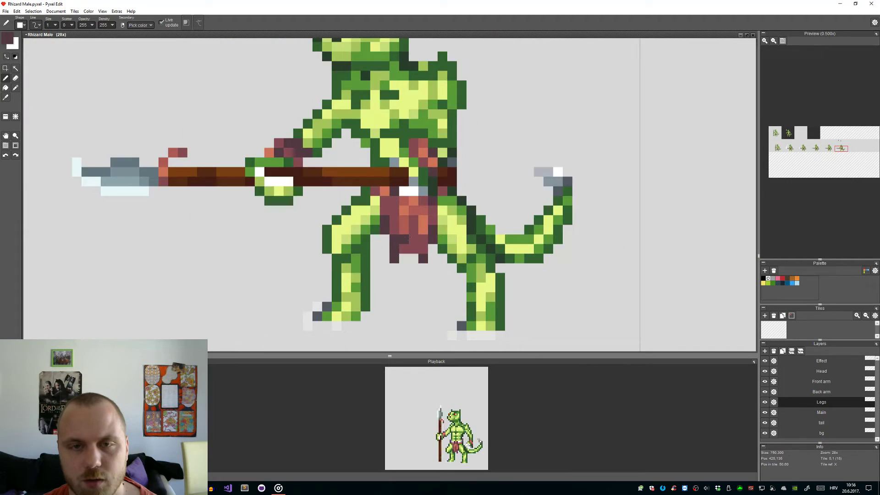
key(alt)
alt+click(406, 220)
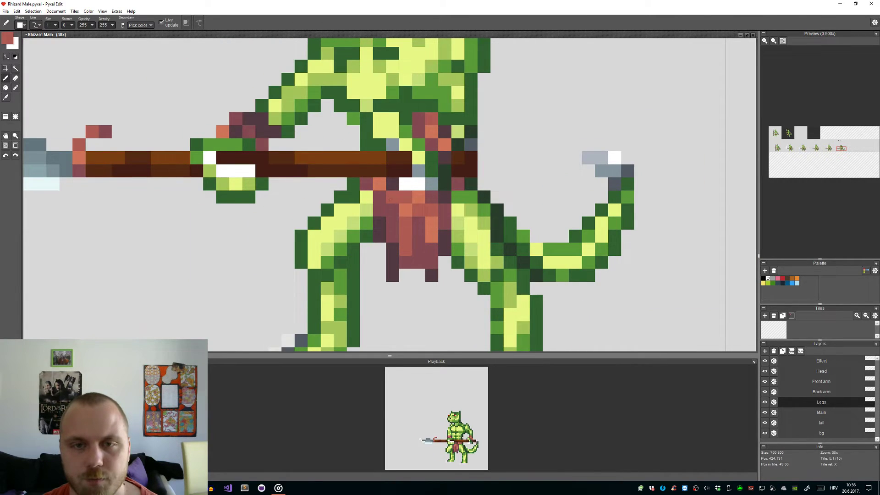
scroll(381, 201, down, 5)
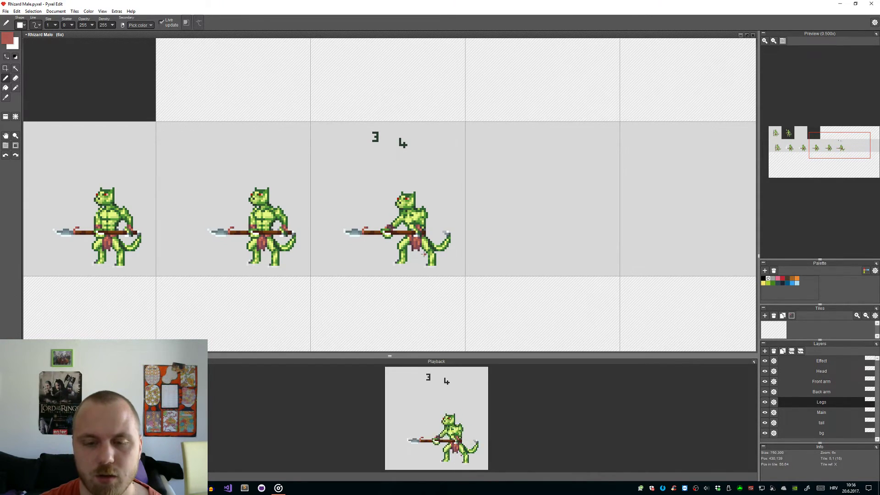
Step: Try shifting the loincloth below its top row one pixel toward the rear leg
scroll(420, 295, up, 5)
key(m)
drag(420, 295, 341, 252)
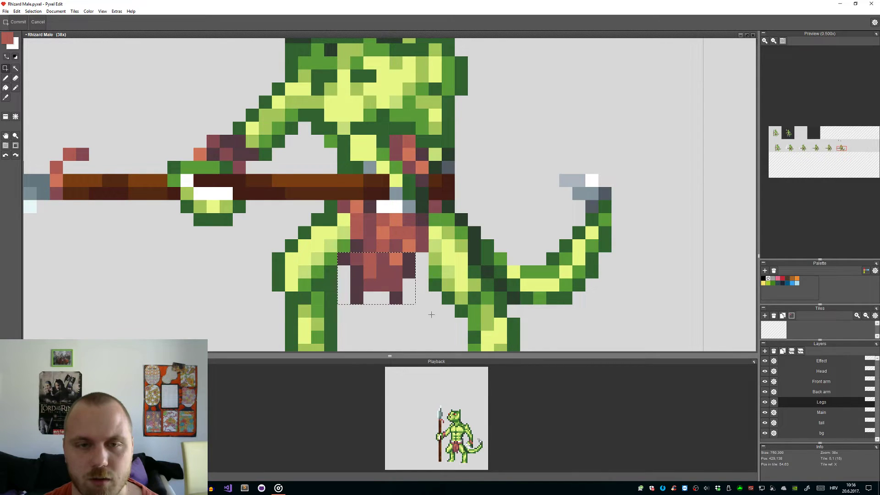
drag(393, 294, 346, 219)
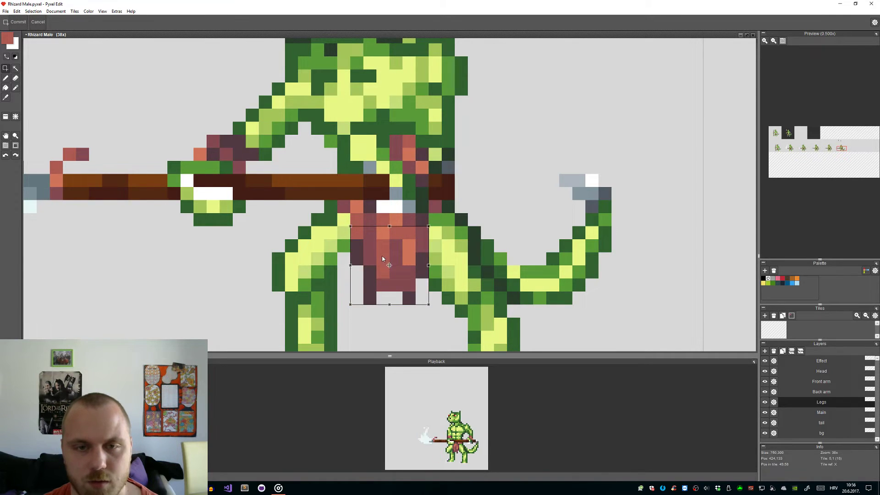
drag(379, 259, 392, 259)
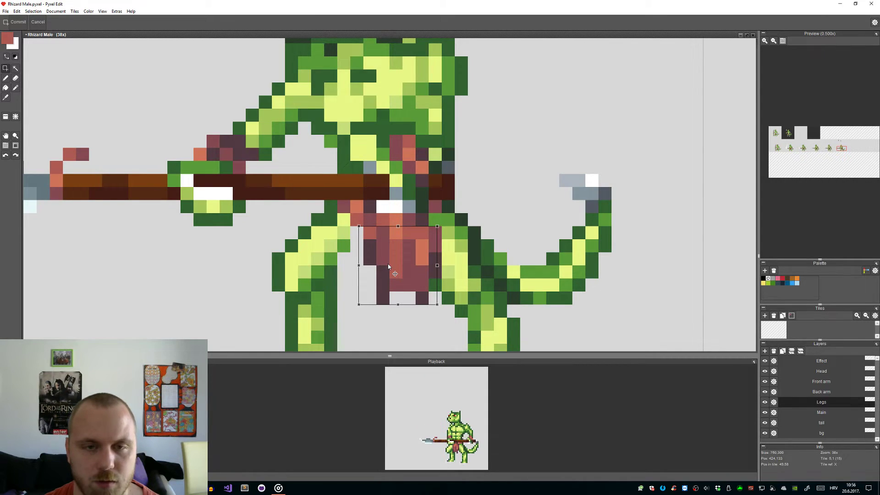
key(b)
Step: Paint a dark green outline along the forward thigh's back edge beside the loincloth
scroll(349, 269, up, 2)
right_click(344, 275)
alt+click(319, 275)
click(343, 251)
click(368, 227)
click(372, 205)
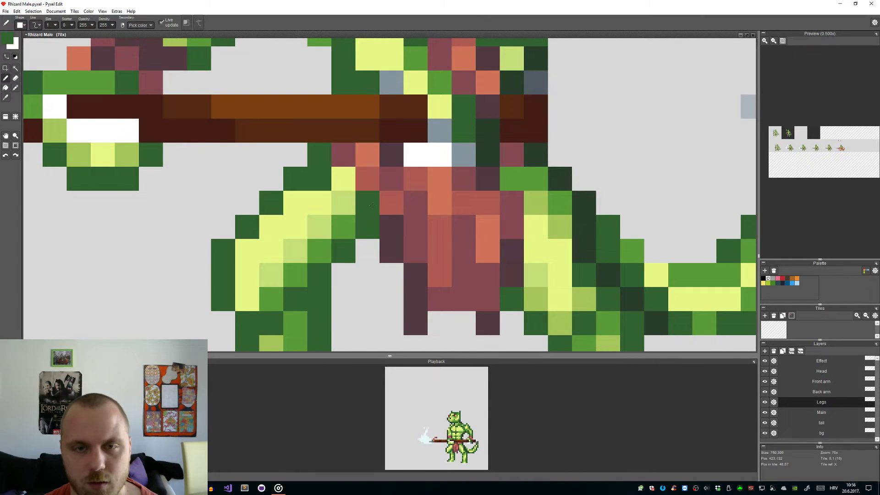
scroll(372, 206, down, 8)
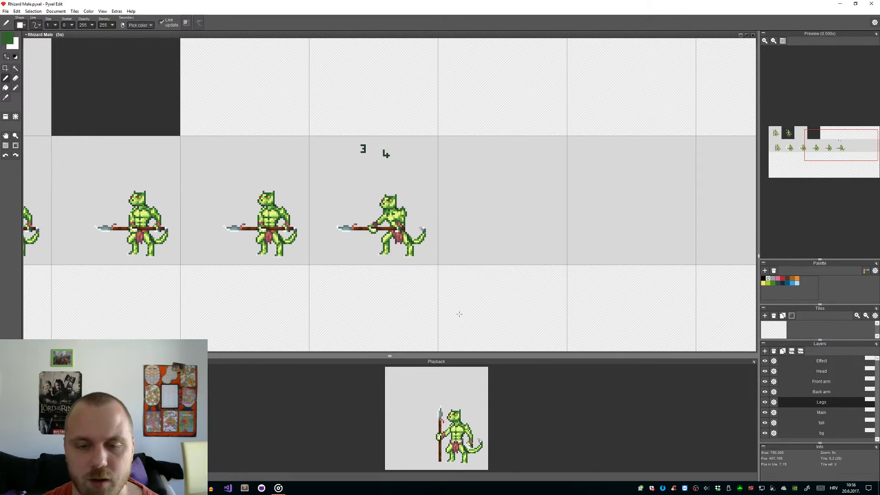
scroll(456, 308, down, 1)
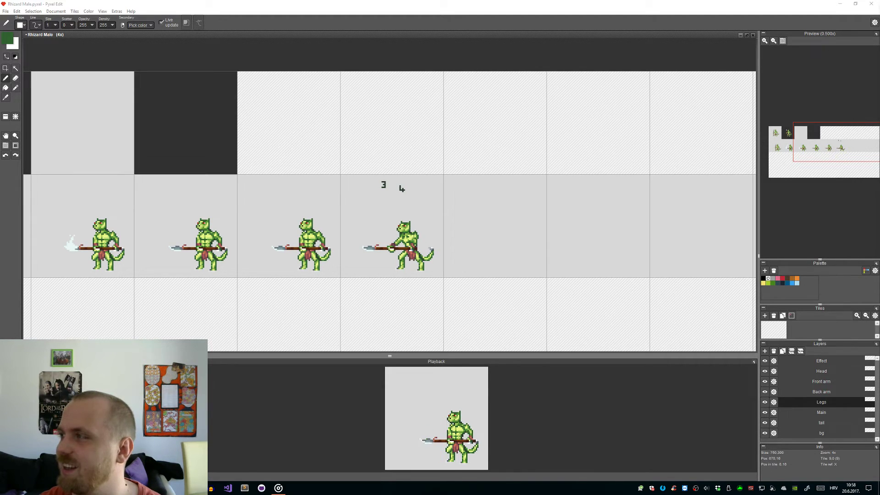
Step: Try reshading the loincloth with maroon tones, and undo this together with the loincloth shift and the dark green thigh edge
scroll(418, 257, up, 4)
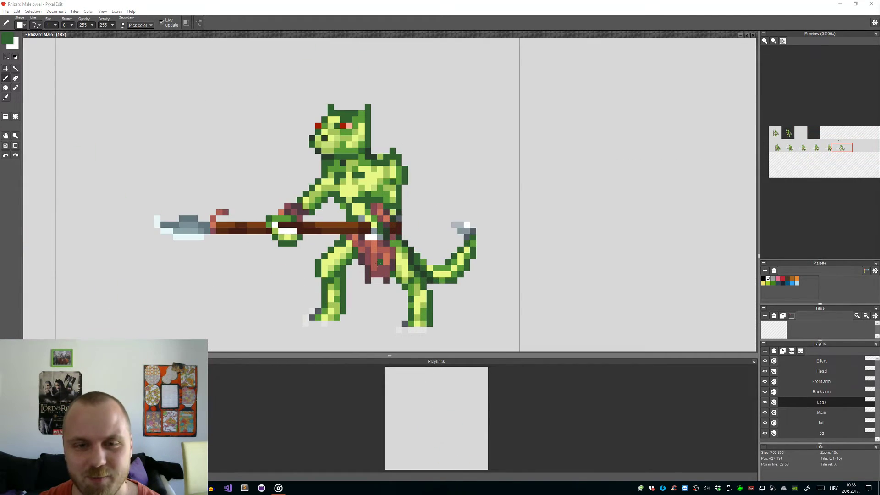
scroll(418, 257, down, 1)
scroll(418, 257, up, 3)
scroll(362, 259, up, 1)
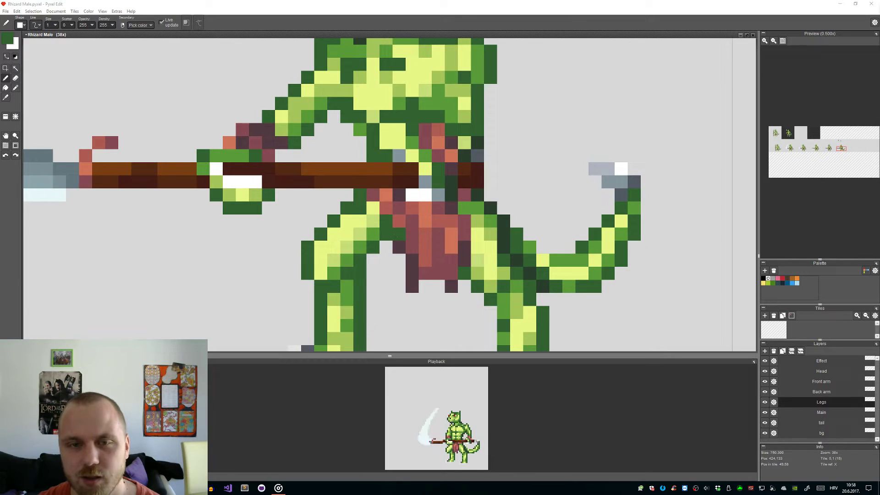
alt+click(411, 287)
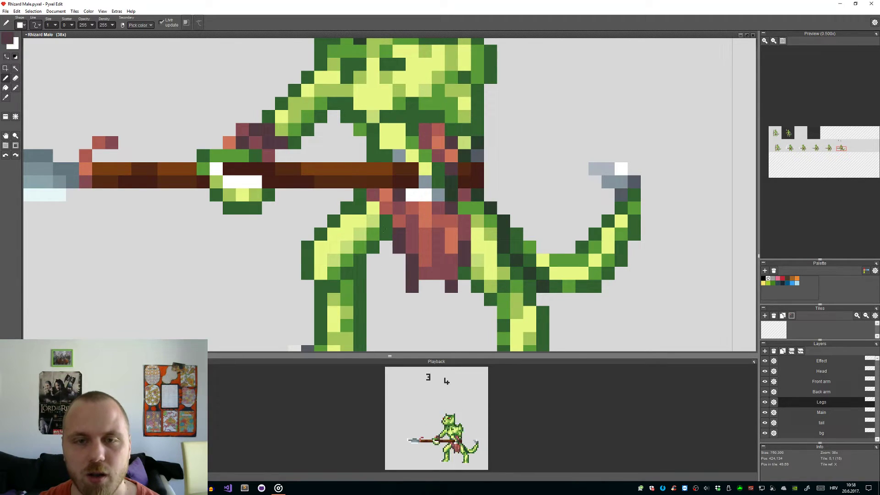
alt+click(398, 232)
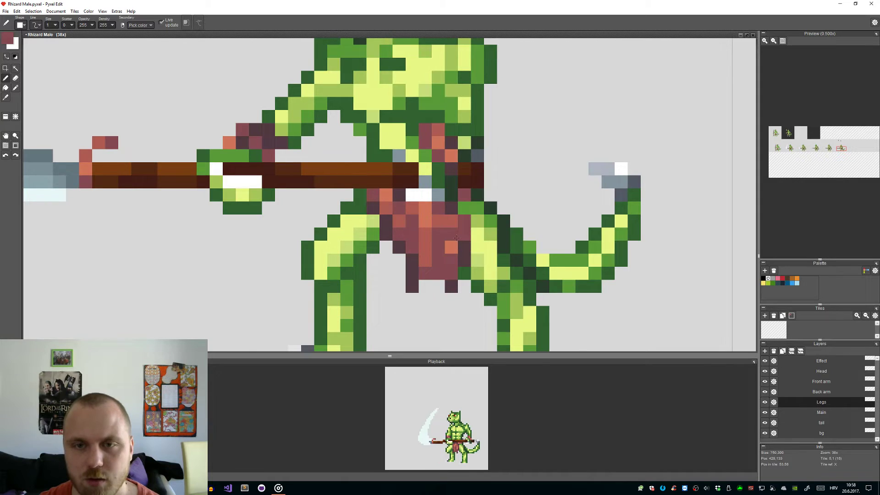
scroll(463, 237, up, 1)
scroll(477, 235, down, 3)
key(ctrl+z)
key(ctrl+z)
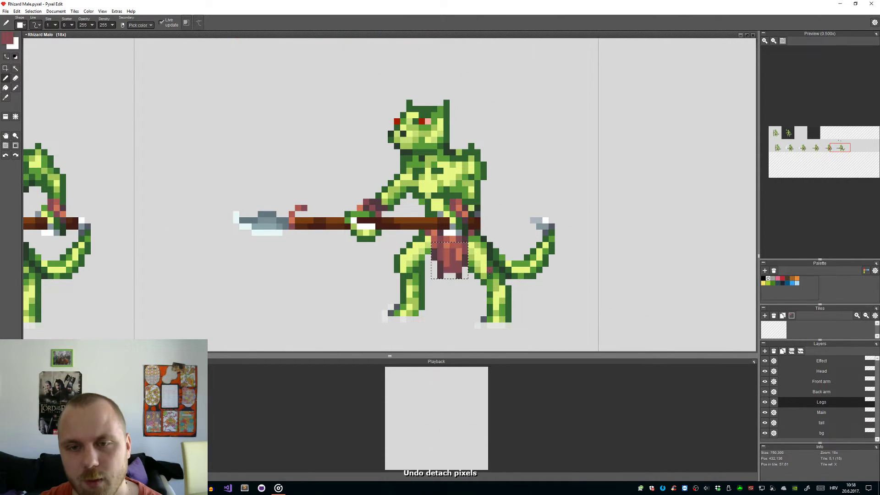
key(ctrl+z)
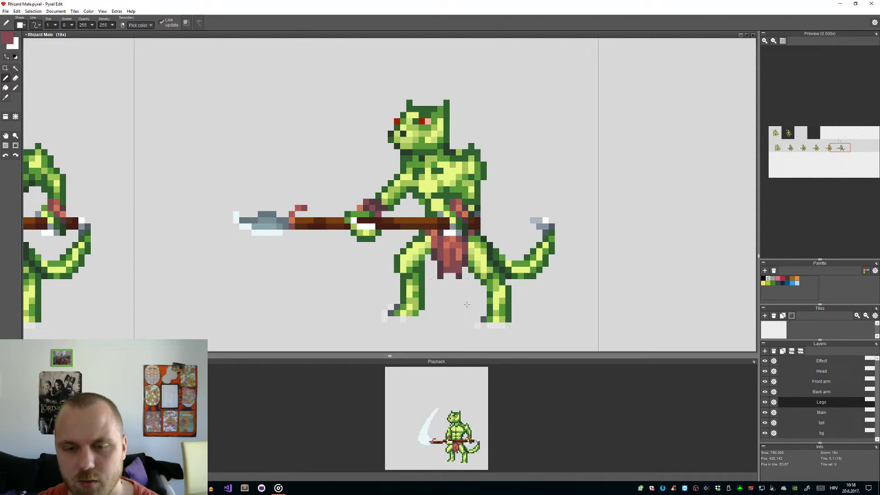
Step: Move the bottom three pixel rows of the loincloth one pixel toward the rear leg
scroll(455, 280, up, 2)
scroll(438, 259, up, 1)
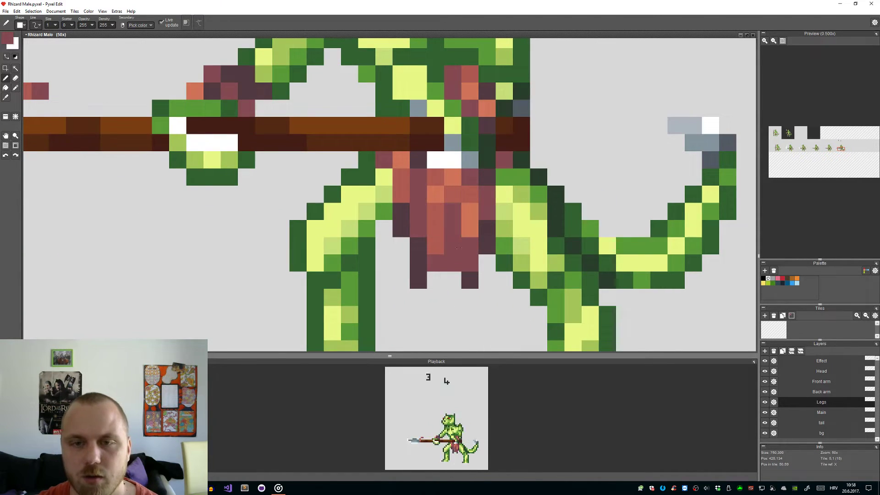
key(s)
drag(486, 282, 455, 254)
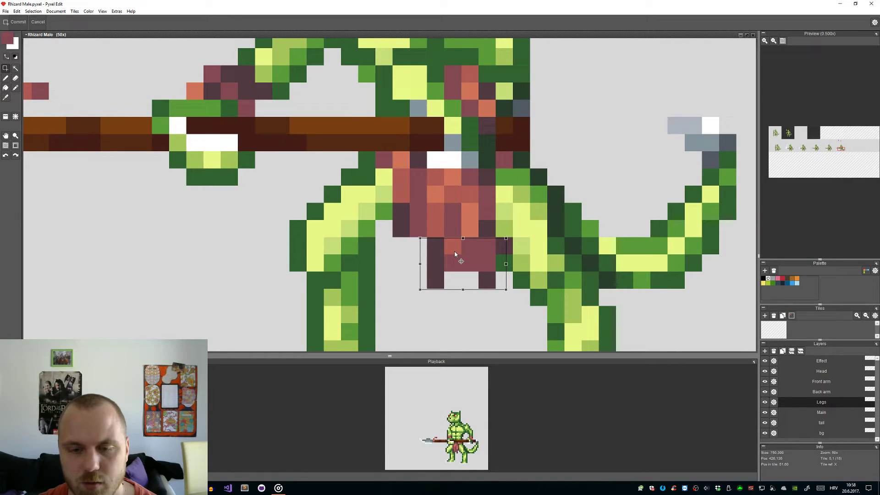
key(Return)
Step: Replace the loincloth pixel overlapping the rear thigh with dark green sampled from the leg outline
key(b)
click(502, 245)
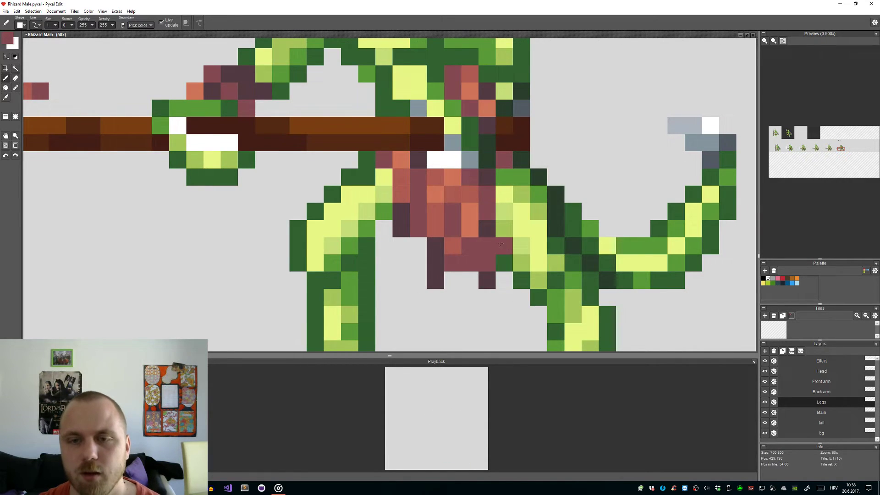
alt+click(504, 264)
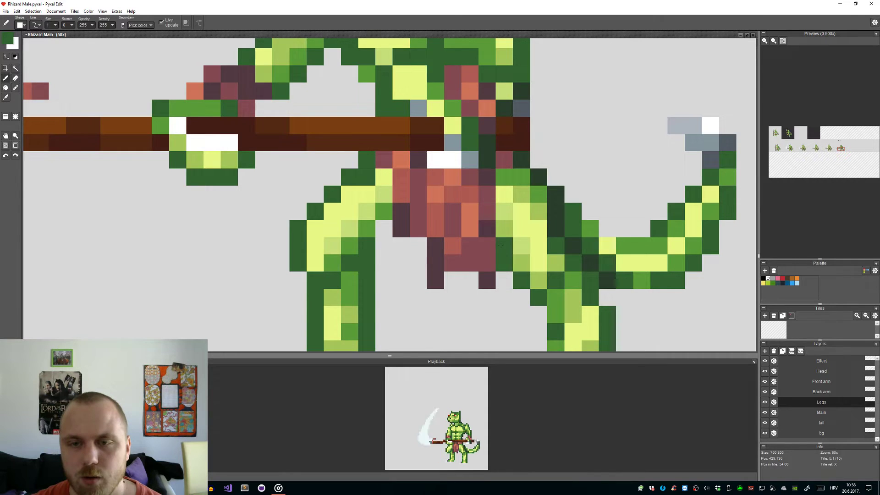
Step: Extend the loincloth's front edge diagonally with dark maroon pixels sampled from the cloth, undoing the last stray pixel
scroll(507, 248, down, 7)
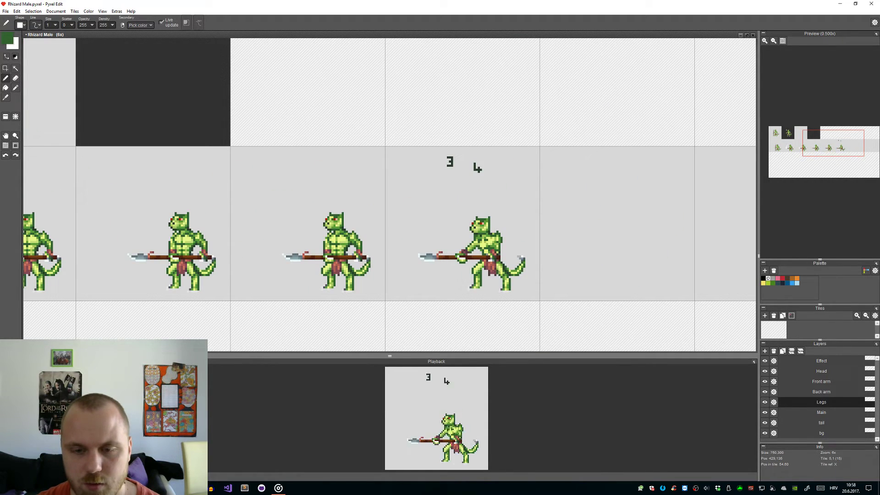
scroll(477, 261, up, 5)
key(alt)
alt+click(552, 319)
click(518, 287)
click(518, 282)
click(528, 282)
key(ctrl+z)
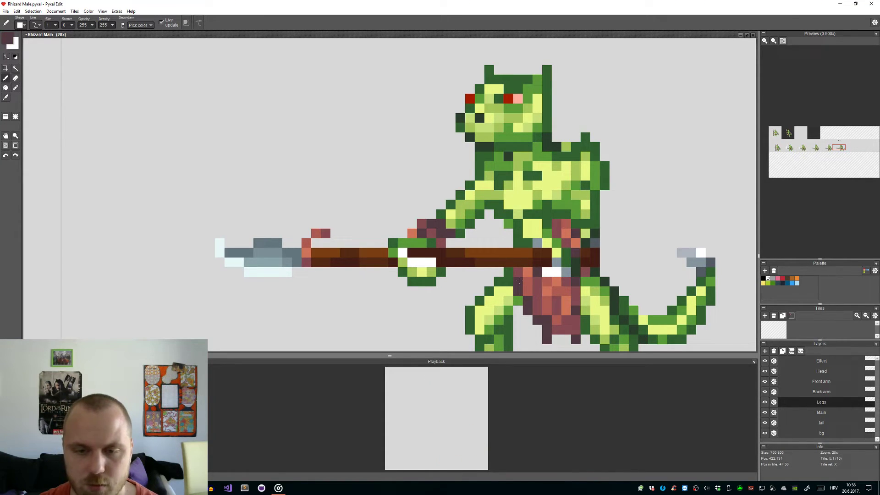
scroll(520, 281, down, 3)
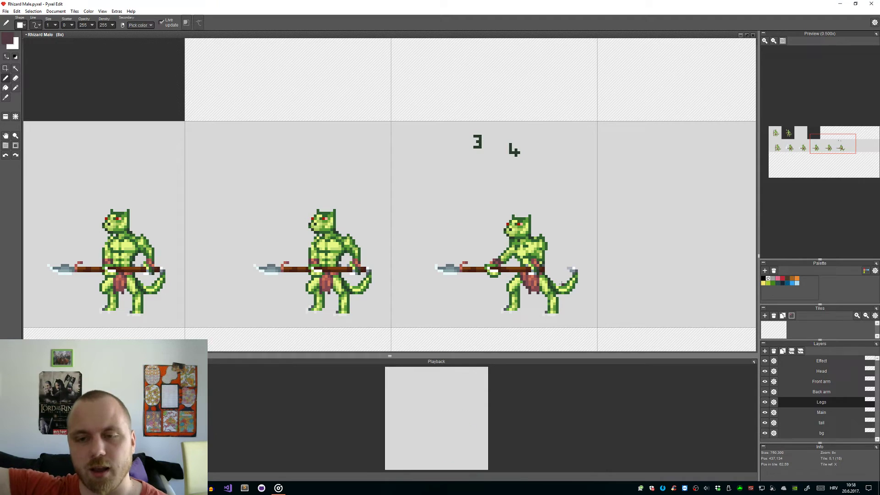
Step: Select the grey tail tip on the tail layer of the last frame, flip it horizontally and move it outward and down
scroll(632, 282, down, 1)
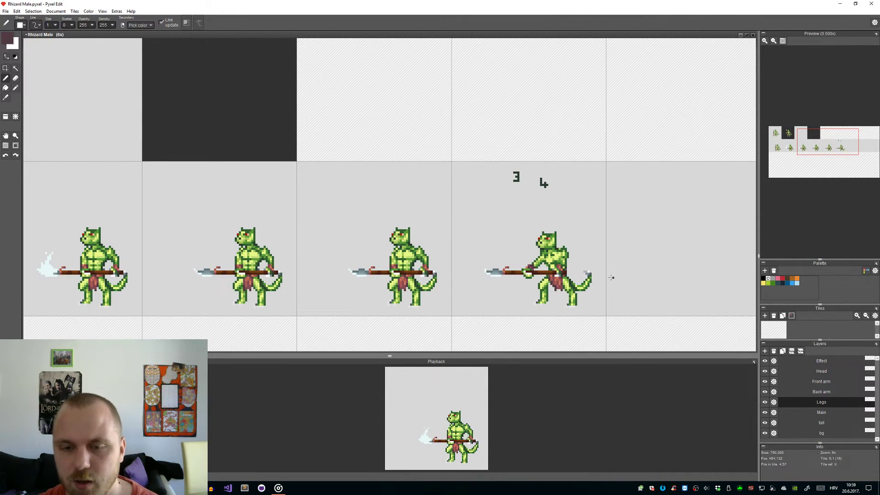
drag(633, 294, 522, 257)
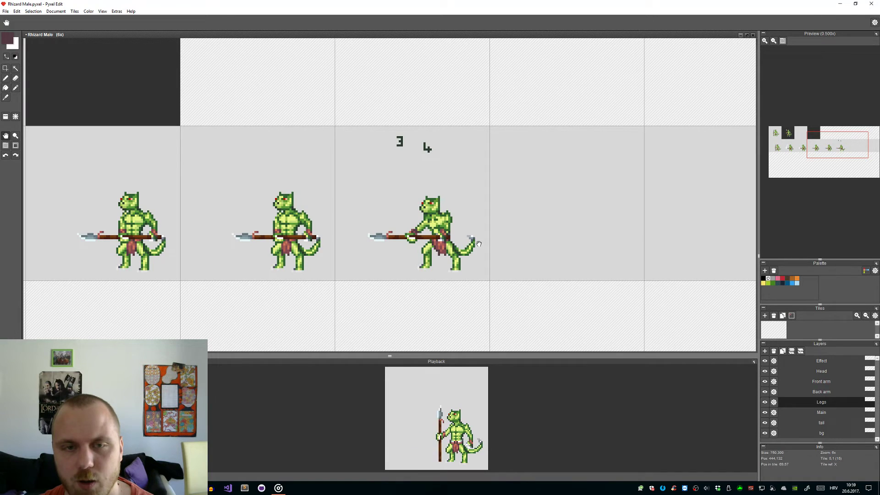
scroll(476, 247, up, 1)
scroll(477, 247, up, 5)
key(m)
drag(497, 280, 407, 155)
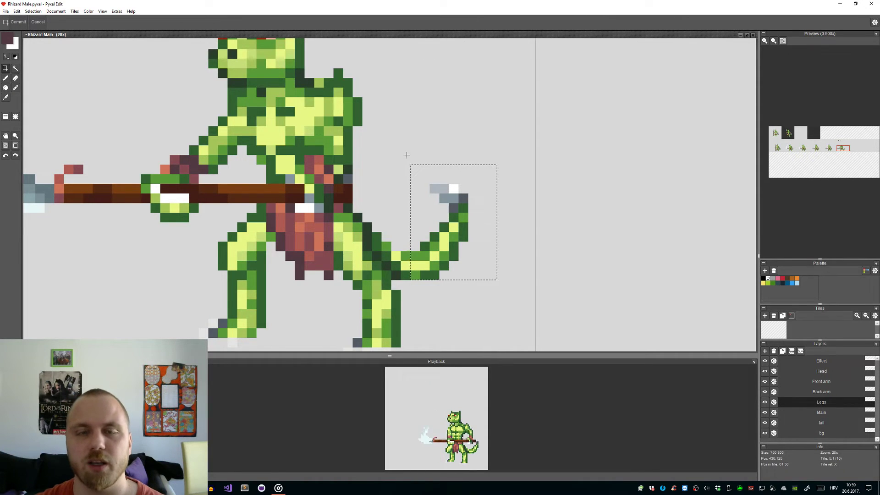
click(535, 265)
drag(480, 252, 403, 173)
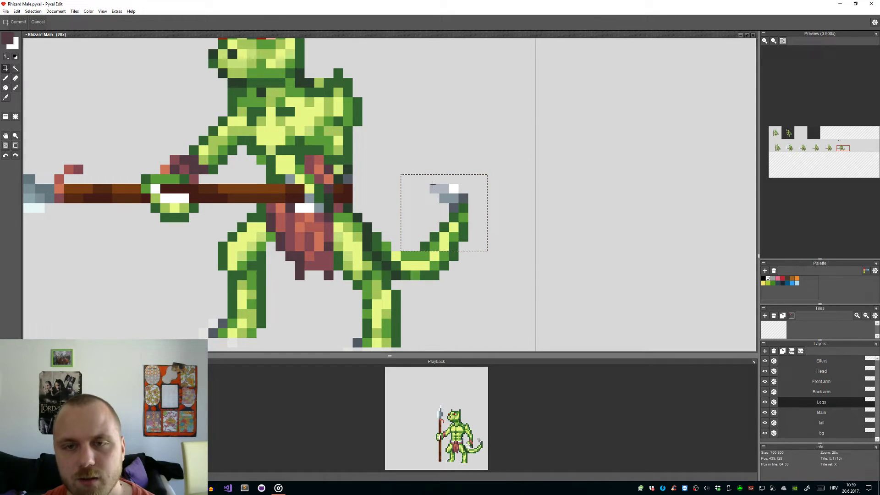
drag(479, 213, 420, 165)
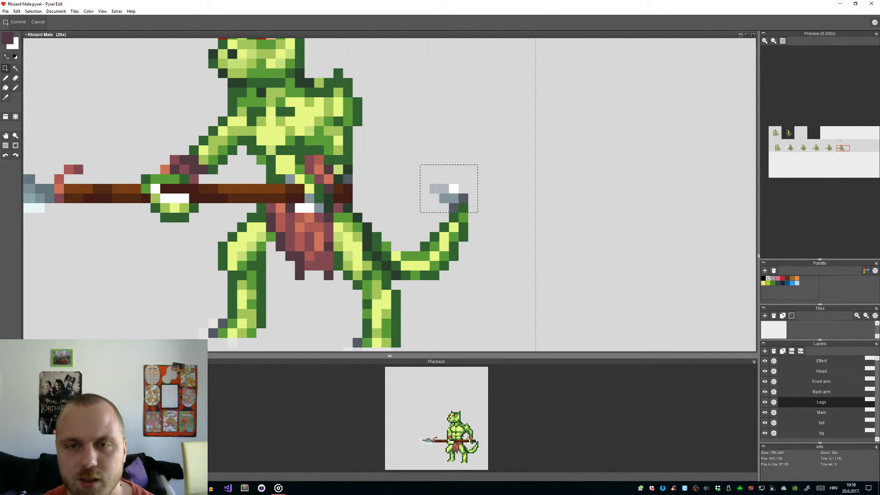
click(845, 423)
key(h)
drag(456, 198, 519, 225)
click(479, 260)
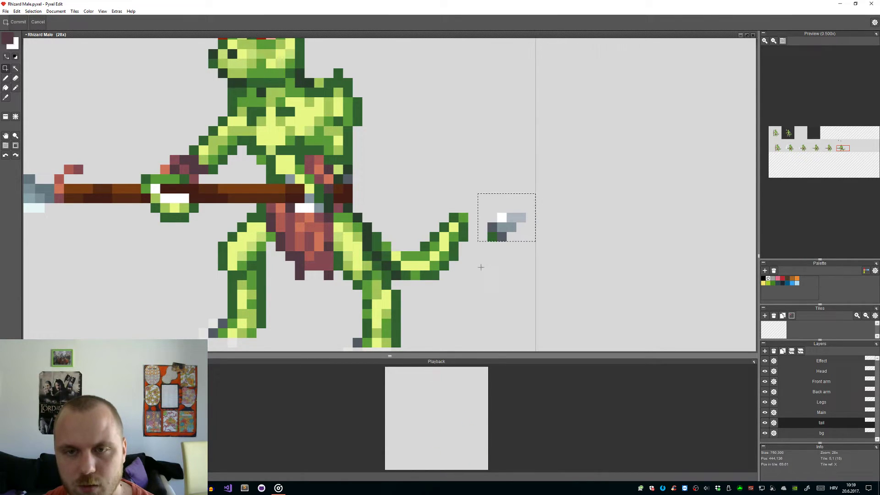
Step: Move the upper bend of the tail outward and down so that it meets the flipped tip
drag(472, 246, 439, 206)
drag(463, 235, 476, 247)
click(472, 270)
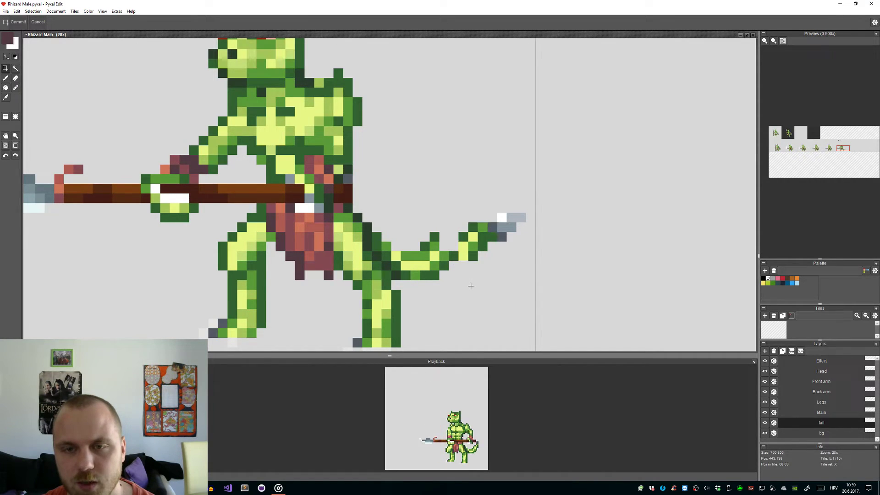
Step: Bridge the gap in the middle of the tail with dark green outline pixels and a mid-green fill
scroll(453, 261, up, 1)
key(alt)
alt+click(468, 226)
drag(454, 241, 440, 241)
click(428, 241)
click(466, 255)
key(ctrl+z)
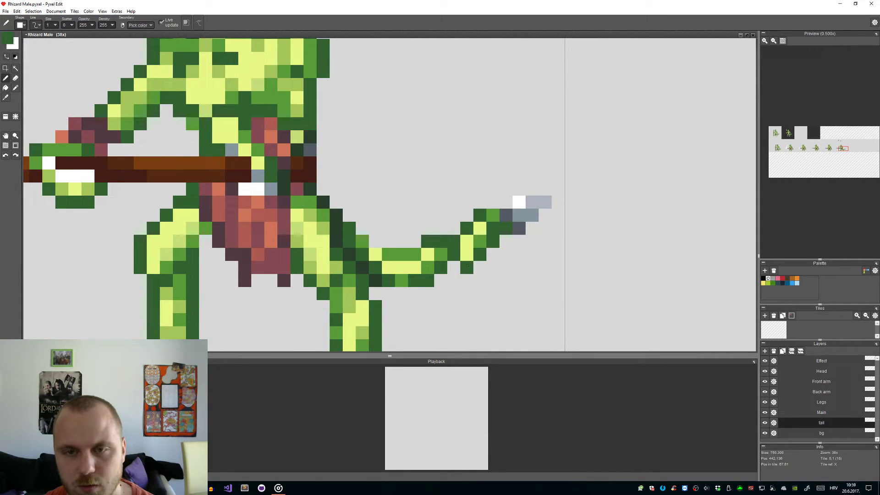
click(454, 267)
click(480, 241)
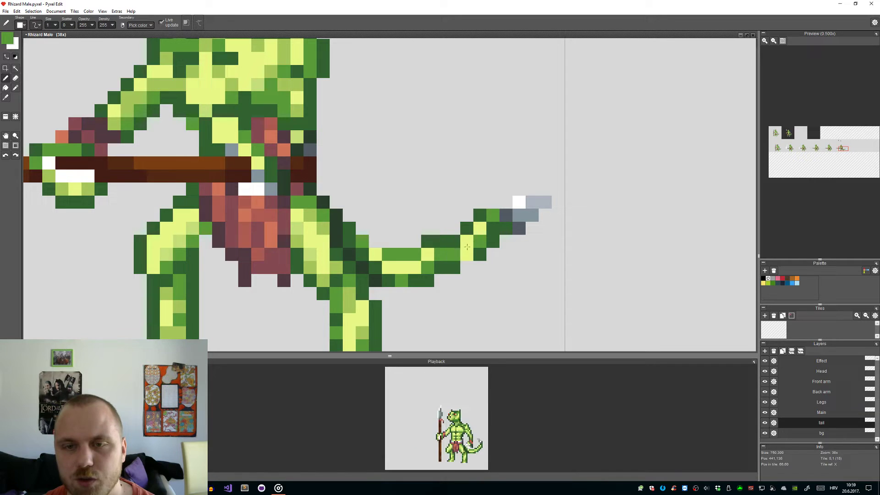
Step: Recolor the tail's outer section mid green and complete its dark green outline along the underside and beside the tip
drag(480, 228, 474, 238)
alt+click(447, 268)
click(466, 267)
click(480, 267)
key(e)
click(480, 267)
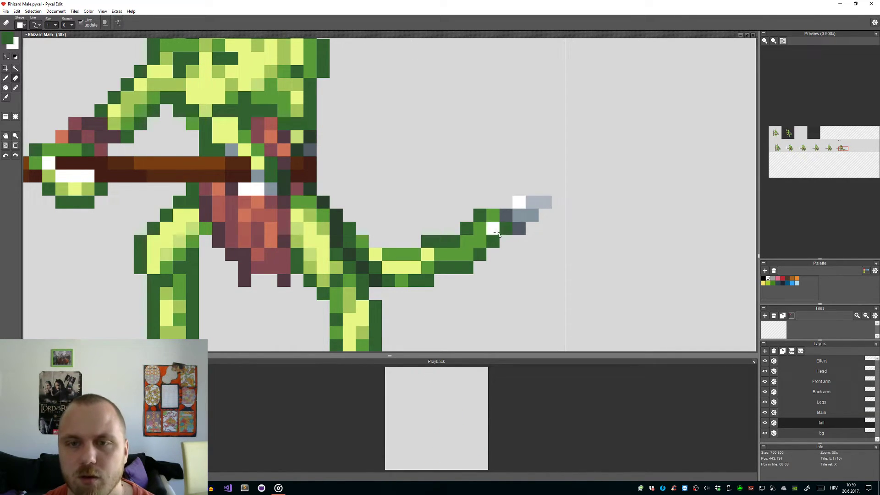
key(b)
click(488, 215)
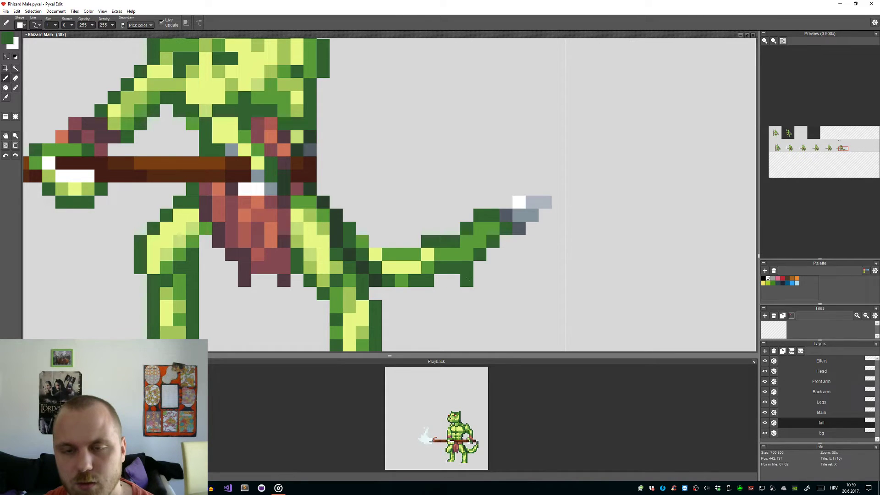
Step: Thicken the underside of the tail's middle with mid-green fill and a lower dark green outline
scroll(504, 285, down, 8)
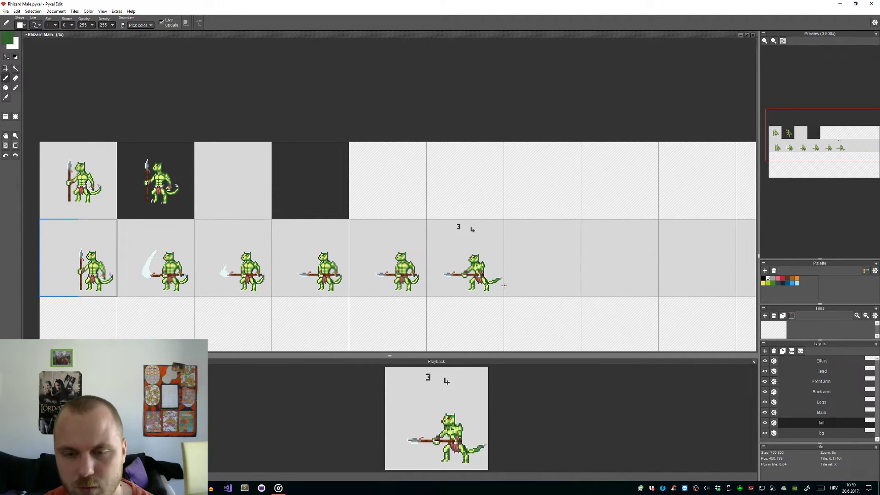
scroll(504, 286, up, 9)
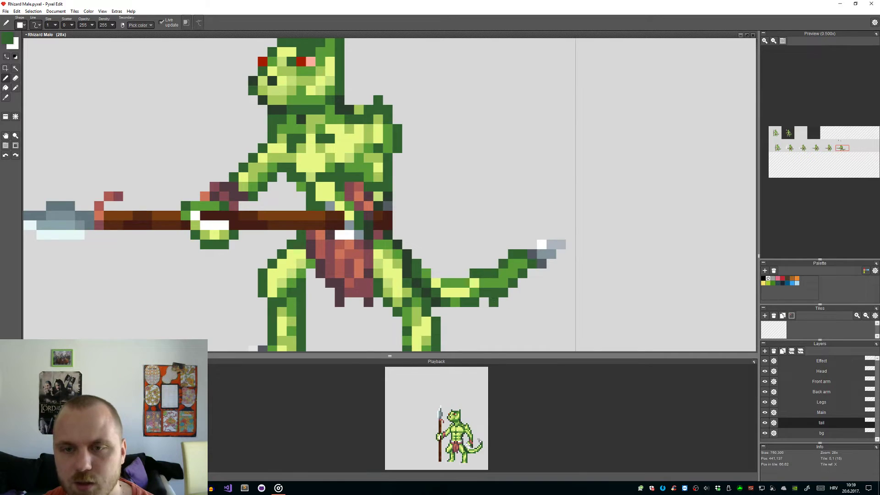
alt+click(493, 270)
click(476, 288)
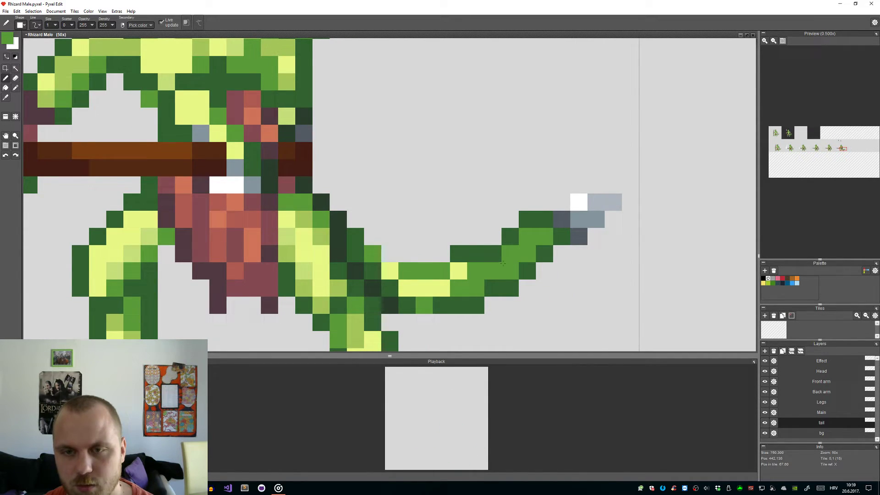
click(489, 260)
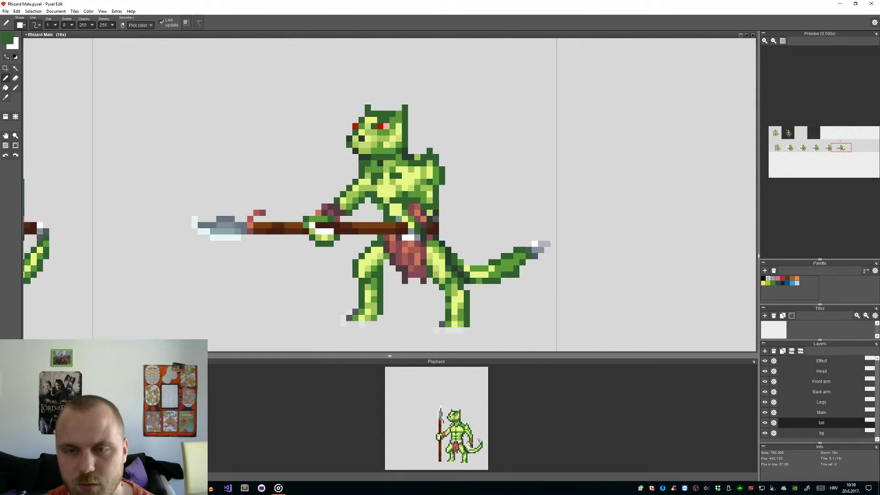
scroll(490, 264, down, 8)
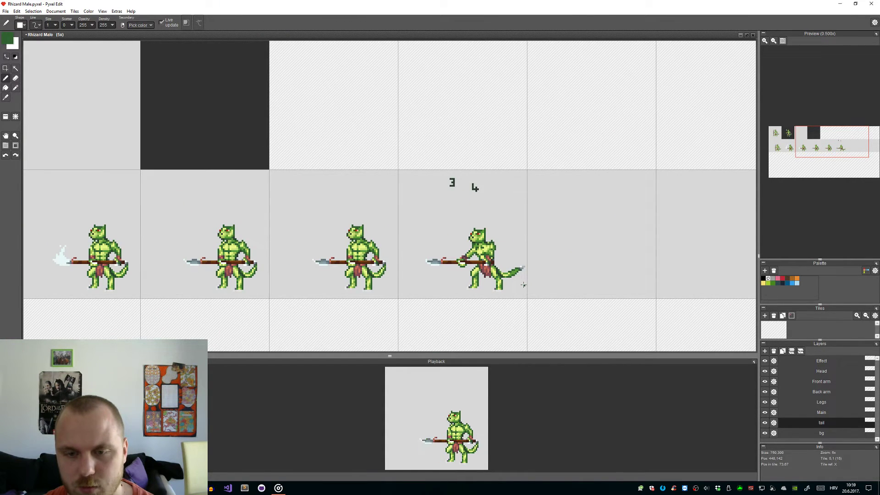
Step: Raise the tail section beyond its base by one pixel and nudge the adjoining pixel columns to line up with it
scroll(524, 286, up, 7)
key(m)
drag(554, 279, 408, 181)
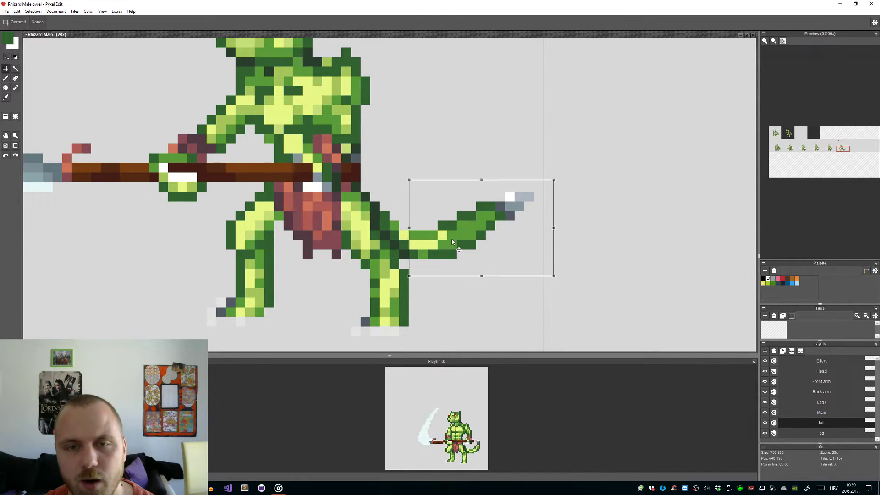
key(Up)
drag(418, 260, 409, 243)
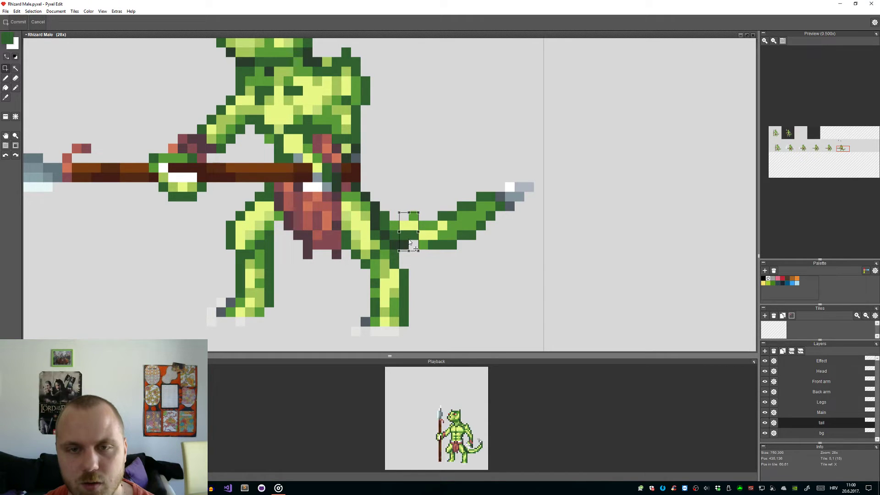
key(Return)
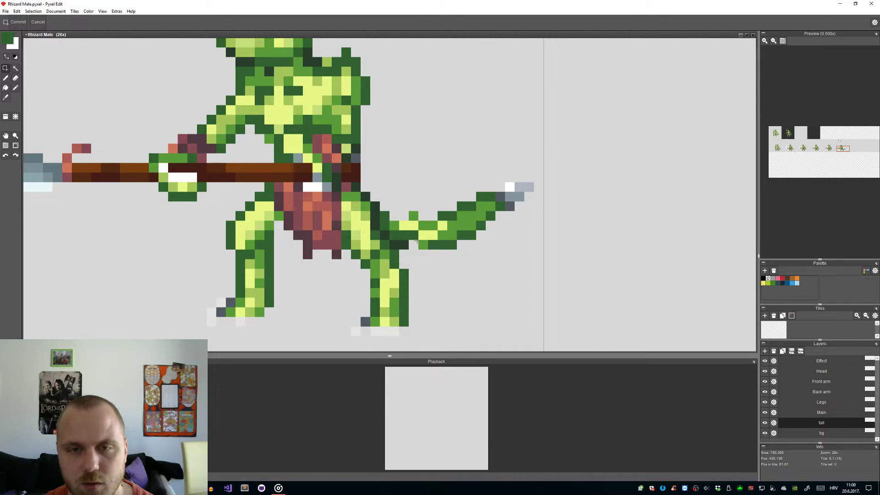
scroll(416, 242, up, 2)
drag(419, 263, 412, 216)
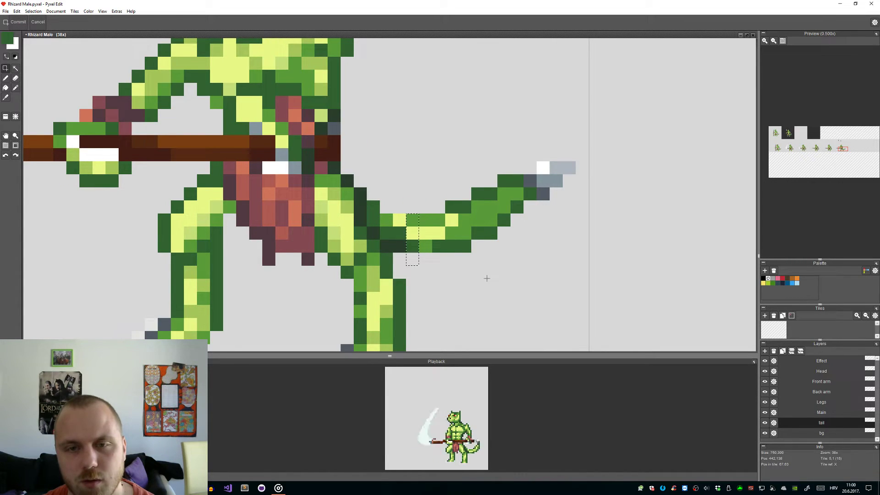
Step: Paint the top of the tail base mid green and add pale yellow highlights along the tail's outer half
key(b)
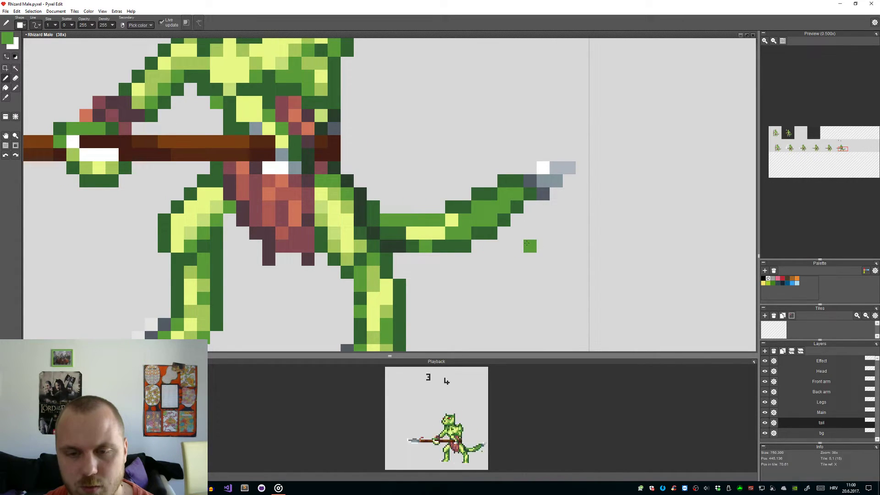
scroll(514, 232, up, 3)
alt+click(423, 231)
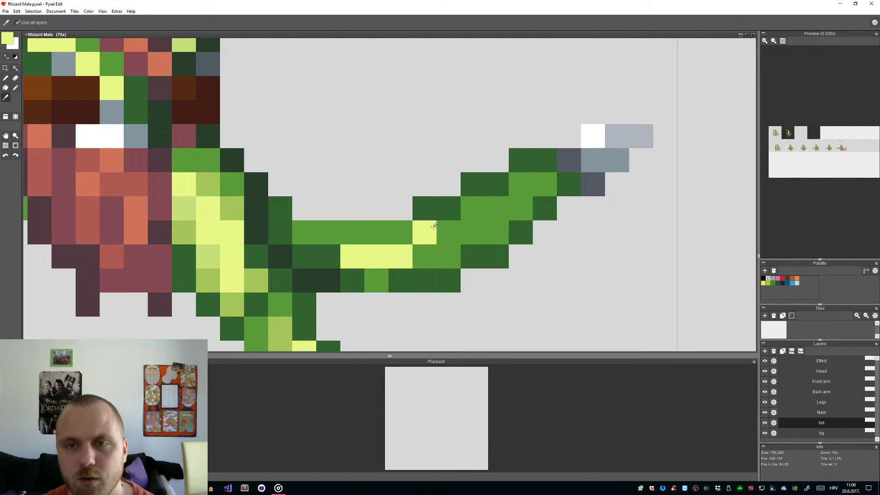
click(545, 179)
click(520, 184)
click(473, 208)
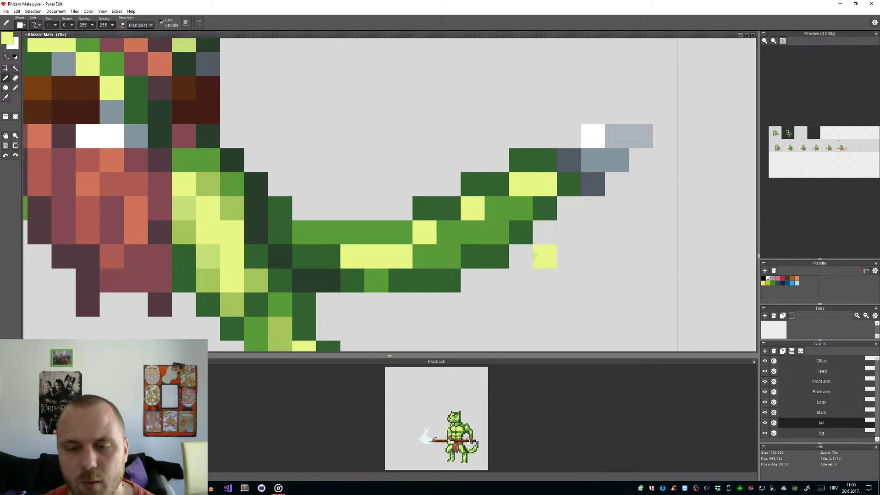
scroll(499, 211, down, 8)
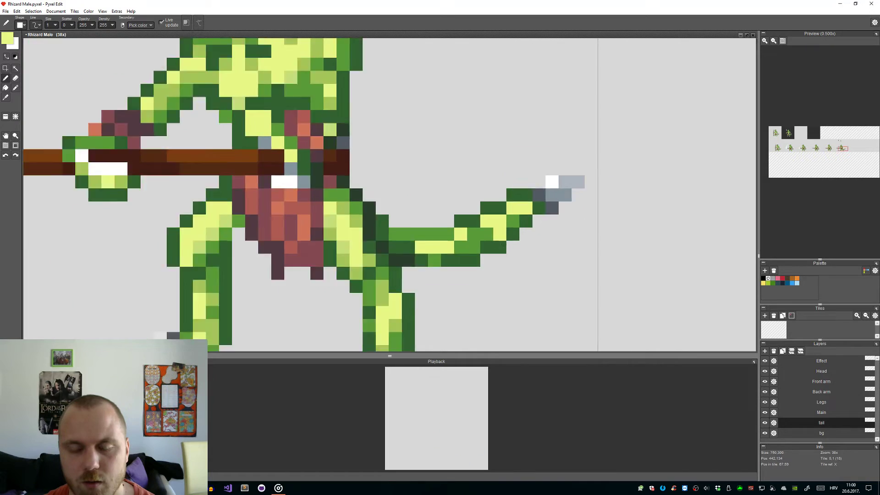
Step: Try a dark green outline along the top of the tail base, and undo it
scroll(506, 247, up, 6)
alt+click(416, 235)
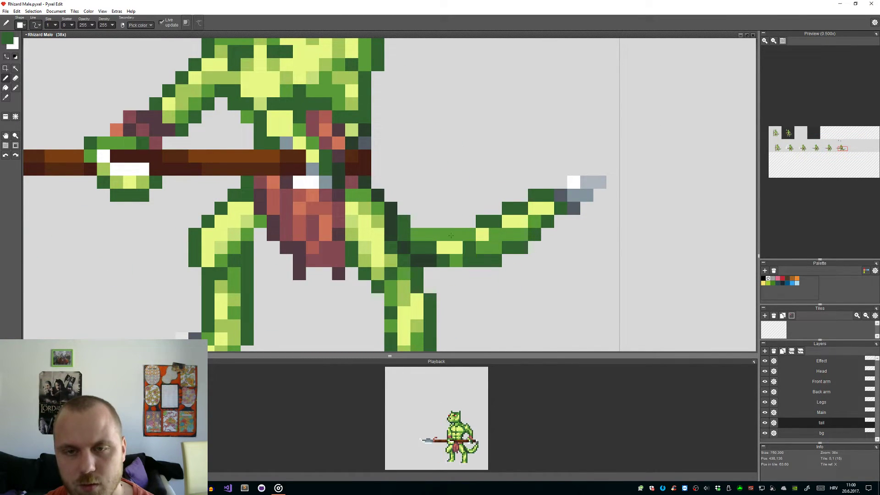
drag(418, 223, 472, 222)
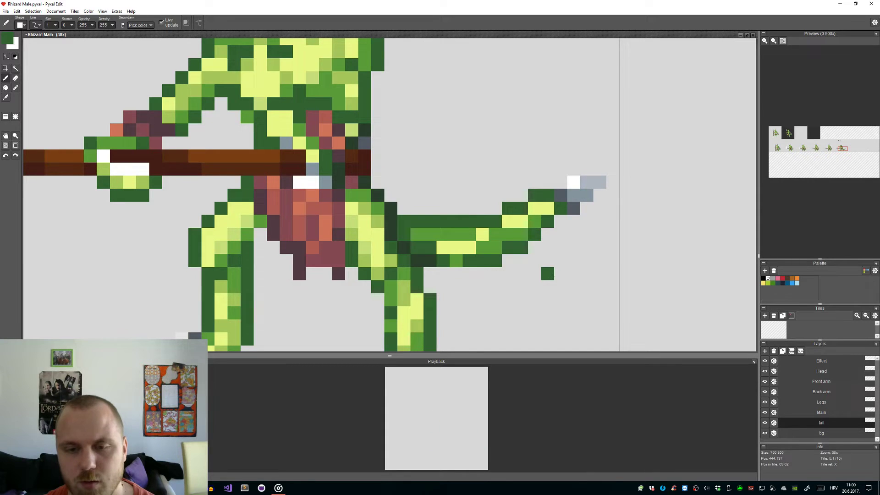
key(ctrl+z)
scroll(547, 273, down, 7)
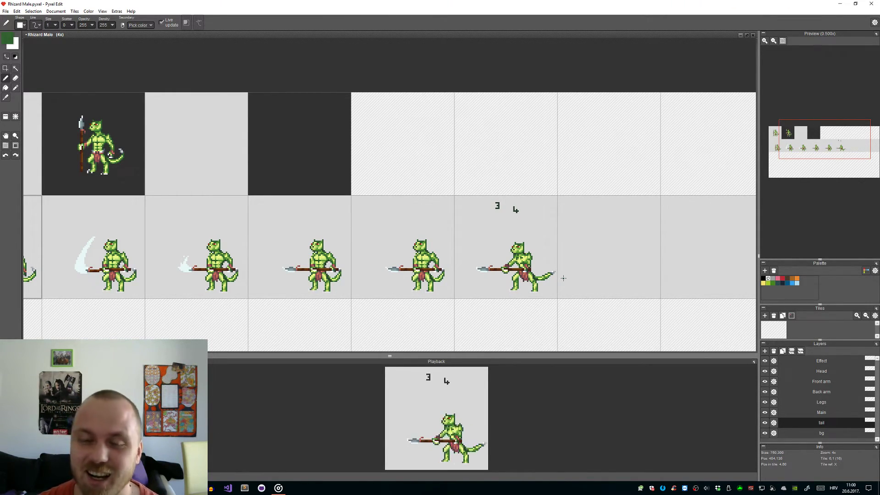
scroll(531, 206, up, 2)
key(s)
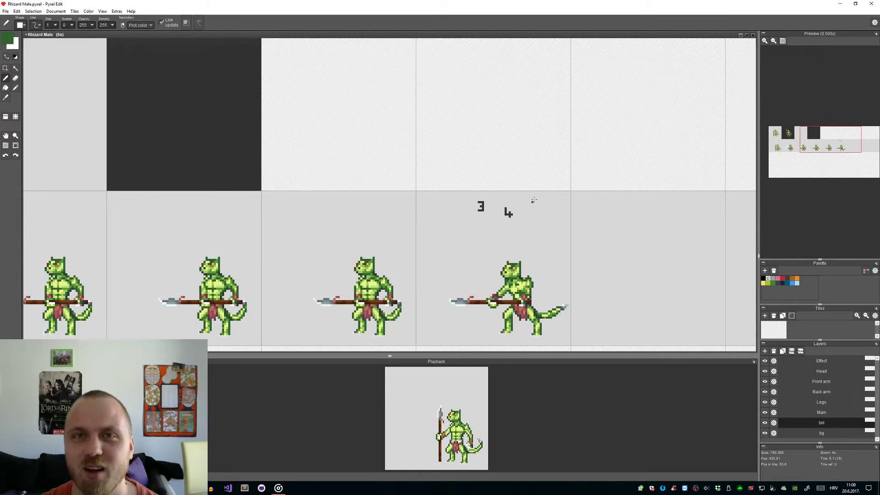
drag(536, 181, 459, 235)
click(548, 254)
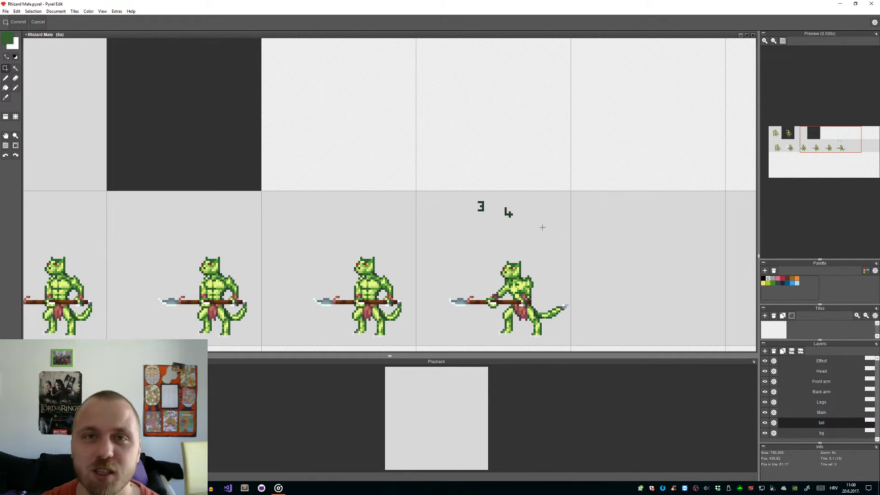
drag(587, 245, 543, 226)
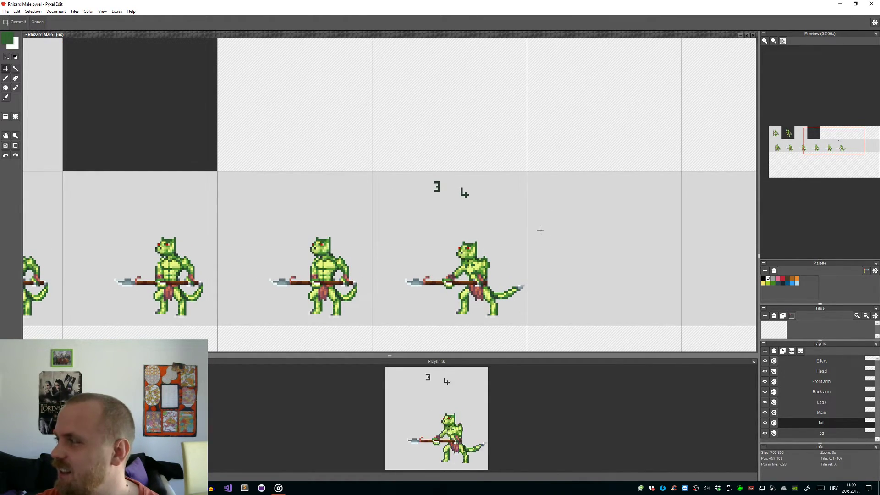
scroll(515, 235, down, 1)
drag(515, 235, 473, 227)
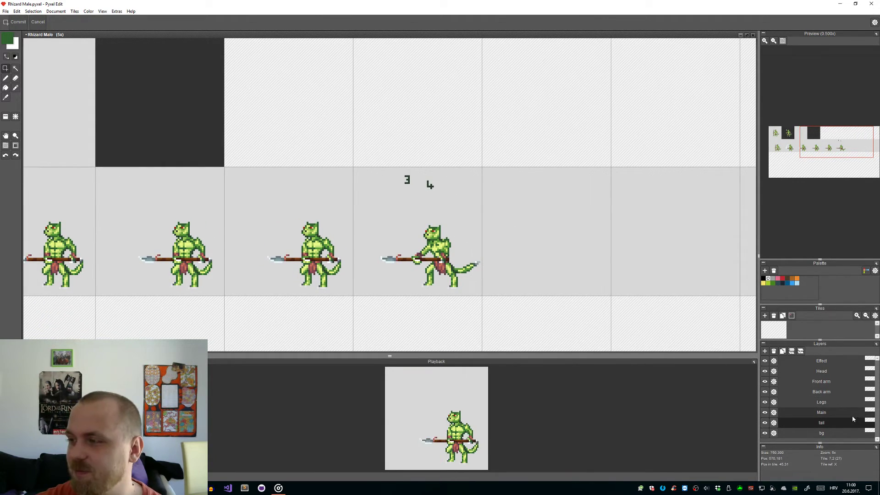
Step: Make the Main layer active and toggle its visibility to check which torso pixels it holds
click(810, 402)
click(770, 414)
scroll(470, 255, up, 5)
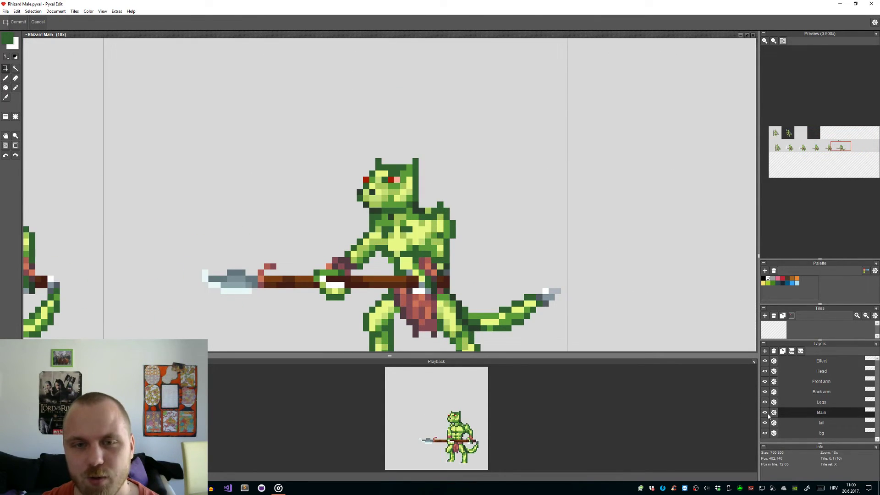
click(769, 414)
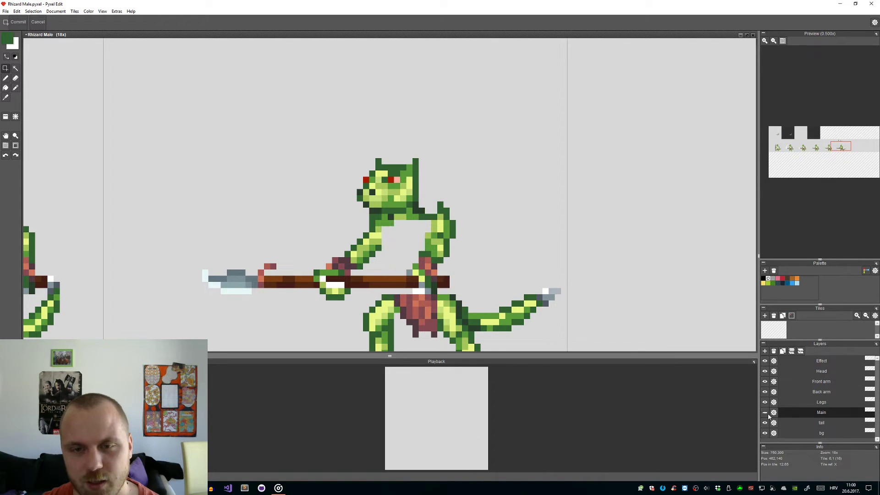
click(769, 415)
click(769, 415)
click(769, 415)
Step: Shade the last frame's waist mid green above the rear hand and trim the outline pixels along its front edge
scroll(406, 264, up, 5)
key(alt)
click(399, 273)
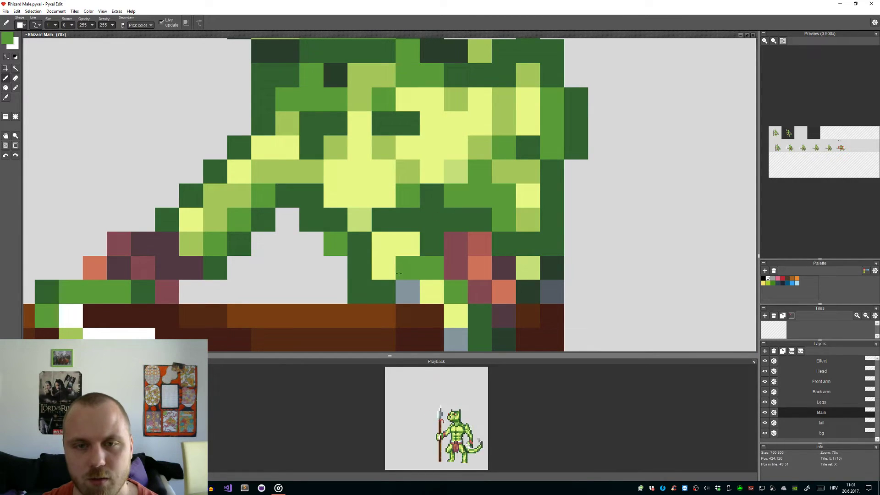
click(408, 251)
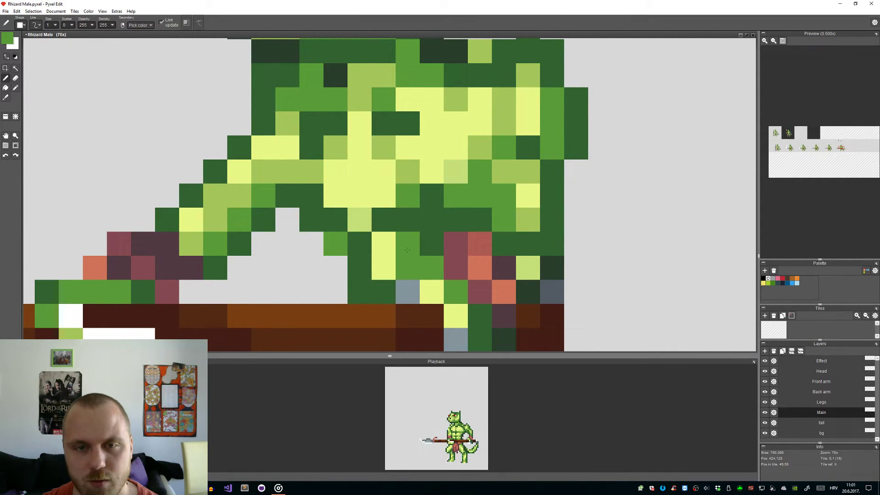
key(e)
scroll(482, 311, down, 4)
scroll(501, 310, up, 1)
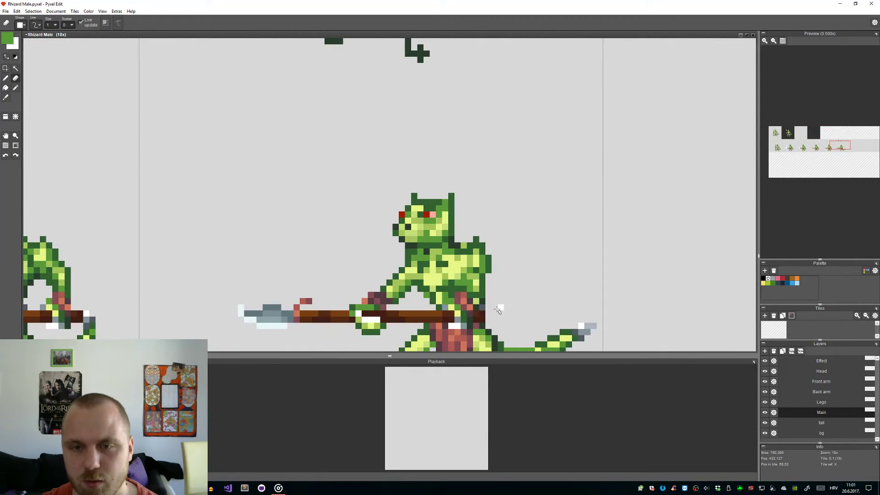
scroll(465, 310, up, 1)
Step: Rework the upper chest shading beside the rear shoulder with green pixels sampled from the torso
key(alt)
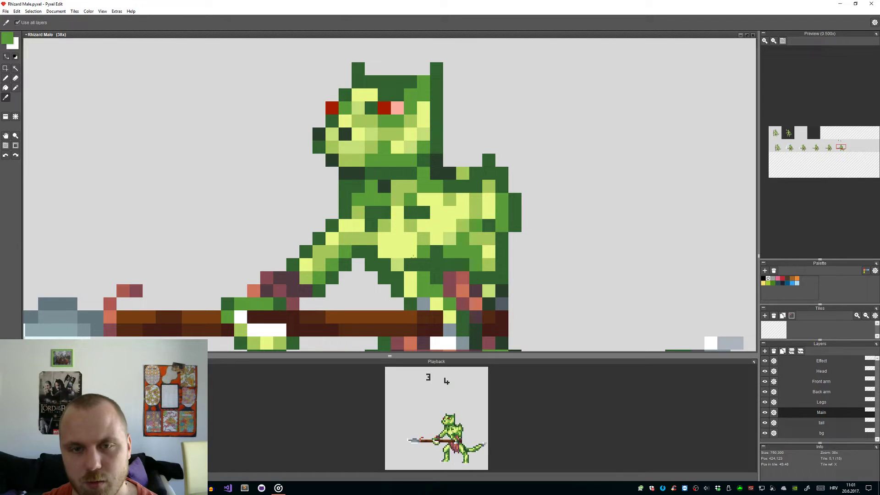
scroll(420, 254, down, 3)
scroll(421, 253, up, 2)
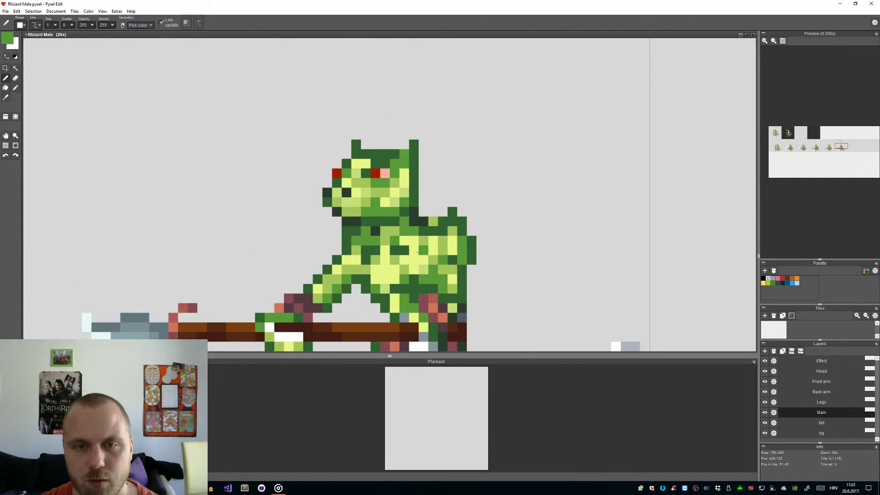
scroll(421, 252, up, 1)
scroll(421, 253, down, 3)
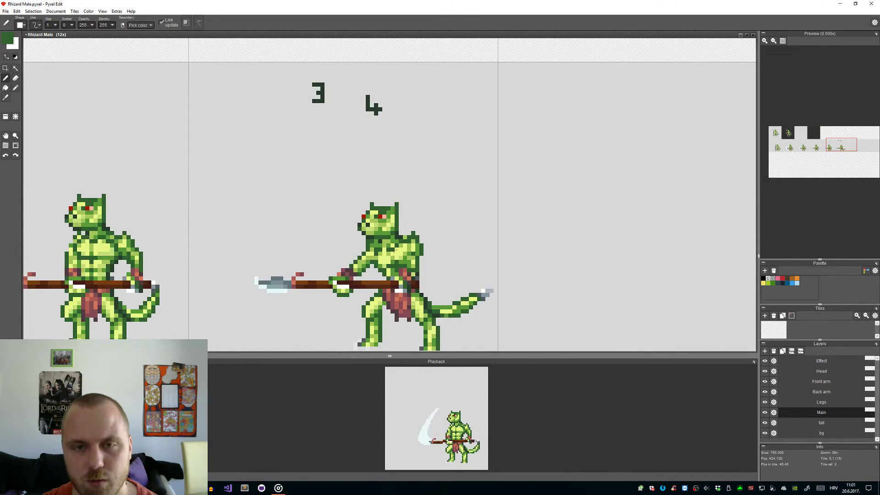
Step: Soften the upper chest below the neck with mid green and light green pixels, undoing the stray last stroke
scroll(408, 243, up, 4)
key(alt)
click(460, 269)
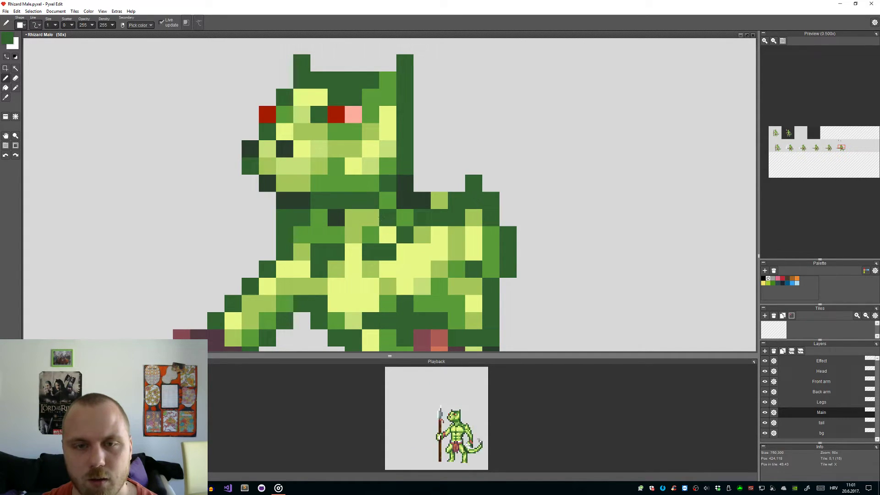
click(379, 221)
click(388, 234)
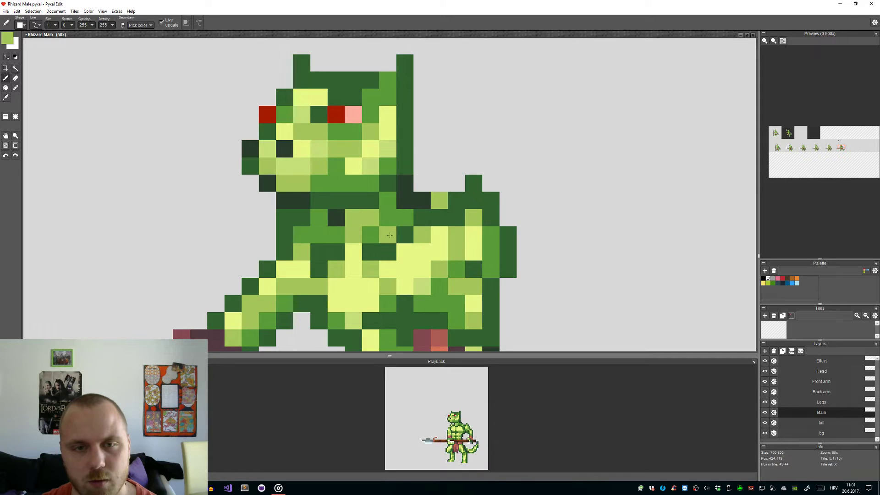
key(ctrl+z)
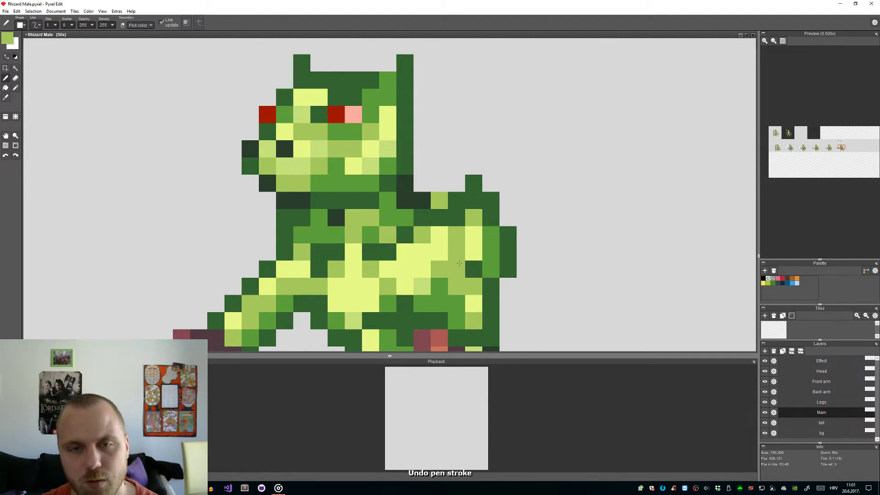
Step: On the Back arm layer, add a light green pixel to the front shoulder just below the neck
scroll(444, 197, down, 8)
scroll(483, 283, up, 6)
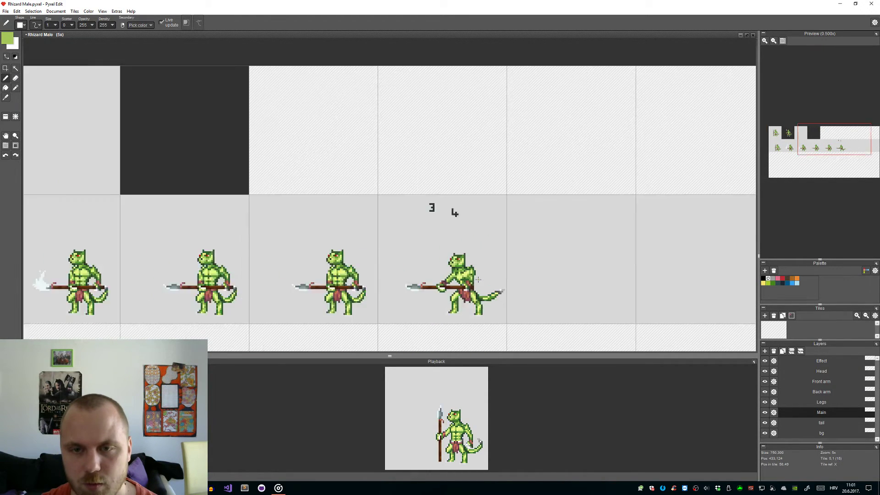
key(alt+Up)
key(alt+Up)
scroll(422, 251, up, 4)
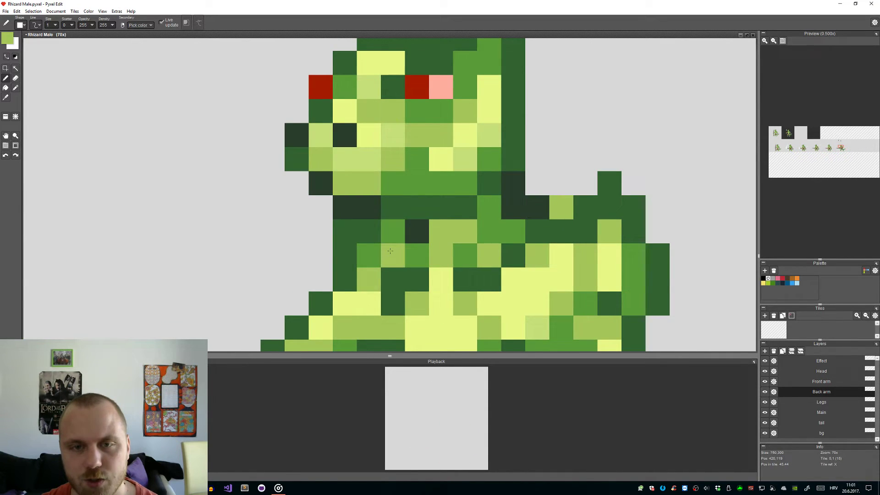
scroll(459, 273, down, 5)
scroll(459, 274, down, 1)
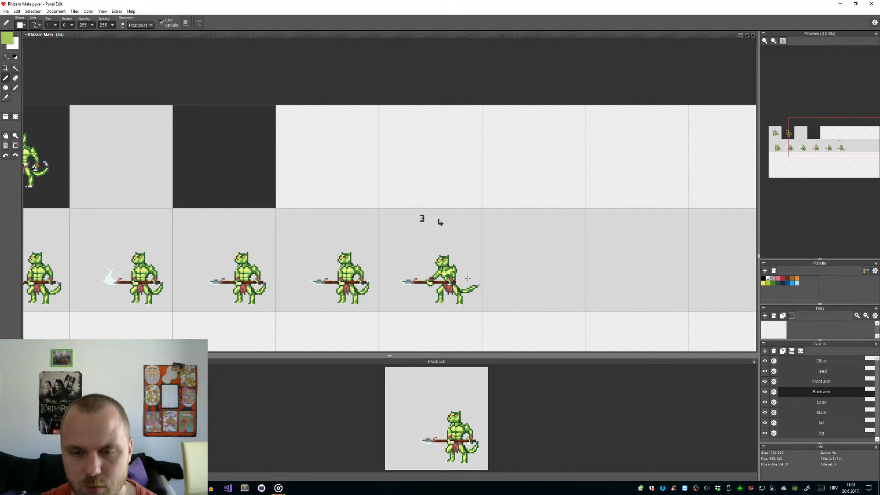
Step: Make the Effect layer active and sample the pale colour of the slash effect in the second attack frame
scroll(475, 301, up, 2)
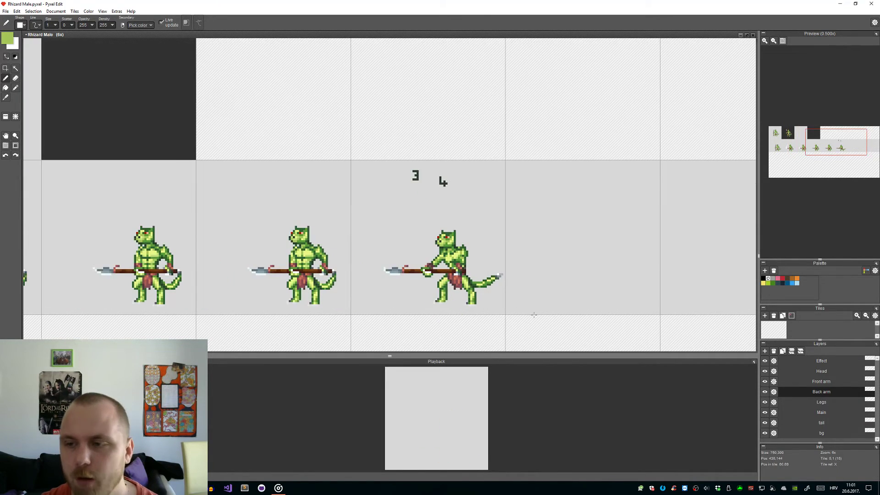
scroll(385, 277, up, 3)
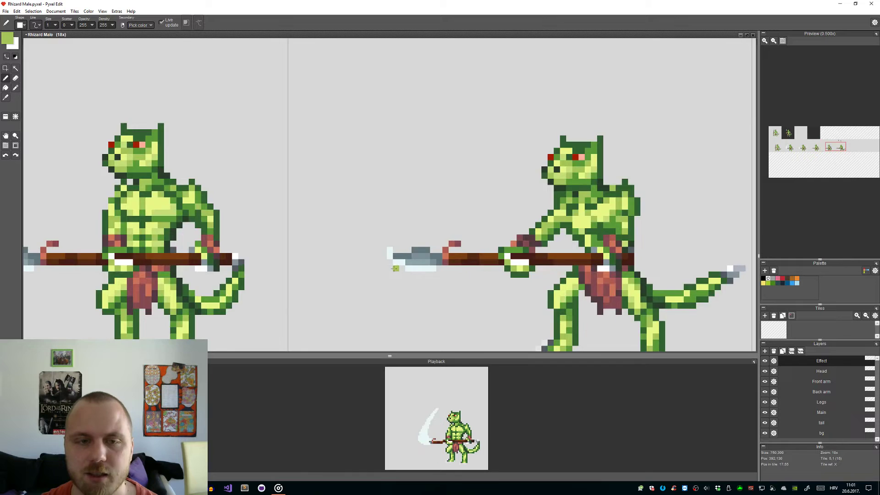
scroll(382, 275, down, 4)
drag(171, 284, 420, 267)
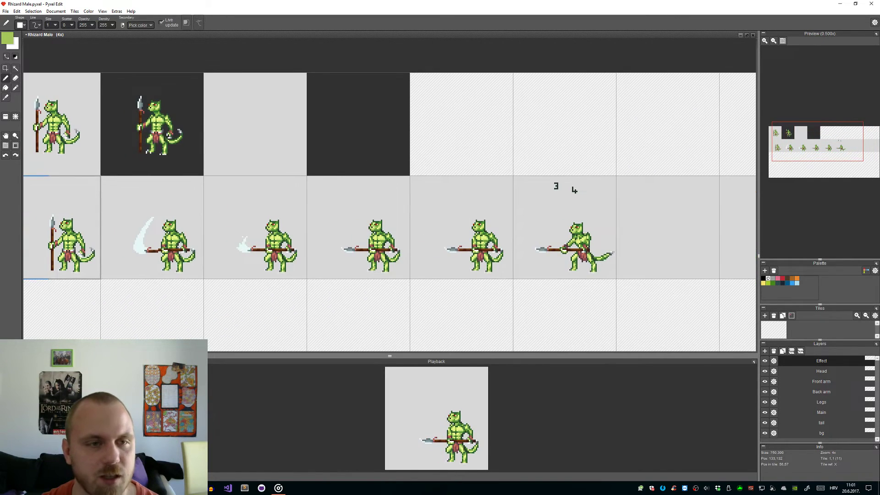
scroll(192, 255, up, 2)
alt+click(118, 242)
scroll(337, 263, down, 2)
Step: Try two long pale thrust trails spreading back from the spear tip in the last frame, and undo both
drag(544, 266, 448, 259)
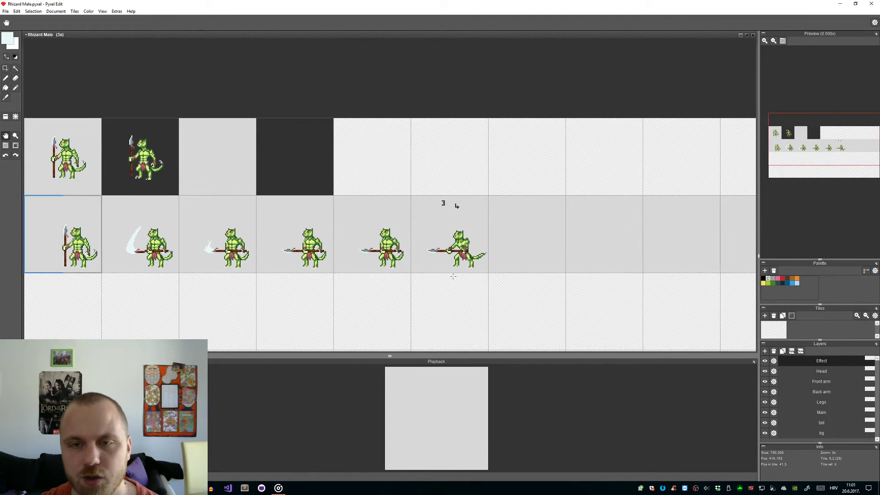
scroll(448, 260, up, 2)
scroll(413, 240, up, 2)
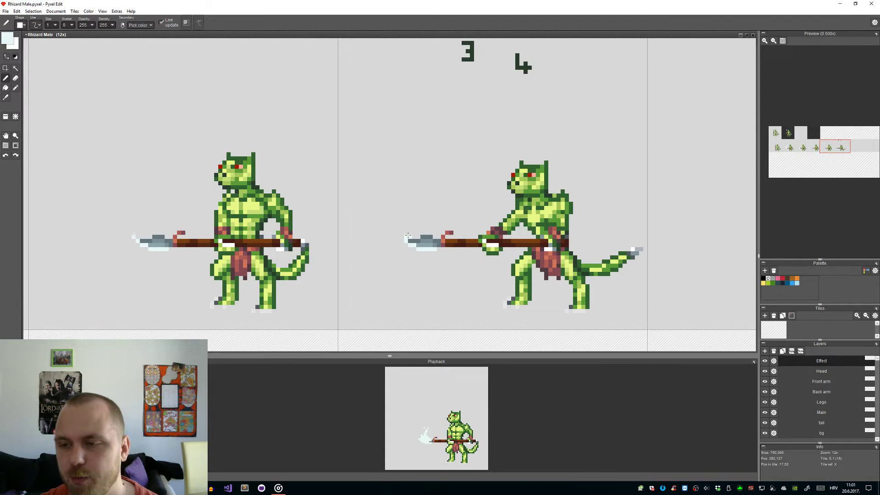
drag(397, 238, 561, 205)
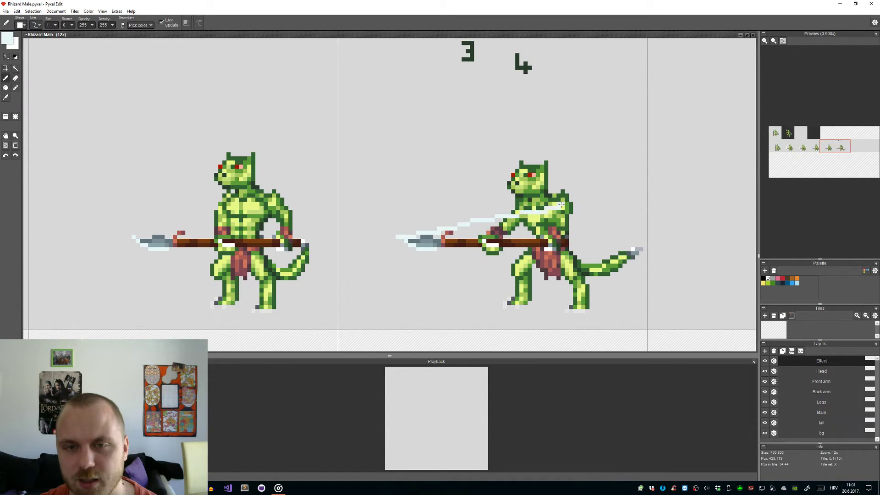
mouse_move(402, 242)
mouse_down()
mouse_move(454, 269)
mouse_move(552, 291)
mouse_up()
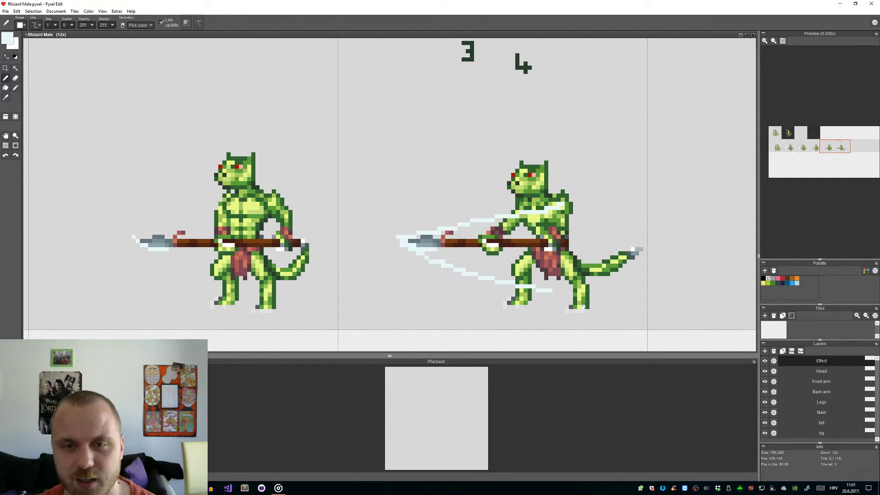
key(ctrl+z)
key(ctrl+z)
scroll(236, 240, up, 1)
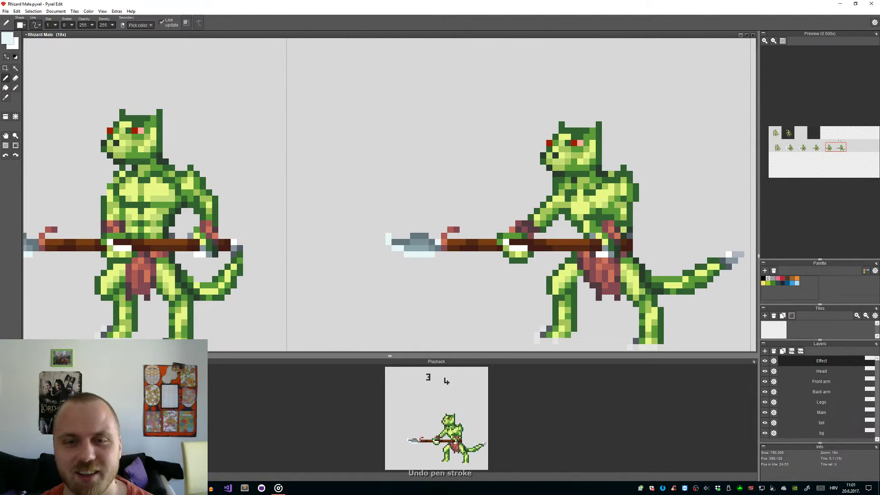
Step: On the Back arm layer, straighten the fourth frame's spear tip by adding a pale pixel and erasing the raised one
scroll(236, 240, down, 2)
scroll(236, 241, down, 1)
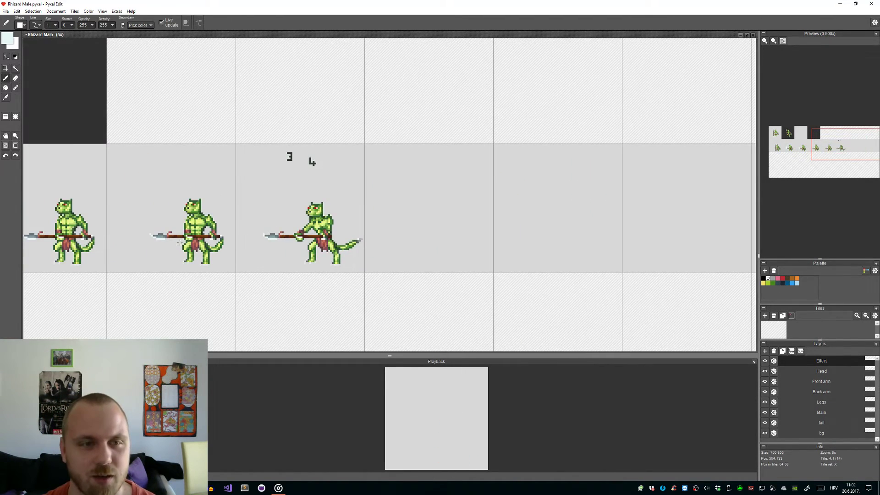
scroll(284, 240, left, 3)
scroll(355, 240, up, 1)
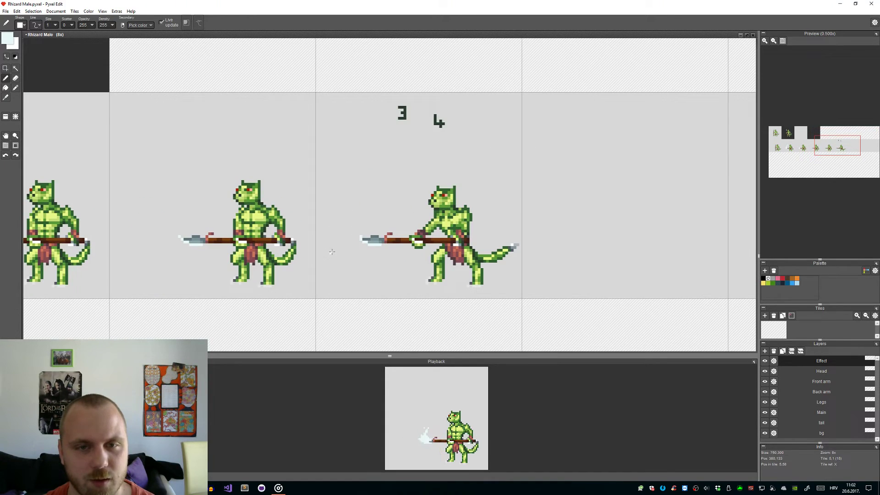
click(825, 393)
scroll(227, 276, down, 3)
drag(169, 287, 407, 289)
scroll(449, 266, up, 8)
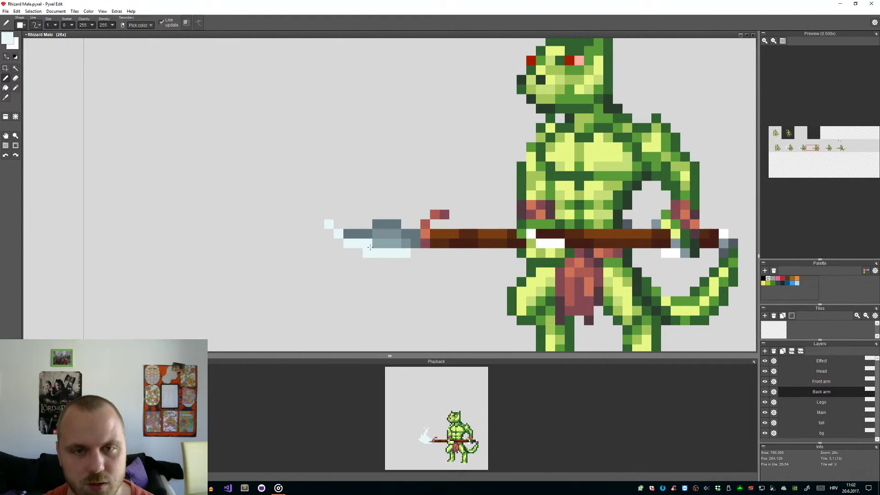
scroll(370, 248, down, 8)
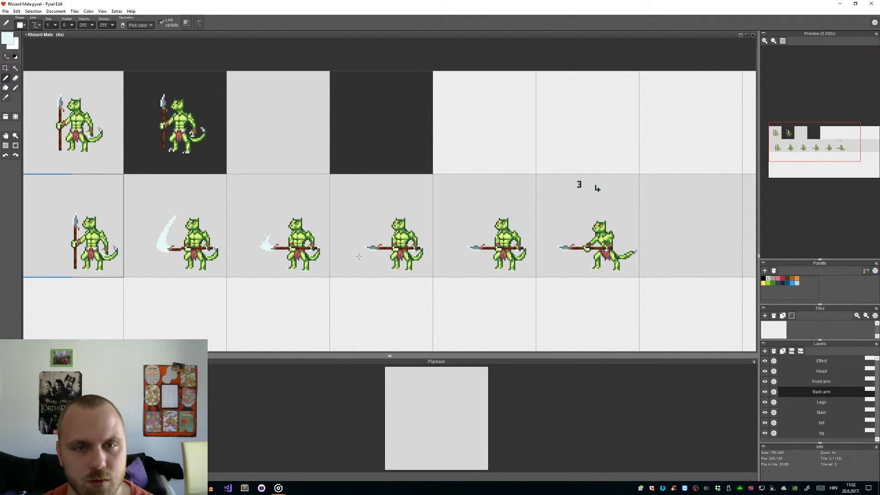
scroll(362, 235, up, 6)
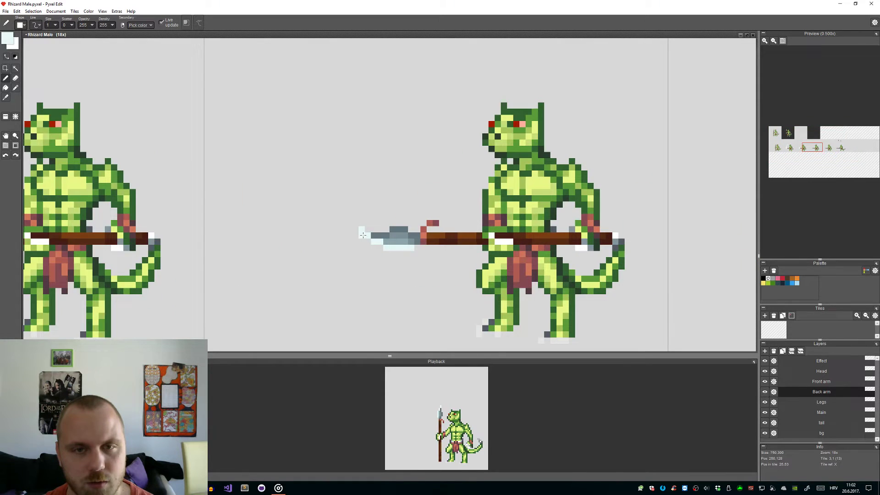
key(e)
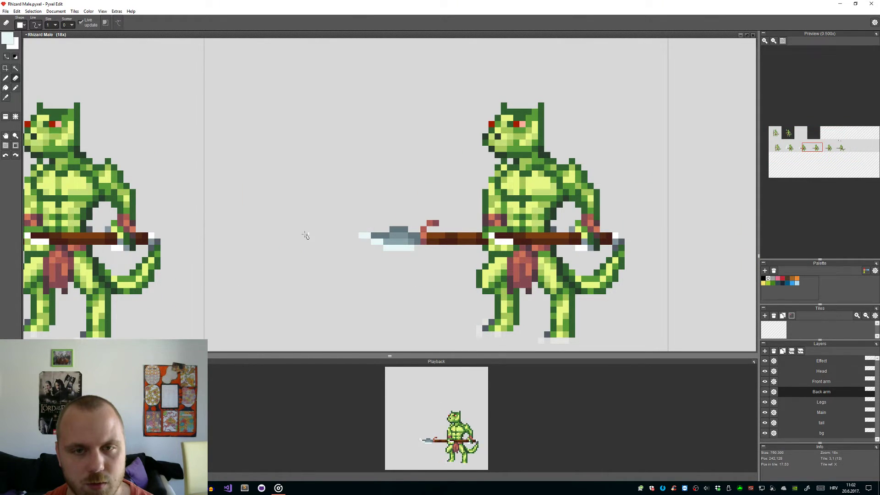
Step: Straighten the pale spear tips in the fifth and last frames by repainting them in line and erasing the raised pixels
scroll(413, 216, down, 6)
scroll(500, 202, up, 8)
key(b)
scroll(390, 207, down, 8)
key(e)
scroll(379, 222, up, 2)
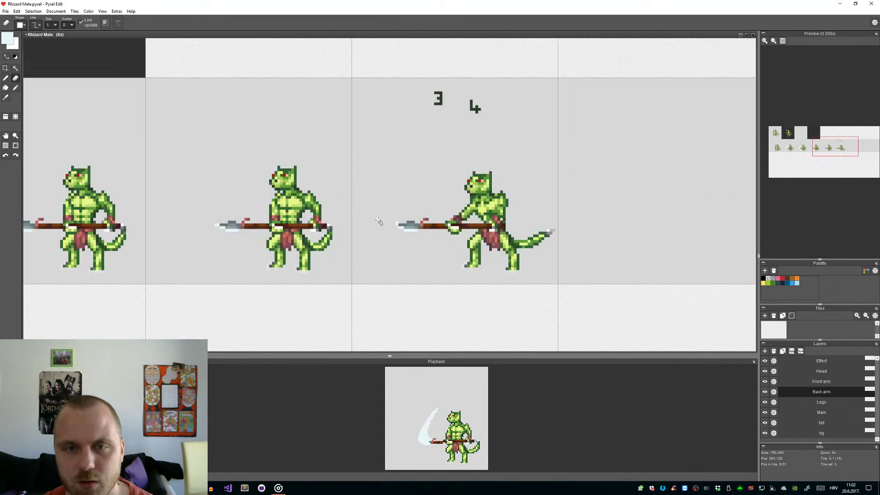
scroll(379, 222, up, 4)
key(b)
scroll(441, 265, down, 7)
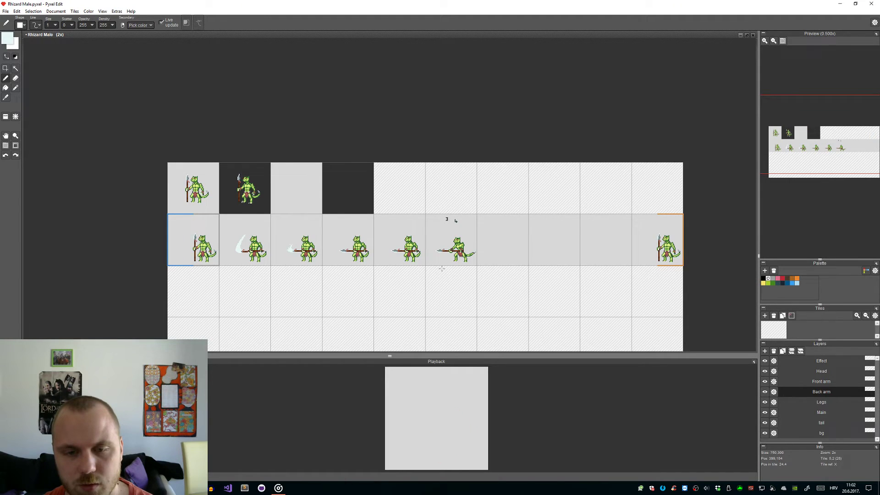
scroll(458, 272, up, 1)
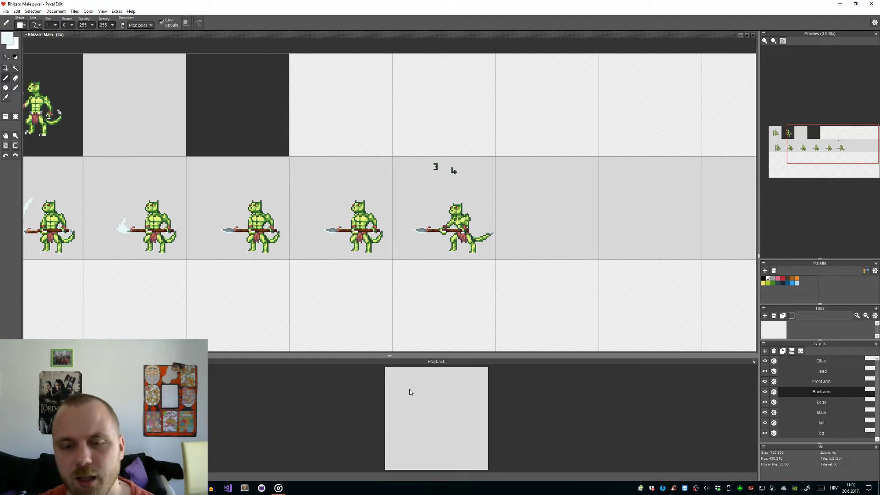
scroll(444, 243, up, 2)
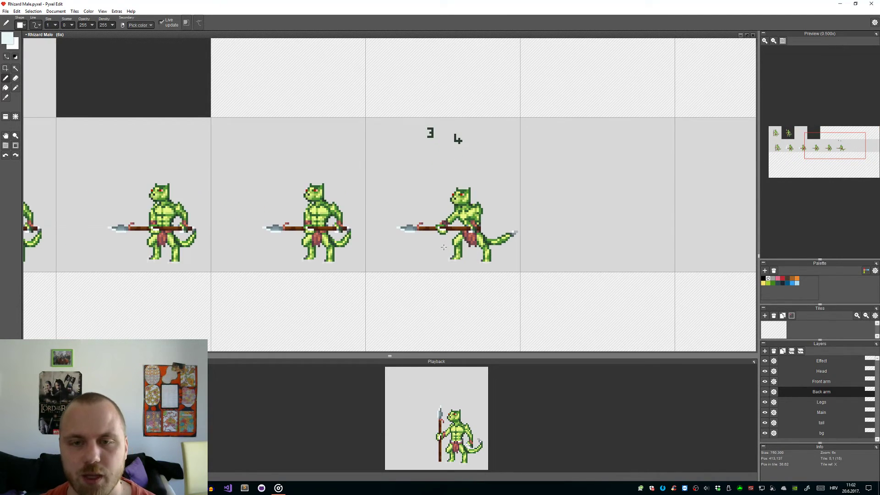
scroll(444, 247, up, 2)
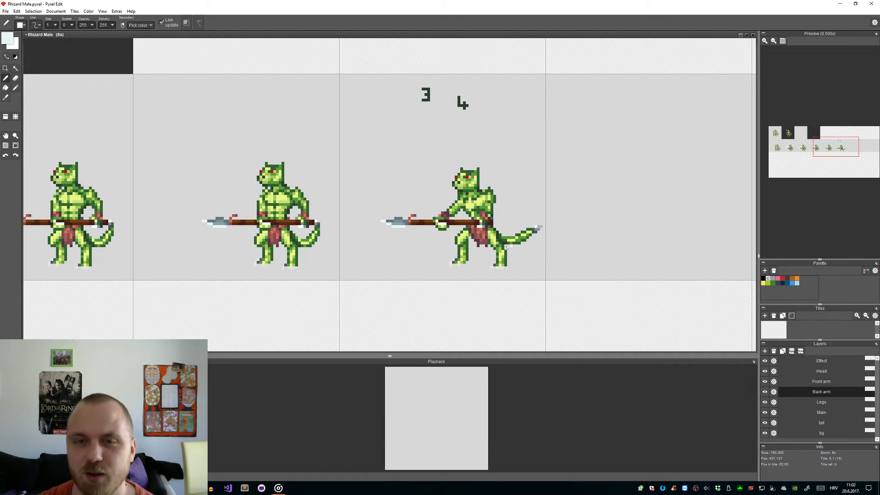
scroll(509, 248, down, 5)
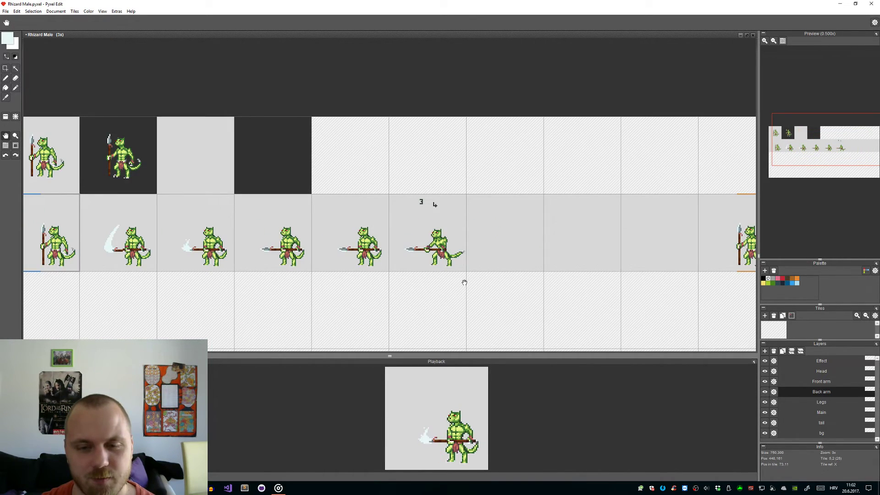
scroll(411, 150, up, 7)
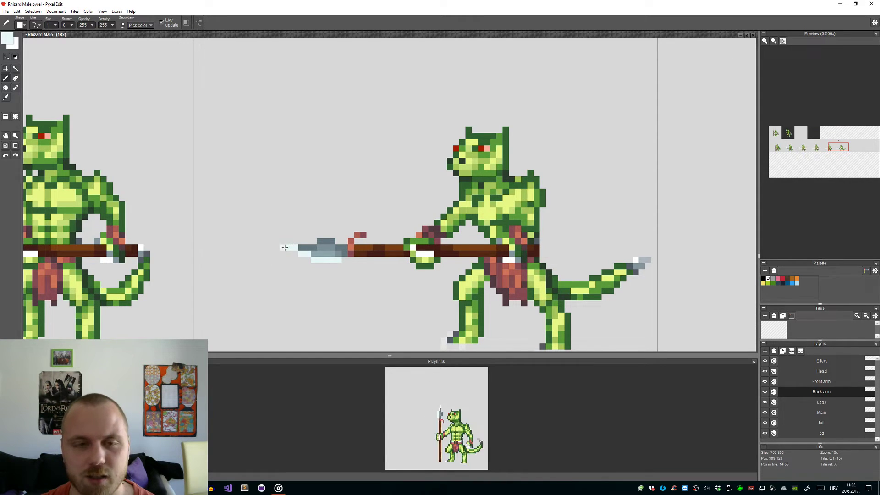
Step: Try a stepped pale thrust trail edge rising back from the spear tip in the last frame, erasing and redrawing its rear part
scroll(285, 248, down, 3)
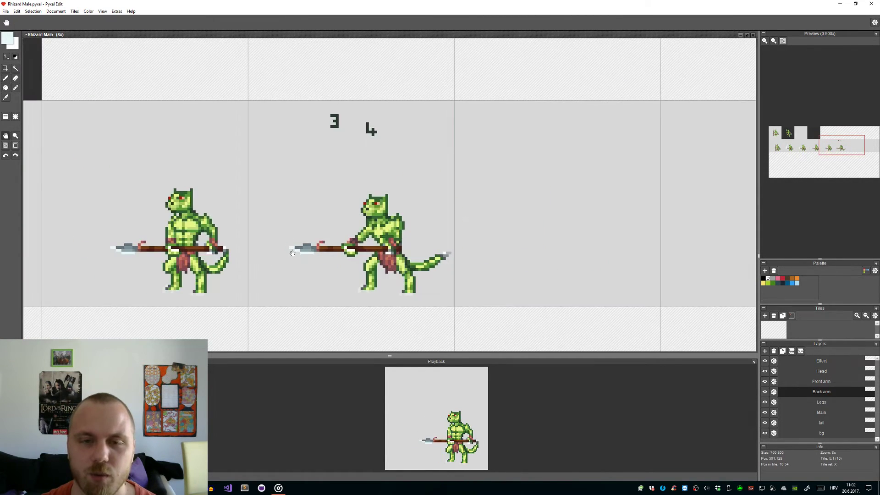
drag(292, 253, 402, 261)
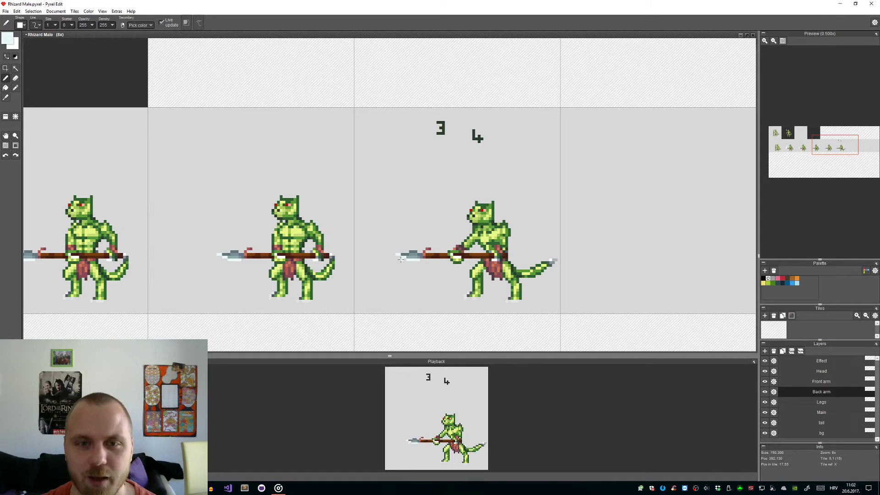
scroll(401, 259, up, 4)
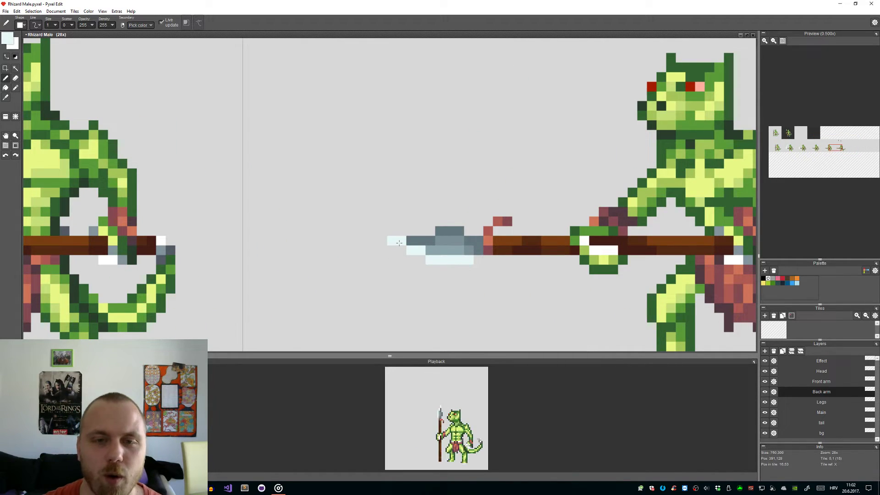
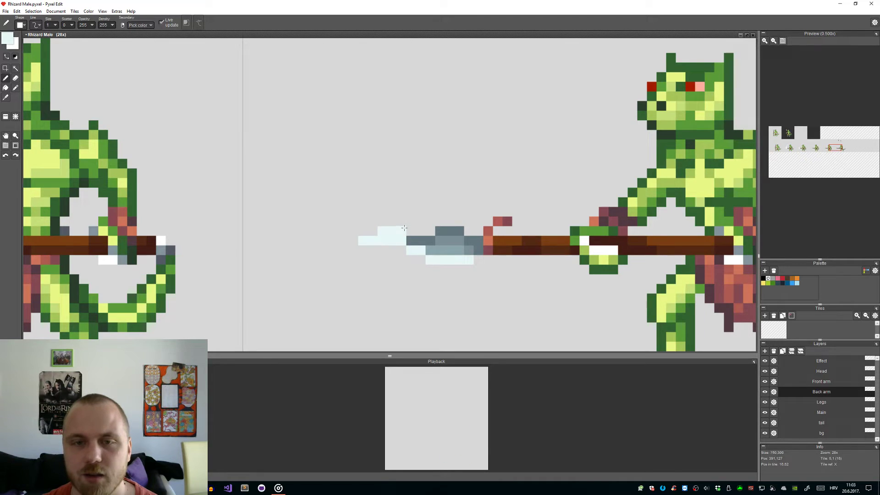
click(431, 212)
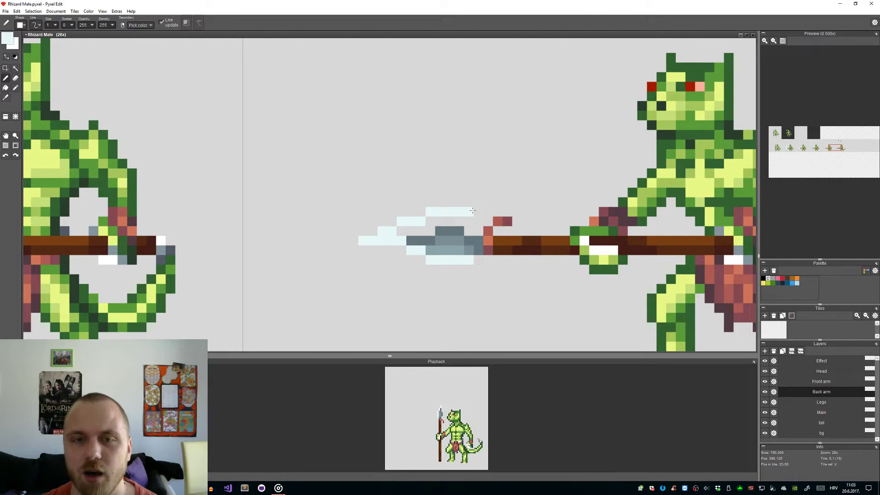
key(e)
mouse_move(399, 221)
mouse_down()
mouse_move(463, 213)
mouse_move(431, 213)
mouse_move(392, 230)
mouse_move(373, 222)
mouse_move(458, 213)
mouse_up()
scroll(392, 231, up, 1)
key(b)
scroll(461, 214, down, 4)
scroll(512, 221, down, 1)
scroll(488, 213, up, 4)
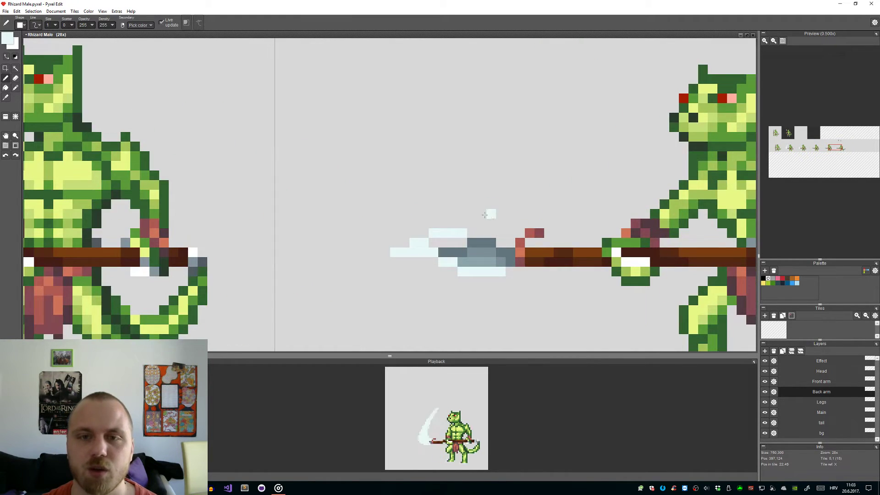
Step: Extend the trail's upper edge in stepped pale segments above the spearhead and back toward the front arm
click(464, 224)
drag(464, 224, 494, 223)
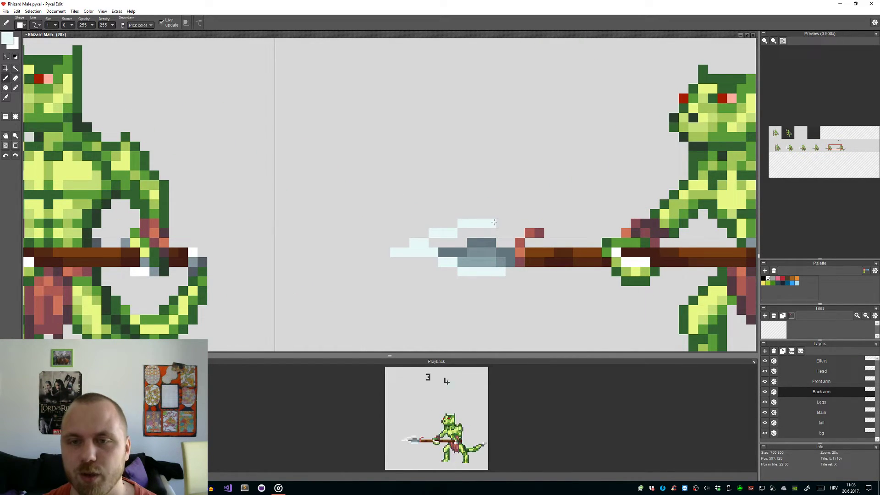
scroll(516, 222, down, 3)
scroll(436, 220, up, 3)
mouse_move(387, 219)
mouse_down()
mouse_move(376, 219)
mouse_move(503, 210)
mouse_up()
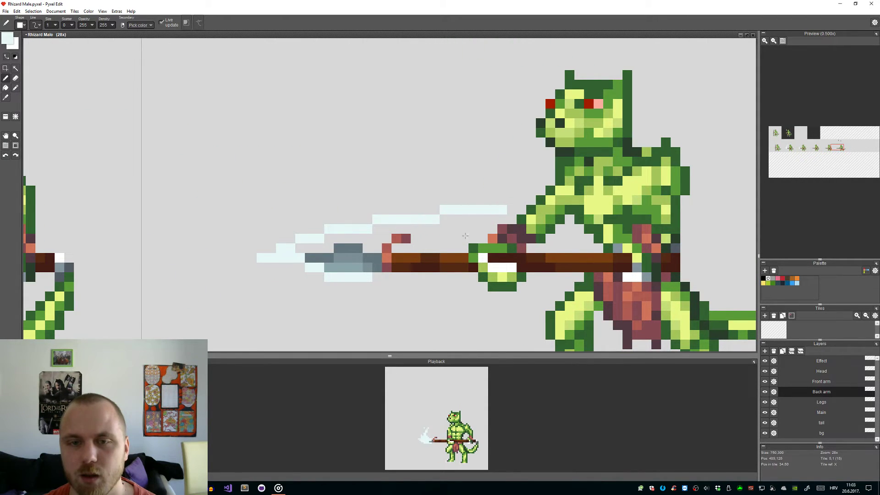
Step: Draw a matching stepped lower trail edge beneath the spear and close the outline with a pale line across the shaft
scroll(471, 230, down, 3)
scroll(456, 243, up, 3)
key(e)
drag(454, 187, 514, 188)
key(b)
mouse_move(310, 257)
mouse_down()
mouse_move(336, 269)
mouse_move(448, 272)
mouse_up()
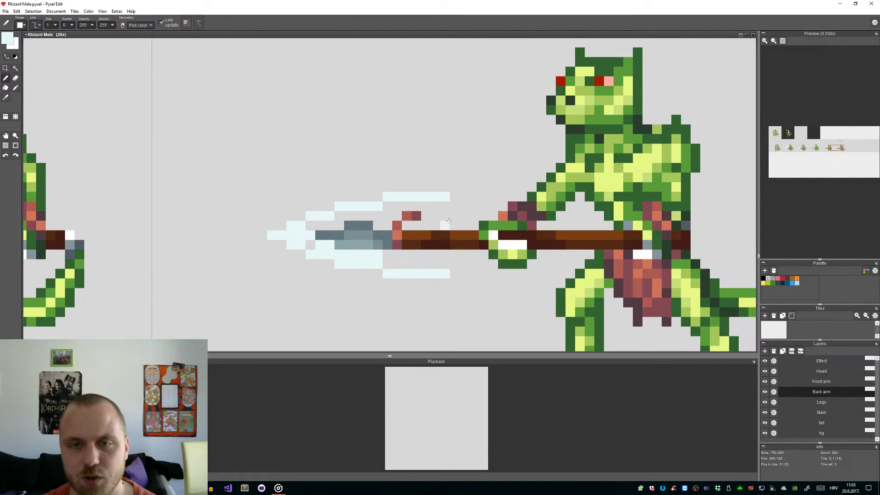
mouse_move(436, 206)
mouse_down()
mouse_move(445, 206)
mouse_move(445, 264)
mouse_move(418, 246)
mouse_up()
key(f)
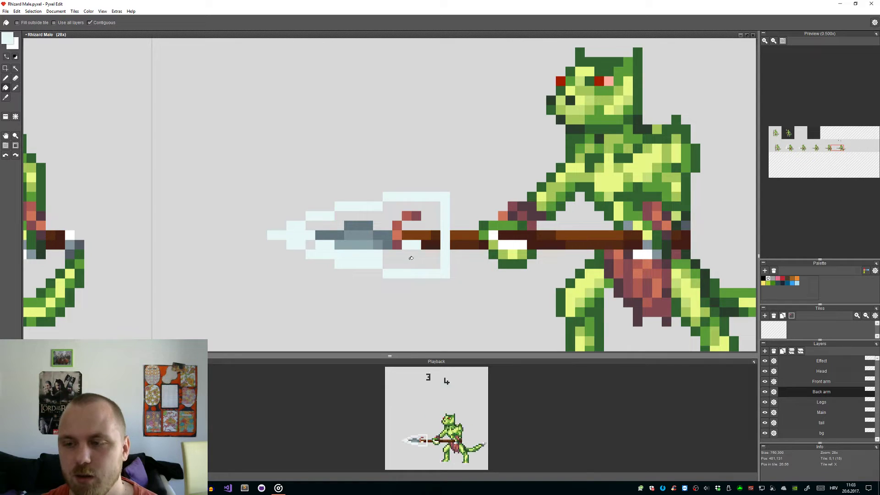
Step: Undo the last fill and try selecting the pale trail outline with the Magic Wand
key(ctrl+z)
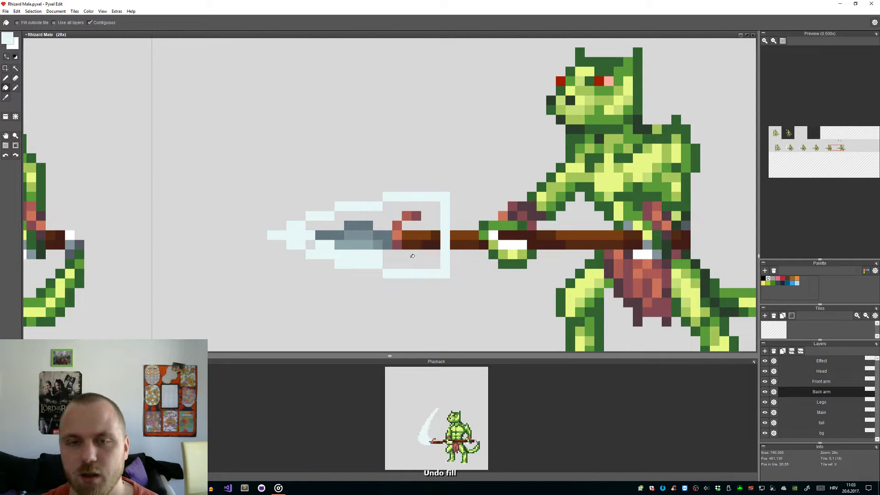
key(w)
click(430, 272)
shift+click(311, 258)
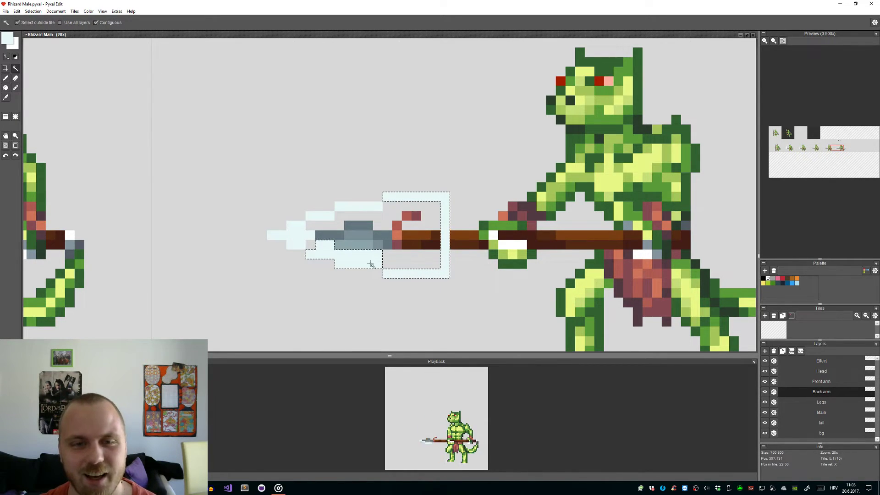
click(426, 298)
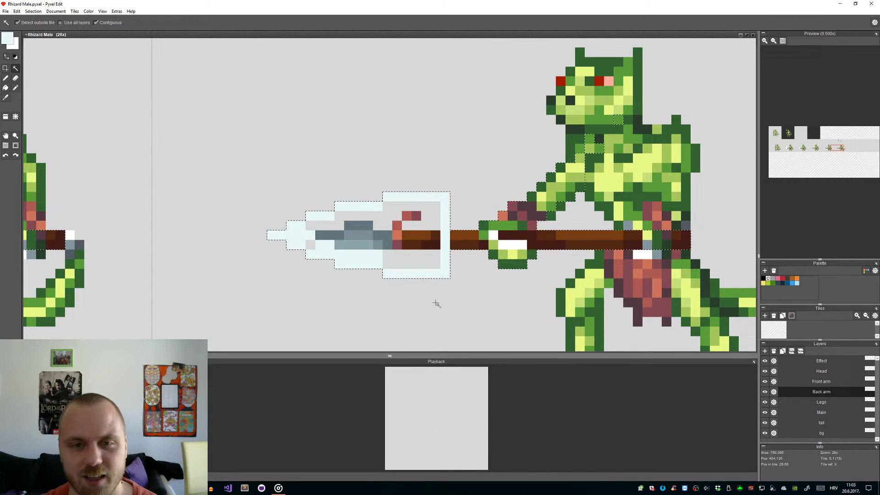
Step: Undo all the pale trail strokes drawn on the Back arm layer in the last frame
key(ctrl+z)
key(ctrl+z)
key(ctrl+z)
key(ctrl+z)
key(ctrl+z)
key(ctrl+z)
key(ctrl+z)
key(ctrl+z)
key(ctrl+z)
key(ctrl+z)
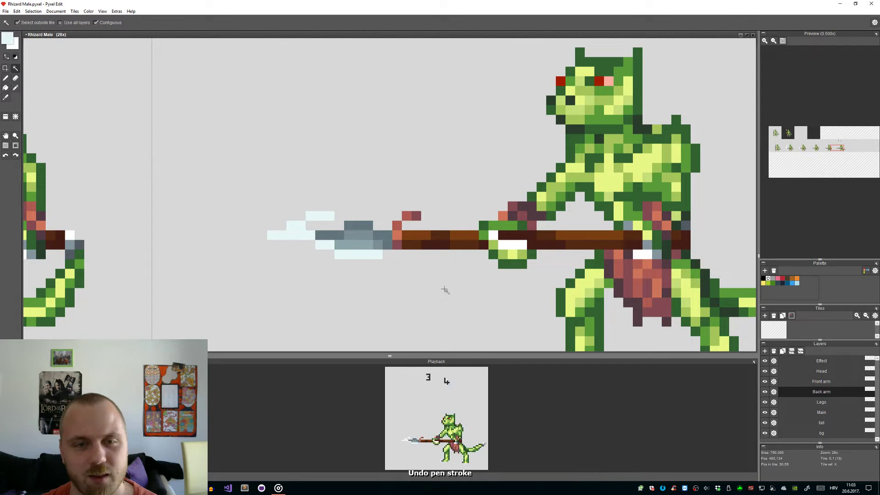
key(ctrl+z)
key(ctrl+z)
key(ctrl+z)
key(ctrl+z)
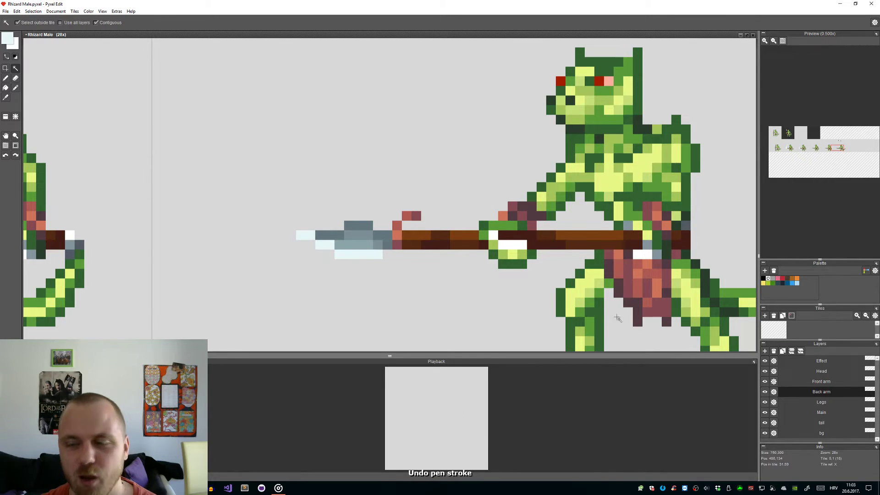
Step: On the Effect layer, draw a stepped pale upper trail edge from ahead of the spear tip back toward the front hand
click(828, 362)
scroll(344, 246, up, 2)
key(b)
mouse_move(260, 232)
mouse_down()
mouse_move(284, 219)
mouse_move(373, 202)
mouse_move(396, 188)
mouse_move(437, 192)
mouse_move(417, 183)
mouse_move(448, 178)
mouse_move(402, 190)
mouse_move(451, 189)
mouse_move(407, 186)
mouse_move(372, 207)
mouse_move(376, 193)
mouse_move(499, 179)
mouse_up()
key(e)
key(b)
click(306, 258)
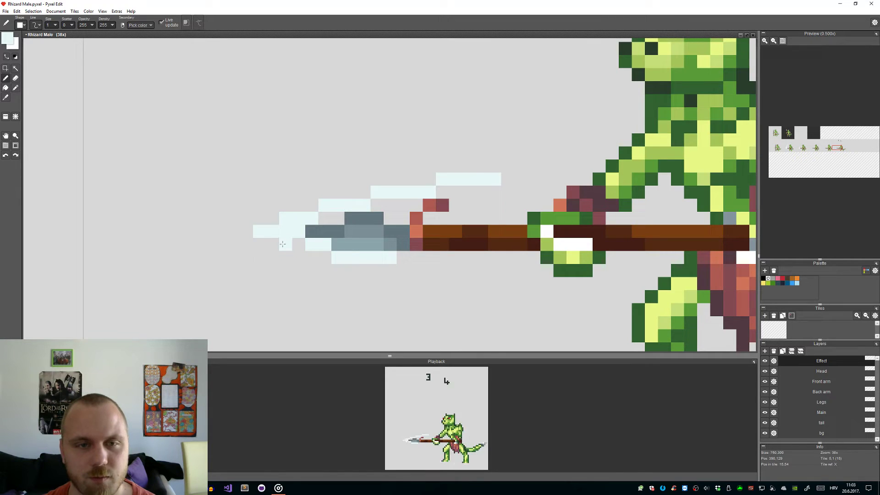
Step: Select the upper trail edge and place a vertically flipped copy below the spear as the lower edge
key(s)
drag(502, 237, 240, 161)
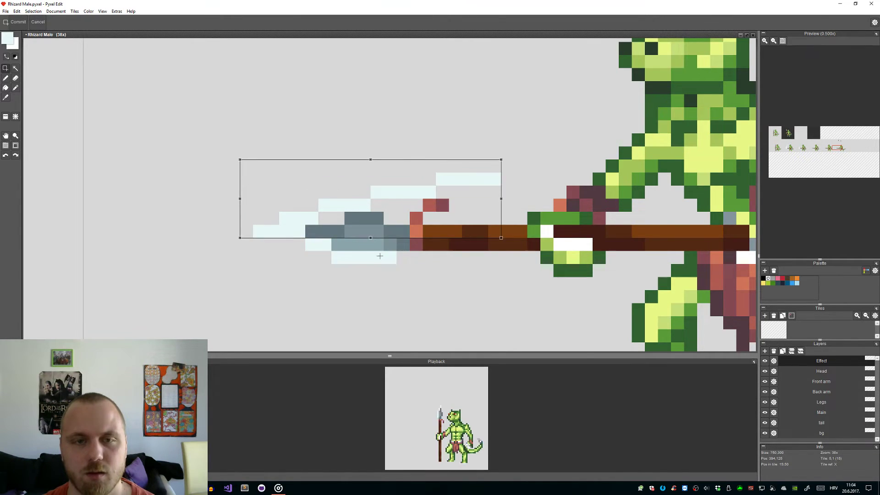
scroll(358, 266, down, 3)
mouse_move(442, 243)
mouse_down()
mouse_move(441, 317)
mouse_move(399, 270)
mouse_up()
click(435, 305)
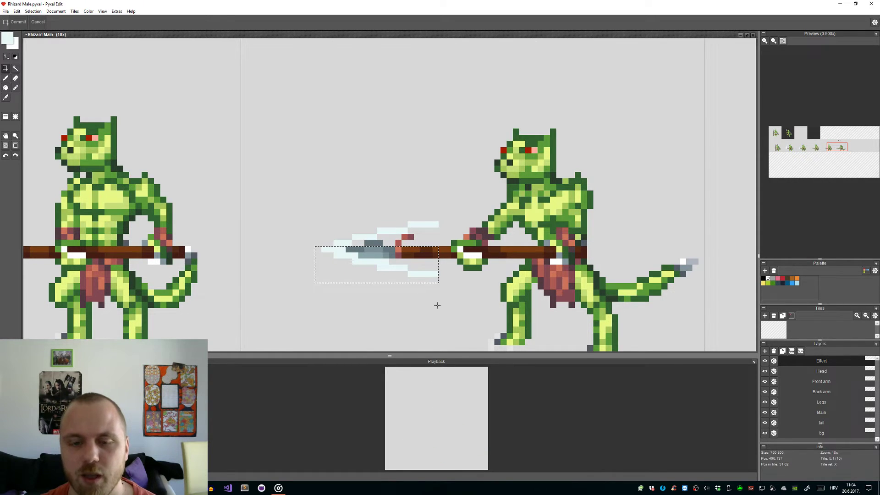
Step: Fill the area between the upper and lower trail edges with the same pale colour
scroll(431, 272, up, 3)
key(f)
click(441, 202)
click(388, 274)
scroll(381, 275, down, 5)
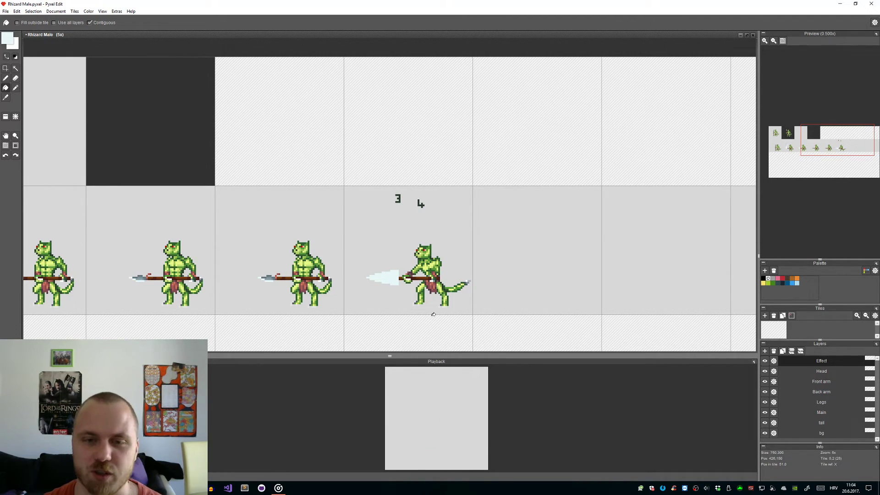
scroll(408, 276, up, 2)
scroll(382, 286, up, 4)
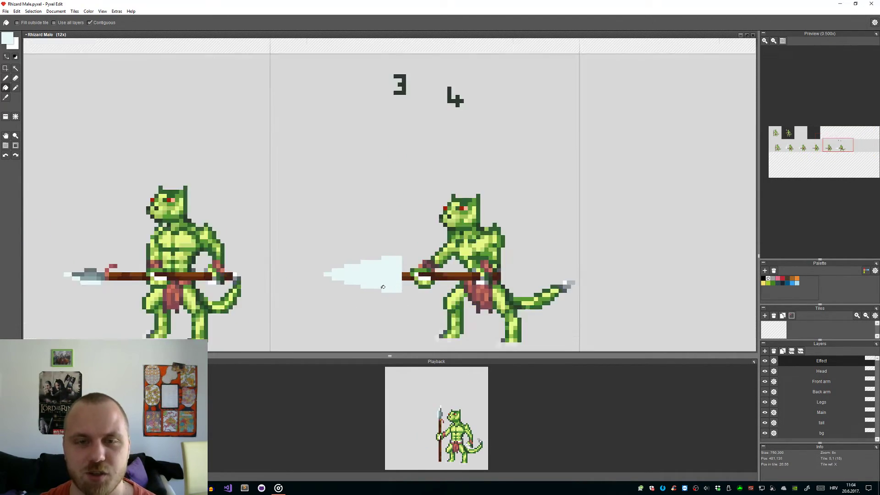
Step: Erase the middle of the pale trail around the spearhead and shaft, leaving two prongs pointing back
key(e)
mouse_move(425, 239)
mouse_down()
mouse_move(378, 247)
mouse_move(432, 243)
mouse_move(356, 256)
mouse_move(451, 269)
mouse_move(336, 258)
mouse_move(462, 279)
mouse_move(409, 280)
mouse_move(306, 258)
mouse_move(423, 267)
mouse_up()
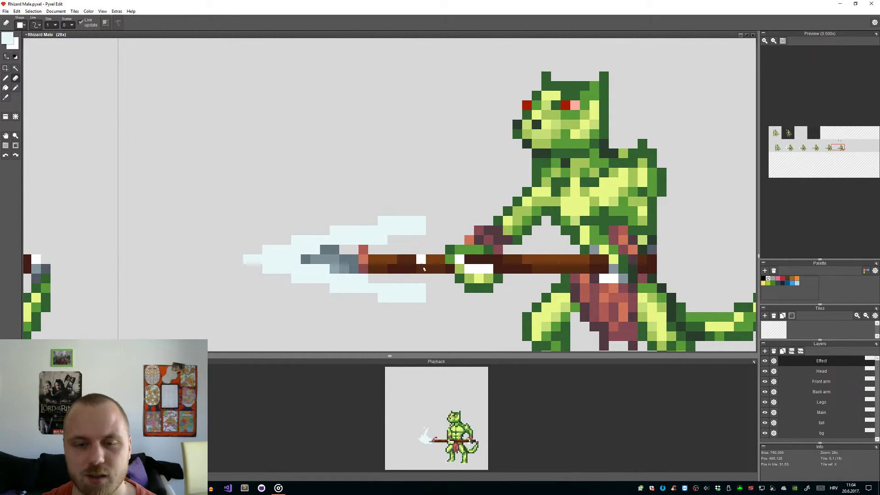
scroll(395, 269, down, 1)
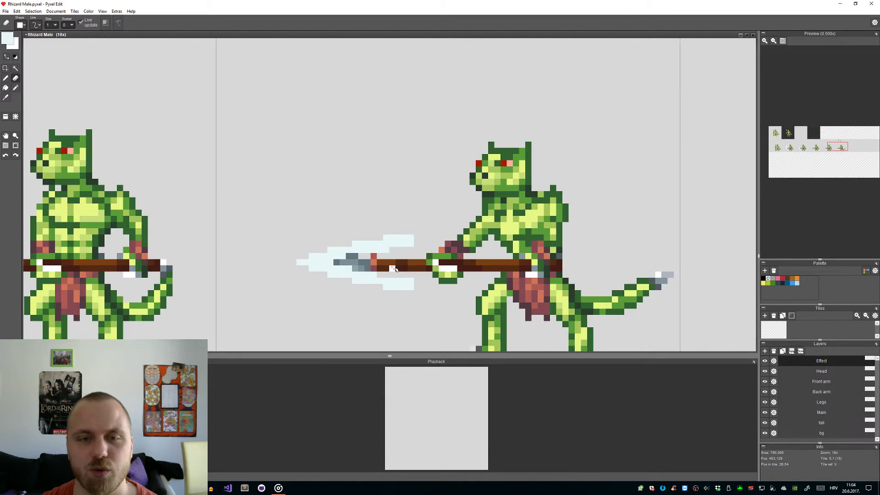
scroll(395, 269, down, 1)
scroll(399, 273, down, 2)
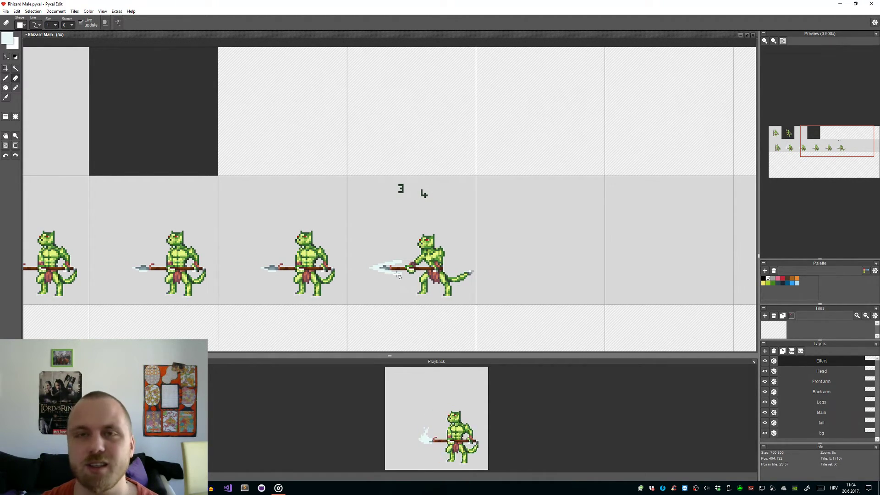
Step: Paint pale pixels over the front of the spearhead and add short inner streaks between the trail's prongs
scroll(422, 264, up, 3)
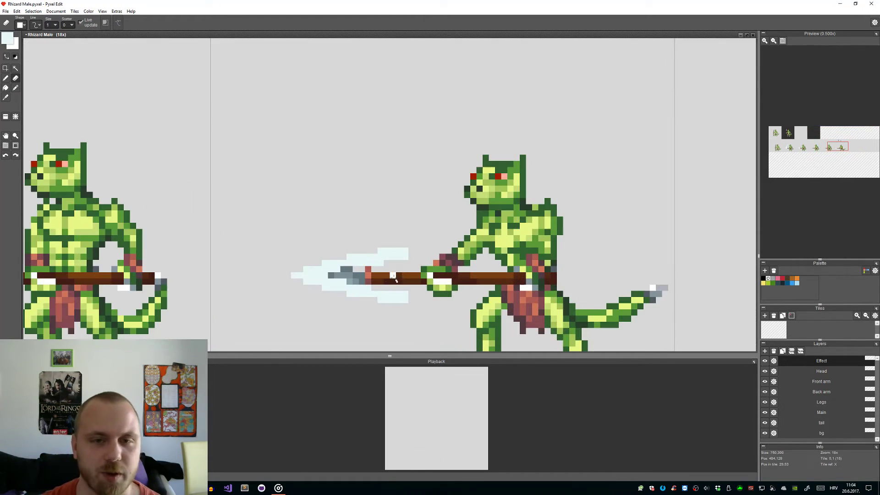
scroll(388, 282, down, 3)
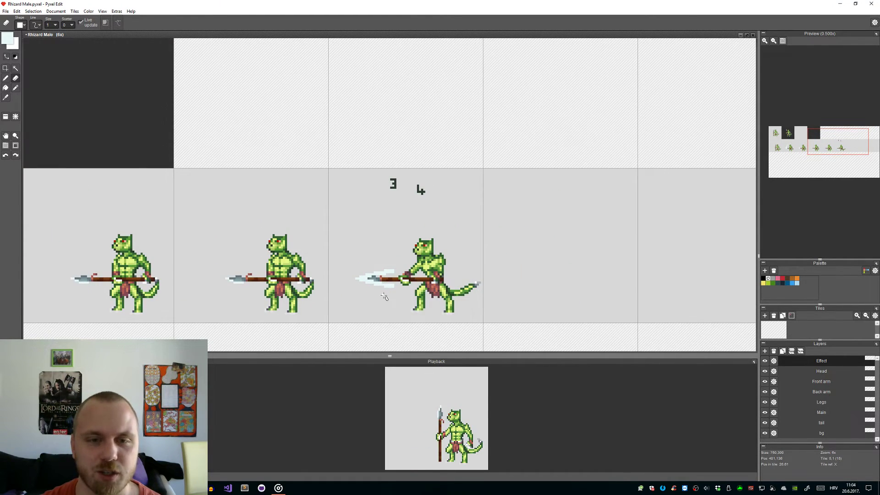
scroll(384, 297, up, 1)
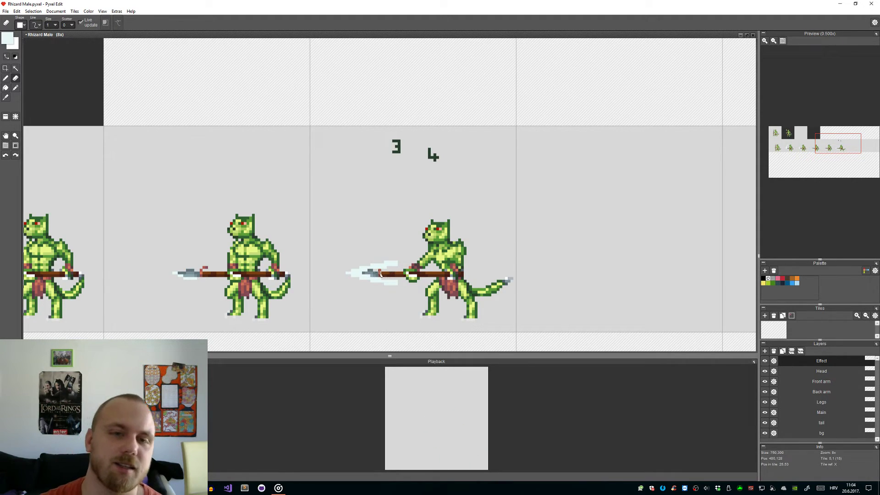
scroll(405, 276, up, 4)
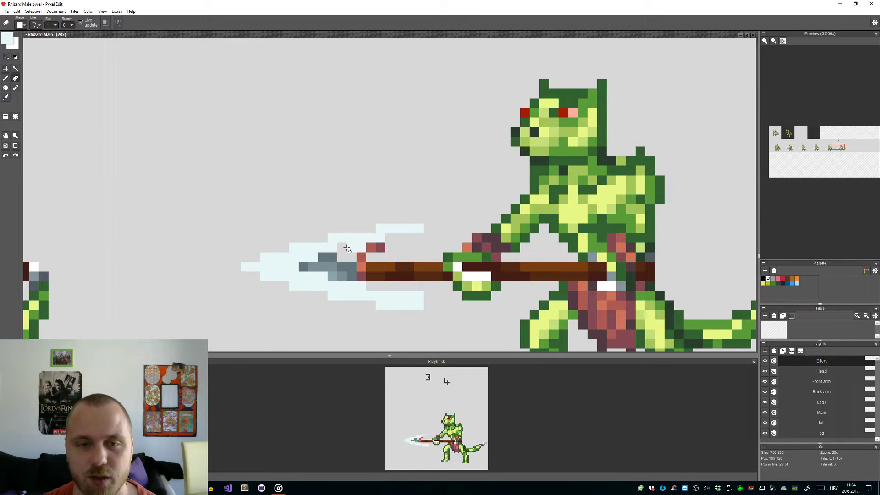
key(b)
scroll(392, 298, up, 1)
mouse_move(393, 299)
mouse_down()
mouse_move(355, 286)
mouse_move(307, 246)
mouse_move(390, 250)
mouse_move(343, 244)
mouse_move(380, 231)
mouse_move(347, 227)
mouse_move(420, 232)
mouse_up()
mouse_move(315, 256)
mouse_down()
mouse_move(274, 257)
mouse_move(323, 258)
mouse_up()
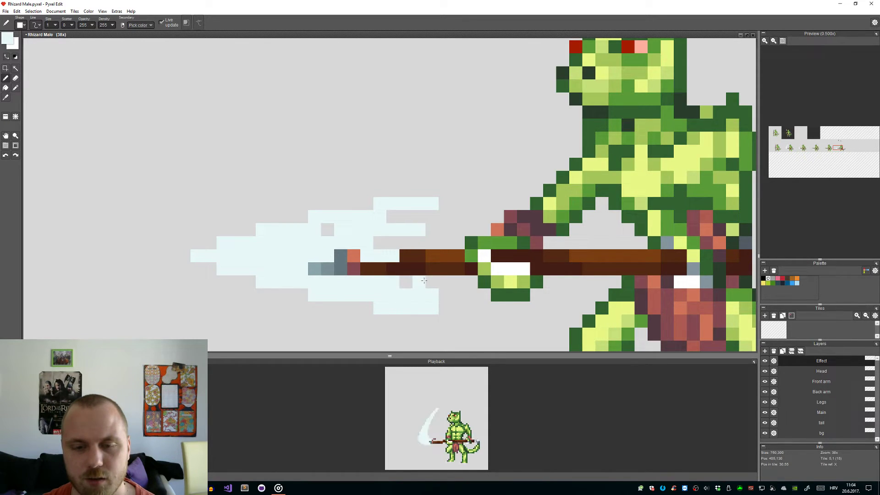
Step: Erase the stray pale pixels beneath the shaft to thin the lower inner streak of the thrust trail
scroll(424, 281, down, 5)
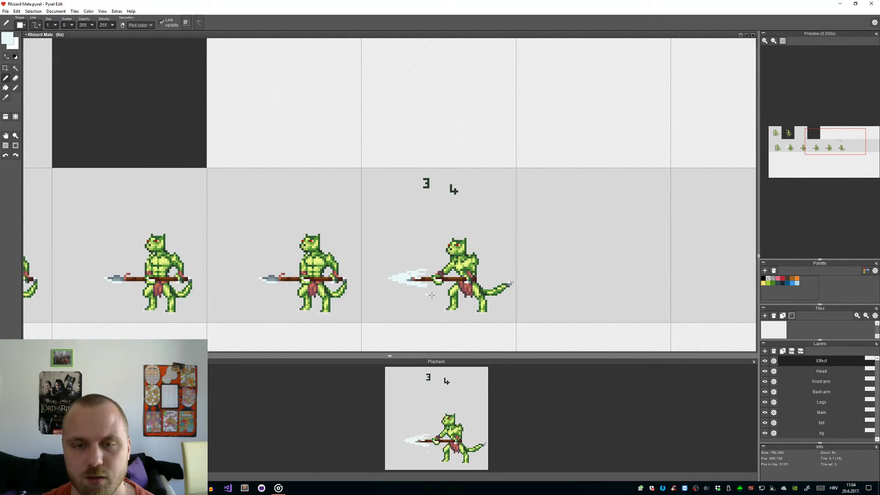
scroll(429, 295, up, 4)
key(e)
drag(410, 274, 400, 274)
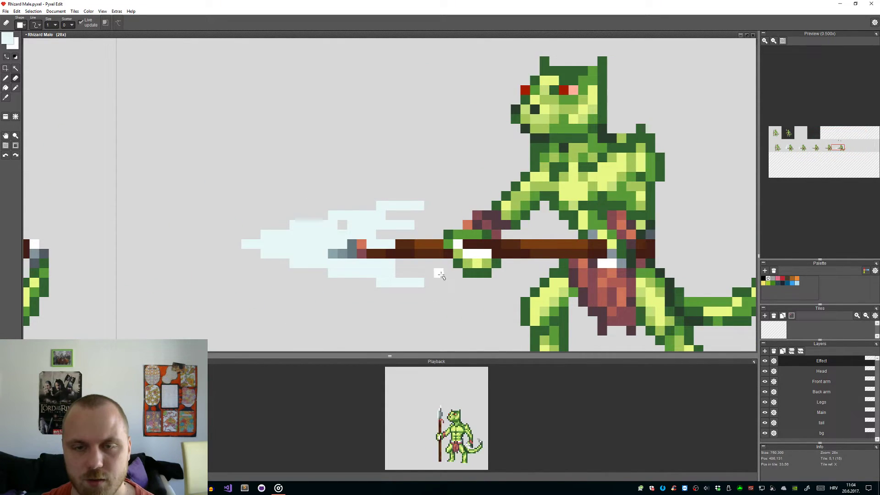
click(390, 264)
key(b)
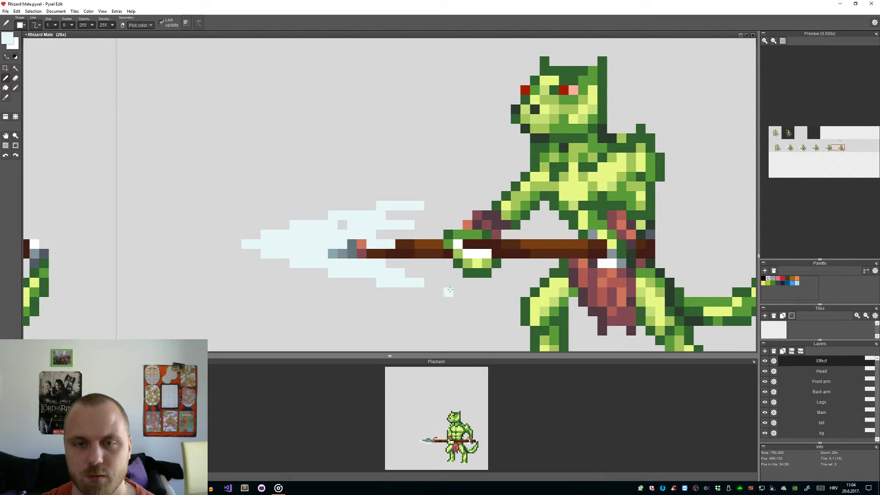
Step: Trim the rear end of the lower prong of the pale thrust trail in the last frame
scroll(458, 293, down, 5)
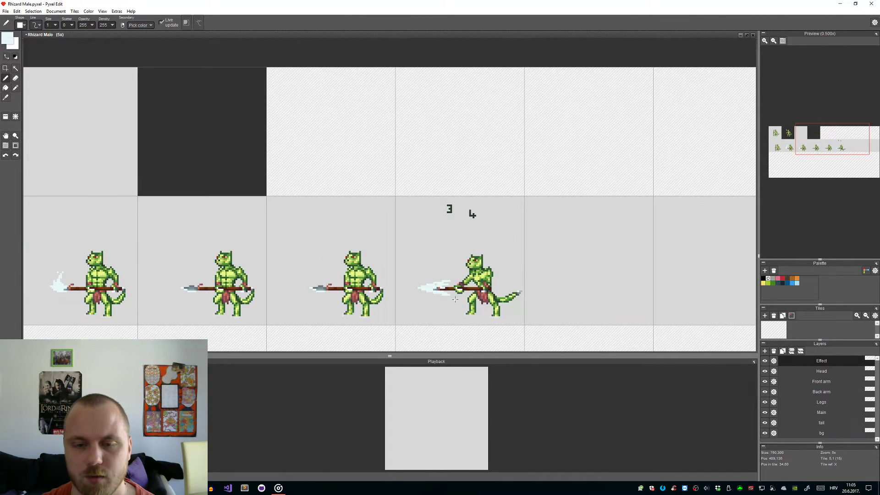
scroll(454, 308, down, 1)
drag(538, 326, 448, 293)
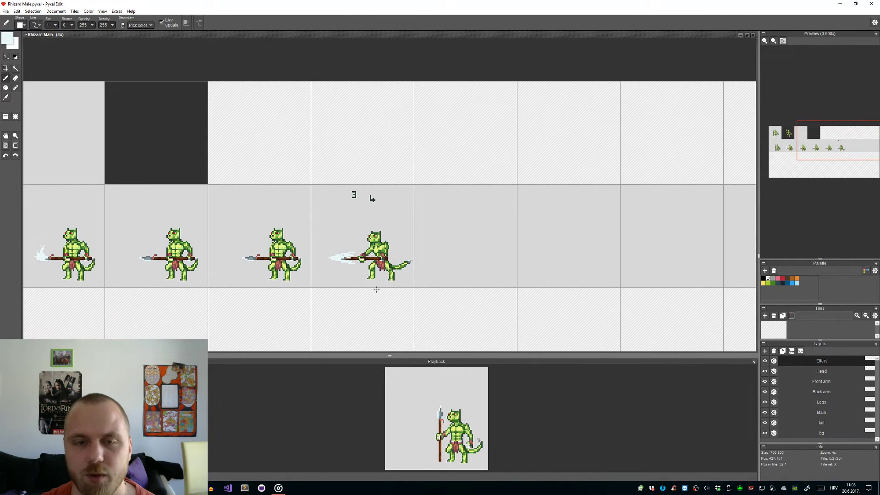
scroll(373, 291, up, 1)
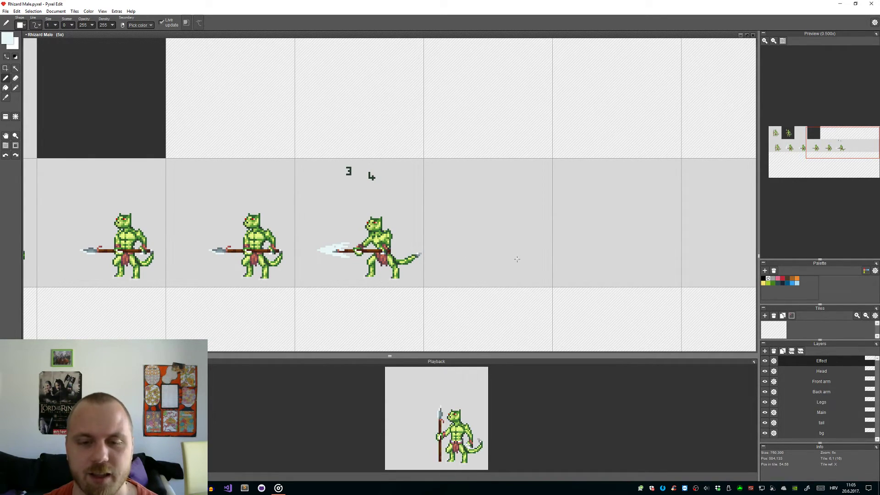
scroll(432, 254, up, 5)
key(e)
drag(411, 304, 397, 307)
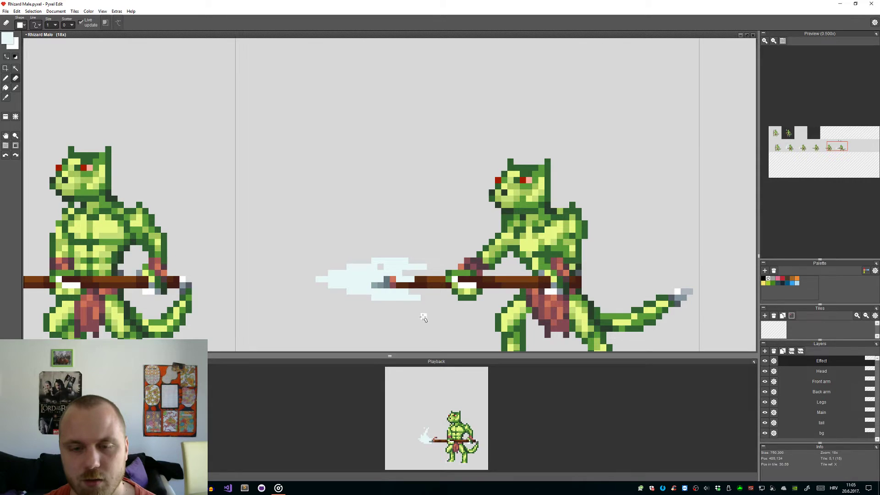
Step: Lengthen the upper prong of the pale thrust trail backward and paint pale pixels over the lower part of the spearhead
scroll(424, 318, up, 2)
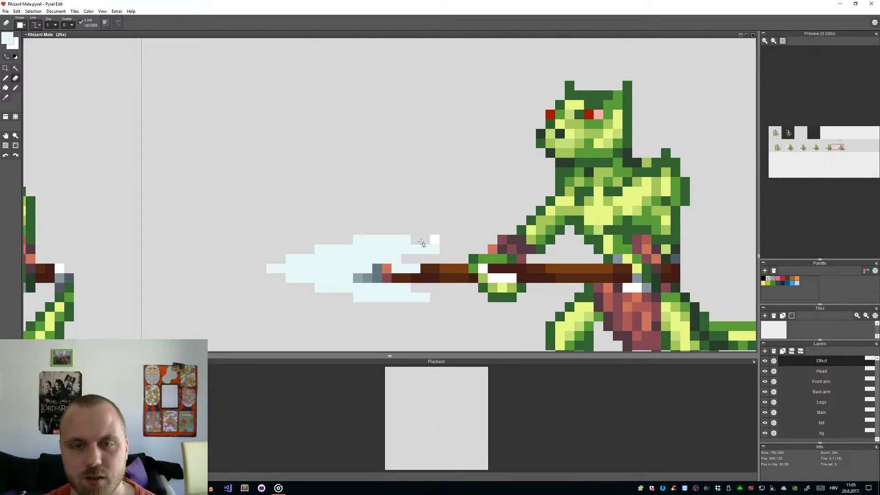
key(b)
drag(426, 242, 447, 243)
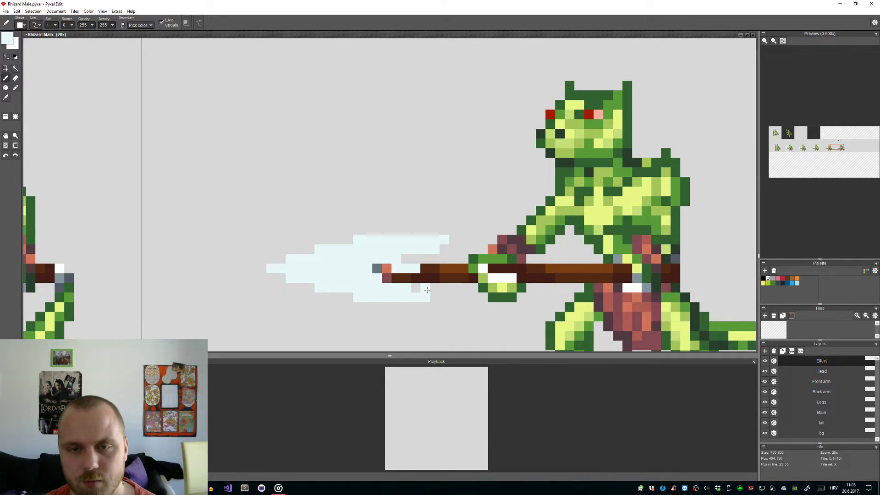
scroll(434, 299, down, 4)
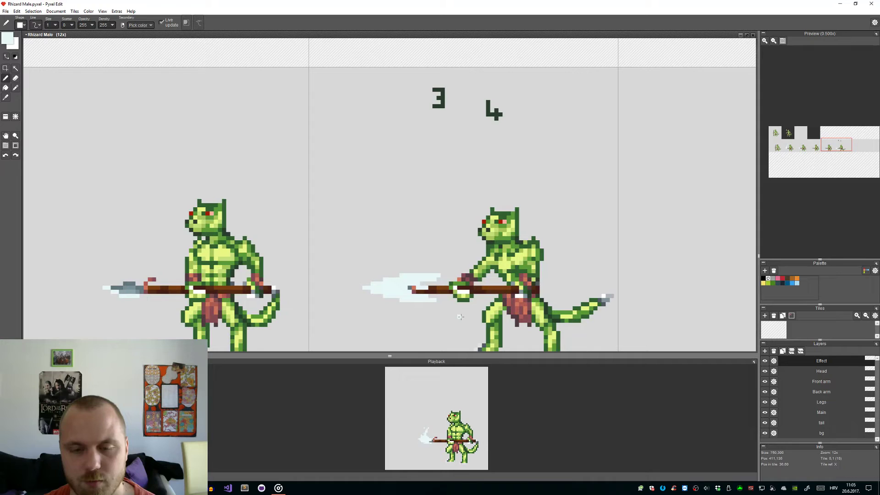
scroll(460, 316, down, 3)
scroll(468, 266, up, 3)
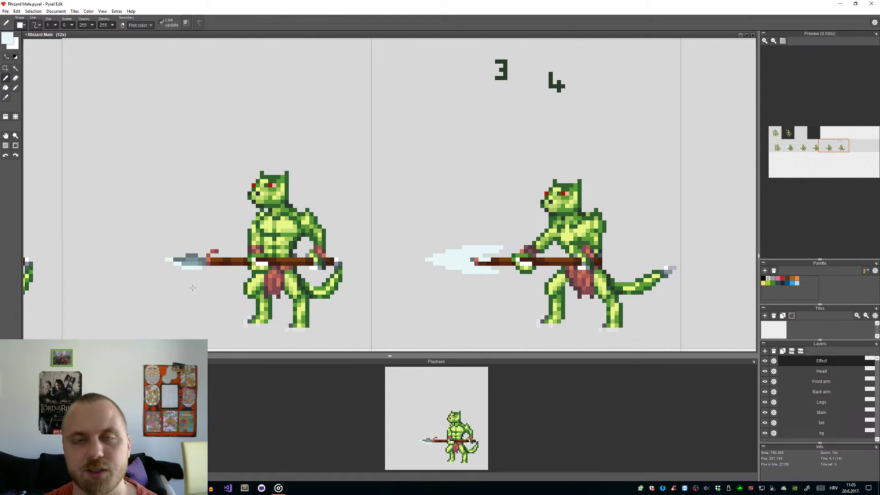
scroll(595, 264, down, 1)
drag(595, 264, 539, 264)
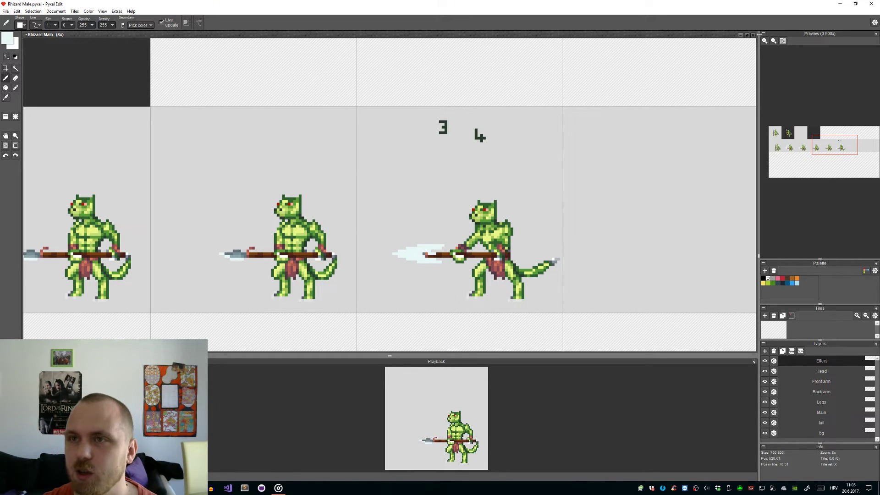
Step: Bring up the Eldron Female document at full size and enlarge the playback view to examine its staff attack frames
click(746, 35)
click(275, 184)
click(278, 43)
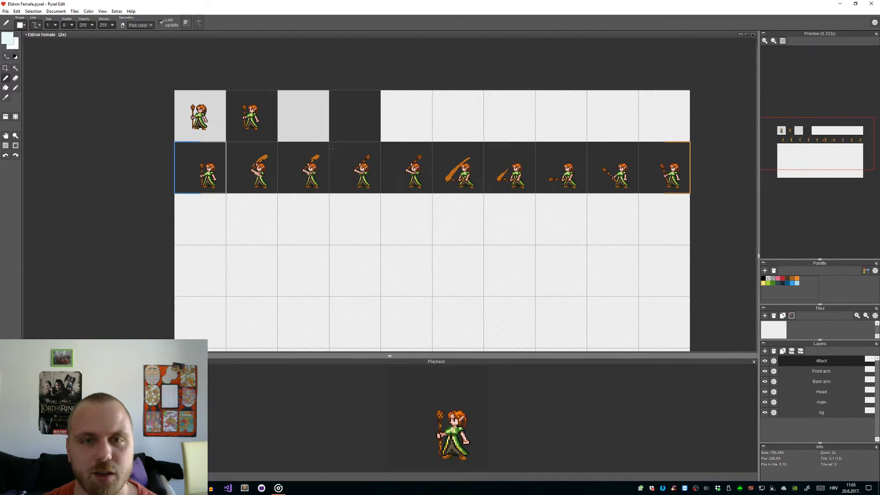
key(plus)
drag(390, 355, 389, 291)
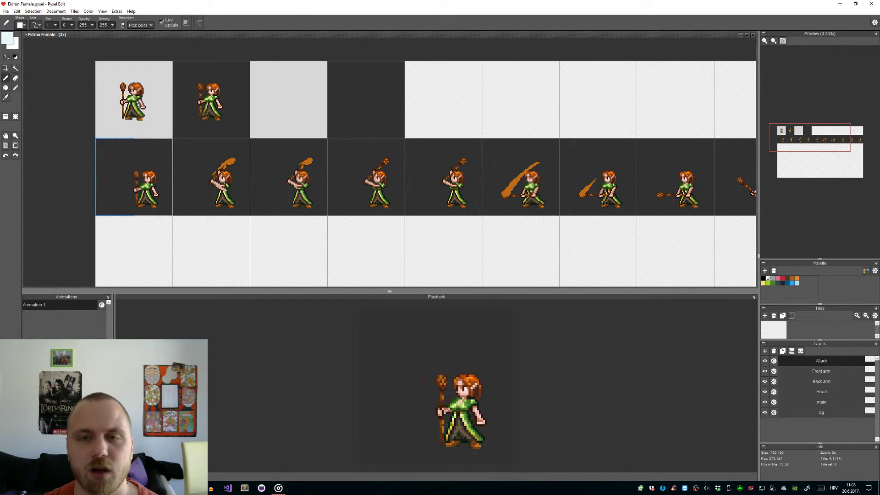
scroll(470, 162, up, 1)
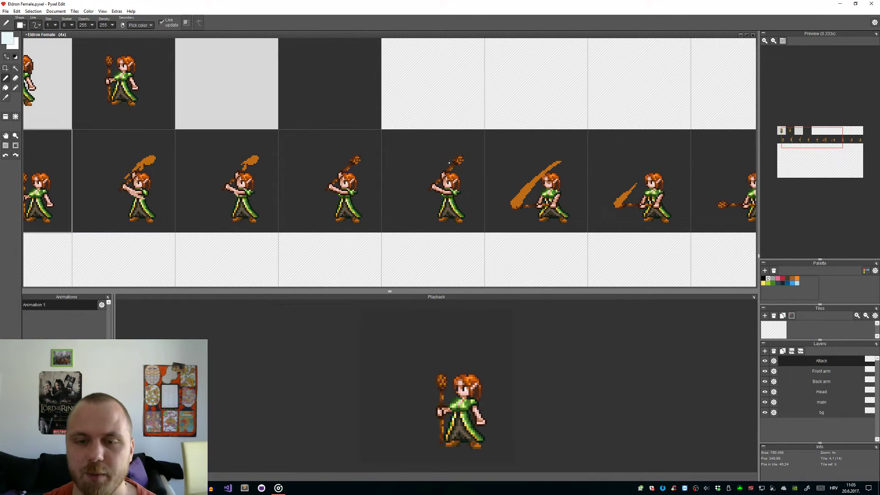
Step: Examine the punch frames in the Human Male document and return to the maximized Rhizard Male document
click(747, 35)
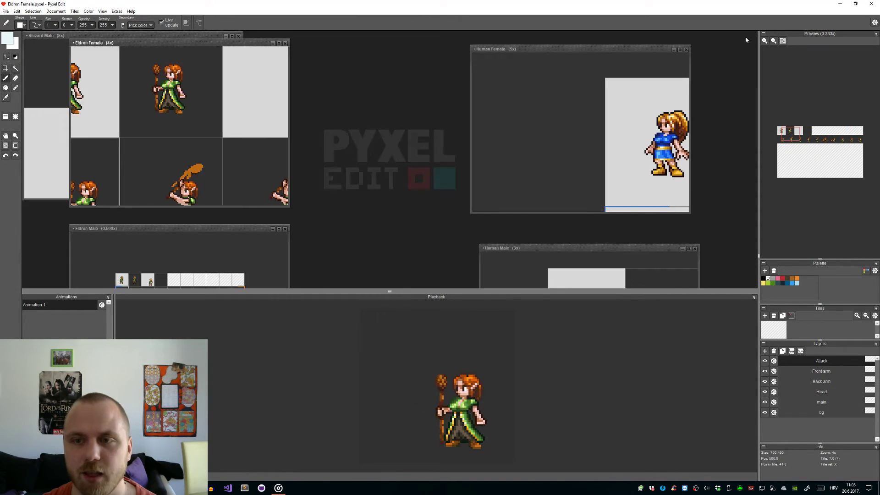
click(688, 250)
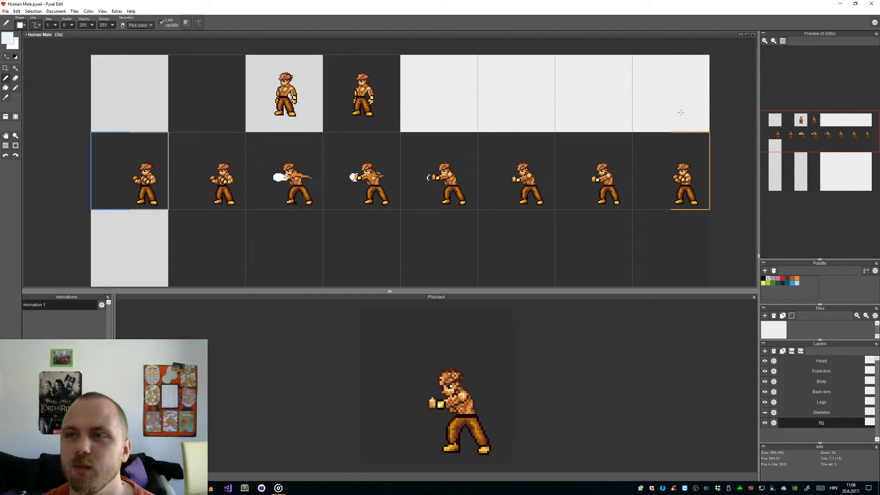
click(747, 35)
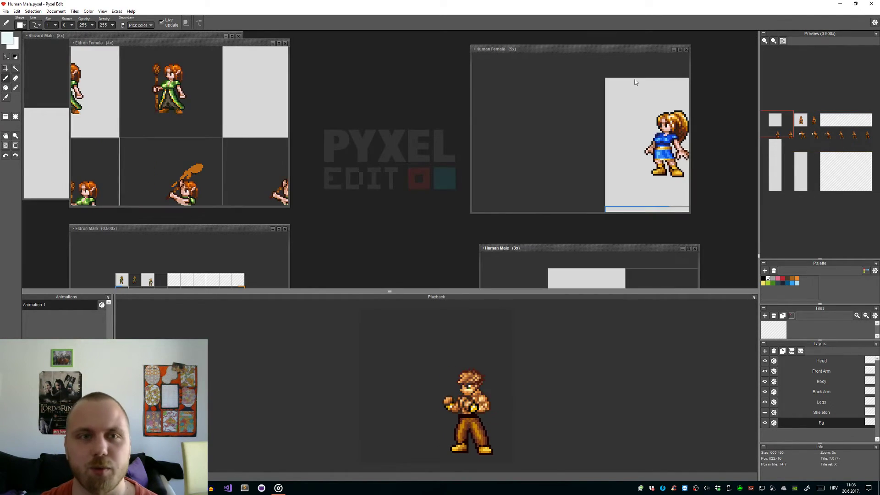
click(93, 36)
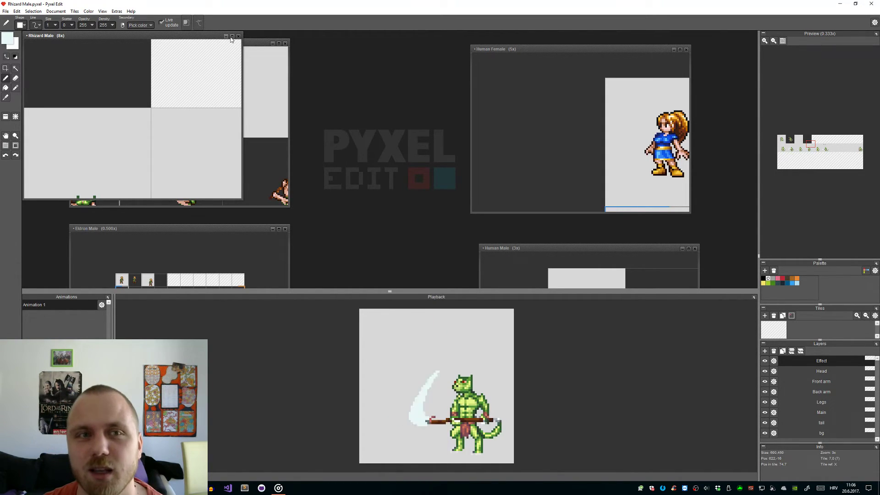
click(232, 37)
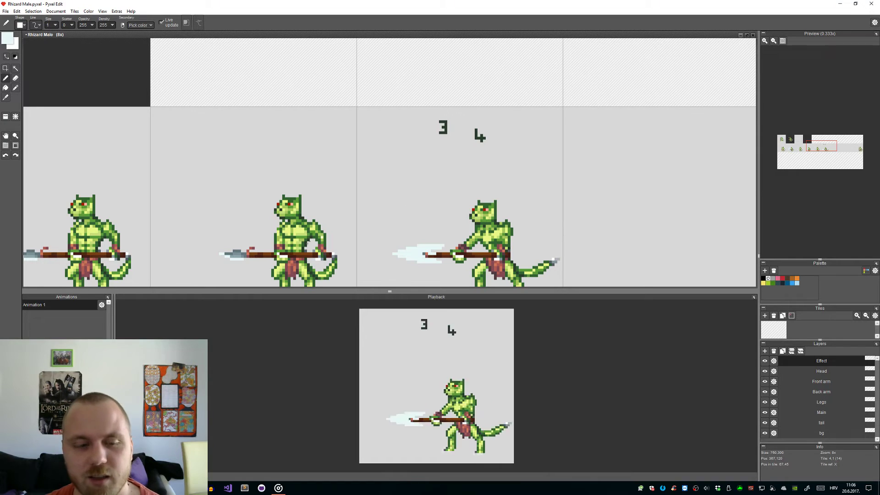
Step: Toggle the layers' visibility to find the one holding the numeral 3, and delete the numeral from the Back arm layer
scroll(357, 183, down, 6)
scroll(366, 185, up, 1)
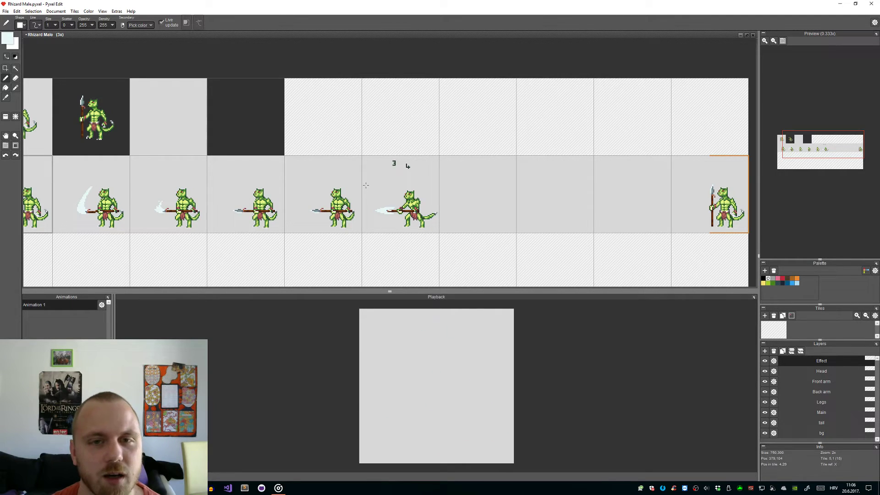
scroll(405, 159, up, 2)
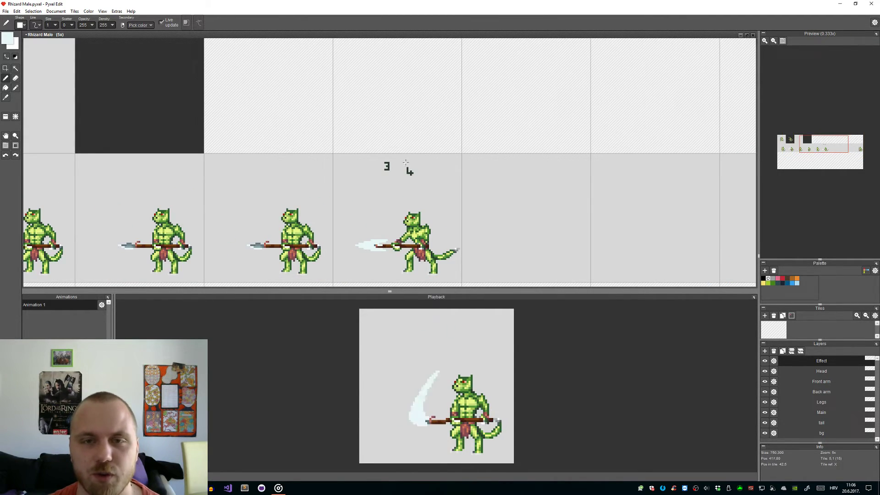
click(765, 362)
click(765, 371)
click(765, 371)
click(765, 381)
click(765, 382)
click(765, 392)
click(765, 392)
click(765, 392)
click(764, 392)
click(798, 392)
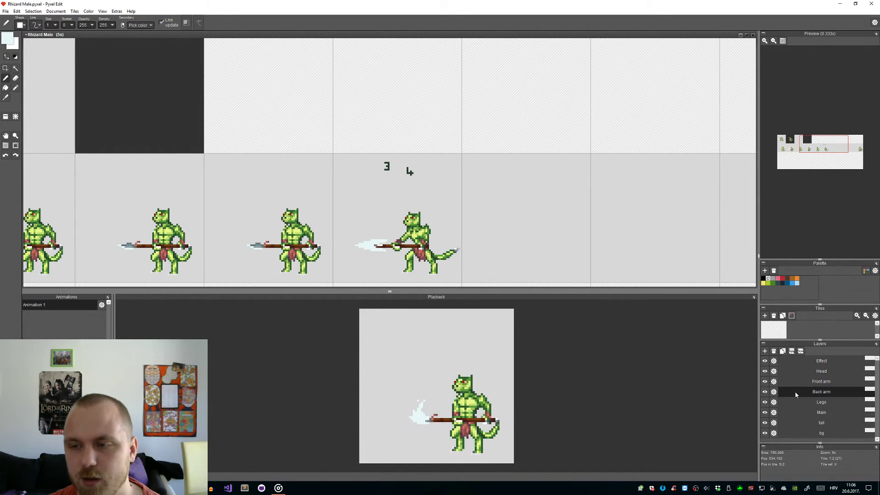
key(s)
drag(348, 142, 412, 179)
Step: Delete the numeral 4 above the last frame from the Legs layer and clear the selection
click(807, 402)
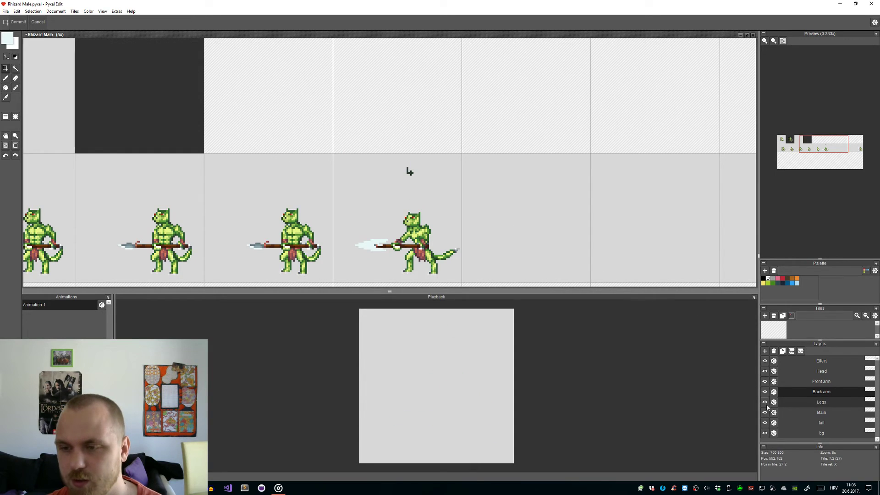
drag(443, 154, 374, 181)
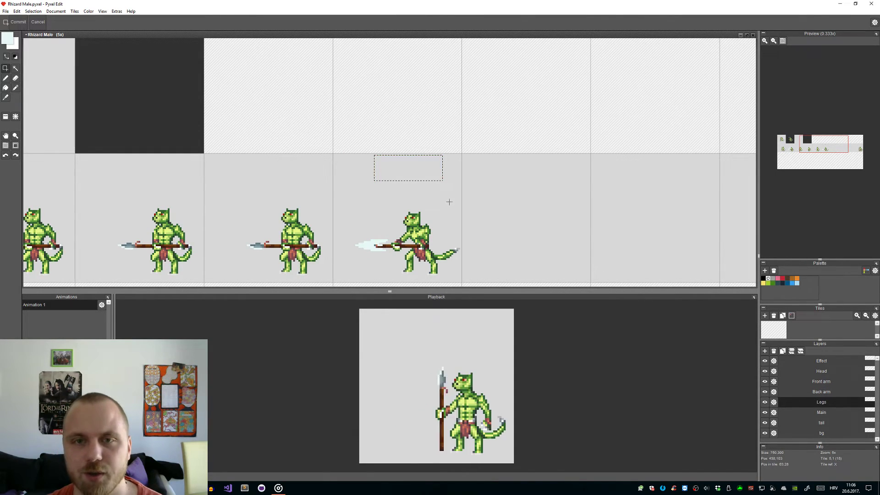
scroll(469, 243, down, 1)
double_click(502, 260)
scroll(482, 257, up, 1)
click(449, 272)
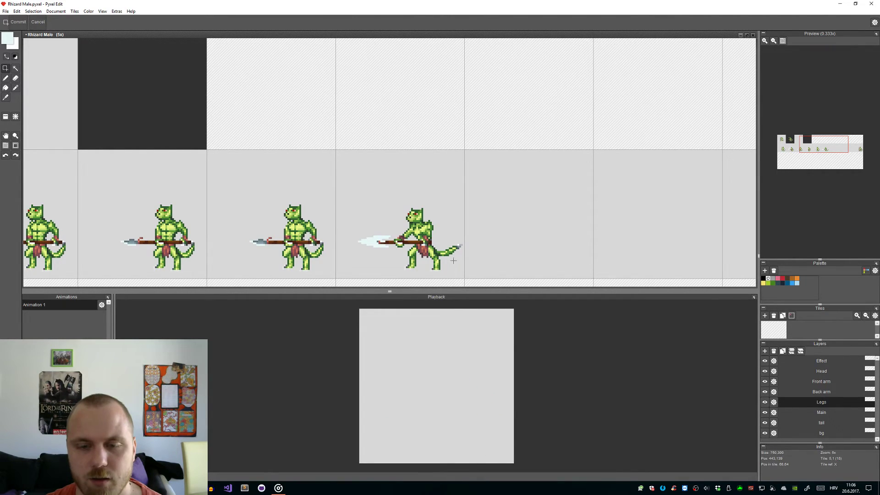
Step: On the Effect layer, sample the shaft's dark brown and paint two rows along the spear shaft, over the front hand and waist
scroll(434, 256, down, 1)
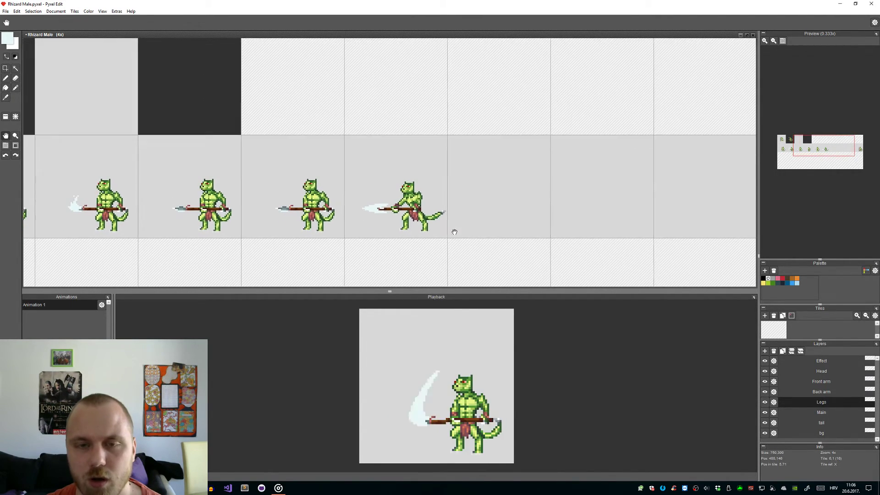
scroll(388, 213, up, 3)
scroll(387, 213, up, 2)
key(b)
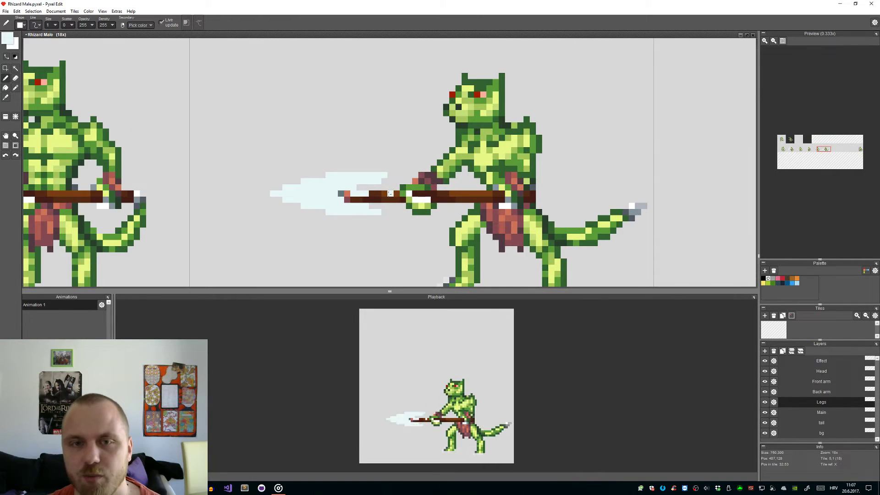
scroll(399, 211, up, 2)
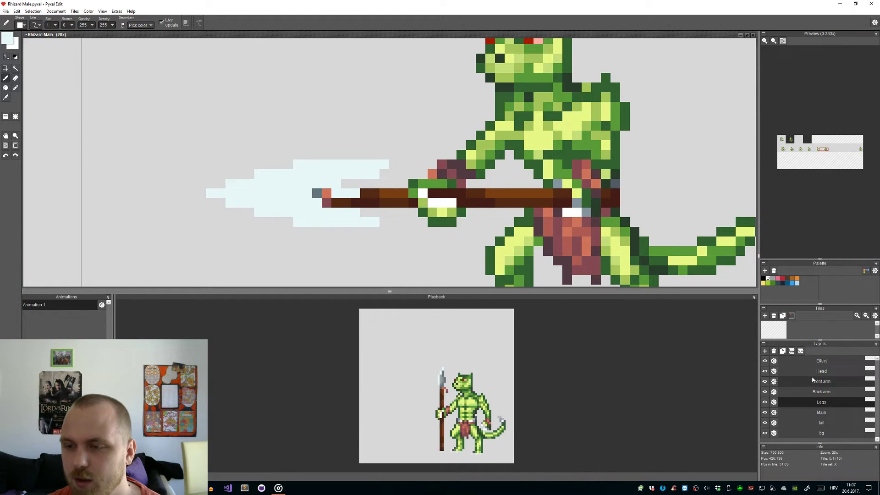
click(821, 361)
scroll(376, 221, up, 1)
alt+click(366, 196)
drag(373, 188, 571, 186)
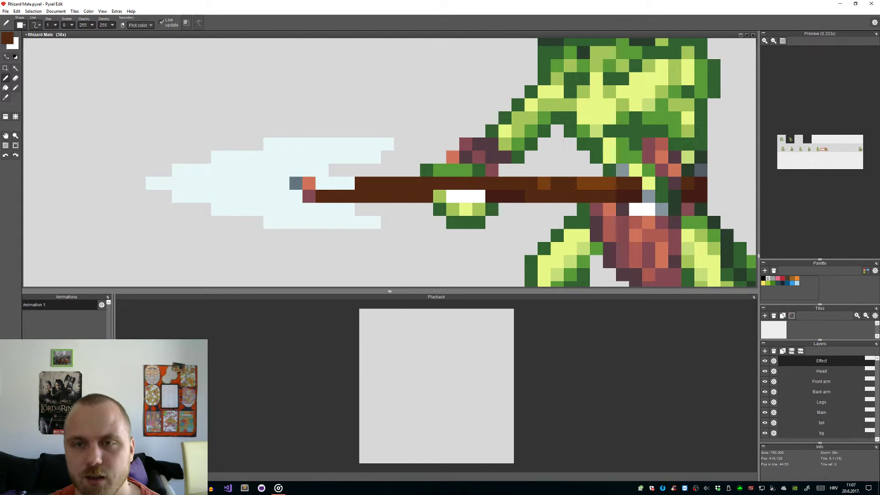
drag(436, 196, 702, 197)
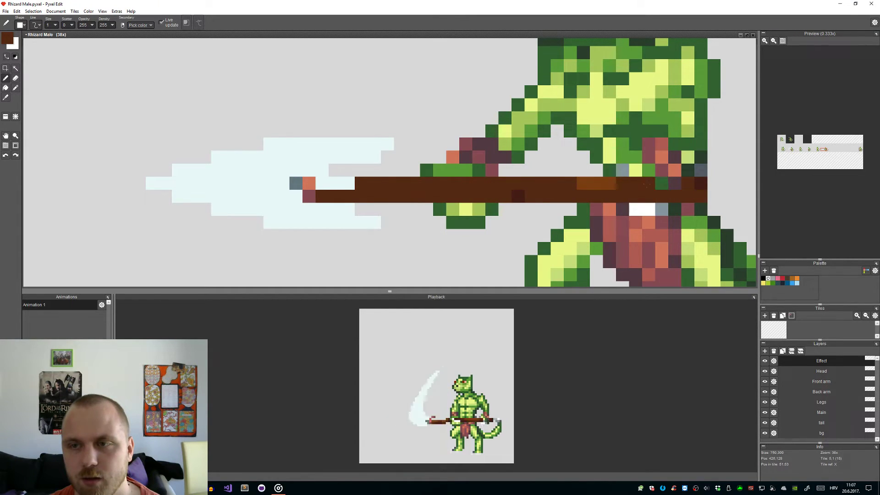
Step: Add short dark brown motion streaks behind the shaft's rear end and above and below the front hand
scroll(445, 397, down, 1)
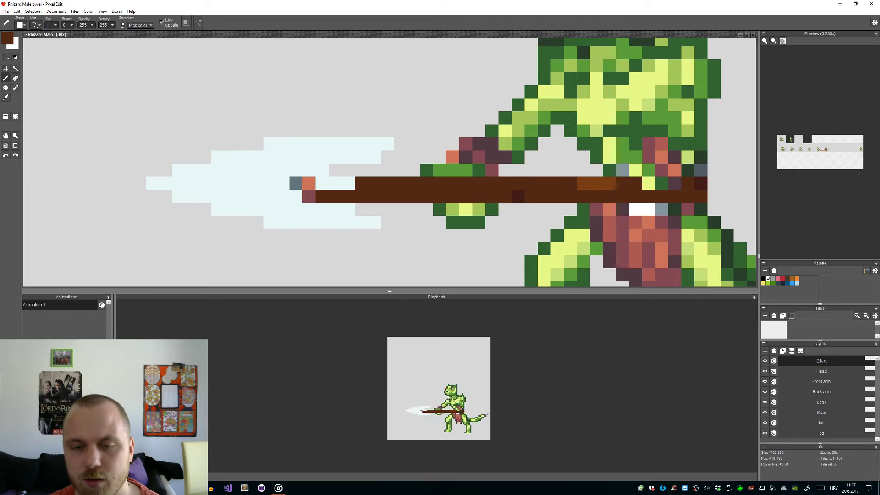
scroll(603, 183, down, 3)
scroll(432, 182, up, 2)
scroll(433, 178, up, 1)
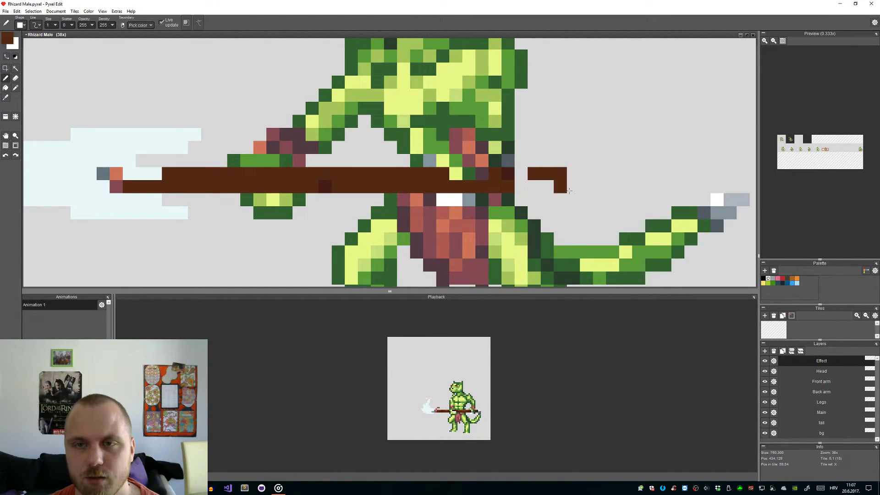
drag(220, 161, 247, 161)
click(273, 212)
mouse_move(273, 212)
mouse_down()
mouse_move(323, 212)
mouse_move(299, 211)
mouse_move(325, 213)
mouse_up()
key(ctrl+z)
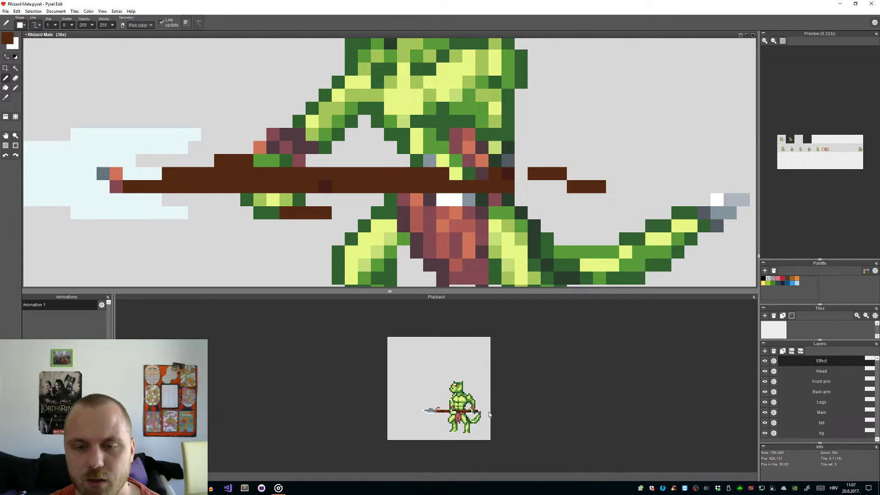
scroll(461, 426, down, 1)
scroll(461, 426, down, 1)
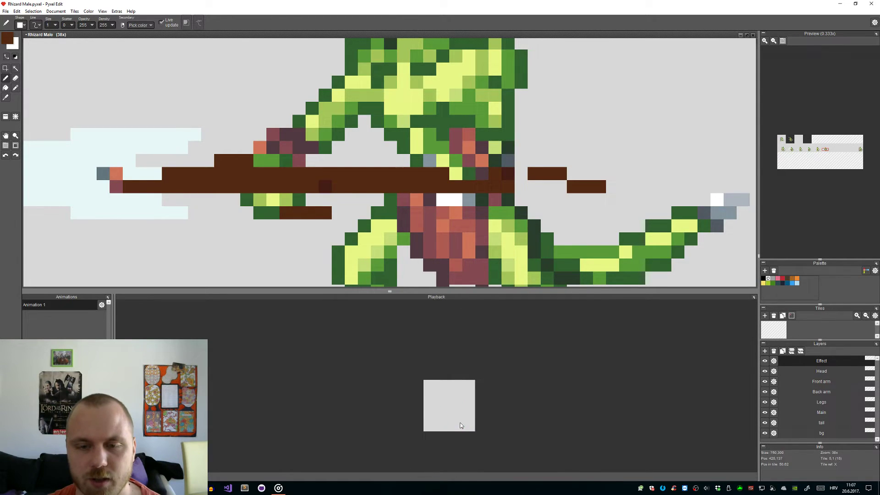
Step: Shorten both brown streaks behind the shaft's rear end and extend the lower one a pixel toward the shaft
key(e)
drag(600, 186, 586, 187)
click(560, 173)
key(b)
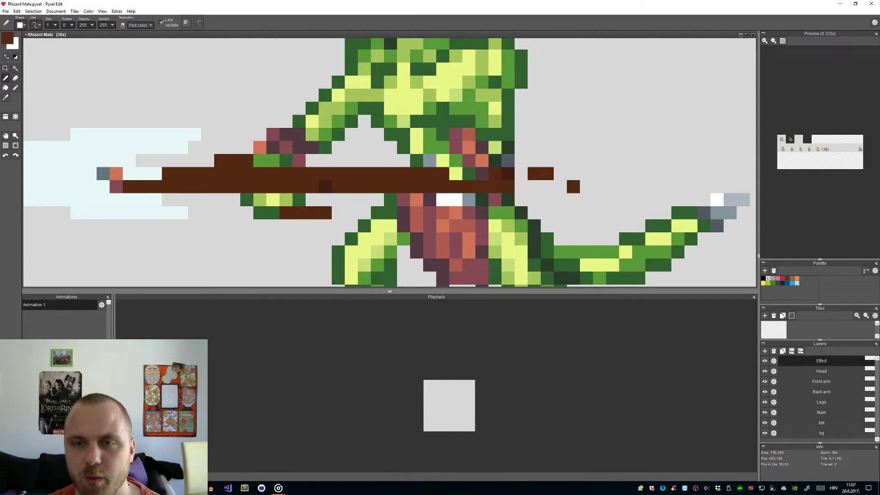
click(561, 186)
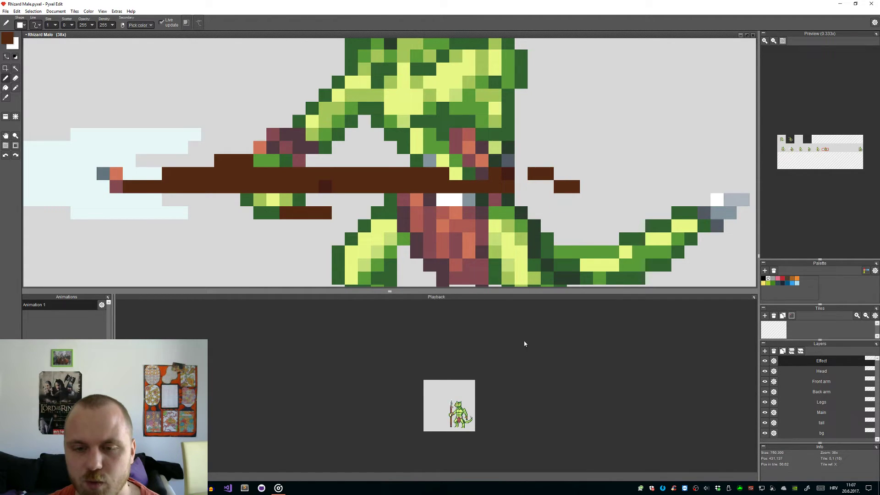
scroll(469, 427, up, 1)
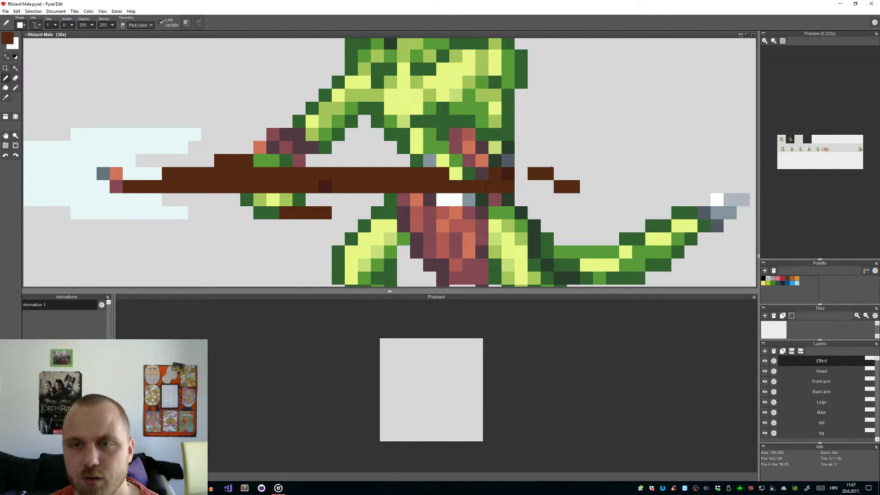
Step: Trim the upper rear streak to one pixel and join it to the shaft, keeping the lower streak two pixels long
key(e)
click(548, 173)
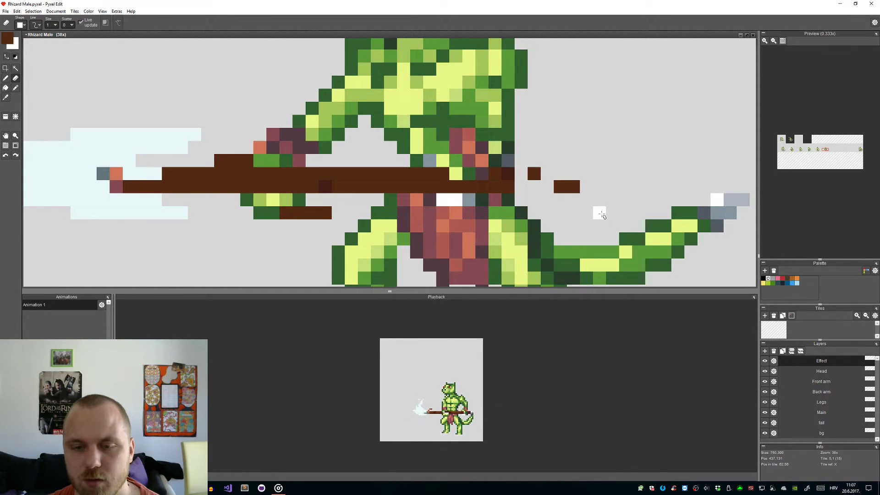
key(b)
mouse_move(521, 174)
mouse_down()
mouse_move(558, 192)
mouse_move(544, 179)
mouse_move(587, 186)
mouse_up()
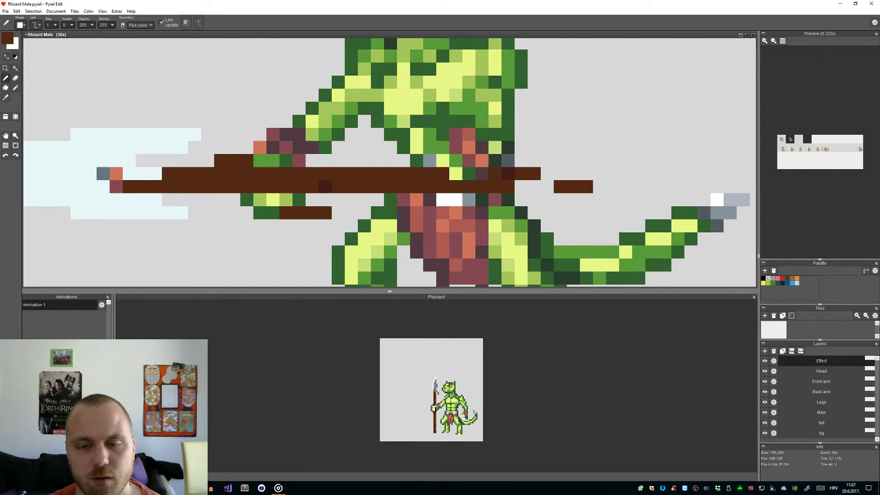
key(ctrl+z)
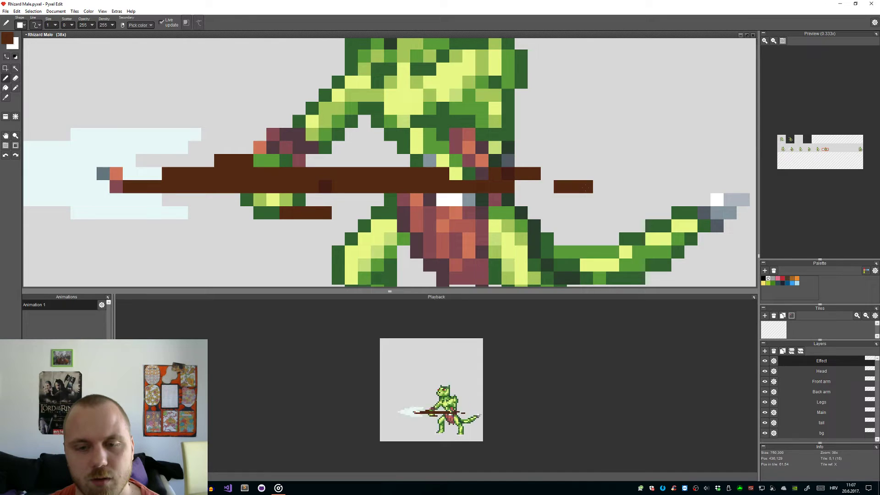
scroll(457, 399, down, 1)
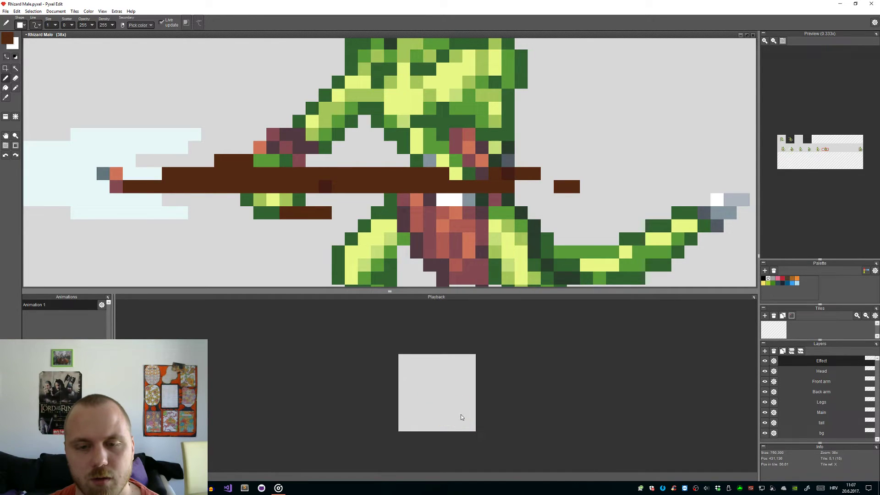
Step: Sample the leg's dark green and paint short motion streaks behind the front leg's knee, shin and ankle
scroll(455, 385, down, 1)
scroll(423, 220, down, 2)
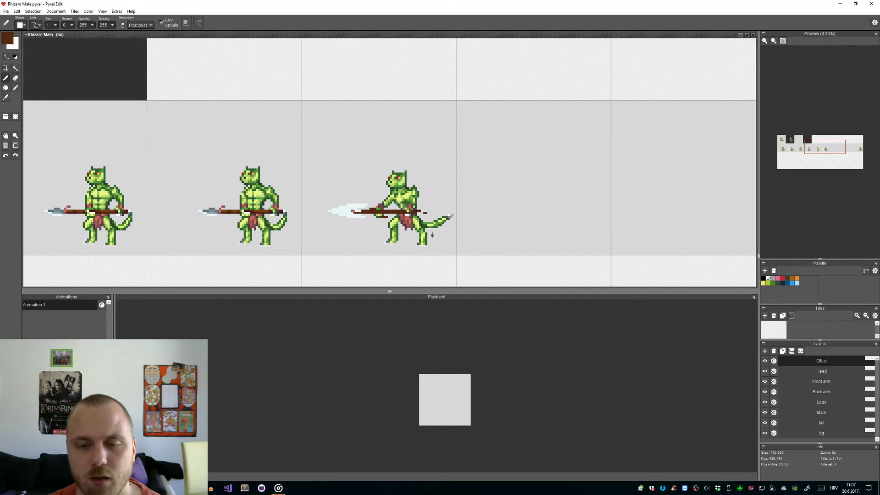
scroll(476, 235, up, 2)
right_click(406, 242)
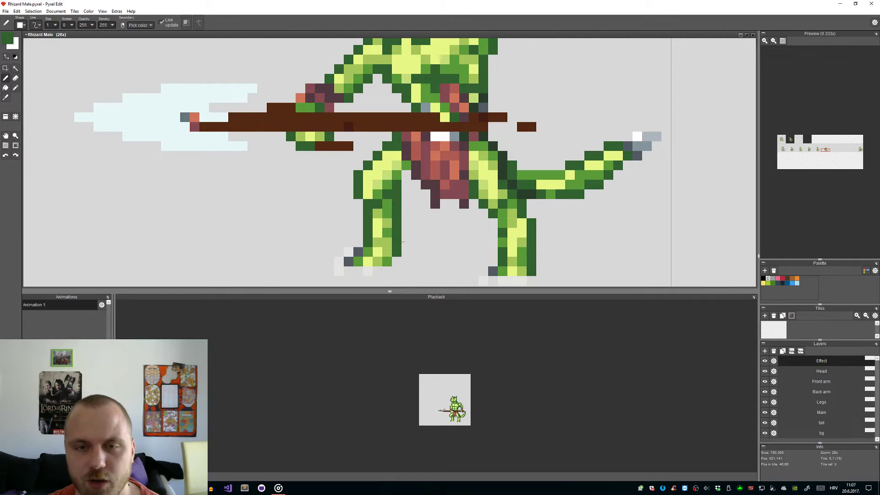
click(407, 251)
click(416, 252)
click(406, 223)
click(407, 203)
click(416, 204)
scroll(463, 422, up, 2)
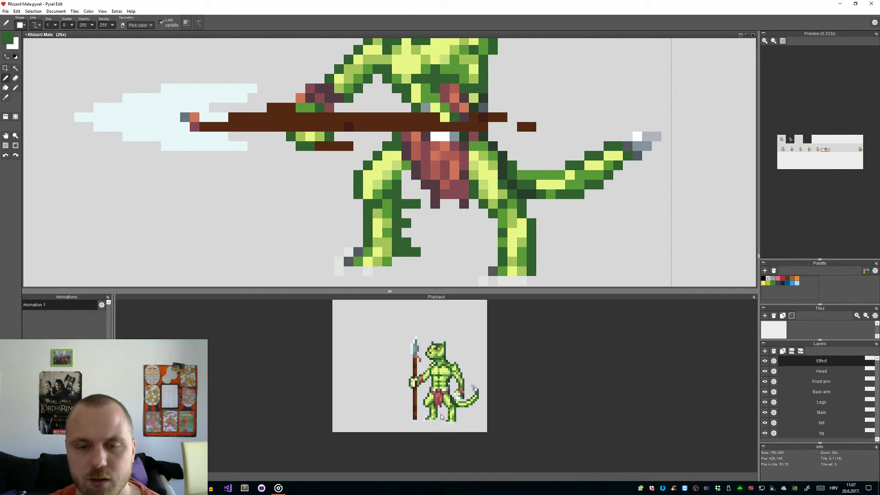
Step: Erase the topmost green streak behind the front leg's knee
key(e)
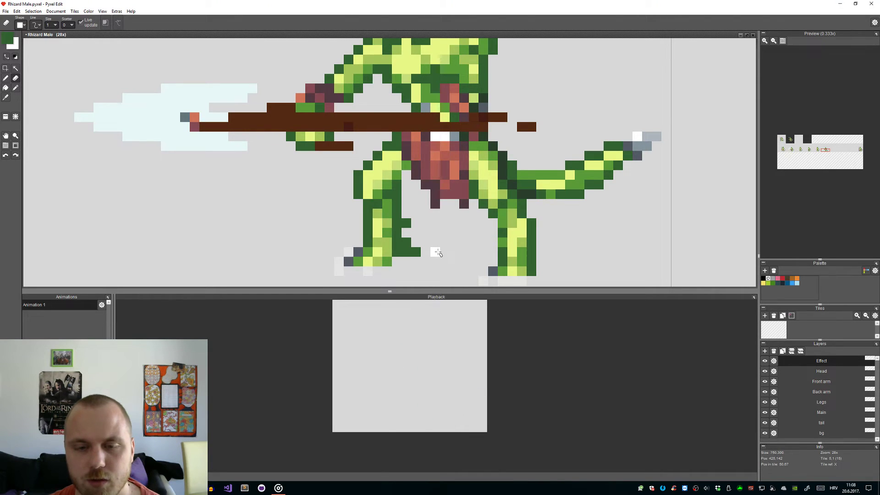
scroll(447, 252, down, 5)
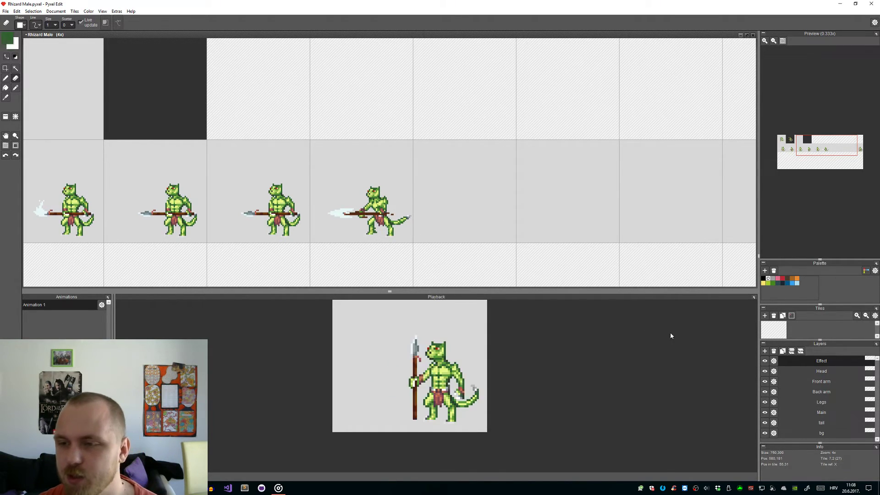
scroll(454, 244, up, 1)
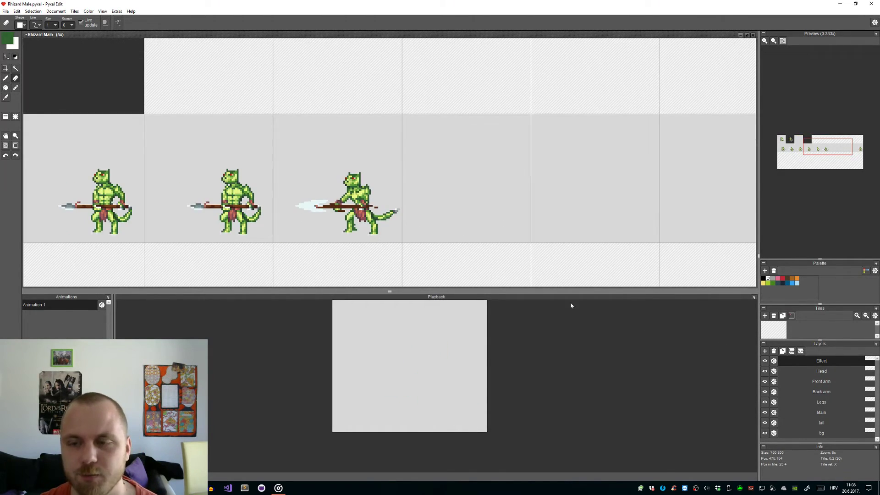
Step: Copy the thrust frame's Head and Front arm layer artwork into the empty frame after it
click(799, 370)
key(t)
key(ctrl+c)
key(ctrl+v)
click(808, 381)
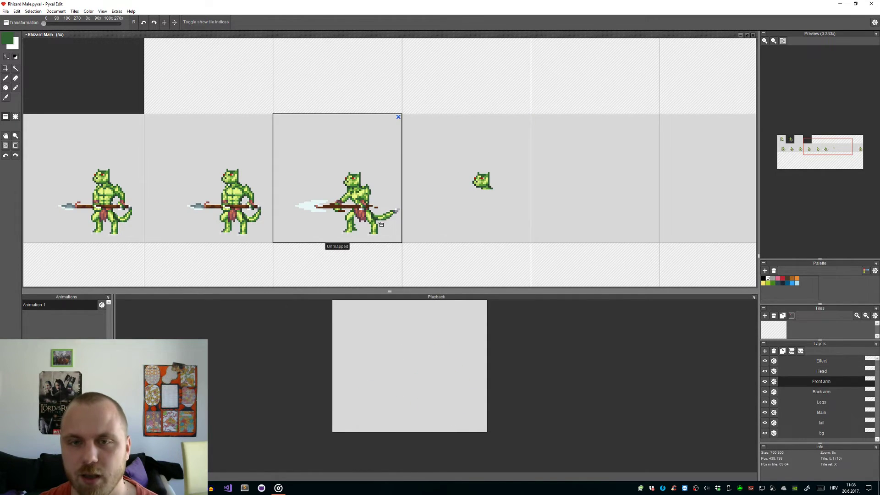
key(ctrl+c)
key(ctrl+v)
Step: Copy the thrust frame's Back arm and Legs layer artwork into the new frame
click(822, 392)
key(ctrl+c)
key(ctrl+v)
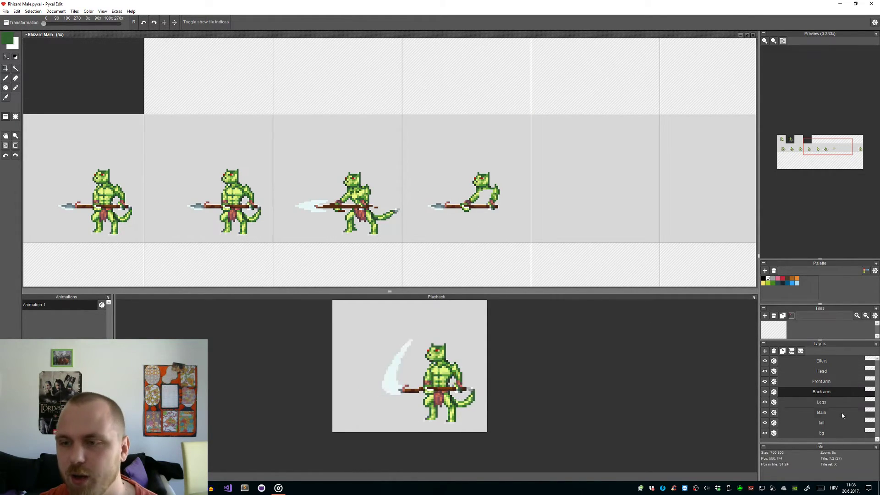
click(839, 402)
key(ctrl+c)
key(ctrl+v)
Step: Copy the thrust frame's Main and tail layer artwork into the new frame
click(820, 412)
key(ctrl+c)
key(ctrl+v)
click(822, 422)
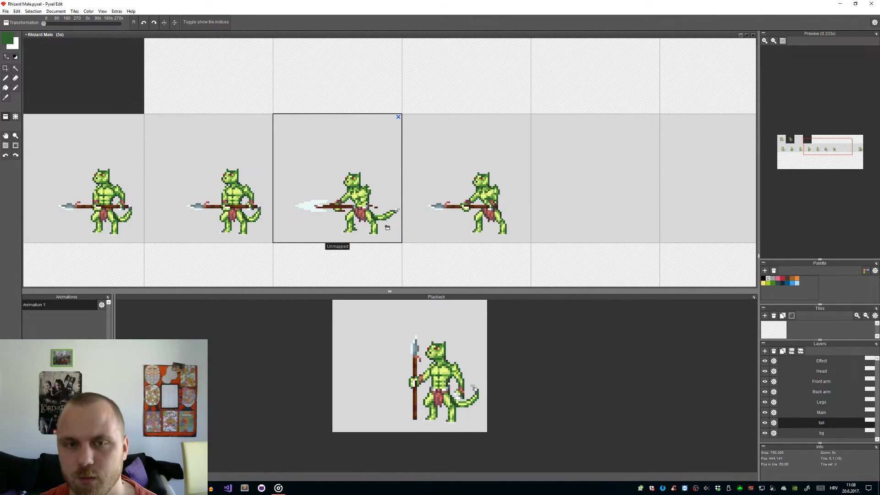
right_click(370, 224)
click(528, 225)
Step: Try to move a wide selection of the new frame's tail end one pixel toward the body
scroll(533, 214, up, 8)
key(s)
drag(516, 221, 459, 180)
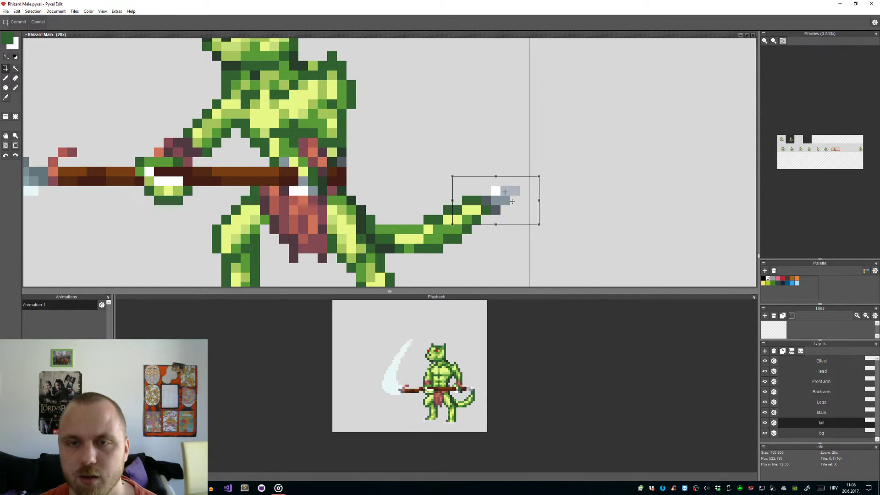
drag(511, 196, 501, 195)
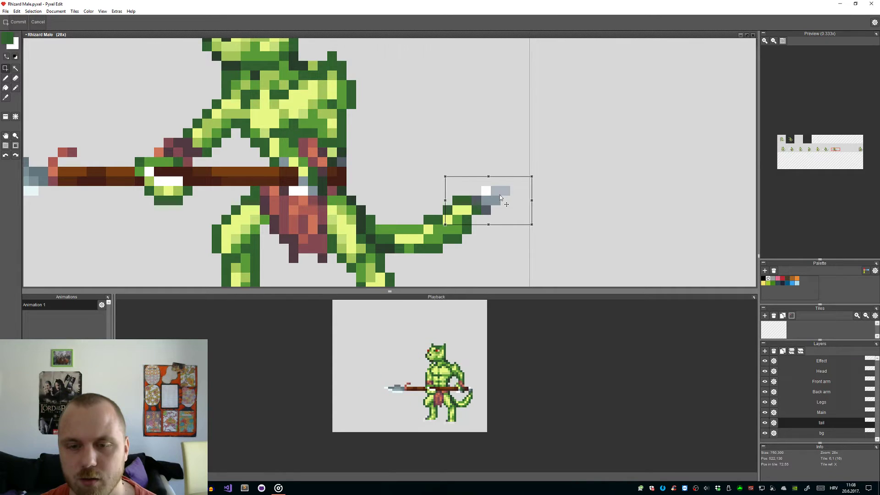
Step: Select only the tail tip in the new frame and move it one pixel toward the body
drag(501, 202, 475, 168)
click(517, 242)
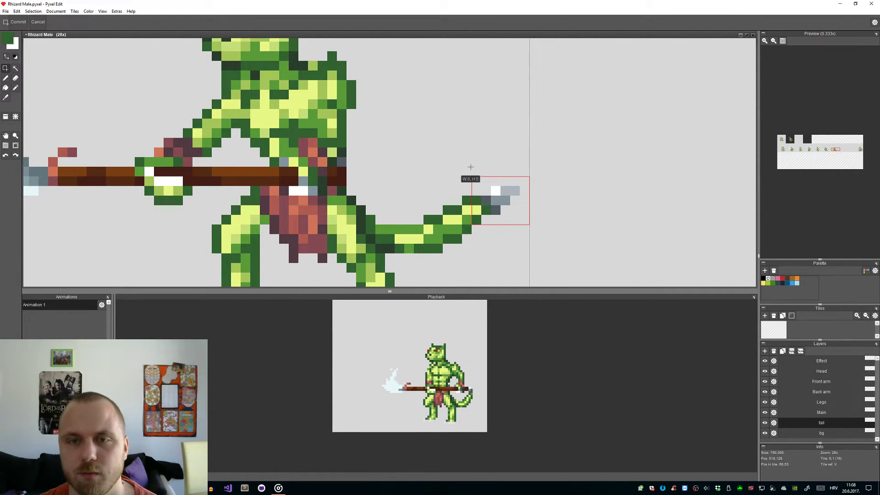
drag(511, 197, 500, 197)
click(506, 262)
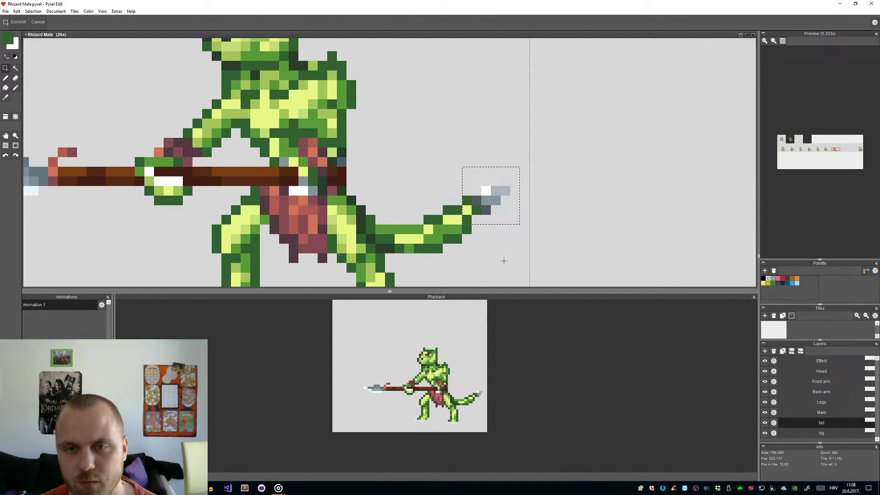
Step: Sample the tail's bright yellow-green and widen the highlight in the middle of the tail by one pixel
key(b)
scroll(473, 224, up, 2)
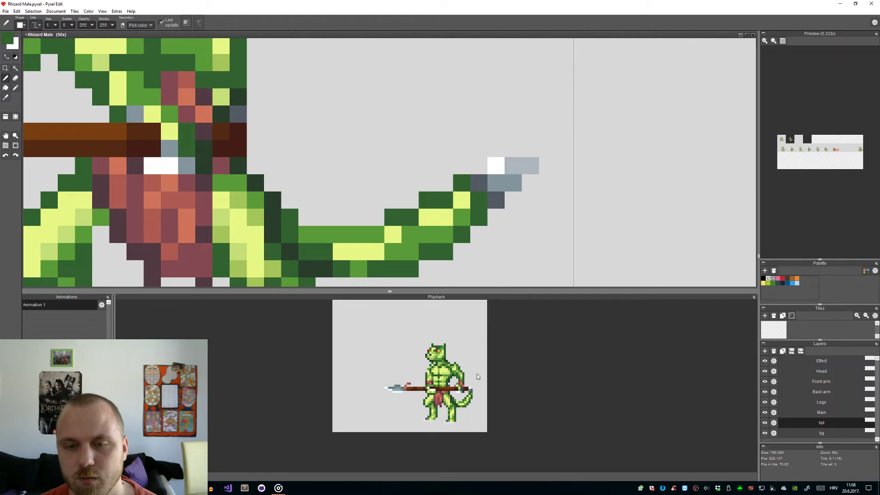
scroll(479, 375, down, 1)
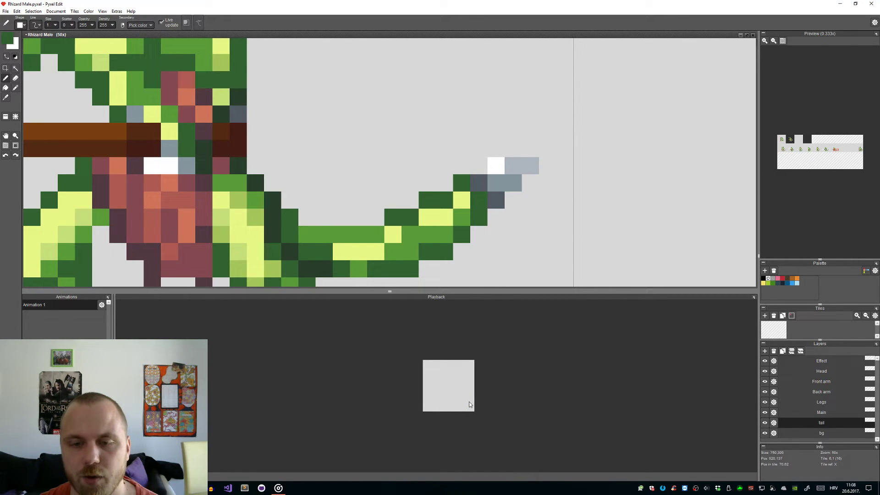
scroll(470, 404, up, 2)
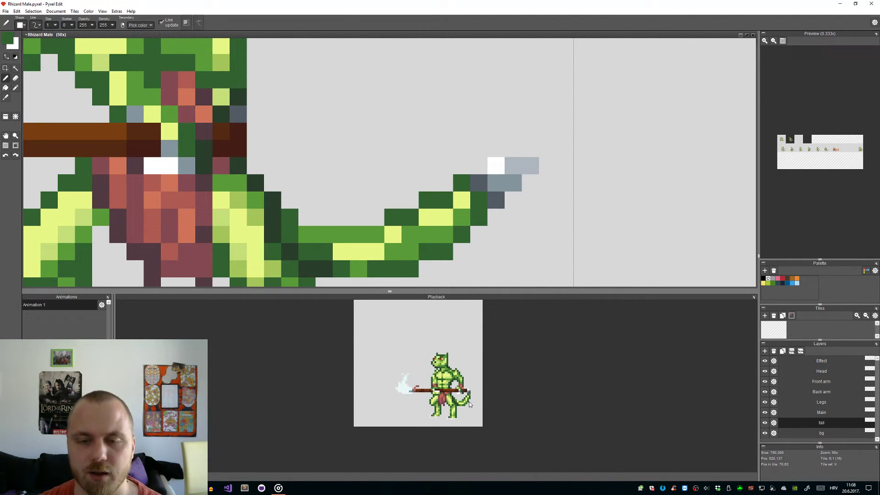
drag(508, 403, 512, 419)
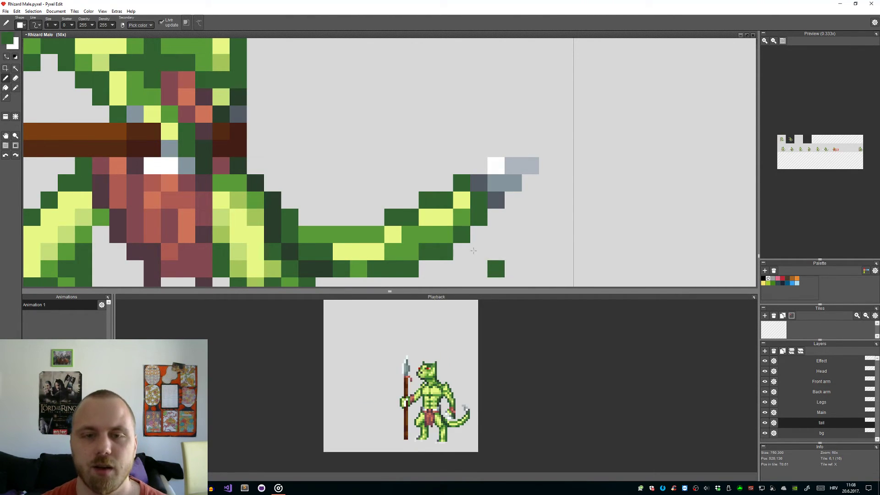
right_click(492, 267)
alt+click(393, 235)
click(406, 232)
scroll(539, 228, down, 2)
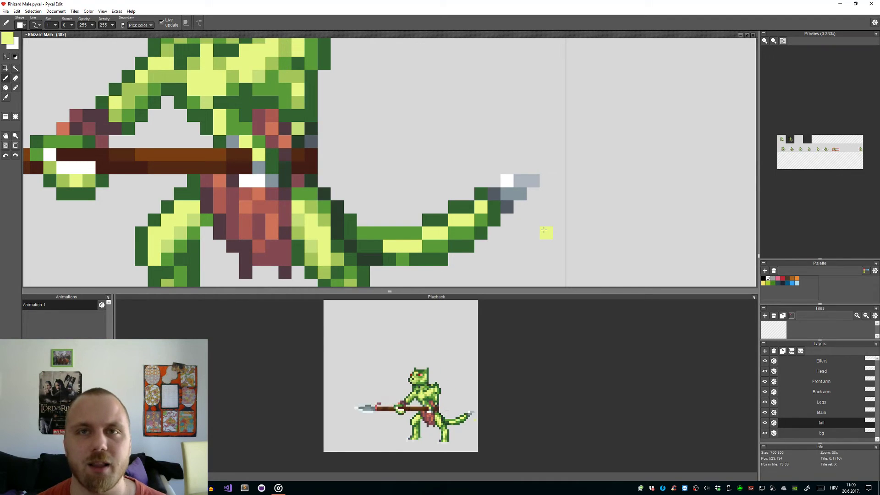
Step: Copy the thrust frame's Effect layer artwork into the new frame
scroll(543, 230, down, 5)
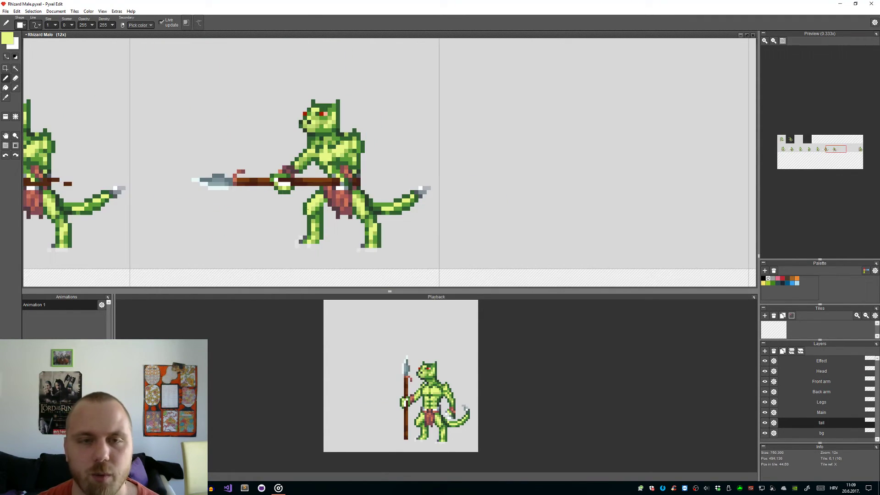
scroll(239, 191, up, 1)
scroll(211, 186, down, 1)
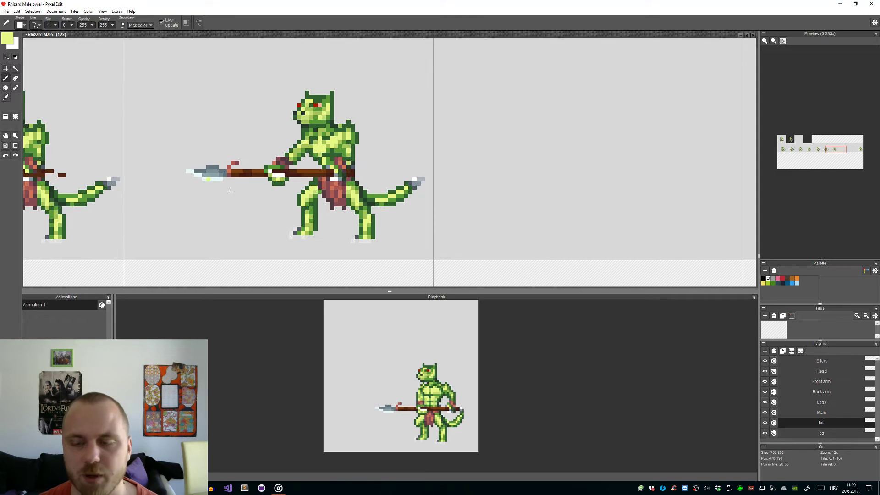
click(807, 364)
scroll(364, 226, down, 4)
scroll(363, 226, up, 1)
key(t)
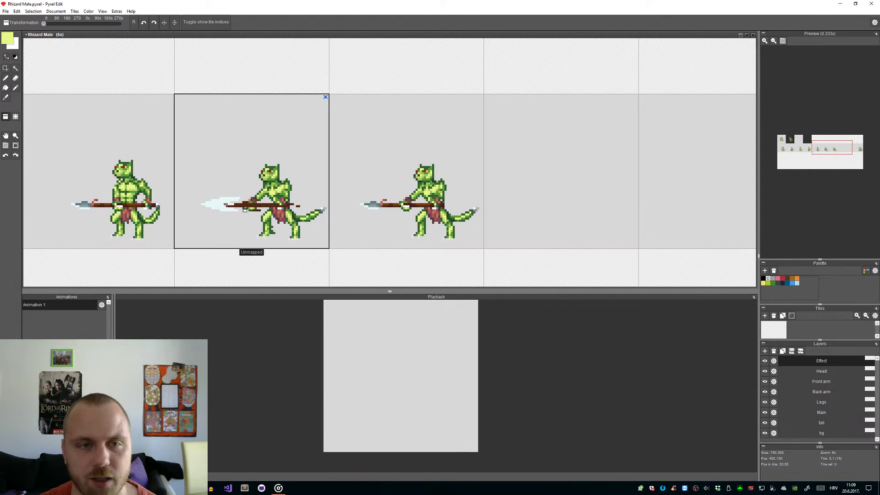
scroll(397, 212, up, 6)
Step: Erase the copied dark brown motion streaks along the shaft, around the front hand and behind the spear
key(e)
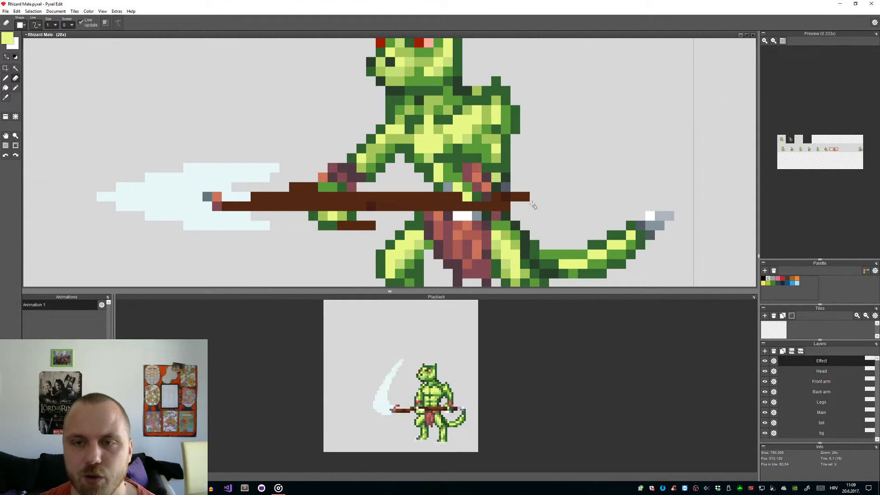
mouse_move(497, 202)
mouse_down()
mouse_move(357, 225)
mouse_move(413, 197)
mouse_move(318, 208)
mouse_move(291, 193)
mouse_move(247, 197)
mouse_up()
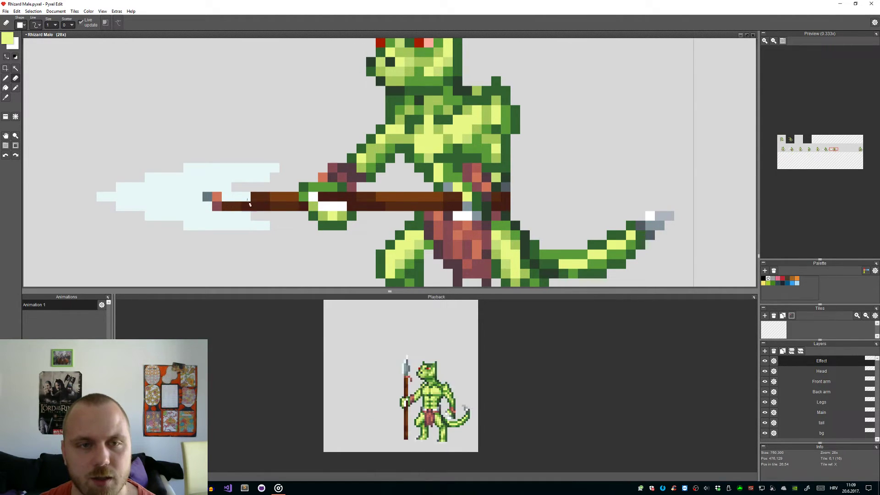
scroll(236, 210, down, 3)
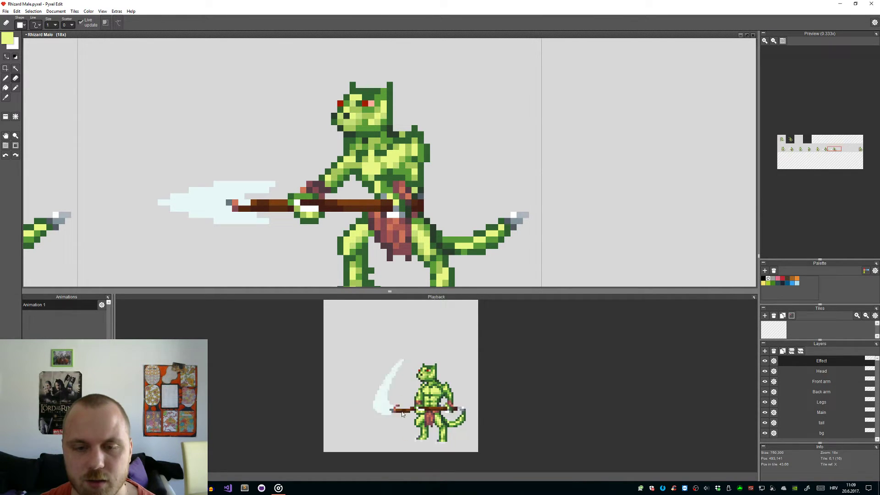
Step: Sample the shaft's dark brown and paint both shaft rows from the spearhead's base across the front hand
scroll(239, 211, up, 5)
key(alt)
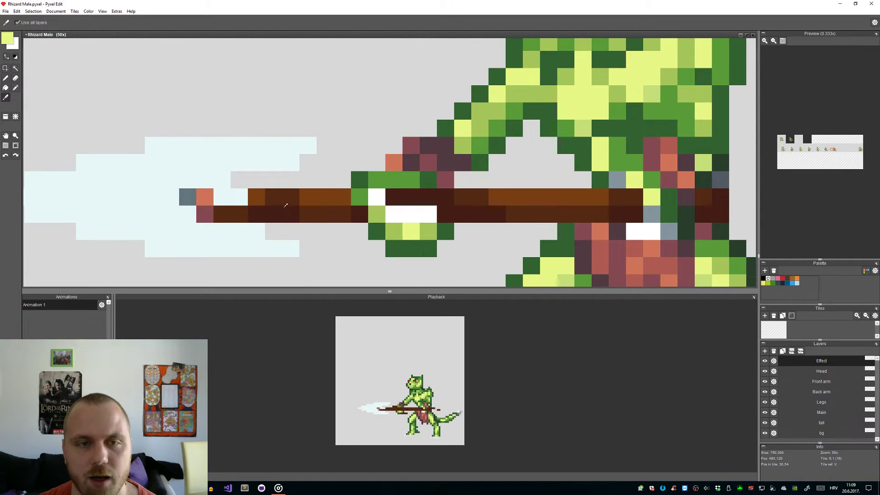
alt+click(239, 211)
mouse_move(239, 213)
mouse_down()
mouse_move(368, 197)
mouse_move(283, 209)
mouse_move(459, 213)
mouse_up()
click(205, 214)
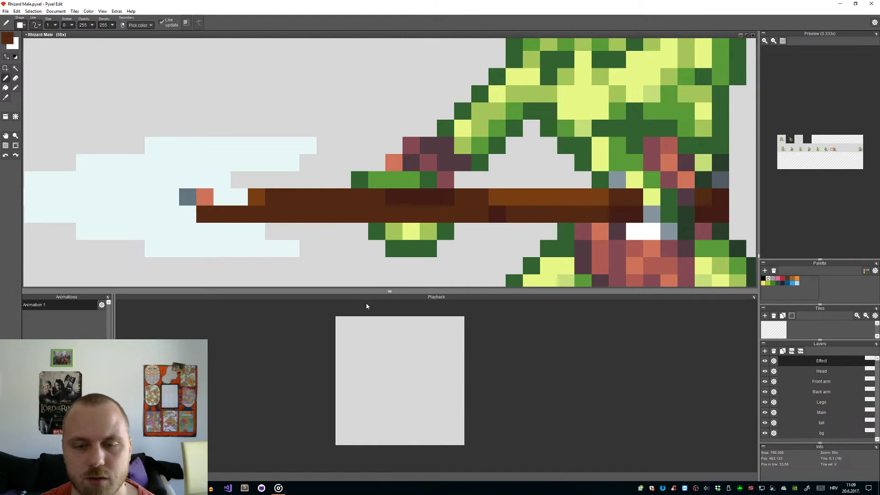
Step: Erase the pale trail covering the spearhead and its red tassel in the new frame
scroll(359, 214, down, 3)
key(e)
scroll(359, 214, up, 3)
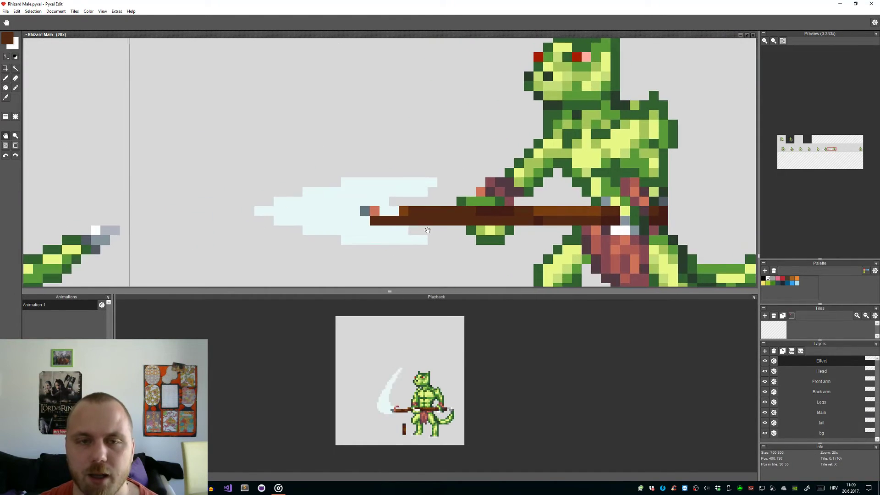
mouse_move(359, 213)
mouse_down()
mouse_move(427, 188)
mouse_move(372, 203)
mouse_move(428, 205)
mouse_move(322, 215)
mouse_move(411, 250)
mouse_up()
key(ctrl+z)
key(ctrl+z)
key(ctrl+z)
key(ctrl+z)
key(ctrl+z)
key(ctrl+z)
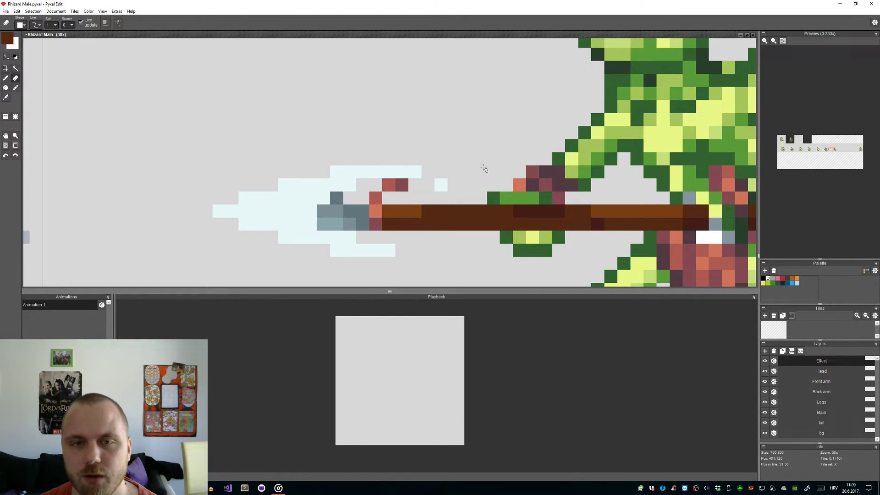
Step: Shorten the trail's upper rear edge, clear the stray pale pixel and uncover more of the spearhead
key(ctrl+z)
key(ctrl+z)
key(ctrl+z)
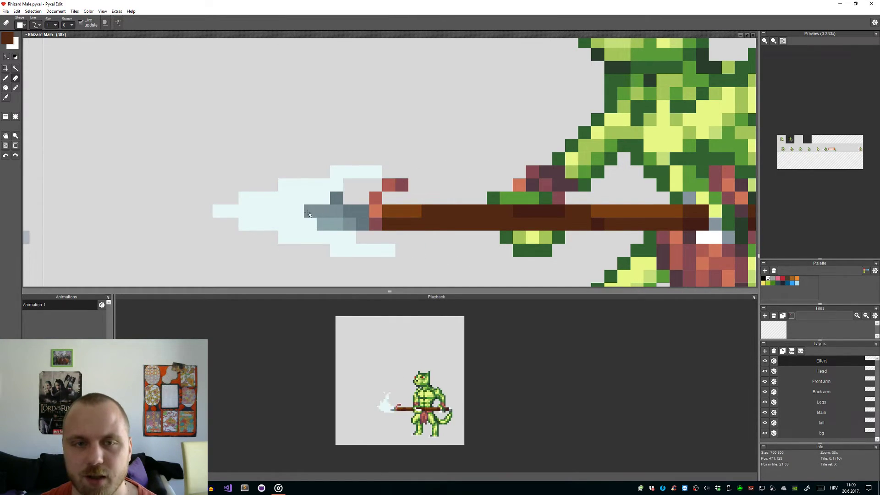
Step: Select the pale trail around the spearhead and shift it one pixel forward, away from the lizard
key(ctrl+t)
drag(435, 270, 183, 128)
key(Left)
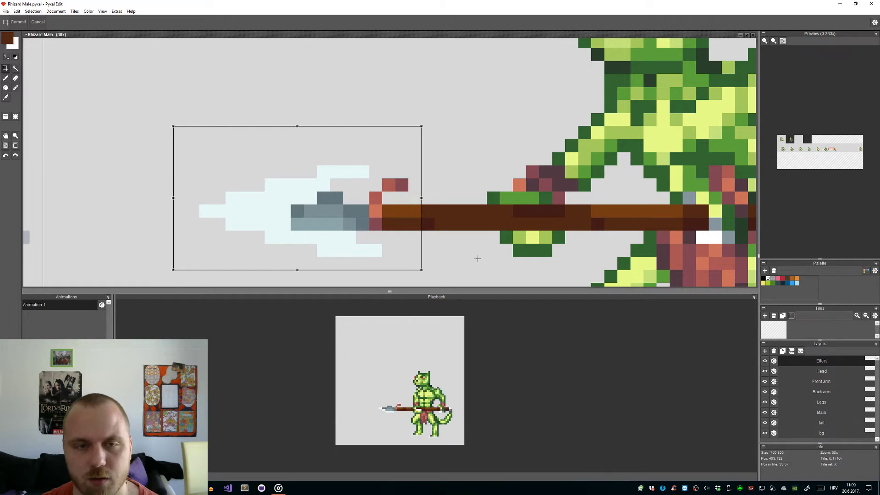
key(Return)
Step: Erase the pale trail pixels over the front and upper edge of the spearhead
key(e)
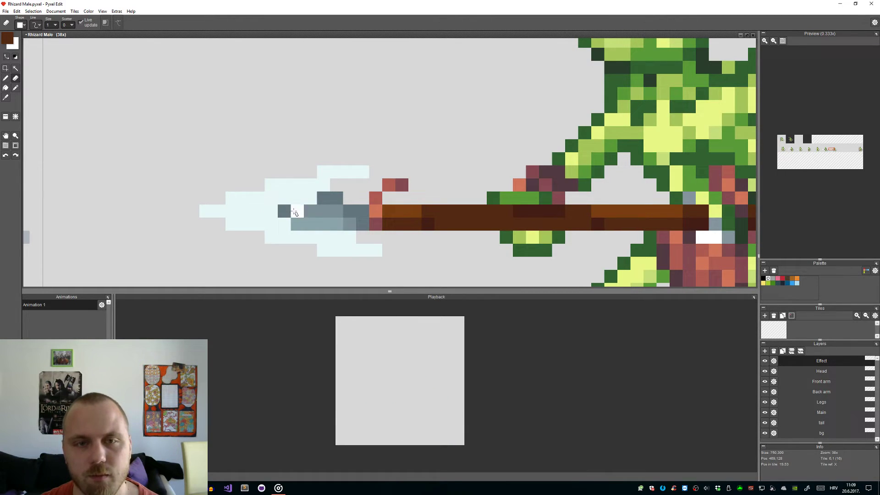
drag(293, 212, 310, 198)
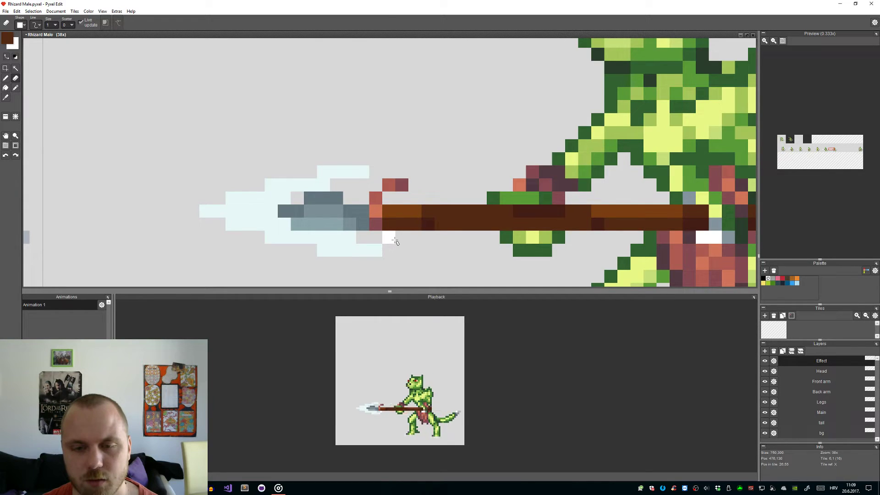
Step: Remove the green motion streaks behind the front leg in the new frame
scroll(431, 237, down, 3)
scroll(523, 274, up, 1)
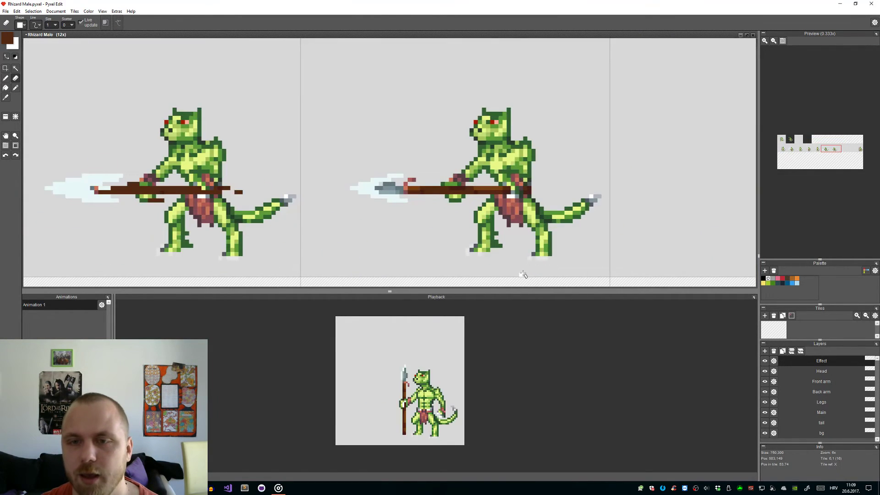
click(821, 402)
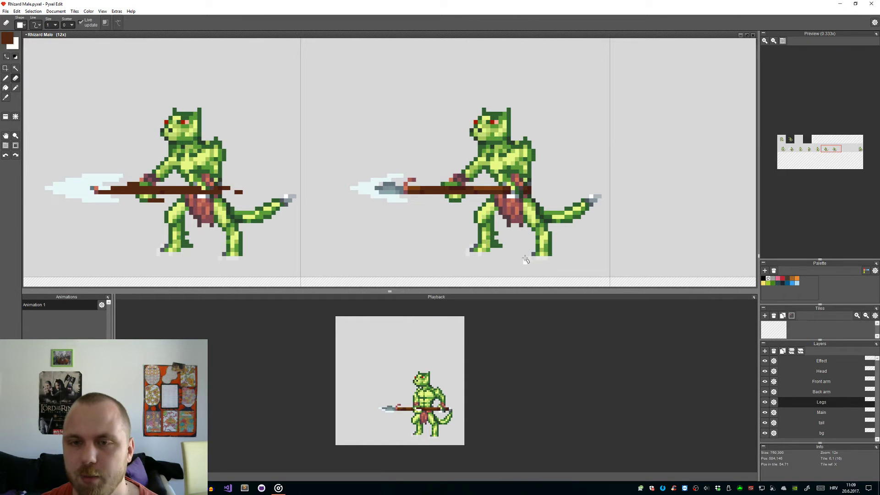
scroll(527, 261, up, 3)
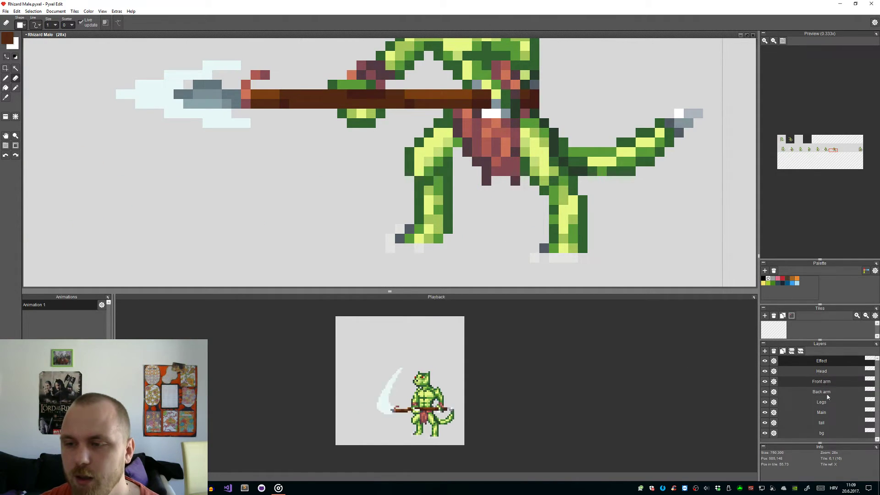
Step: On the Legs layer, shift the front lower leg and foot one pixel backward in the newest frame
click(820, 402)
scroll(537, 260, down, 4)
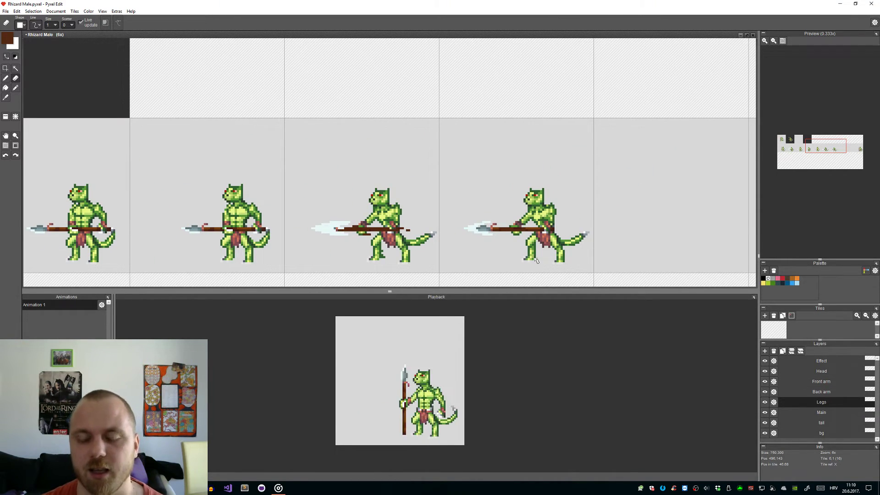
scroll(537, 261, up, 3)
key(s)
drag(538, 273, 485, 224)
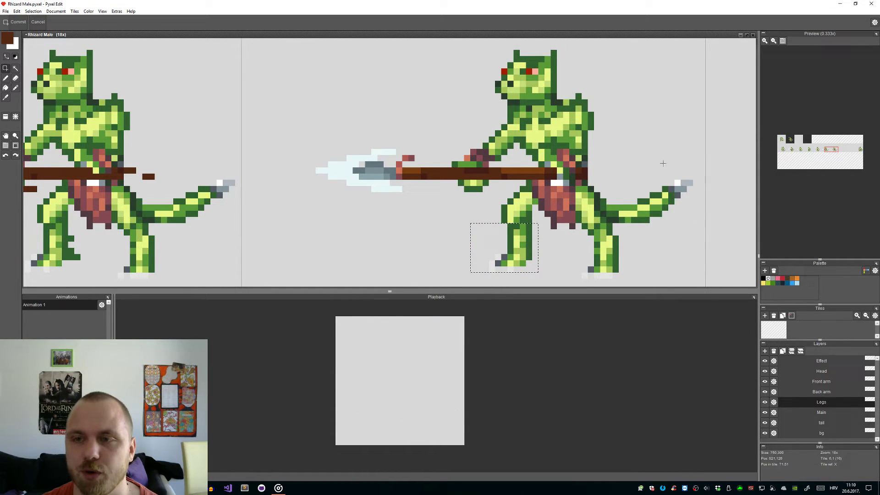
drag(669, 161, 585, 148)
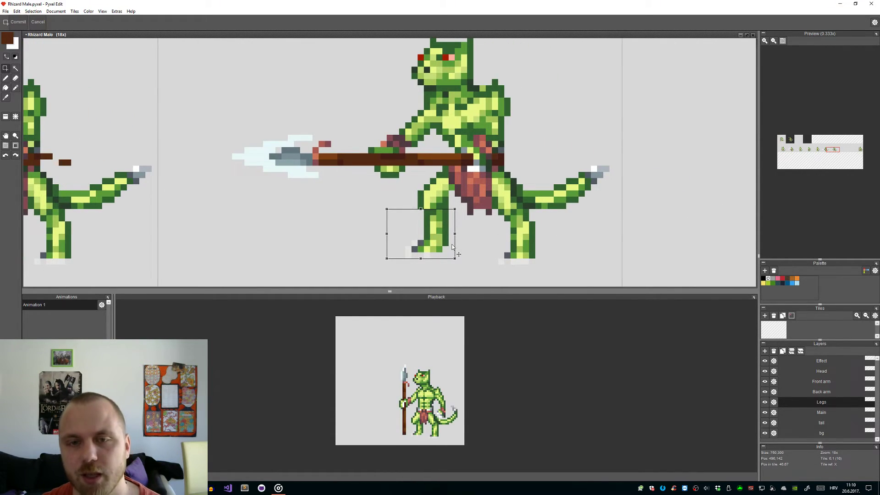
drag(453, 248, 459, 248)
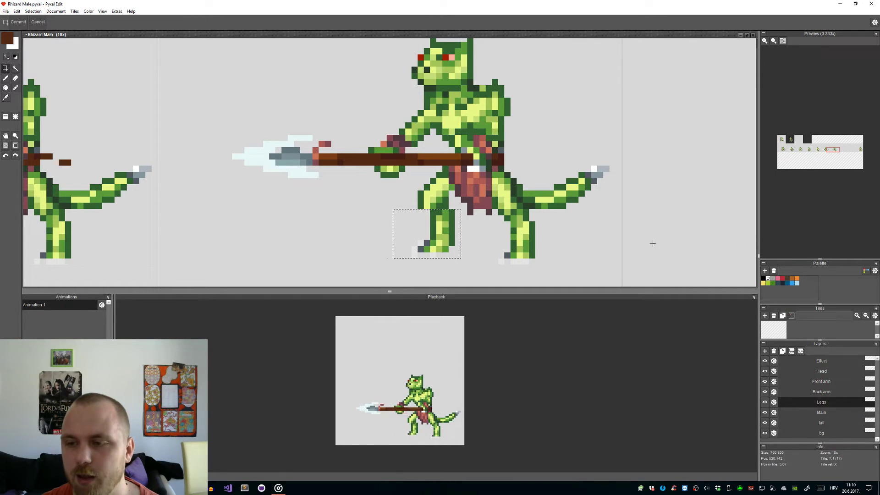
Step: On the Back arm layer, move the spear and gripping hand one pixel backward in the newest frame
click(807, 393)
scroll(475, 156, down, 1)
scroll(470, 157, up, 2)
drag(542, 205, 119, 120)
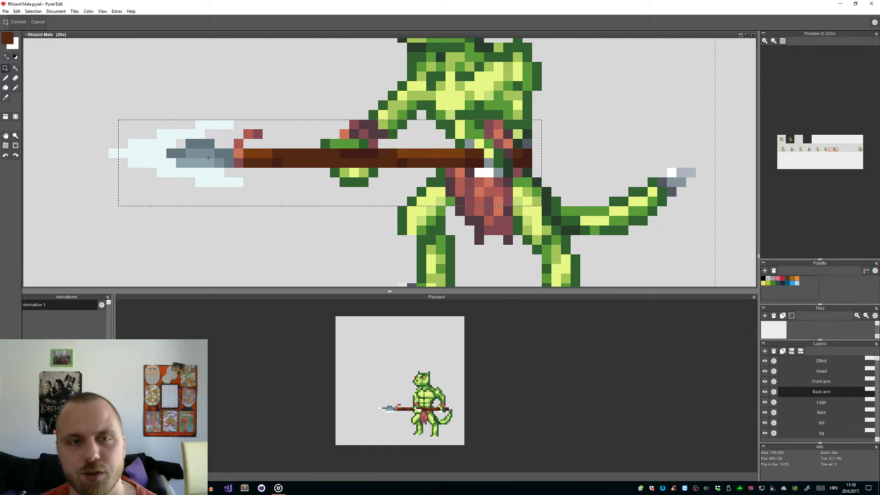
drag(405, 187, 414, 186)
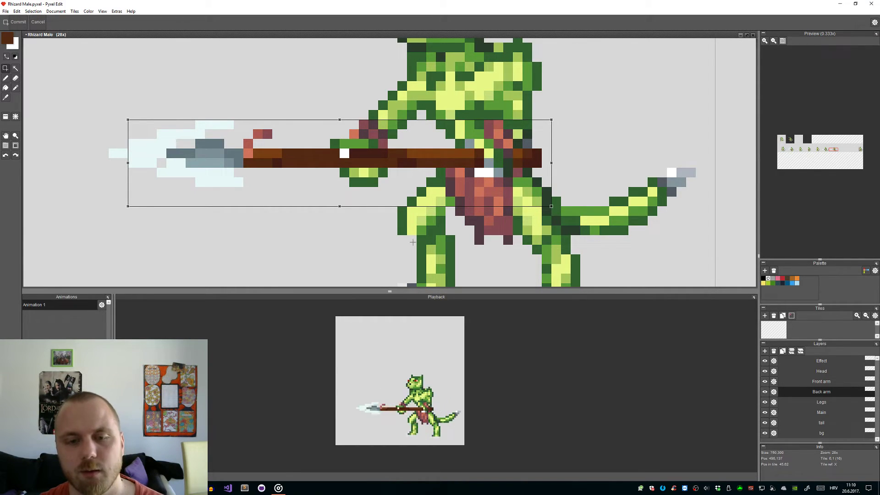
click(325, 239)
click(821, 382)
drag(522, 187, 489, 146)
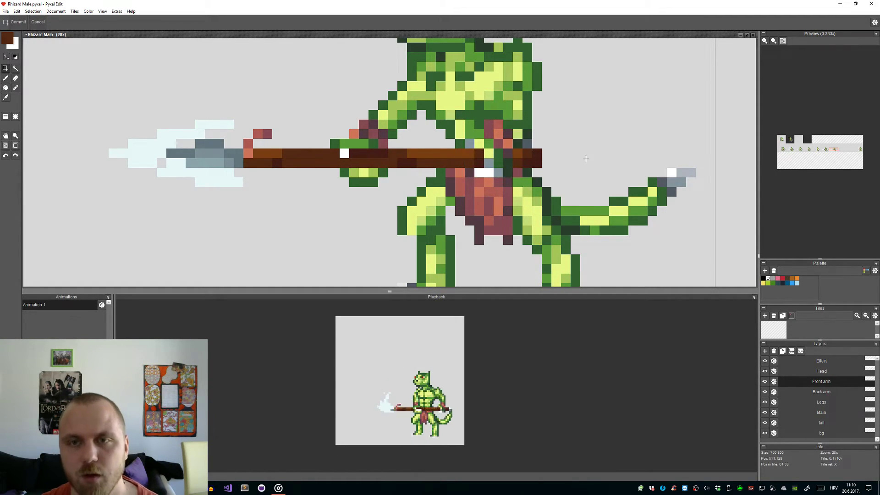
scroll(591, 170, down, 6)
key(h)
drag(610, 212, 481, 205)
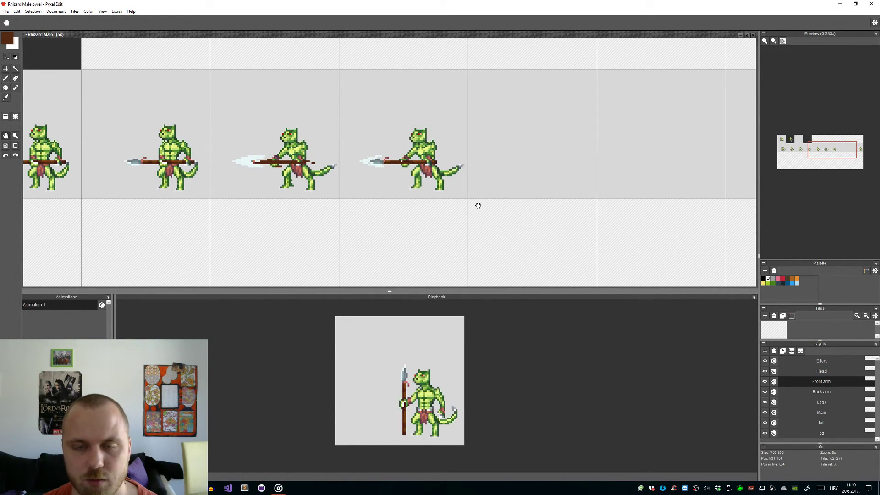
Step: Try nudging the lizard's head one pixel forward on the Head layer in the newest frame
scroll(478, 205, up, 3)
scroll(419, 118, up, 4)
key(s)
drag(418, 118, 333, 174)
drag(420, 173, 288, 73)
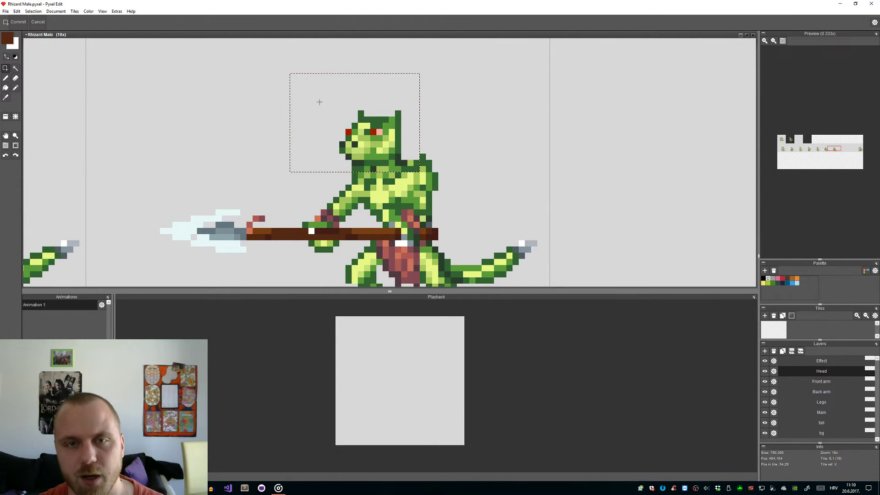
key(Right)
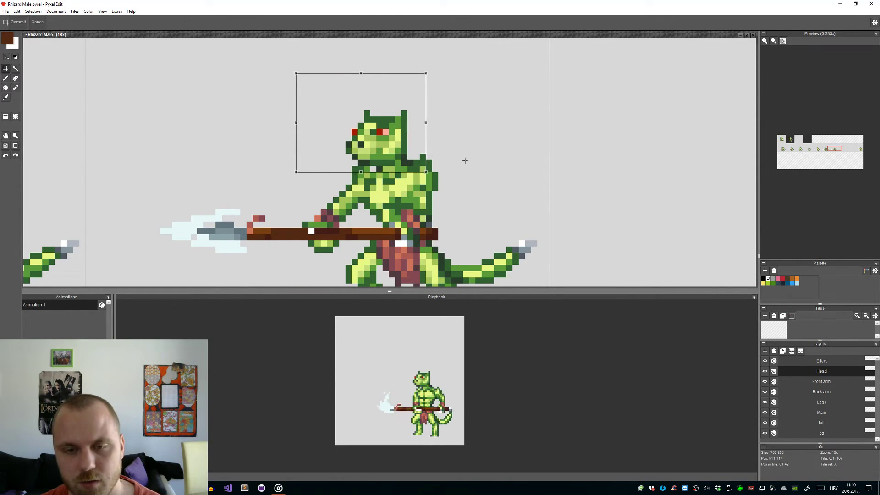
key(Left)
key(Left)
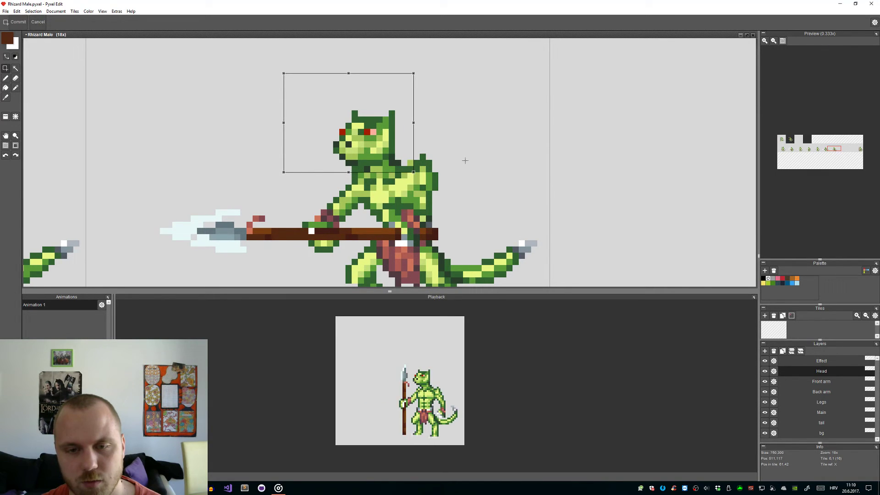
key(Up)
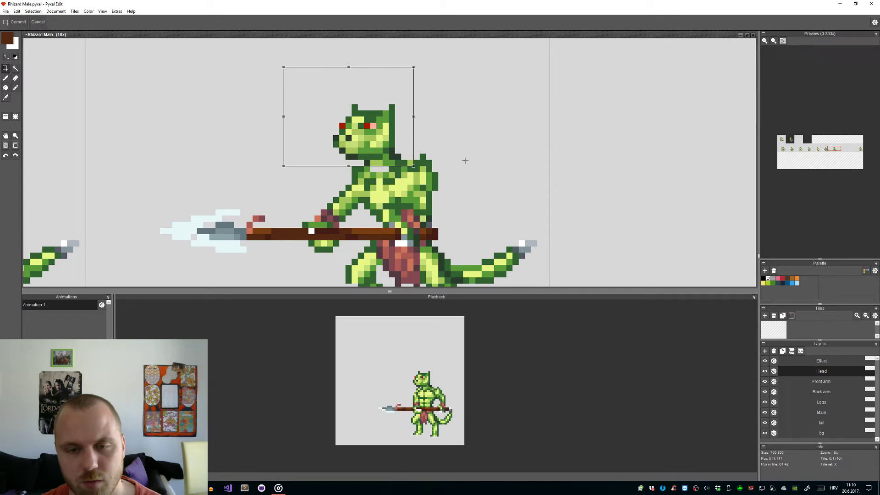
key(Down)
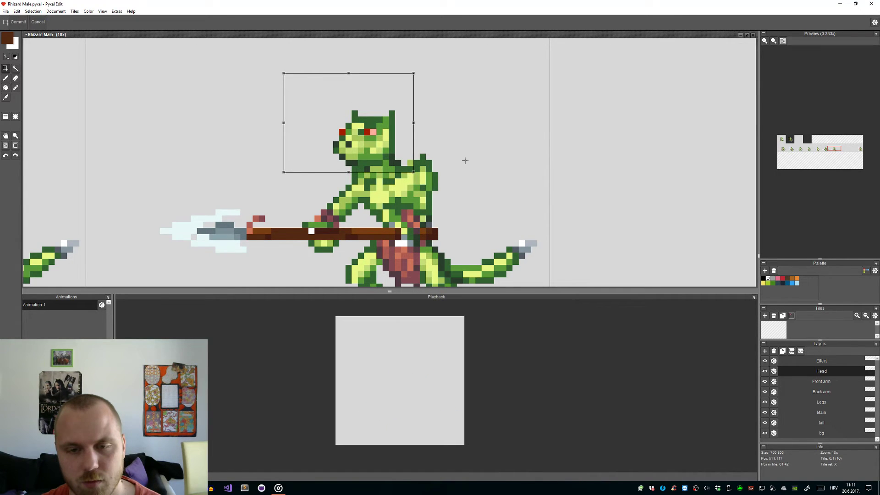
key(Right)
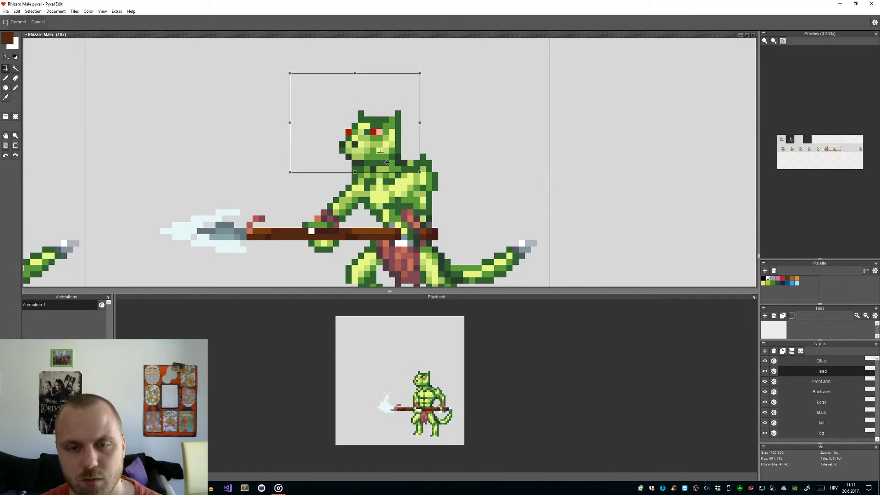
key(Left)
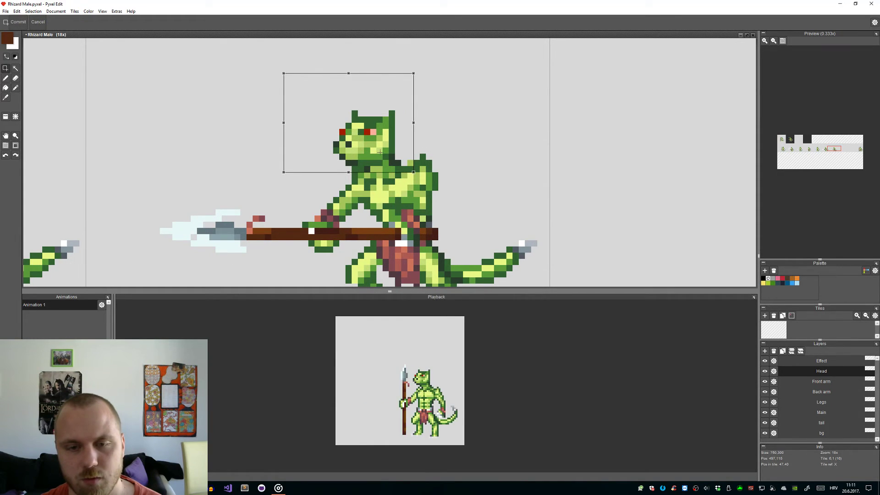
click(479, 207)
Step: Undo the head nudges in the newest frame
key(ctrl+z)
key(ctrl+z)
key(ctrl+z)
key(ctrl+z)
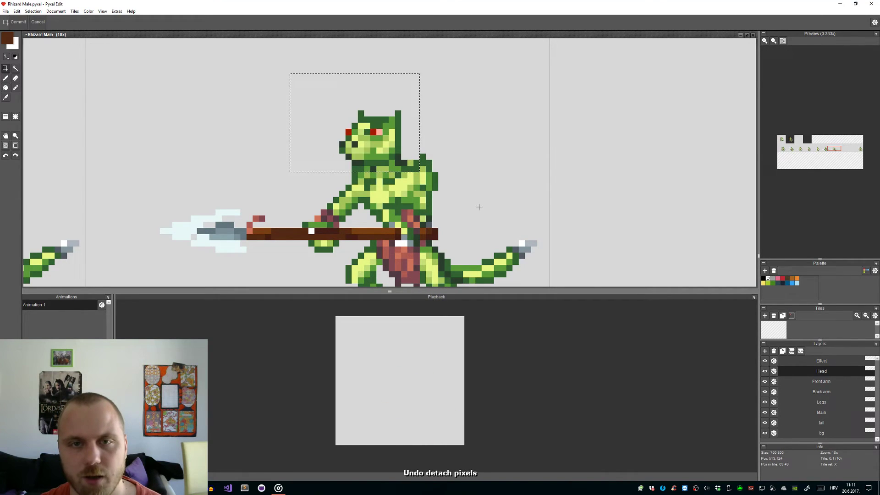
Step: Try nudging the head forward and down by single pixels in the preceding full-thrust frame
scroll(479, 208, down, 5)
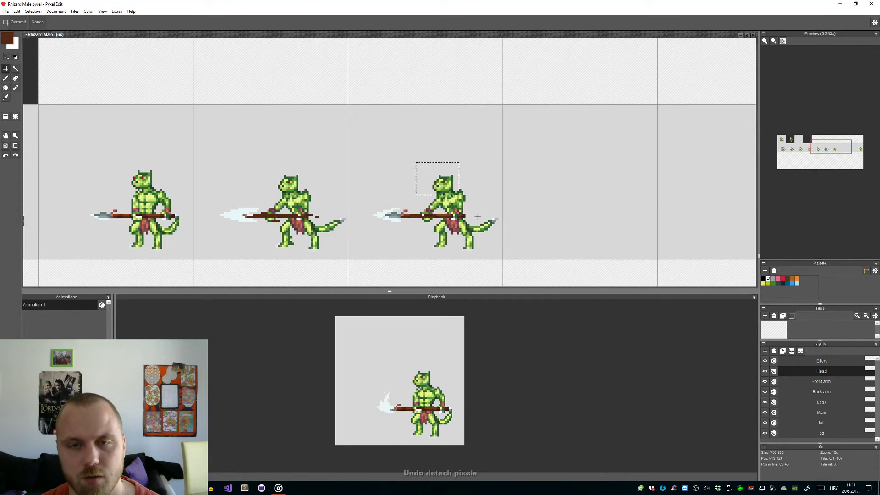
scroll(324, 190, up, 5)
drag(323, 189, 210, 98)
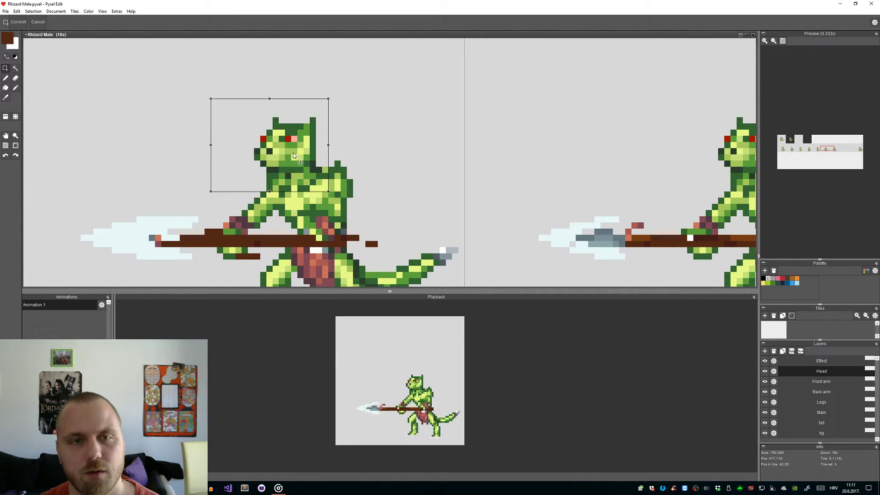
key(Left)
key(Down)
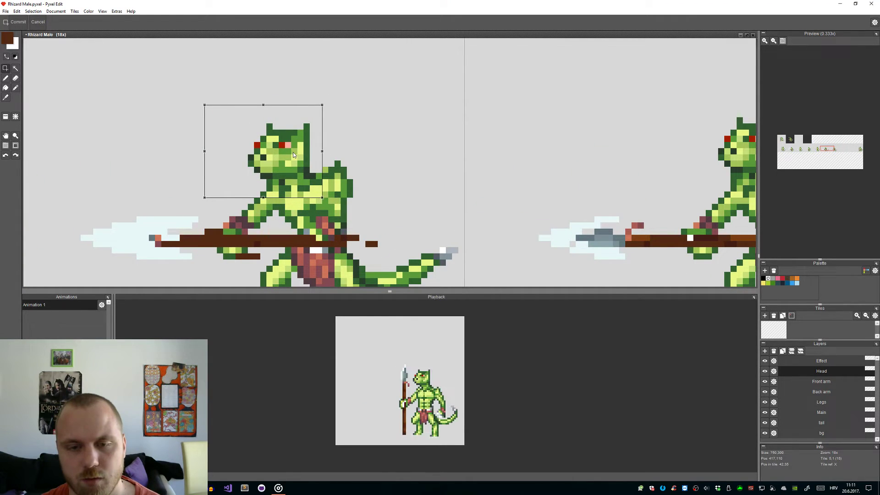
key(Up)
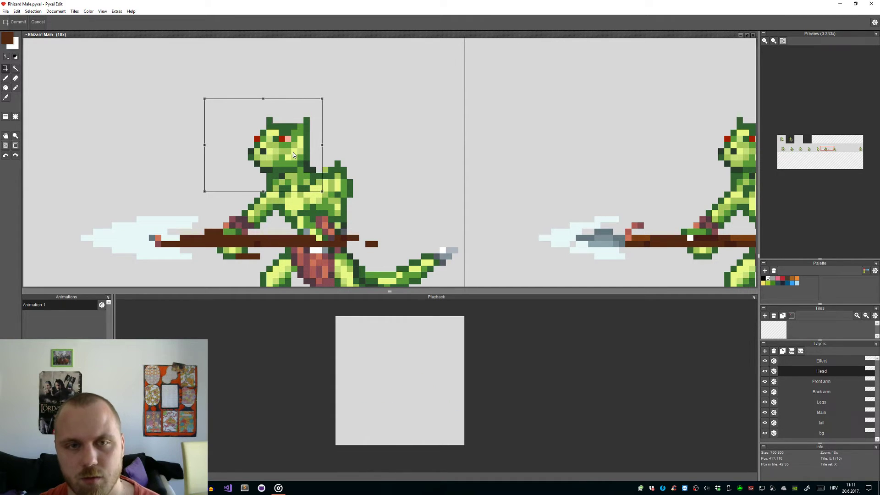
key(Right)
key(Down)
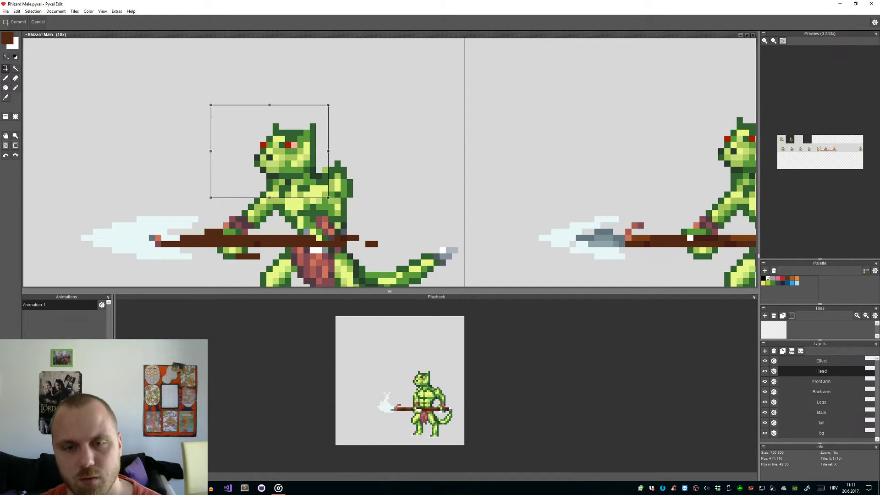
key(Up)
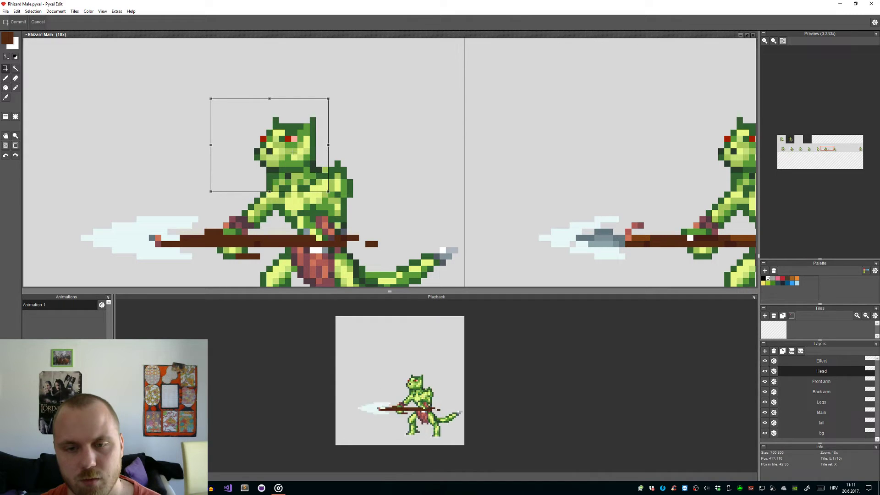
key(Left)
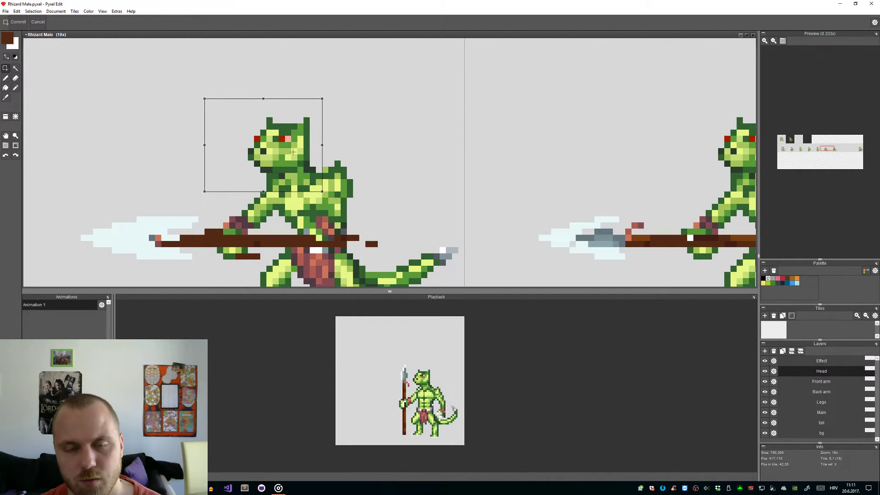
key(Left)
key(Down)
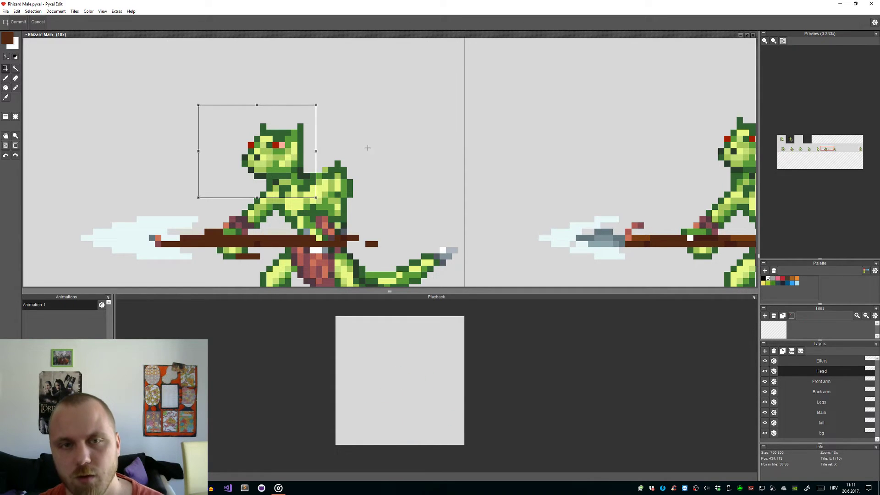
key(Escape)
Step: Try shifting a tighter selection of the head one pixel forward in the newest frame
scroll(441, 221, down, 5)
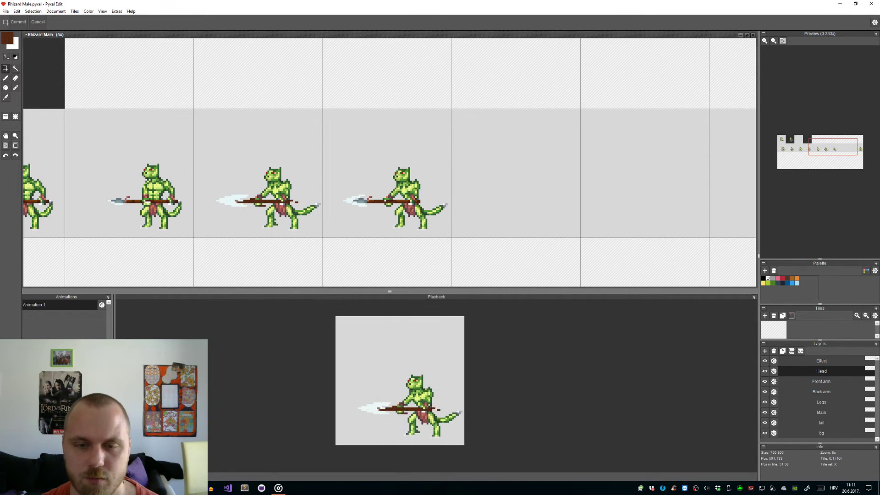
scroll(403, 197, up, 5)
drag(347, 79, 446, 147)
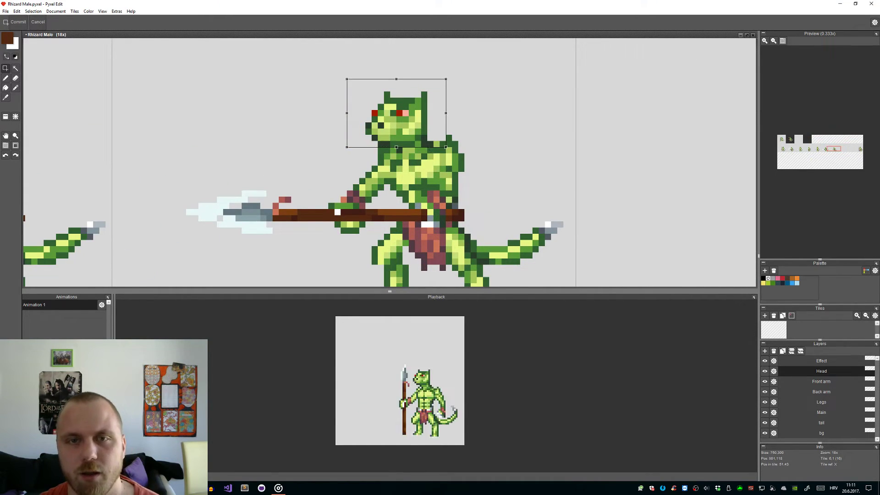
key(Left)
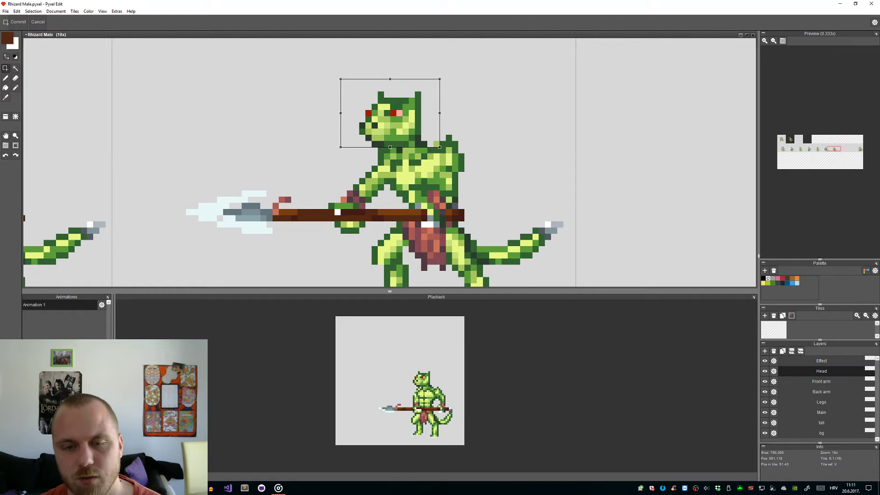
key(Return)
Step: Select the head in the preceding full-thrust frame and move it one pixel forward
scroll(251, 170, down, 2)
drag(251, 170, 193, 122)
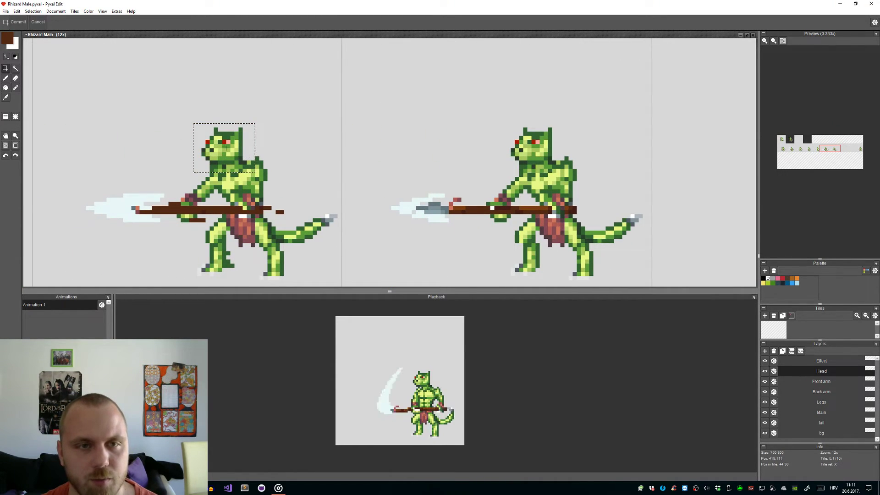
key(Left)
key(Return)
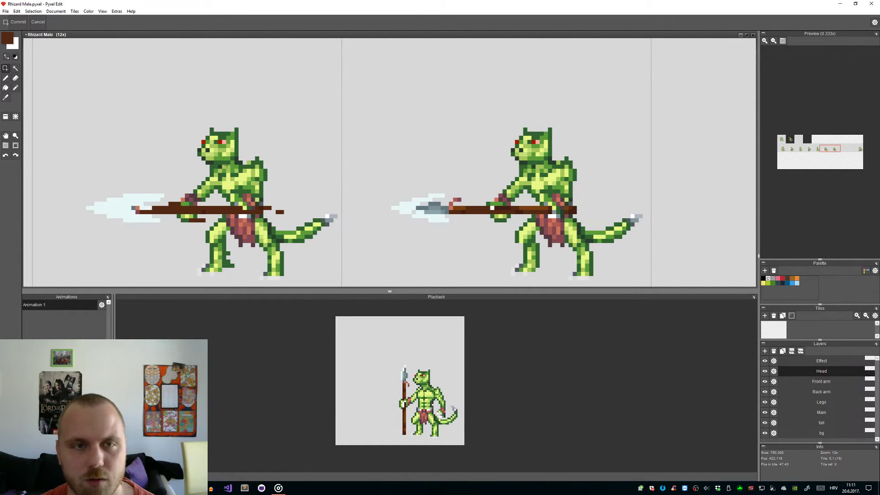
Step: Retouch the pixels behind the neck in the full-thrust frame with dark green and mid green
scroll(228, 168, up, 2)
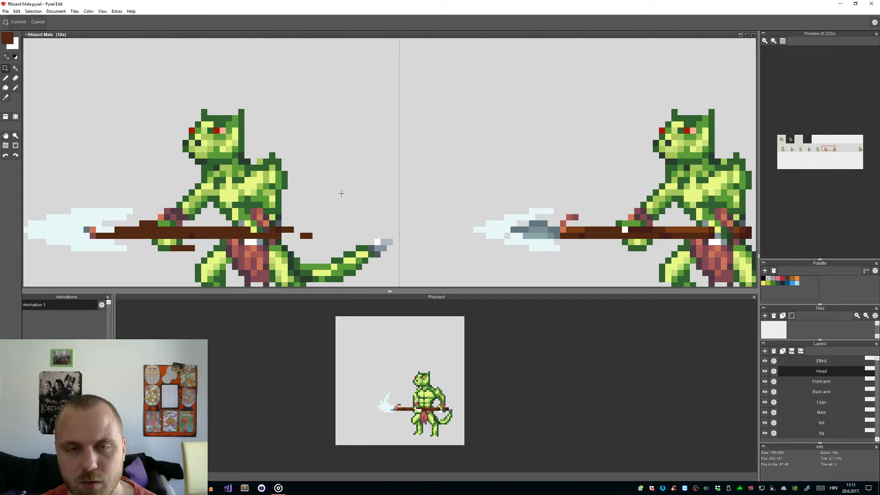
scroll(234, 166, up, 3)
key(alt)
alt+click(251, 171)
click(256, 156)
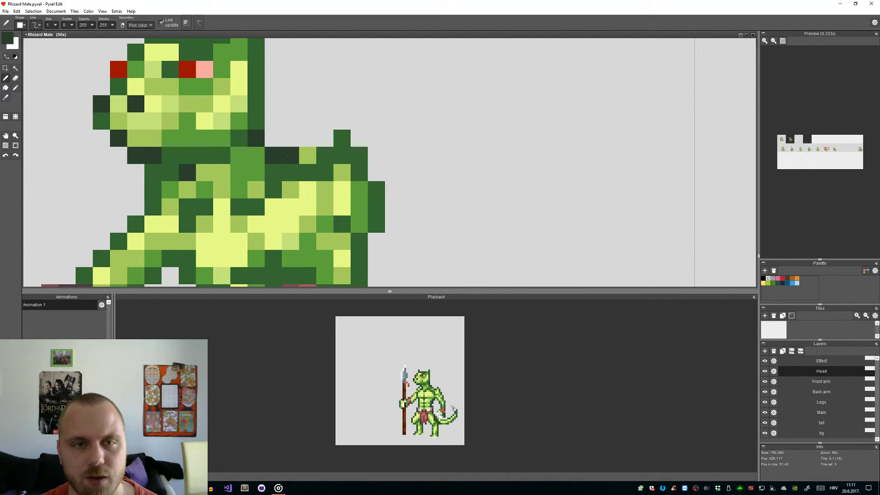
click(285, 159)
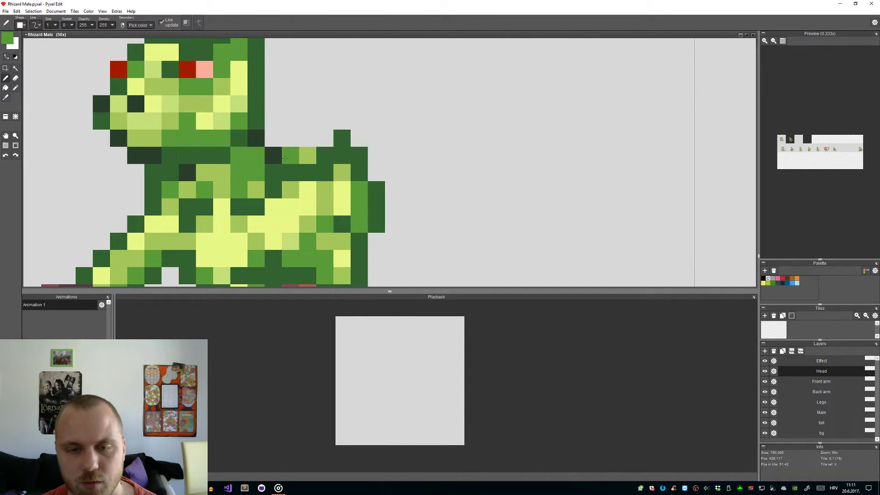
scroll(188, 172, down, 3)
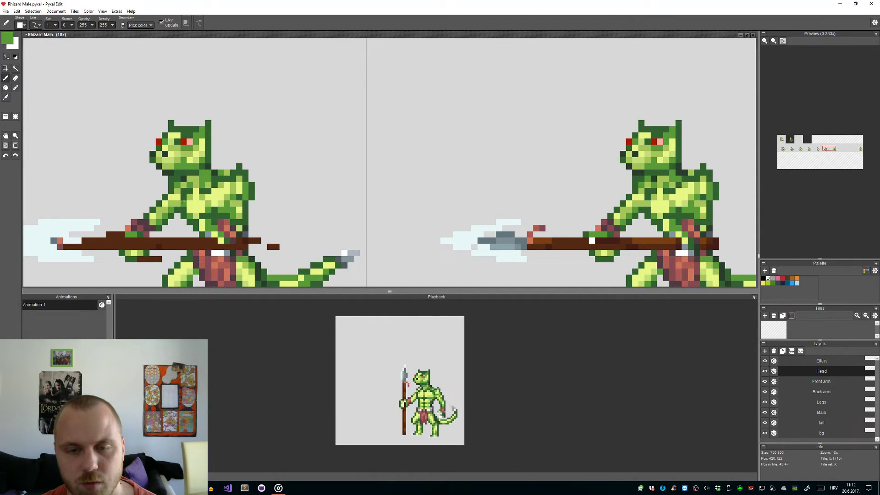
Step: Try selecting the head in the newest frame and moving it one pixel forward
scroll(182, 202, down, 2)
key(r)
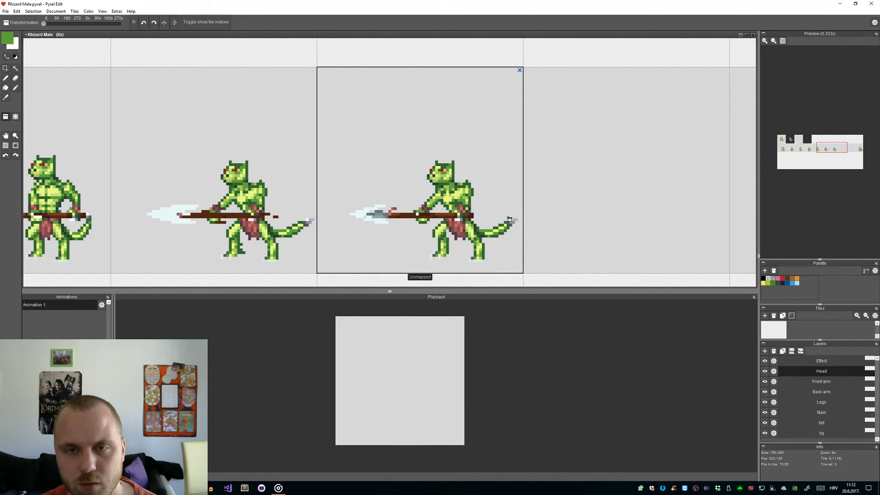
key(m)
scroll(461, 188, up, 2)
drag(462, 182, 355, 112)
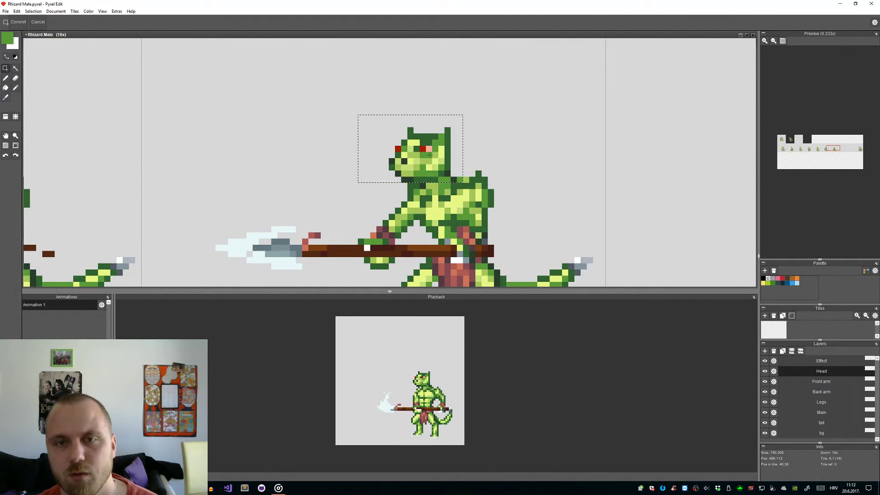
click(514, 191)
key(ctrl+z)
key(ctrl+z)
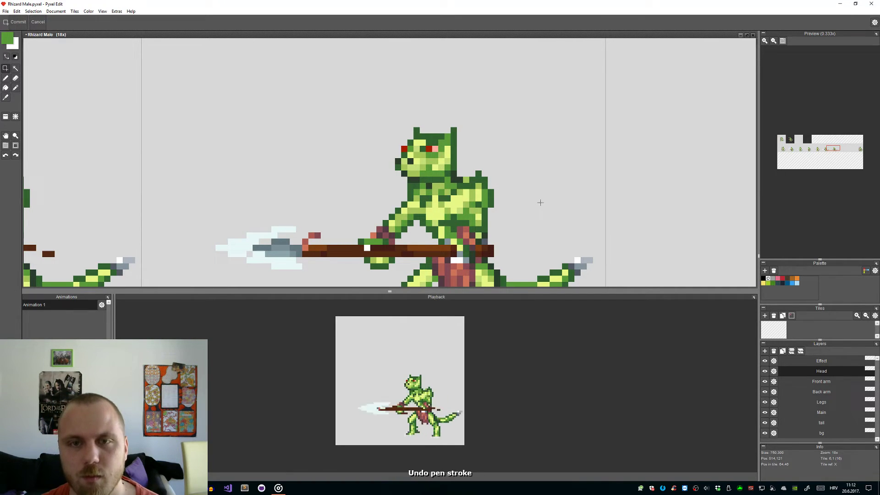
scroll(540, 202, down, 3)
key(ctrl+y)
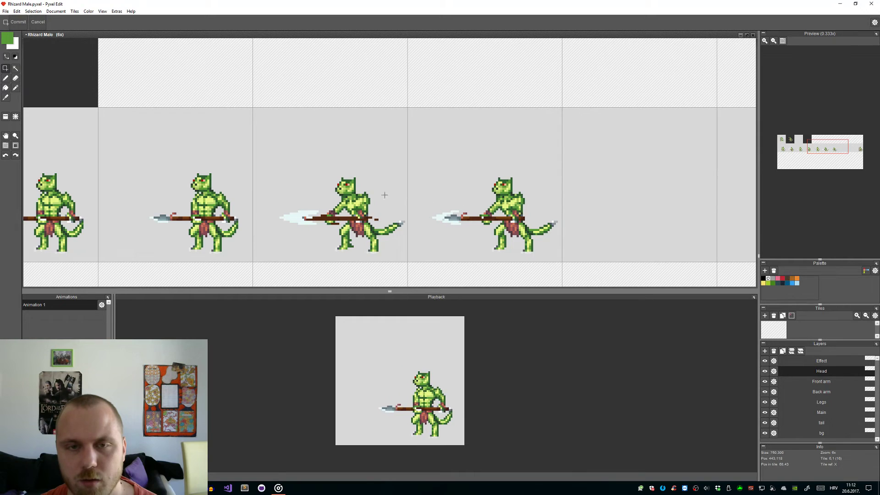
Step: Erase the light green pixel behind the neck on the Main layer of the full-thrust frame
scroll(388, 196, up, 5)
key(b)
alt+click(331, 200)
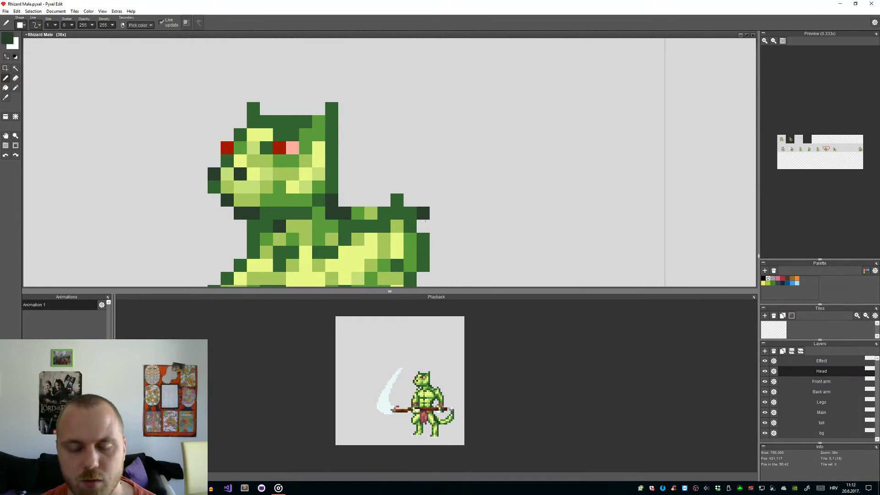
scroll(425, 219, down, 3)
key(e)
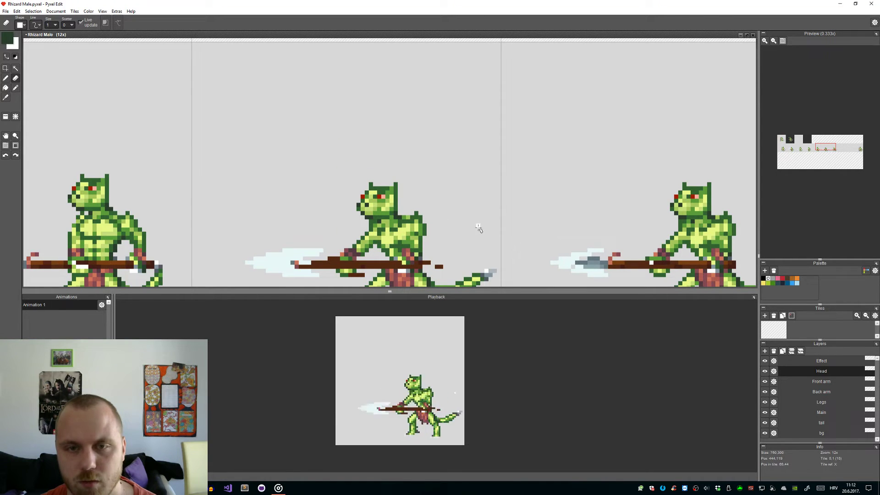
click(822, 413)
scroll(432, 217, up, 2)
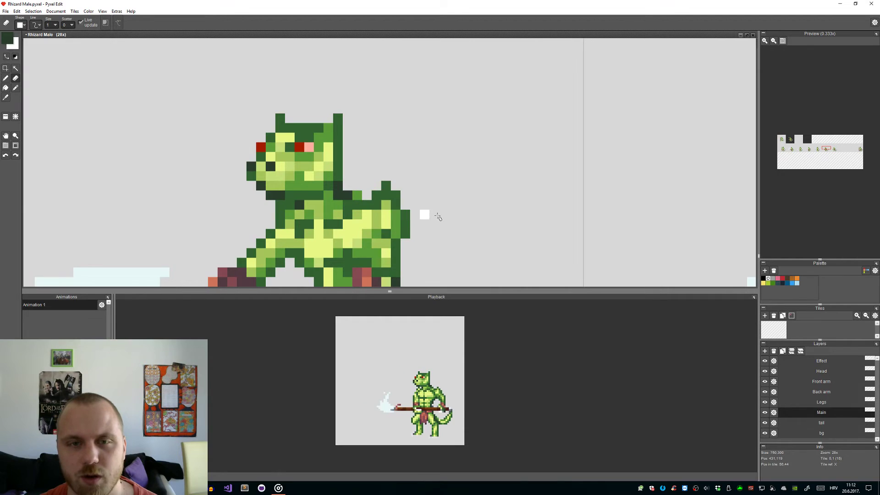
Step: Make the tail layer active and sample the light yellow-green for the pen
scroll(432, 217, down, 5)
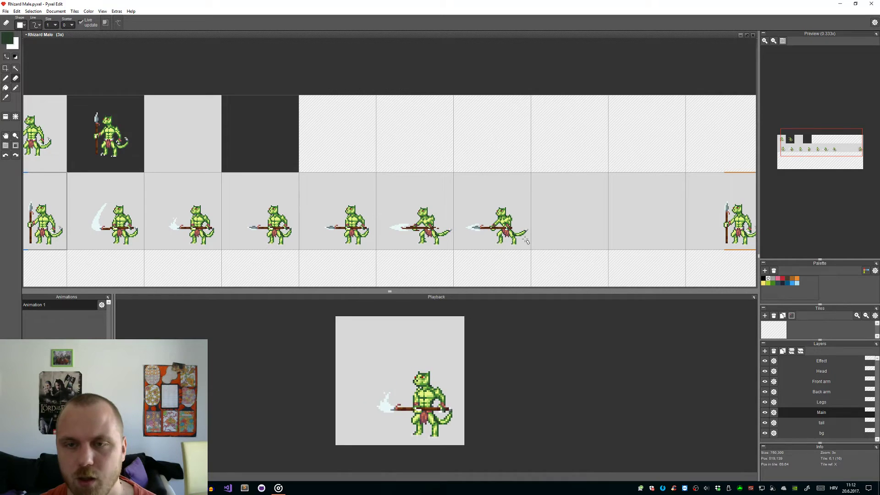
drag(570, 244, 544, 242)
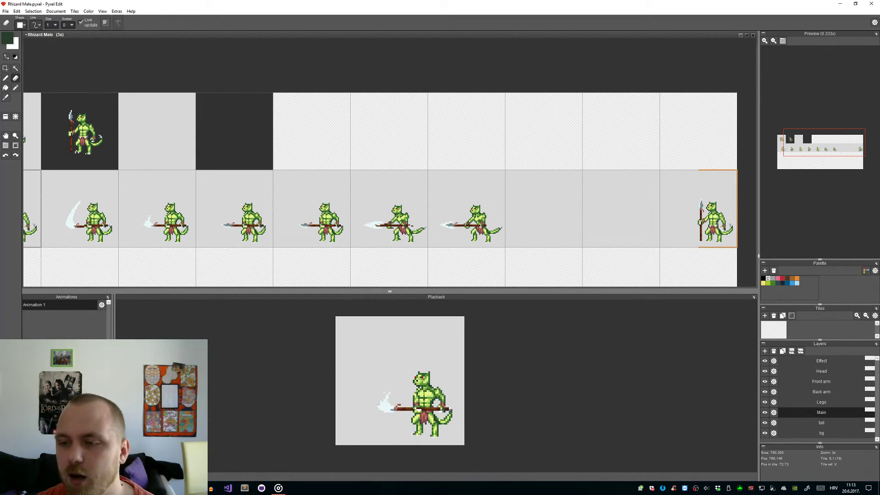
click(822, 422)
key(i)
scroll(408, 228, up, 6)
click(408, 228)
key(b)
scroll(408, 228, down, 8)
scroll(422, 230, up, 2)
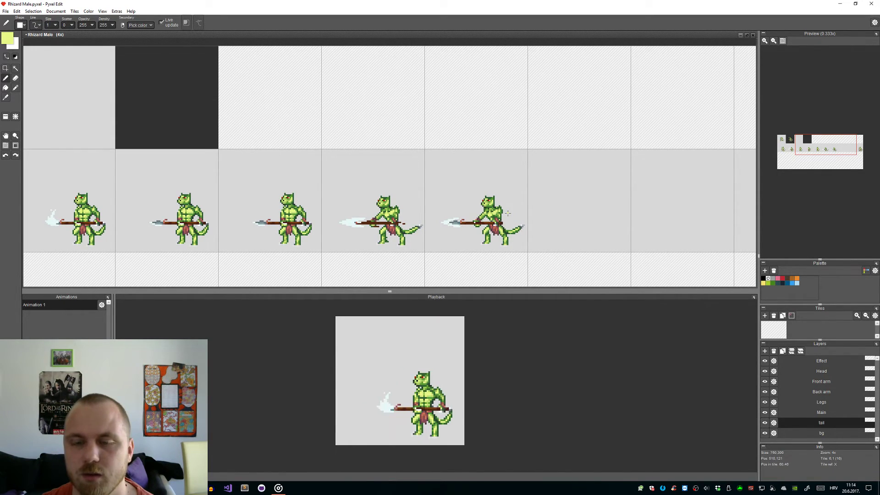
scroll(508, 213, up, 1)
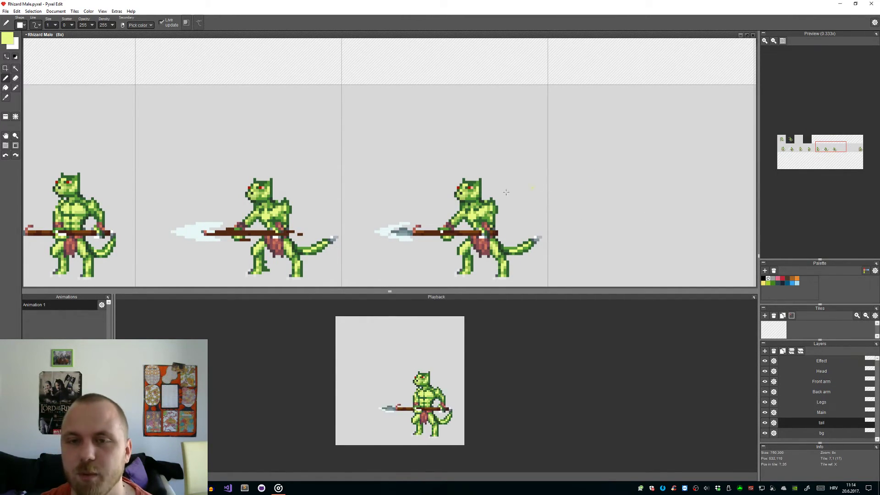
scroll(498, 162, down, 2)
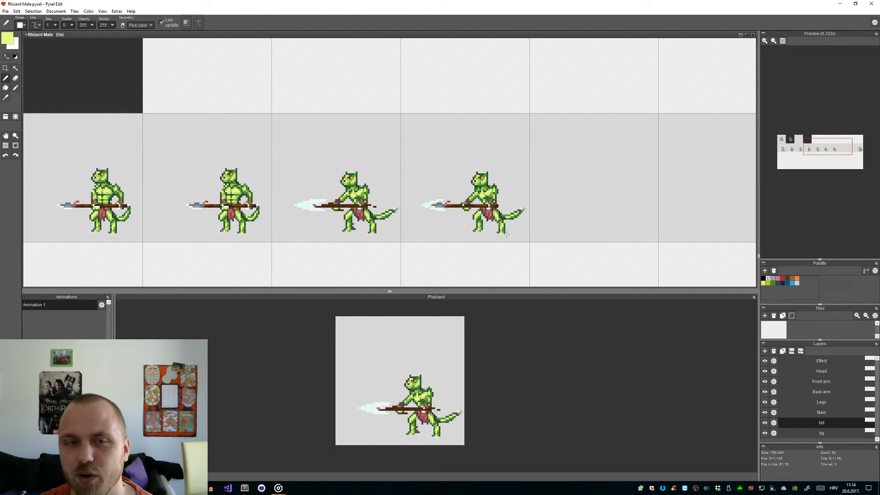
scroll(500, 215, up, 5)
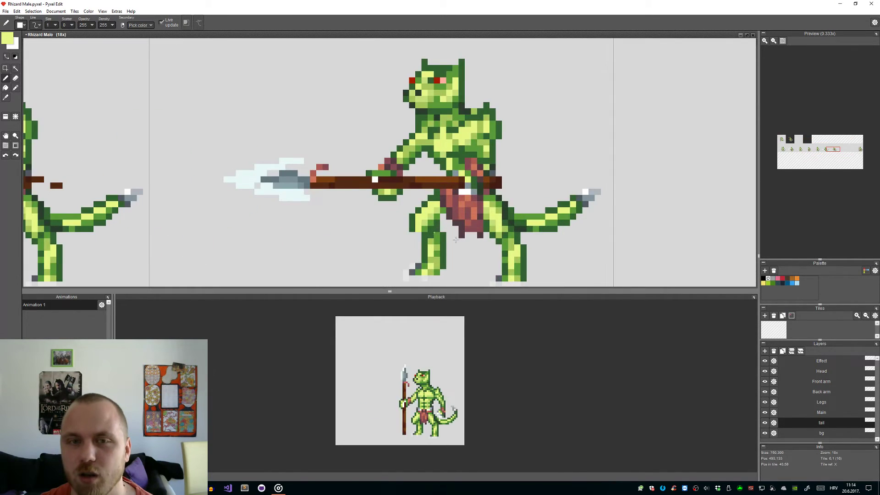
scroll(425, 116, down, 6)
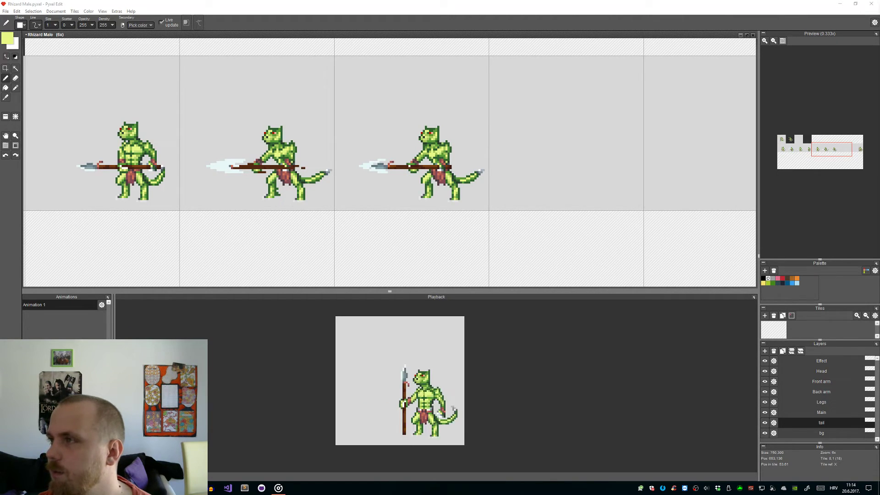
scroll(319, 175, down, 2)
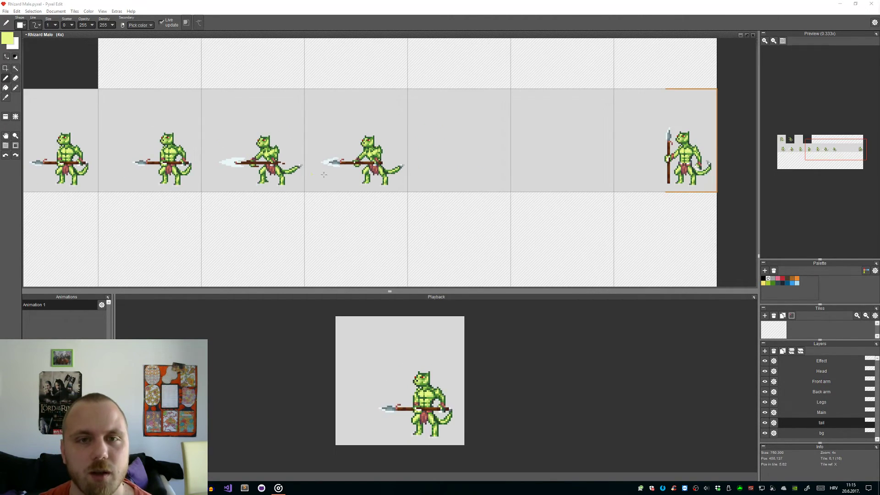
Step: Try drawing a straight yellow-green line diagonally across the newest frame and undo the pen strokes
shift+click(314, 113)
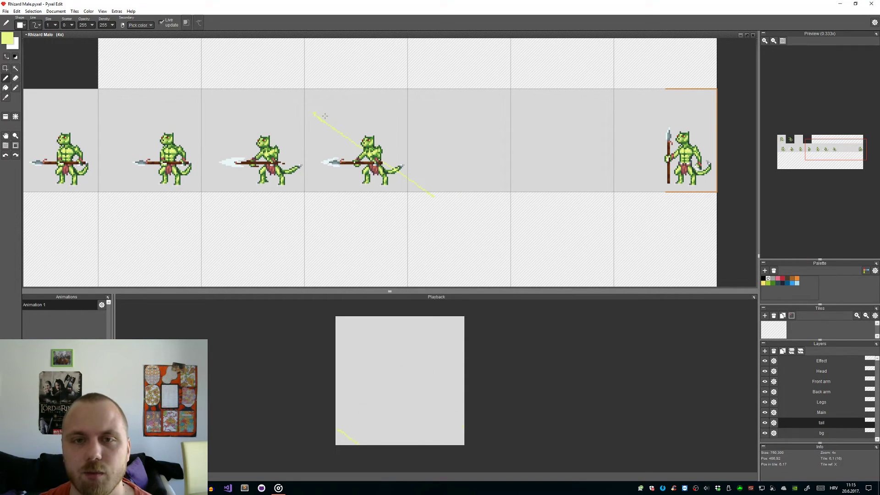
key(ctrl+z)
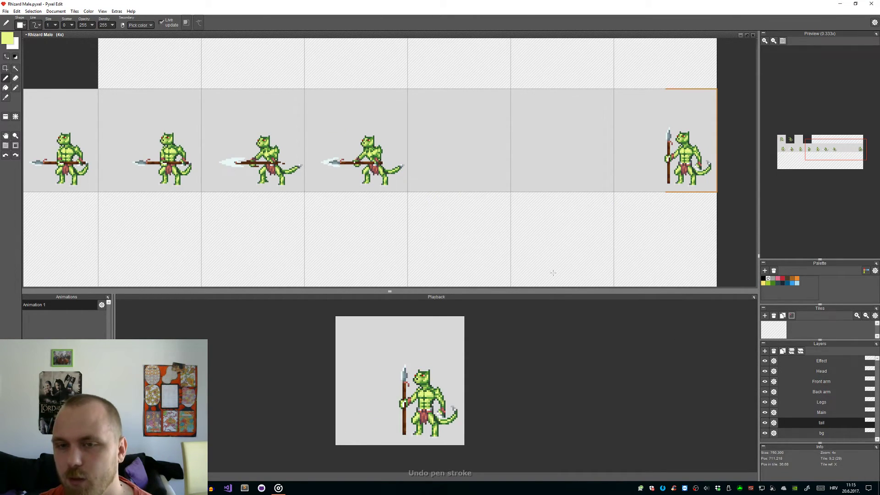
scroll(441, 244, up, 1)
key(ctrl+z)
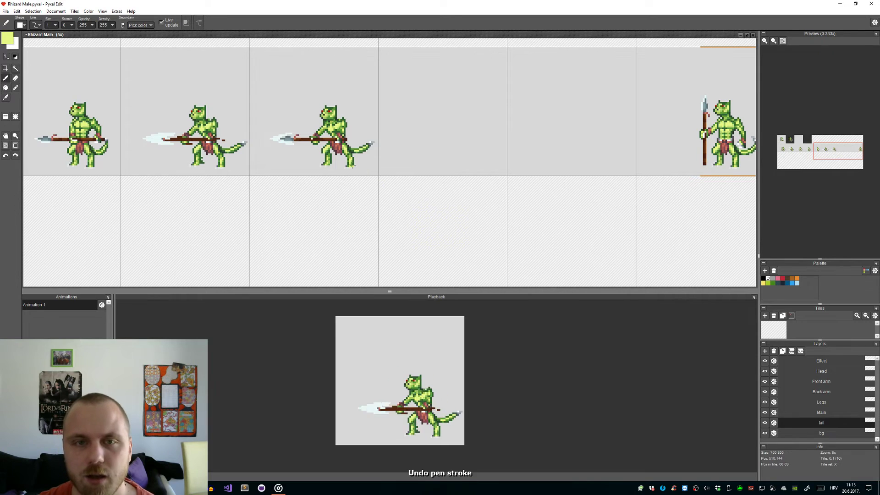
Step: Try scaling and rotating a dark green scribble in the empty row below the frames, and delete it
scroll(344, 155, up, 6)
alt+click(349, 151)
scroll(422, 174, down, 5)
mouse_move(493, 256)
mouse_down()
mouse_move(500, 228)
mouse_move(481, 228)
mouse_move(413, 186)
mouse_up()
key(s)
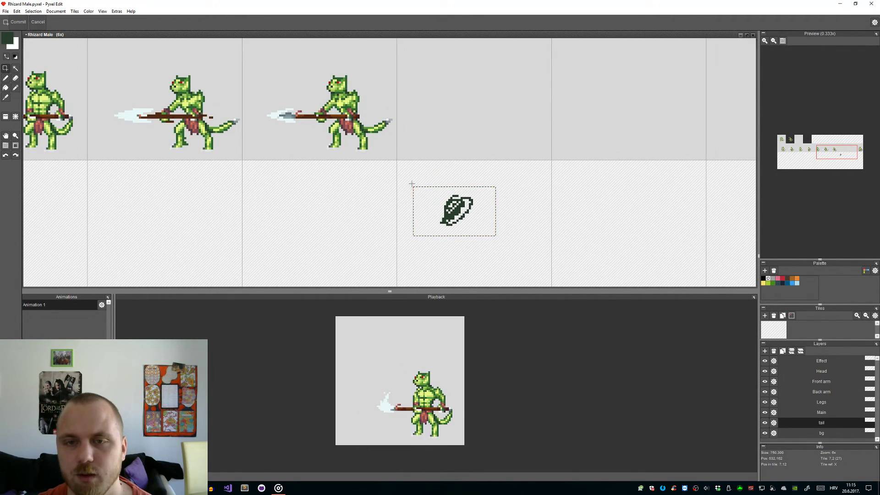
mouse_move(496, 187)
mouse_down()
mouse_move(548, 166)
mouse_move(535, 229)
mouse_move(504, 250)
mouse_move(463, 238)
mouse_move(504, 202)
mouse_move(502, 175)
mouse_move(509, 184)
mouse_up()
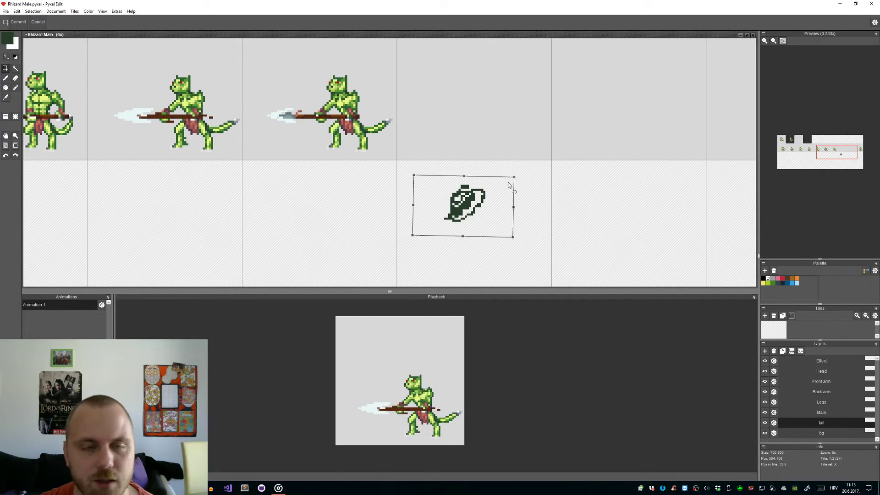
click(6, 68)
drag(515, 178, 537, 173)
key(Return)
drag(544, 255, 423, 155)
key(Delete)
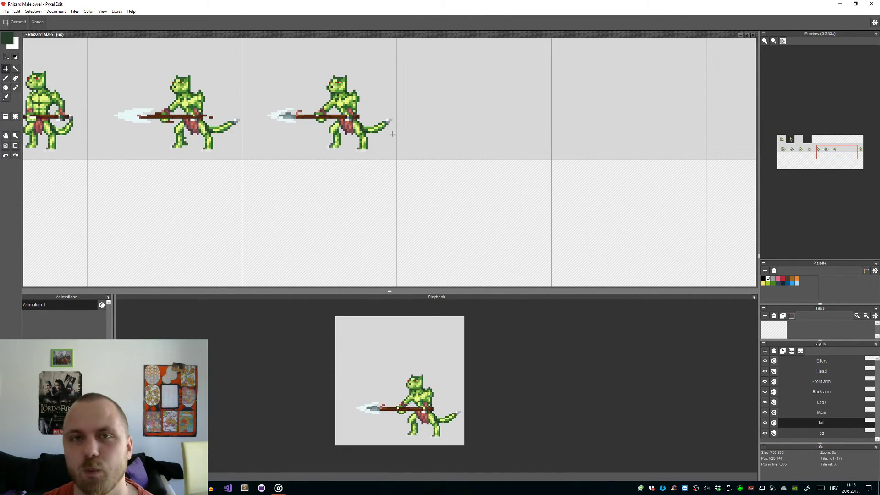
Step: Try transforming a selection of the chest on the Main layer of the full-thrust frame
scroll(385, 140, up, 2)
scroll(372, 169, up, 3)
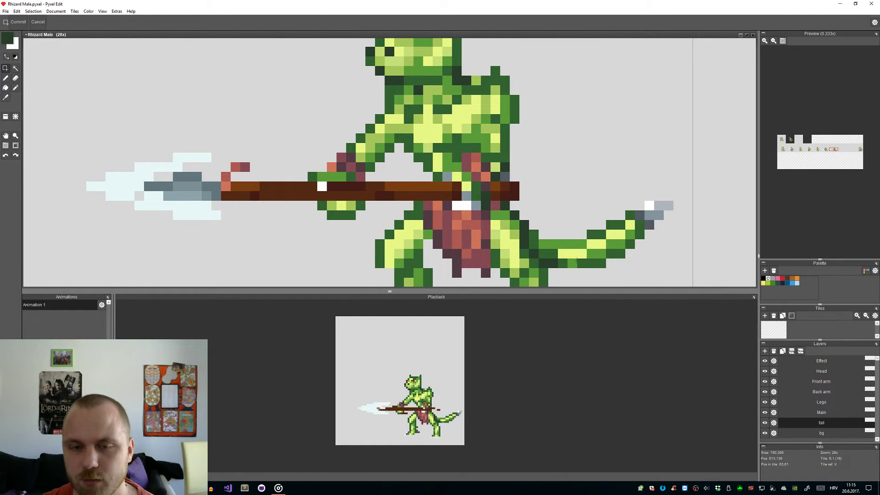
scroll(412, 184, down, 3)
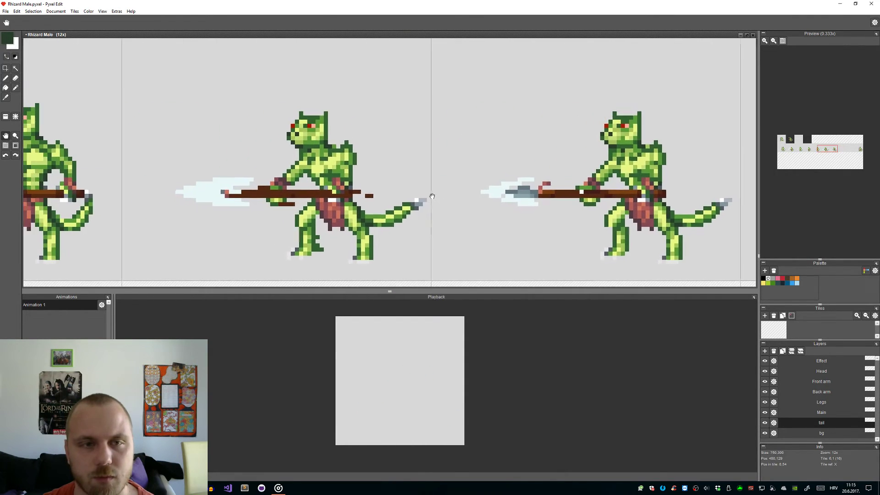
click(823, 412)
scroll(350, 152, up, 3)
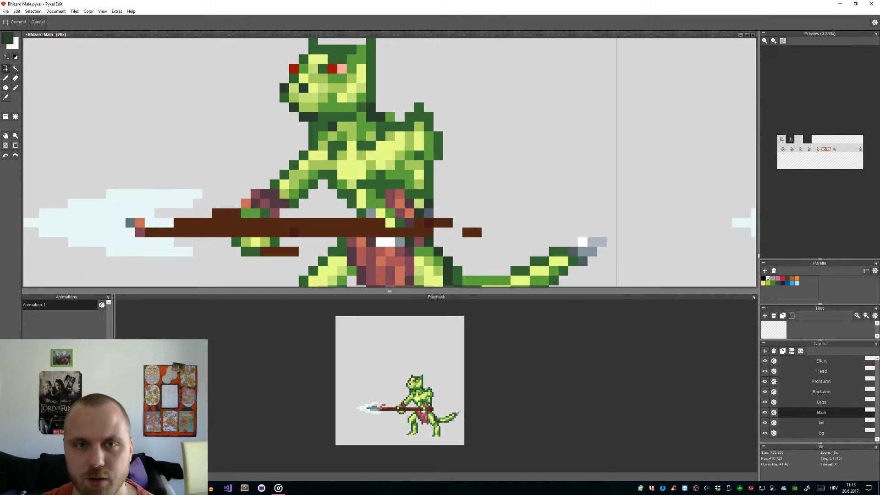
drag(408, 190, 293, 133)
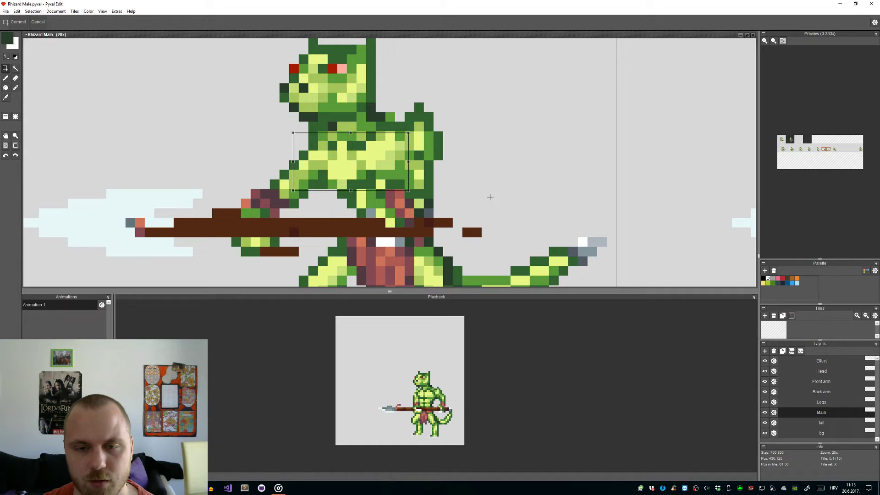
key(Return)
Step: Sample the light yellow-green of the belly in the full-thrust frame for the pen
scroll(370, 202, up, 2)
key(b)
alt+click(356, 191)
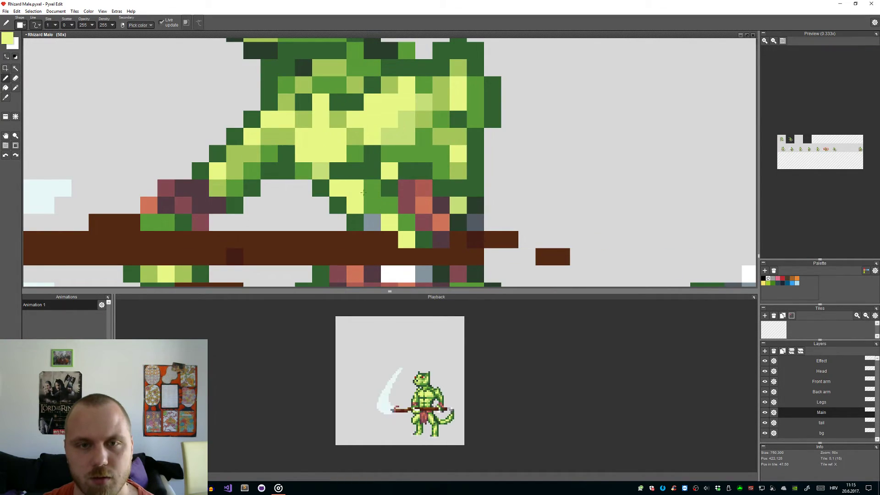
scroll(357, 192, down, 2)
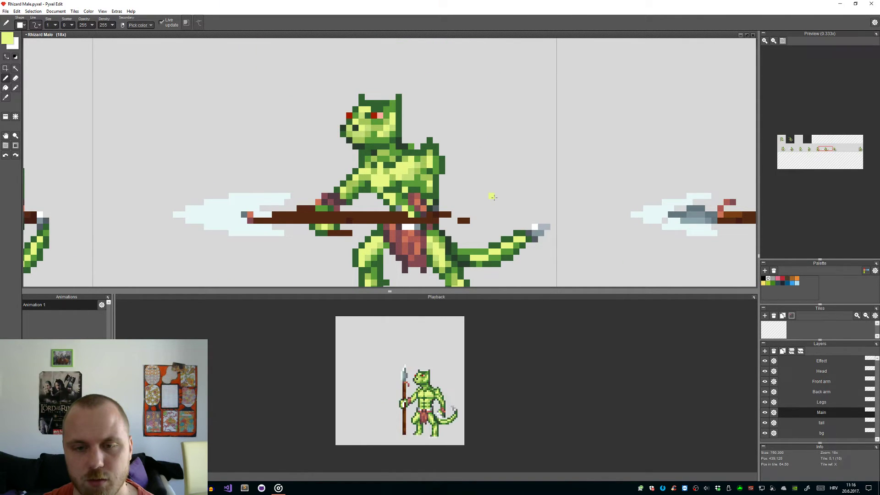
scroll(493, 197, up, 2)
scroll(493, 197, down, 2)
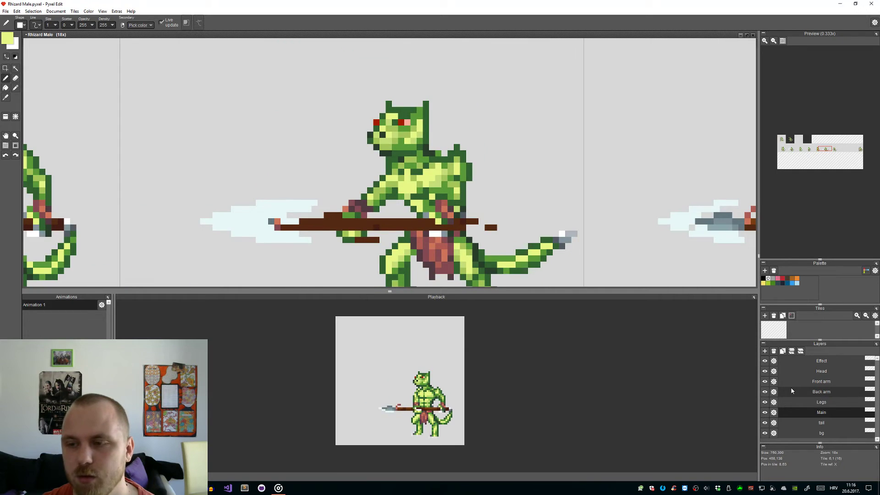
Step: Hide and show the Front arm layer repeatedly to examine which torso and arm pixels belong to it
click(765, 382)
click(766, 382)
click(765, 382)
click(766, 382)
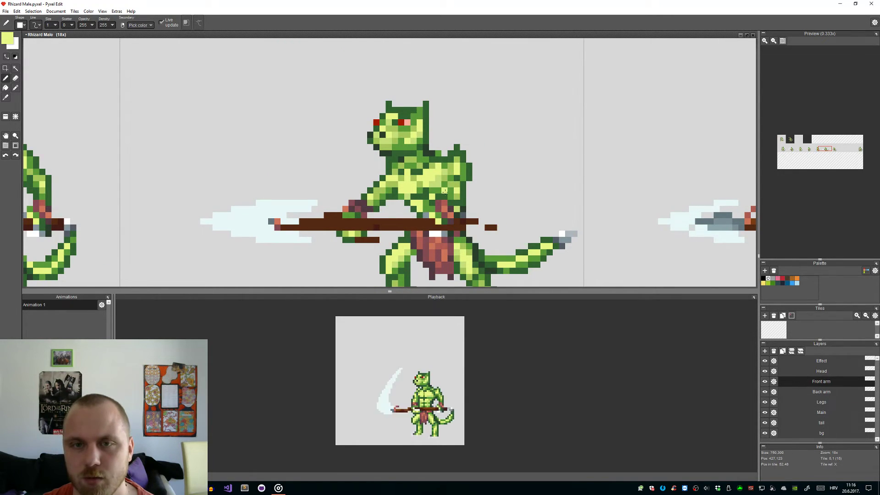
scroll(444, 191, up, 3)
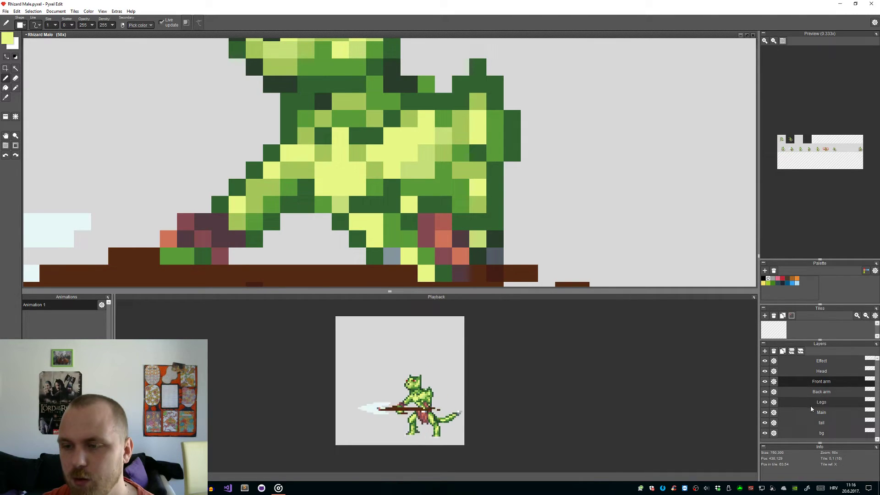
click(765, 382)
click(765, 382)
click(764, 382)
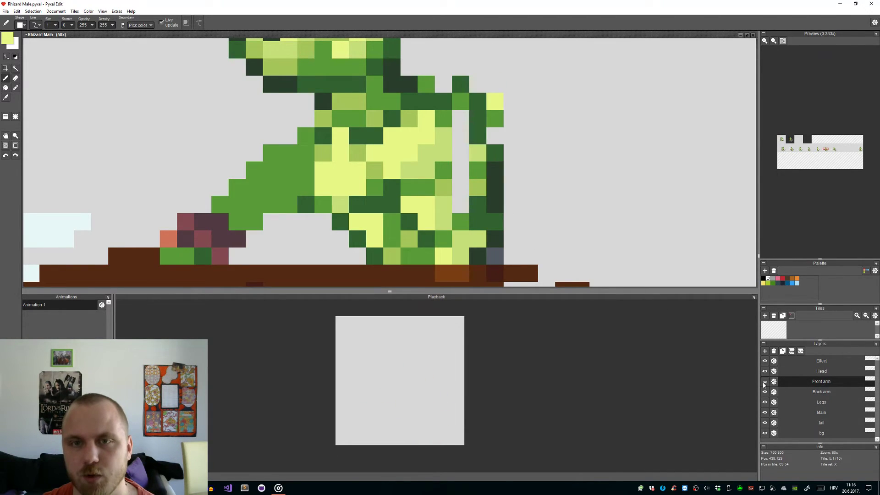
click(764, 382)
Step: Try painting a short dark green stroke on the shaded upper arm of the Front arm layer in the full-thrust frame
alt+click(443, 205)
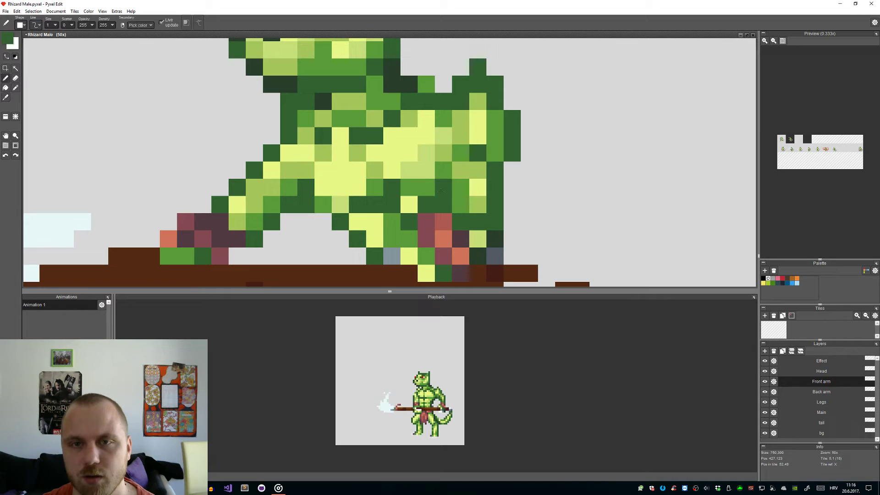
drag(443, 187, 443, 169)
key(ctrl+z)
scroll(577, 208, down, 5)
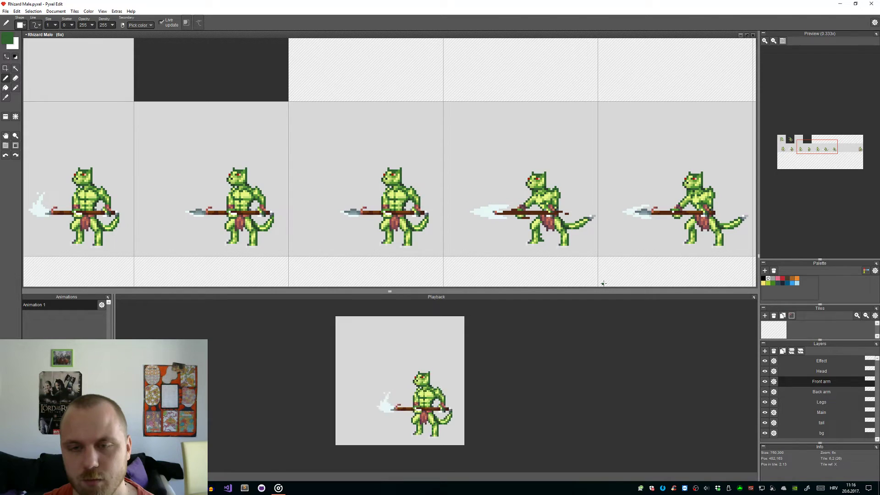
scroll(596, 239, up, 2)
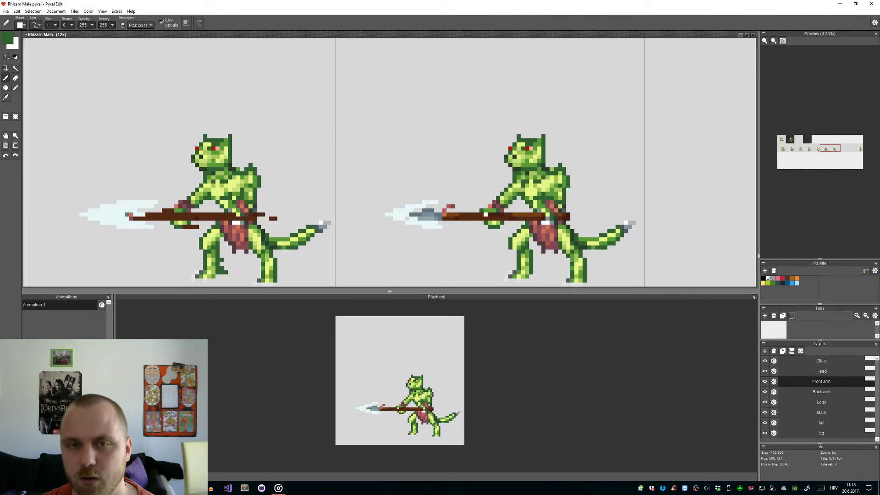
key(t)
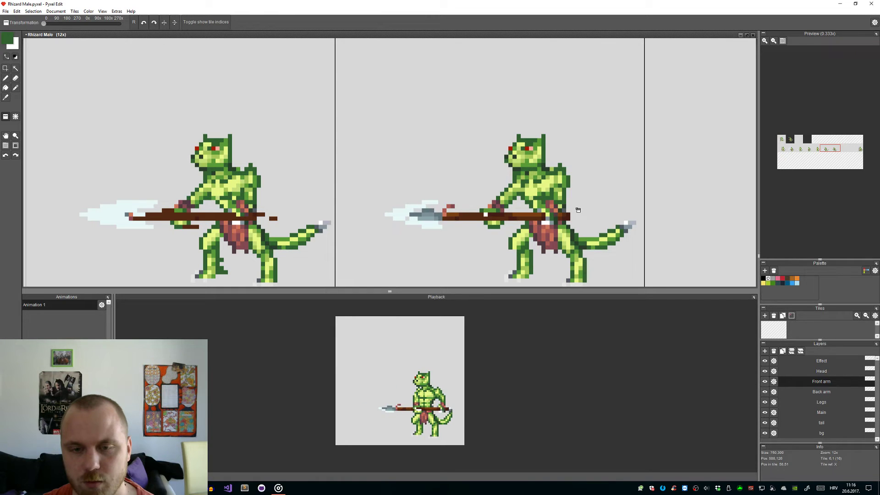
scroll(459, 222, down, 3)
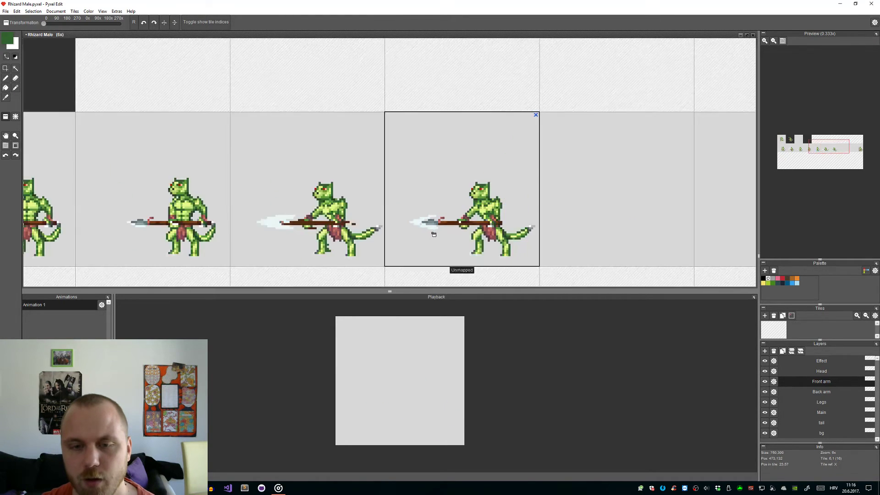
Step: On the Legs layer of the follow-up frame, select the hanging part of the loincloth and shift it one pixel toward the spear tip
key(m)
scroll(494, 249, up, 2)
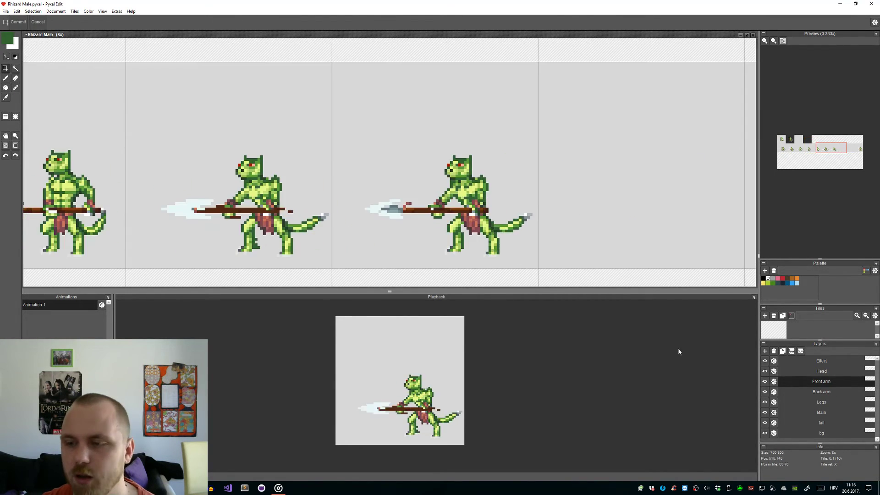
click(820, 403)
scroll(511, 261, up, 3)
drag(484, 221, 452, 187)
scroll(466, 204, up, 3)
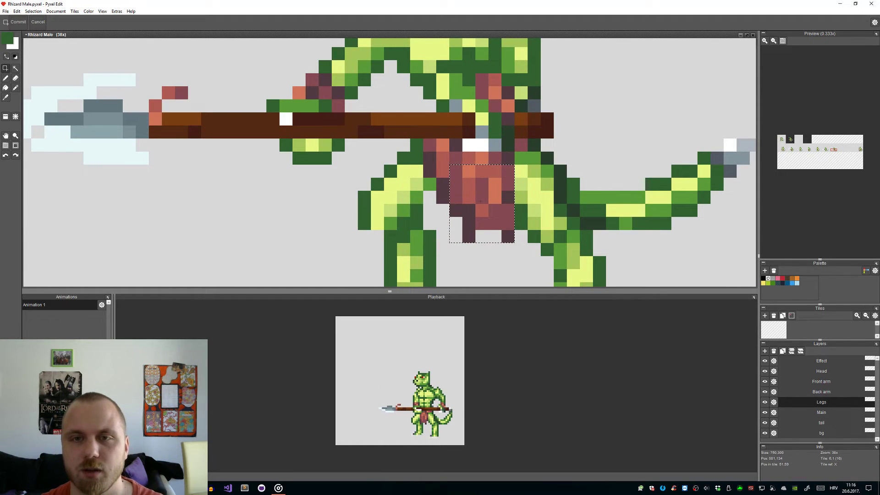
drag(447, 167, 475, 224)
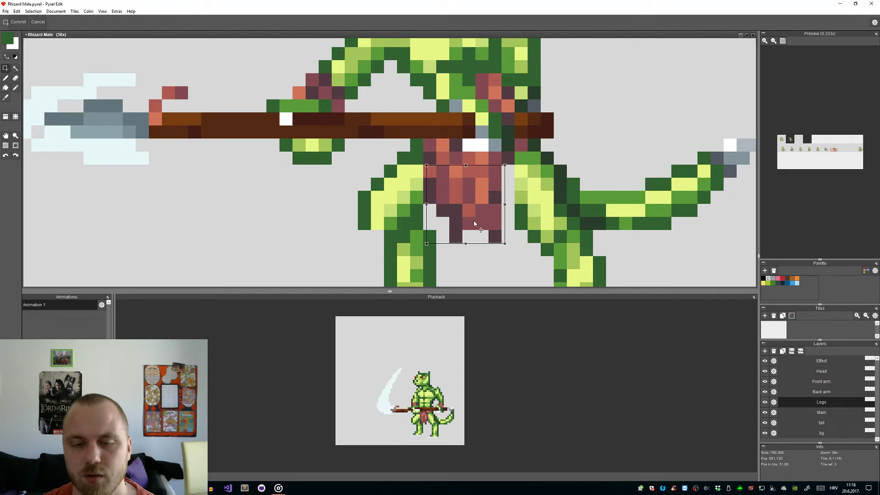
Step: Slant the loincloth by shifting its lower five rows, and additionally its bottom three rows, one pixel each toward the spear tip
drag(502, 243, 425, 177)
drag(473, 217, 460, 217)
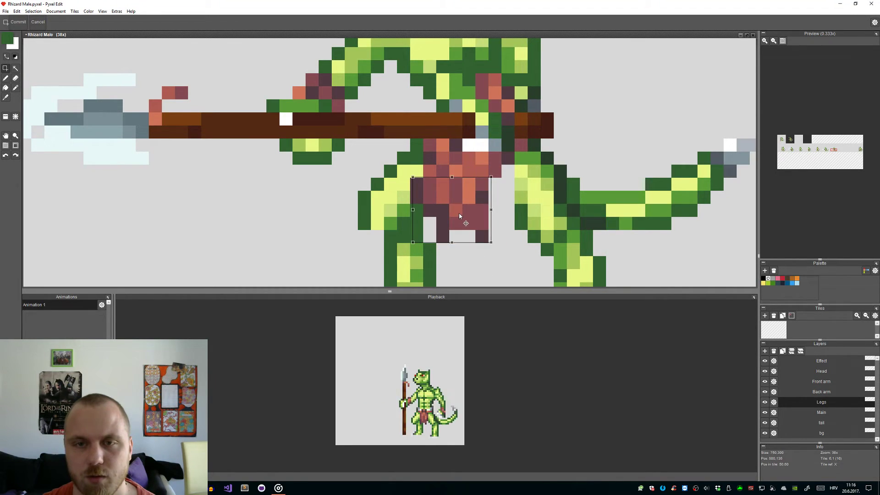
drag(495, 243, 413, 204)
drag(458, 223, 444, 223)
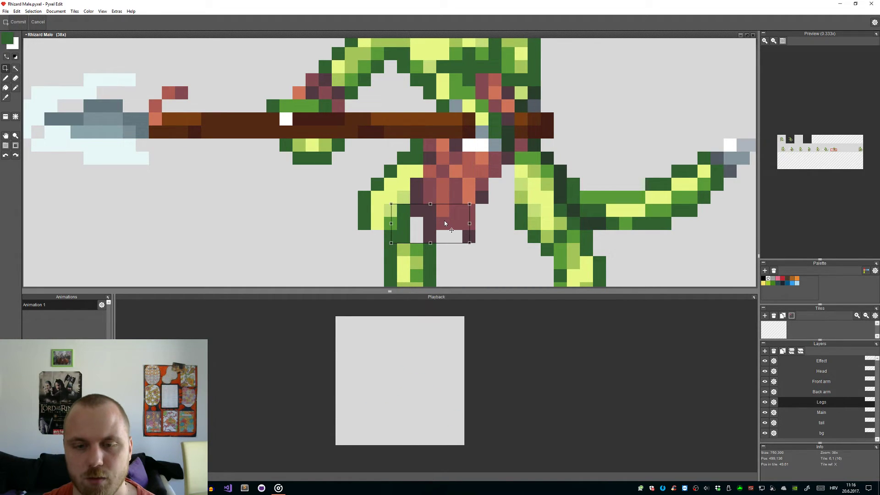
Step: Sample the loincloth's dark maroon outline colour and fill the single-pixel gaps along its stepped rear edge
scroll(444, 221, down, 3)
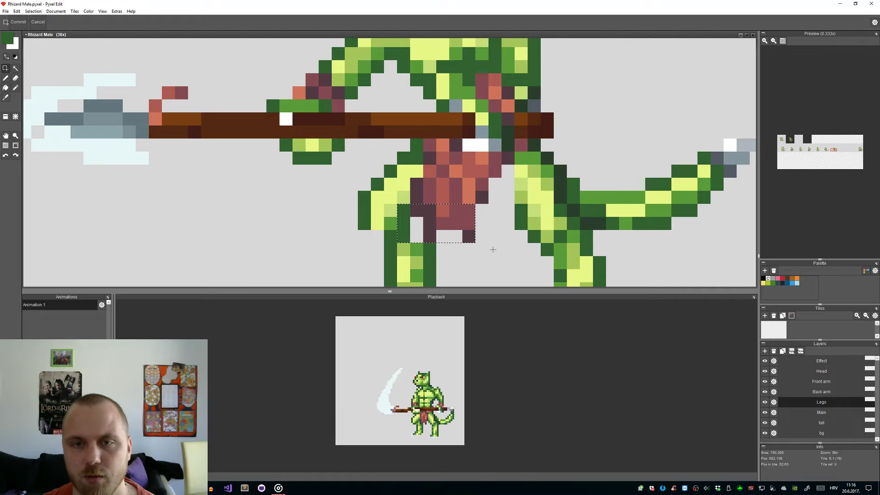
scroll(445, 221, down, 1)
scroll(504, 241, up, 3)
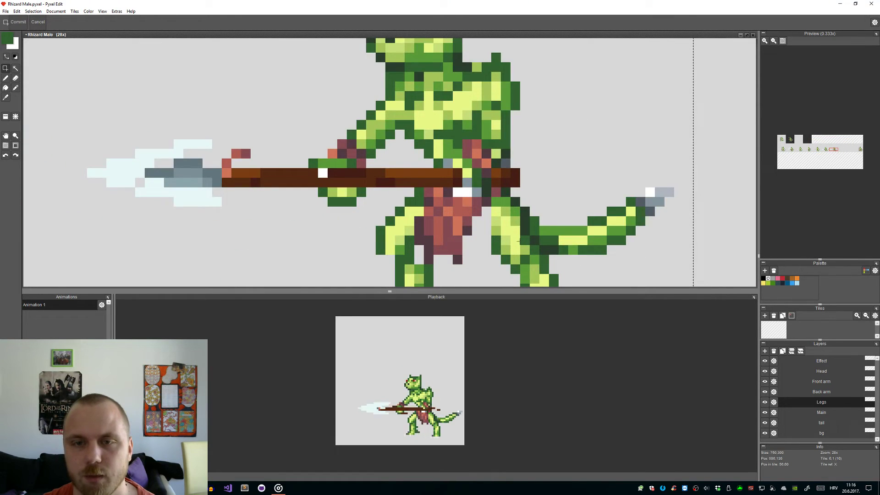
scroll(484, 229, up, 2)
key(b)
alt+click(444, 274)
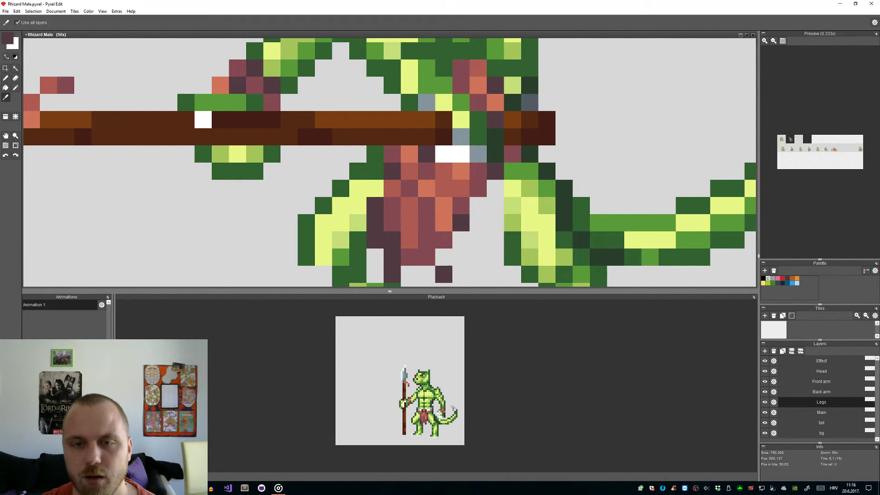
click(444, 256)
click(478, 205)
click(461, 240)
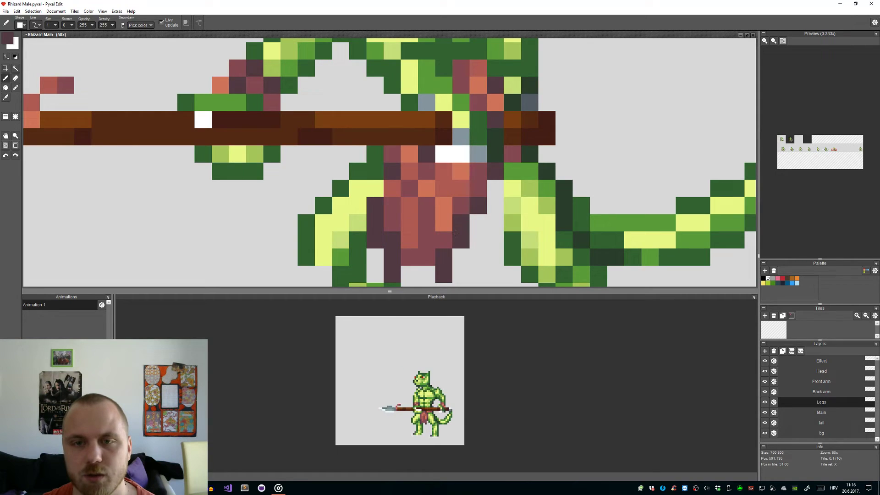
Step: Extend the dark maroon outline upward along the loincloth's front edge beside the front thigh
click(392, 189)
key(ctrl+z)
click(375, 188)
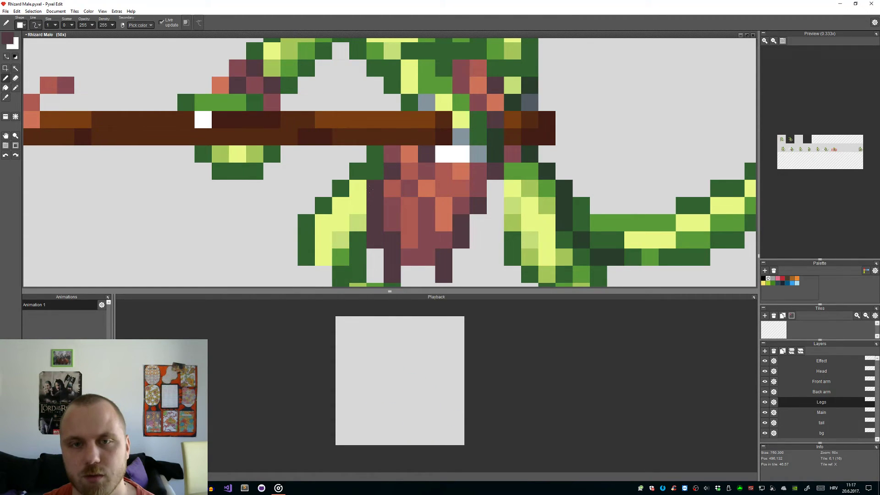
Step: Paint sampled green pixels along the edge of the lizard's rear thigh beside the loincloth in the latest spear-thrust frame
alt+click(513, 240)
click(495, 223)
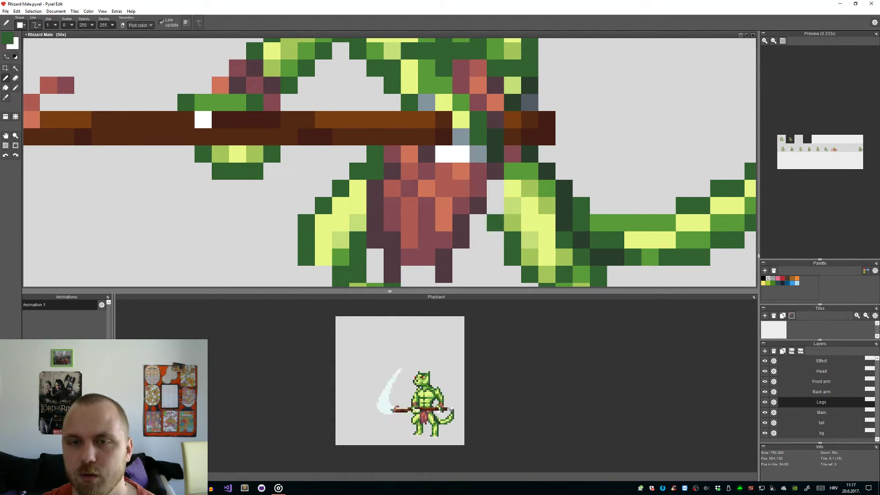
alt+click(511, 223)
click(496, 209)
click(497, 189)
alt+click(546, 189)
click(496, 188)
click(496, 205)
Step: Examine the spear-thrust frames in the sprite row alongside the animation playback, and dismiss the notification popup
scroll(517, 226, down, 5)
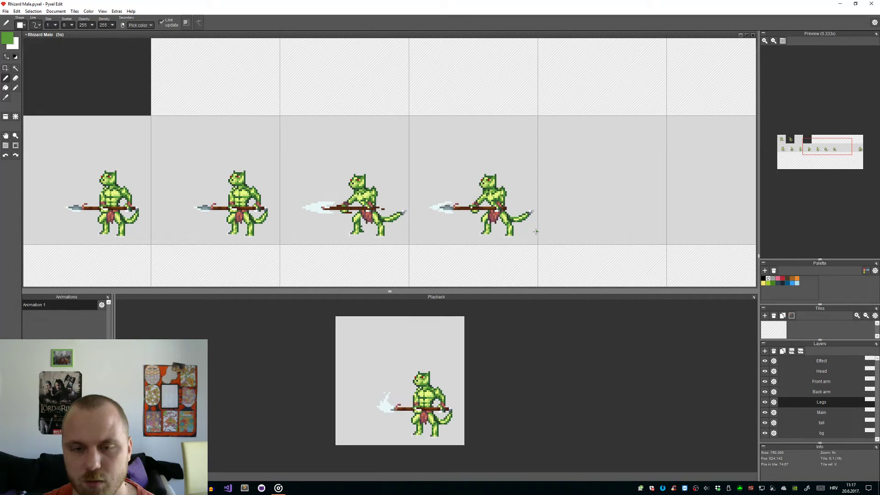
scroll(536, 232, down, 1)
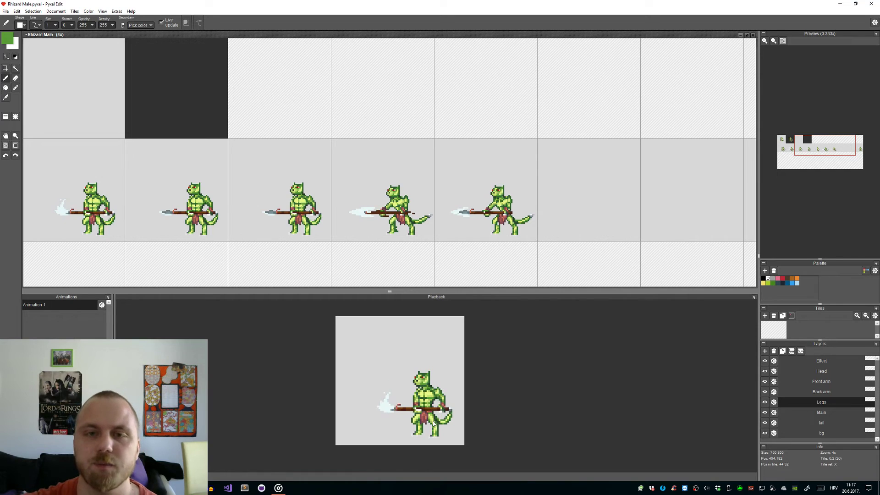
scroll(444, 253, up, 2)
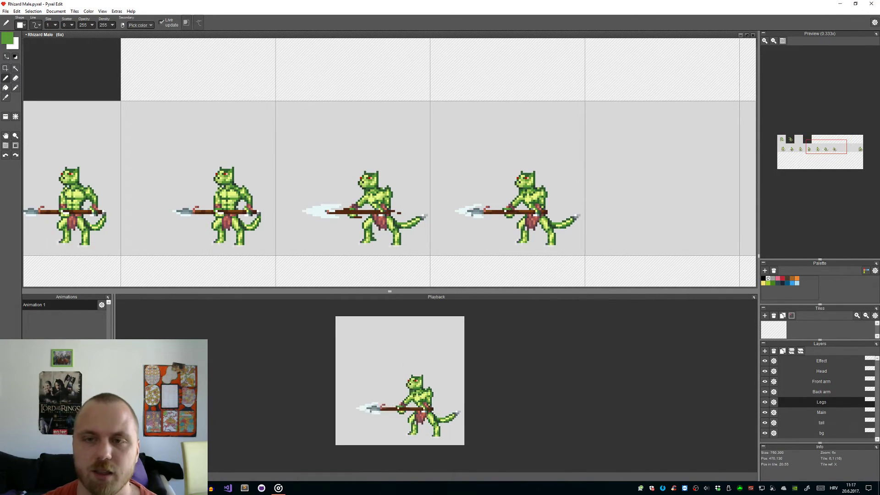
scroll(587, 219, up, 1)
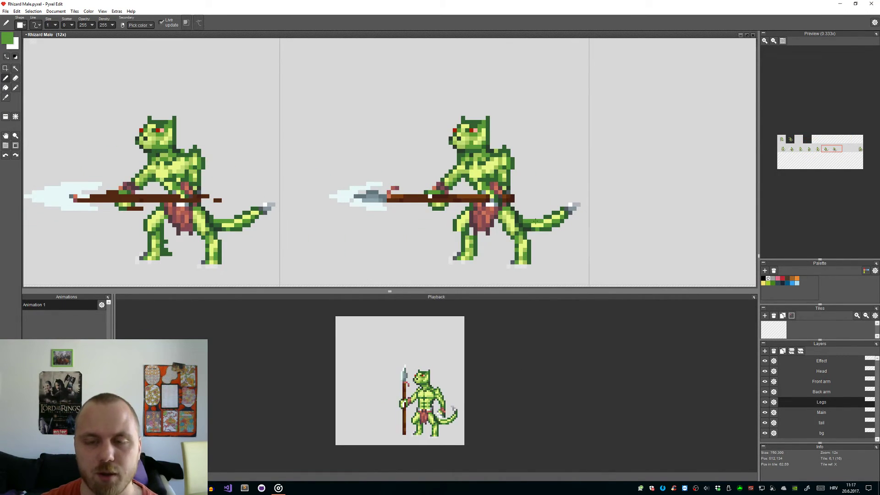
scroll(554, 226, up, 1)
scroll(524, 232, down, 2)
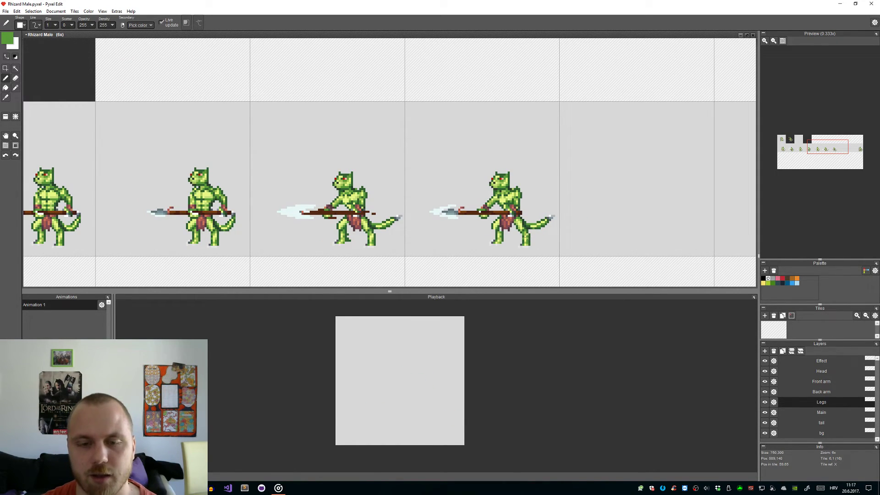
scroll(530, 238, down, 1)
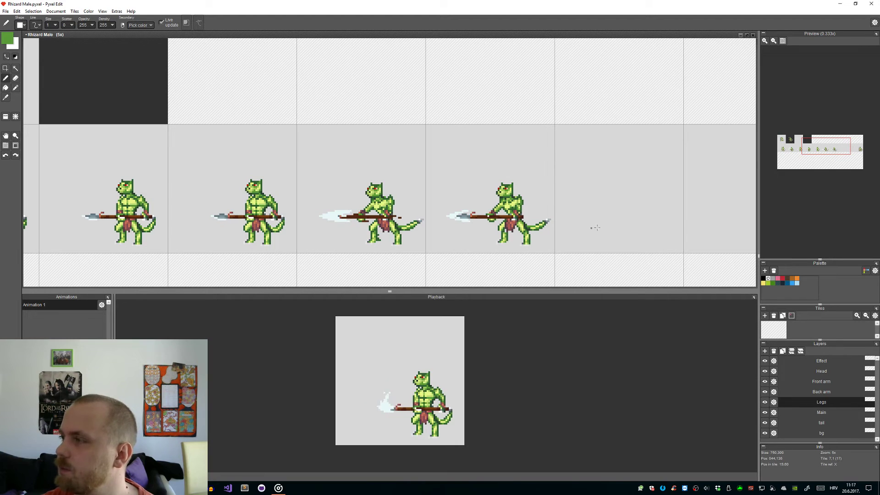
scroll(570, 196, up, 2)
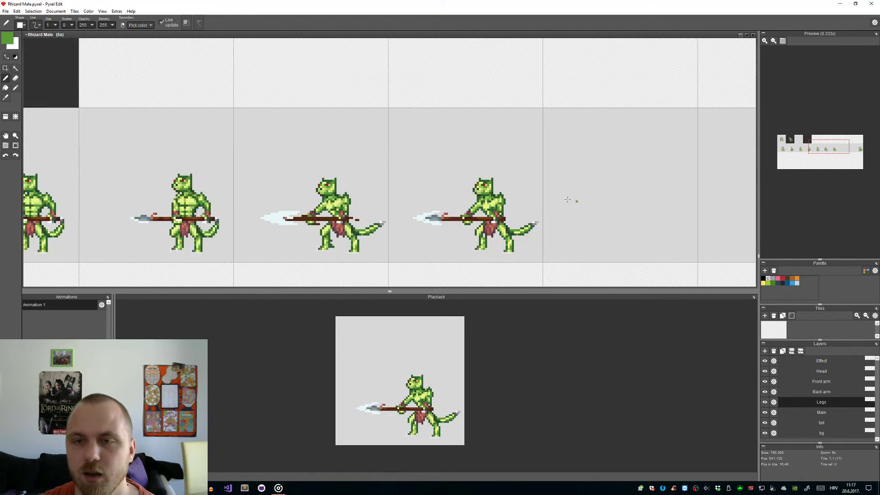
key(space)
drag(624, 240, 506, 196)
scroll(506, 196, down, 1)
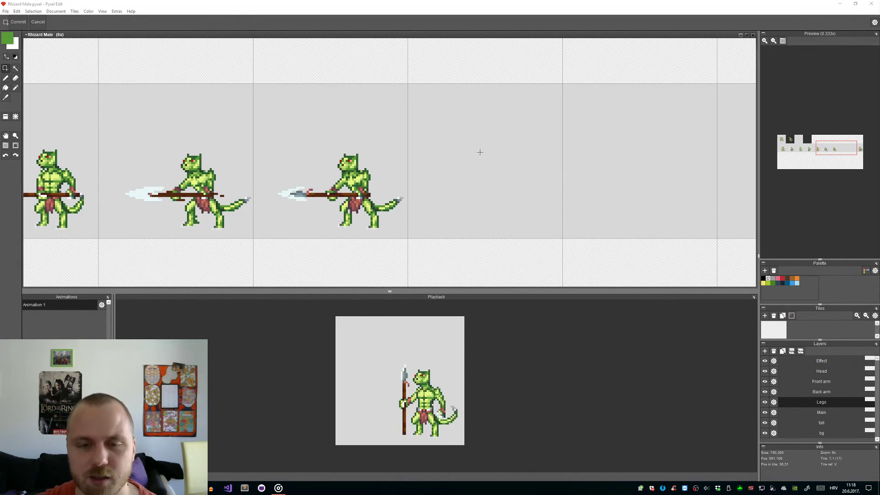
scroll(482, 151, down, 3)
scroll(418, 182, up, 2)
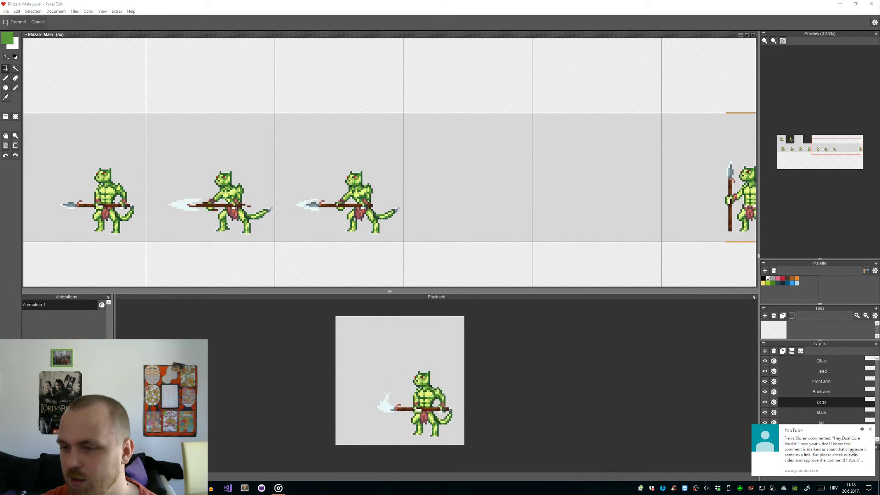
click(871, 430)
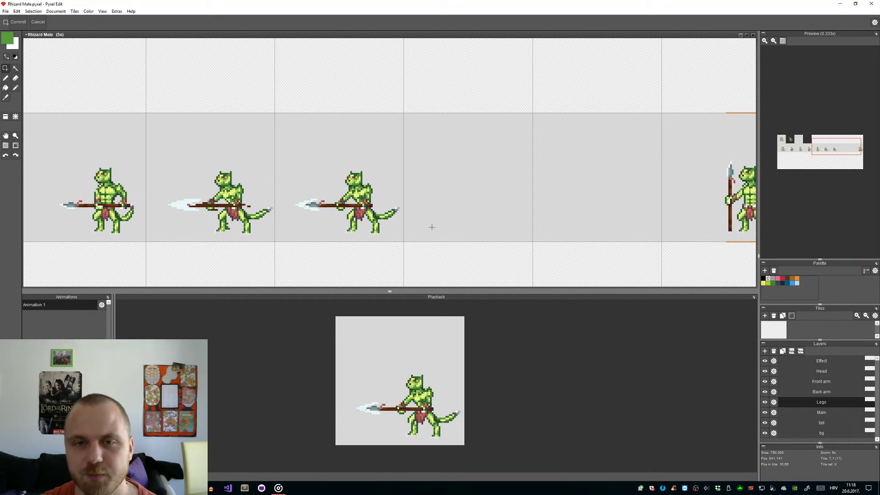
Step: Copy the Legs and Main layer content of the latest thrust frame into the empty tile after it
scroll(385, 216, up, 1)
drag(328, 250, 481, 206)
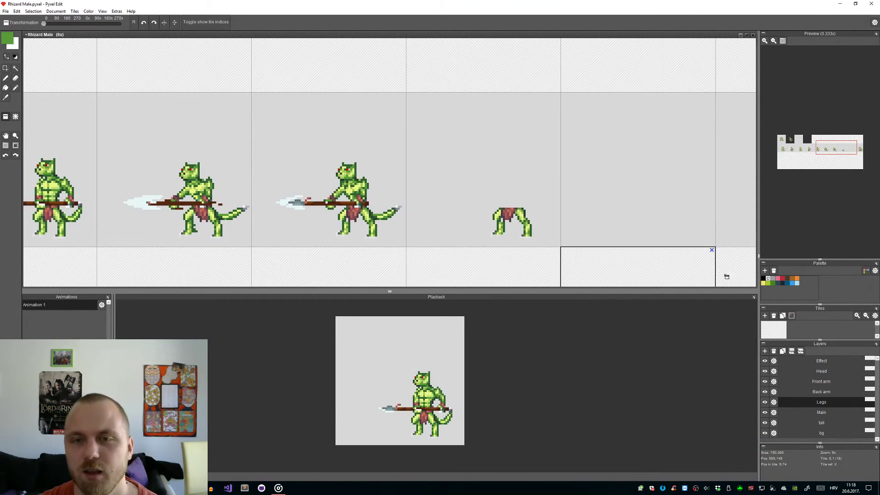
click(822, 412)
click(436, 202)
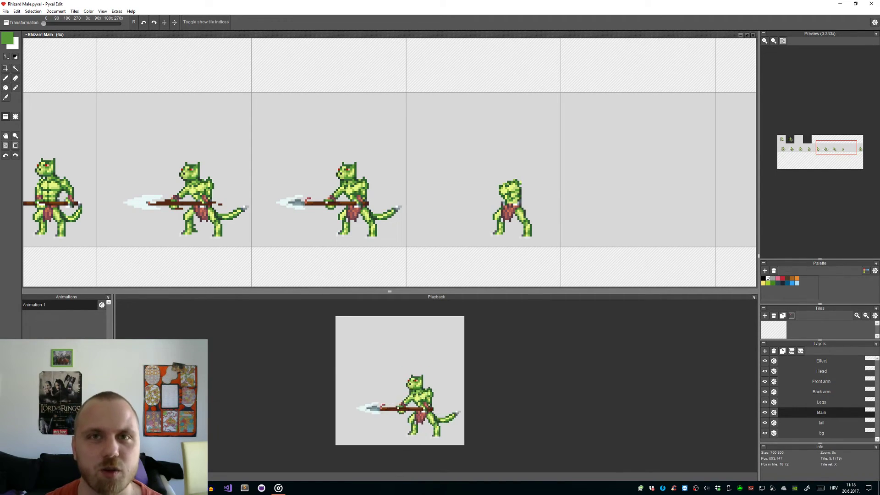
Step: Copy the Back arm layer content, including the spear, from the latest thrust frame into the new frame
scroll(539, 145, down, 2)
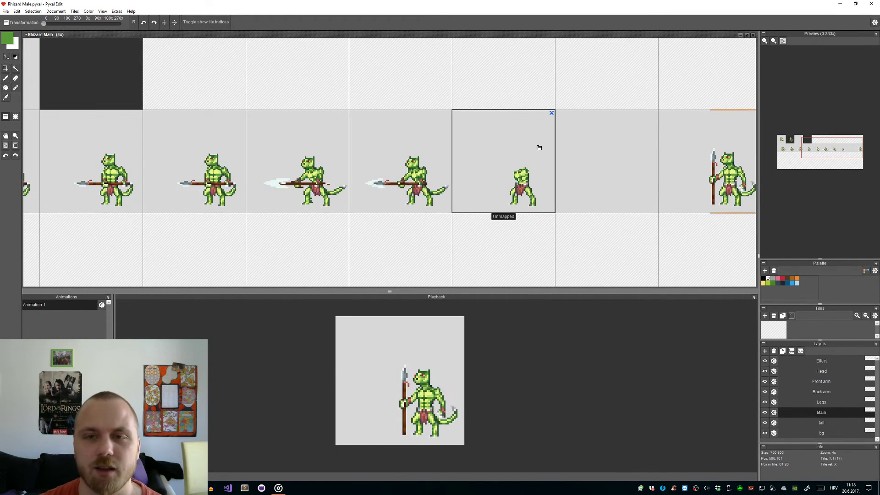
scroll(565, 154, up, 1)
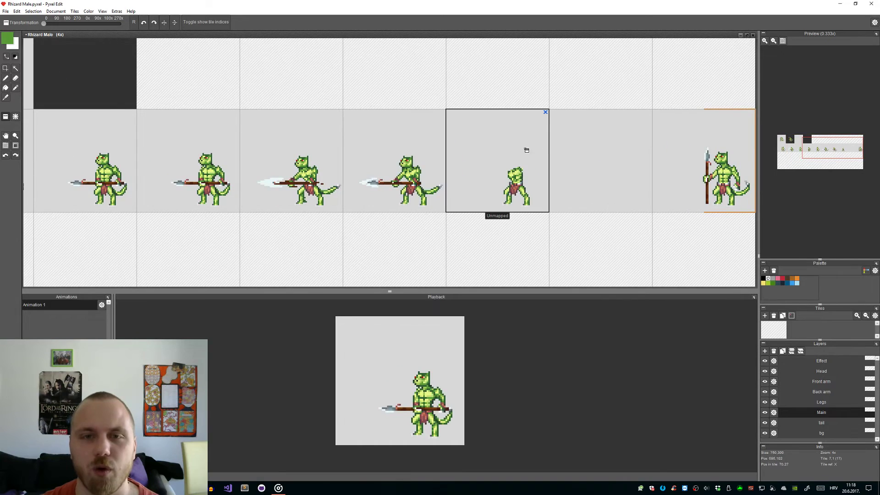
scroll(495, 153, up, 1)
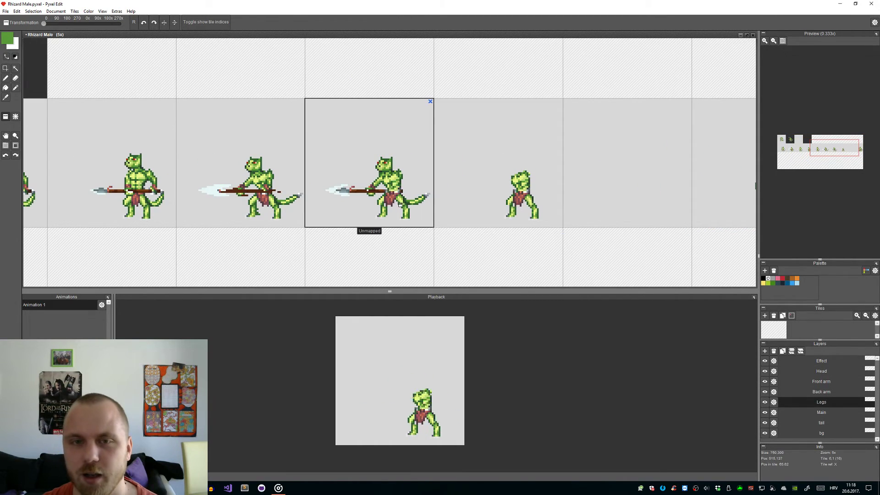
click(817, 393)
key(ctrl+c)
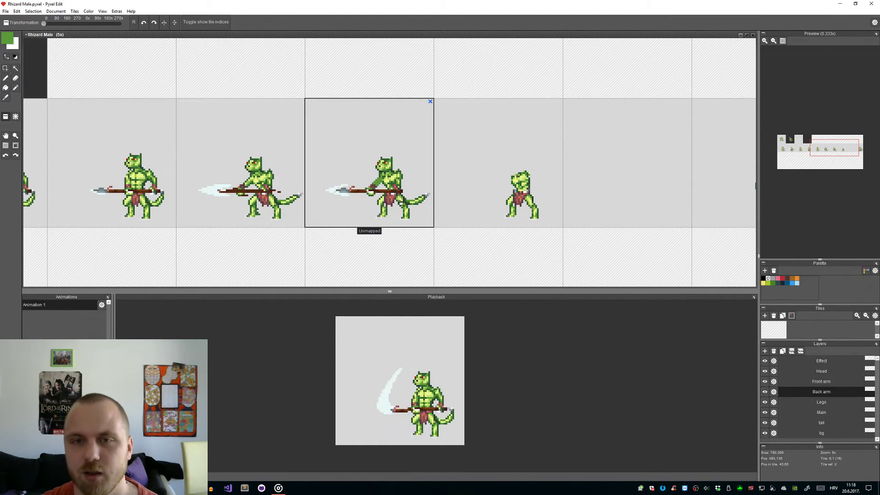
key(ctrl+v)
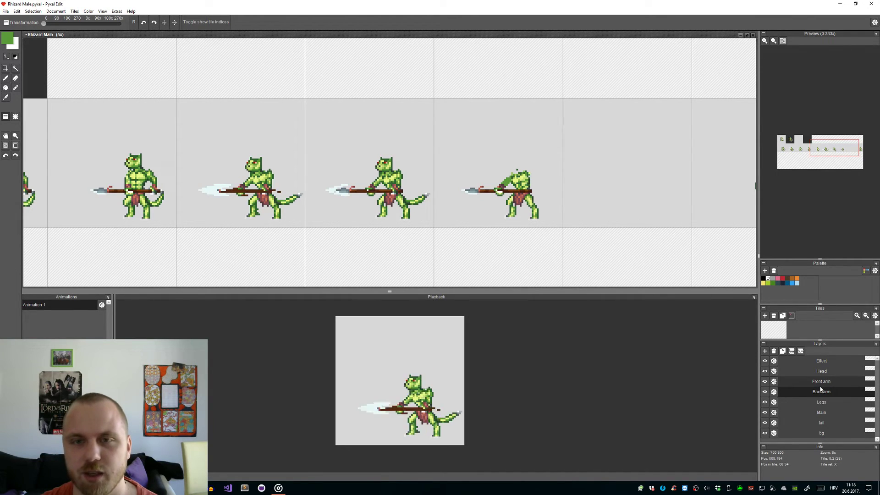
Step: Check what the Effect layer contains by toggling its visibility, and make it the active layer
click(765, 361)
click(765, 361)
click(765, 361)
click(765, 361)
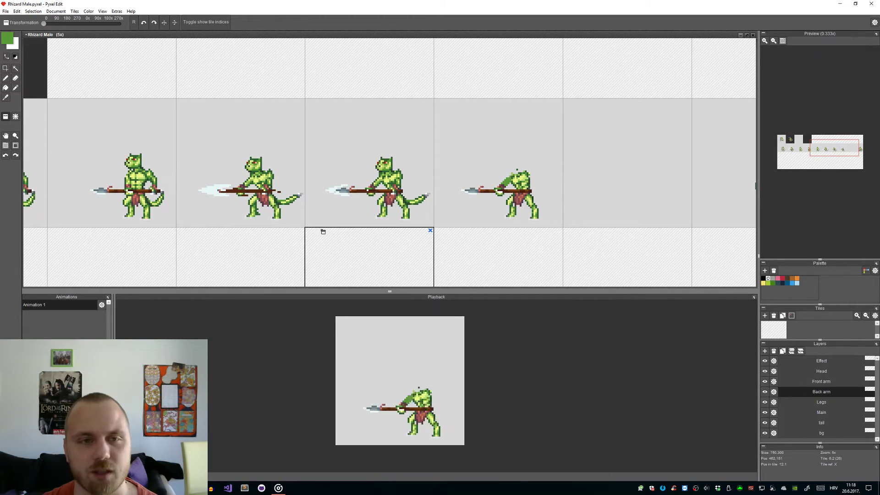
scroll(324, 230, down, 1)
scroll(341, 221, up, 1)
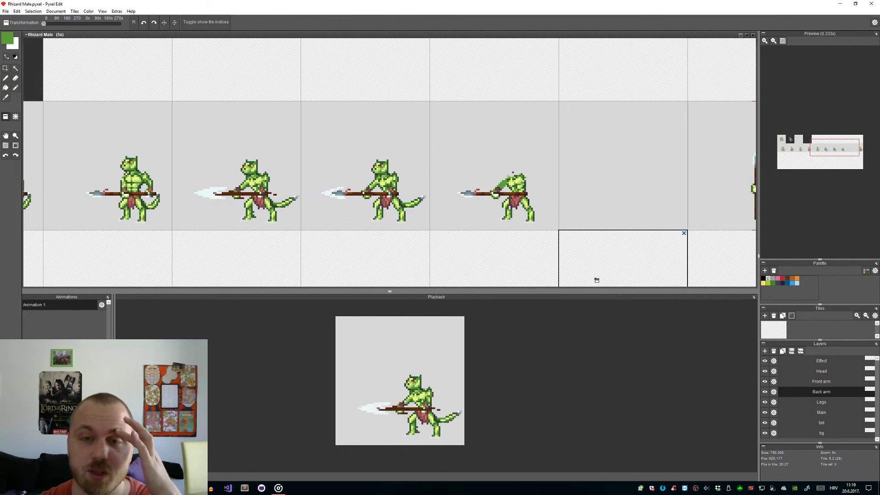
click(810, 362)
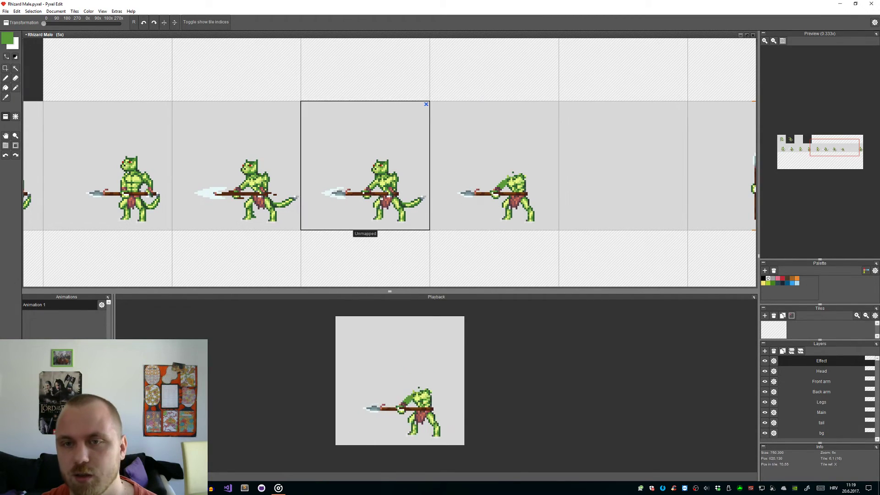
Step: Toggle the visibility of the Main, Legs and Back arm layers to check their contents, and activate the Back arm layer
click(765, 413)
click(765, 412)
click(764, 402)
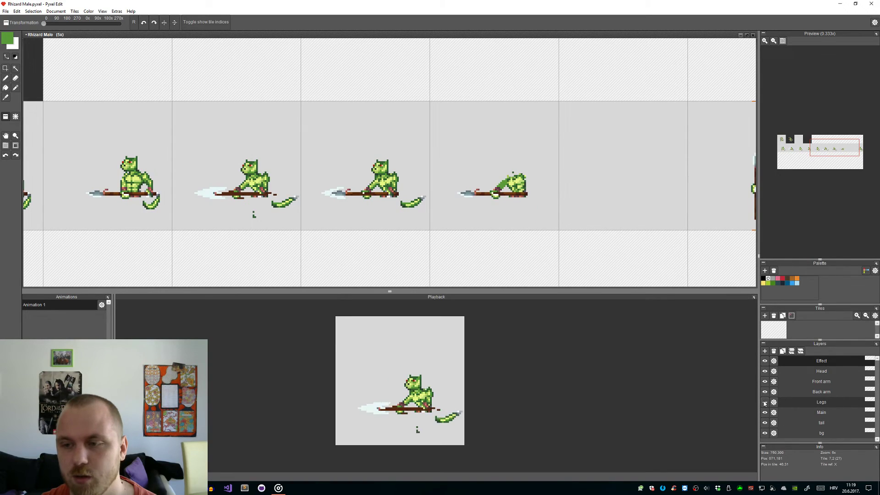
click(765, 403)
click(765, 392)
click(765, 392)
click(765, 392)
click(765, 392)
click(822, 392)
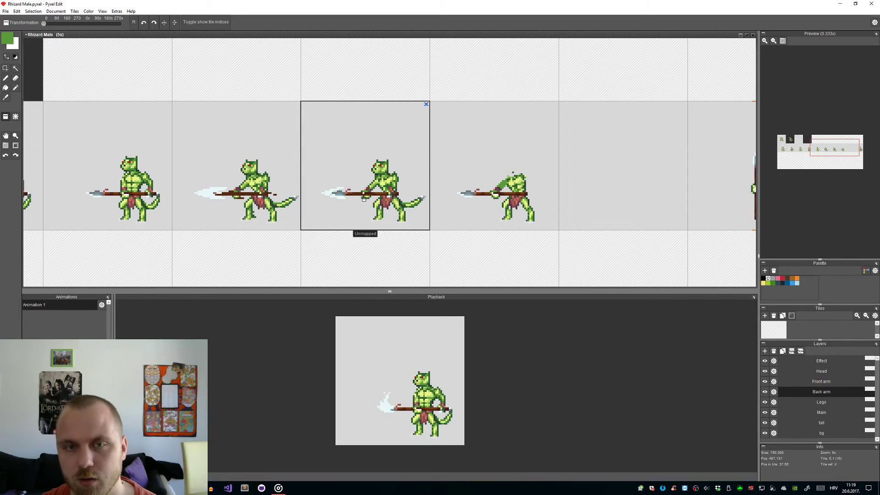
Step: Move the extended forearm pixels of the latest complete thrust frame from the Front arm layer to the Back arm layer
key(m)
scroll(370, 207, up, 3)
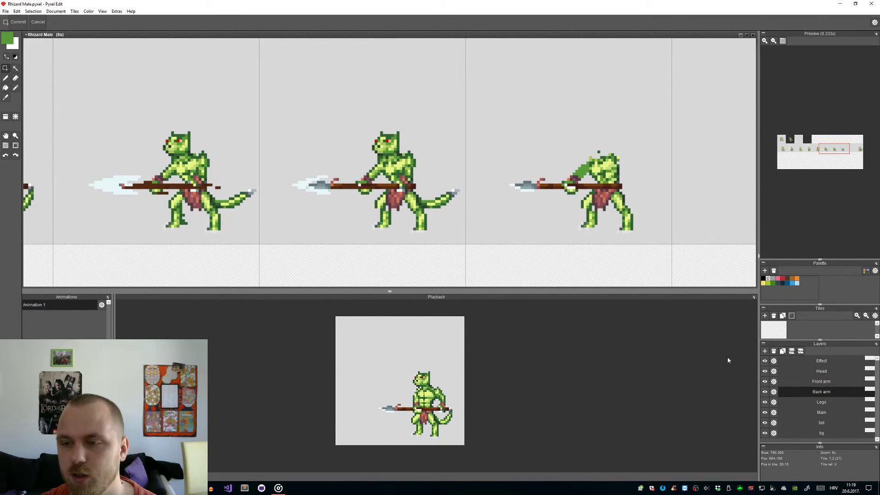
click(765, 393)
click(765, 393)
click(765, 381)
click(765, 381)
click(789, 382)
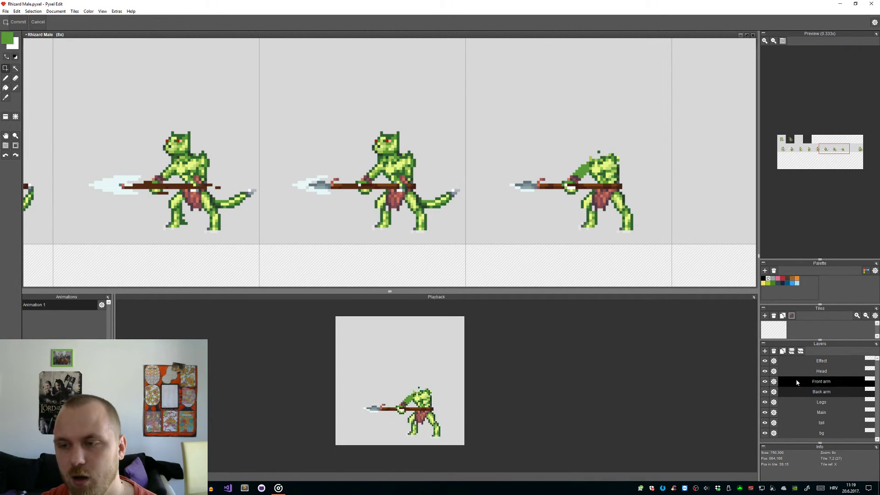
scroll(439, 222, up, 6)
drag(463, 244, 376, 149)
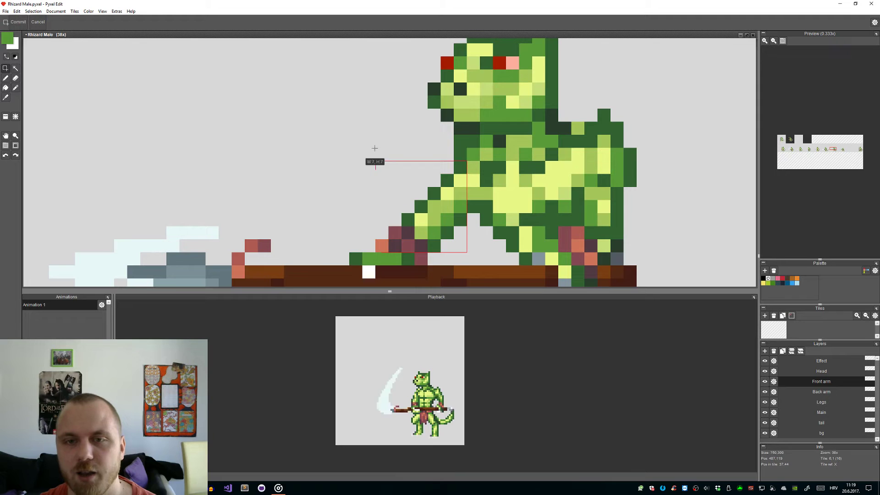
drag(480, 135, 414, 265)
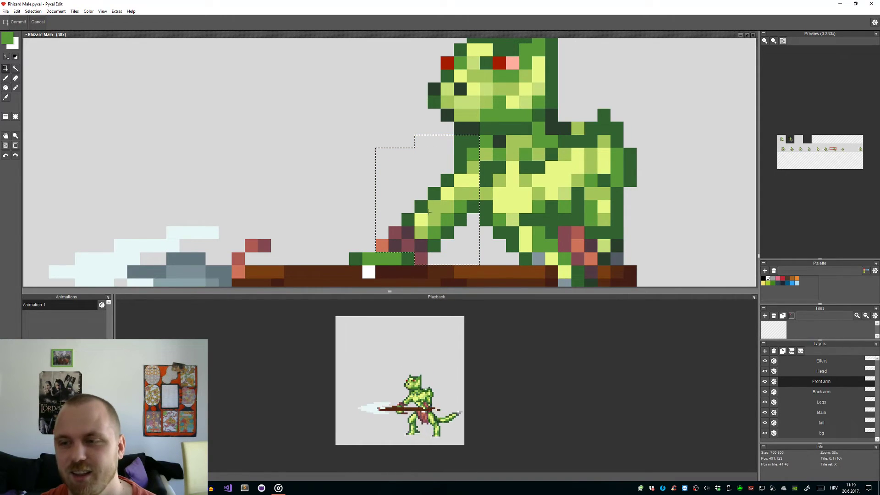
click(821, 392)
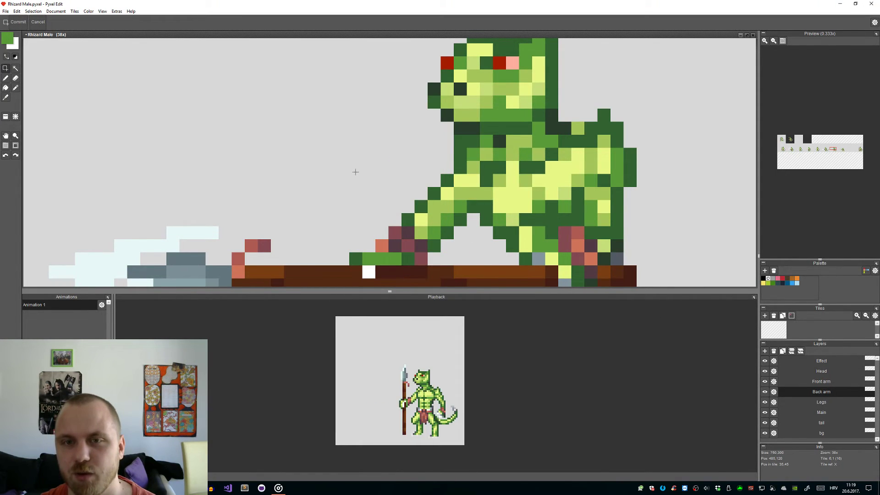
Step: Copy the corrected Back arm and the Front arm layer content from the preceding thrust frame into the new frame
scroll(354, 171, down, 6)
key(t)
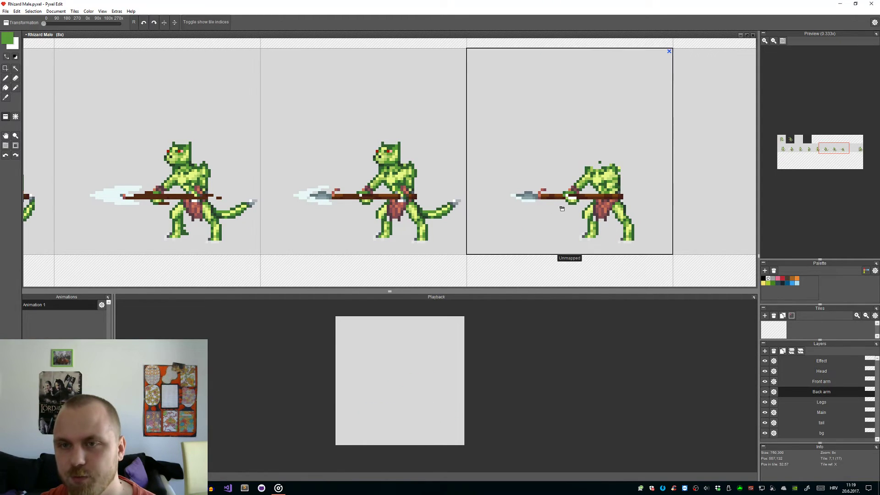
click(814, 381)
drag(679, 259, 492, 198)
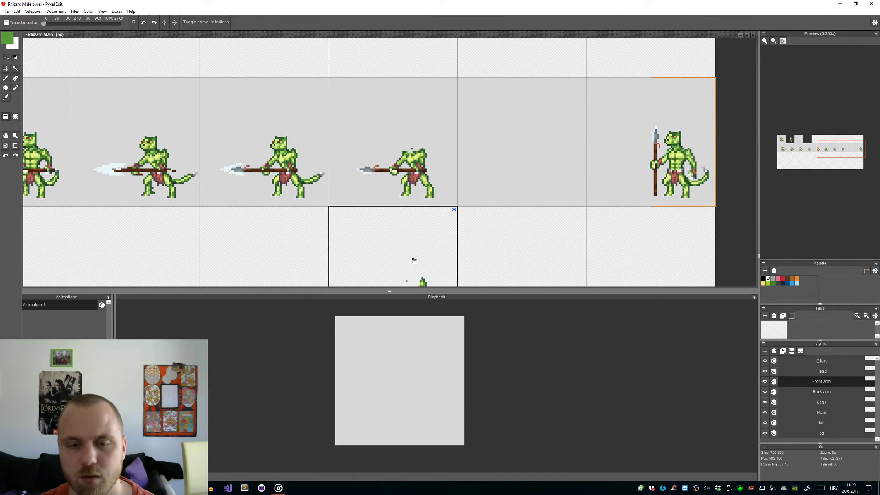
Step: Copy the Head and tail layer content from the preceding thrust frame into the new frame
click(802, 413)
click(820, 371)
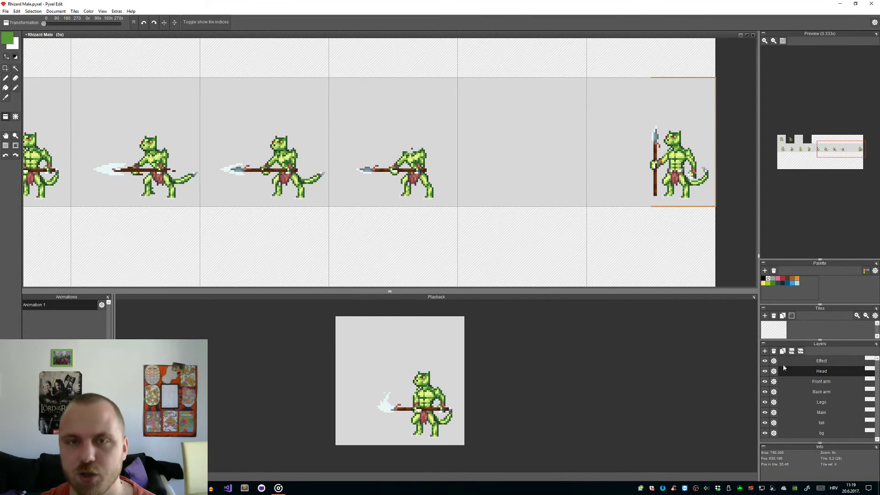
click(817, 422)
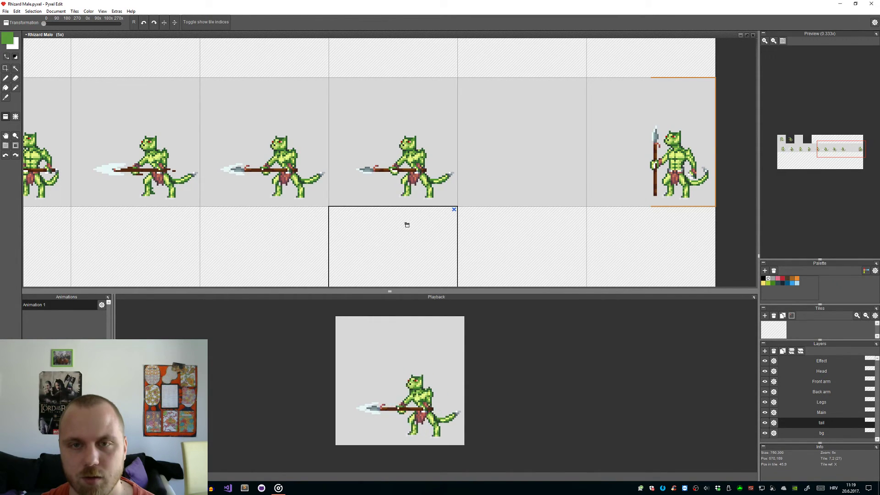
scroll(419, 393, down, 1)
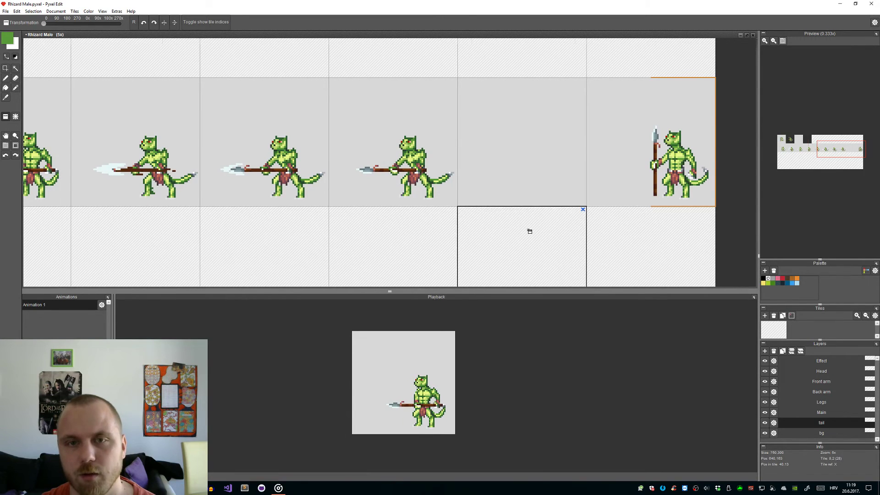
scroll(528, 230, down, 2)
key(ctrl+v)
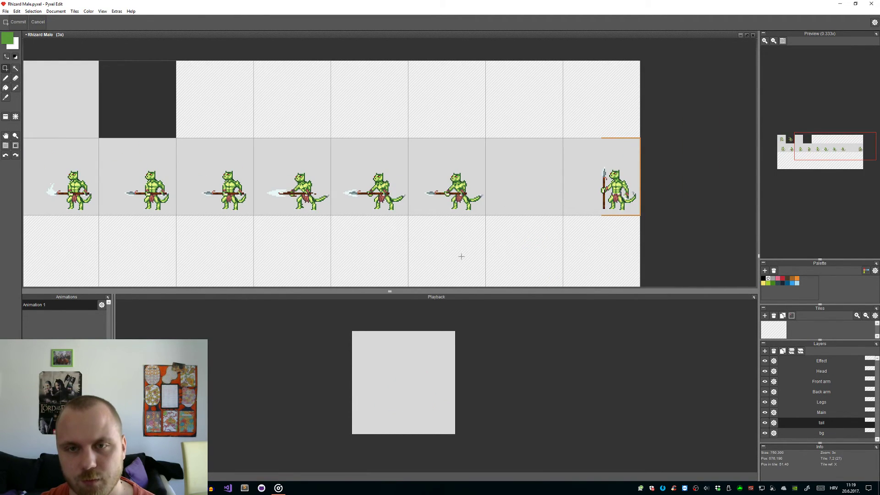
drag(558, 240, 485, 240)
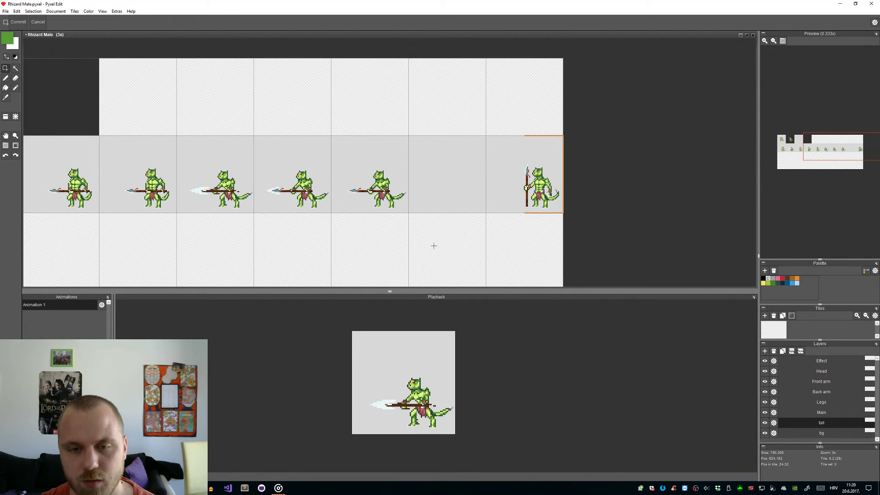
Step: Shift the upper part of the loincloth one pixel to the right on the Legs layer of the newest thrust frame
scroll(446, 217, up, 1)
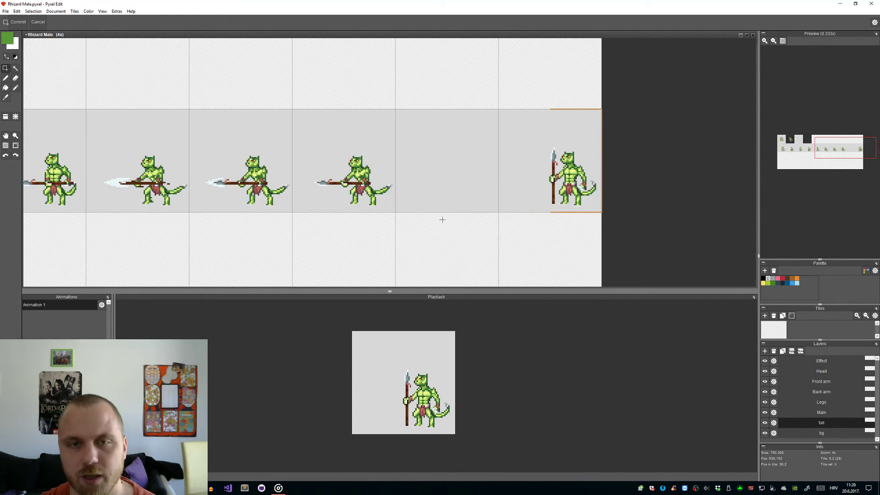
scroll(498, 189, down, 1)
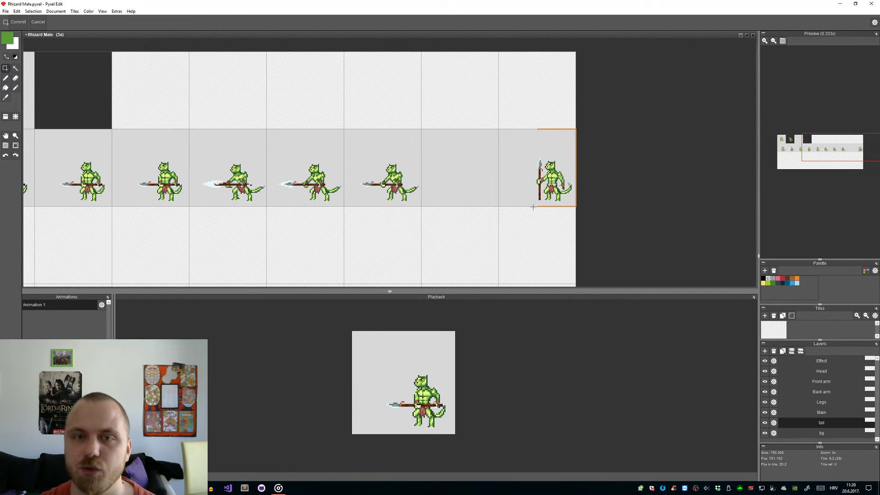
scroll(486, 216, down, 1)
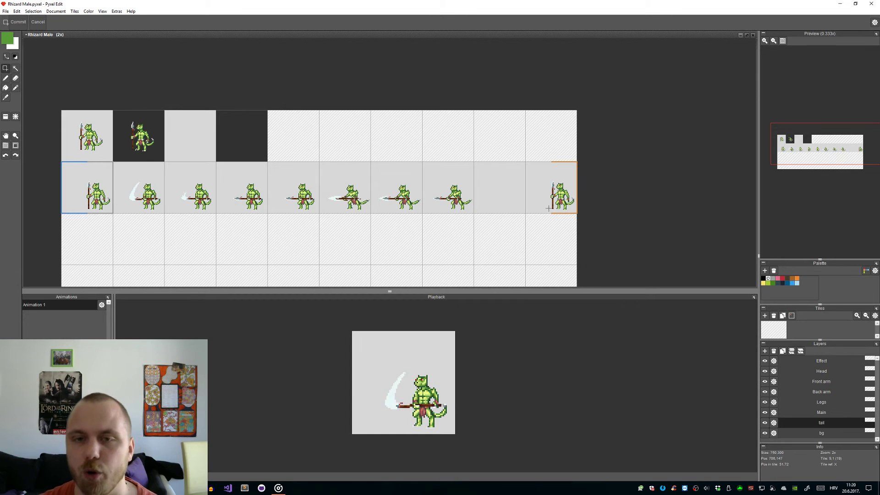
scroll(511, 198, up, 2)
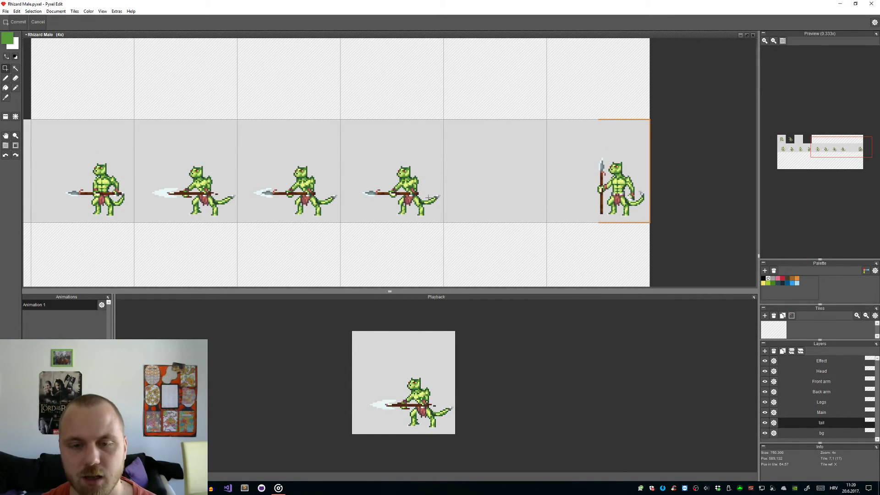
scroll(411, 205, up, 1)
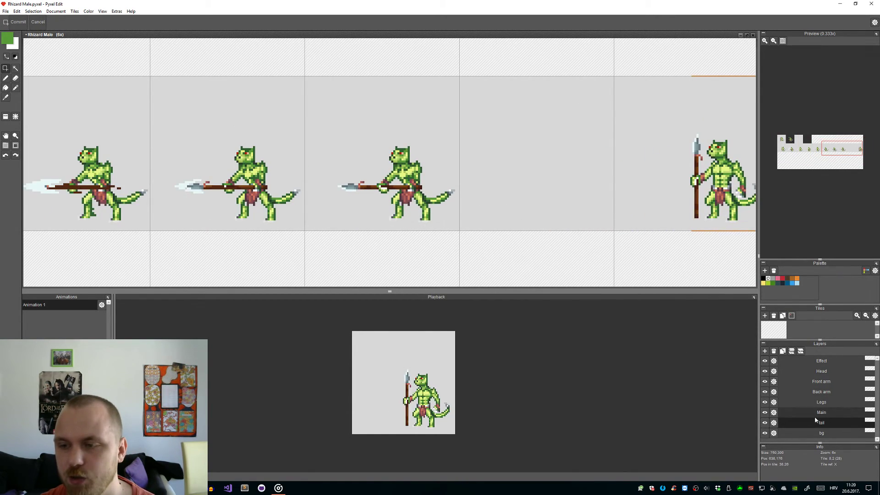
click(818, 403)
scroll(428, 216, up, 2)
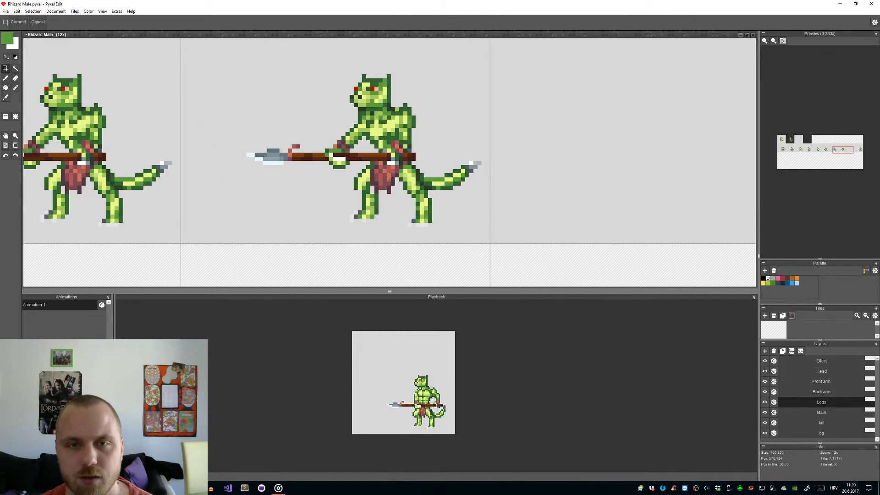
scroll(363, 220, up, 1)
scroll(363, 221, down, 2)
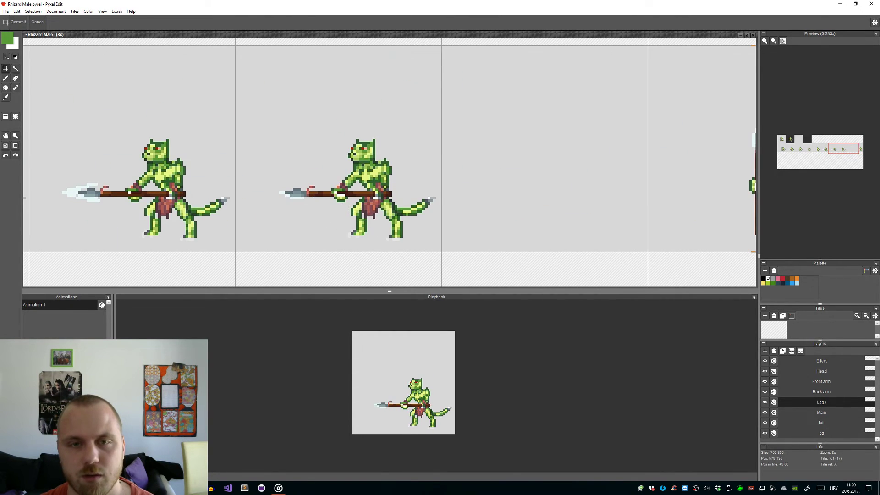
scroll(403, 211, up, 3)
mouse_move(361, 196)
mouse_down()
mouse_move(371, 198)
mouse_move(360, 197)
mouse_up()
click(407, 212)
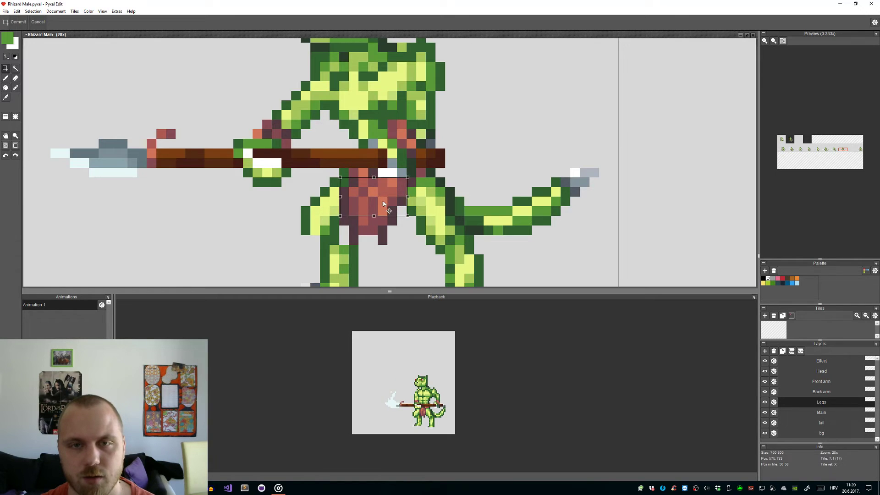
drag(383, 204, 386, 204)
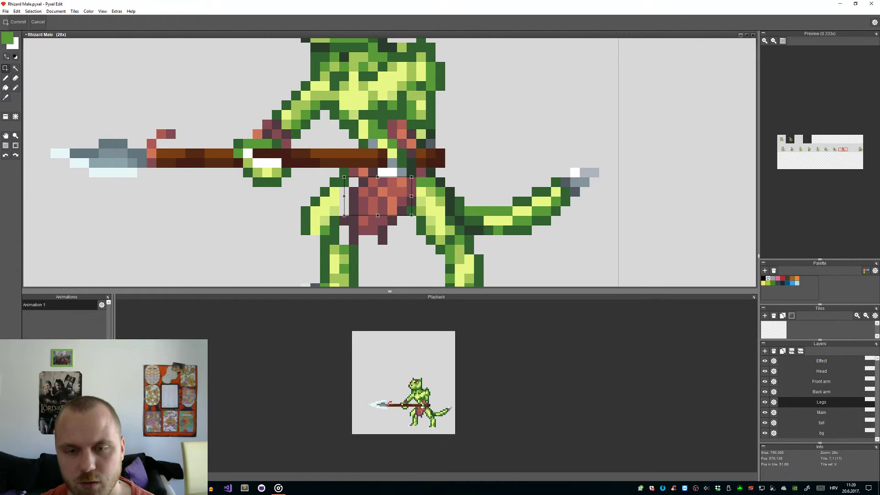
Step: Fill the gap between the front thigh and the loincloth with sampled dark and light green pixels on the Legs layer
scroll(400, 257, up, 3)
scroll(401, 257, down, 3)
scroll(367, 248, up, 2)
key(i)
key(b)
scroll(324, 239, down, 5)
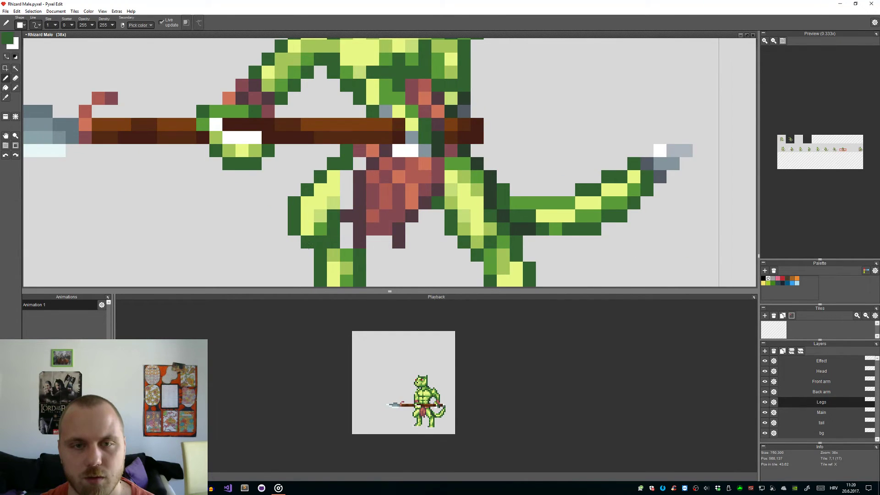
scroll(184, 256, up, 2)
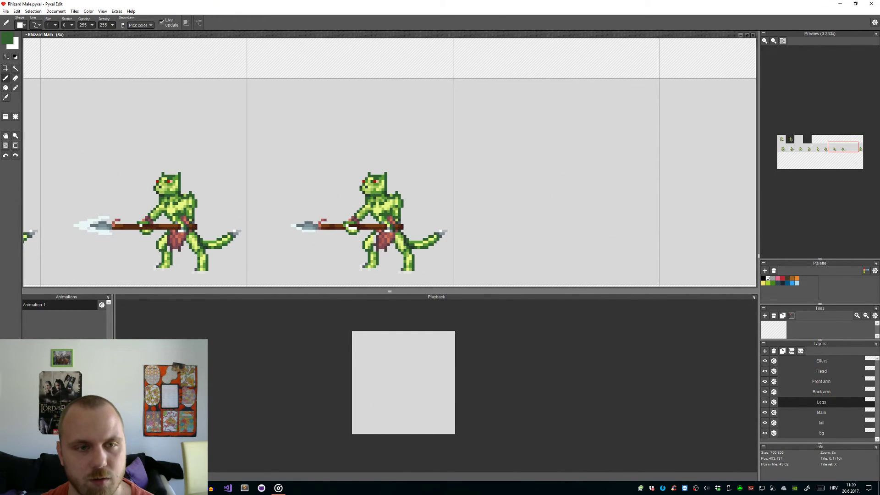
scroll(149, 257, down, 2)
scroll(305, 250, up, 8)
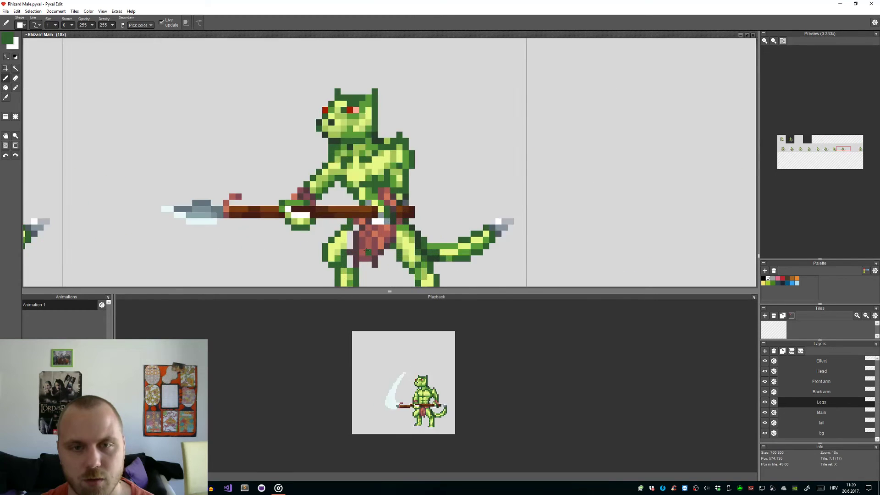
key(i)
key(b)
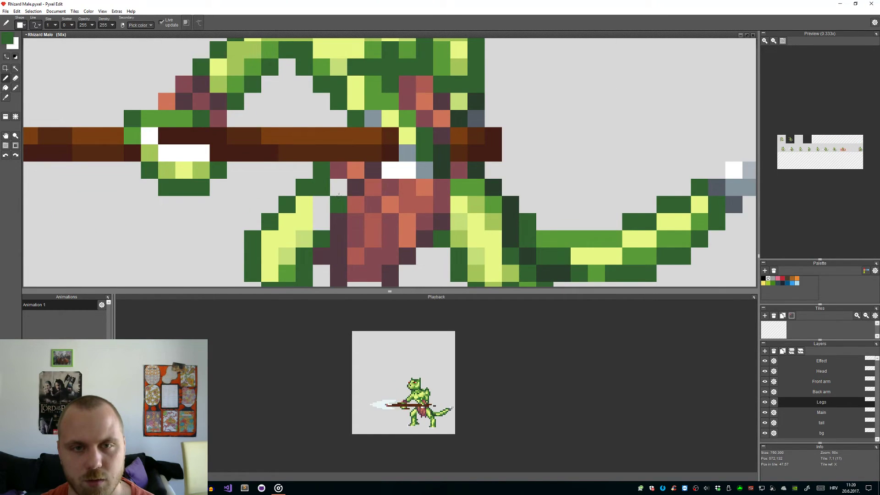
click(338, 195)
alt+click(304, 239)
click(321, 222)
scroll(325, 203, down, 8)
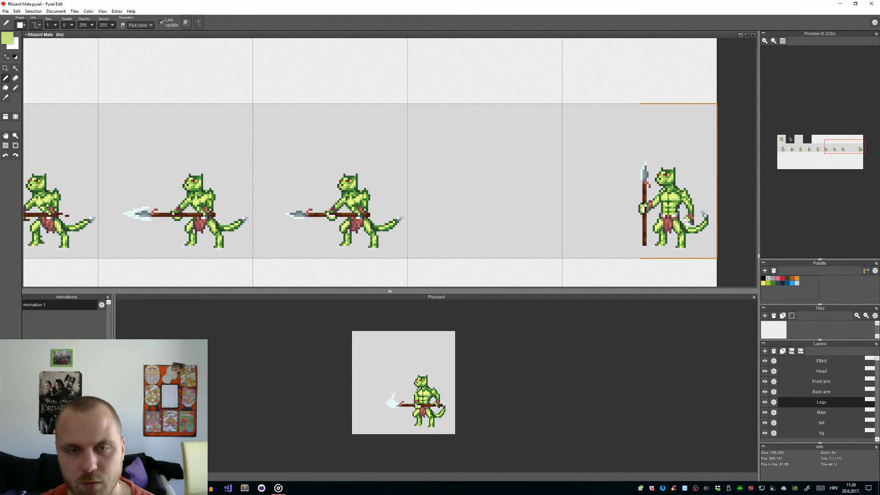
Step: Extend the mid-green shading up the front leg beside the lower edge of the loincloth
scroll(417, 240, up, 9)
drag(377, 227, 377, 180)
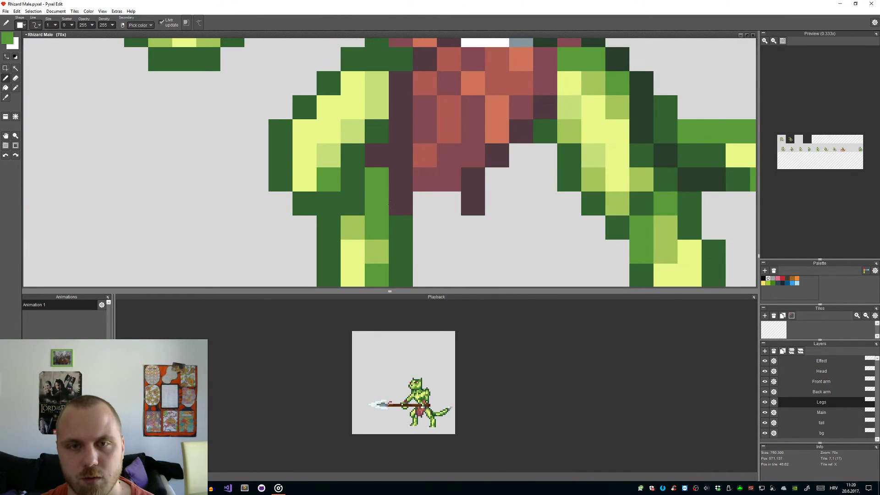
scroll(512, 236, down, 9)
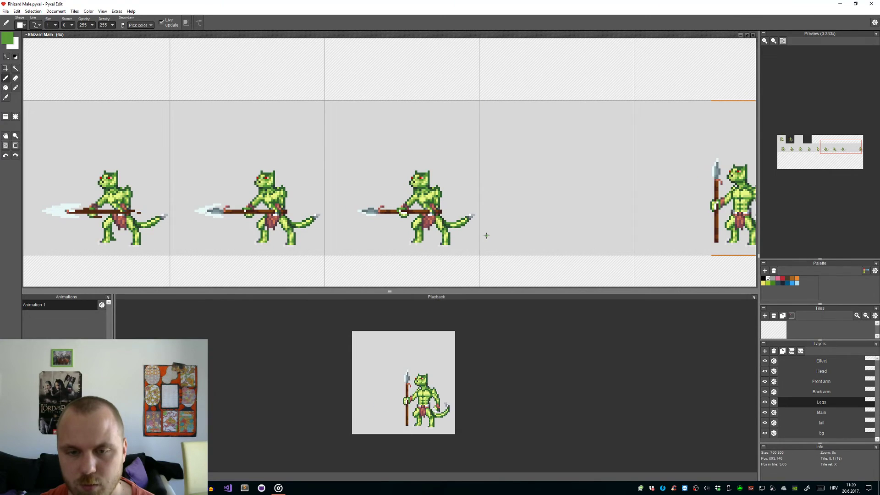
Step: Shorten the loincloth's hanging tip and redraw it one pixel further left in dark maroon on the newest thrust frame
scroll(420, 238, up, 3)
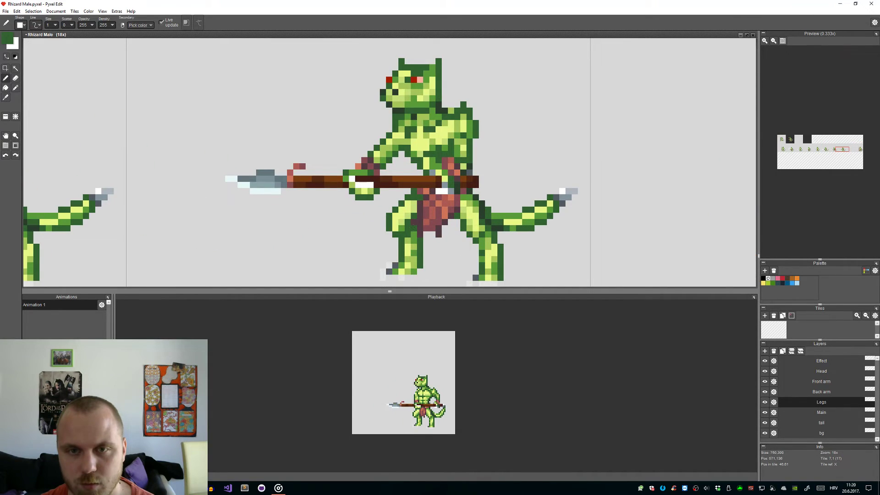
scroll(411, 231, down, 3)
drag(569, 227, 491, 220)
key(b)
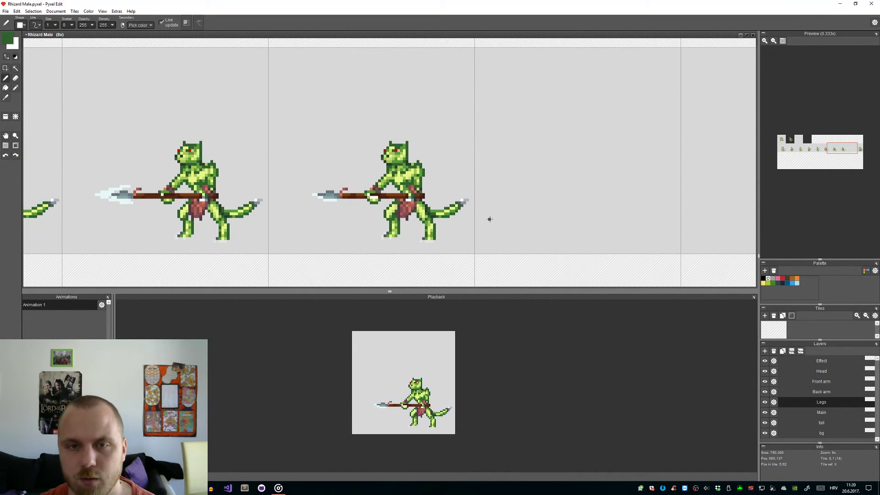
scroll(461, 215, up, 4)
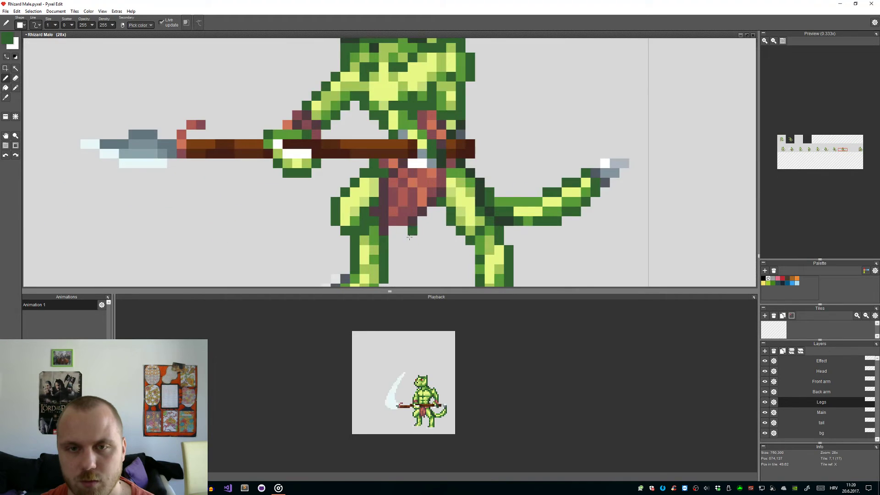
key(e)
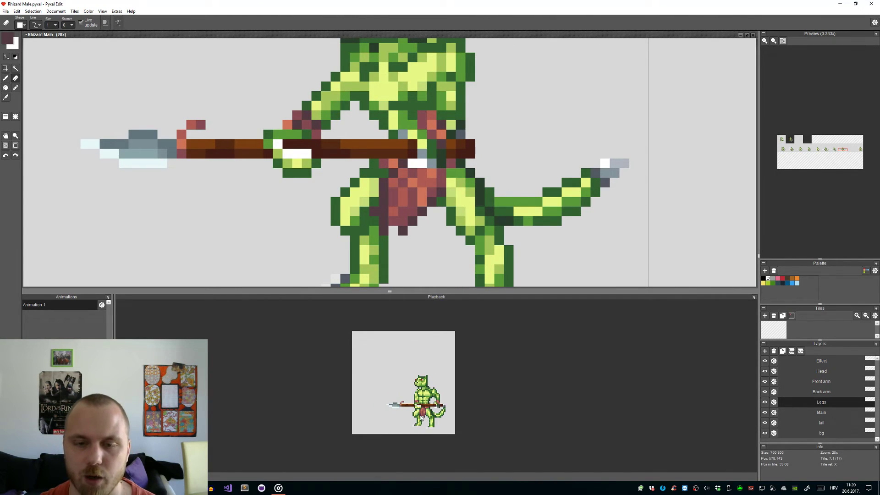
scroll(424, 418, down, 1)
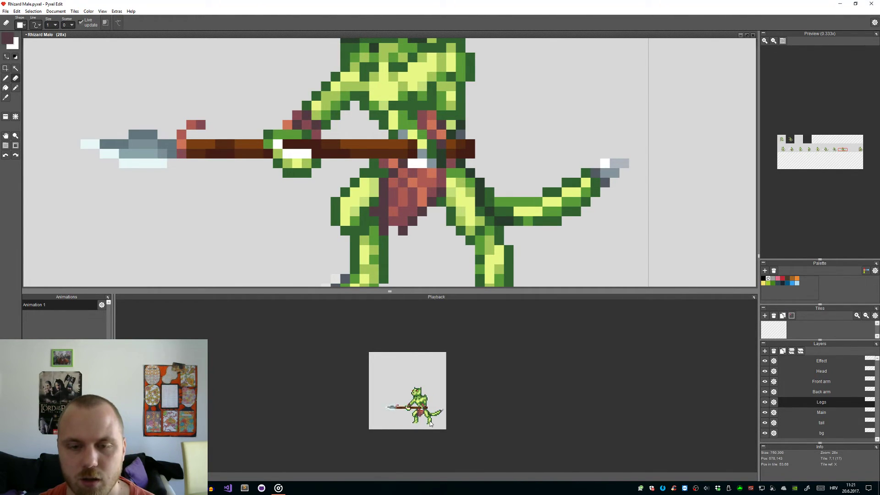
scroll(488, 255, down, 4)
scroll(501, 213, right, 3)
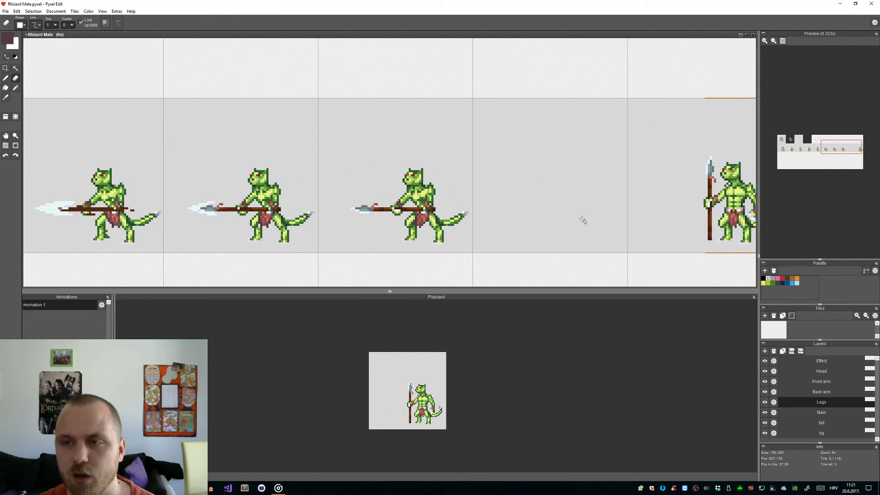
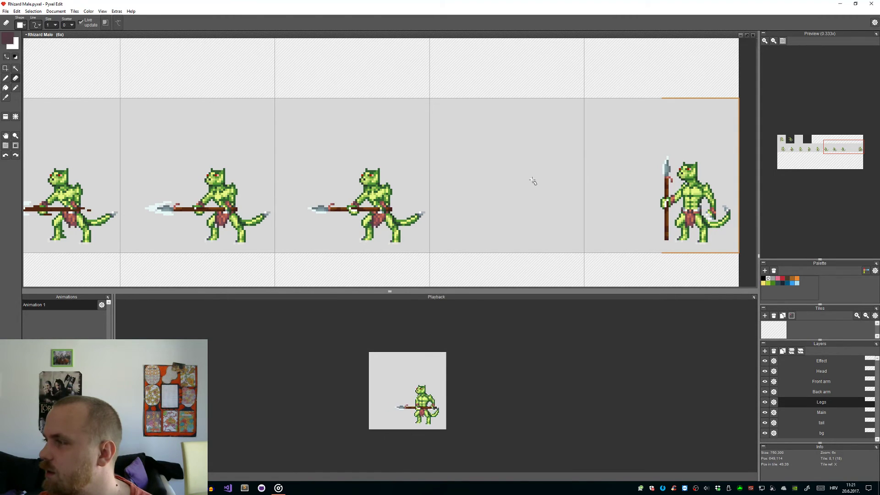
Step: Try nudging the torso on the Main layer of the preceding thrust frame by one pixel in different directions
scroll(410, 144, down, 2)
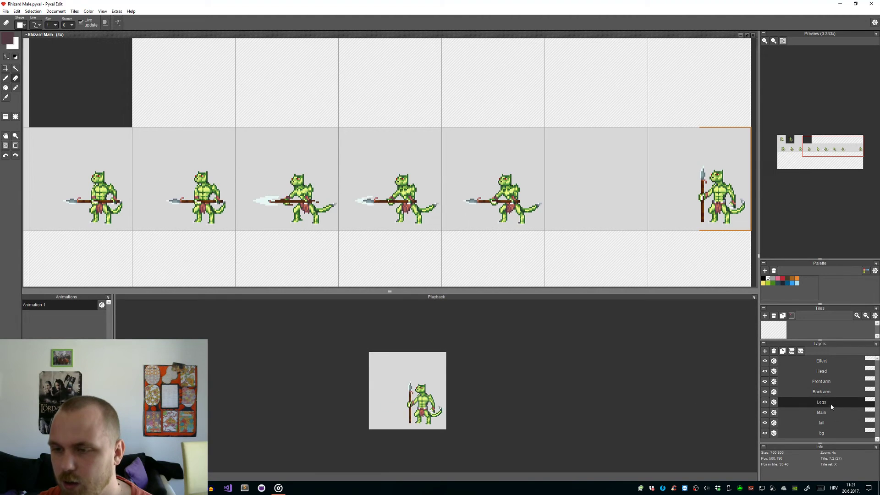
click(814, 409)
scroll(430, 178, up, 3)
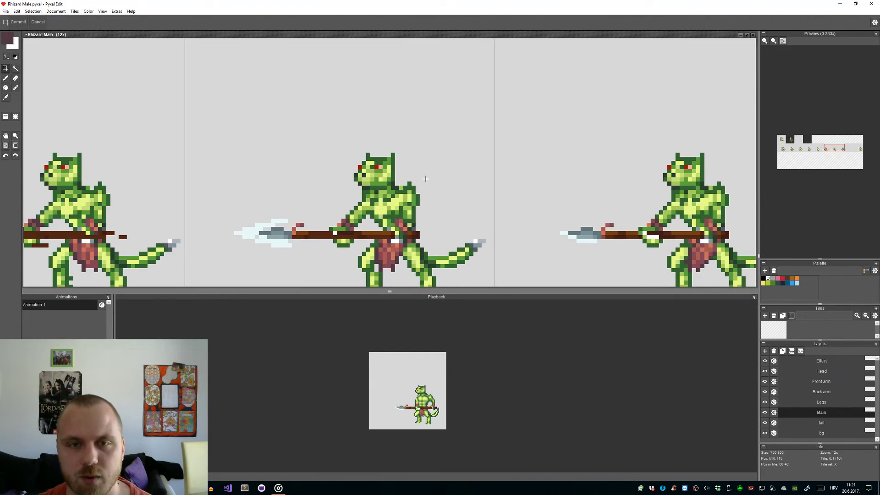
key(Down)
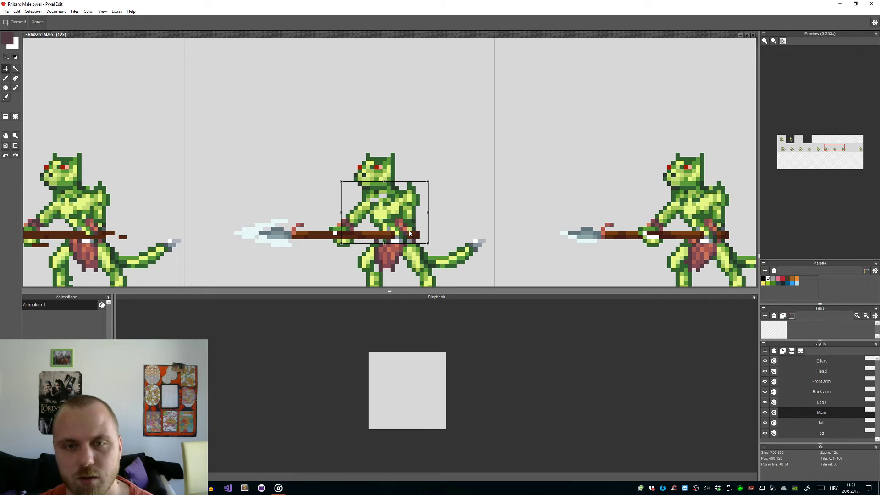
key(Up)
key(Left)
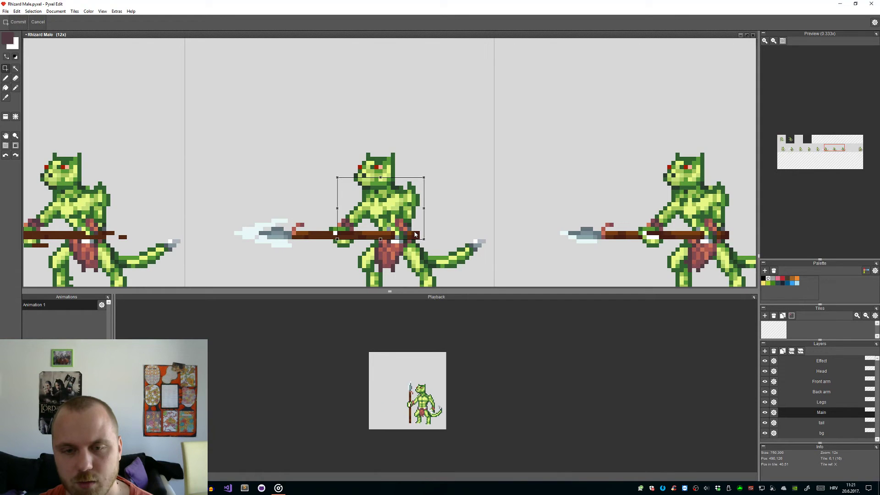
key(Right)
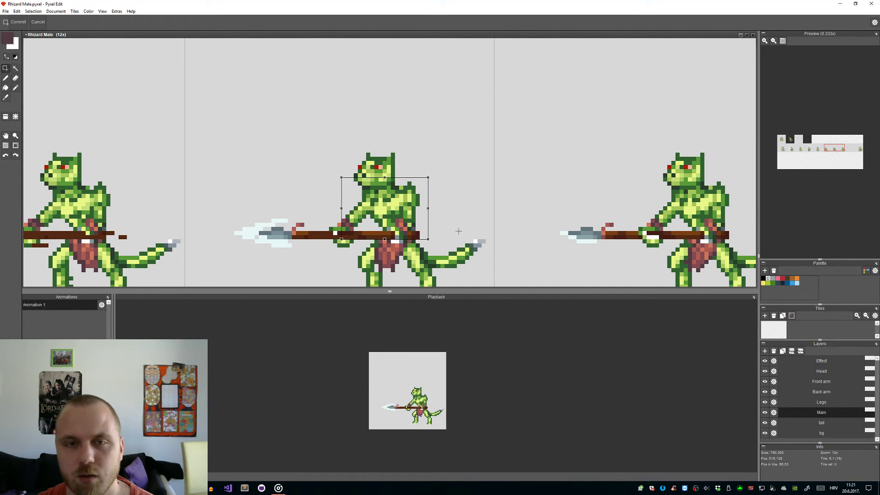
key(Up)
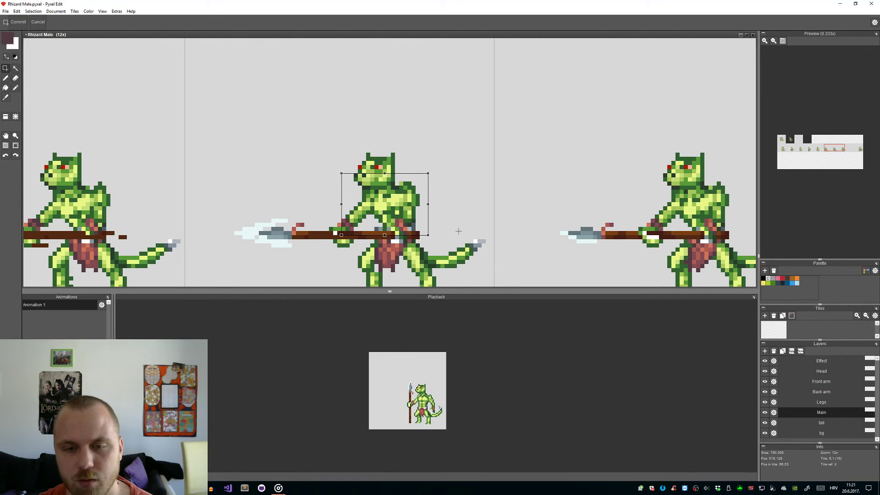
key(Down)
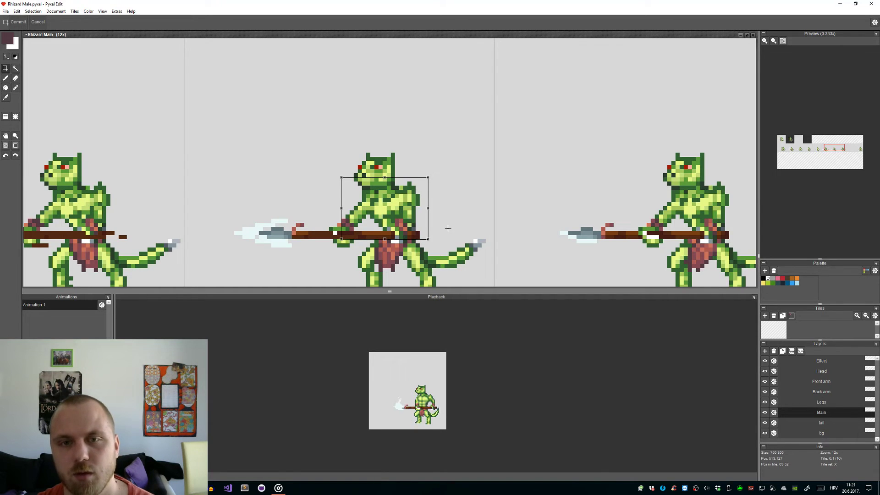
Step: Paint dark green pixels separating the shoulder from the chest on the Main layer of the preceding thrust frame
scroll(447, 219, up, 5)
key(b)
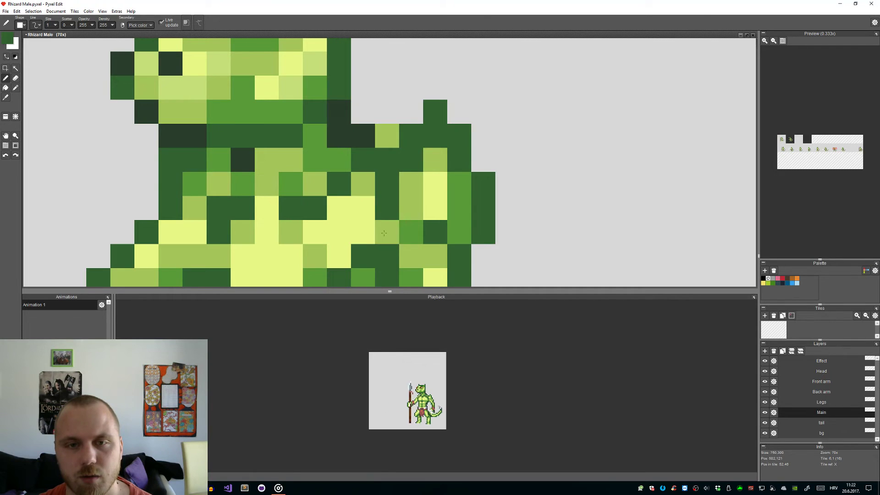
scroll(386, 241, down, 3)
scroll(449, 258, down, 3)
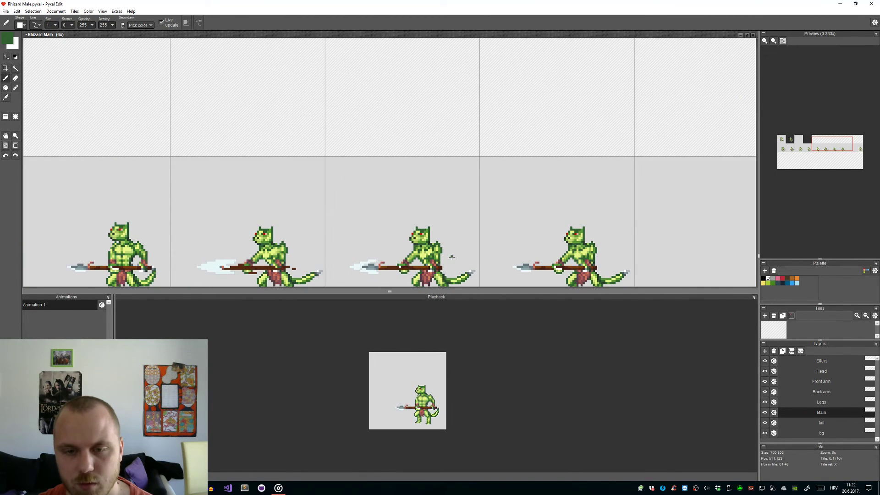
Step: Try dark green separation pixels on the shoulder on the Main layer of the newest thrust frame, and undo the pen stroke
scroll(605, 254, up, 1)
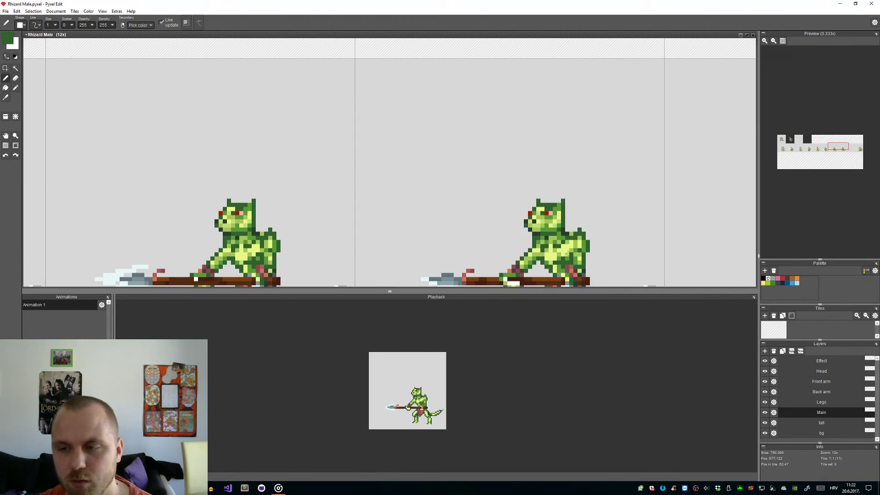
scroll(448, 248, down, 1)
key(t)
key(b)
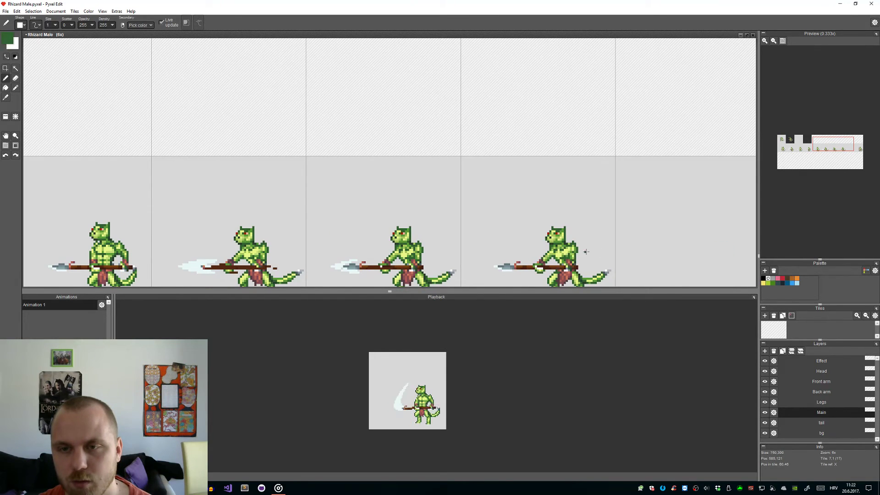
scroll(582, 254, up, 4)
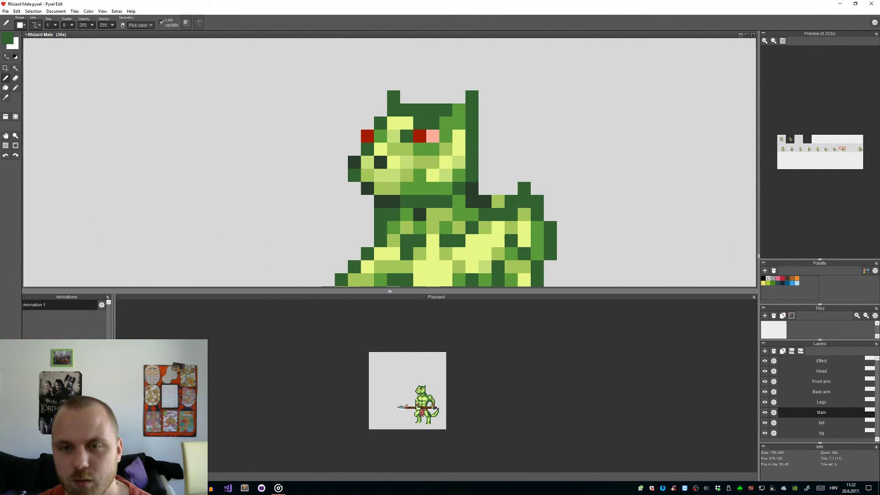
scroll(499, 241, down, 2)
key(ctrl+z)
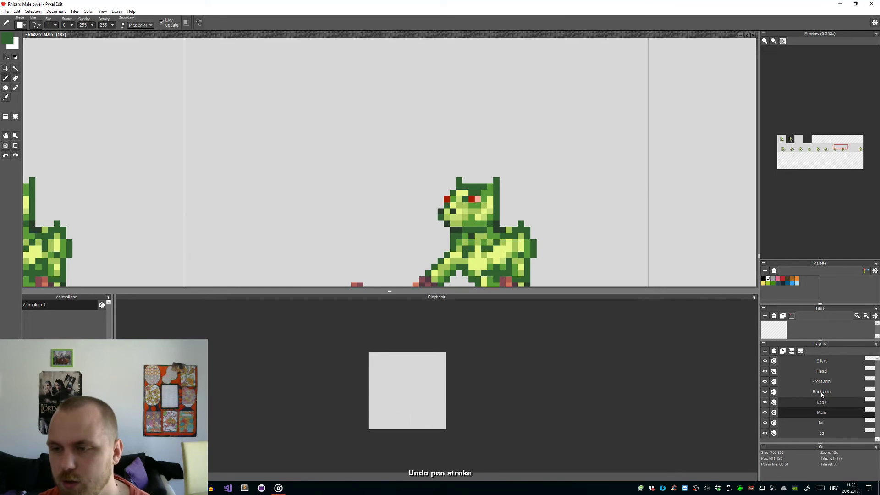
Step: Try drawing the dark green line between shoulder and upper arm on the Front arm layer, and undo the strokes
click(821, 382)
scroll(509, 247, up, 1)
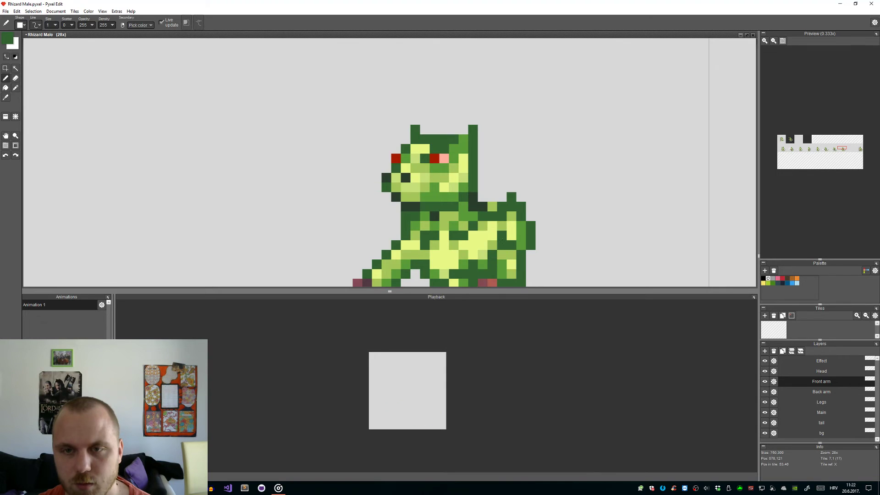
scroll(502, 243, up, 1)
right_click(549, 265)
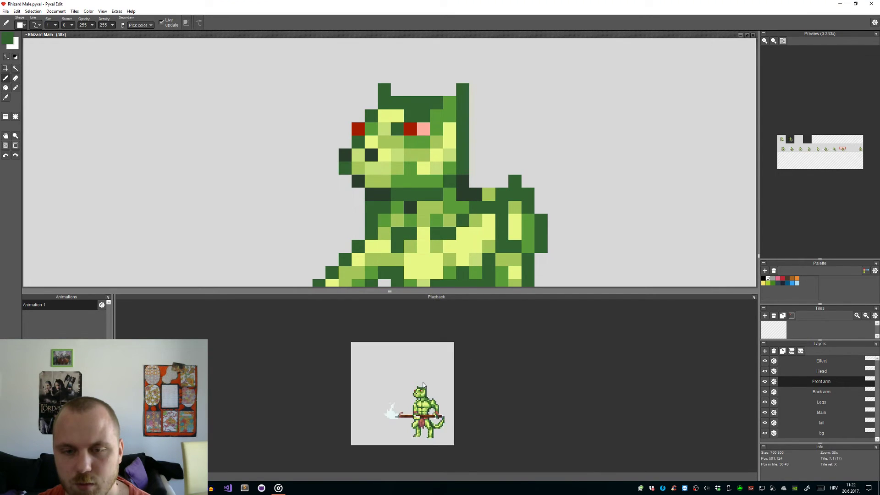
scroll(478, 412, up, 1)
key(ctrl+z)
scroll(589, 244, down, 1)
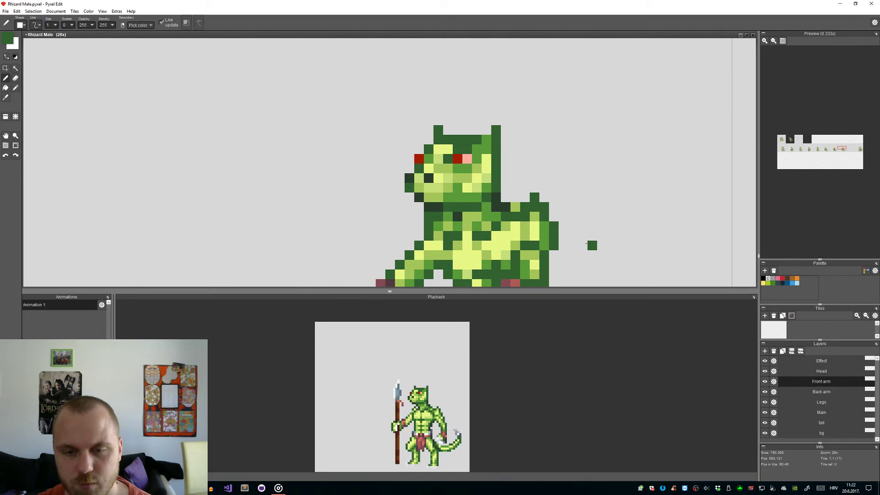
scroll(589, 244, down, 5)
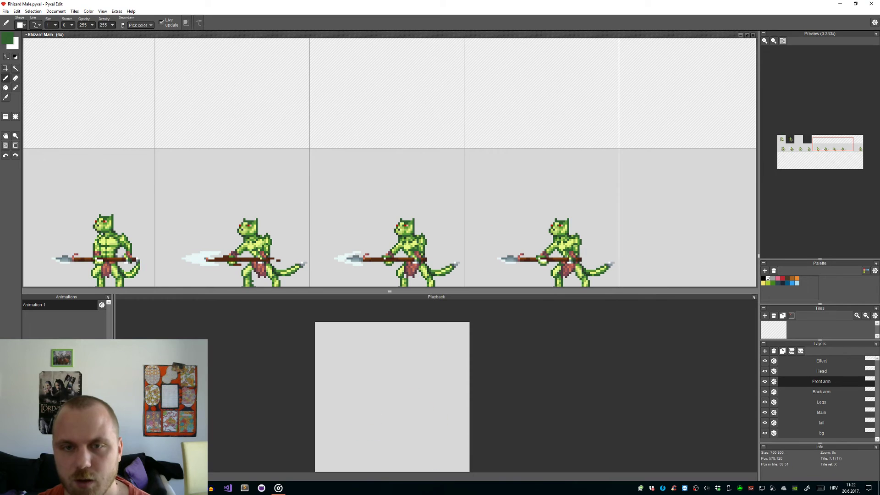
key(ctrl+z)
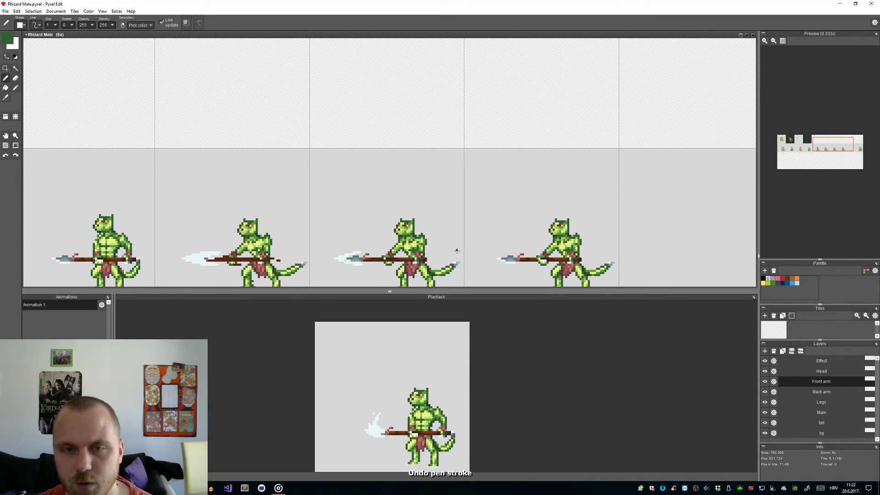
Step: Retouch the torso highlights on the preceding thrust frame using yellow-green and pale green sampled from the body
scroll(456, 249, up, 5)
alt+click(428, 238)
scroll(495, 230, down, 5)
scroll(495, 231, down, 1)
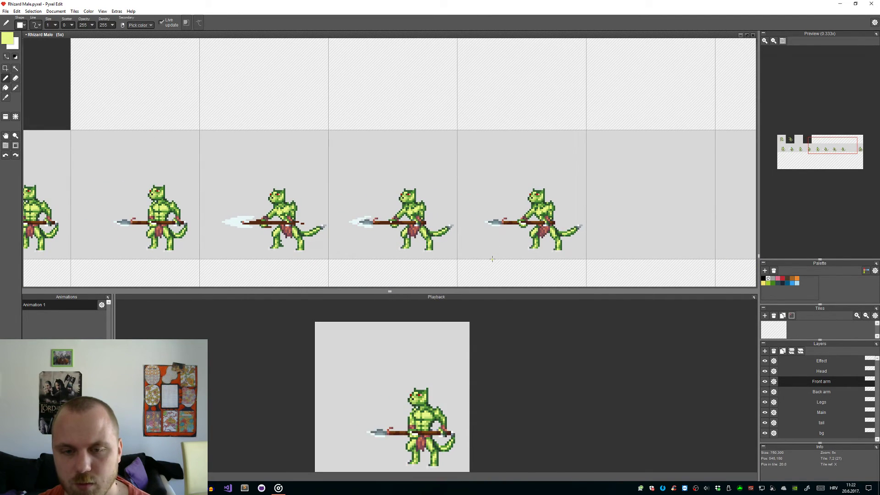
scroll(437, 420, down, 2)
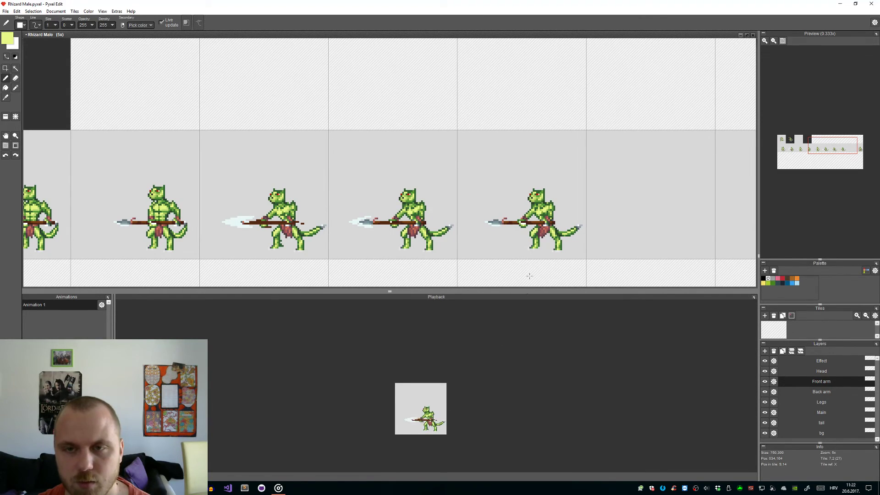
scroll(410, 217, up, 6)
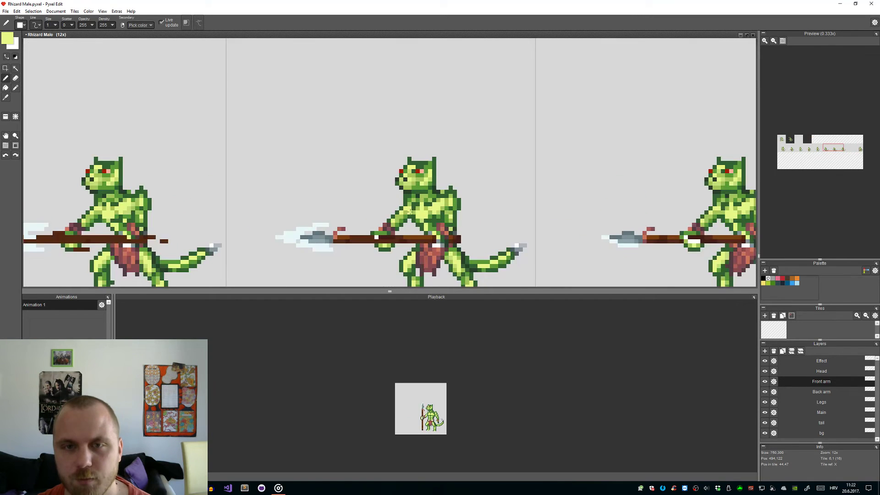
key(i)
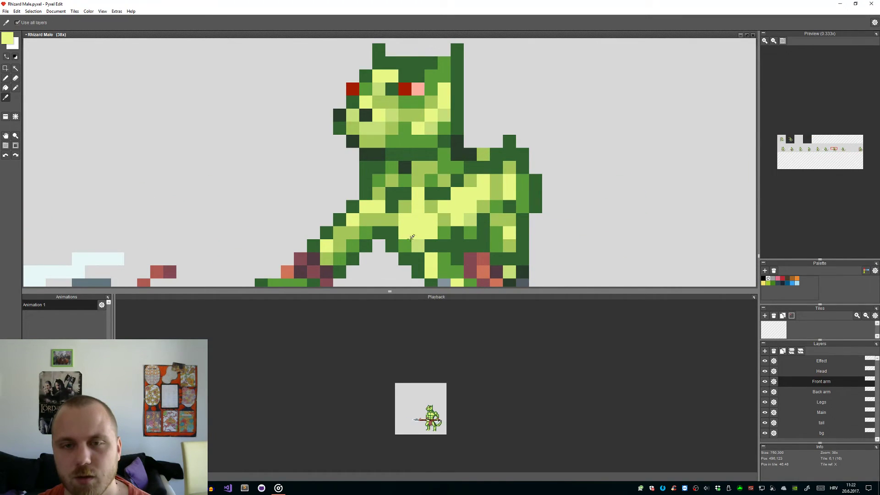
key(b)
scroll(412, 247, down, 4)
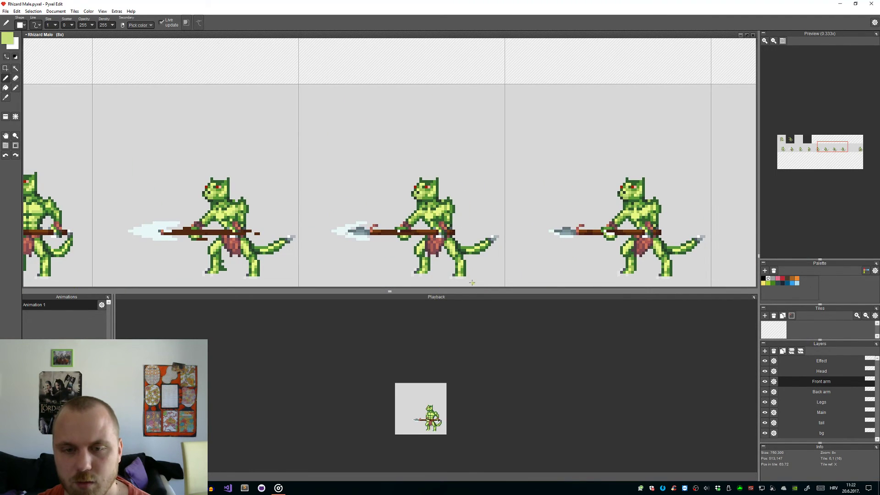
scroll(428, 202, up, 5)
scroll(428, 201, down, 6)
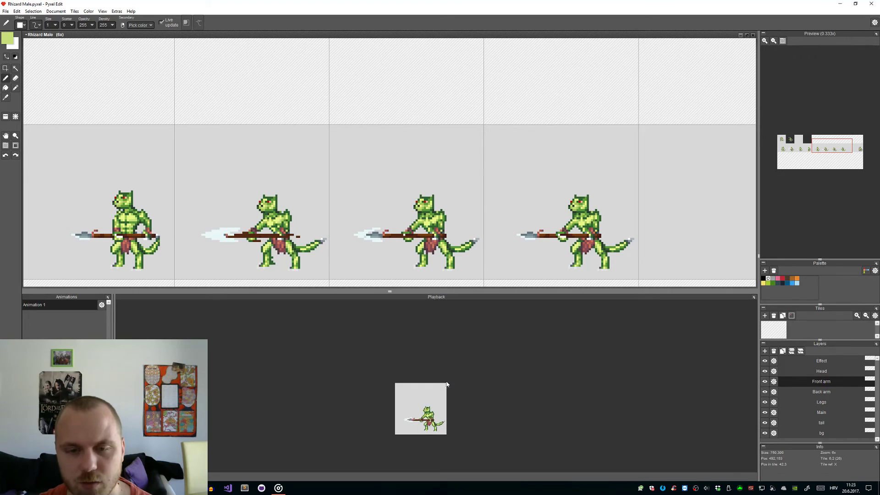
Step: Try moving the dark green chest line up one pixel on the Main layer of the newest thrust frame
scroll(580, 213, up, 2)
scroll(580, 212, up, 3)
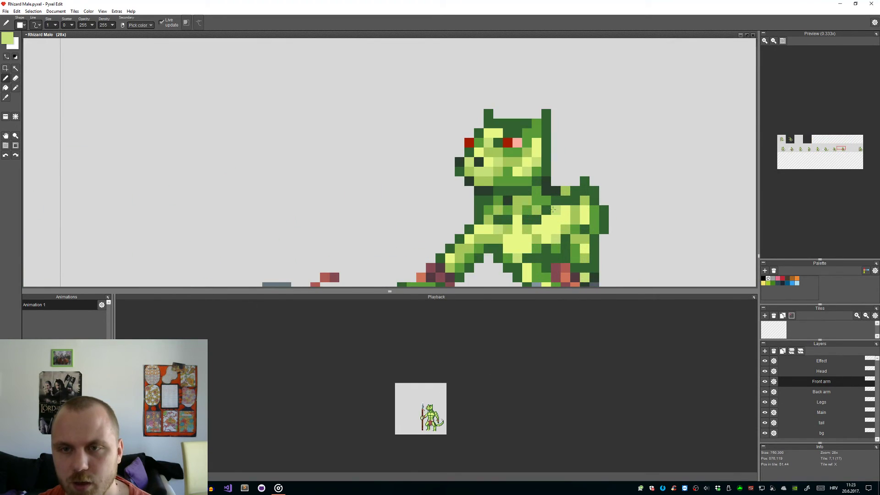
key(ctrl+v)
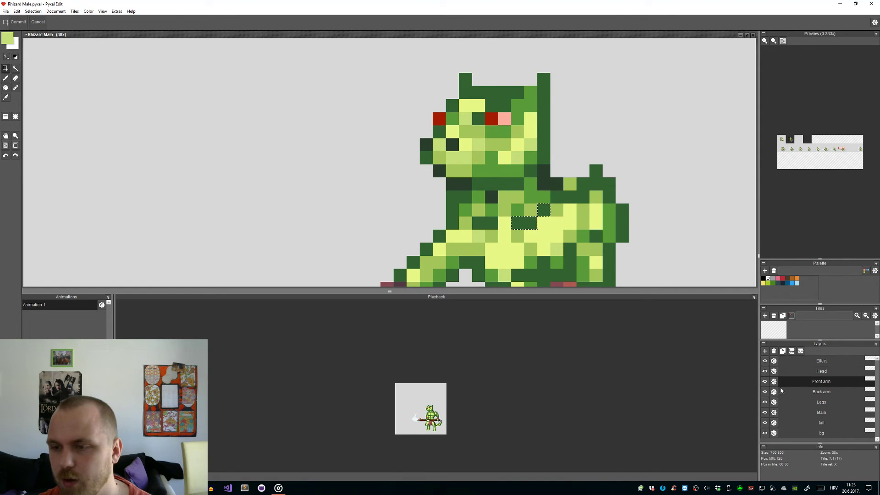
alt+click(539, 225)
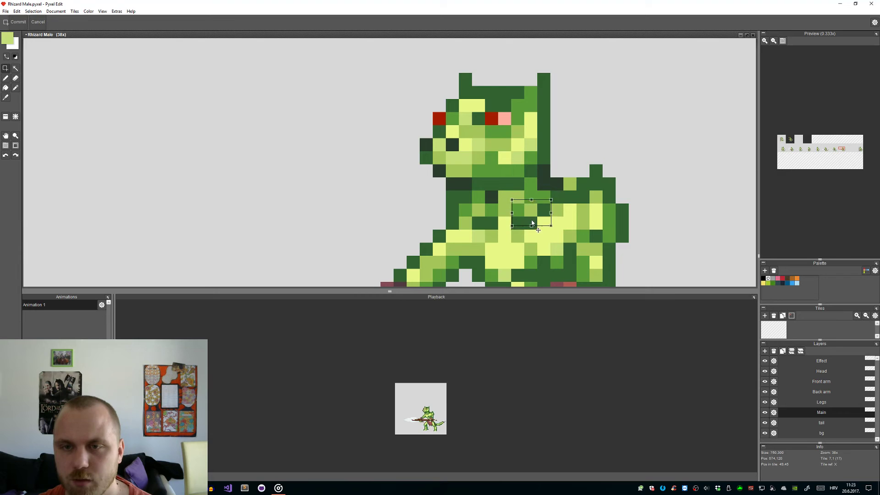
key(Up)
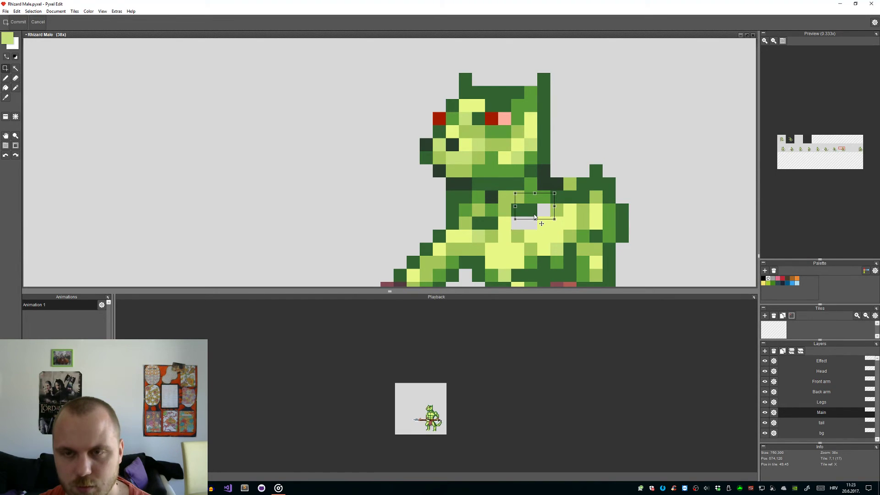
key(Down)
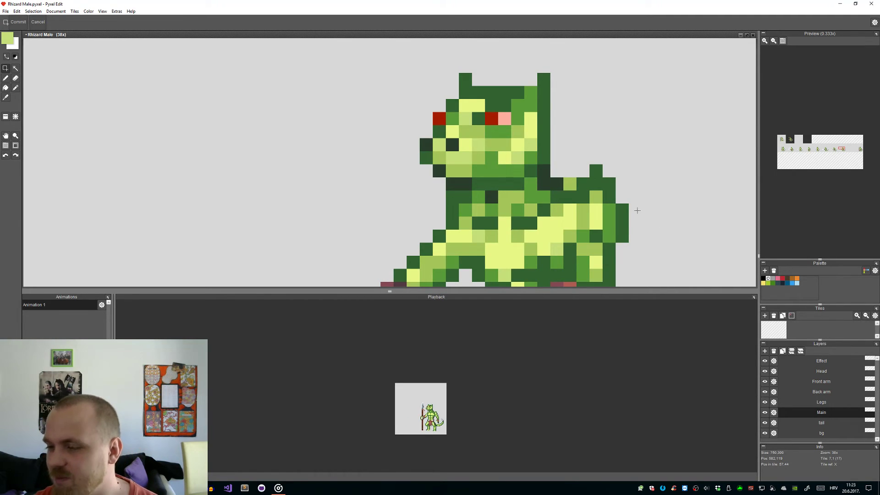
Step: Place a copy of the newest thrust frame's torso from the Main layer in the empty cell that follows it
scroll(637, 210, down, 5)
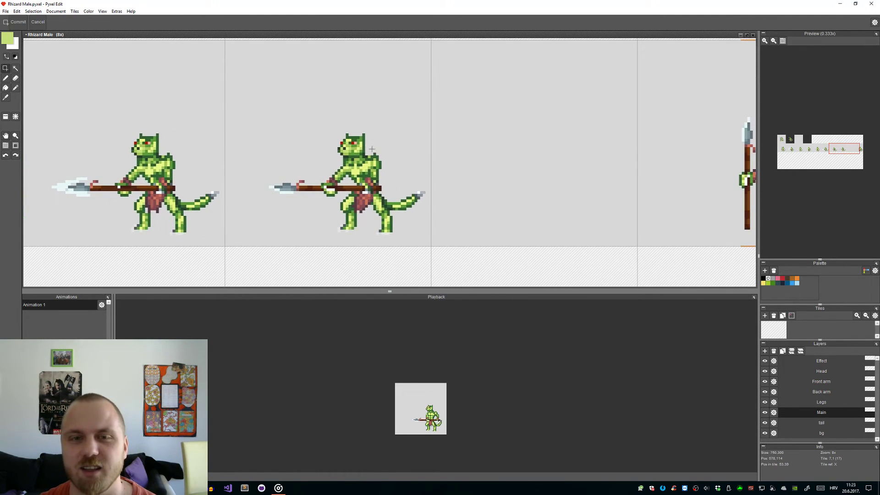
scroll(422, 169, down, 1)
scroll(423, 170, up, 1)
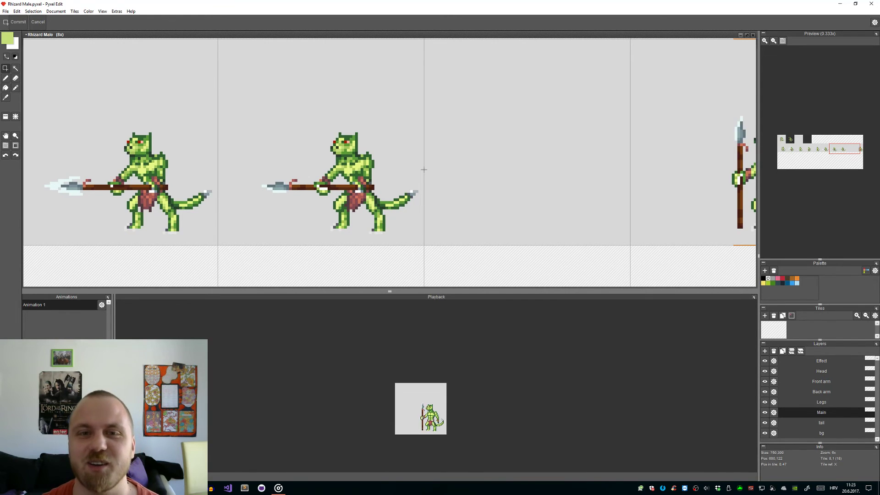
scroll(423, 169, down, 2)
scroll(429, 177, up, 2)
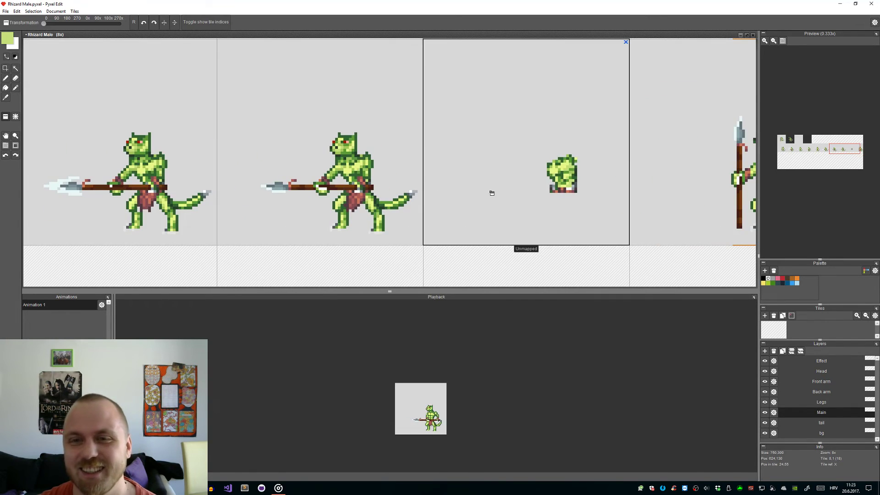
scroll(543, 205, down, 1)
drag(619, 218, 523, 226)
Step: Copy the tail and Legs layer artwork from the newest thrust frame into the added frame
click(822, 422)
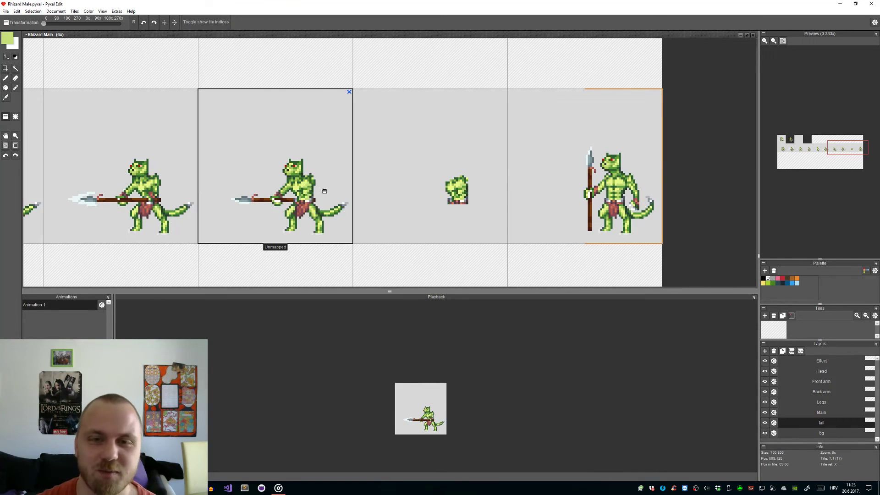
key(ctrl+v)
click(825, 403)
key(ctrl+v)
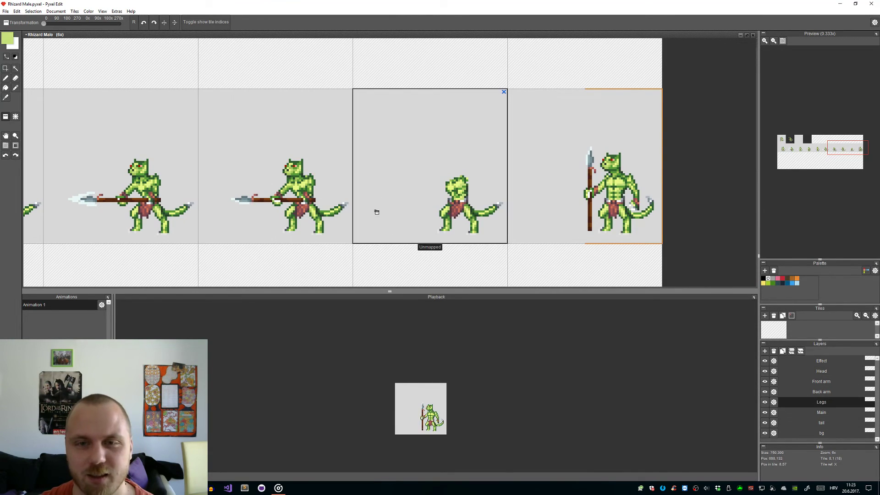
Step: Copy the Front arm and Head layer artwork into the added frame to complete the lizard
click(822, 382)
key(ctrl+v)
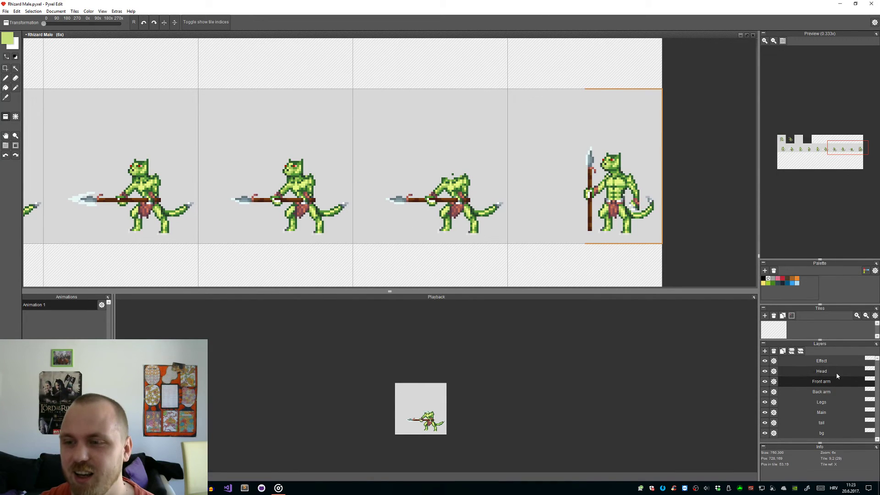
click(821, 370)
key(ctrl+v)
scroll(452, 246, down, 2)
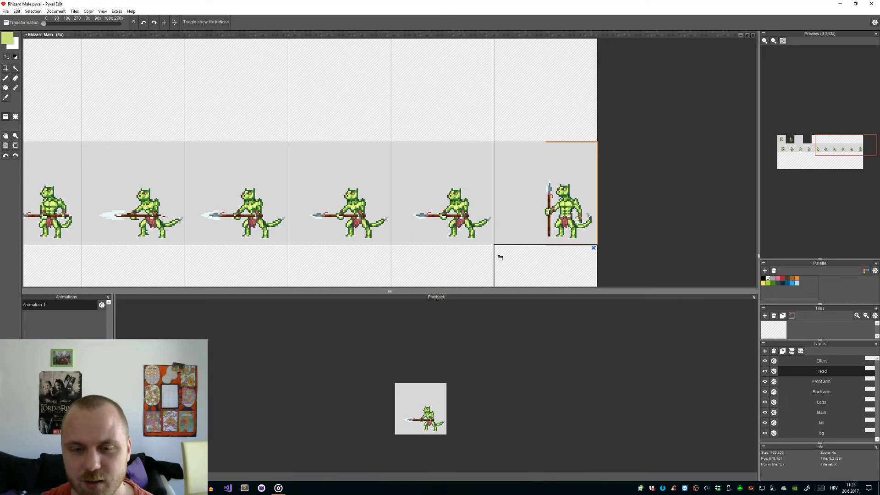
scroll(442, 251, down, 2)
drag(366, 246, 313, 225)
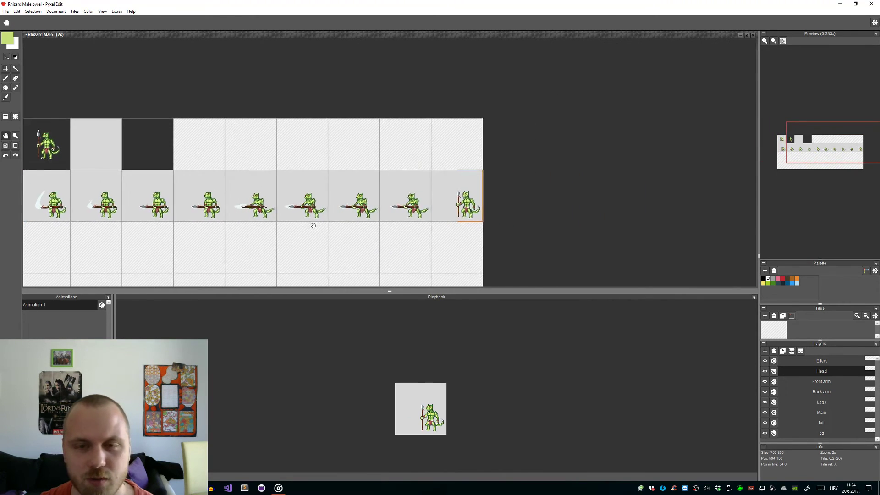
scroll(455, 243, down, 1)
scroll(456, 243, up, 2)
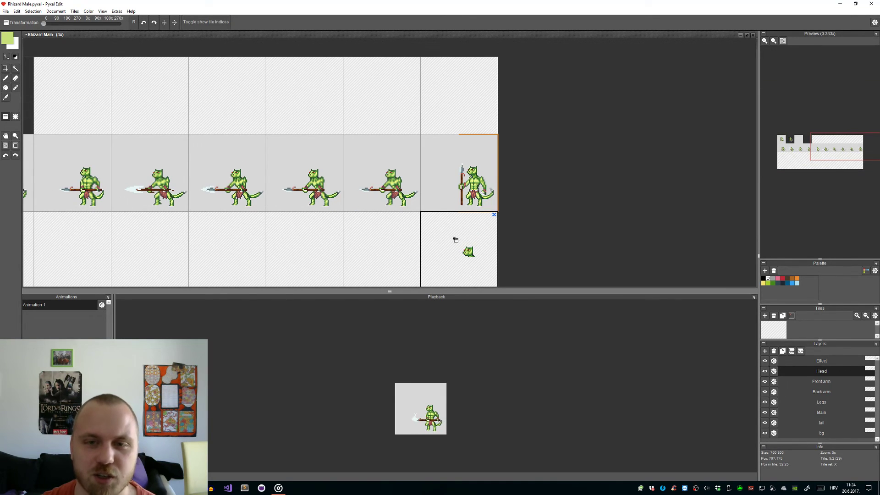
click(494, 215)
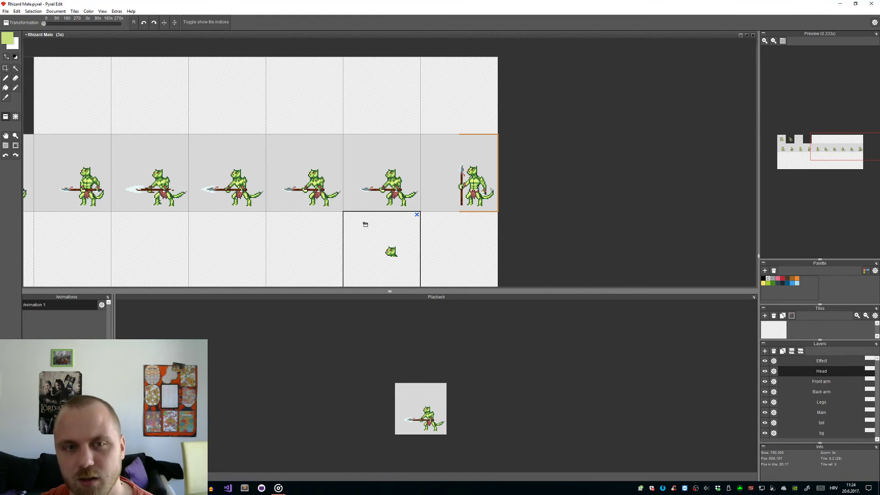
Step: Shift the front leg one pixel to the right on the Legs layer of the added thrust frame
scroll(362, 215, up, 5)
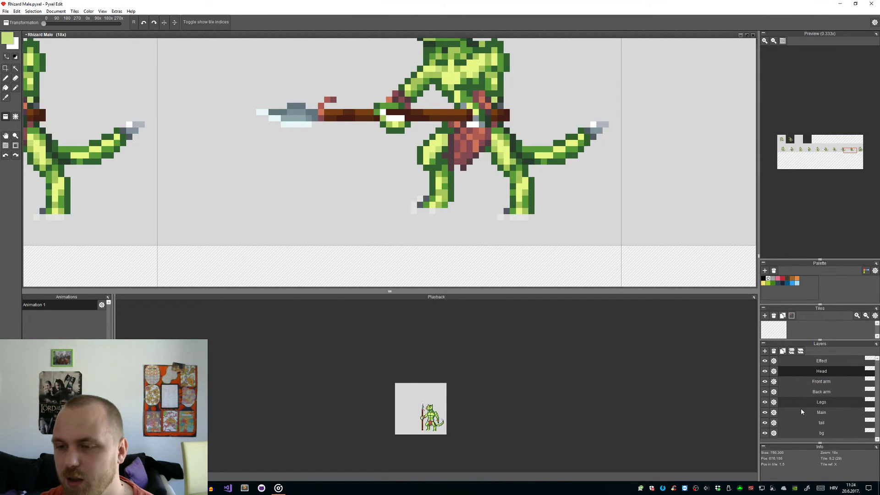
click(823, 423)
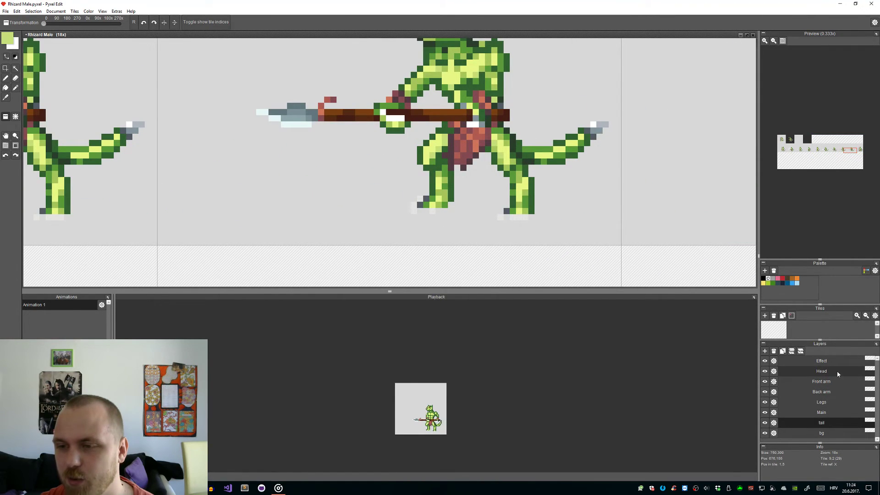
scroll(596, 275, down, 3)
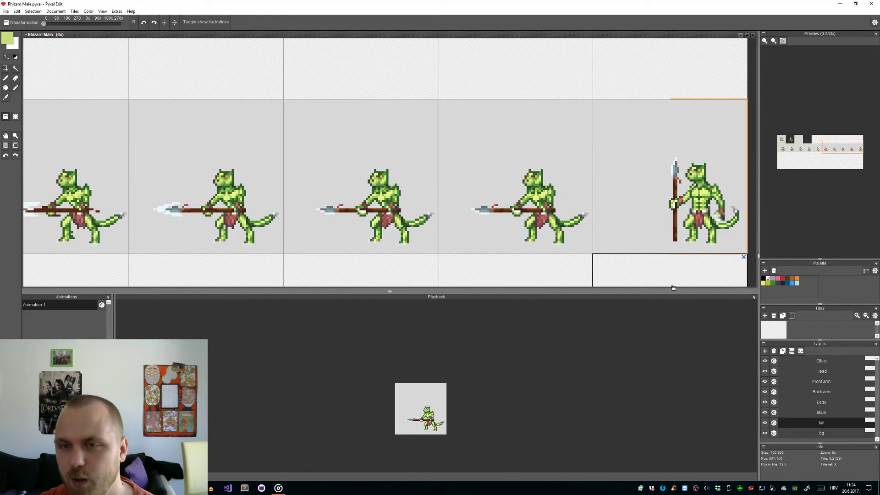
click(832, 402)
scroll(584, 238, up, 3)
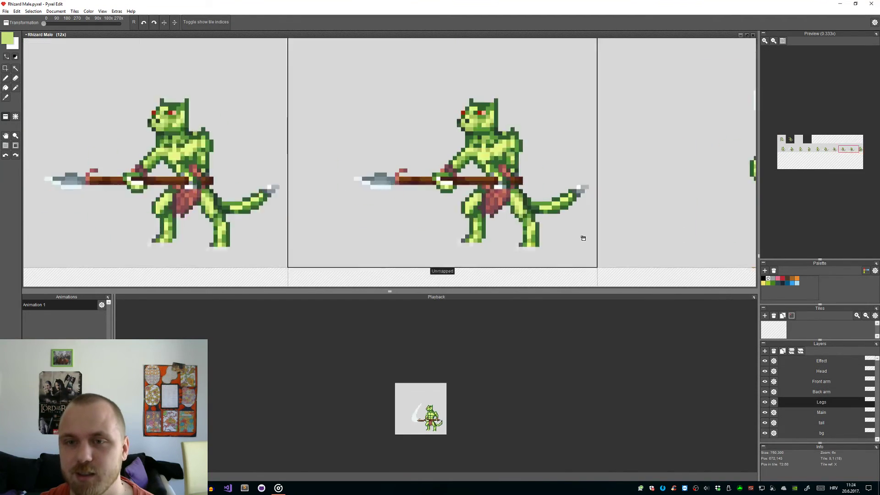
drag(442, 258, 392, 164)
drag(430, 207, 436, 208)
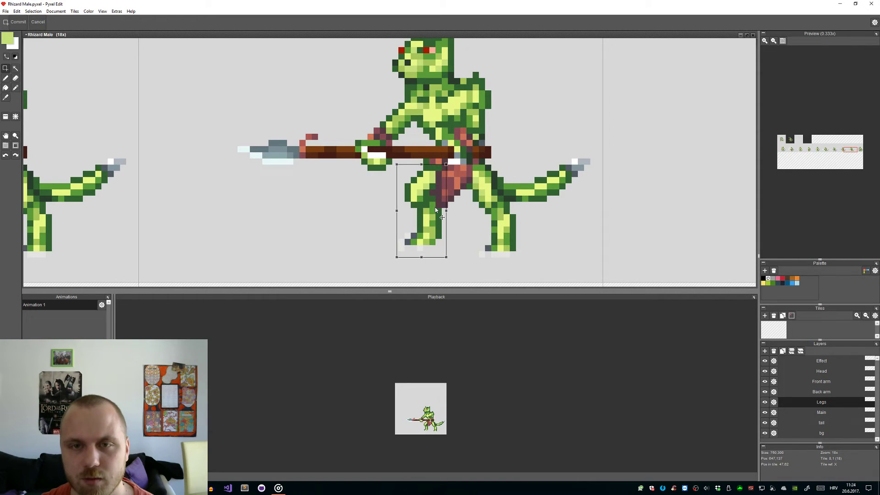
click(464, 221)
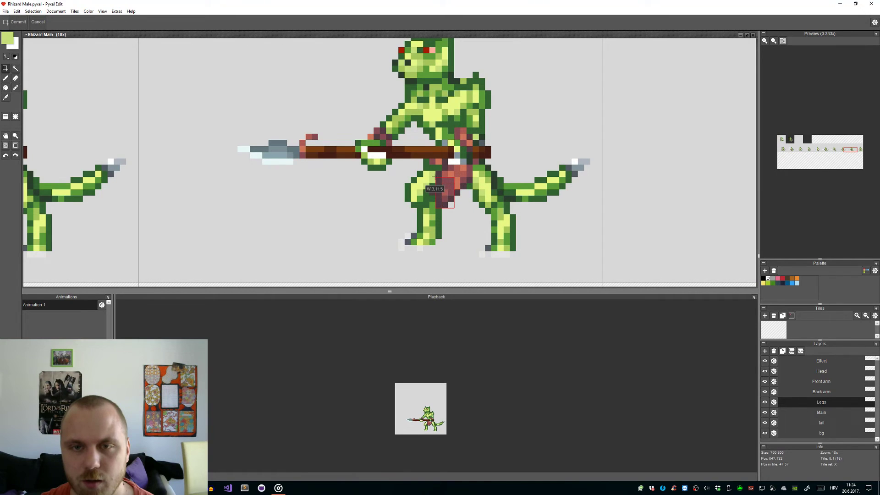
Step: Try reshaping the loincloth's lower edge by retouching individual pixels on the Legs layer of the added frame
scroll(545, 247, down, 3)
scroll(487, 216, up, 5)
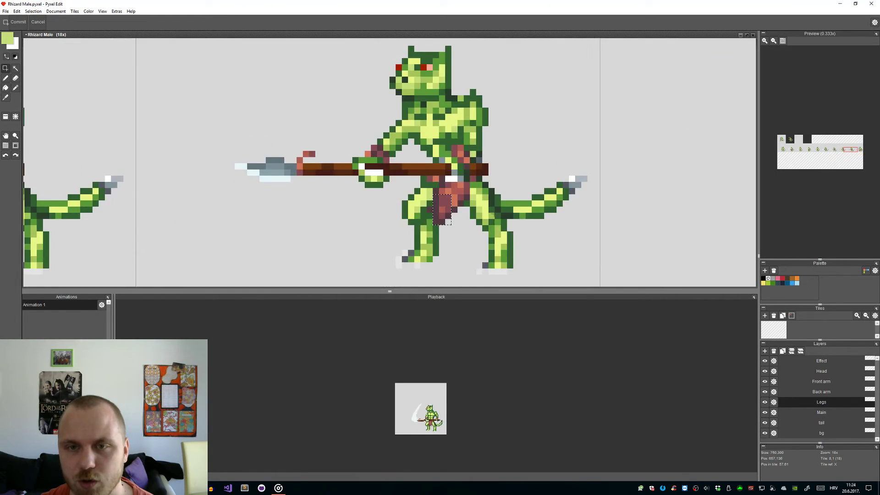
click(446, 231)
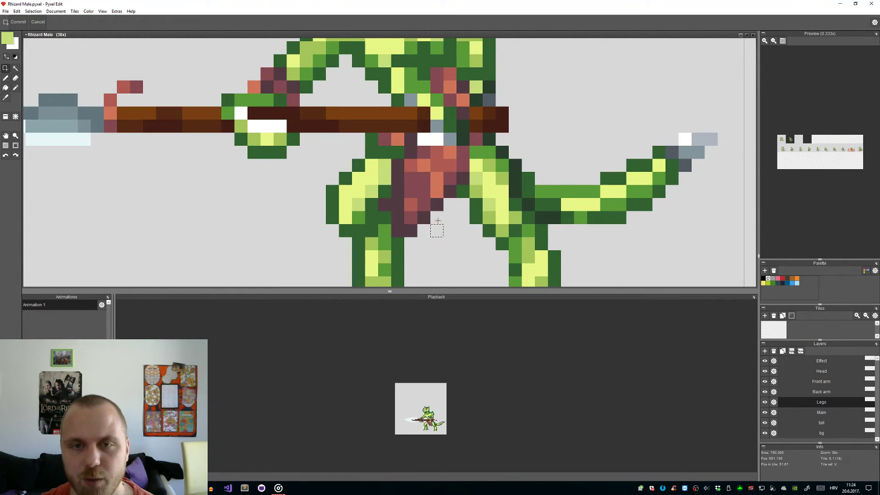
key(b)
key(alt)
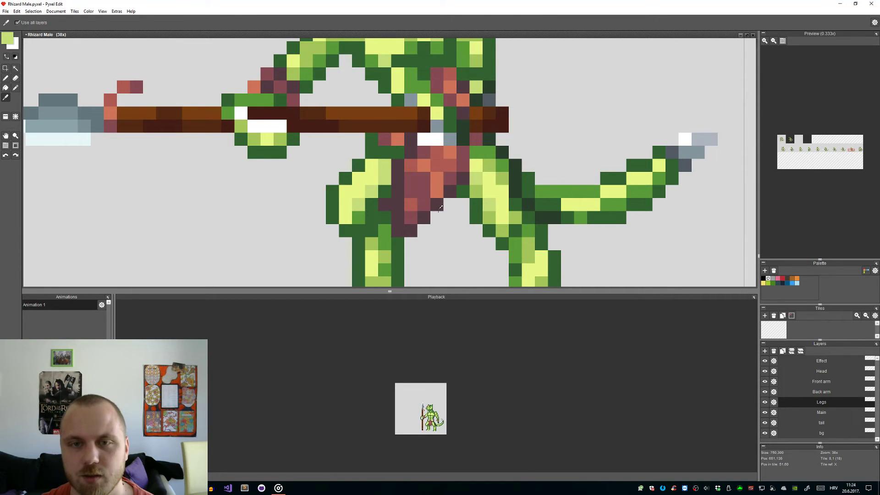
scroll(431, 224, down, 4)
scroll(431, 223, up, 3)
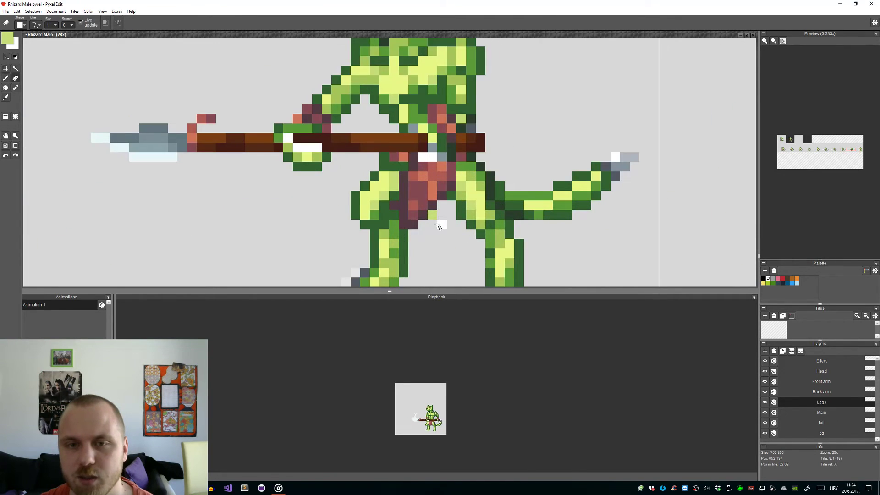
scroll(517, 234, down, 4)
Step: Copy the loincloth from the standing frame and place it over the added thrust frame's loincloth on the Legs layer
drag(517, 234, 420, 234)
scroll(558, 180, up, 3)
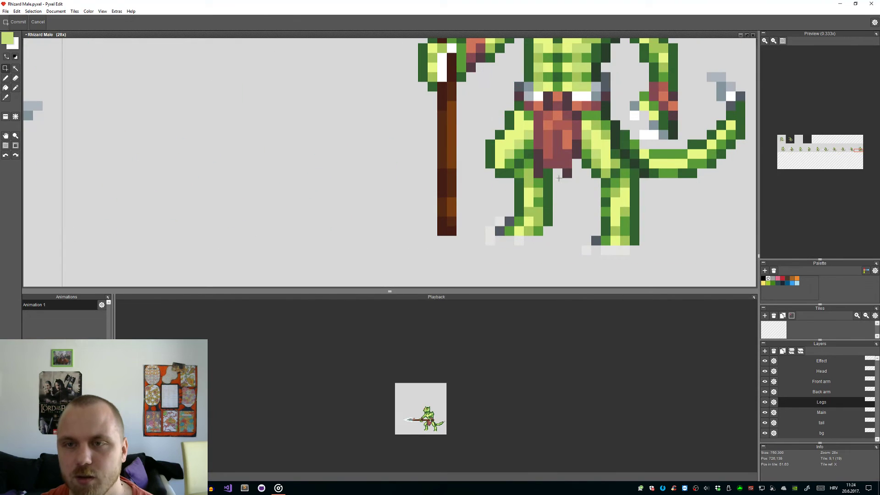
drag(563, 159, 534, 111)
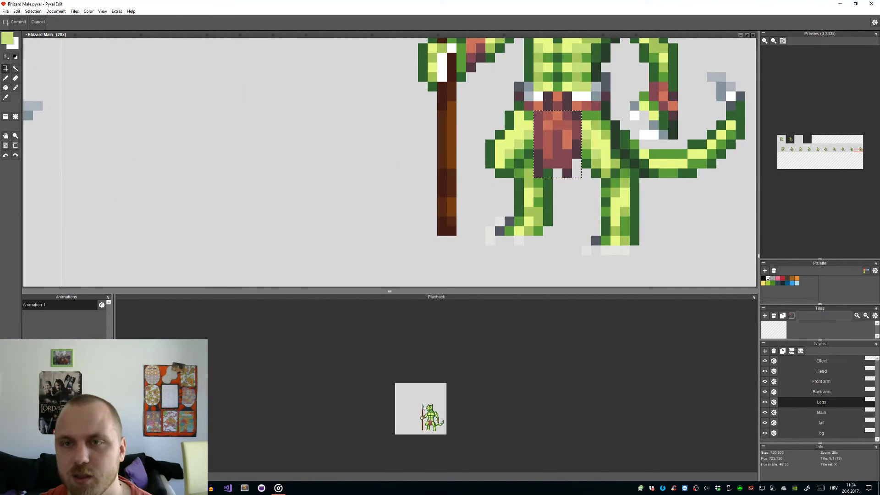
key(ctrl+c)
key(ctrl+v)
scroll(206, 215, down, 1)
drag(209, 217, 473, 225)
drag(436, 183, 239, 177)
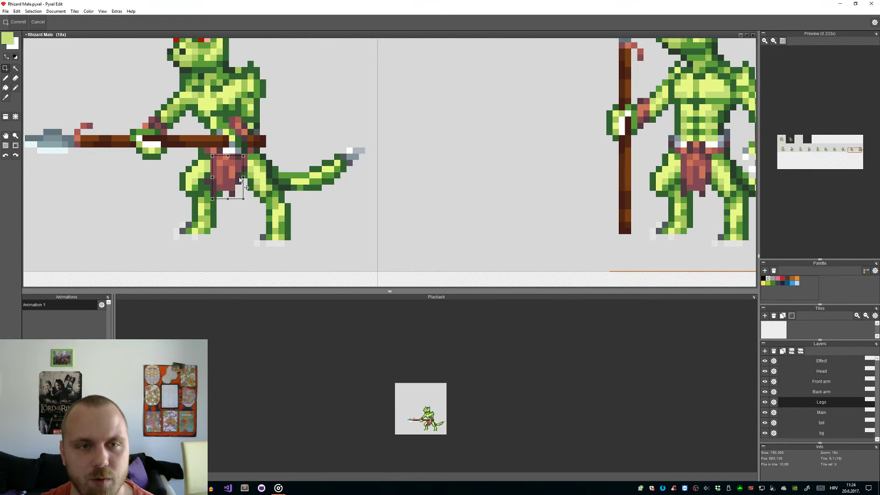
click(223, 227)
Step: Erase the stray dark maroon pixel beside the front thigh, just outside the pasted loincloth's edge
scroll(222, 209, up, 2)
alt+click(202, 149)
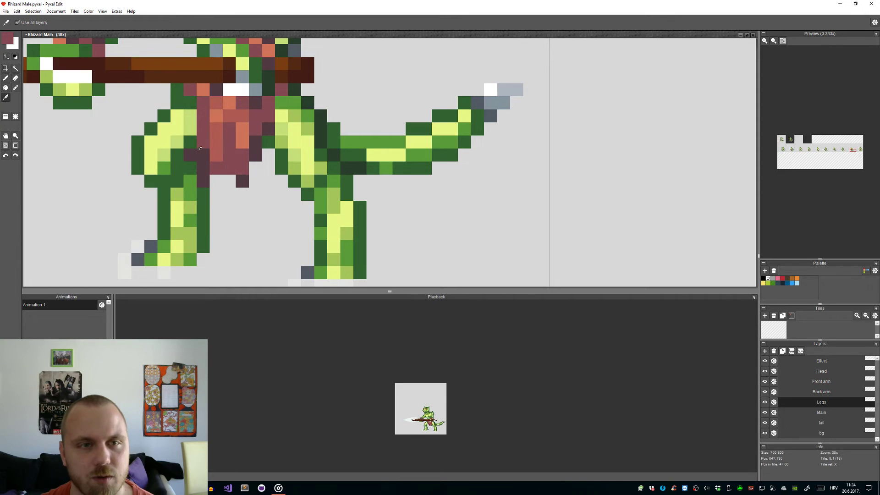
key(e)
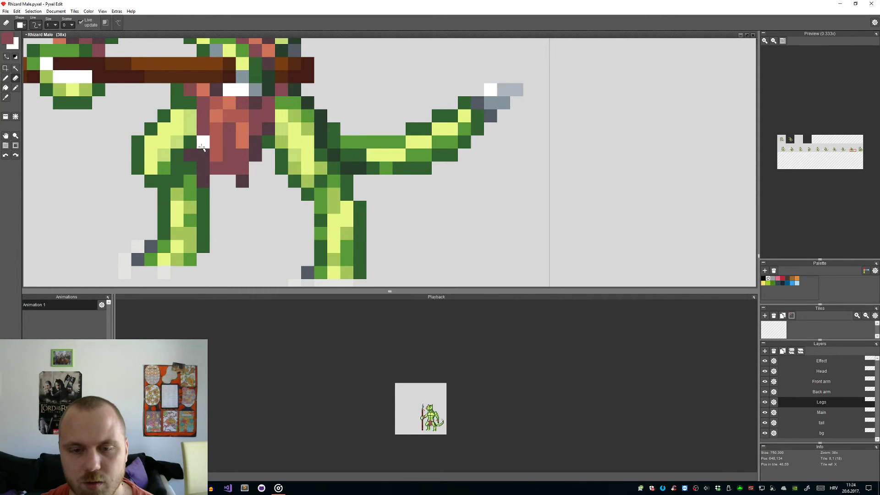
scroll(205, 149, down, 5)
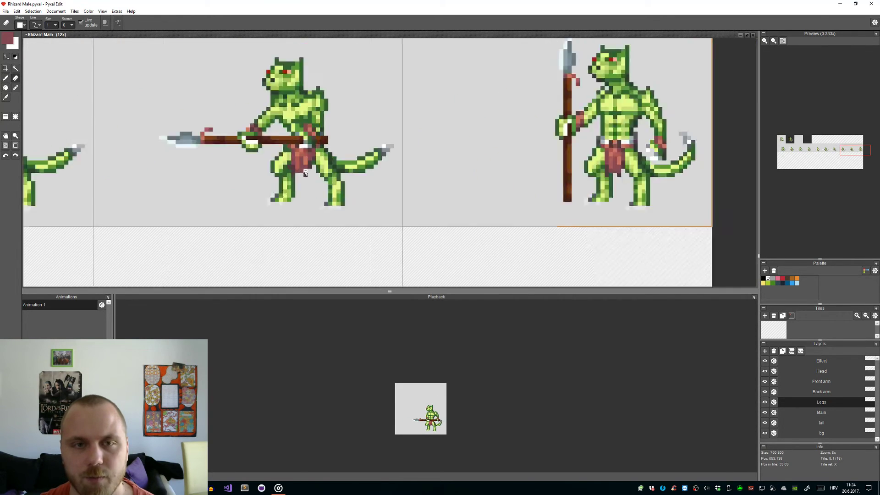
scroll(266, 158, up, 6)
click(253, 157)
Step: Repaint the front knee pixels beside the loincloth with the leg's mid and dark greens, filling the erased gap
key(alt)
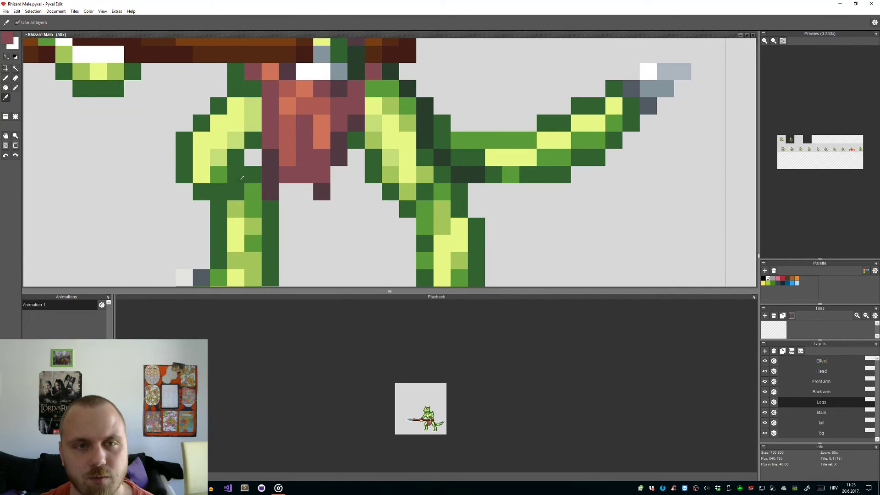
alt+click(248, 191)
click(252, 179)
alt+click(243, 188)
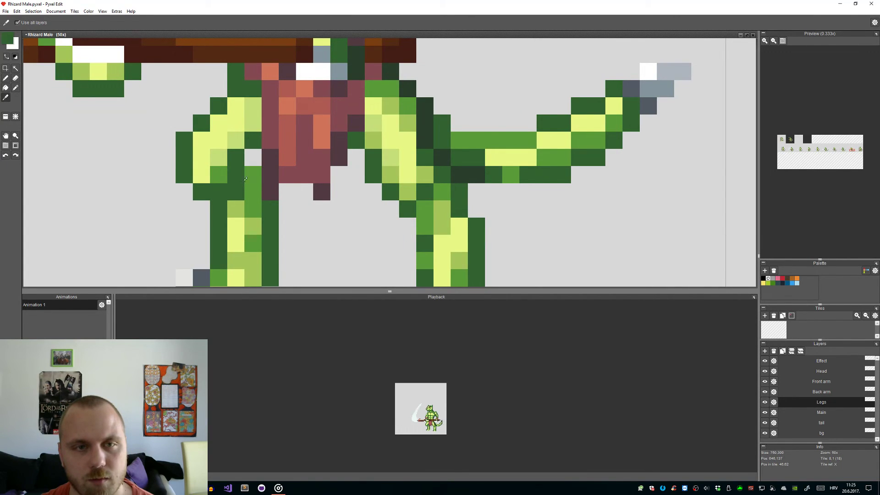
click(250, 190)
alt+click(253, 174)
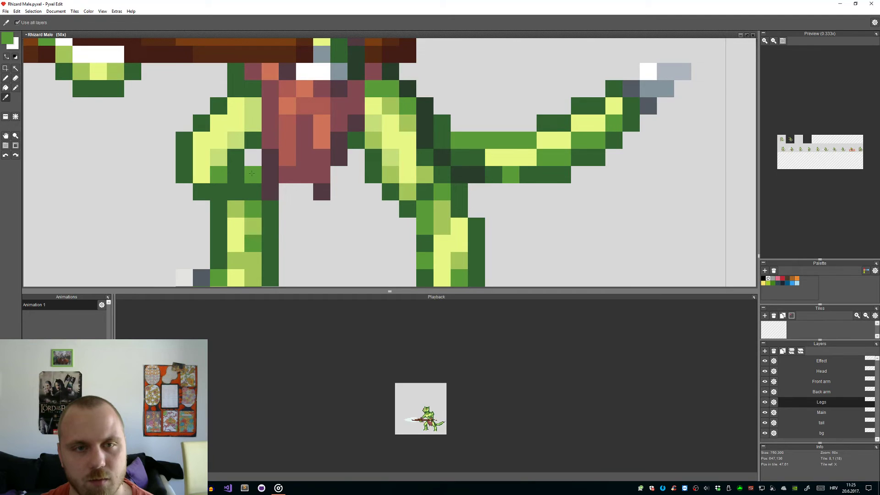
click(253, 157)
scroll(336, 241, down, 10)
scroll(270, 185, up, 15)
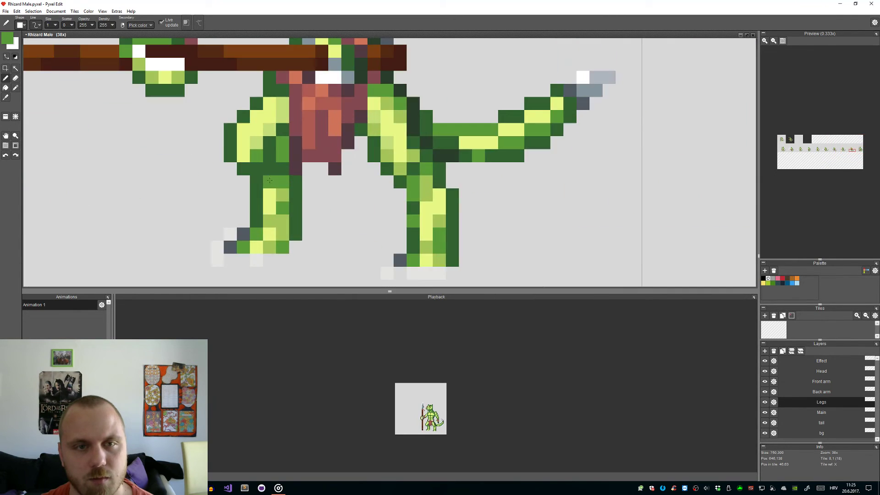
Step: Try repainting two pixels along the front edge of the added frame's loincloth
alt+click(294, 156)
click(293, 135)
click(293, 111)
key(ctrl+z)
key(ctrl+z)
Step: Preview the standing frame's Head layer artwork over the added thrust frame to compare the head positions
scroll(296, 174, down, 8)
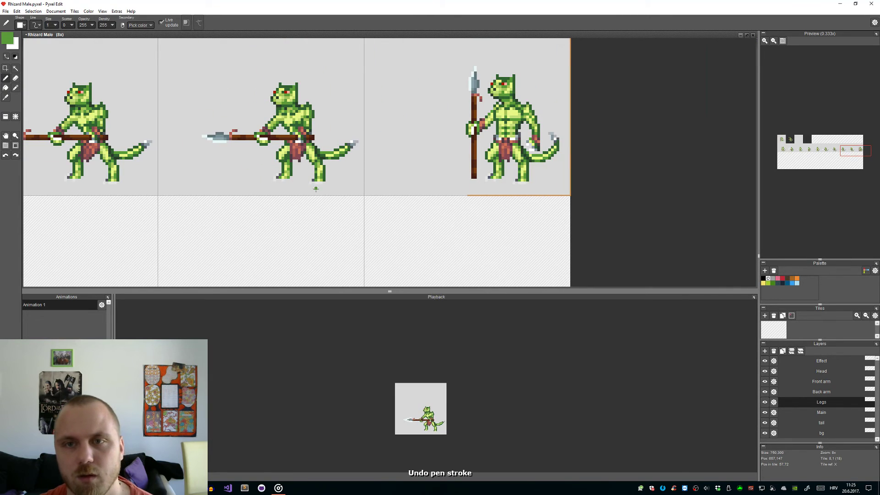
scroll(316, 188, down, 2)
scroll(314, 190, down, 1)
scroll(315, 190, up, 1)
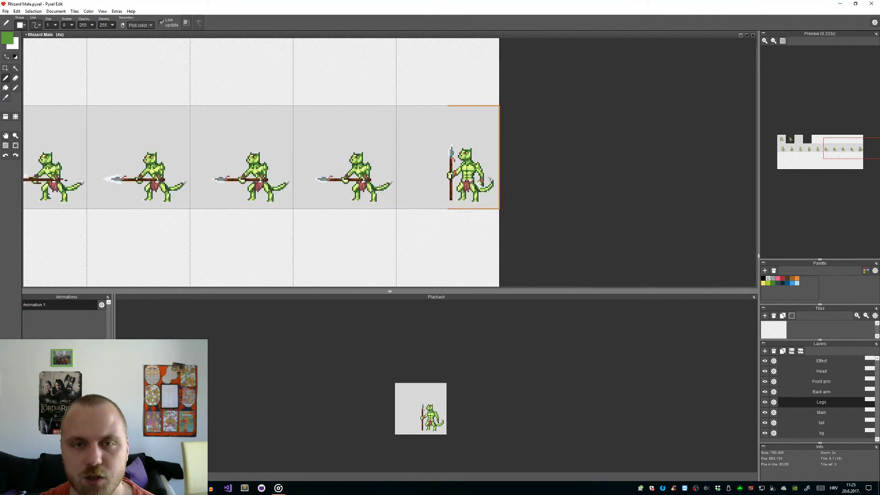
scroll(371, 177, up, 1)
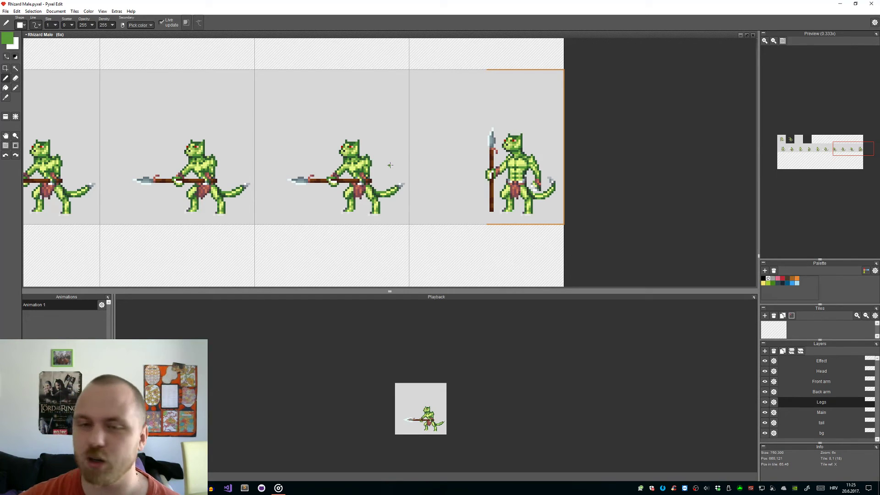
scroll(333, 135, up, 1)
key(t)
click(814, 372)
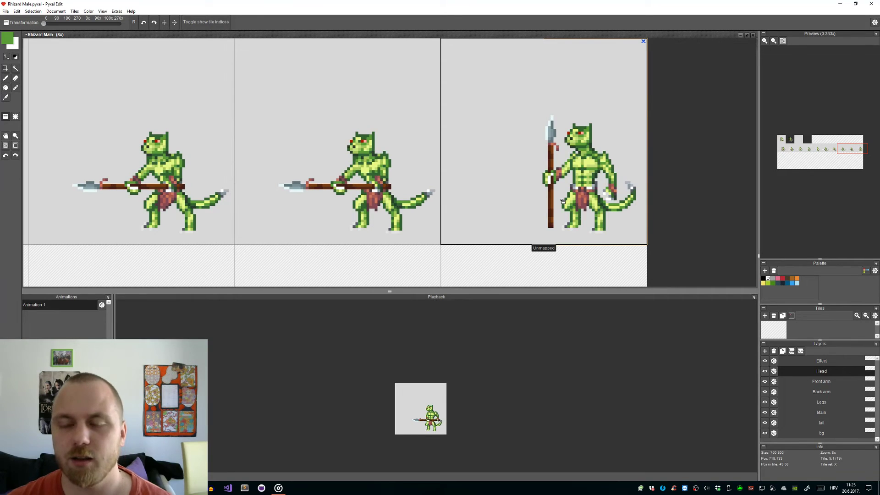
scroll(563, 201, down, 1)
scroll(564, 209, down, 1)
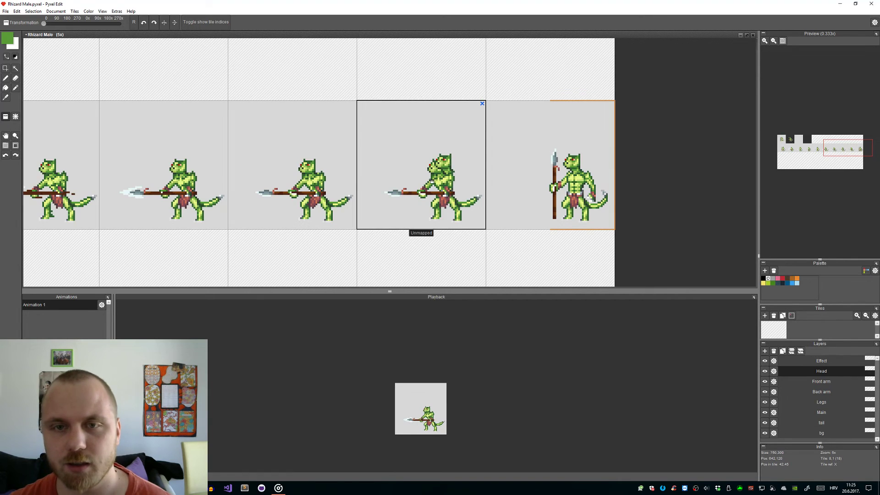
Step: Move the added frame's head one pixel right and one pixel up on the Head layer, trying higher and lower positions
scroll(444, 179, up, 6)
drag(461, 209, 297, 64)
key(Right)
key(Up)
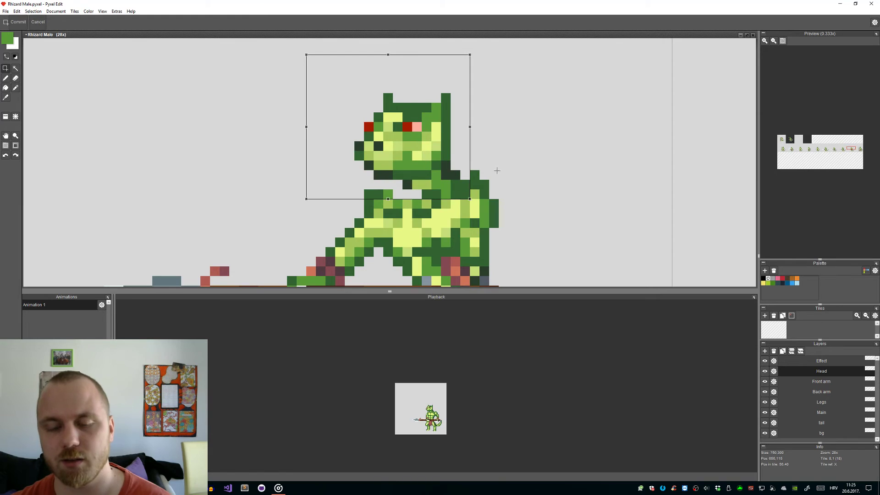
key(Up)
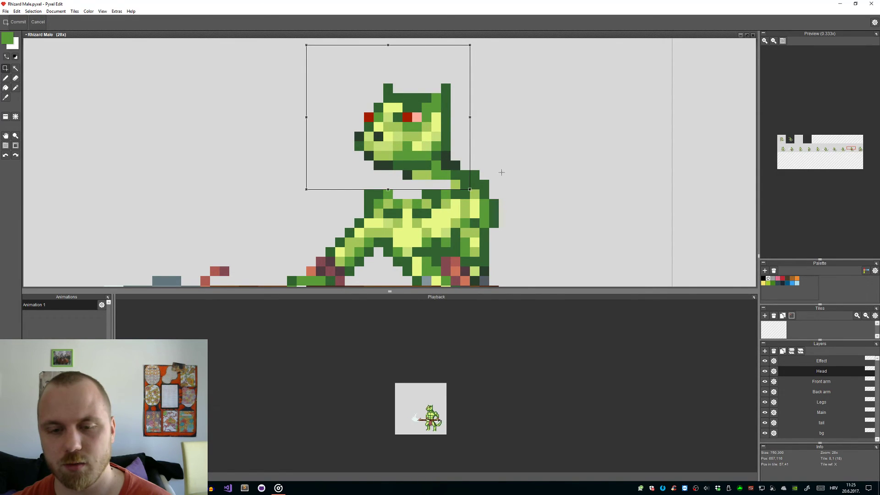
key(Up)
key(Down)
key(Down)
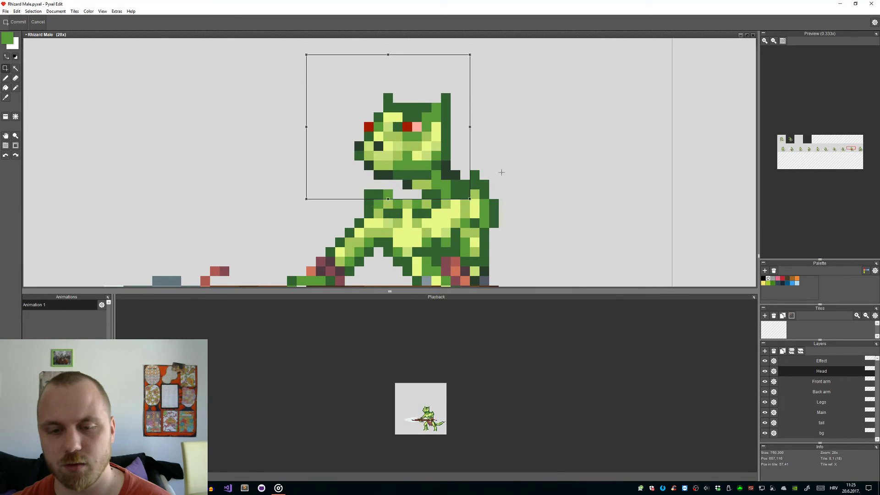
key(Down)
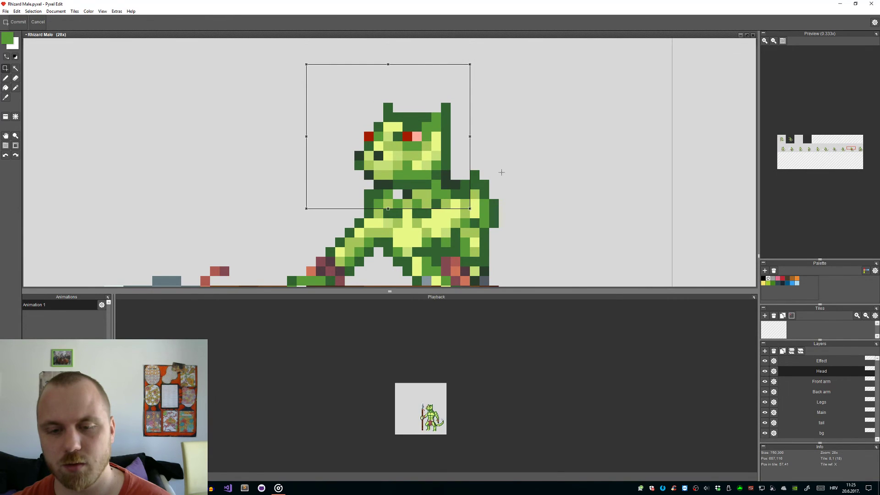
key(Up)
scroll(502, 172, down, 3)
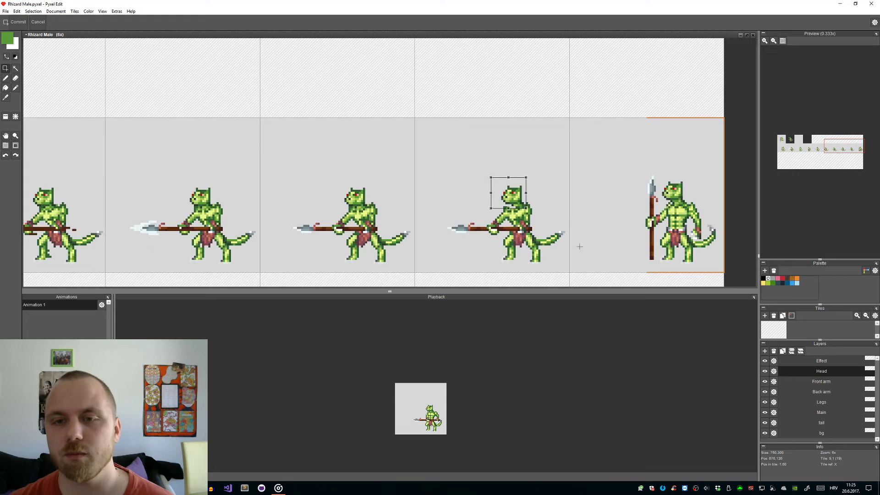
scroll(597, 265, up, 1)
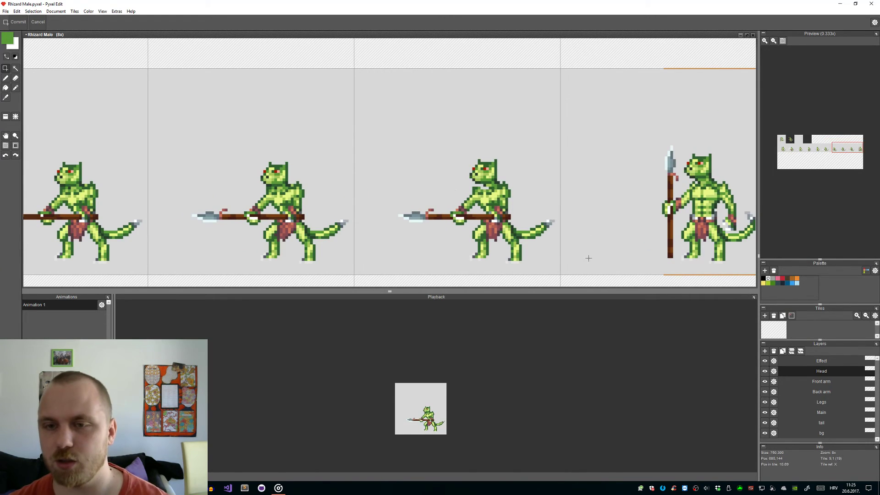
Step: Replace the added thrust frame's tail with a copy of the standing frame's tail on the tail layer
scroll(563, 248, up, 1)
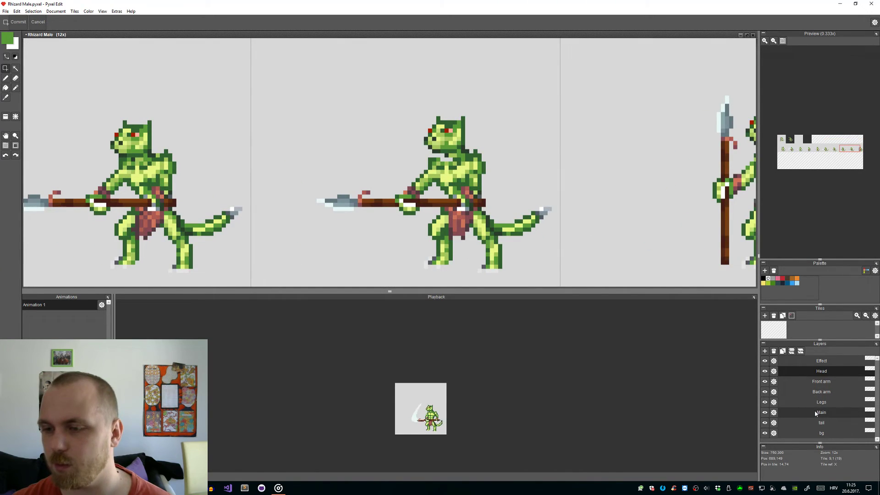
click(814, 423)
scroll(424, 207, down, 1)
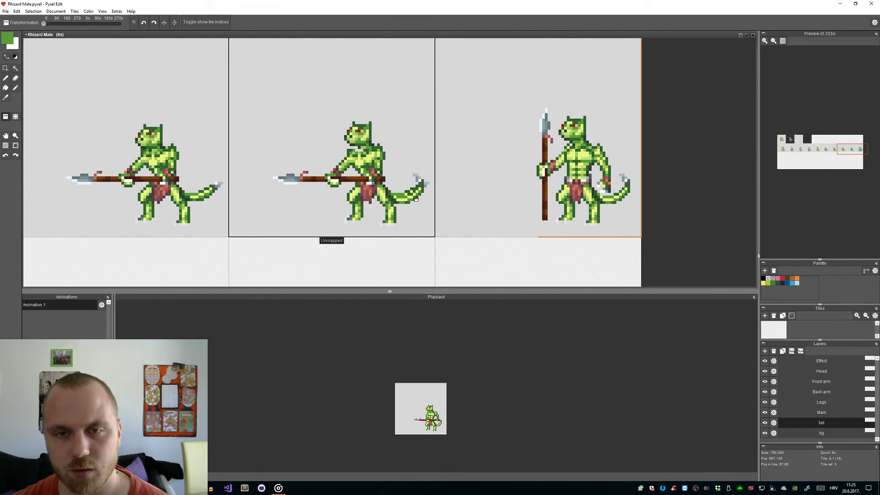
click(426, 180)
Step: Reshape the end of the added frame's tail on the tail layer by shifting its grey tip right in small selections
scroll(427, 180, up, 6)
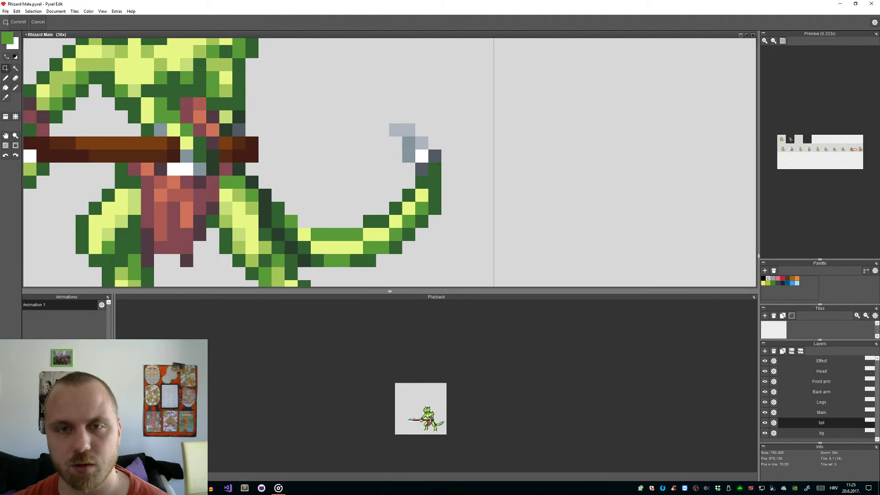
drag(424, 156, 428, 128)
key(Return)
key(i)
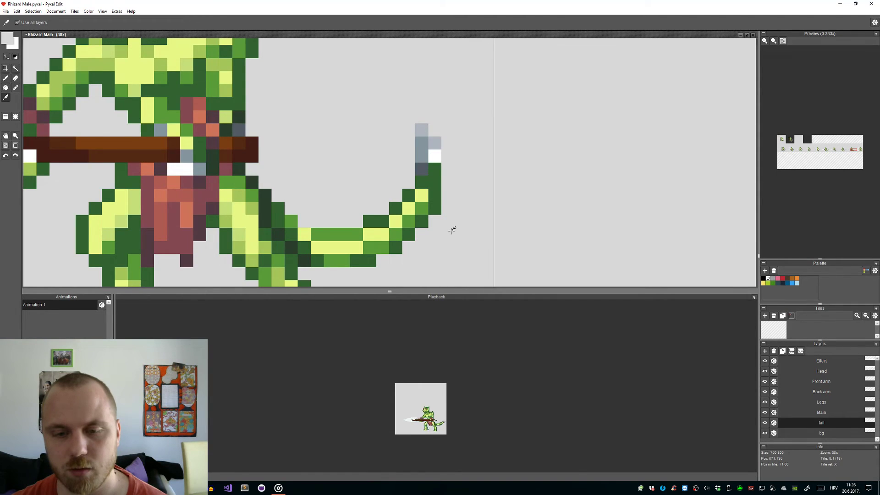
scroll(454, 245, down, 3)
key(ctrl+t)
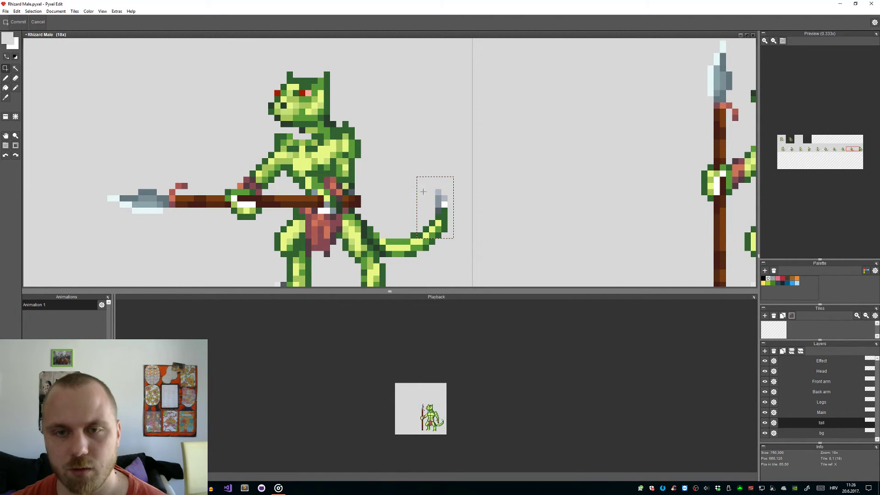
drag(441, 224, 442, 221)
key(Return)
drag(429, 189, 453, 214)
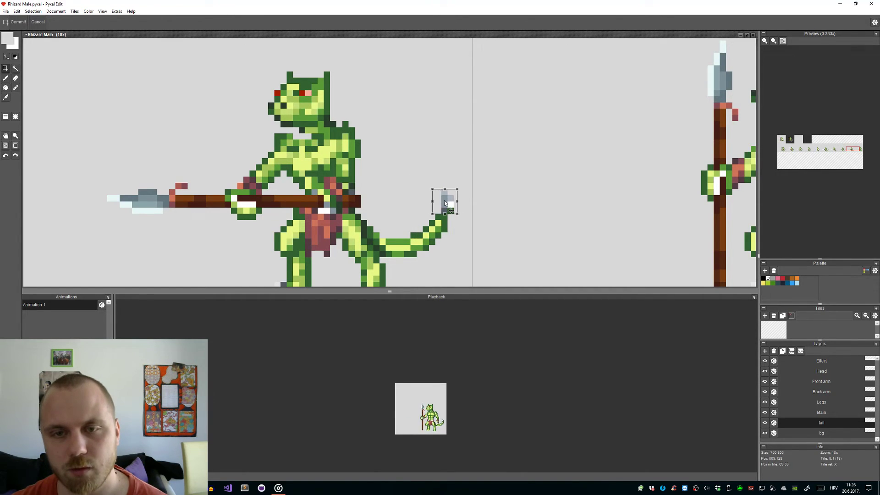
Step: Repaint the pixels just below the grey tip of the added frame's tail with greens sampled from the tail
key(b)
scroll(447, 202, up, 4)
click(444, 214)
alt+click(426, 247)
click(444, 230)
alt+click(445, 243)
click(459, 220)
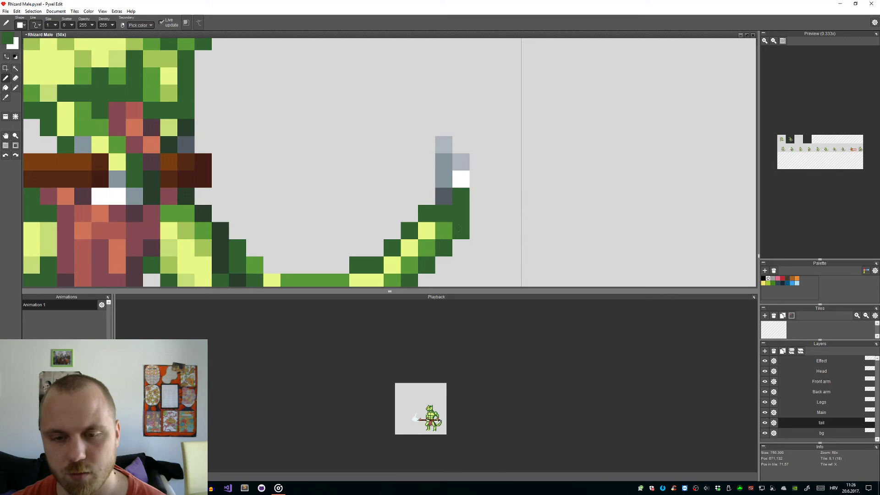
scroll(445, 237, down, 3)
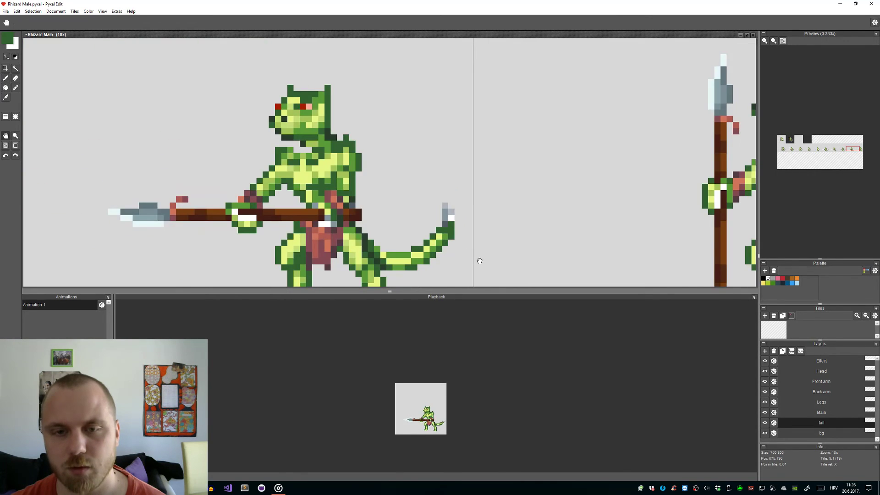
scroll(381, 211, up, 2)
scroll(381, 210, down, 2)
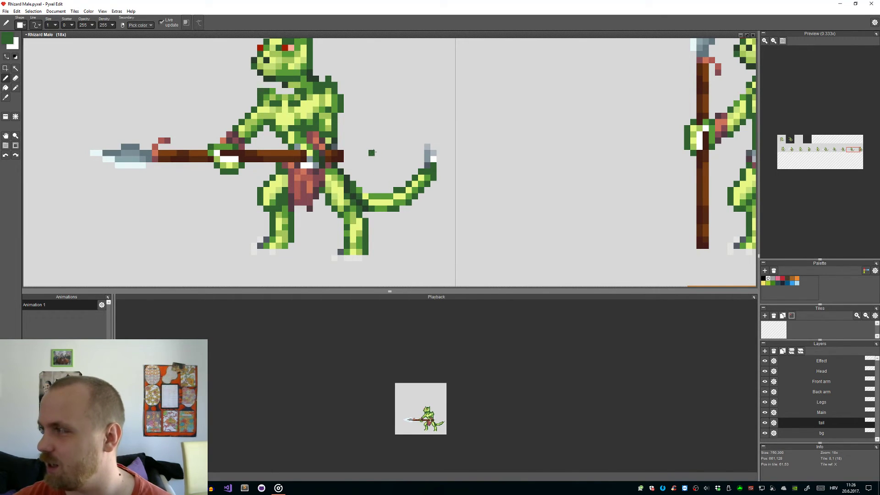
Step: Compare the lizard's attack playback with the Human Female, Human Male, Eldron Male and Eldron Female animations
scroll(322, 116, down, 3)
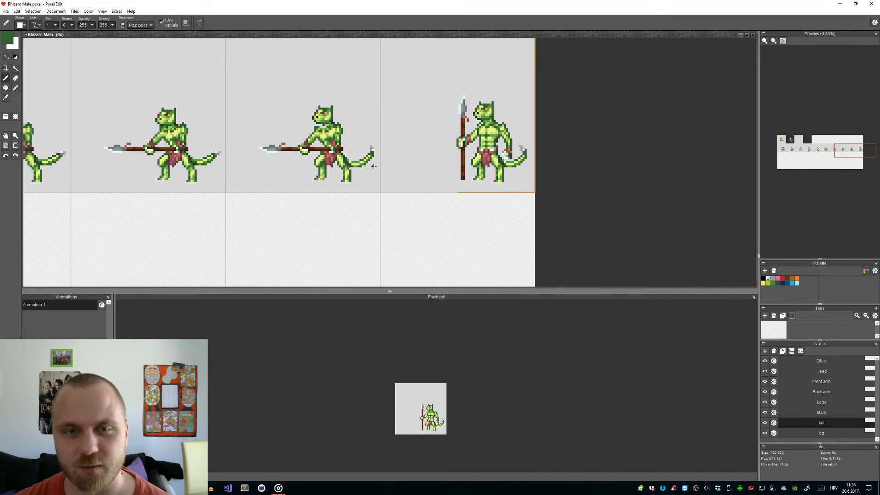
scroll(434, 437, up, 1)
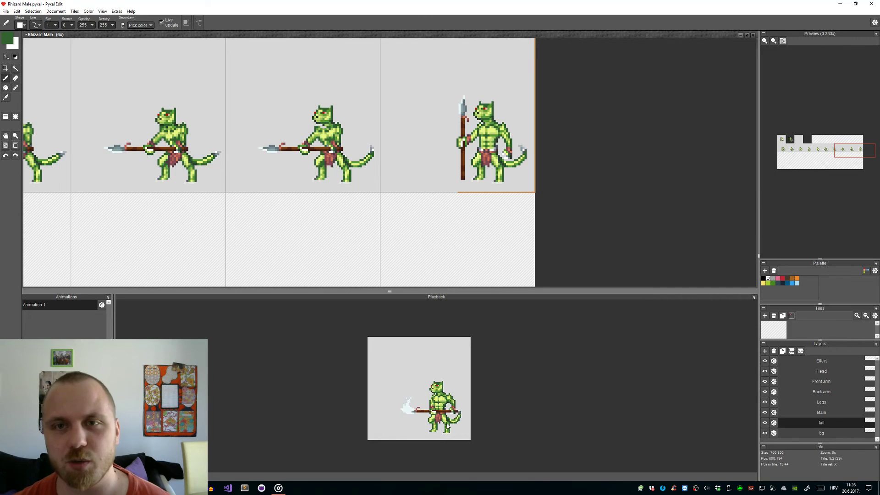
click(747, 35)
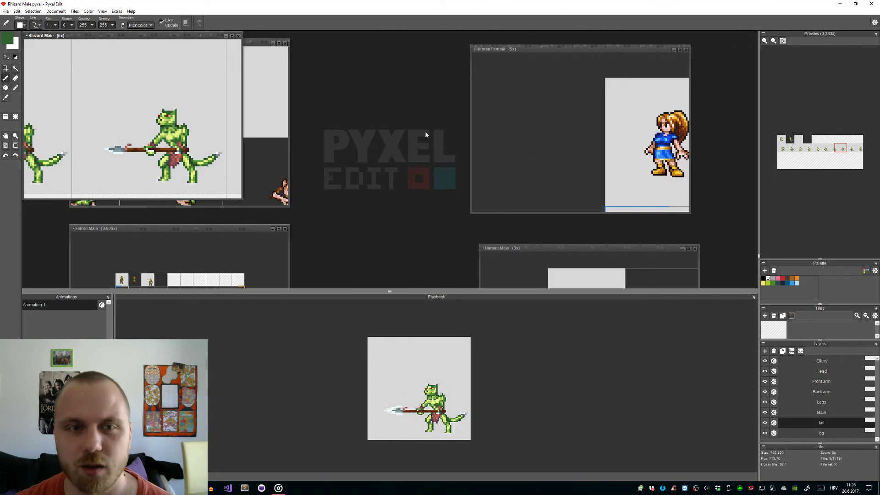
click(524, 191)
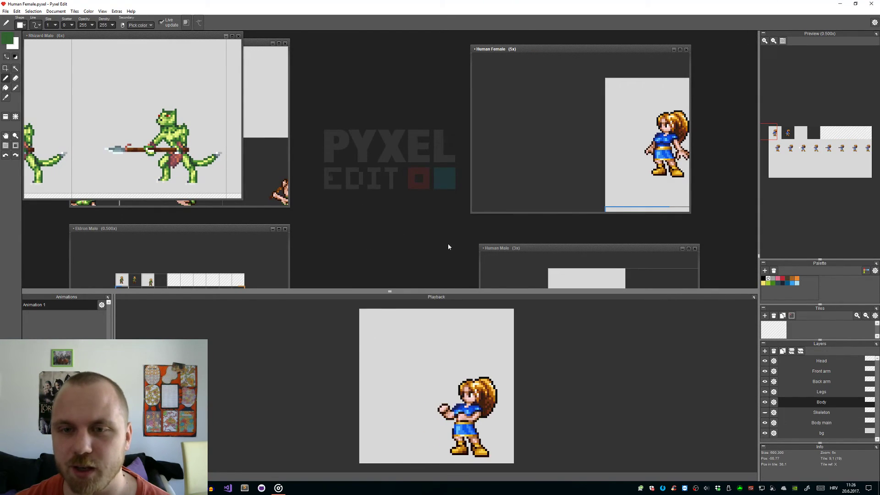
click(577, 252)
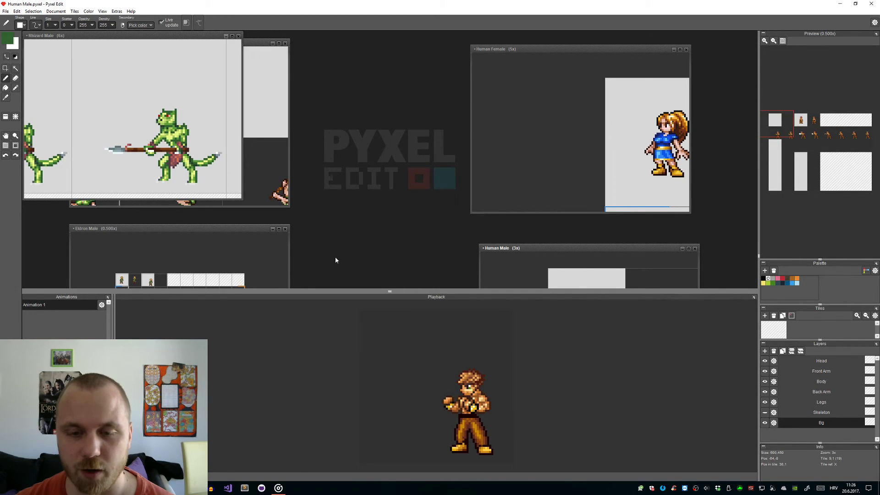
click(211, 232)
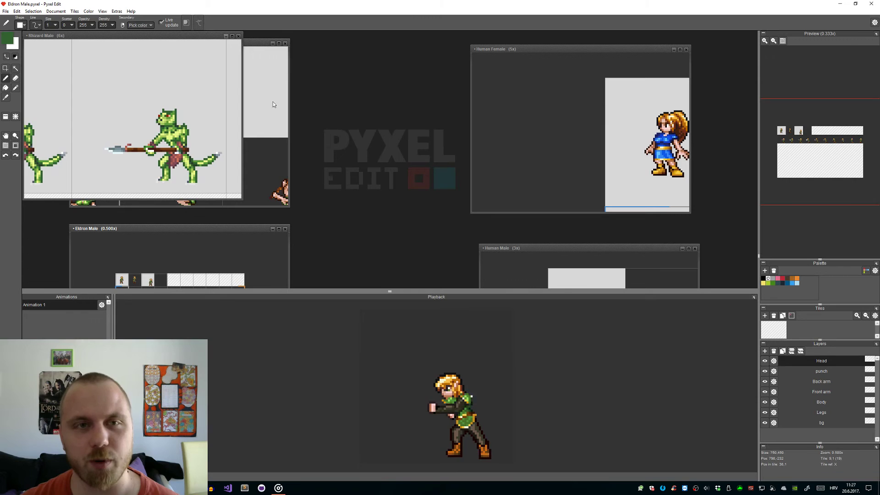
click(262, 43)
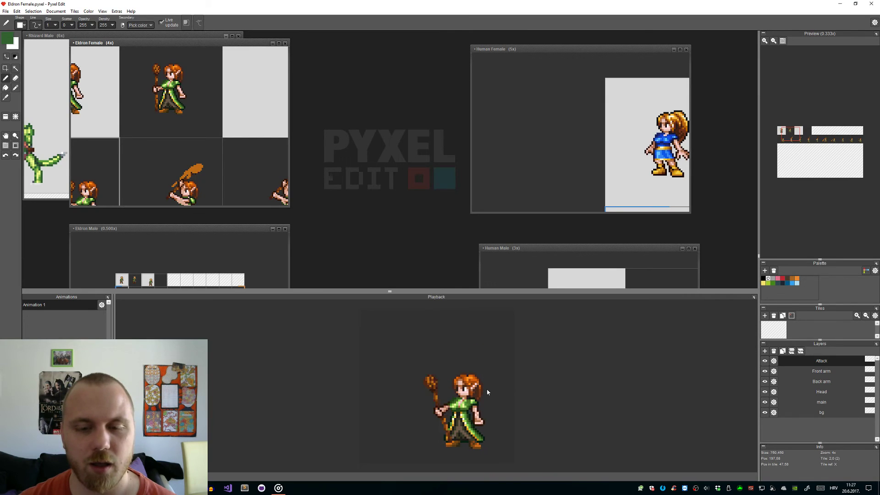
Step: Maximize the Rhizard Male document again and enlarge its canvas by shrinking the playback area
click(53, 37)
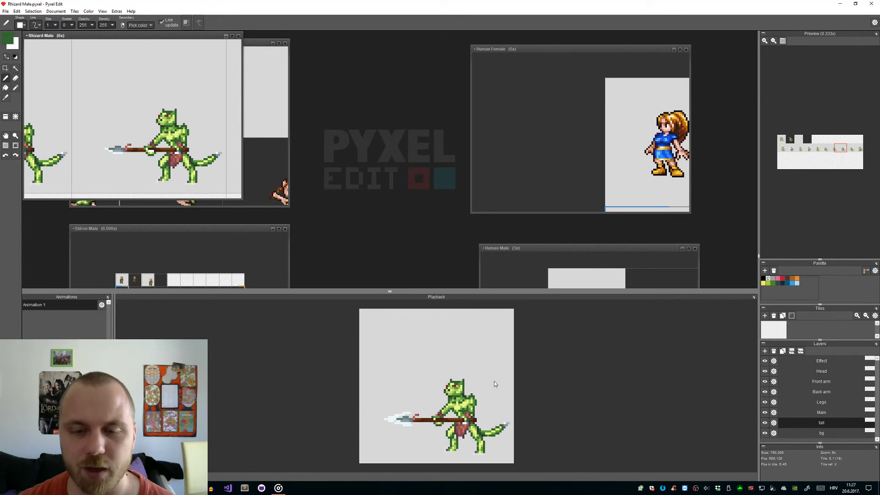
drag(210, 40, 374, 44)
double_click(374, 43)
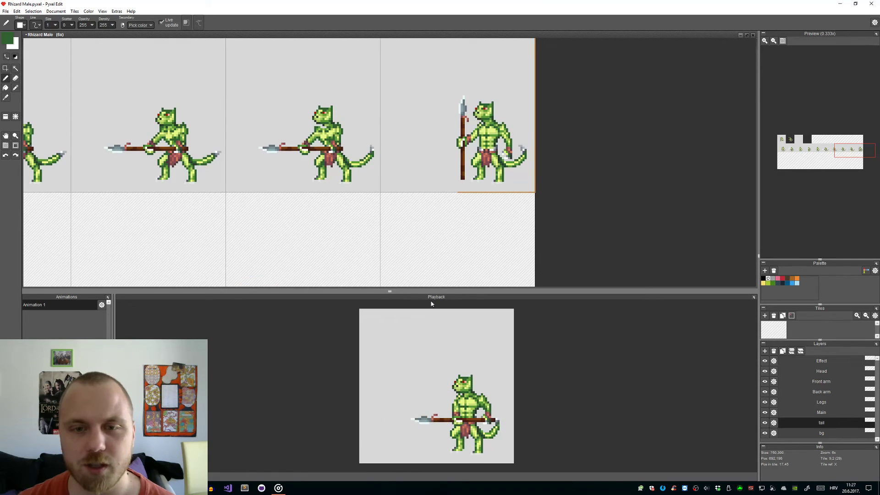
drag(398, 292, 398, 369)
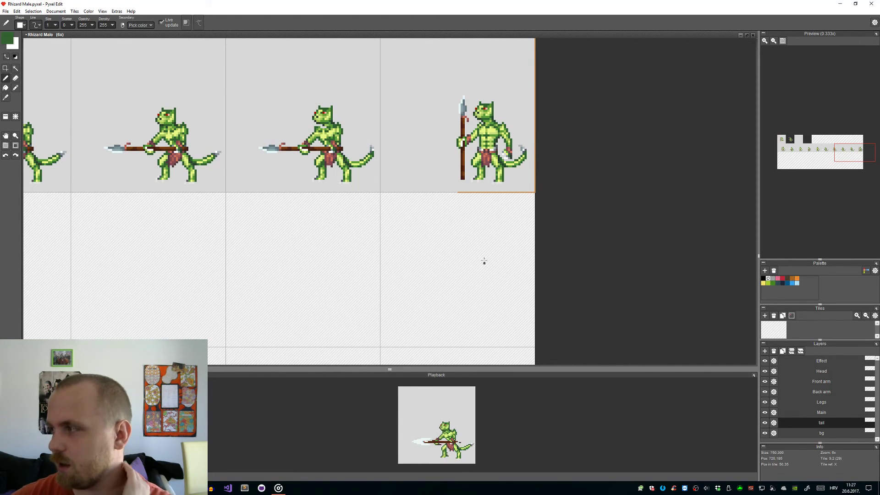
Step: Replace the added thrust frame's torso with a copy of the standing frame's torso on the Main layer
scroll(437, 105, down, 1)
mouse_move(396, 231)
mouse_down()
mouse_move(463, 282)
mouse_move(619, 289)
mouse_move(469, 305)
mouse_up()
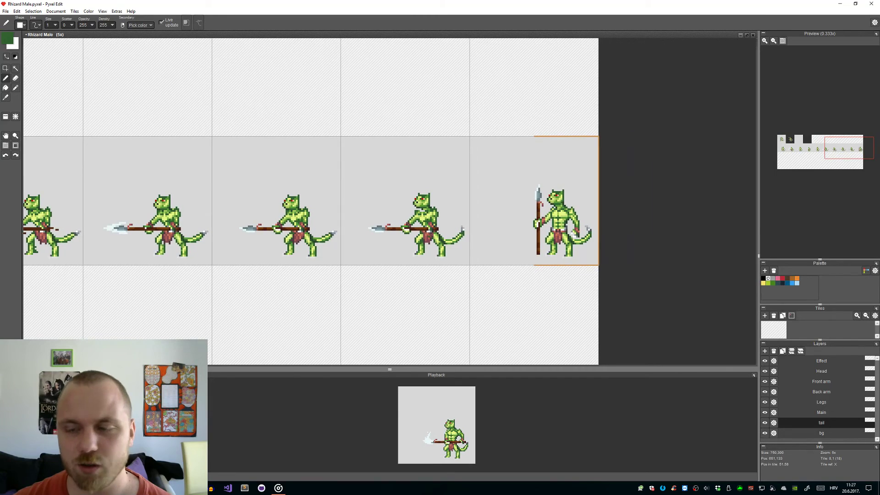
scroll(545, 247, up, 3)
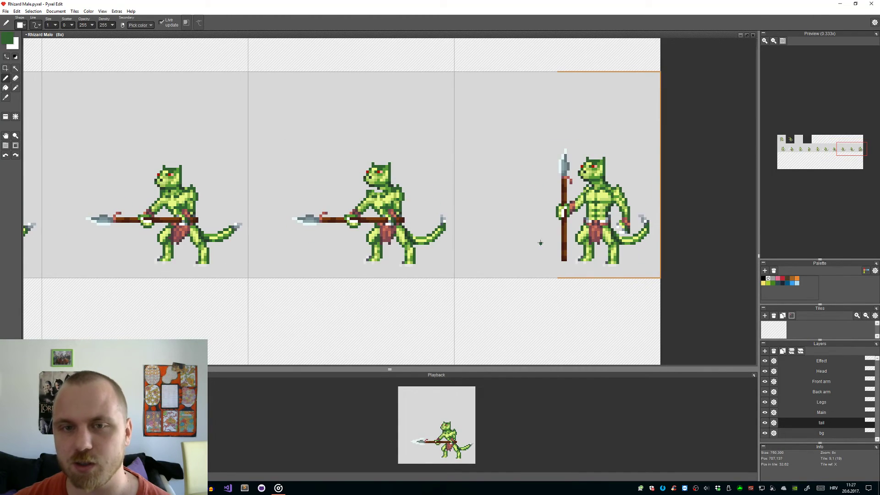
click(828, 409)
key(t)
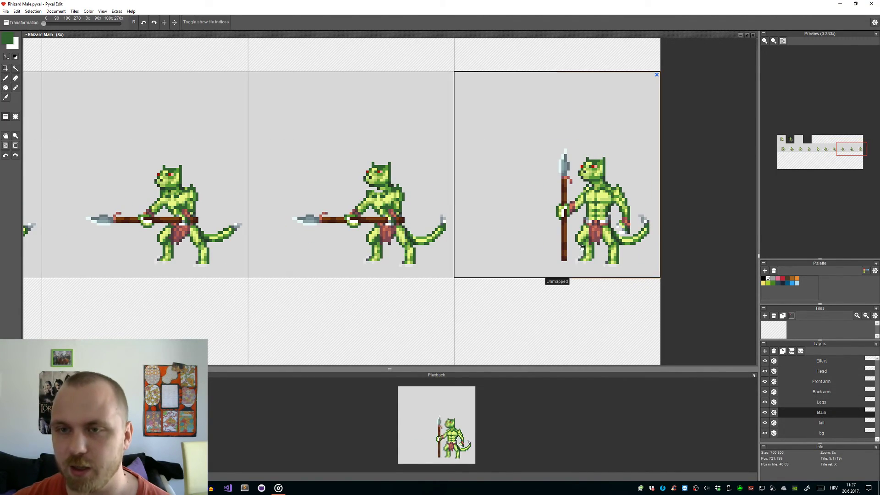
Step: Move the copied torso in the added thrust frame one pixel left, trying a two-pixel shift as well
key(m)
scroll(413, 220, up, 5)
drag(297, 121, 432, 245)
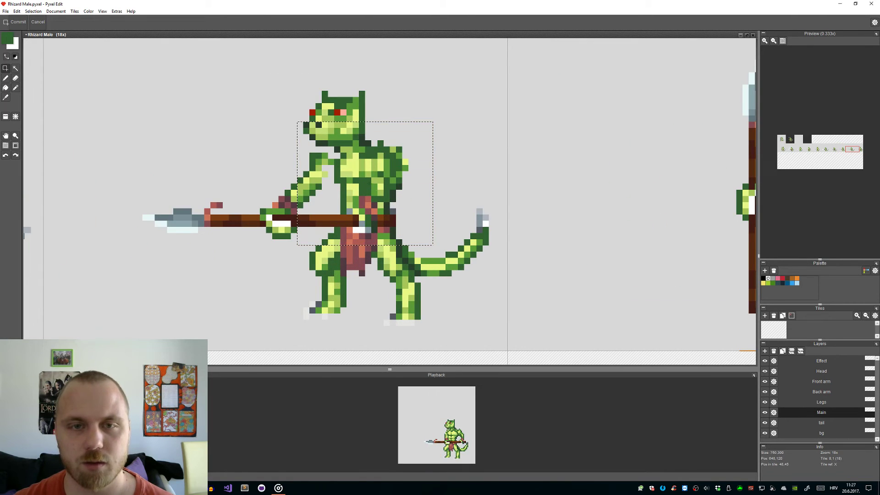
key(Left)
key(Left)
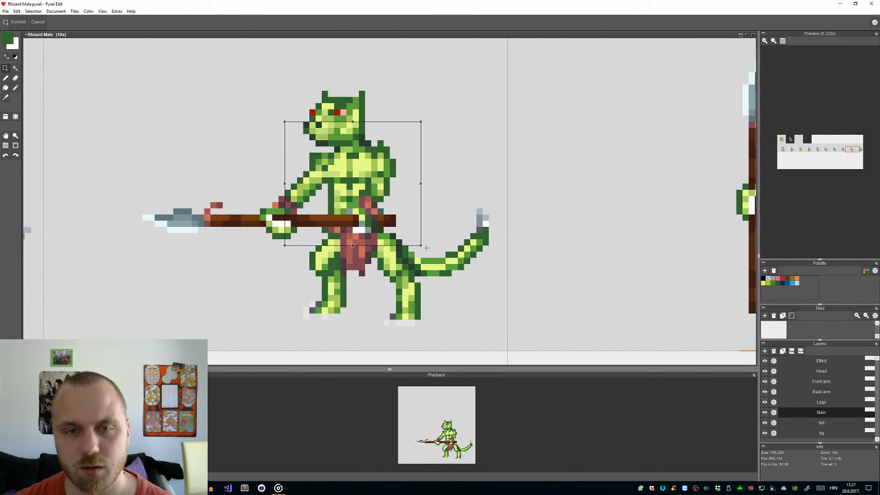
key(Right)
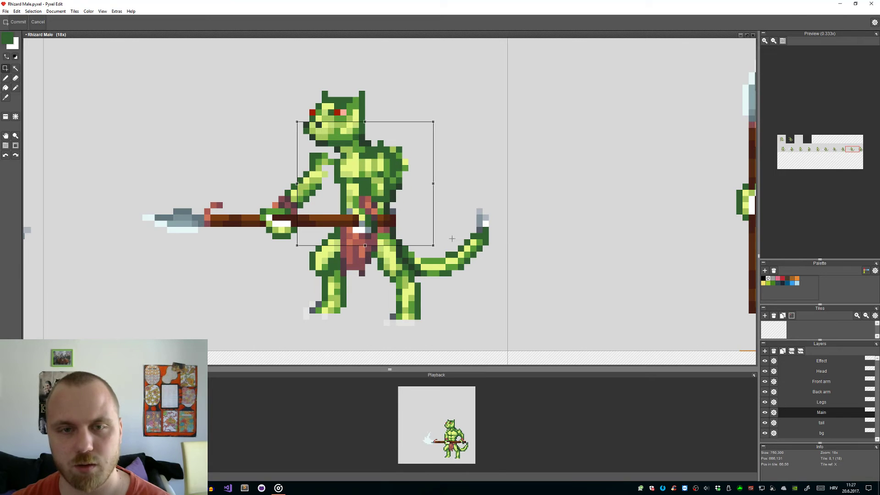
key(Right)
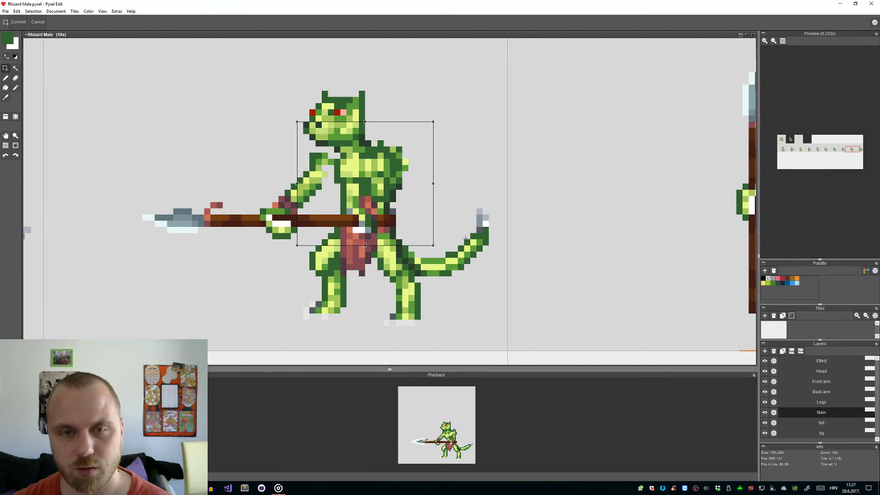
key(Left)
key(Right)
key(Left)
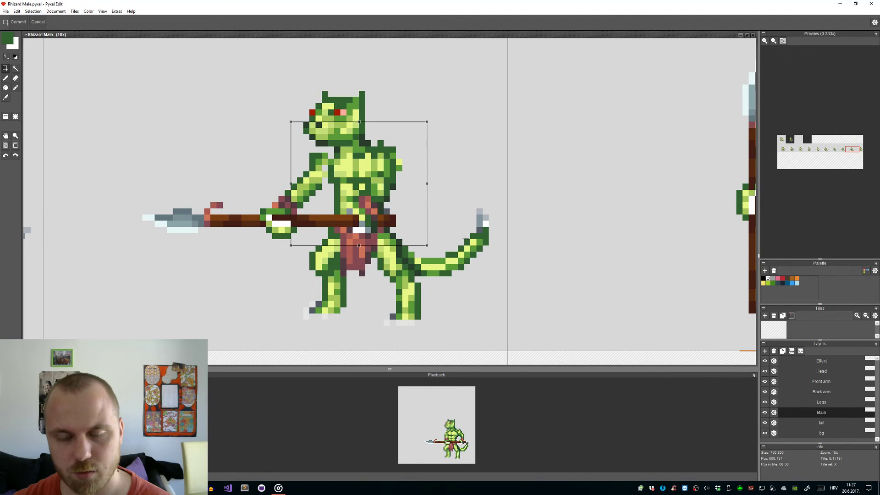
key(Return)
Step: Select the chest and shoulders of the copied torso and shift them one more pixel left, trying two pixels as well
drag(402, 203, 323, 147)
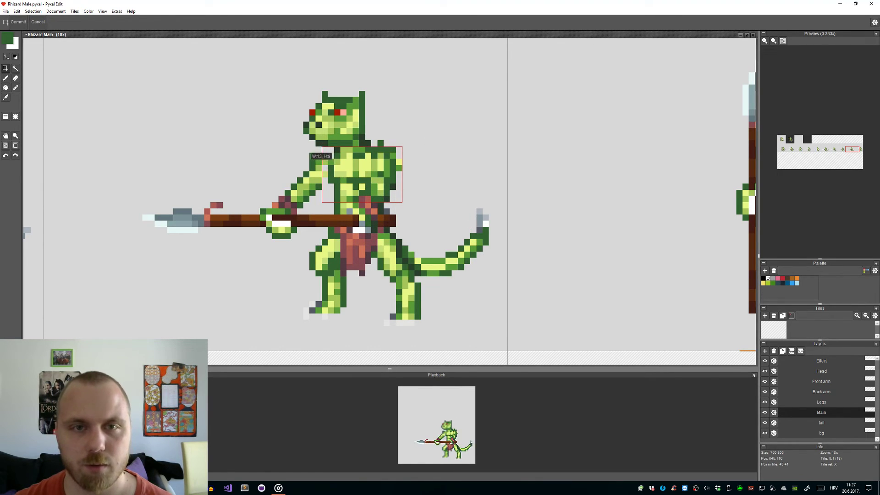
drag(400, 194, 306, 131)
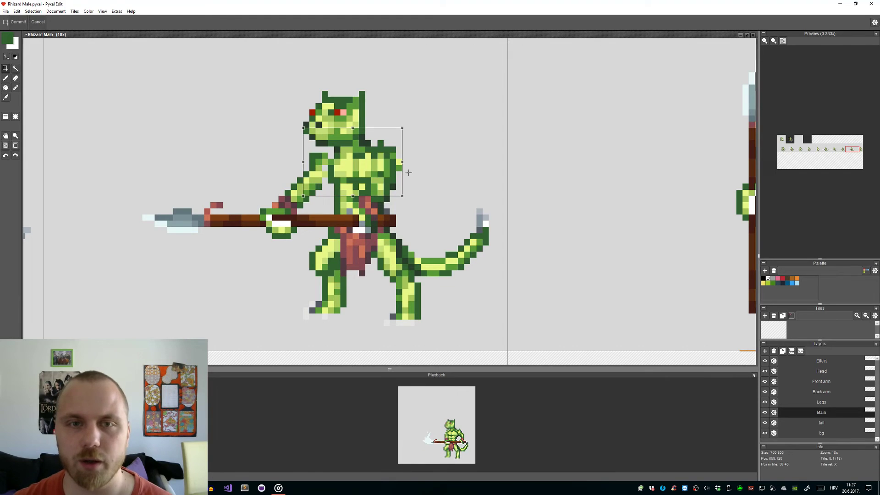
key(Left)
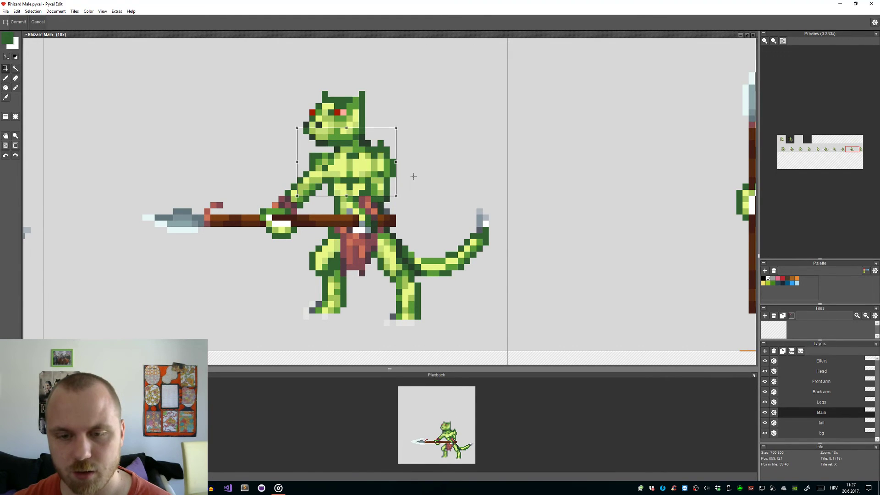
key(Left)
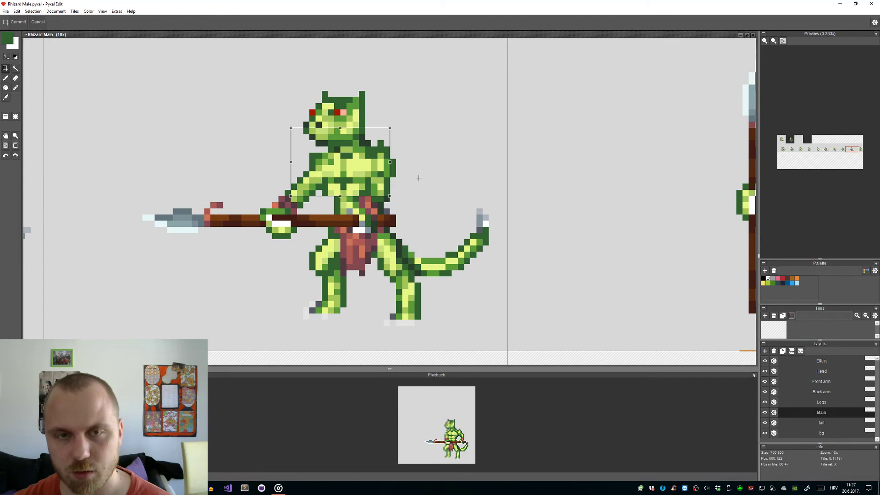
scroll(438, 197, down, 3)
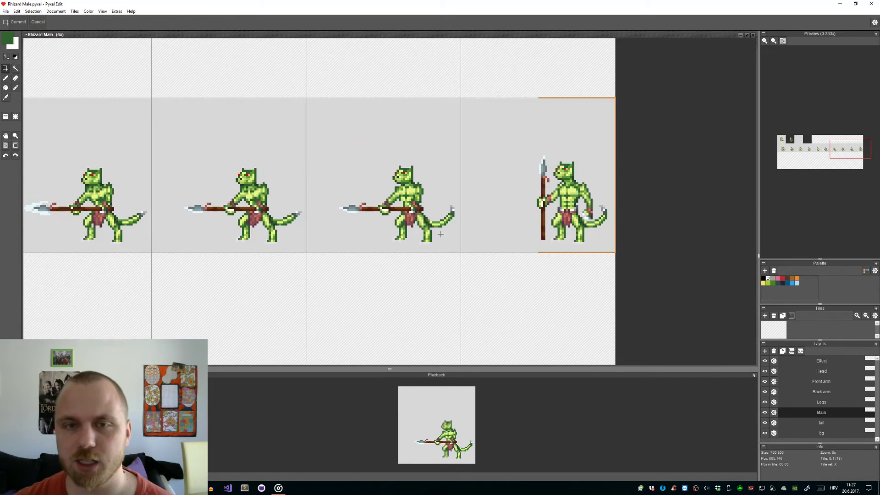
scroll(445, 206, up, 2)
key(ctrl+z)
key(ctrl+z)
key(Left)
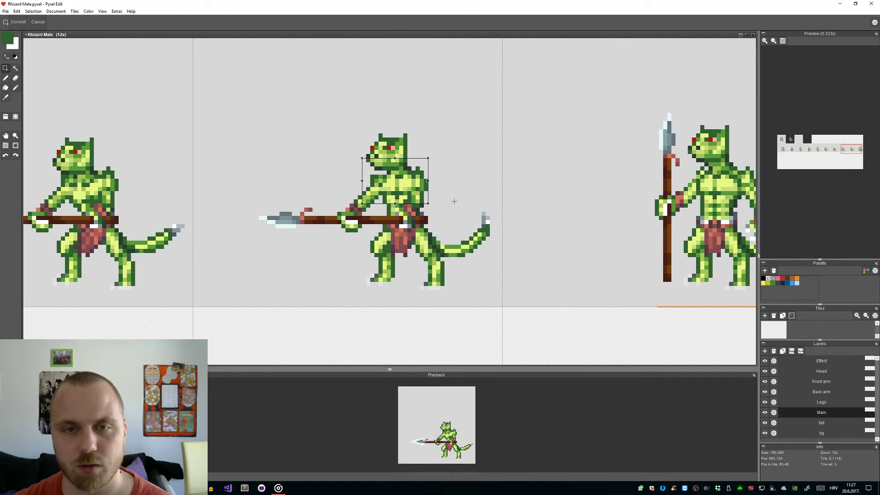
Step: Paste a copy of the standing frame's Front arm artwork into the added thrust frame on the Front arm layer
scroll(540, 257, down, 3)
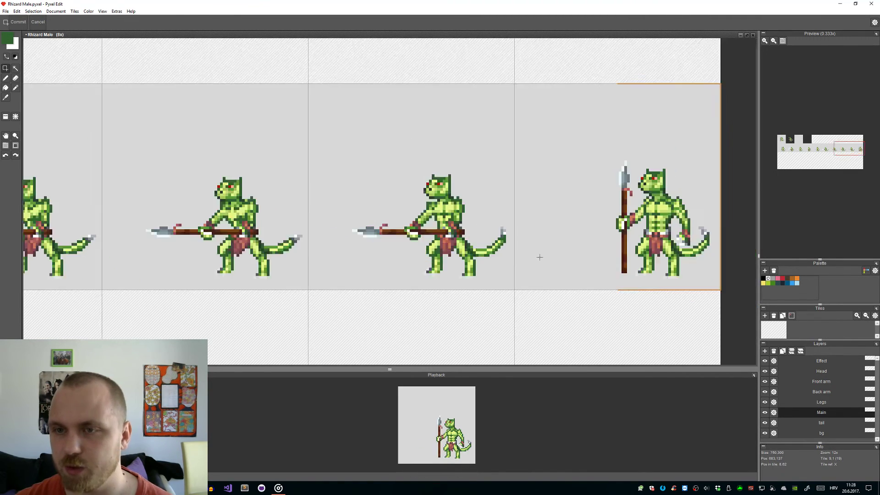
scroll(527, 259, up, 2)
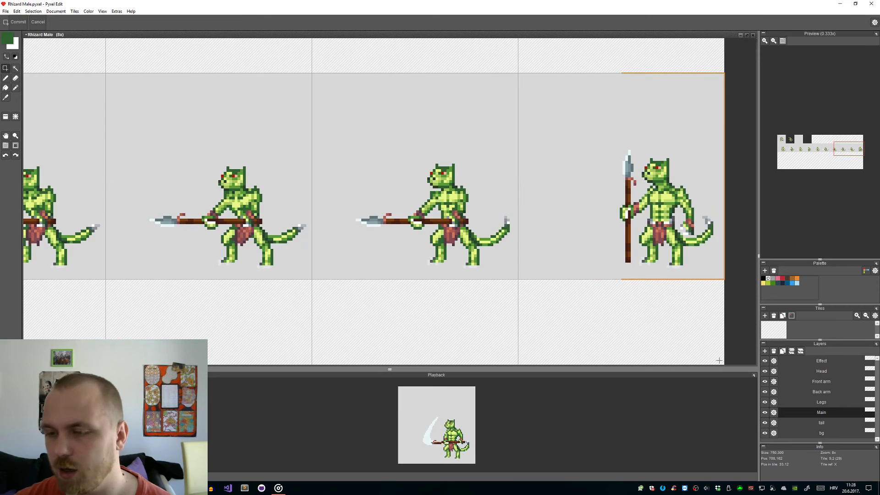
click(825, 387)
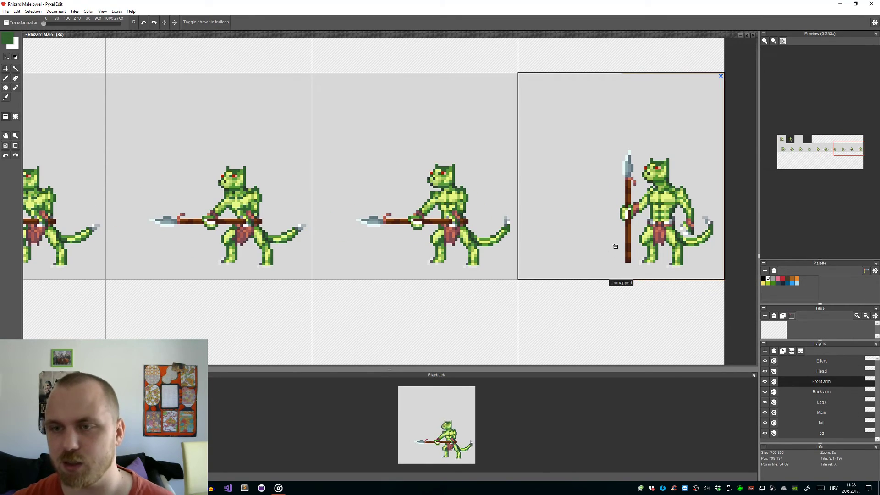
key(ctrl+v)
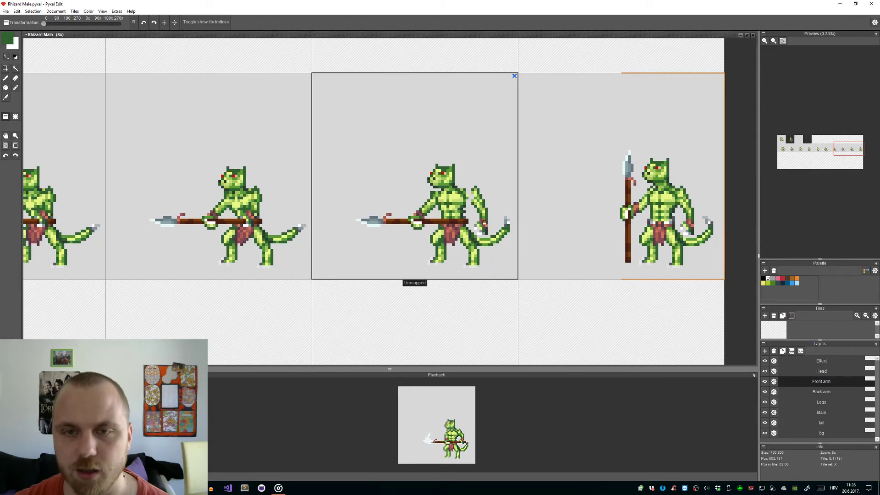
Step: Select the pasted front arm in the return frame and move it left to join the torso's shoulder
scroll(485, 225, up, 2)
key(s)
drag(504, 244, 455, 162)
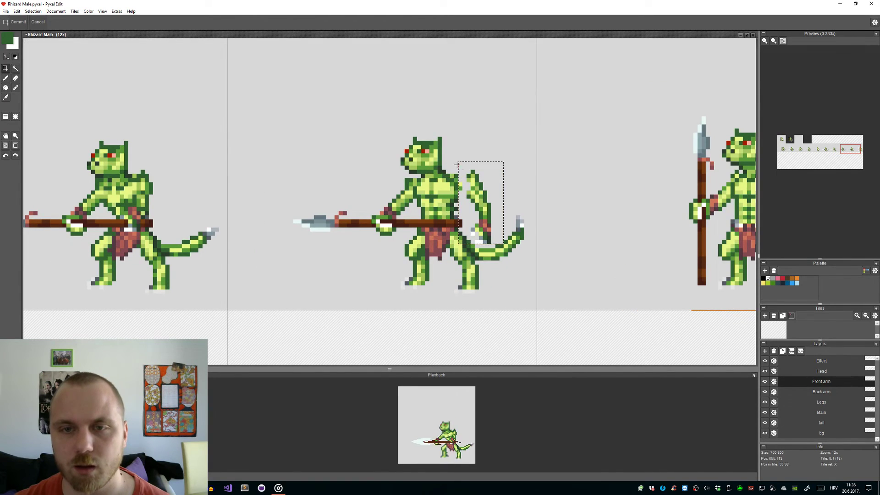
drag(493, 214, 487, 213)
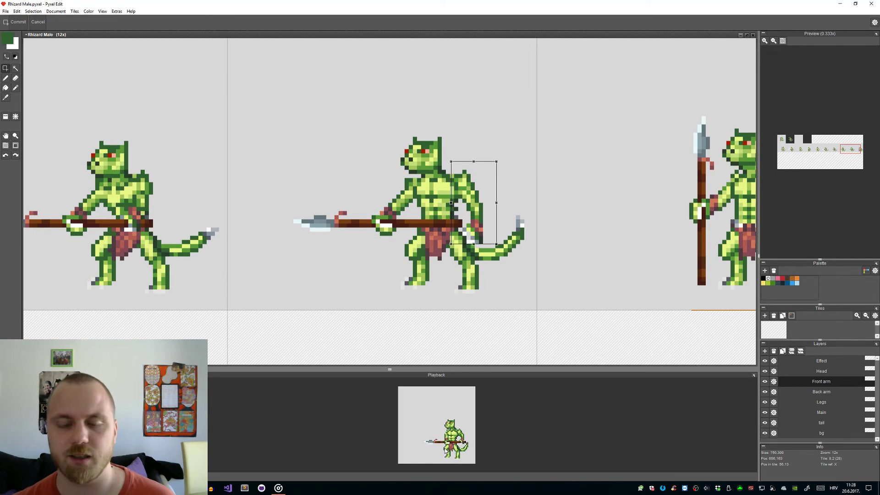
key(Return)
scroll(503, 316, down, 3)
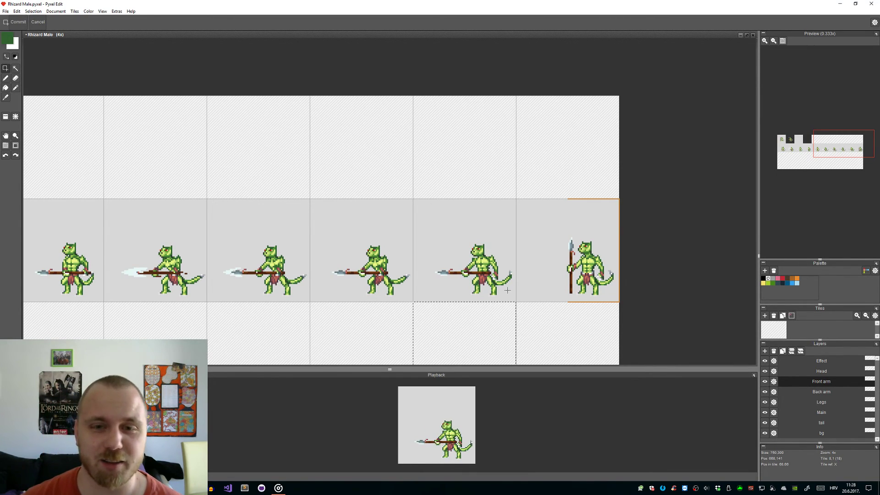
Step: Examine the whole row of attack frames, comparing the opening standing and swing frames with the thrust and return frames
click(522, 314)
drag(521, 314, 463, 261)
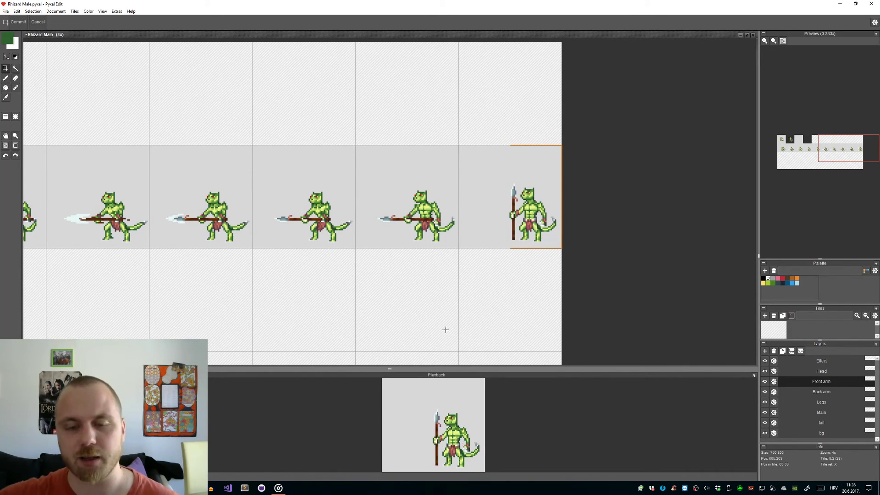
scroll(446, 330, down, 3)
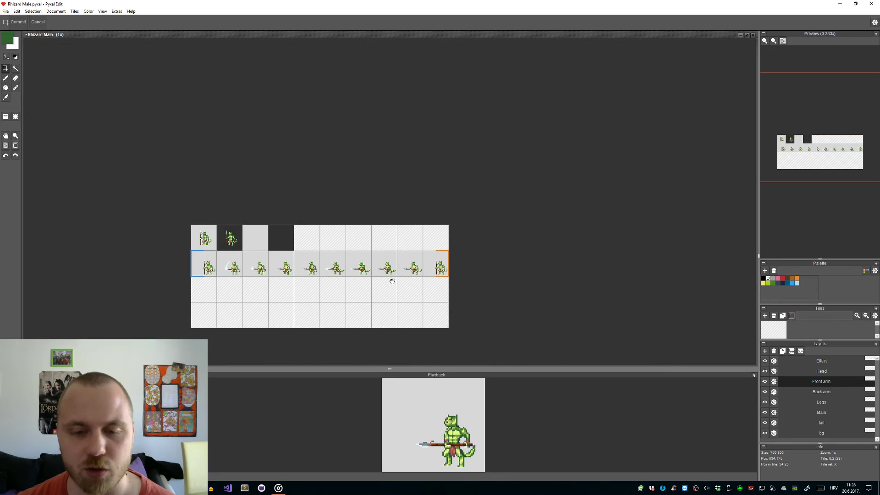
drag(230, 268, 455, 233)
scroll(455, 233, up, 4)
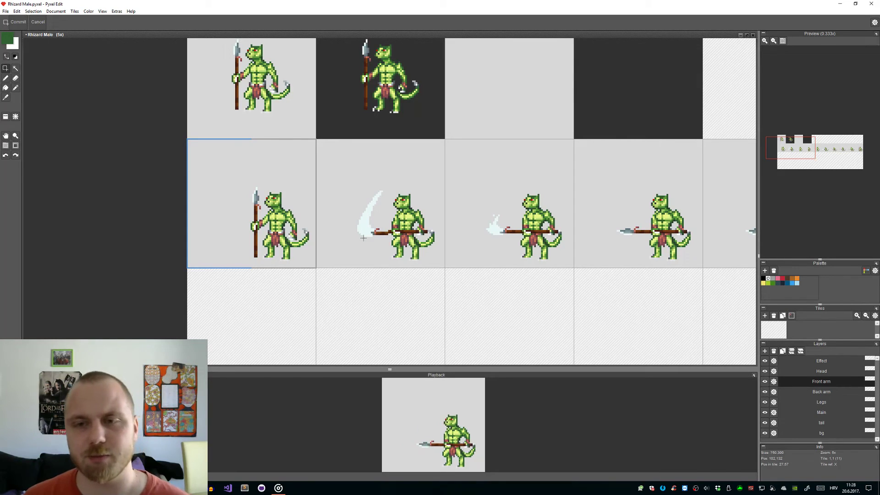
scroll(363, 238, down, 3)
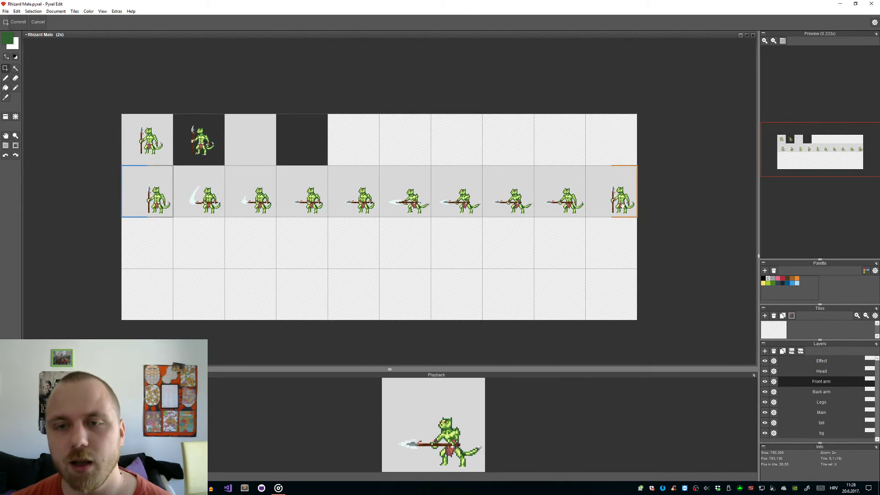
scroll(518, 208, up, 3)
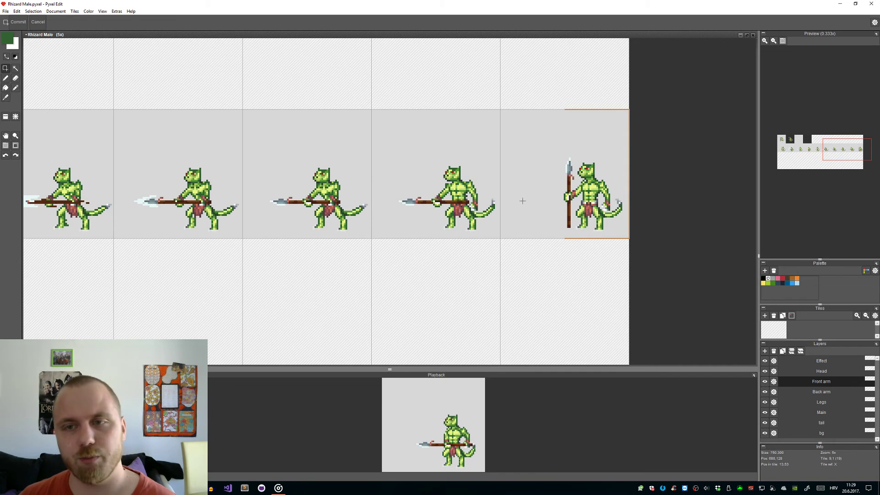
scroll(523, 200, down, 1)
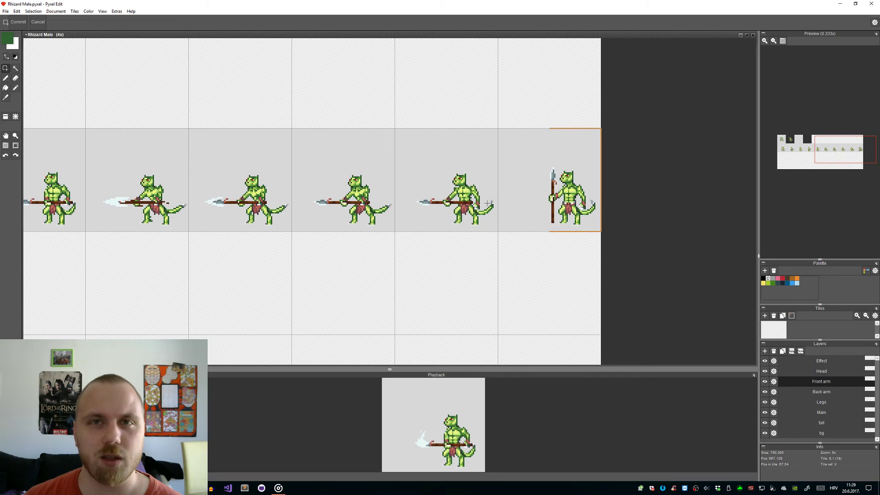
scroll(487, 203, up, 2)
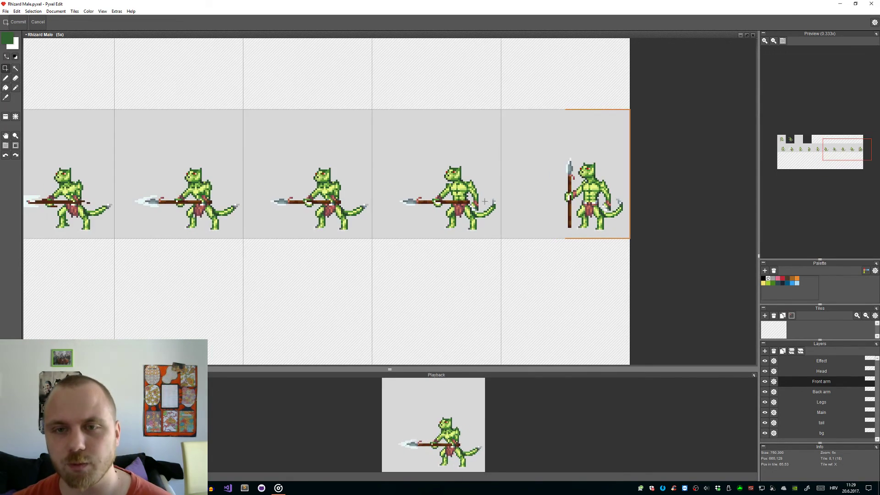
Step: Paste the standing frame's spear arm into the return frame on the Back arm layer and shift it about two pixels left
click(822, 392)
key(ctrl+v)
drag(581, 232, 454, 218)
scroll(454, 218, up, 1)
mouse_move(466, 263)
mouse_down()
mouse_move(358, 134)
mouse_move(356, 119)
mouse_up()
mouse_move(414, 195)
mouse_down()
mouse_move(401, 201)
mouse_move(408, 196)
mouse_up()
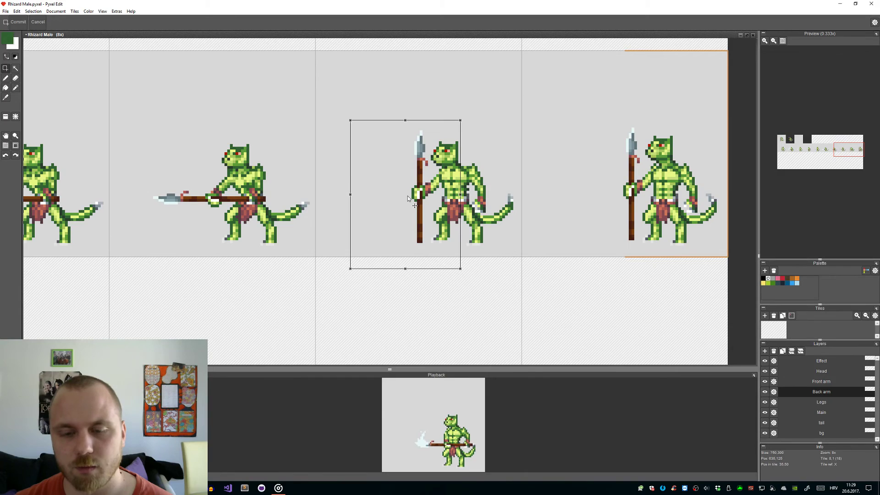
Step: Rotate the return frame's spear and holding arm about 45 degrees counter-clockwise and shift them right towards the body
click(544, 288)
drag(429, 235, 370, 133)
click(482, 261)
drag(429, 242, 384, 126)
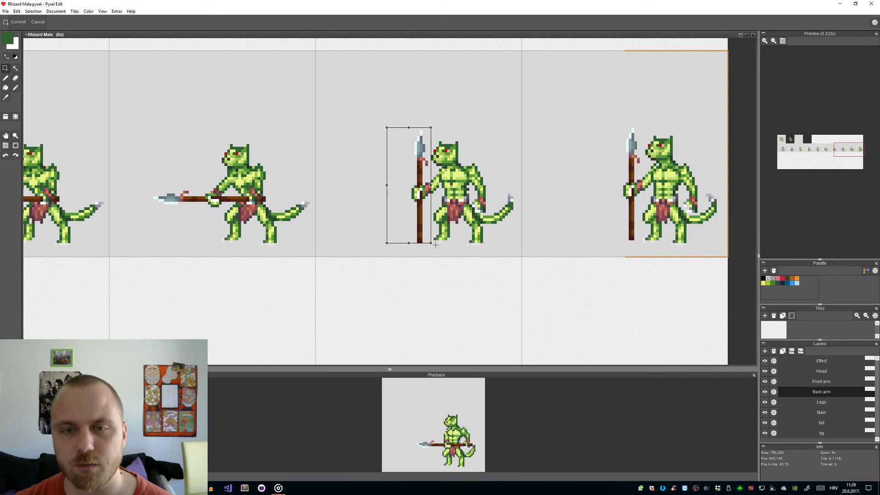
drag(434, 245, 461, 246)
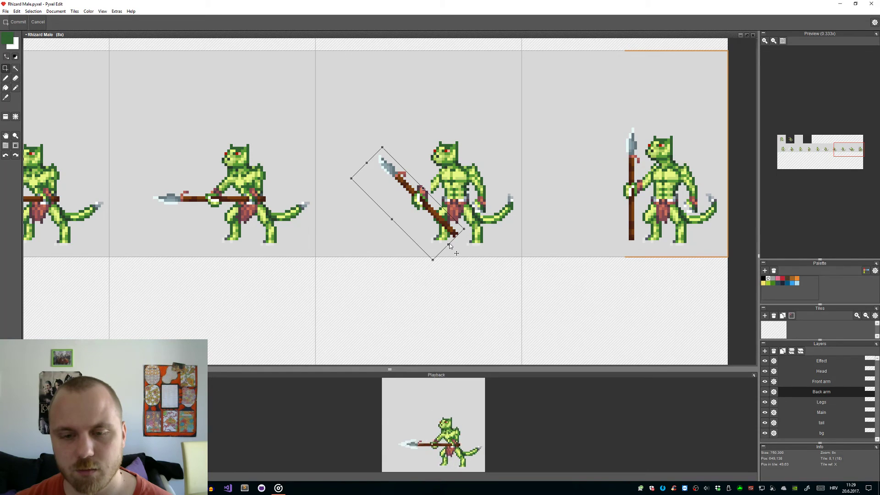
drag(450, 244, 462, 244)
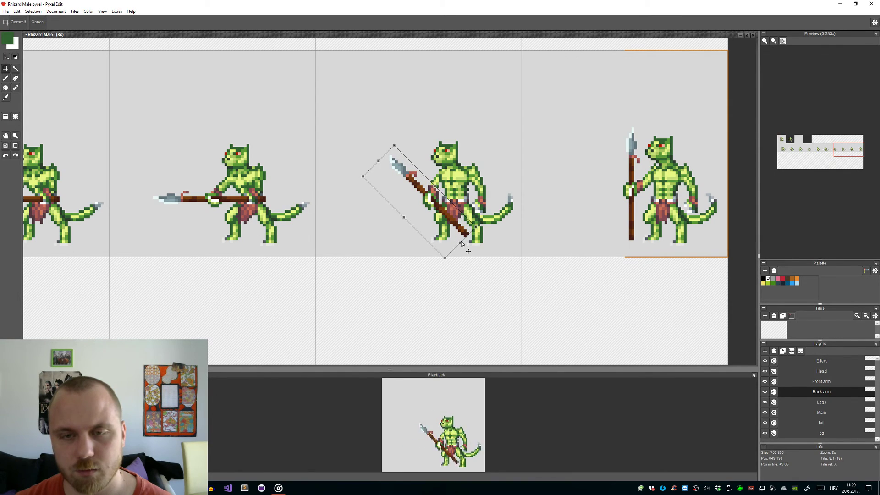
drag(461, 244, 461, 244)
key(Return)
Step: Clean up the rotated spear arm's outline in the return frame, erasing stray pixels and filling the elbow and outer edge with dark green
scroll(441, 187, up, 5)
key(e)
click(388, 188)
key(i)
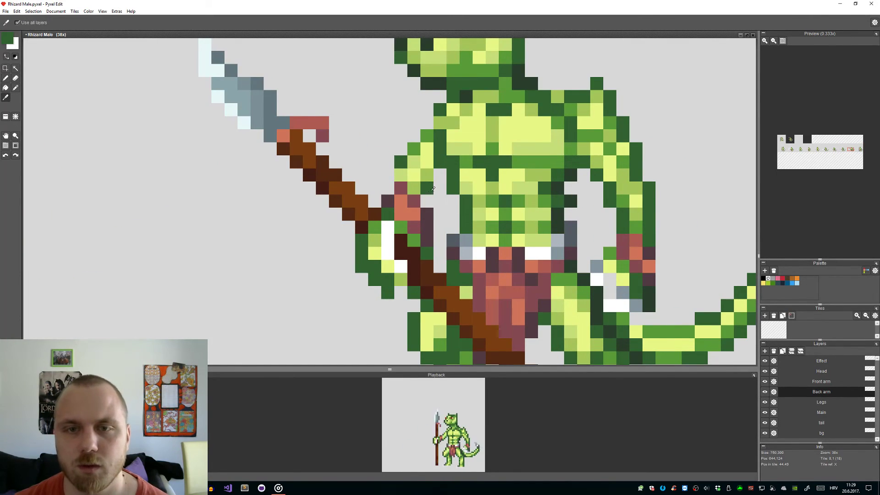
key(b)
click(427, 201)
click(439, 178)
key(e)
click(400, 161)
key(i)
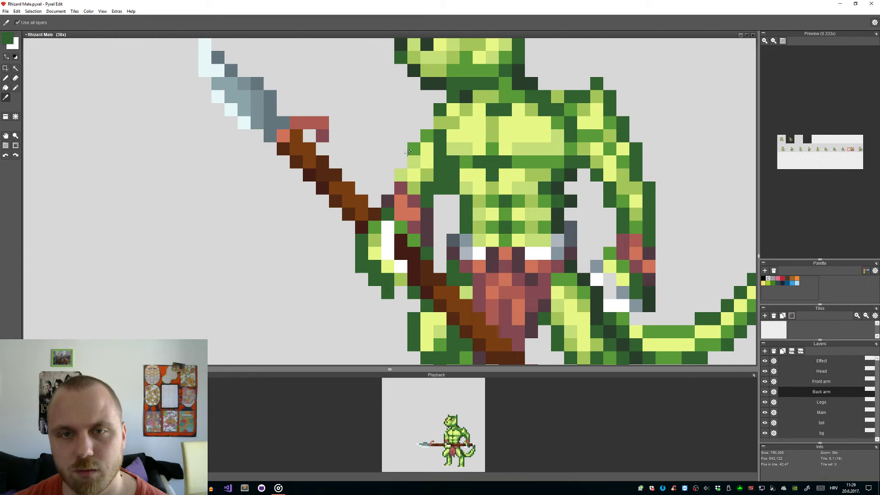
key(b)
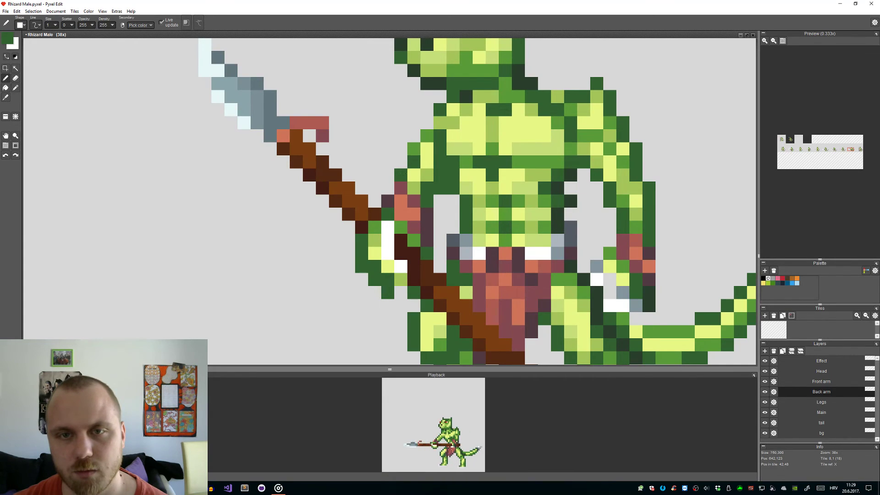
scroll(414, 174, down, 3)
scroll(424, 174, up, 3)
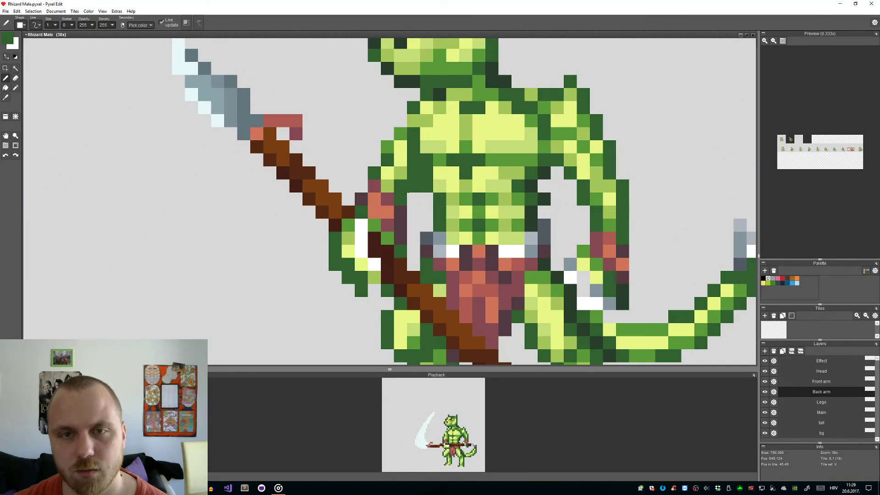
Step: Fill the inside of the spear arm's elbow with light green and extend its dark green outline below
alt+click(400, 173)
click(401, 184)
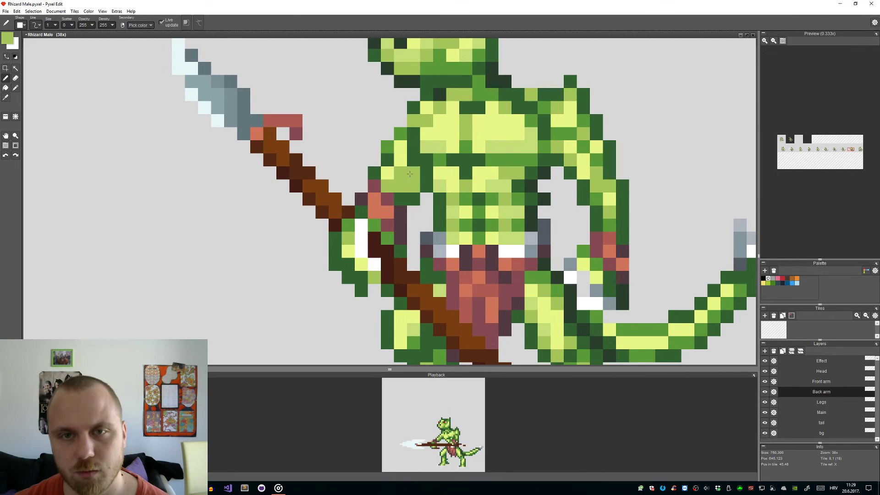
alt+click(413, 198)
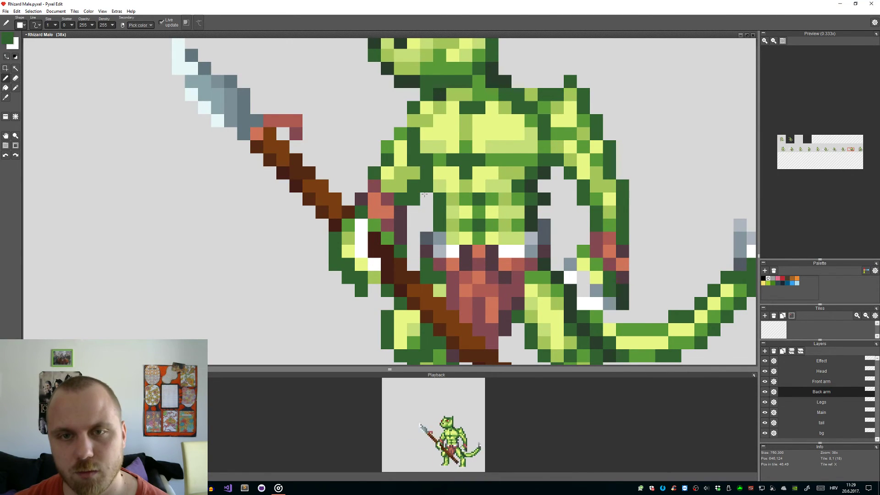
click(426, 211)
Step: Review the attack frames alongside the looping playback, checking how the tilted-spear frame links the thrust to the standing pose
scroll(424, 210, down, 2)
scroll(427, 218, down, 5)
scroll(454, 249, up, 2)
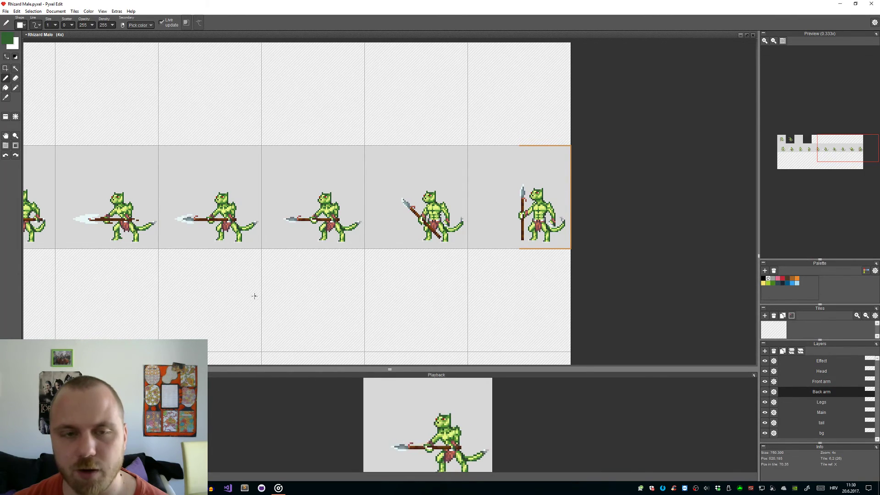
scroll(247, 297, down, 4)
scroll(241, 299, up, 4)
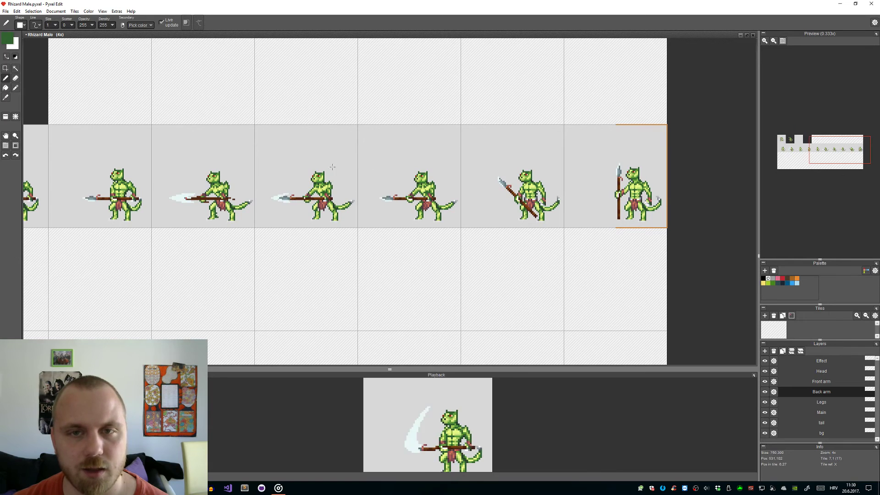
scroll(460, 450, down, 2)
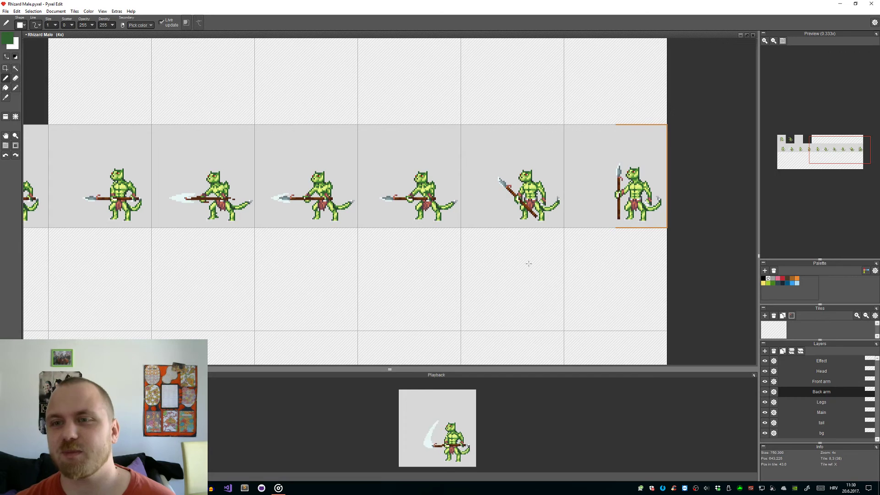
drag(672, 234, 637, 220)
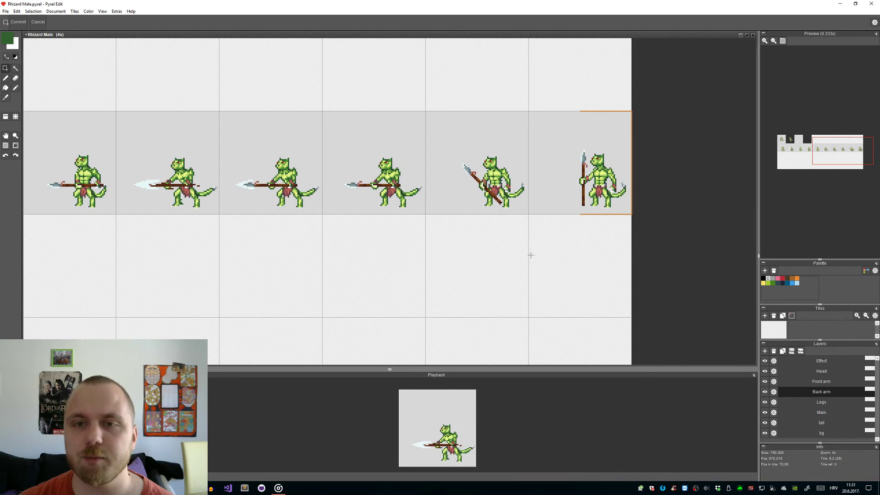
scroll(584, 241, down, 1)
scroll(635, 224, up, 3)
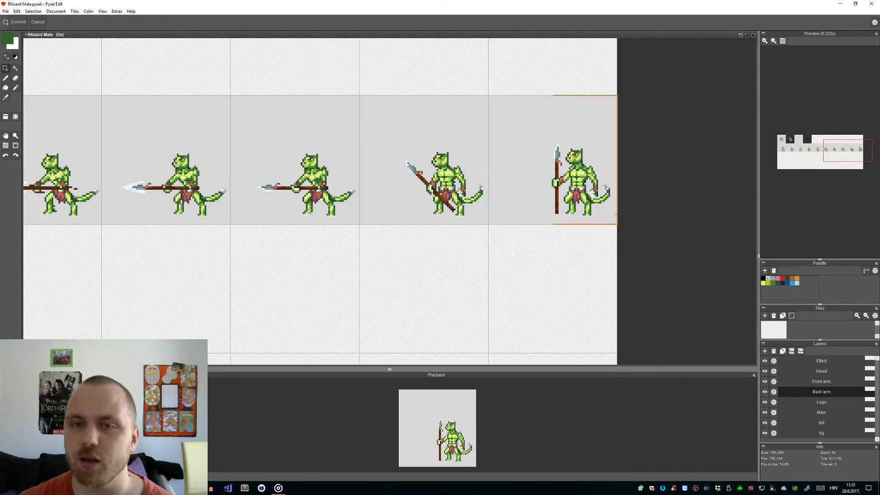
drag(602, 232, 511, 241)
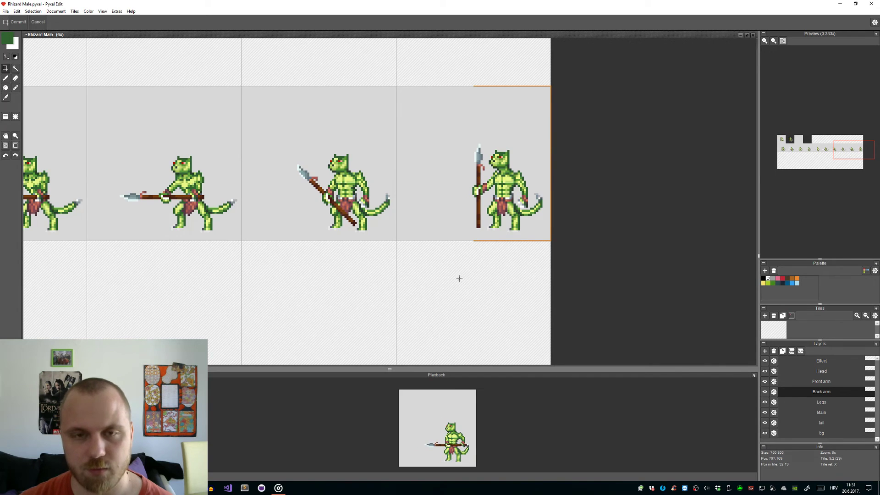
scroll(397, 245, down, 1)
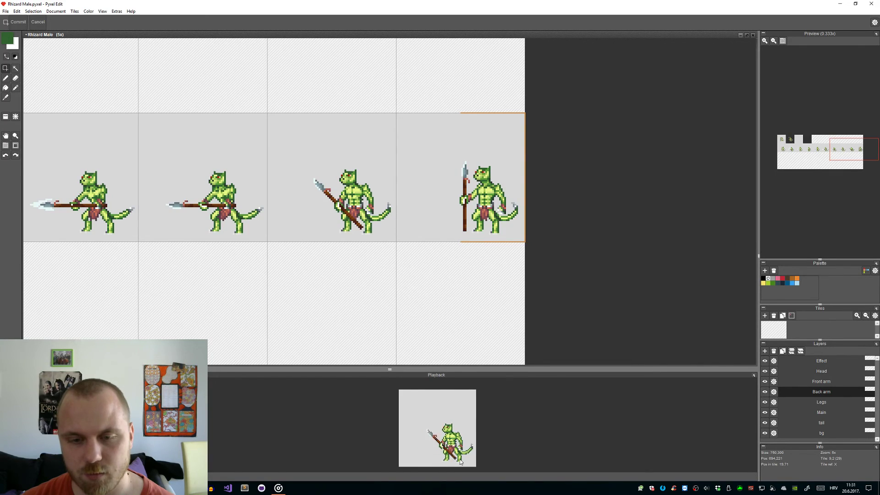
scroll(363, 319, down, 3)
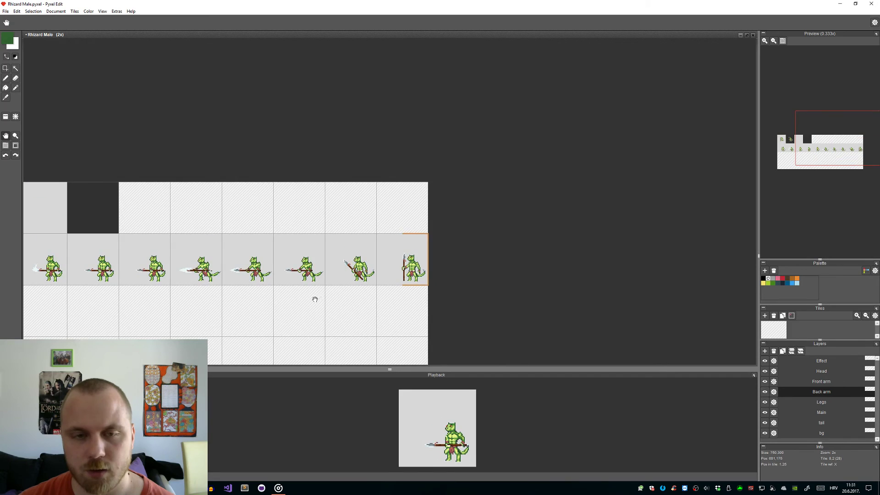
scroll(422, 269, up, 3)
scroll(414, 269, down, 1)
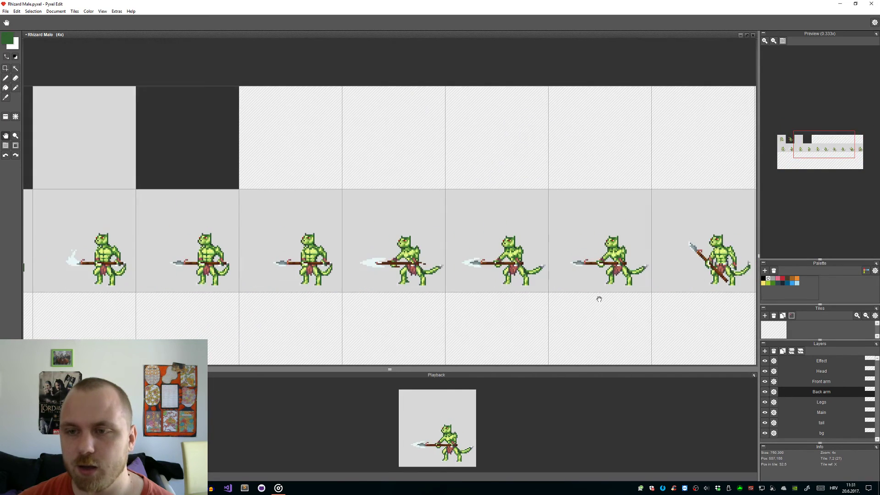
drag(593, 298, 301, 254)
scroll(402, 210, up, 1)
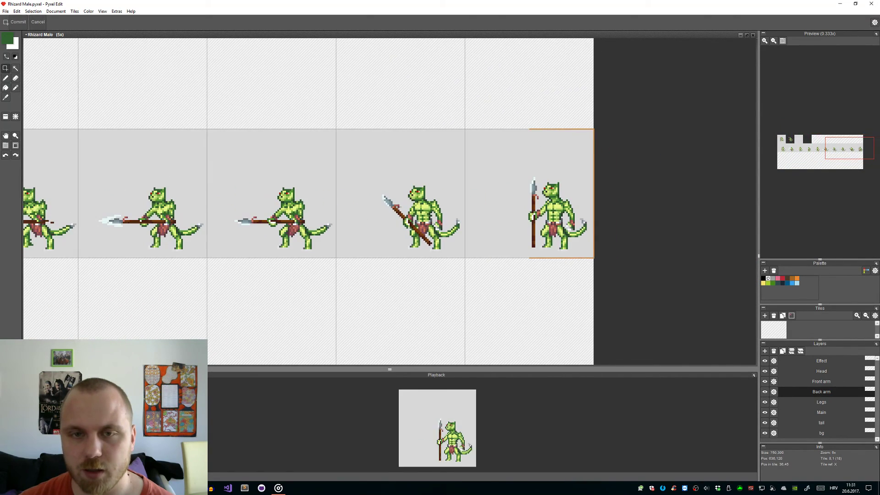
drag(259, 297, 502, 251)
drag(297, 265, 422, 295)
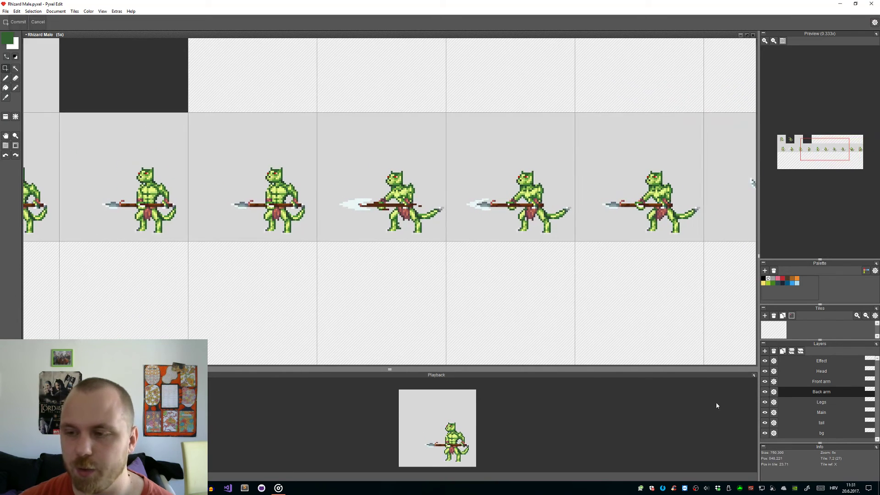
Step: Sample the red ribbon colour from the third frame's spear and paint ribbon pixels beside the spearhead in the curved-slash frame
key(b)
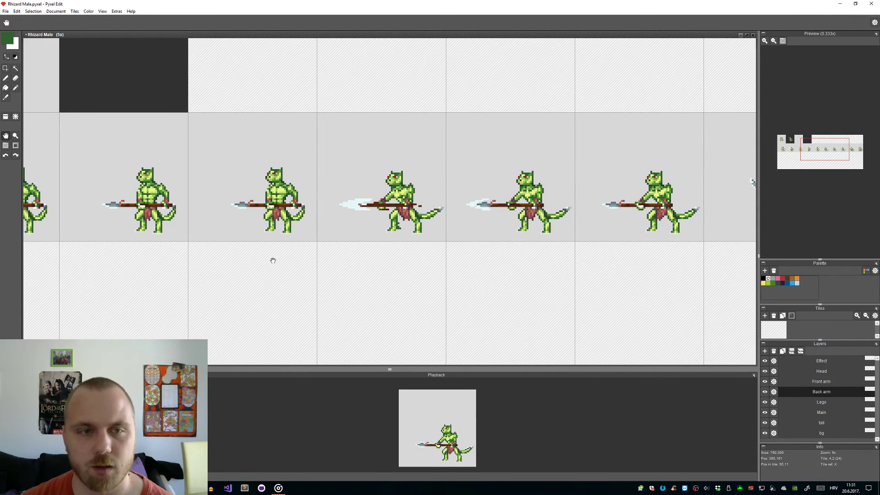
scroll(296, 239, up, 8)
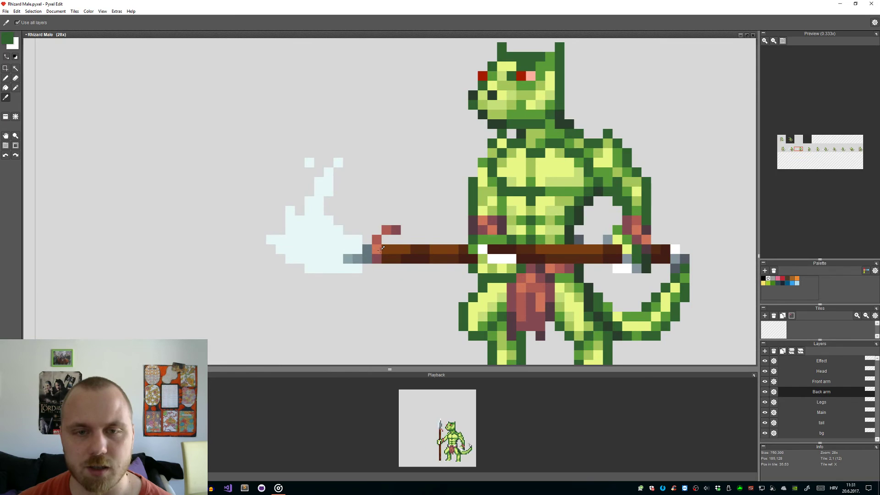
alt+click(380, 249)
scroll(451, 268, down, 6)
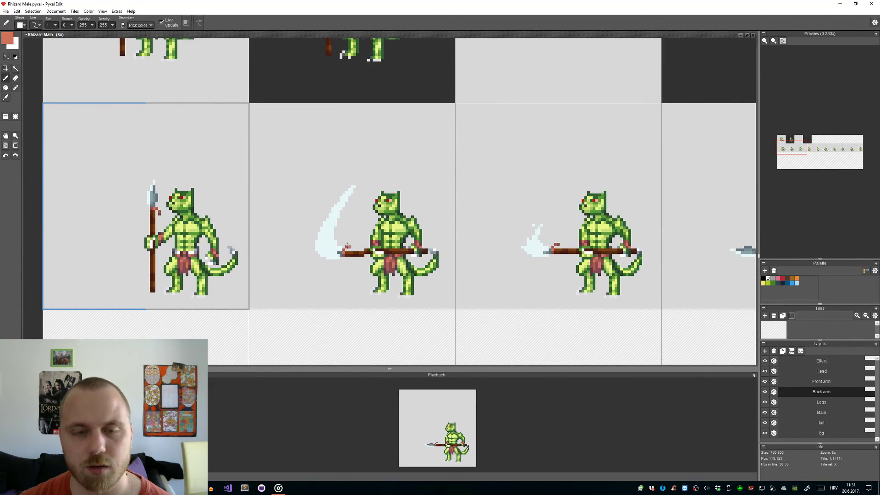
scroll(349, 250, up, 6)
scroll(348, 250, down, 5)
scroll(349, 250, up, 6)
key(e)
key(b)
alt+click(353, 254)
click(328, 255)
click(328, 241)
Step: Erase surplus ribbon pixels on the curved-slash frame's spear and repaint the ribbon's end with a newly sampled colour
key(e)
drag(353, 255, 341, 255)
alt+click(327, 279)
key(b)
click(327, 240)
click(363, 250)
scroll(363, 249, down, 5)
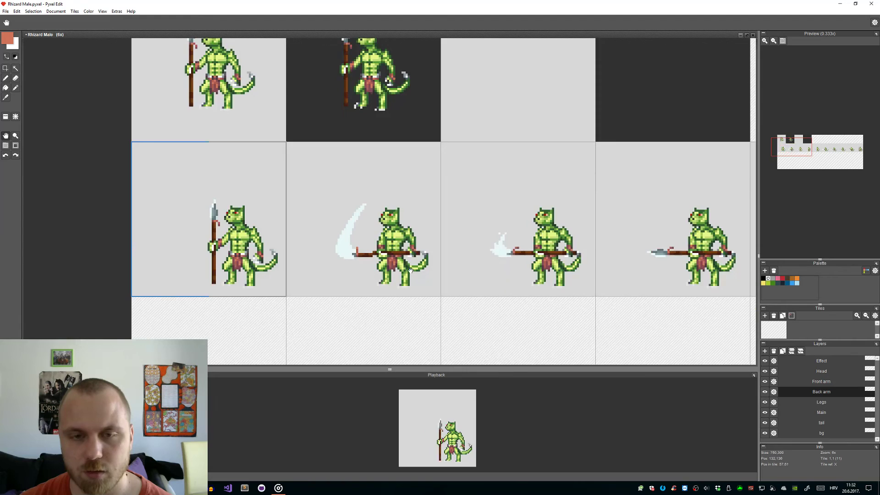
Step: Sample the red ribbon colour in the third frame, erase the ribbon's trailing end and paint it pointing forward toward the flash
scroll(470, 261, up, 3)
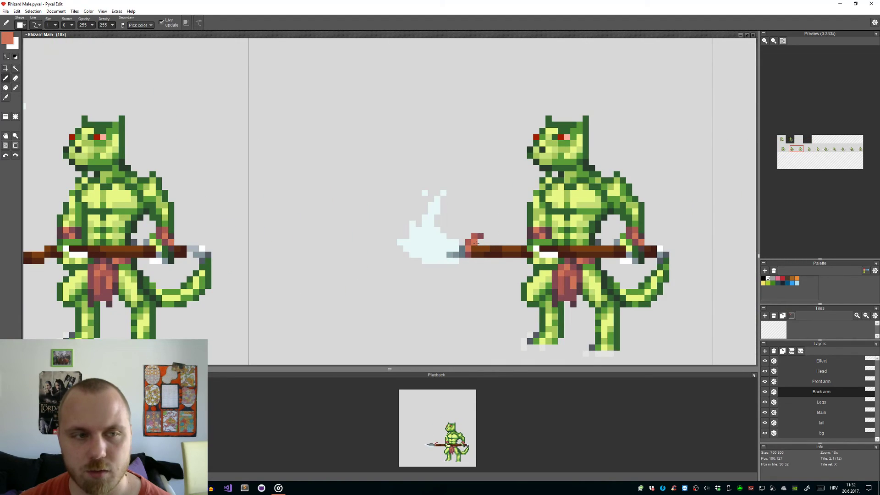
scroll(443, 251, down, 1)
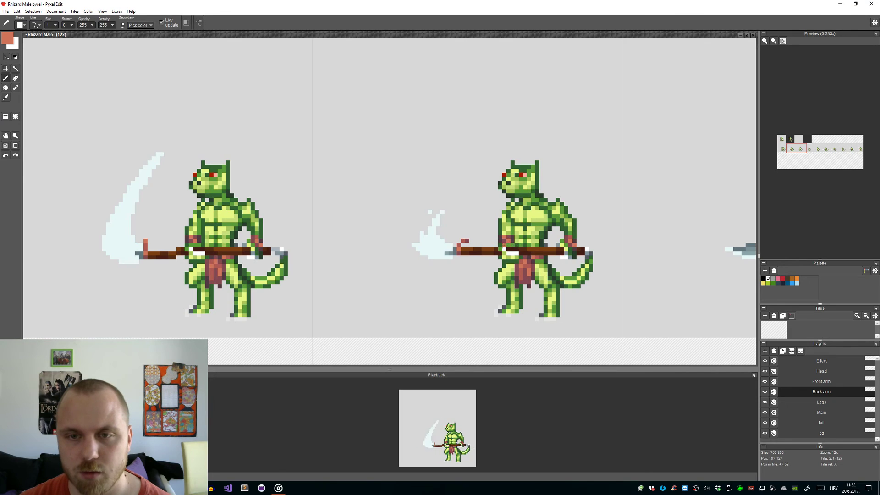
scroll(491, 246, up, 2)
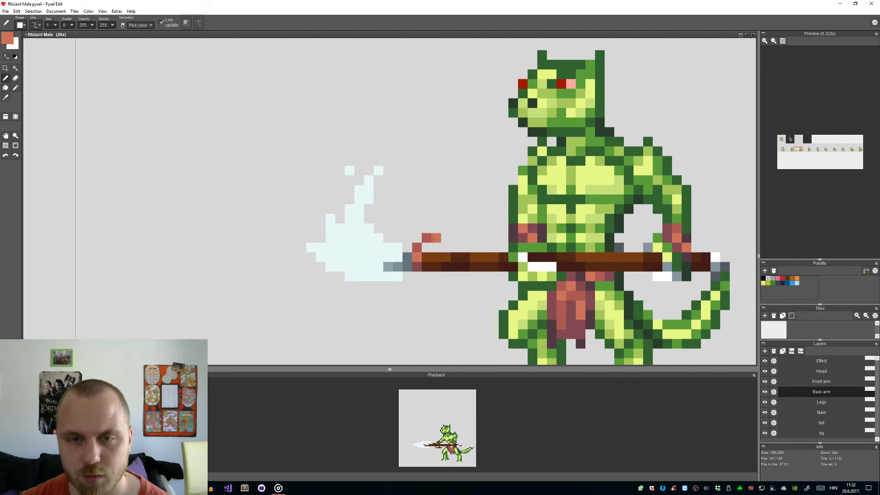
alt+click(436, 238)
drag(421, 238, 434, 238)
right_click(429, 237)
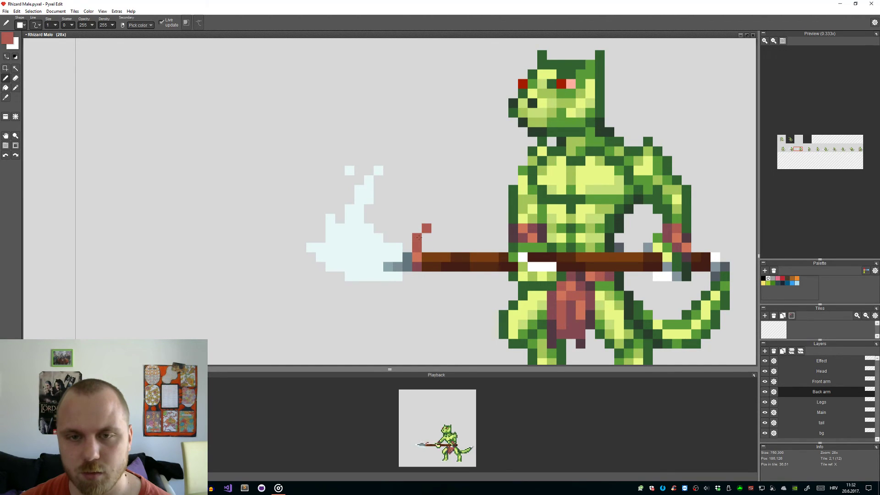
key(e)
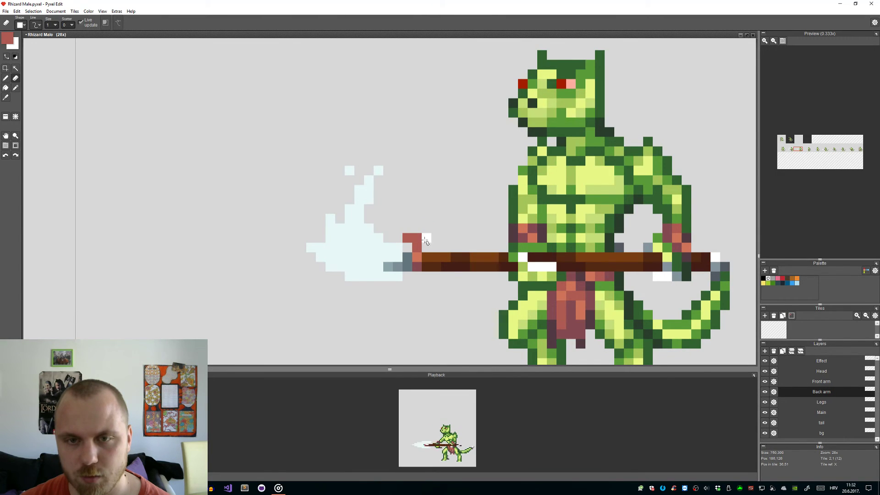
scroll(427, 244, down, 6)
scroll(435, 249, up, 1)
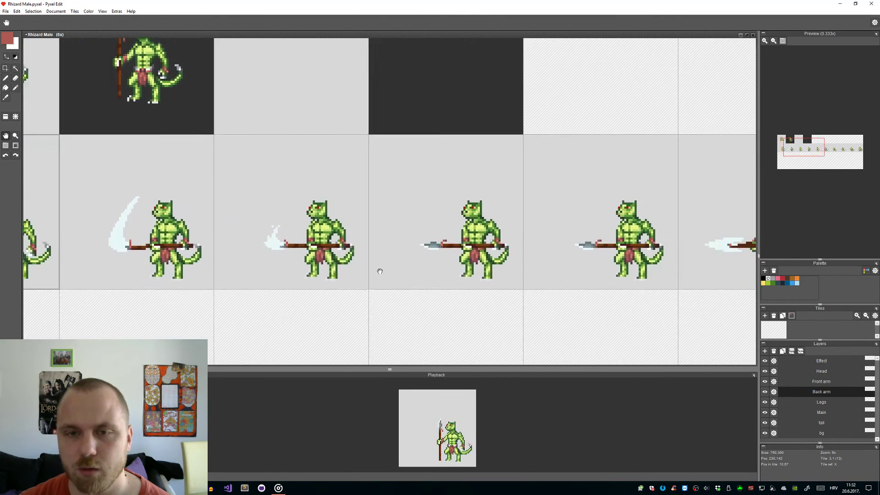
Step: Reshape the third frame's ribbon to stand upright by adding a red pixel above it and erasing the pixels on both sides
scroll(436, 249, up, 1)
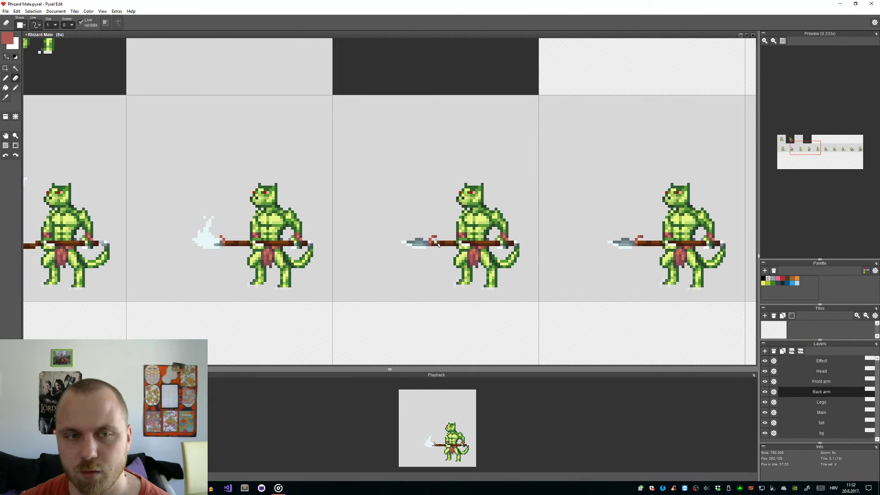
scroll(166, 230, down, 1)
scroll(183, 235, up, 8)
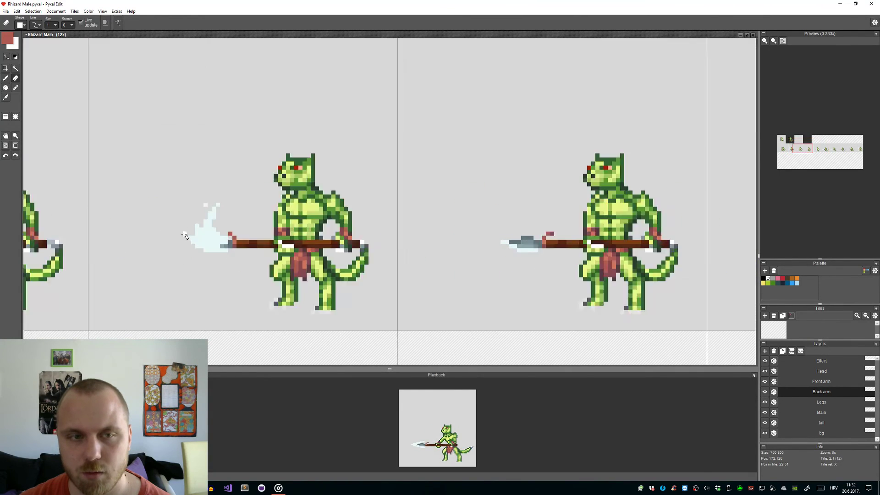
key(b)
click(257, 232)
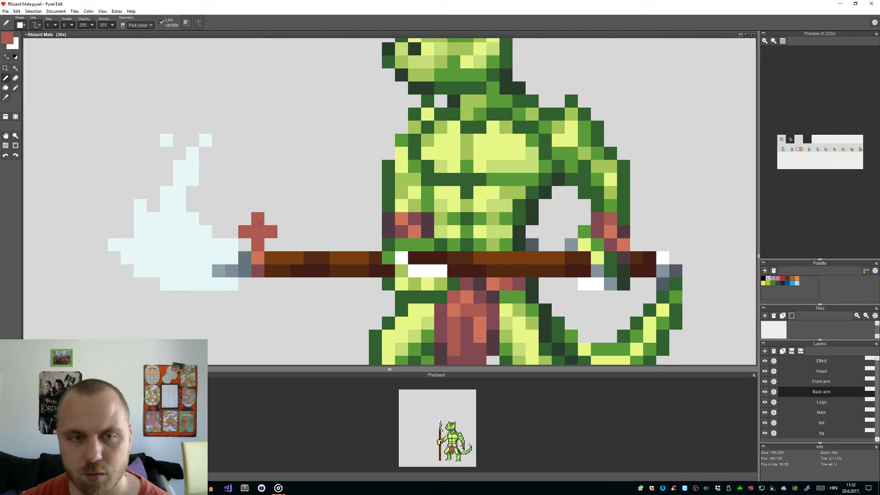
key(e)
click(271, 231)
click(245, 231)
scroll(273, 251, down, 5)
scroll(273, 251, down, 2)
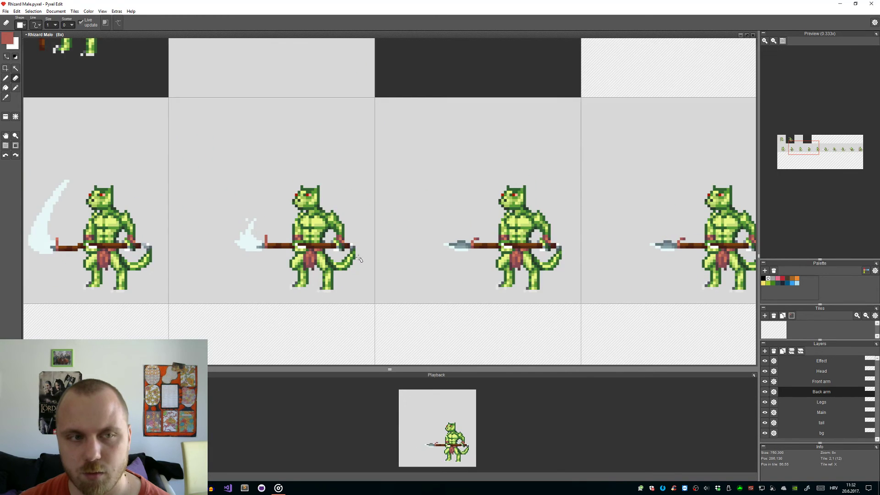
Step: Remove the raised ribbon tail in the fifth frame and lay the red ribbon flat along the spear shaft behind the spearhead
scroll(359, 253, up, 8)
scroll(397, 229, down, 3)
scroll(397, 229, down, 3)
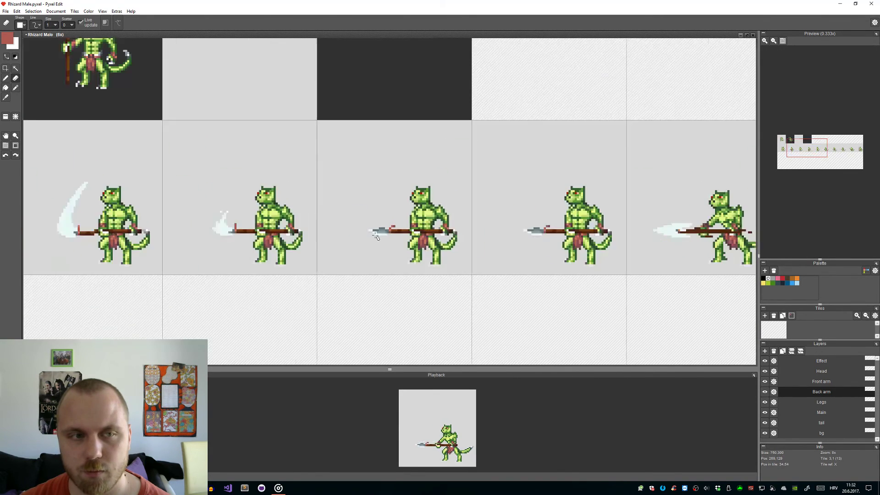
scroll(390, 235, up, 2)
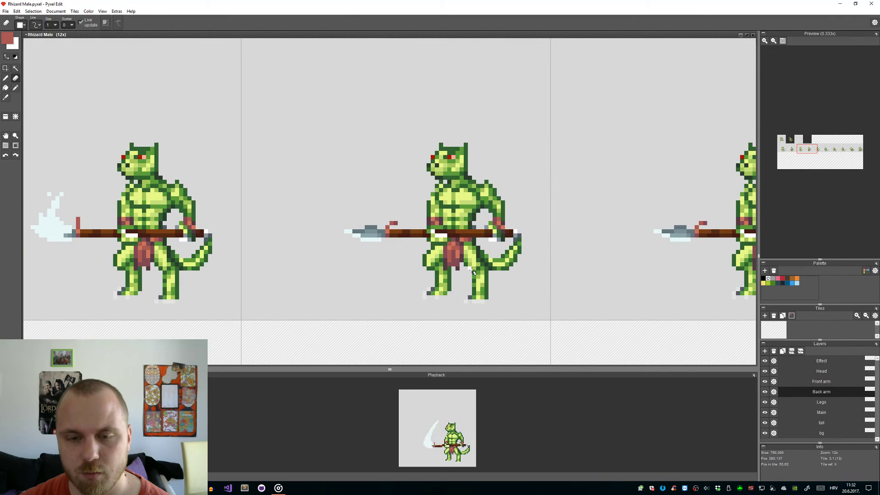
drag(575, 294, 326, 270)
key(b)
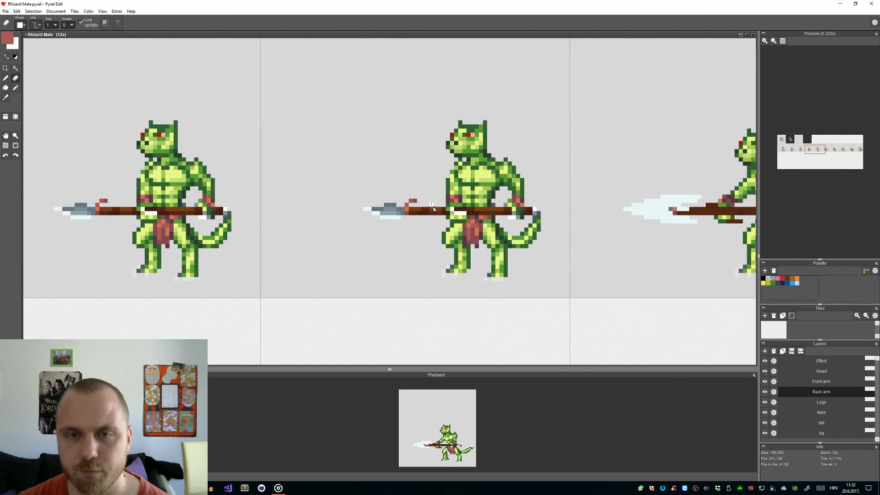
scroll(327, 269, up, 6)
drag(381, 191, 354, 204)
scroll(419, 219, down, 5)
drag(483, 250, 414, 245)
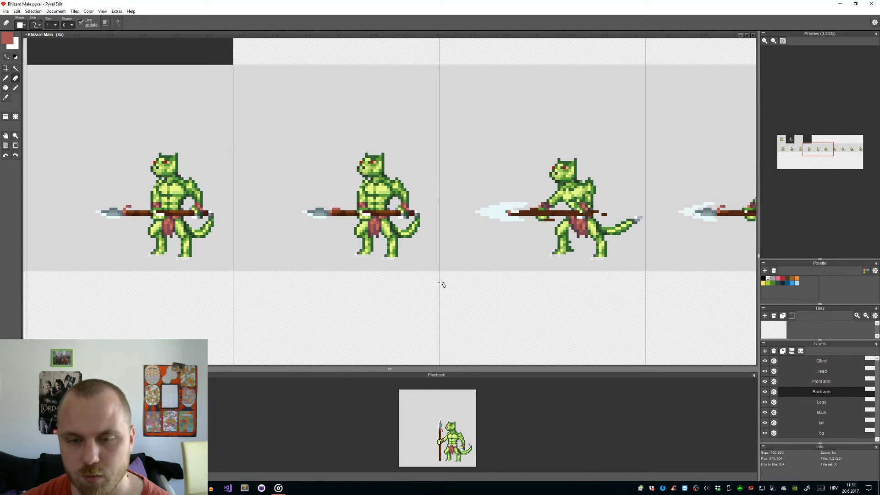
Step: Erase the raised ribbon end in the second thrust frame, leaving a short red ribbon lying flat on the shaft
drag(528, 256, 336, 267)
drag(489, 259, 403, 254)
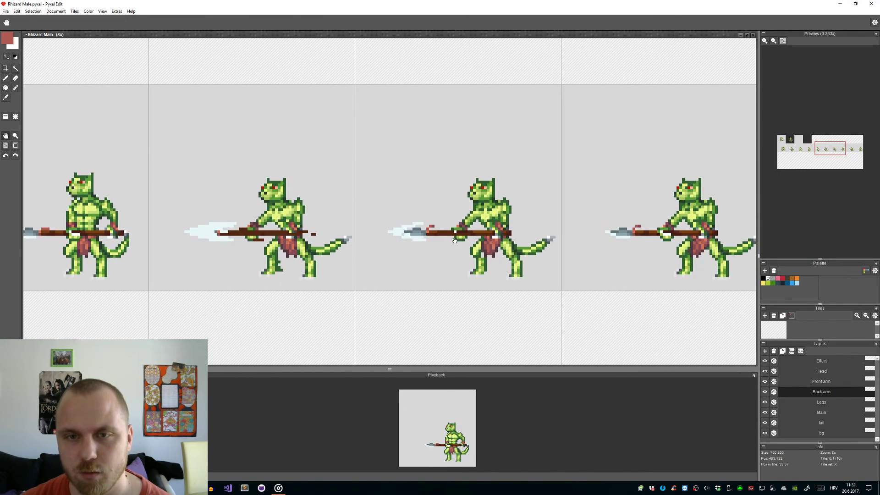
scroll(437, 229, up, 1)
scroll(436, 229, up, 2)
scroll(436, 229, down, 4)
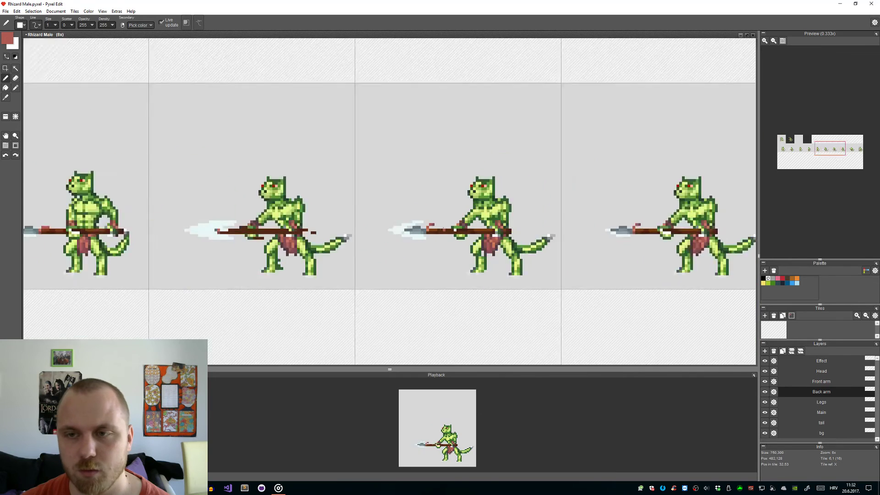
scroll(392, 221, up, 6)
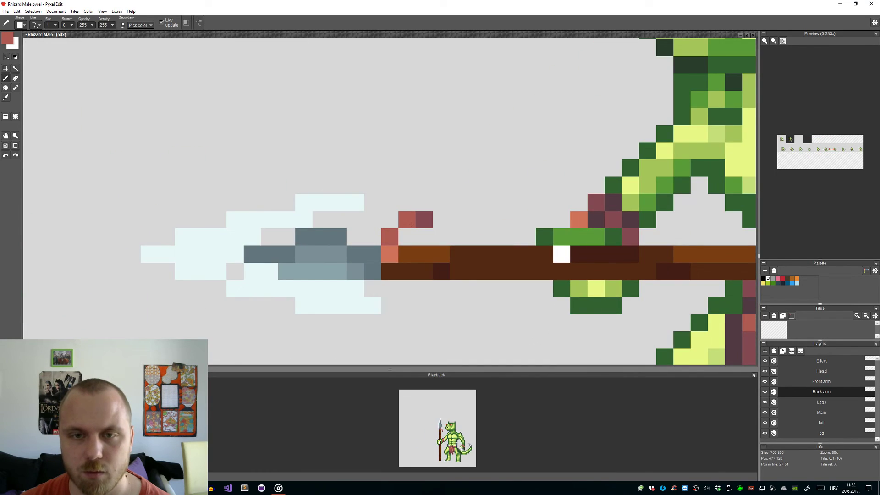
key(e)
drag(425, 219, 405, 220)
click(442, 237)
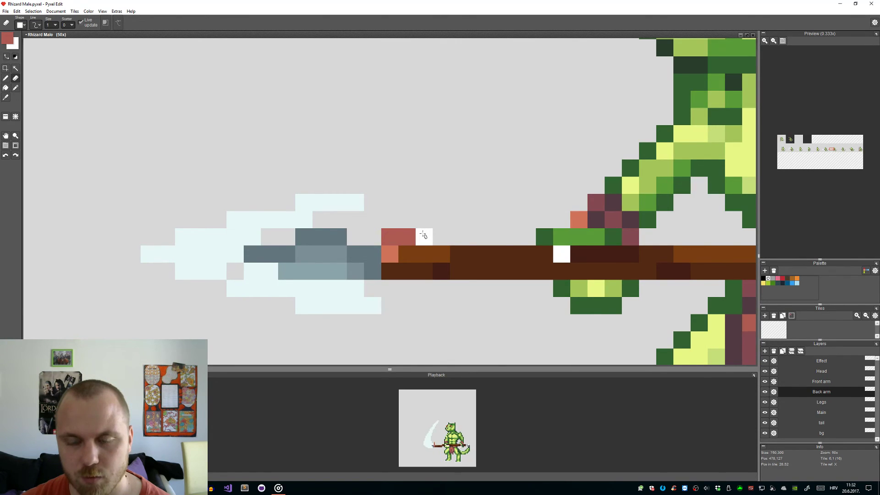
key(b)
Step: Erase the ribbon's trailing end in the last thrust frame and trim the red pixels extending over the spearhead
scroll(424, 235, down, 4)
scroll(493, 229, up, 3)
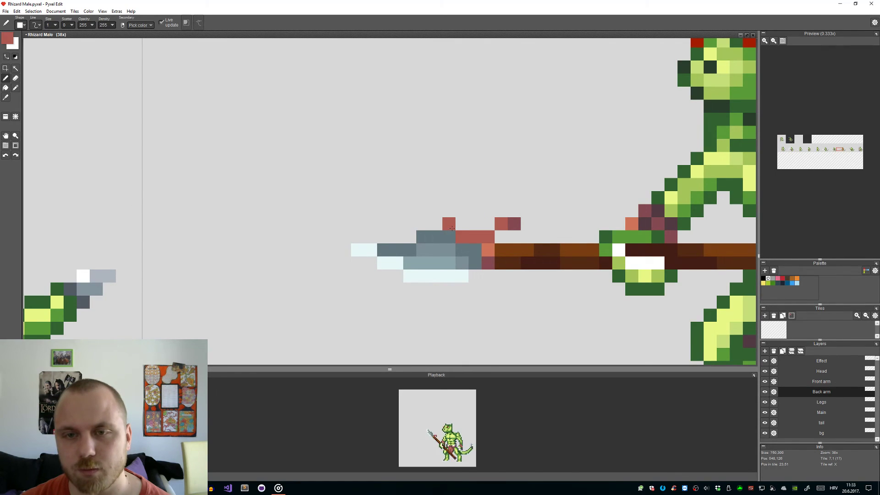
key(e)
drag(500, 225, 518, 227)
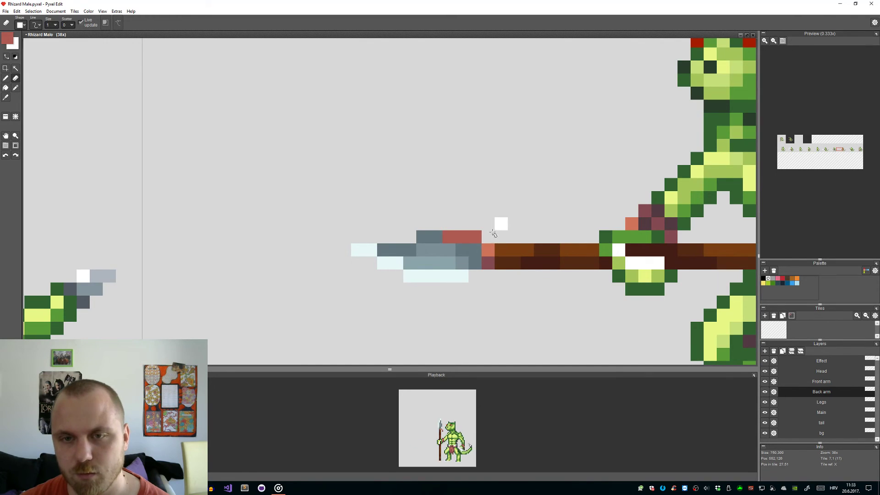
click(452, 238)
key(b)
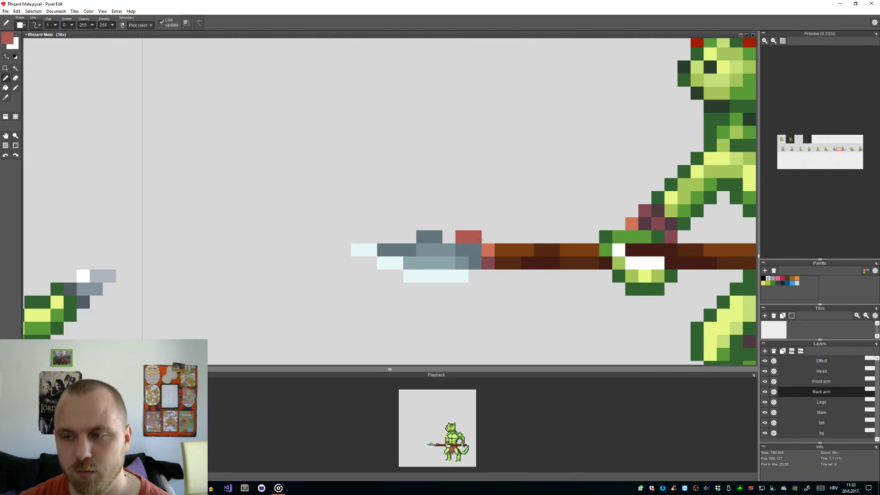
Step: Undo the last ribbon edit and repaint the last thrust frame's ribbon as a small curl pointing forward above the spearhead
key(ctrl+z)
click(527, 237)
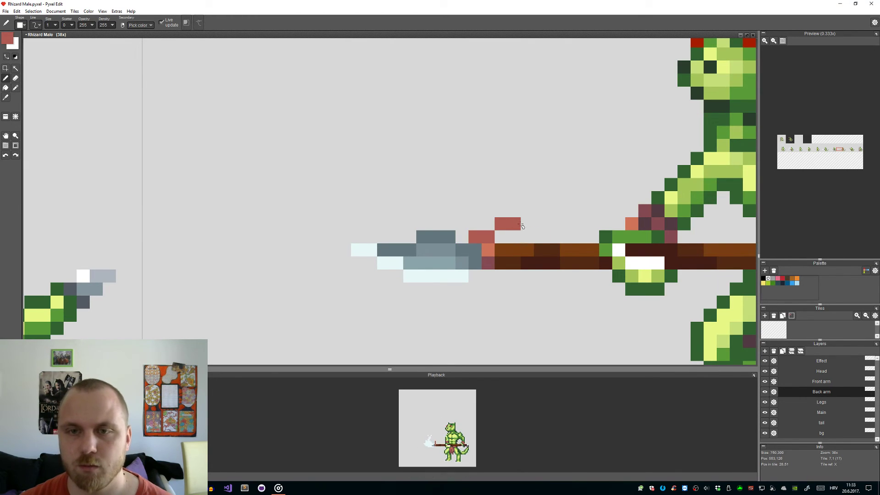
key(e)
click(519, 224)
key(b)
click(488, 236)
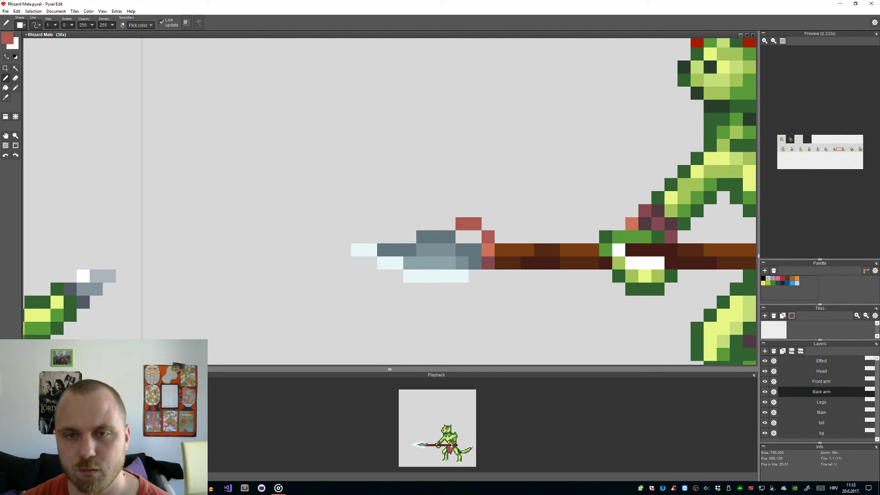
key(e)
click(447, 225)
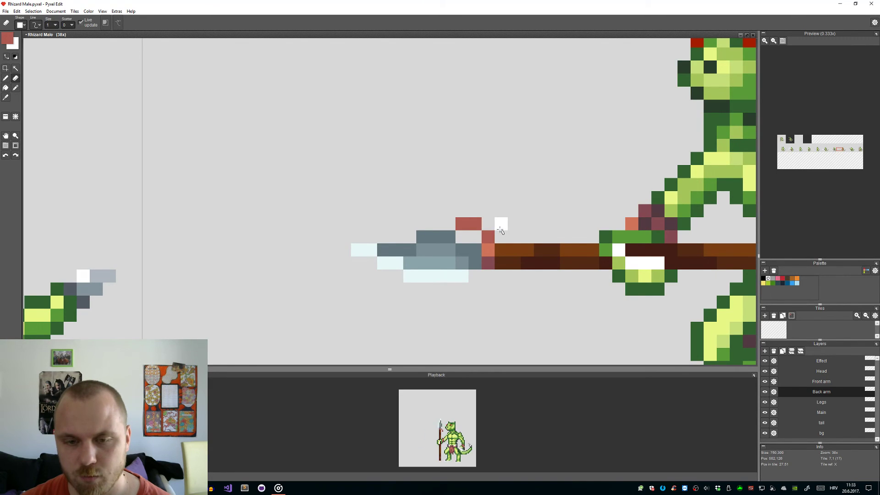
Step: Refine the last thrust frame's ribbon into a short diagonal leaning forward over the spearhead
scroll(501, 232, down, 3)
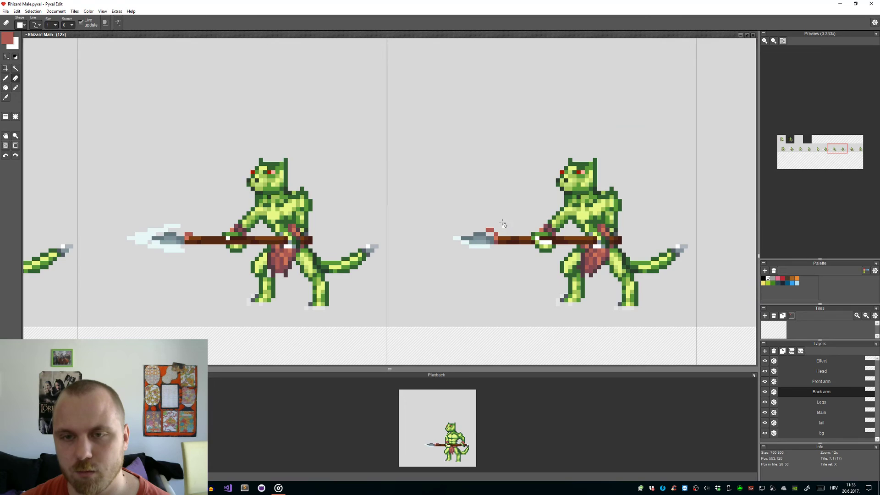
scroll(472, 258, up, 3)
key(b)
click(499, 268)
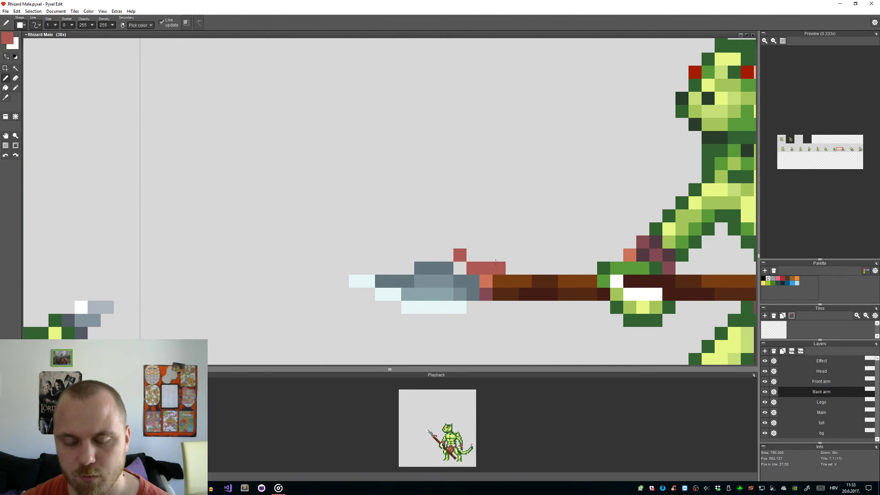
Step: Review the thrust and return frames alongside the enlarged looping playback, checking how the ribbon moves between frames
scroll(499, 268, down, 3)
scroll(496, 261, down, 2)
key(h)
drag(477, 264, 362, 250)
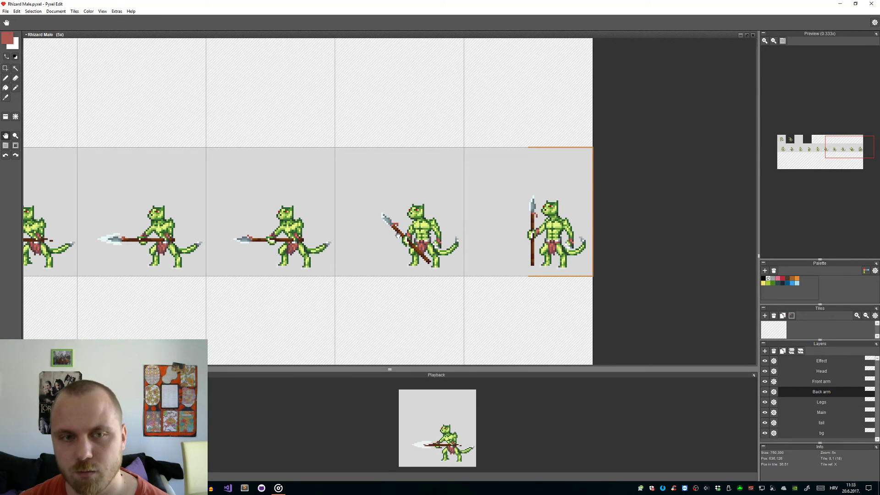
scroll(453, 442, up, 1)
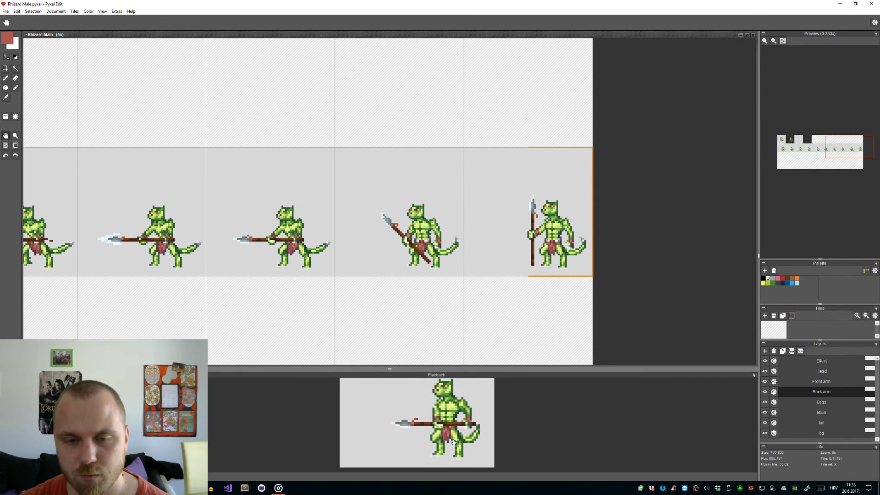
scroll(252, 275, down, 1)
scroll(293, 257, up, 4)
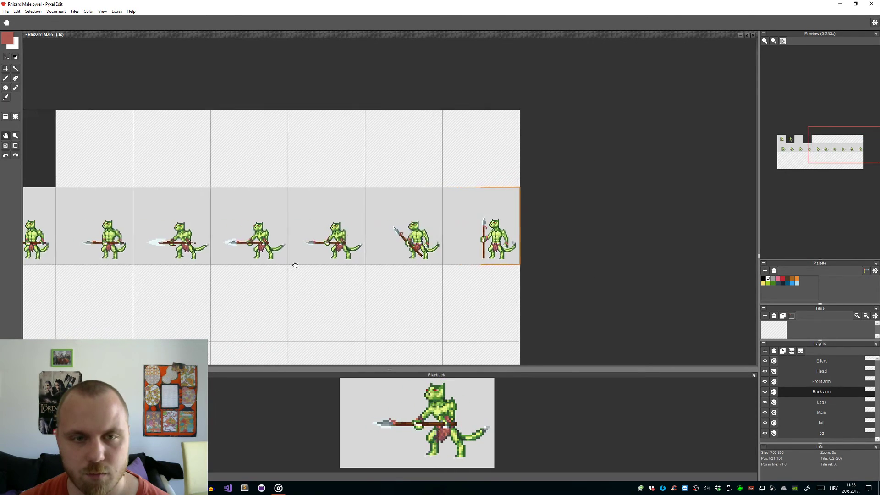
key(e)
scroll(329, 238, up, 1)
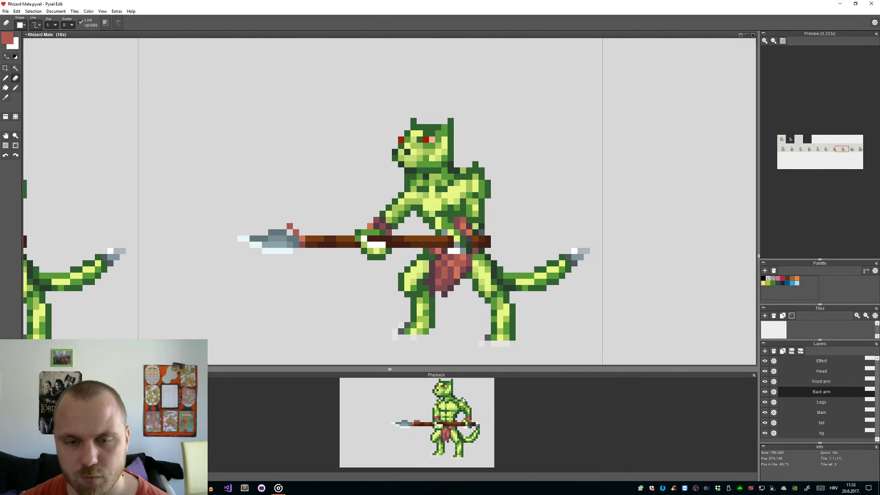
scroll(412, 418, down, 1)
scroll(412, 420, down, 1)
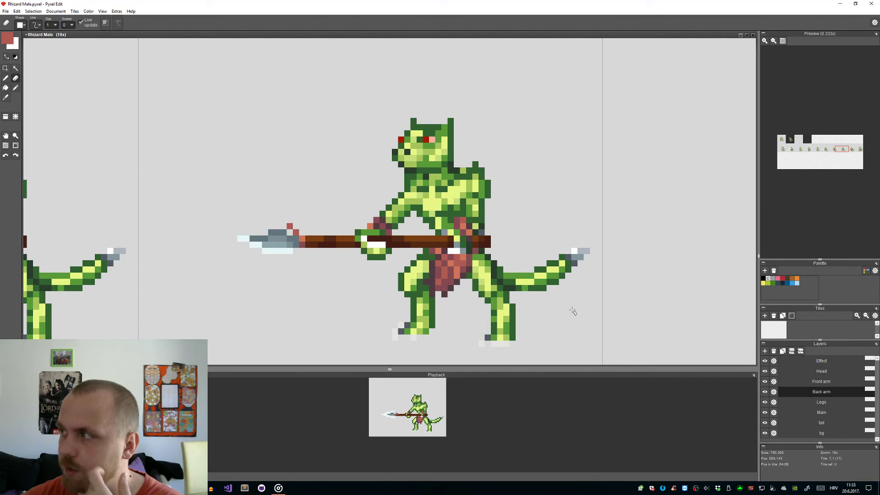
scroll(511, 257, down, 3)
scroll(462, 248, down, 3)
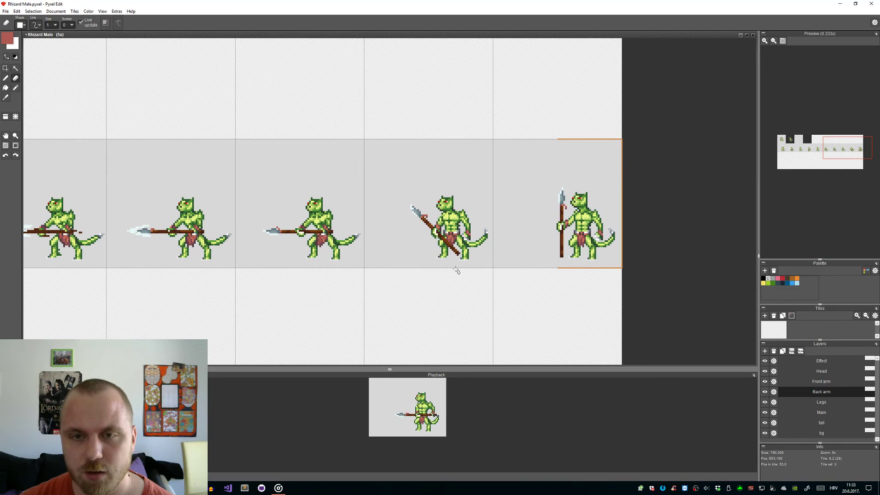
Step: Inspect the tilted-spear frame up close and make the Main layer active
scroll(462, 223, up, 8)
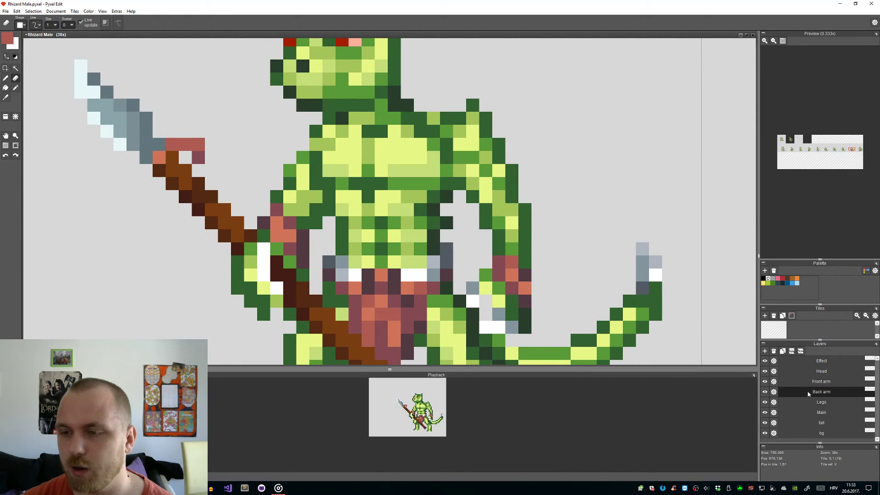
click(810, 402)
click(805, 414)
scroll(551, 259, down, 8)
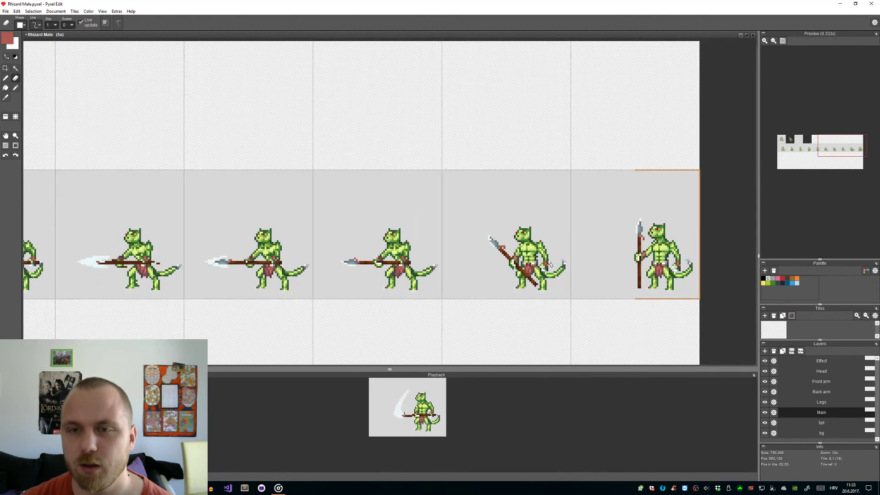
key(space)
drag(477, 281, 375, 281)
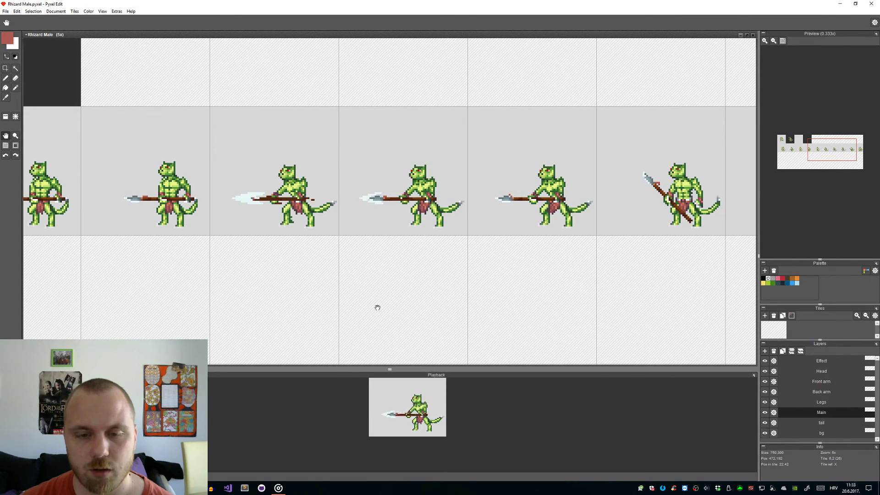
Step: Review the attack frames from the upright pose to the tilted-spear return, and make the Back arm layer active
drag(365, 309, 491, 310)
drag(267, 281, 373, 277)
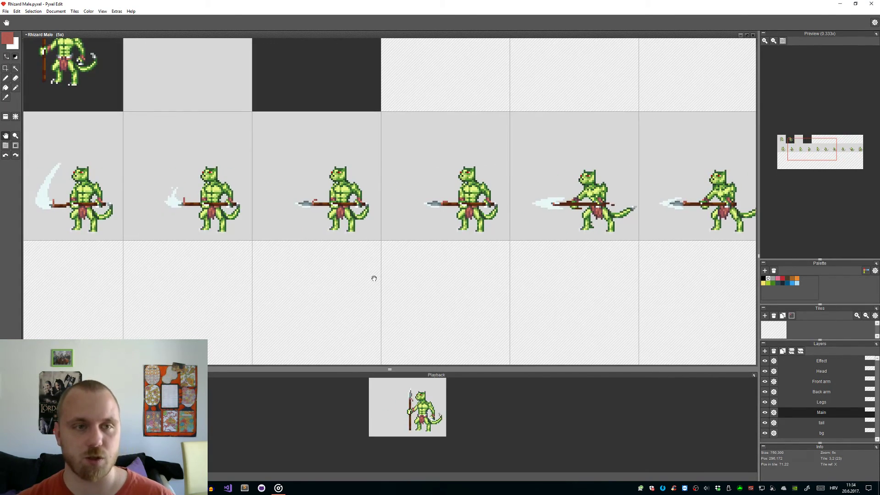
drag(252, 263, 460, 252)
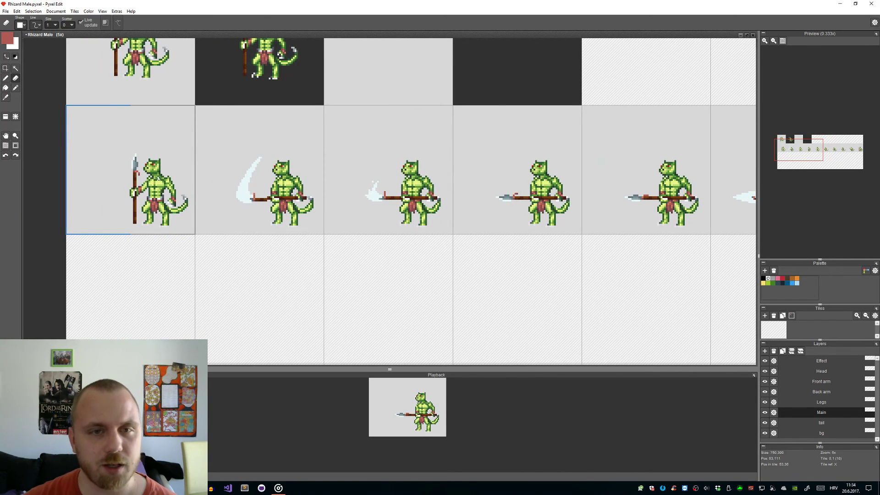
drag(477, 210, 236, 216)
drag(492, 225, 275, 232)
key(e)
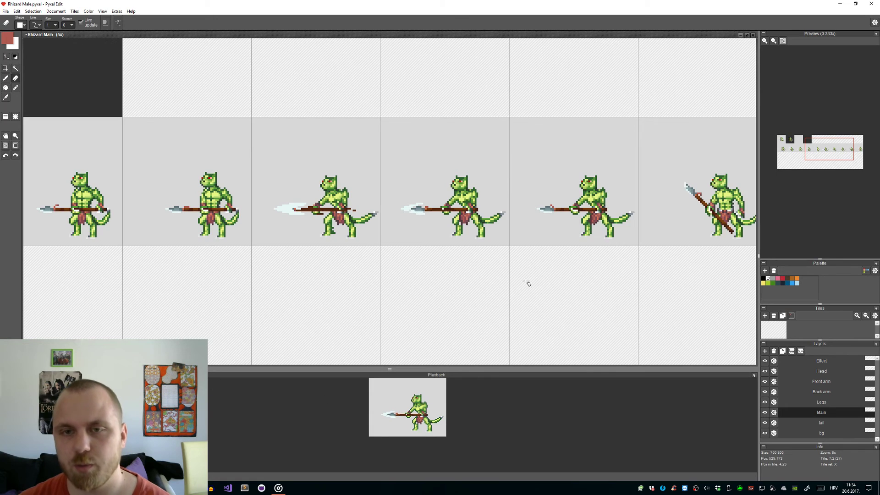
click(813, 393)
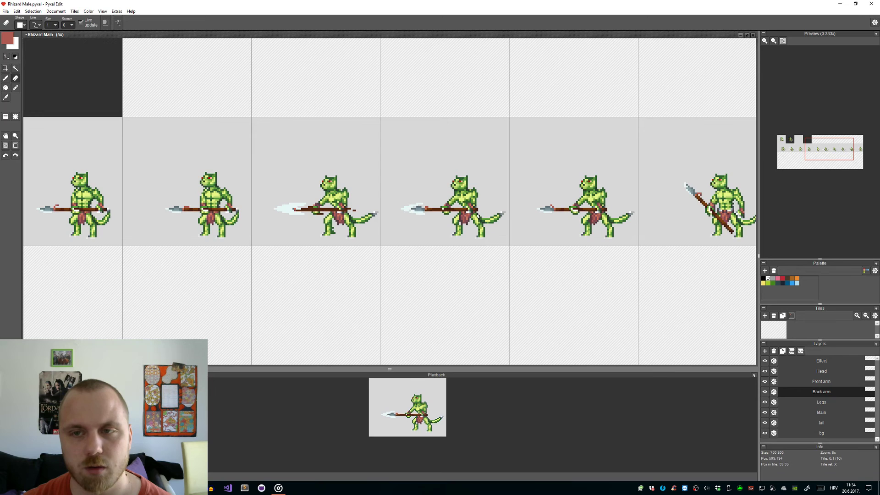
scroll(469, 198, up, 2)
click(813, 372)
key(t)
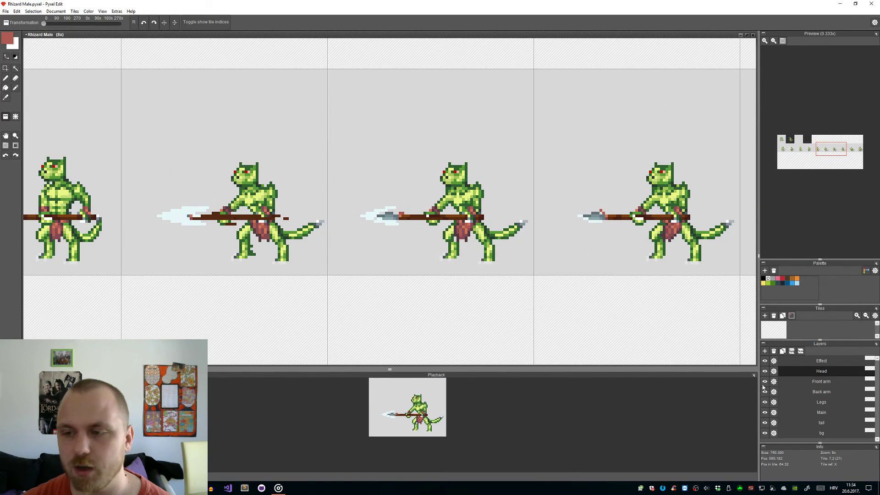
click(813, 392)
Step: Try to shift the front neck pixels one pixel back in the second thrust frame, and undo it
scroll(448, 185, up, 6)
scroll(448, 185, up, 2)
click(269, 190)
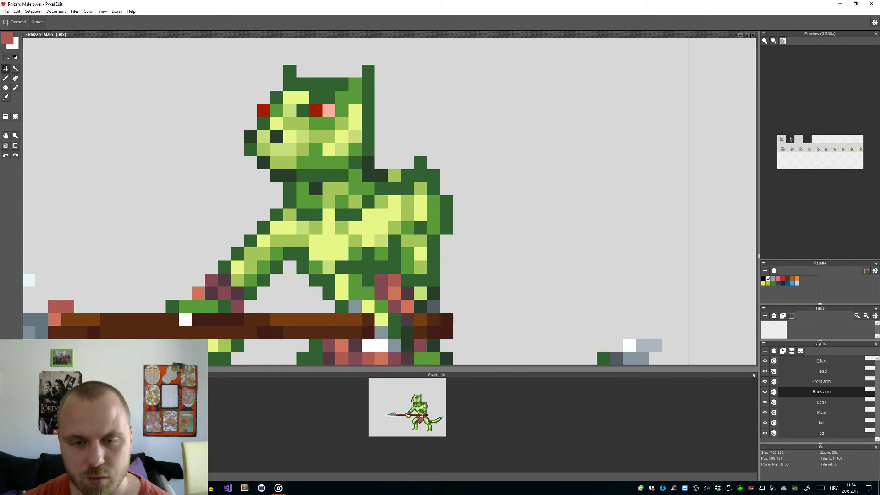
scroll(452, 266, down, 2)
key(ctrl+z)
scroll(362, 229, up, 2)
key(e)
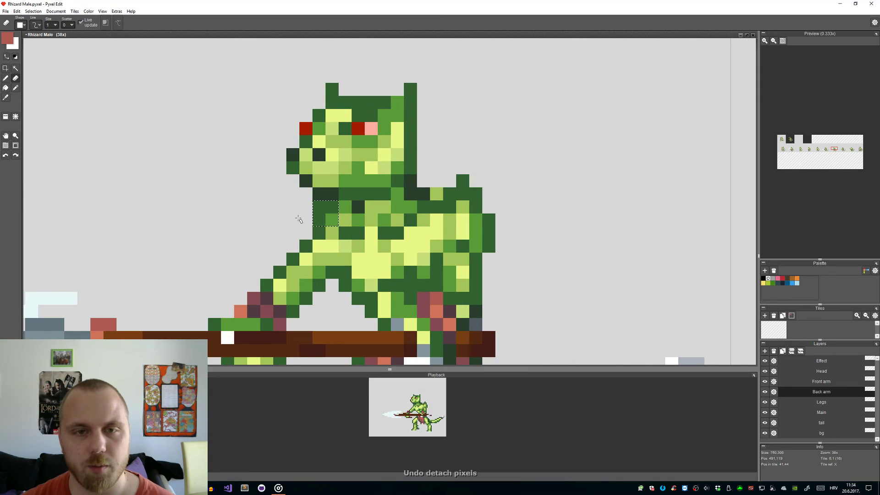
Step: Slim the second thrust frame's neck by erasing its upper front pixel and redrawing the outline in dark green
click(334, 219)
scroll(329, 215, up, 3)
click(338, 195)
key(b)
alt+click(359, 206)
click(339, 196)
key(e)
click(315, 198)
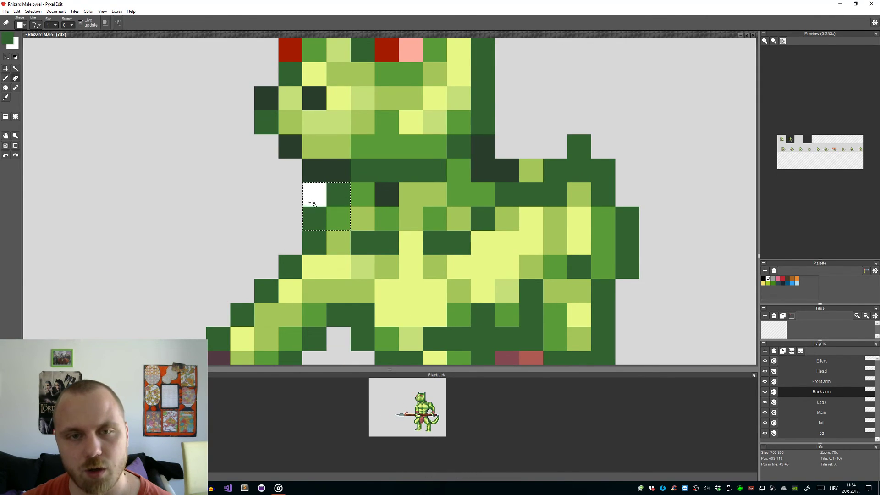
scroll(280, 237, down, 4)
scroll(309, 247, up, 2)
key(b)
key(ctrl+d)
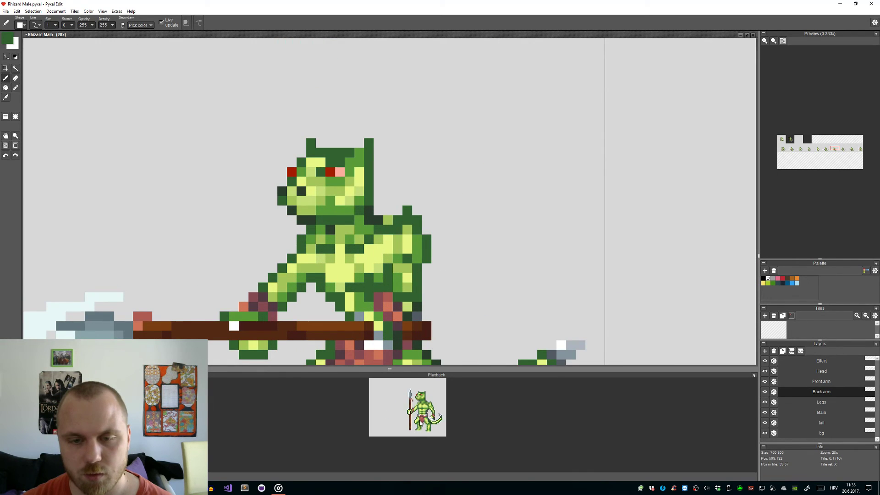
scroll(304, 272, up, 4)
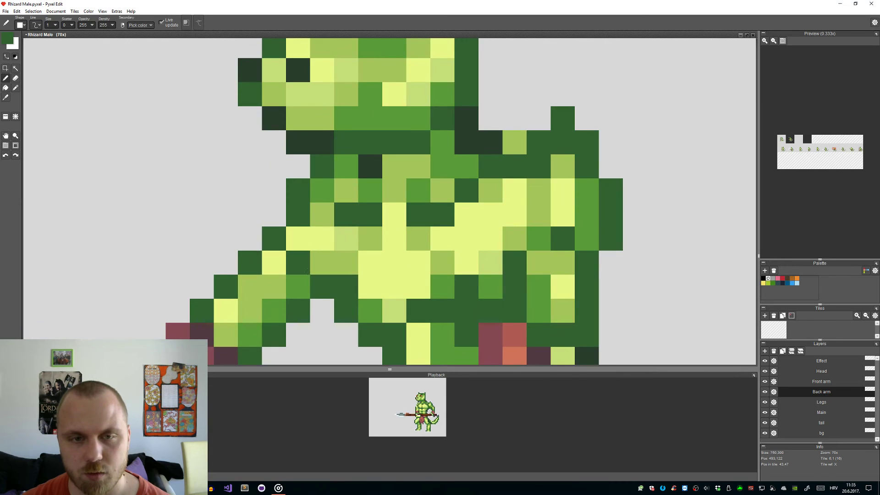
scroll(383, 266, down, 5)
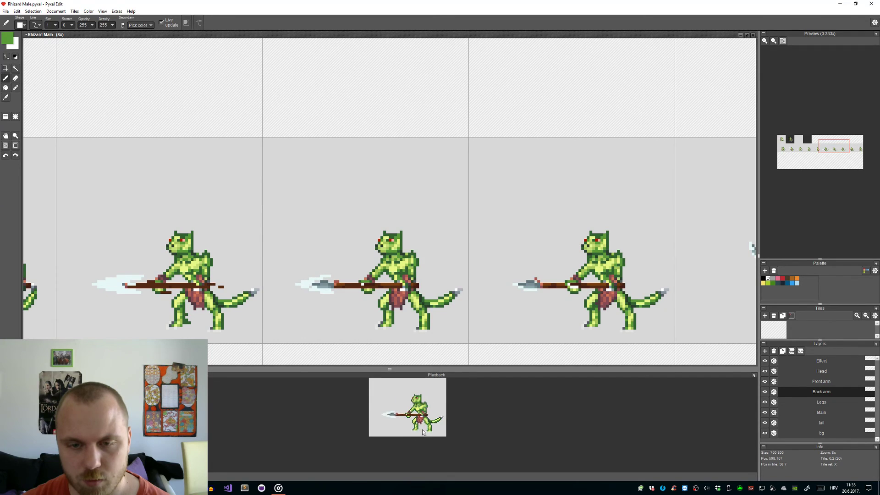
Step: Compare the thrust frames with the looping playback at enlarged and reduced sizes
scroll(425, 426, up, 1)
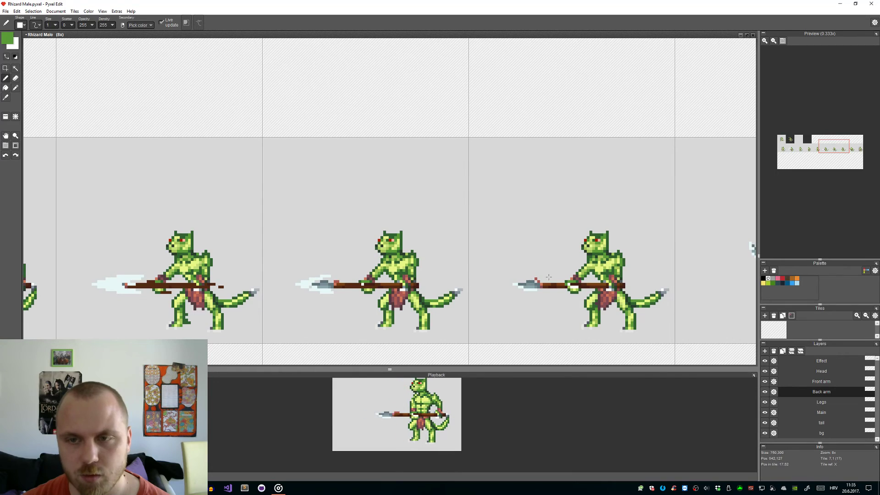
scroll(594, 259, up, 3)
key(e)
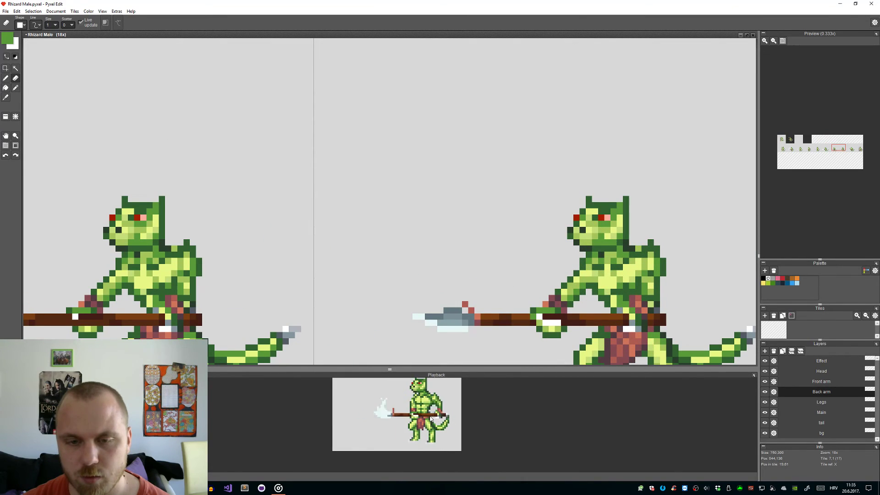
scroll(431, 418, down, 2)
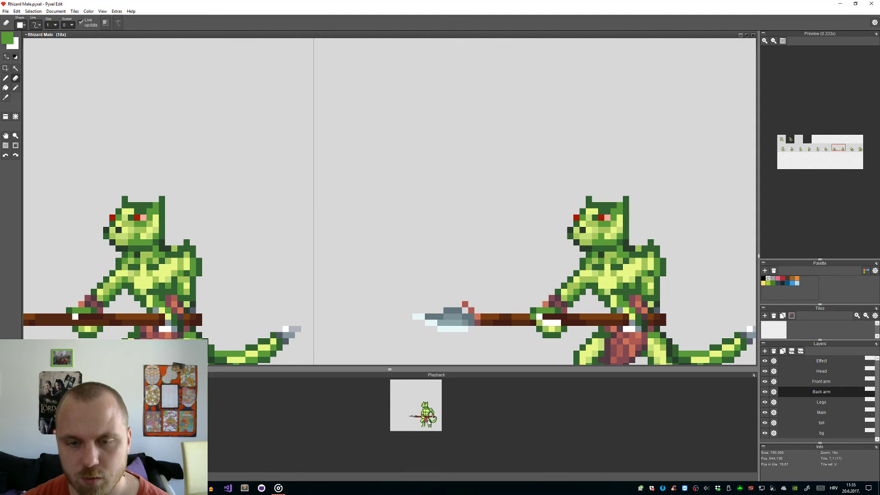
scroll(628, 289, down, 2)
Step: On the Front arm layer, shift the first thrust frame's rear shoulder pixels one pixel forward and touch up the outline
click(807, 382)
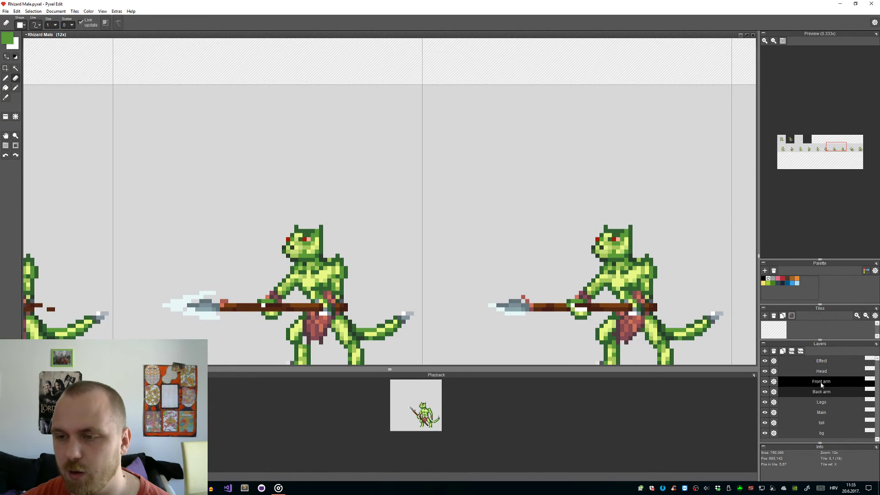
scroll(453, 286, down, 2)
drag(428, 287, 398, 262)
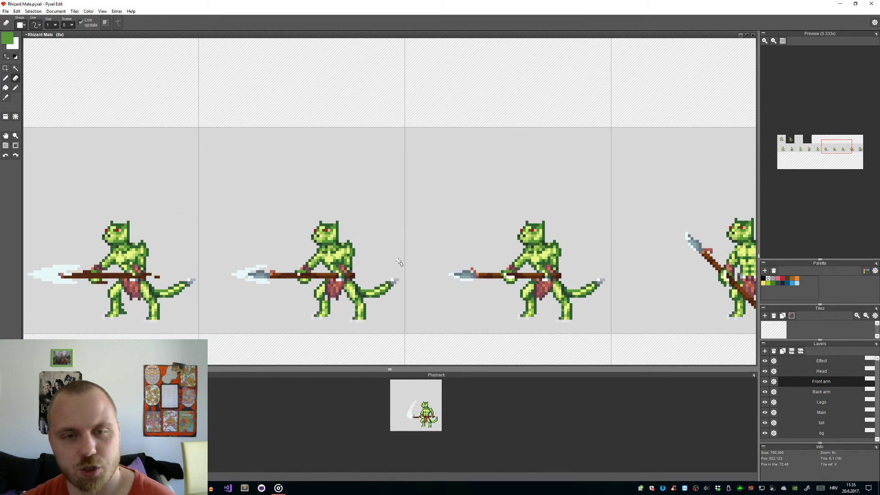
scroll(249, 242, down, 1)
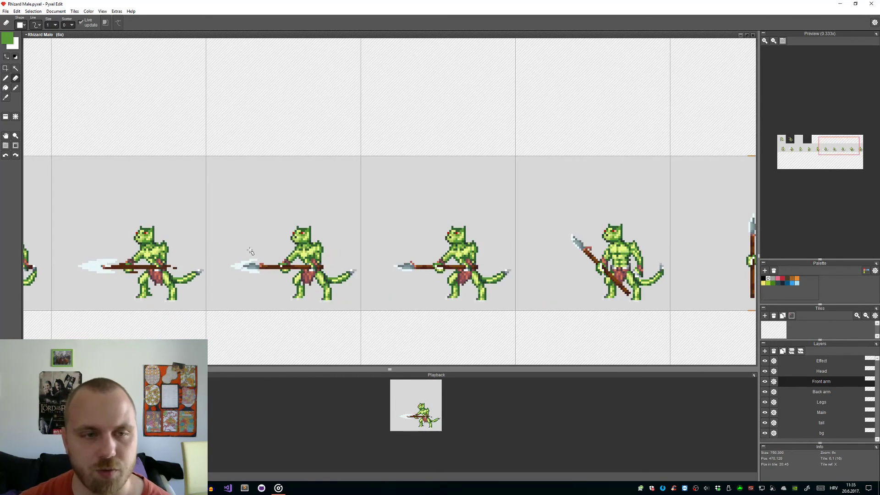
scroll(240, 263, up, 4)
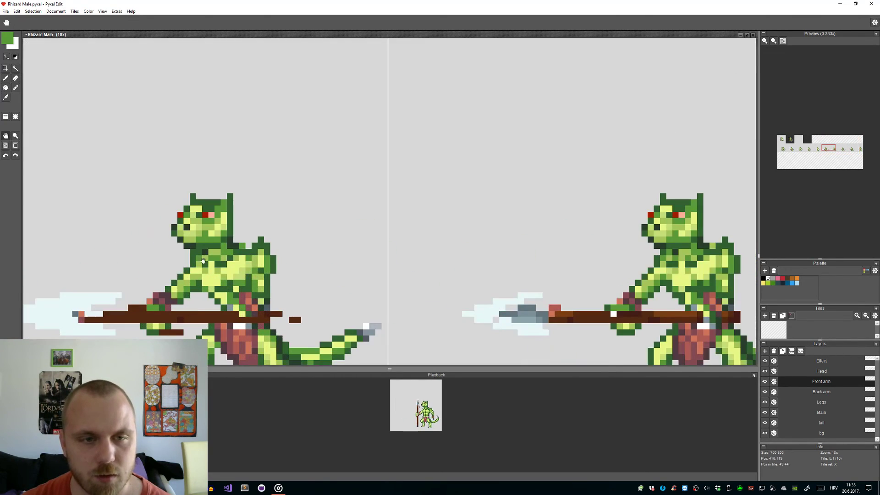
drag(327, 265, 269, 209)
drag(305, 241, 295, 240)
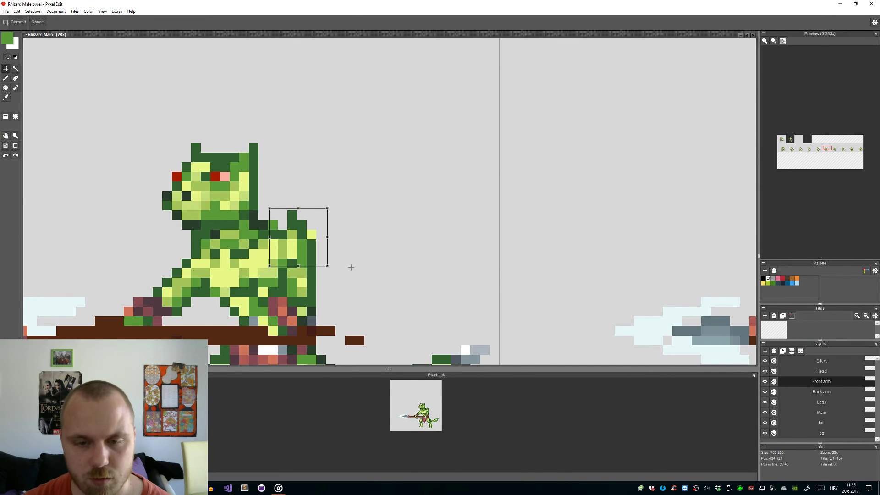
key(b)
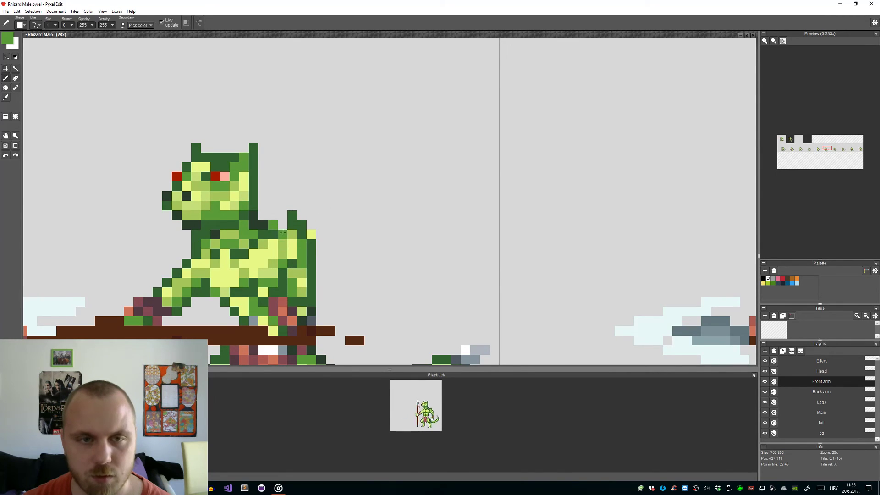
scroll(283, 227, down, 4)
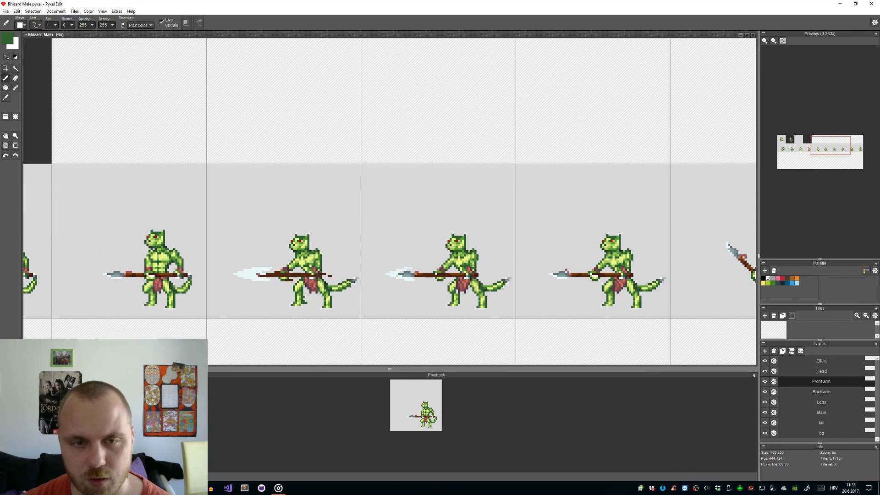
Step: Erase the stray light pixel behind the first thrust frame's shoulder on the Main layer
scroll(320, 248, up, 2)
key(e)
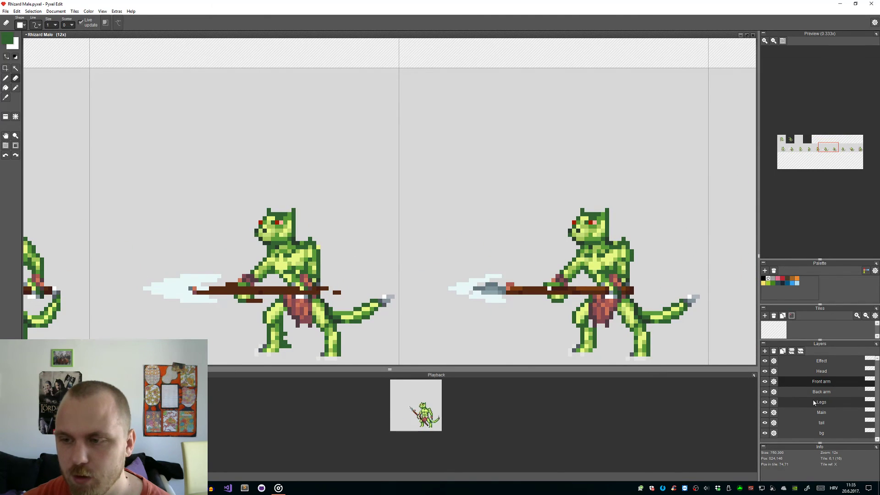
click(819, 411)
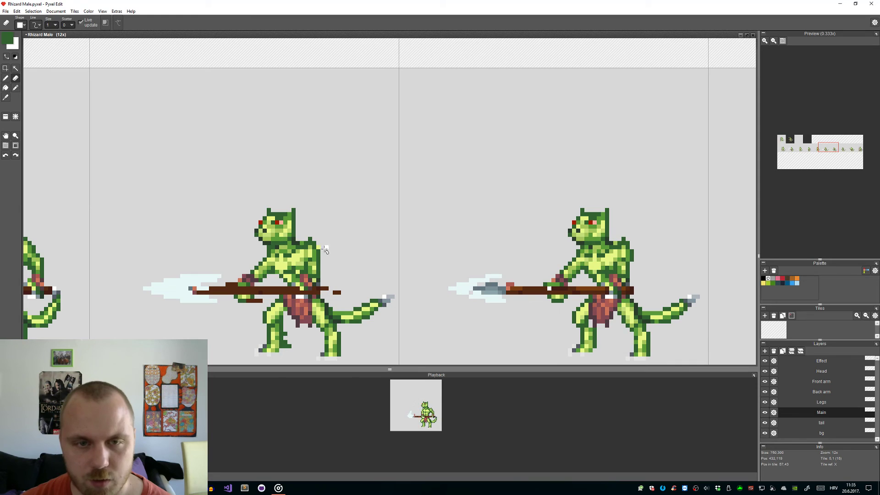
Step: Check the looping playback at different sizes and look over the return frames through to the upright pose
scroll(432, 417, up, 1)
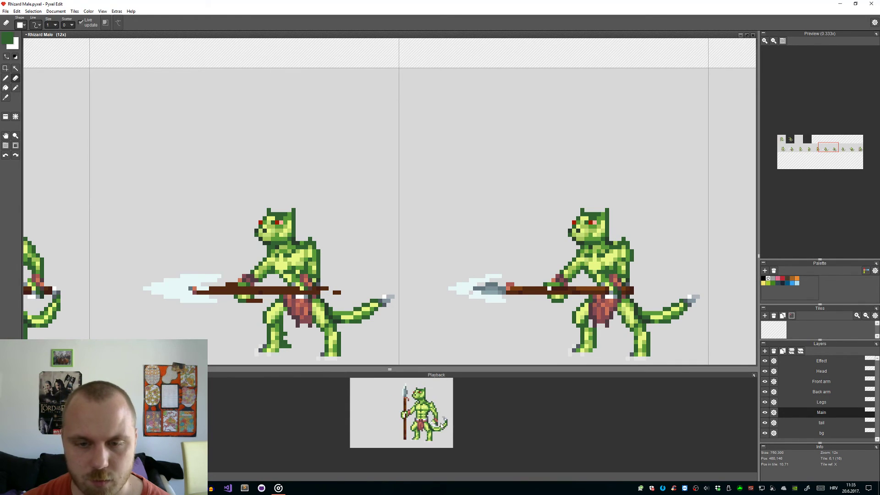
scroll(441, 423, down, 1)
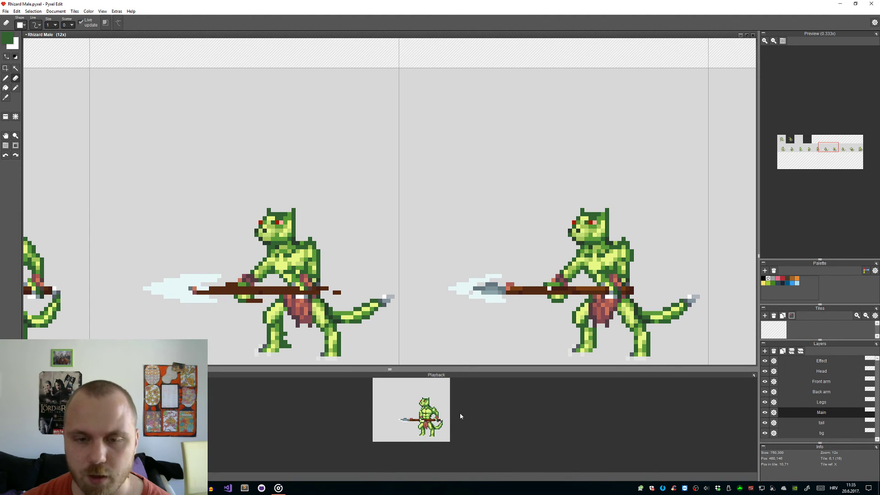
drag(494, 275, 296, 275)
scroll(296, 275, down, 1)
drag(532, 281, 261, 260)
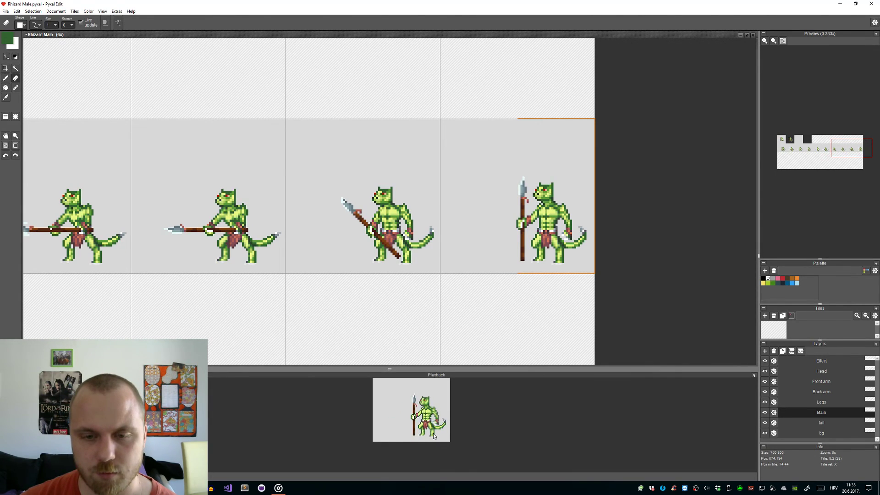
Step: Try a 200 ms frame duration for Animation 1, and set it back to 80 ms
double_click(417, 435)
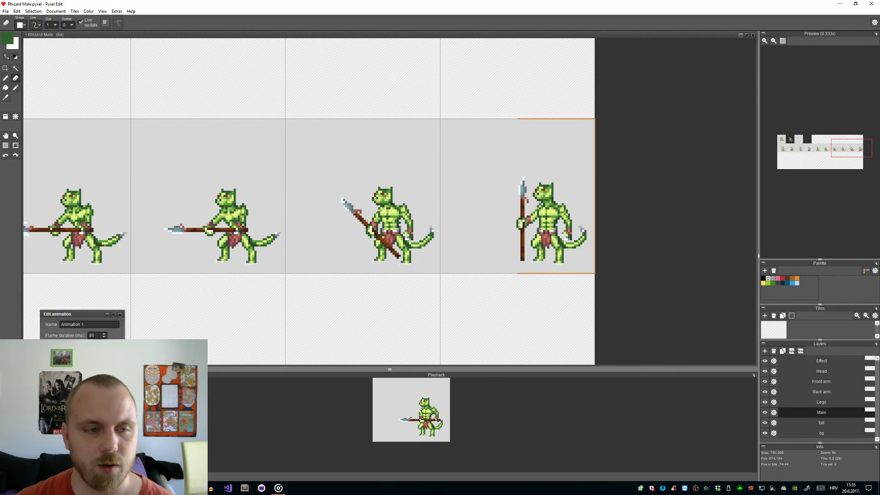
text(200)
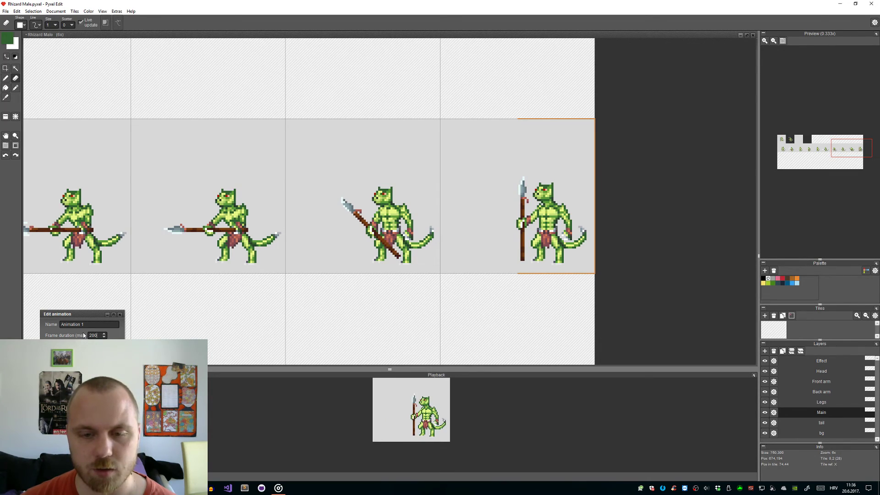
key(BackSpace)
text(10)
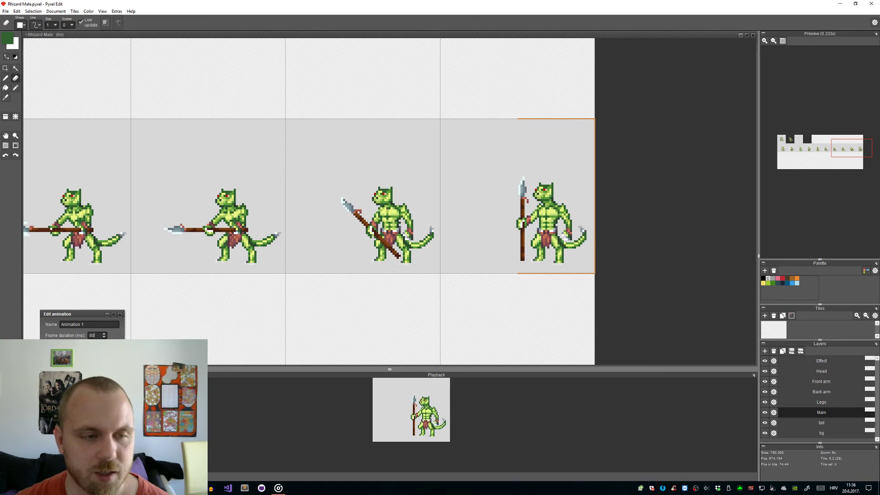
key(Return)
Step: On the Effect layer, enlarge the first thrust frame's pale motion streak with a longer tip and wider upper and lower edges
scroll(183, 299, down, 2)
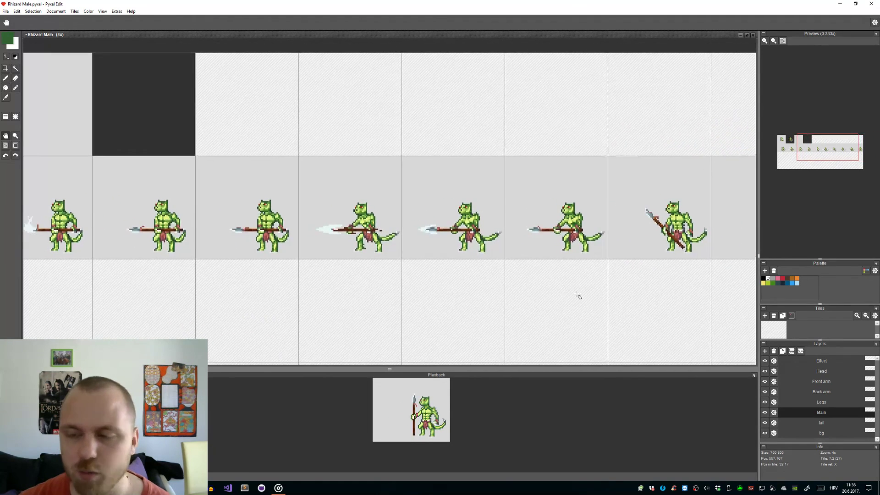
key(b)
click(807, 363)
scroll(325, 230, up, 6)
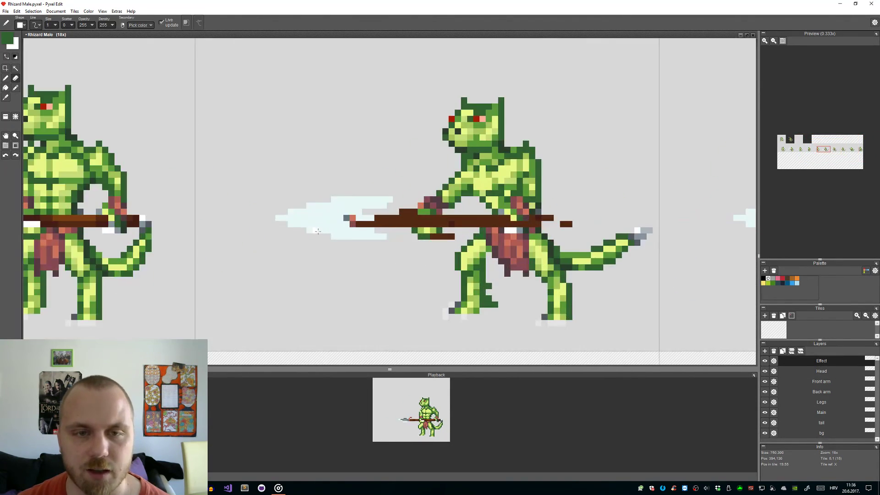
scroll(318, 231, up, 1)
right_click(316, 205)
scroll(320, 204, down, 5)
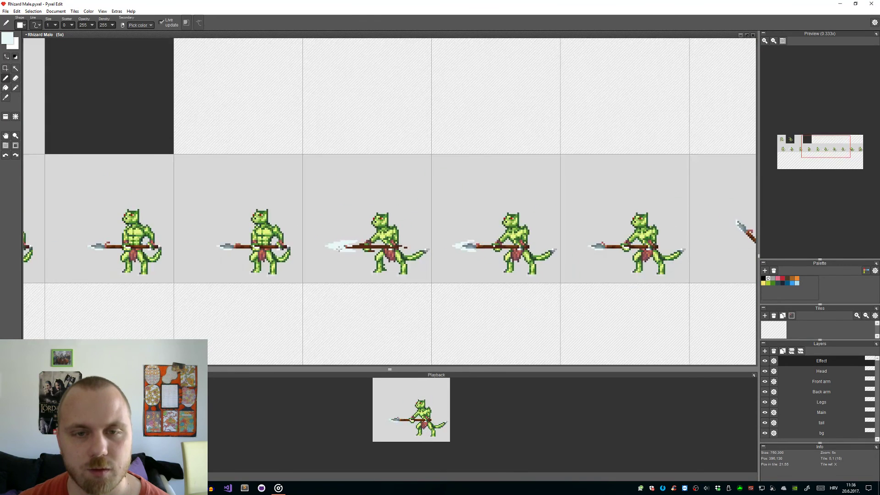
scroll(338, 249, up, 6)
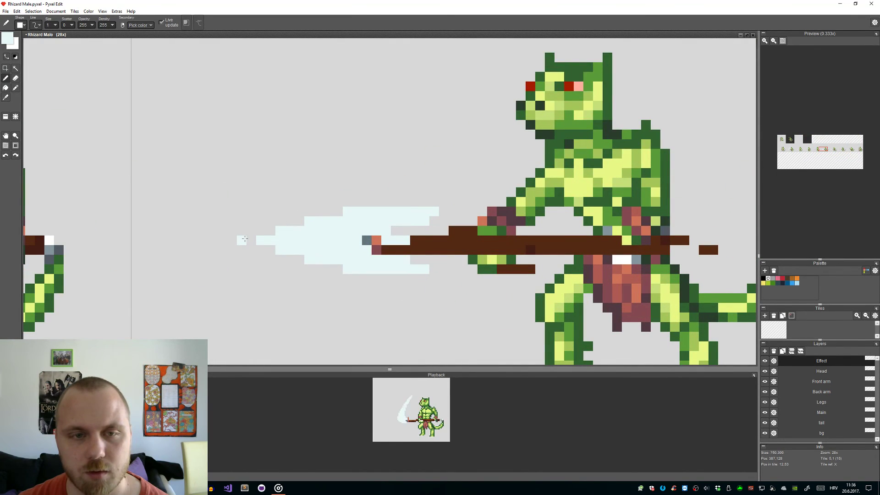
mouse_move(269, 233)
mouse_down()
mouse_move(360, 201)
mouse_move(427, 199)
mouse_up()
mouse_move(312, 226)
mouse_down()
mouse_move(269, 241)
mouse_move(452, 282)
mouse_move(319, 275)
mouse_up()
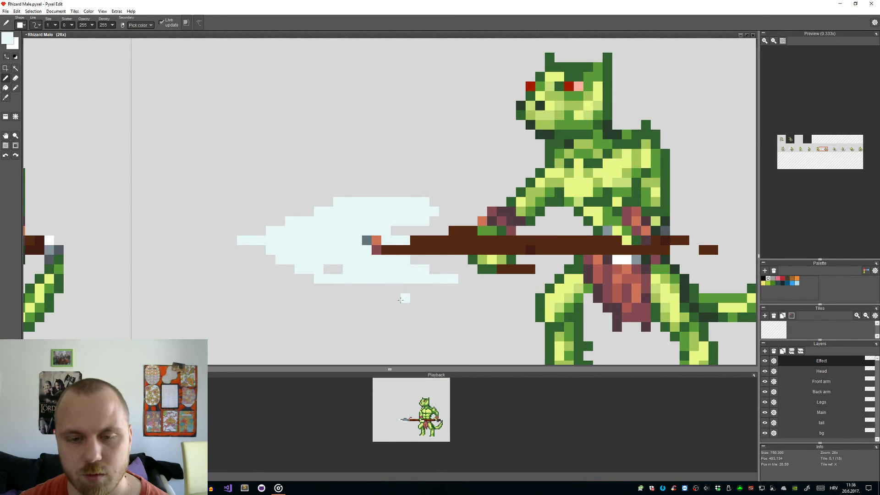
scroll(400, 300, down, 4)
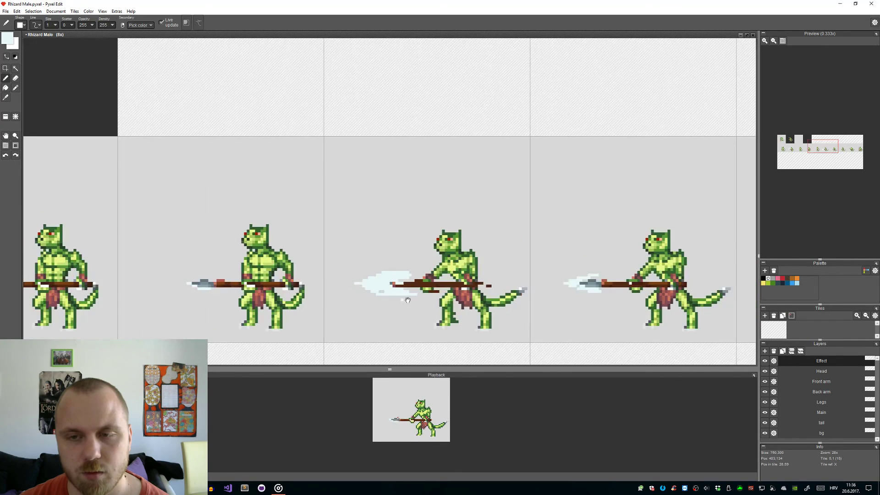
Step: On the Effect layer, enlarge the second thrust frame's pale motion streak over the spearhead and along its lower edge
scroll(363, 265, up, 5)
mouse_move(362, 265)
mouse_down()
mouse_move(467, 245)
mouse_move(398, 274)
mouse_move(445, 274)
mouse_move(486, 296)
mouse_up()
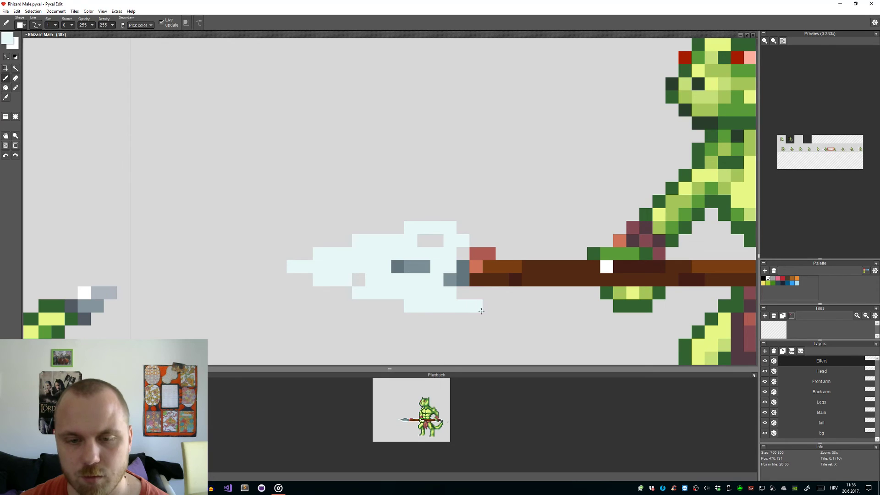
scroll(486, 320, down, 4)
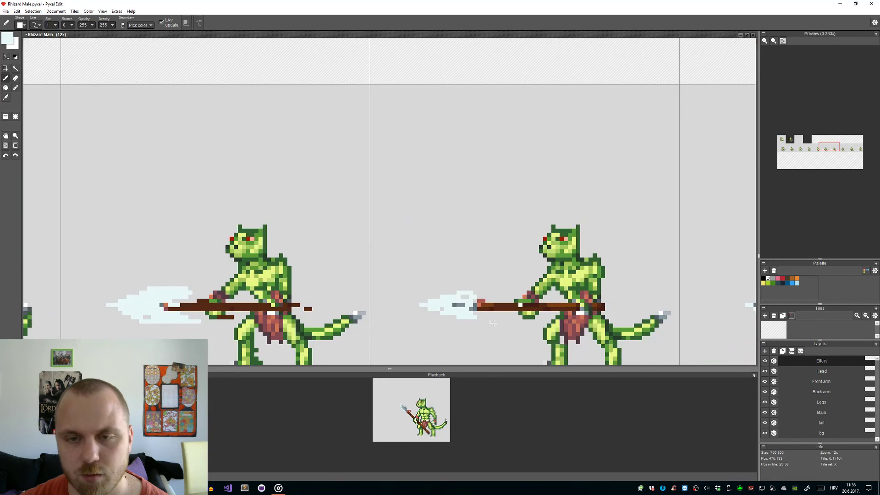
Step: Try a larger pale streak around the third thrust frame's spearhead, with small gaps erased along its lower side
scroll(429, 242, up, 4)
scroll(430, 242, up, 1)
mouse_move(391, 223)
mouse_down()
mouse_move(398, 250)
mouse_move(411, 241)
mouse_move(432, 257)
mouse_move(566, 274)
mouse_move(402, 225)
mouse_move(511, 196)
mouse_move(408, 207)
mouse_up()
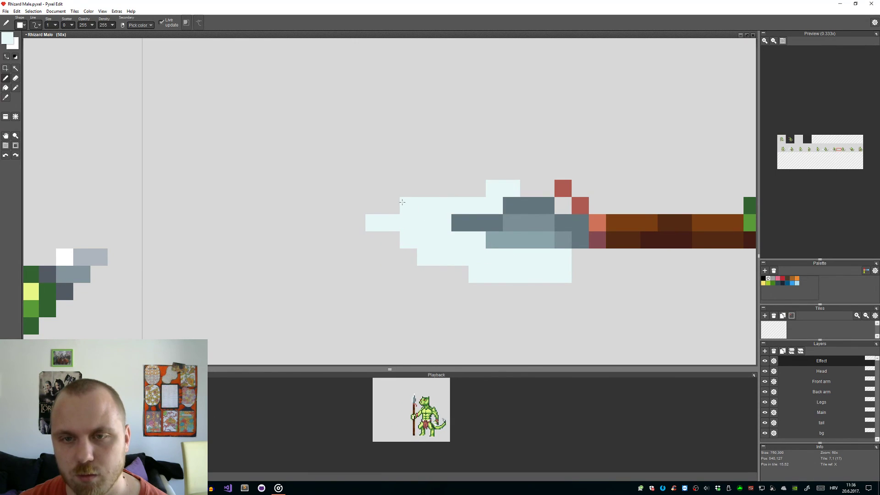
key(e)
drag(456, 244, 425, 240)
click(477, 256)
drag(547, 275, 564, 275)
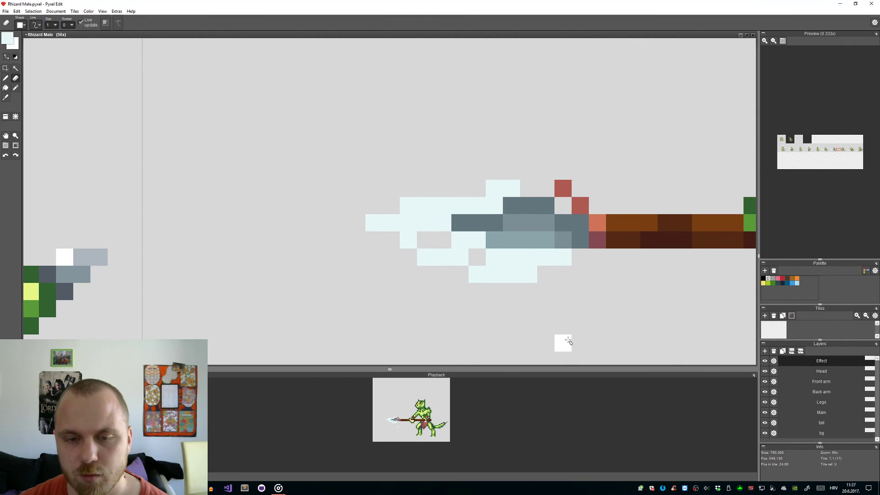
Step: Compare the looping playback with and without the latest spearhead streak strokes, and undo those strokes
scroll(394, 411, down, 2)
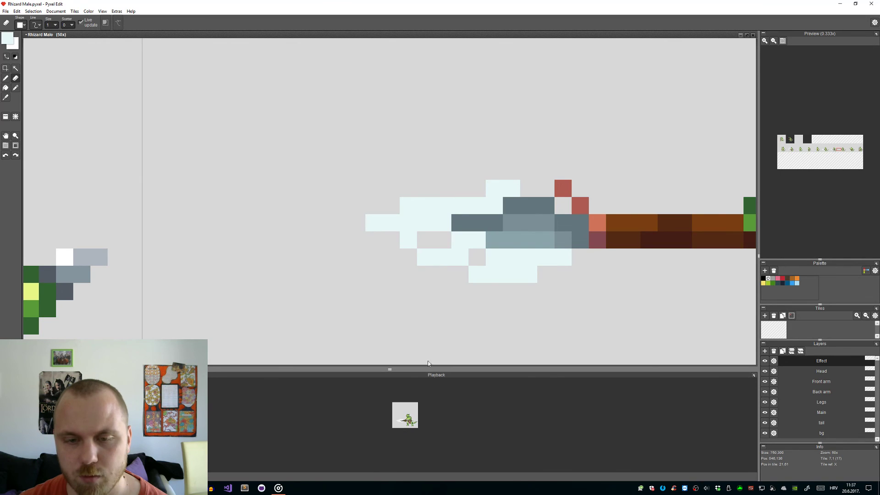
scroll(426, 304, down, 3)
scroll(418, 310, up, 1)
key(ctrl+z)
scroll(417, 312, down, 2)
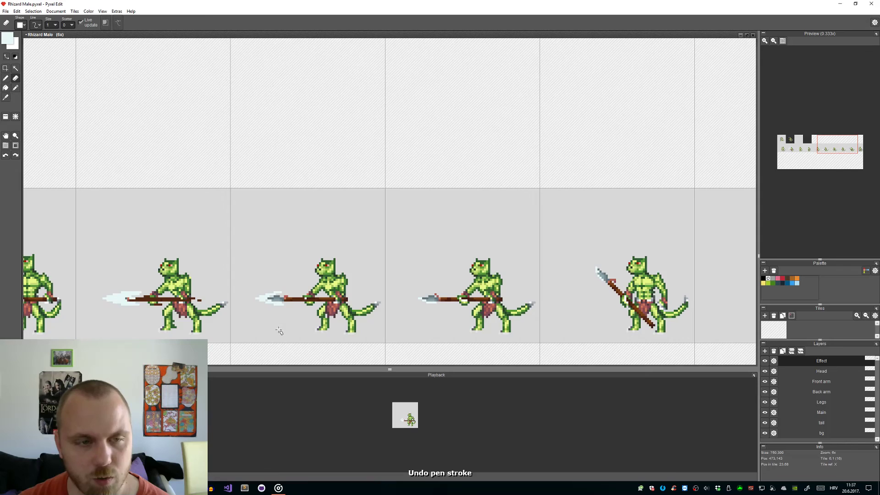
key(ctrl+y)
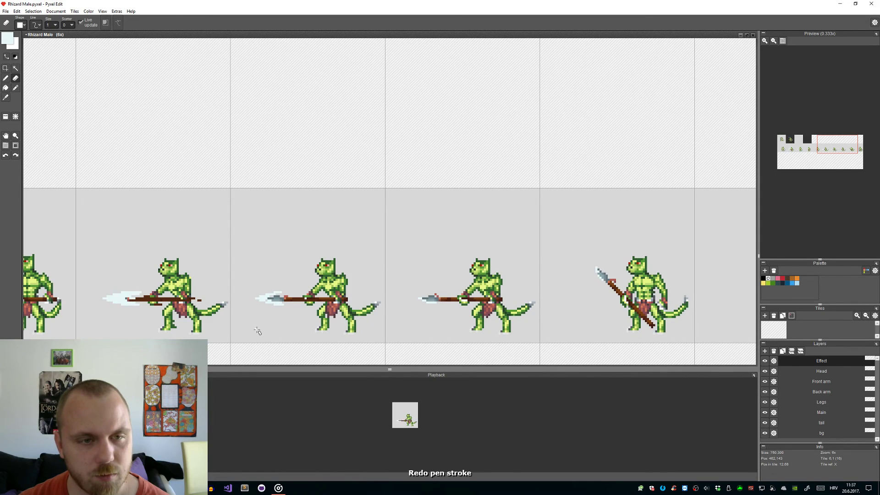
key(ctrl+z)
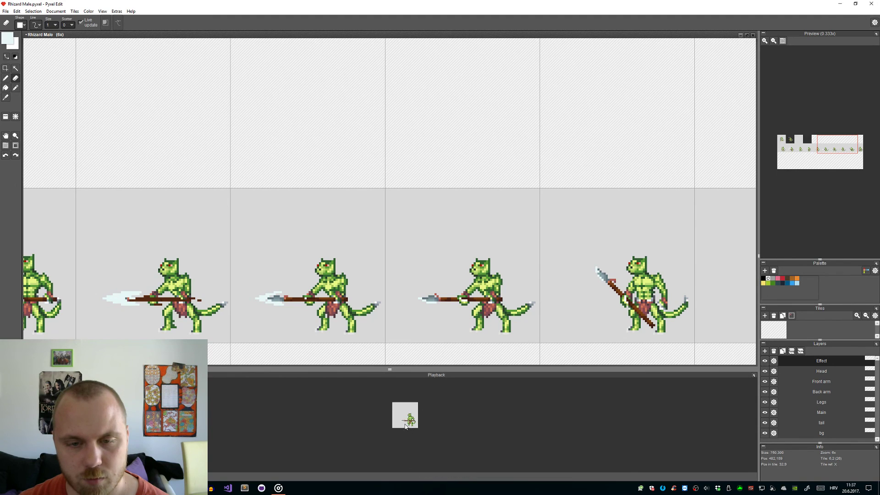
scroll(405, 426, up, 2)
scroll(197, 316, down, 1)
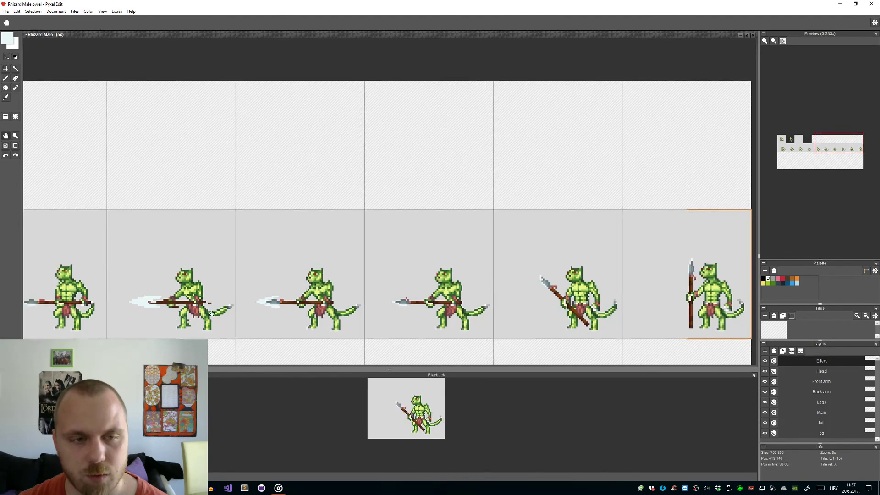
Step: On the first thrust frame, draw pale motion streaks over the spear shaft around the front hand and trim the lower streak's front end
scroll(197, 317, up, 6)
key(b)
mouse_move(385, 256)
mouse_down()
mouse_move(442, 262)
mouse_move(453, 258)
mouse_move(402, 257)
mouse_move(464, 249)
mouse_up()
key(ctrl+z)
mouse_move(415, 233)
mouse_down()
mouse_move(497, 233)
mouse_move(549, 244)
mouse_up()
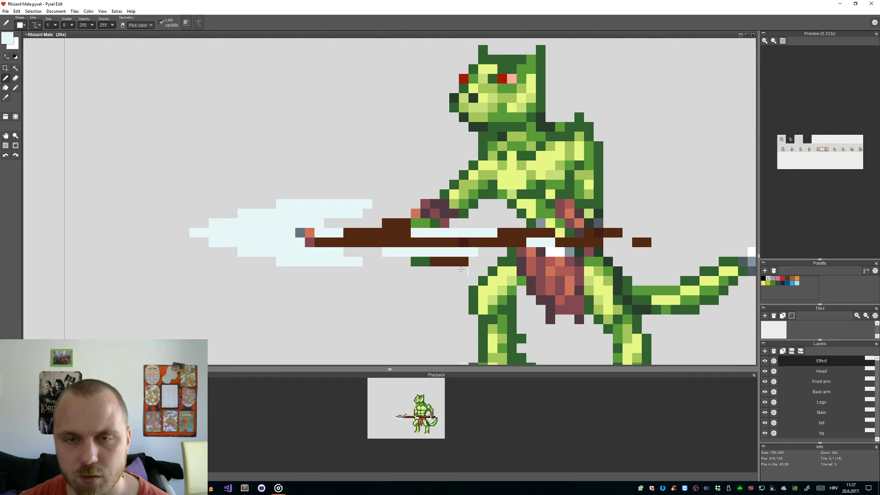
mouse_move(367, 233)
mouse_down()
mouse_move(423, 229)
mouse_move(383, 236)
mouse_move(435, 242)
mouse_move(365, 245)
mouse_move(445, 243)
mouse_up()
click(387, 242)
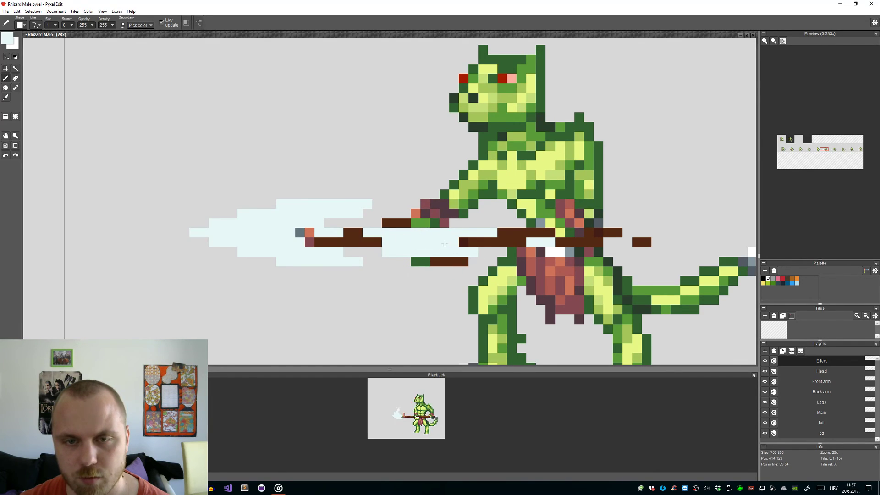
key(e)
click(396, 252)
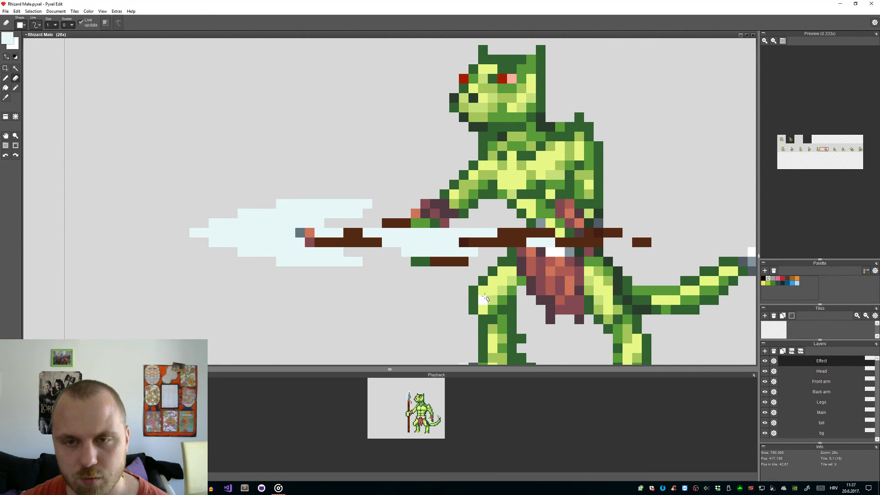
Step: Add shorter pale motion streaks over the second thrust frame's shaft, in front of the hand and behind the spearhead, and save the file
scroll(478, 300, down, 5)
key(b)
scroll(403, 280, up, 5)
mouse_move(403, 268)
mouse_down()
mouse_move(449, 270)
mouse_move(441, 299)
mouse_move(427, 298)
mouse_move(493, 295)
mouse_up()
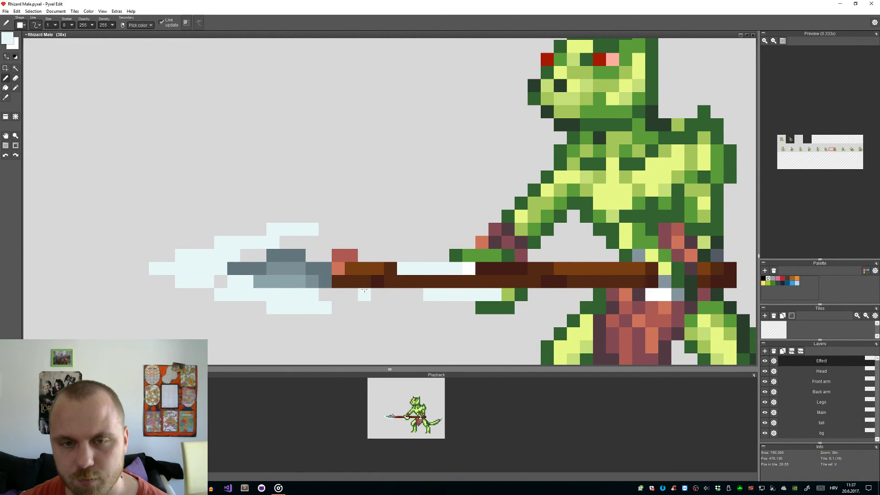
drag(365, 281, 377, 281)
mouse_move(325, 268)
mouse_down()
mouse_move(312, 268)
mouse_move(348, 265)
mouse_up()
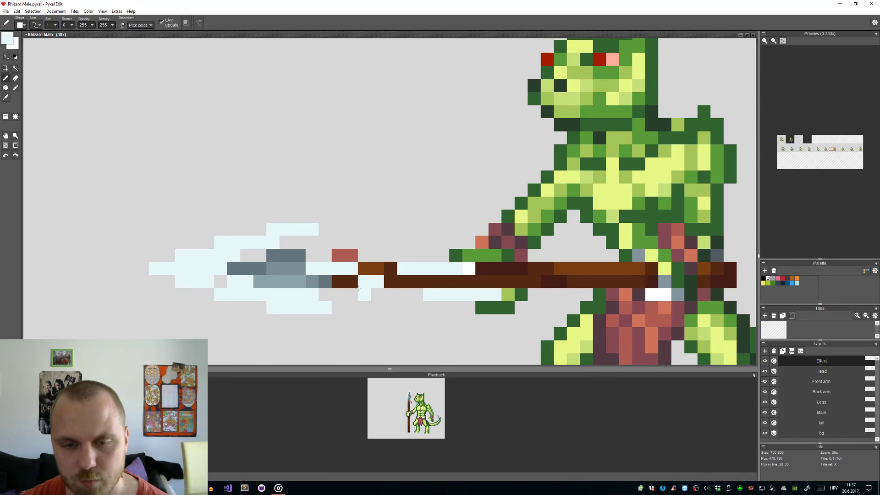
scroll(357, 290, down, 10)
key(ctrl+s)
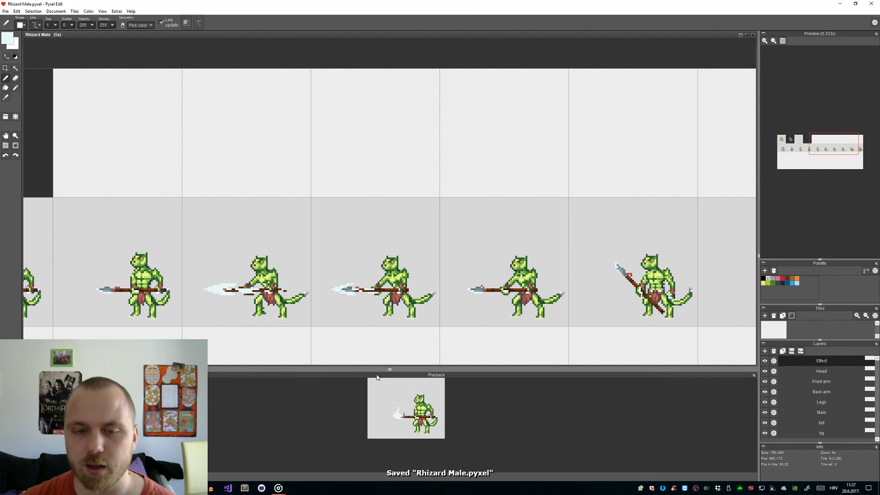
Step: On the bg layer, replace the light grey background tiles behind the attack row's frames with dark ones
scroll(638, 212, down, 2)
click(791, 433)
key(t)
scroll(204, 238, down, 2)
scroll(204, 238, up, 2)
mouse_move(204, 238)
mouse_down()
mouse_move(250, 238)
mouse_move(106, 238)
mouse_move(767, 244)
mouse_move(436, 254)
mouse_up()
click(559, 262)
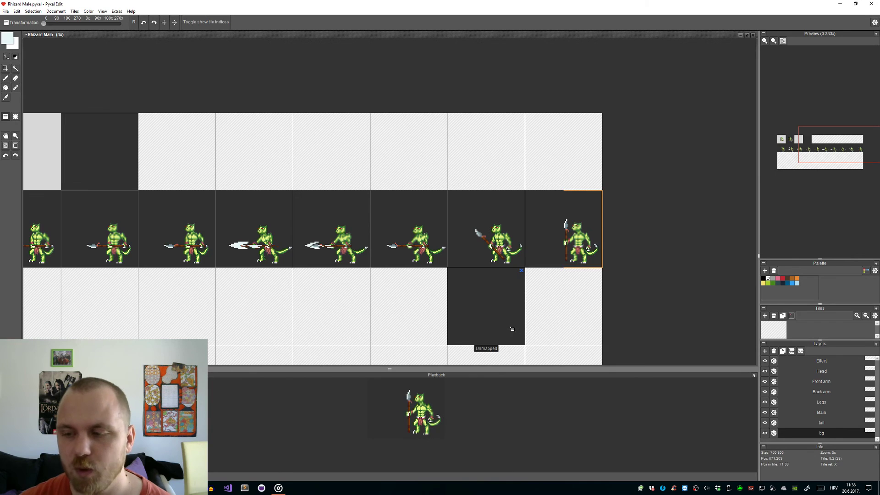
key(m)
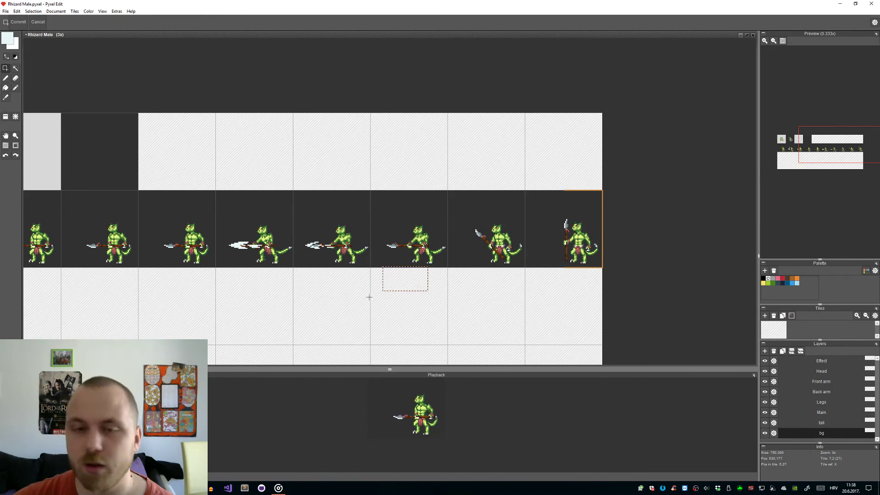
drag(330, 306, 376, 281)
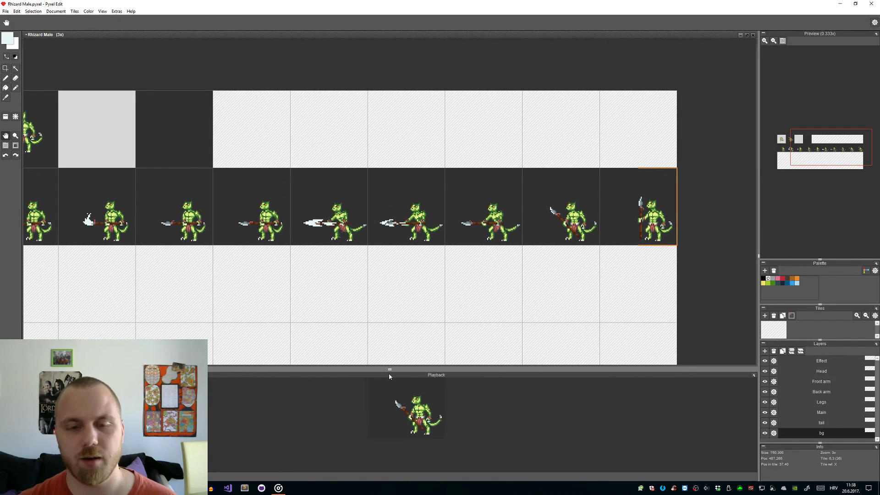
Step: Enlarge the playback area, look over the whole attack row against the dark background, and save the file
mouse_move(387, 367)
mouse_down()
mouse_move(389, 336)
mouse_move(381, 351)
mouse_up()
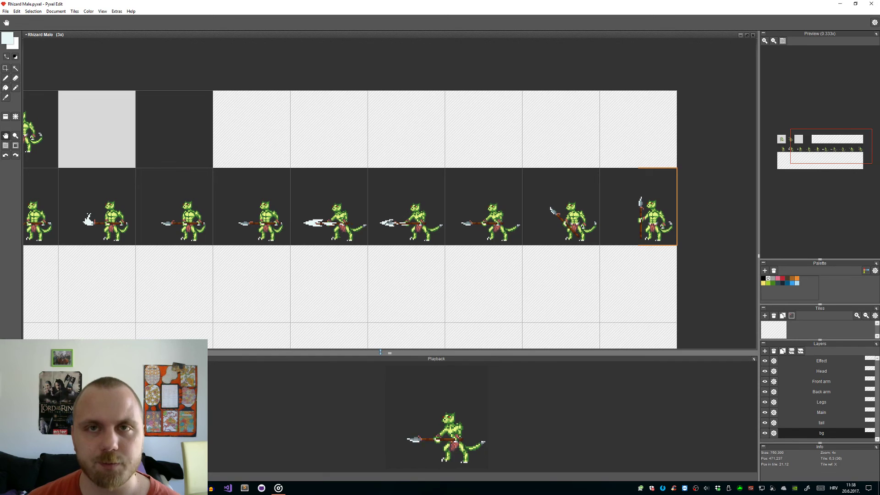
scroll(402, 269, down, 2)
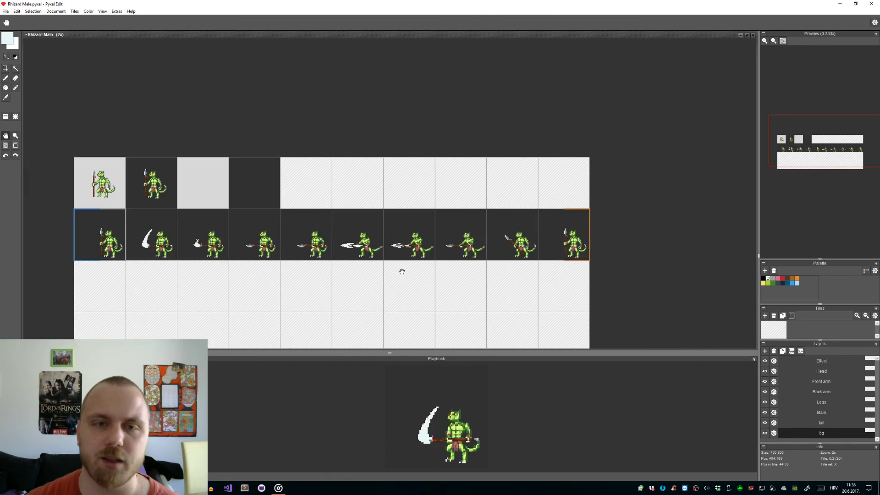
scroll(413, 261, up, 1)
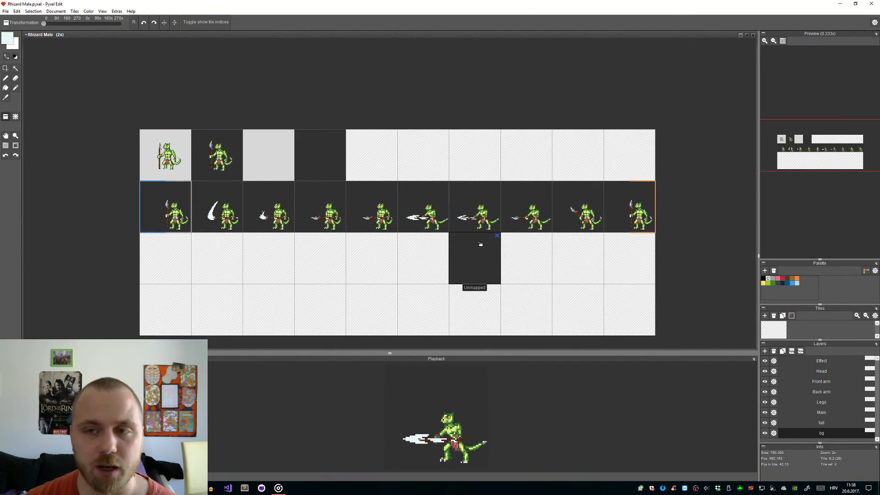
scroll(457, 247, up, 2)
scroll(428, 253, down, 1)
scroll(449, 256, down, 1)
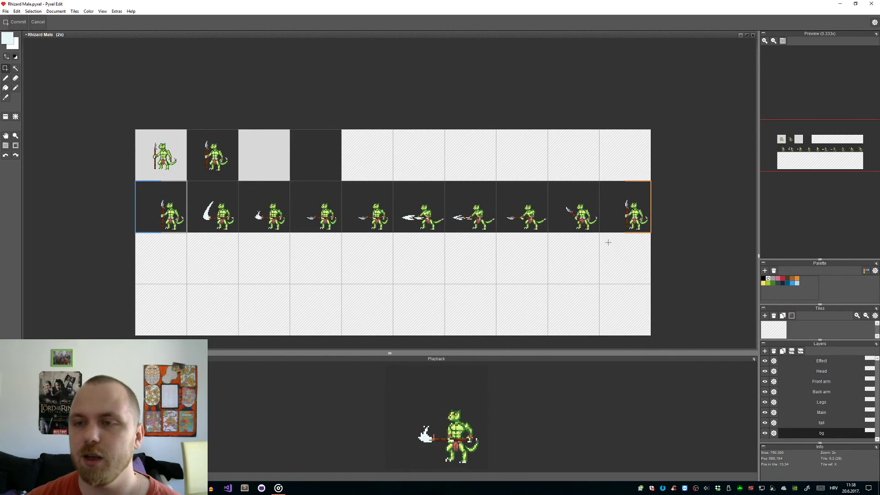
key(ctrl+s)
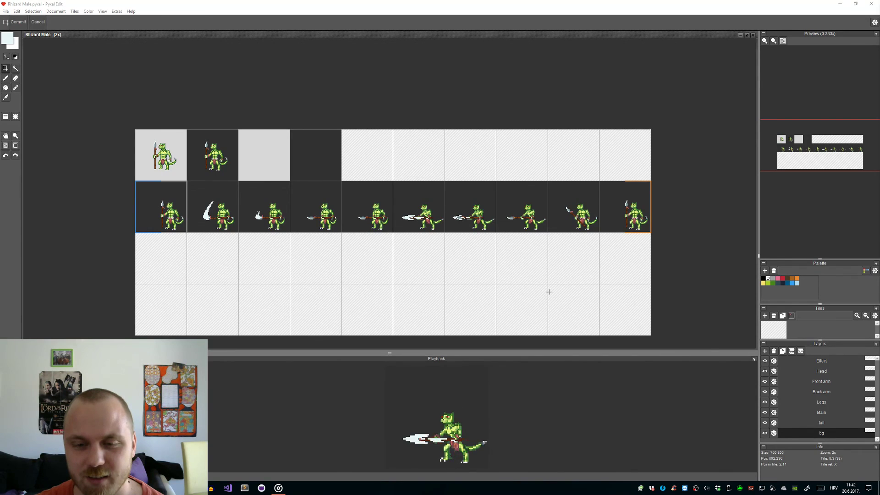
Step: Check the looping attack playback at several sizes and examine the opening swing frames of the attack row
scroll(467, 426, up, 3)
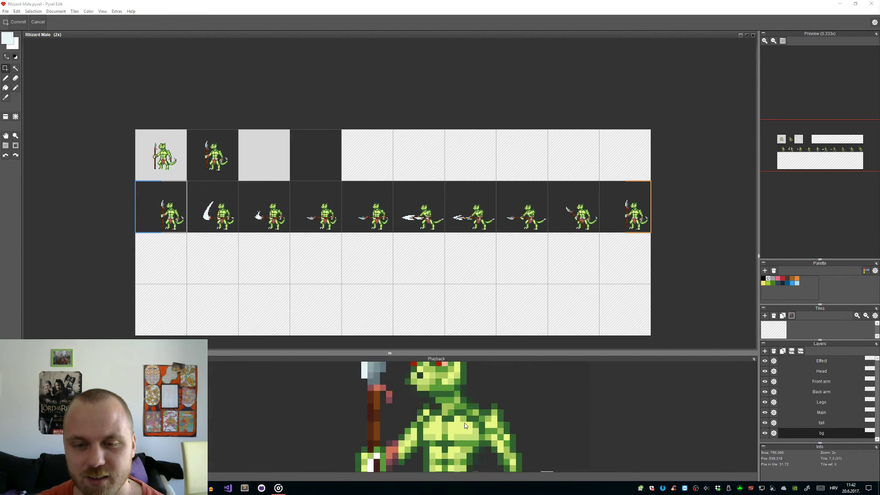
scroll(464, 423, down, 3)
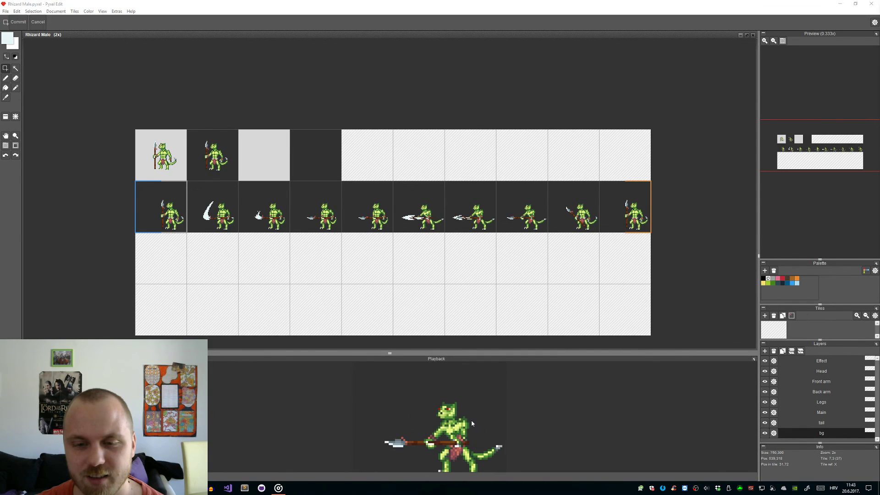
scroll(473, 423, down, 1)
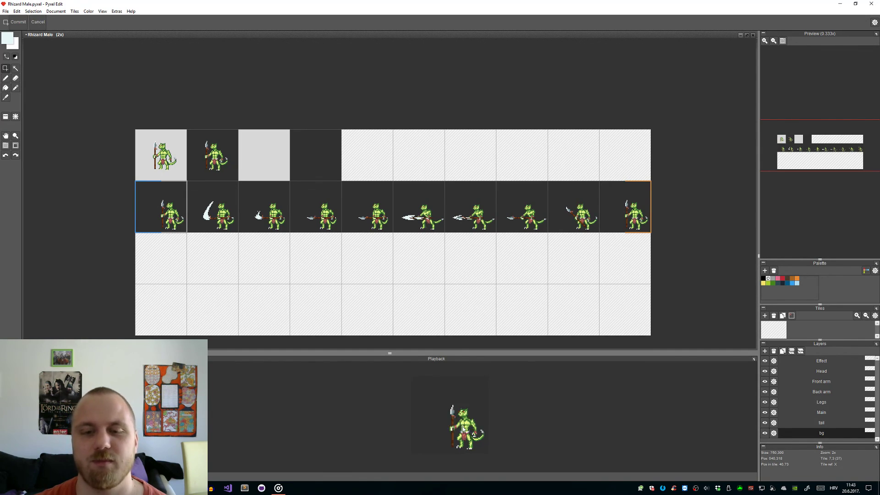
scroll(472, 435, down, 2)
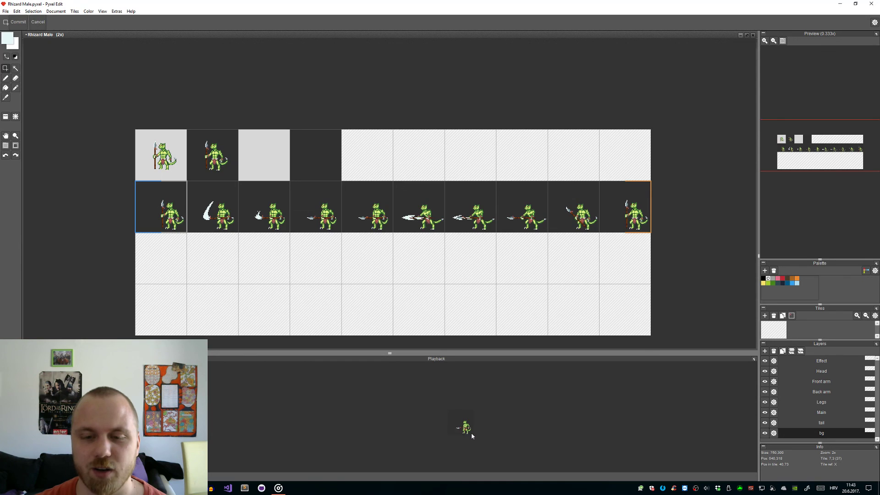
scroll(470, 431, up, 2)
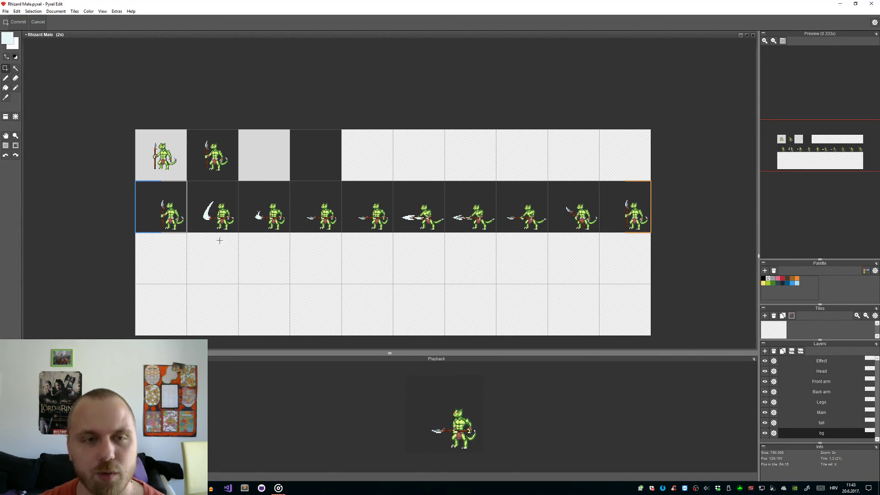
scroll(214, 224, up, 2)
scroll(214, 224, up, 2)
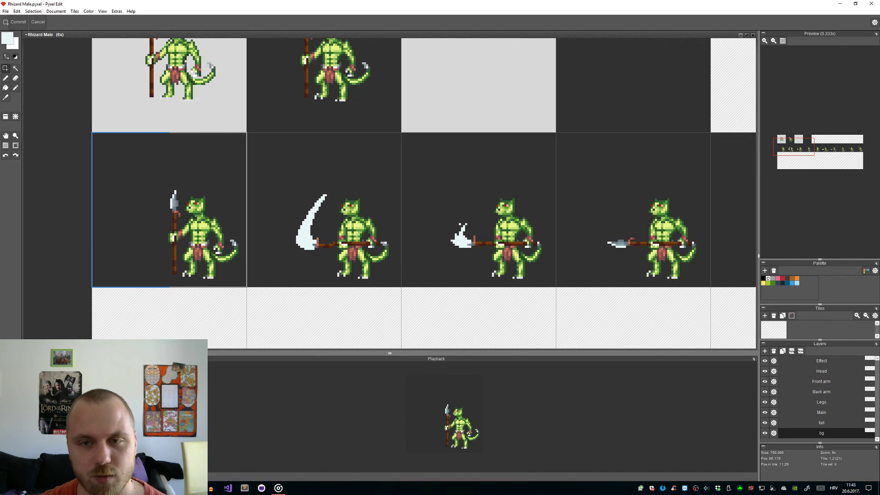
scroll(386, 306, down, 4)
scroll(411, 290, up, 2)
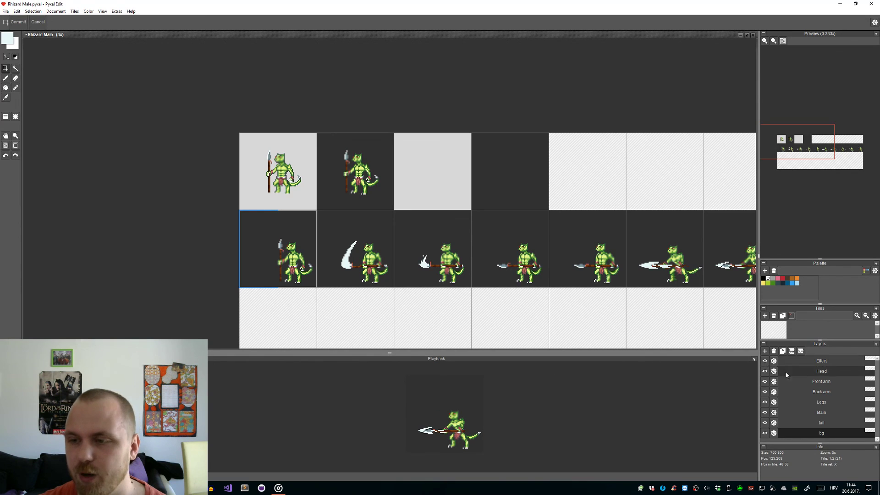
Step: Try a selection around the upper chest of the attack row's second frame on the Main layer, and undo the selection changes
click(831, 413)
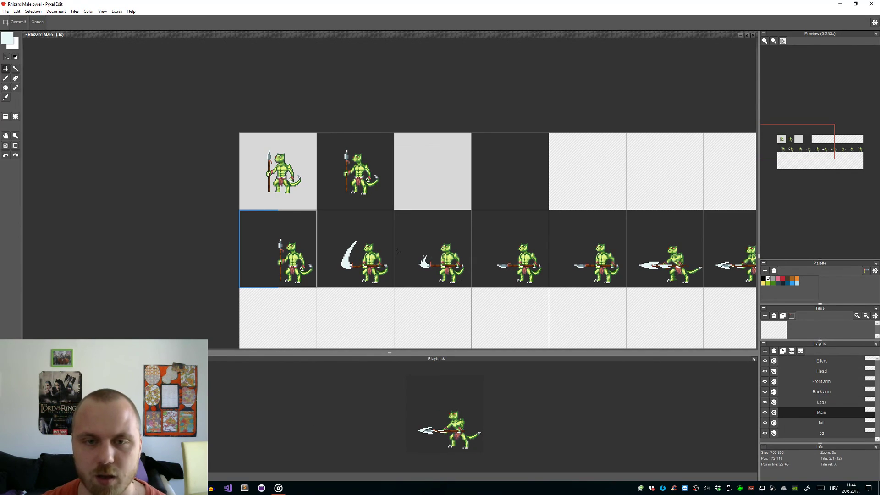
scroll(376, 261, up, 4)
drag(364, 258, 326, 236)
key(ctrl+d)
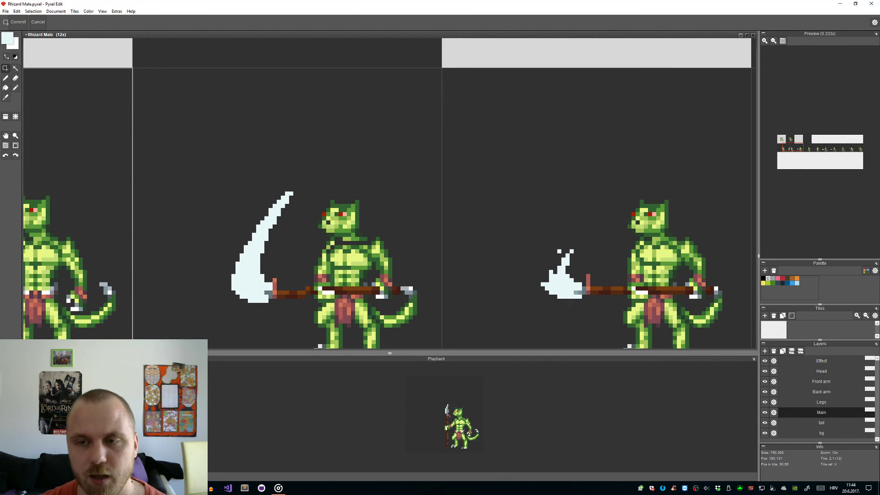
scroll(568, 303, down, 2)
key(ctrl+z)
key(ctrl+z)
key(ctrl+z)
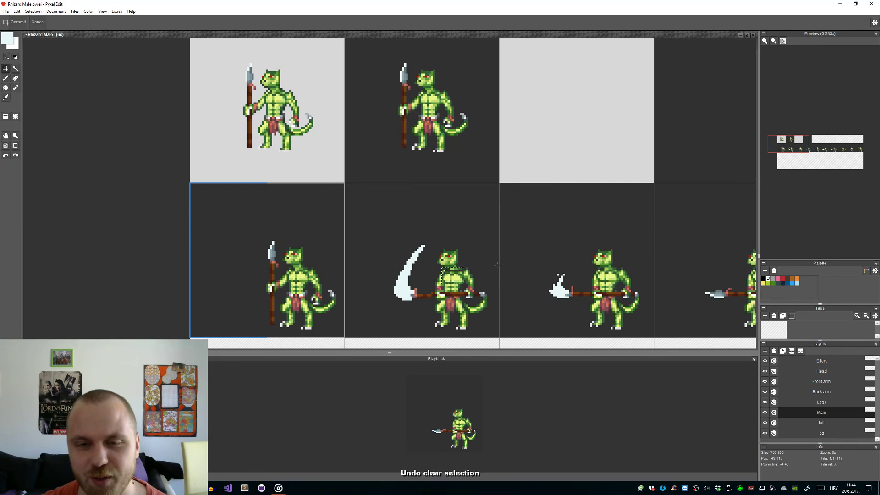
scroll(527, 319, down, 1)
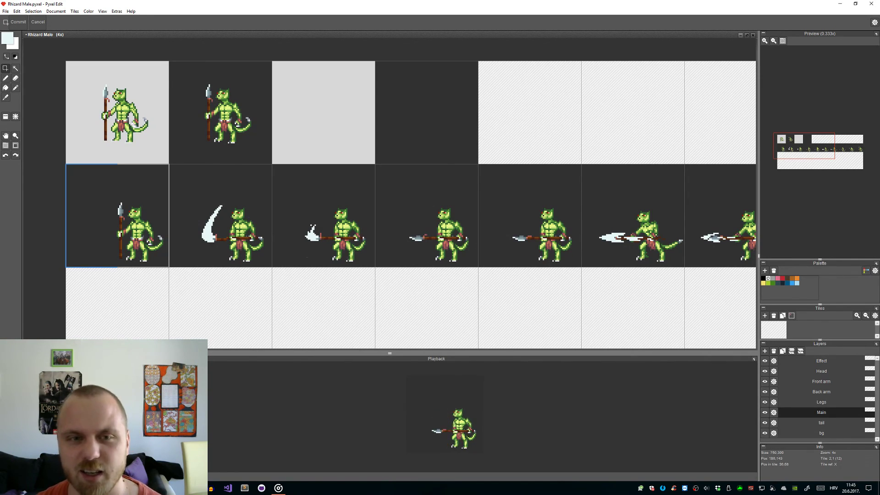
scroll(449, 266, down, 2)
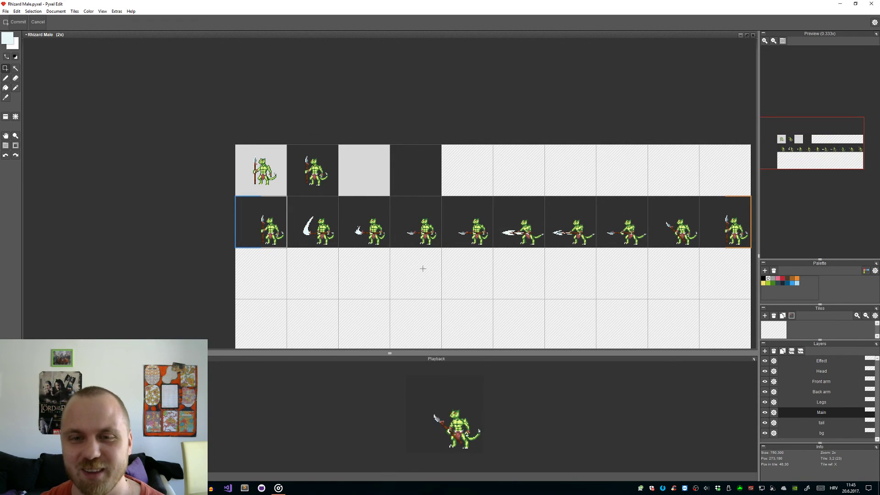
Step: Save the lizard warrior file and look over the frames of the attack row once more
scroll(421, 275, up, 2)
key(ctrl+s)
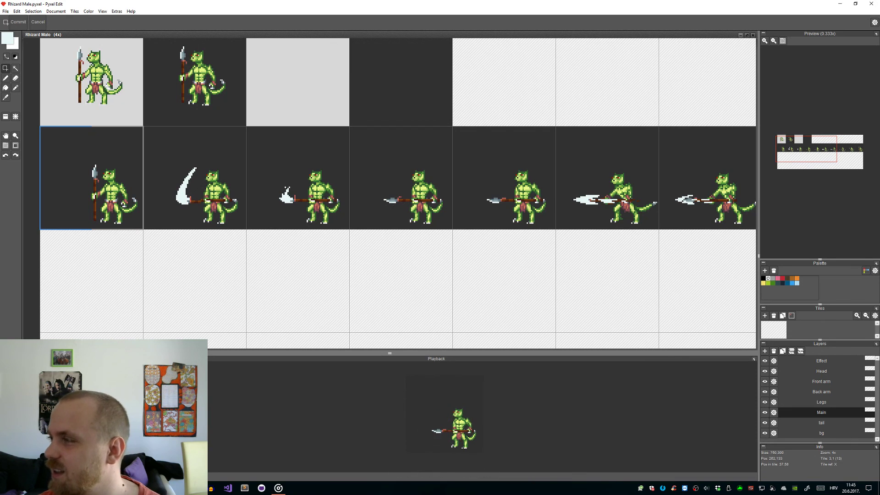
drag(308, 240, 390, 255)
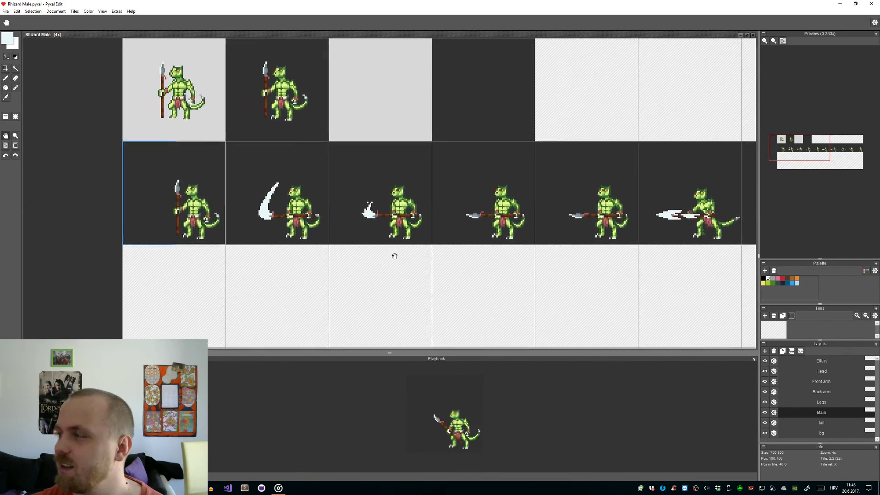
drag(527, 257, 340, 249)
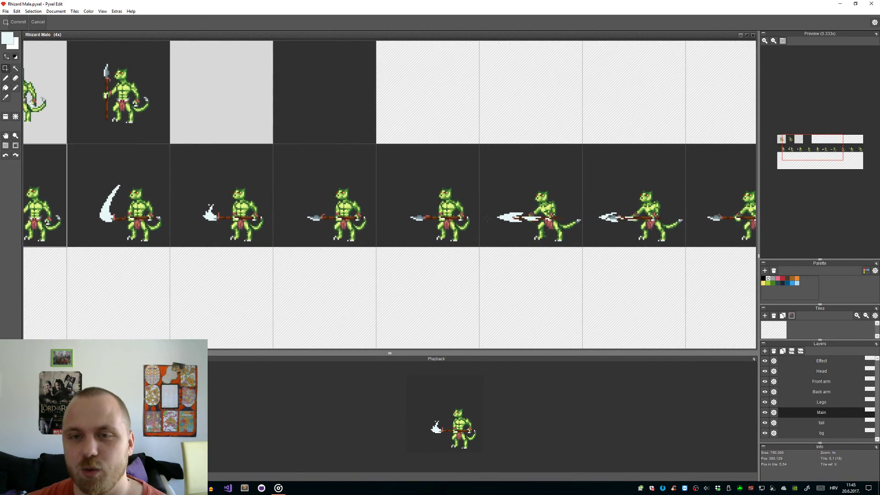
scroll(487, 218, down, 1)
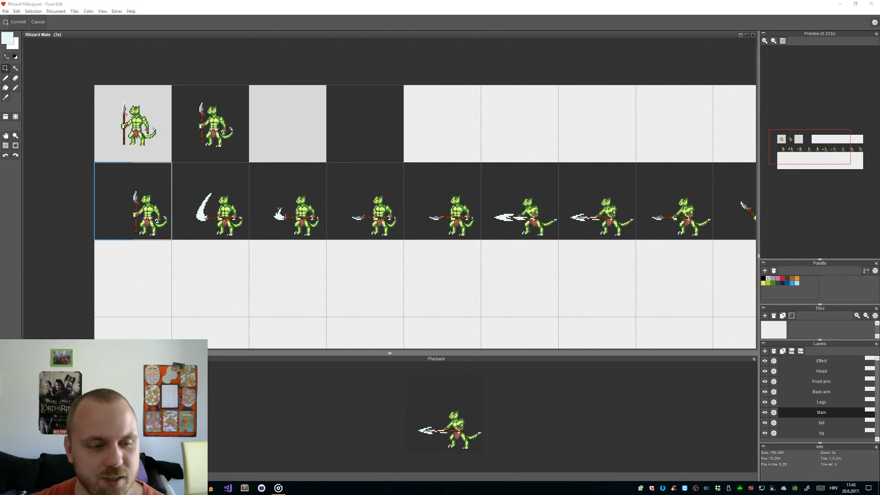
Step: Switch to File Explorer, open Rhizard Female.pyxel from the Animations folder, and examine its sprites in a maximized view
key(alt+Tab)
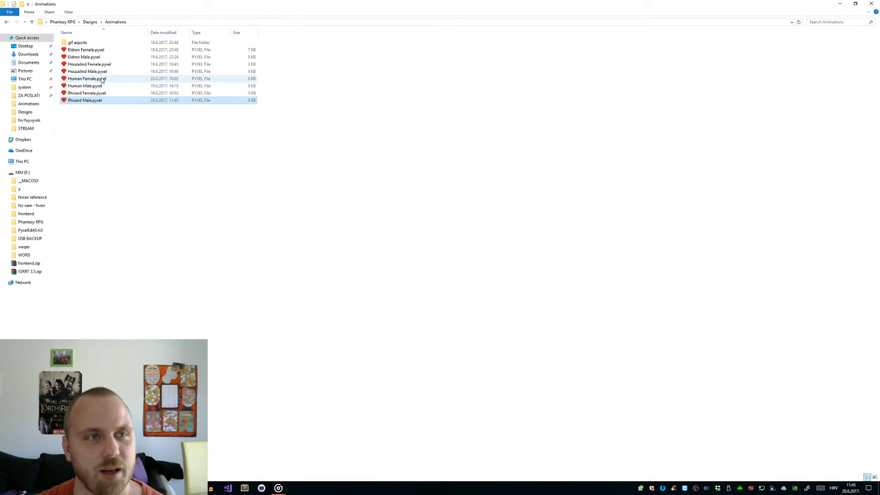
click(87, 94)
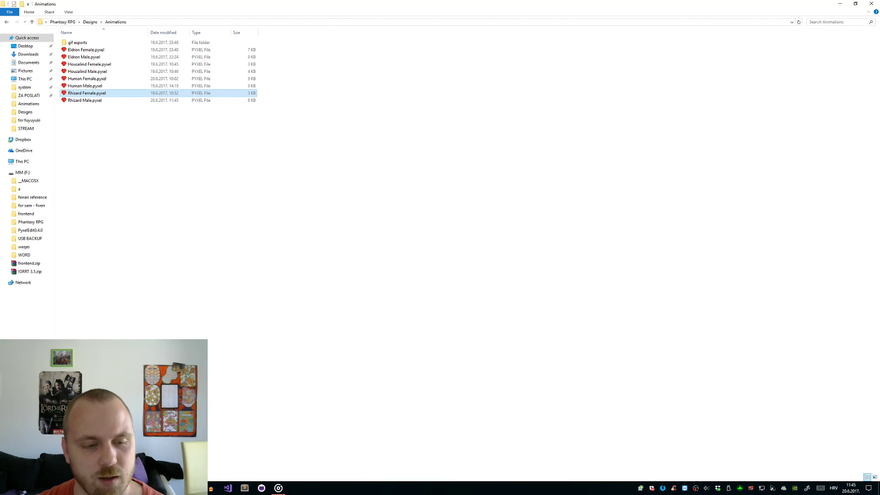
key(Return)
click(233, 38)
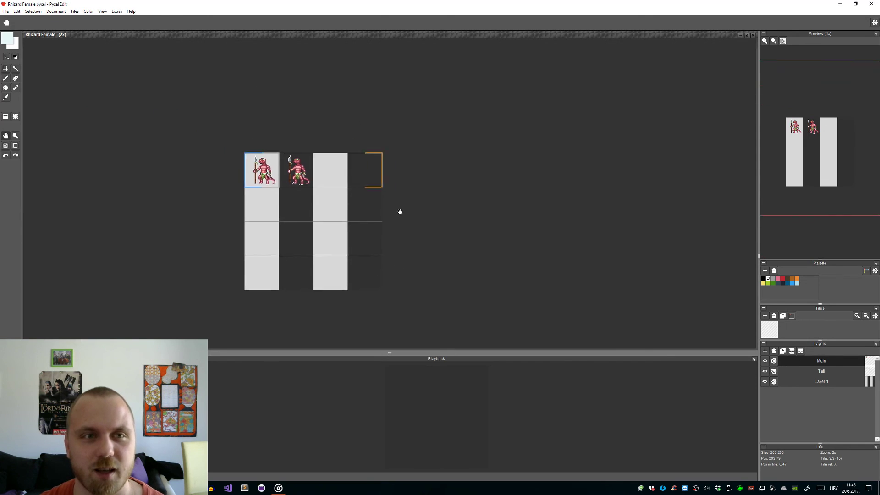
scroll(395, 210, up, 2)
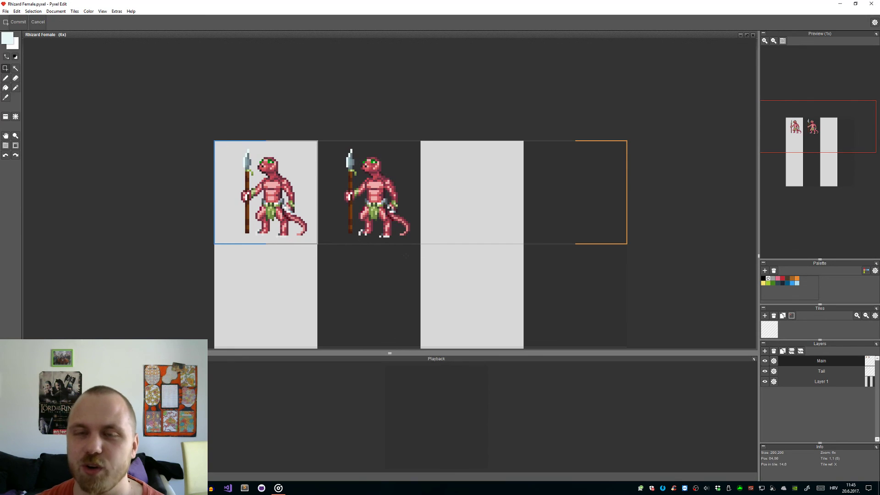
scroll(635, 162, down, 1)
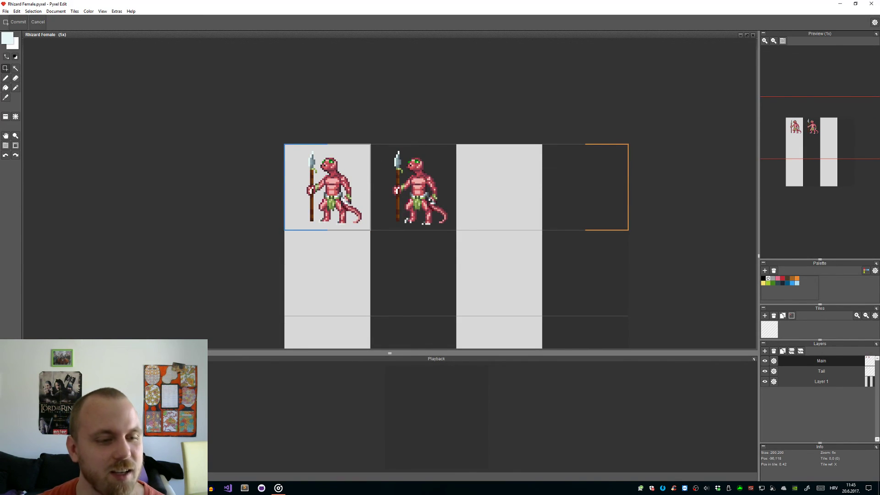
Step: Open Houzalind Male.pyxel and Houzalind Female.pyxel from the Animations folder in File Explorer, and examine the female sprites enlarged
key(alt+Tab)
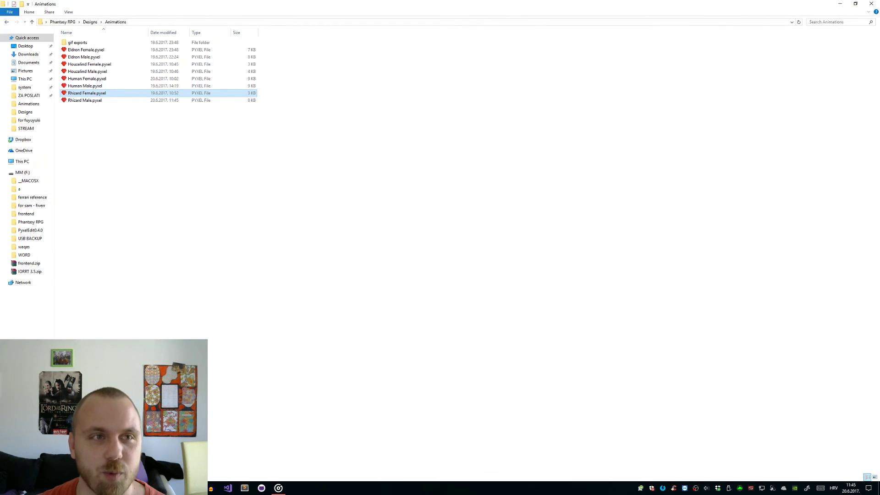
click(109, 72)
click(157, 64)
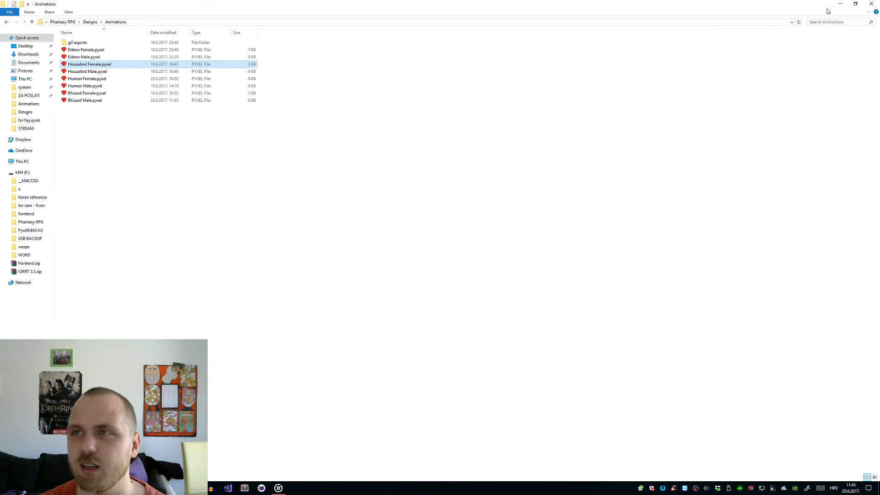
click(840, 4)
drag(175, 42, 511, 56)
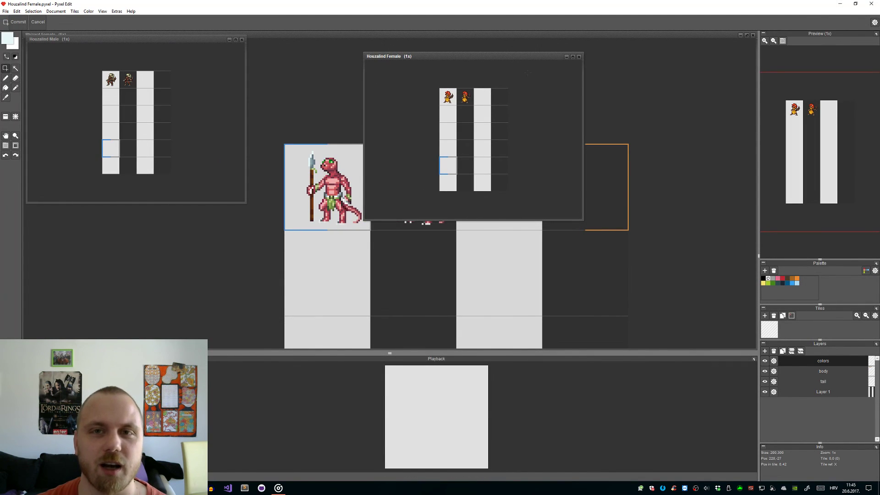
click(574, 56)
scroll(297, 222, up, 4)
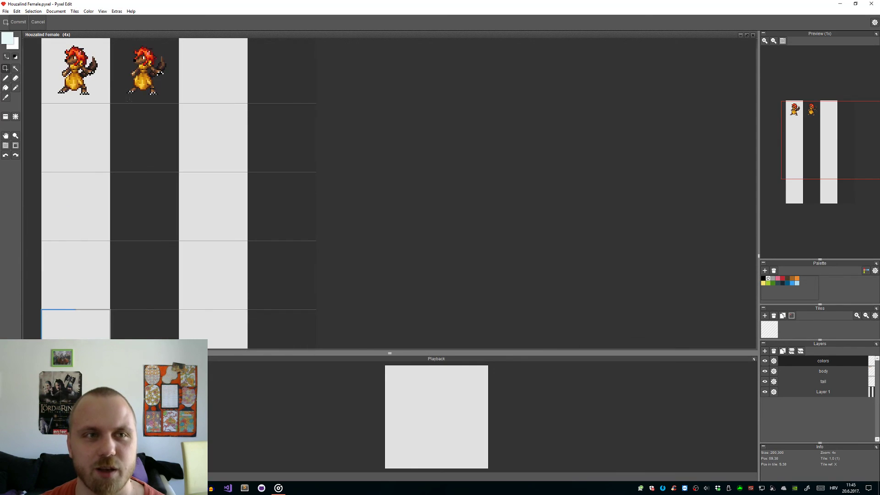
drag(297, 222, 417, 303)
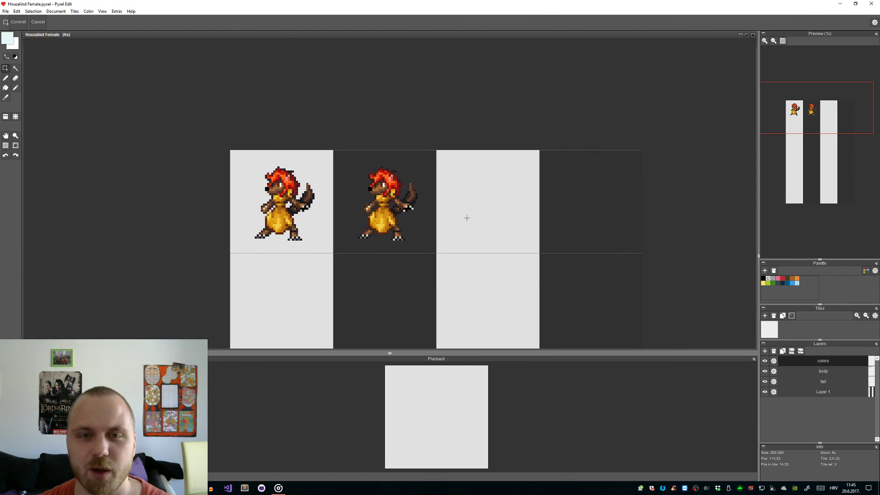
Step: Examine the Houzalind Male sprites in a maximized view, and close both Houzalind documents
key(ctrl+Tab)
click(235, 40)
scroll(187, 131, up, 4)
drag(210, 211, 277, 213)
scroll(277, 212, up, 1)
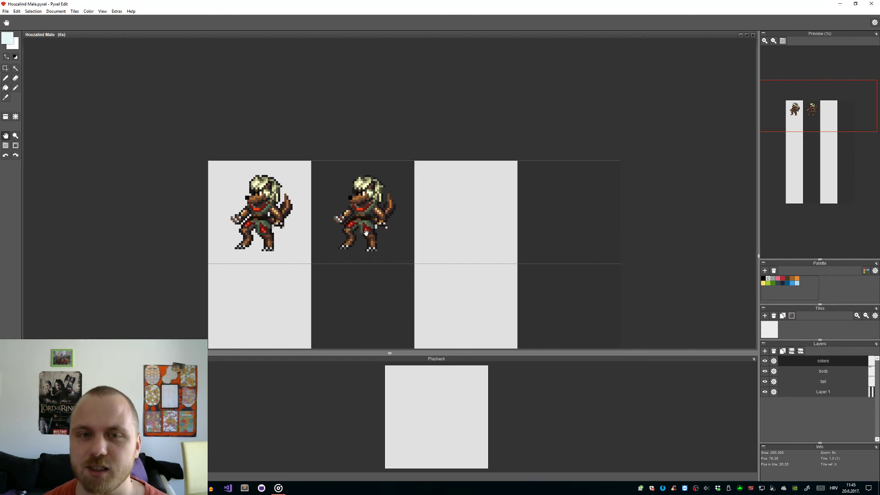
click(753, 35)
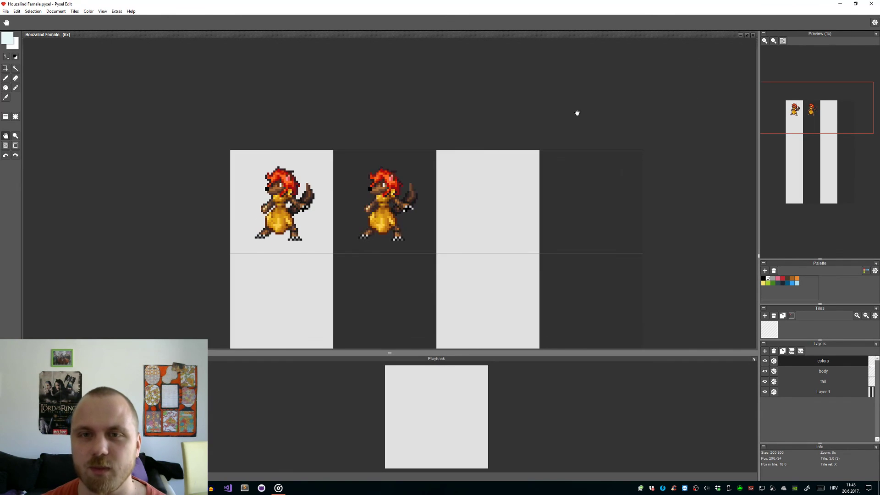
click(754, 36)
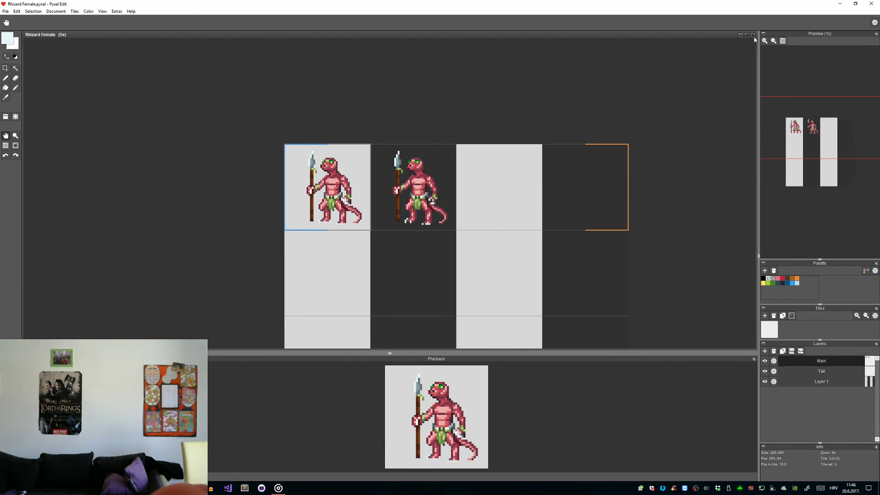